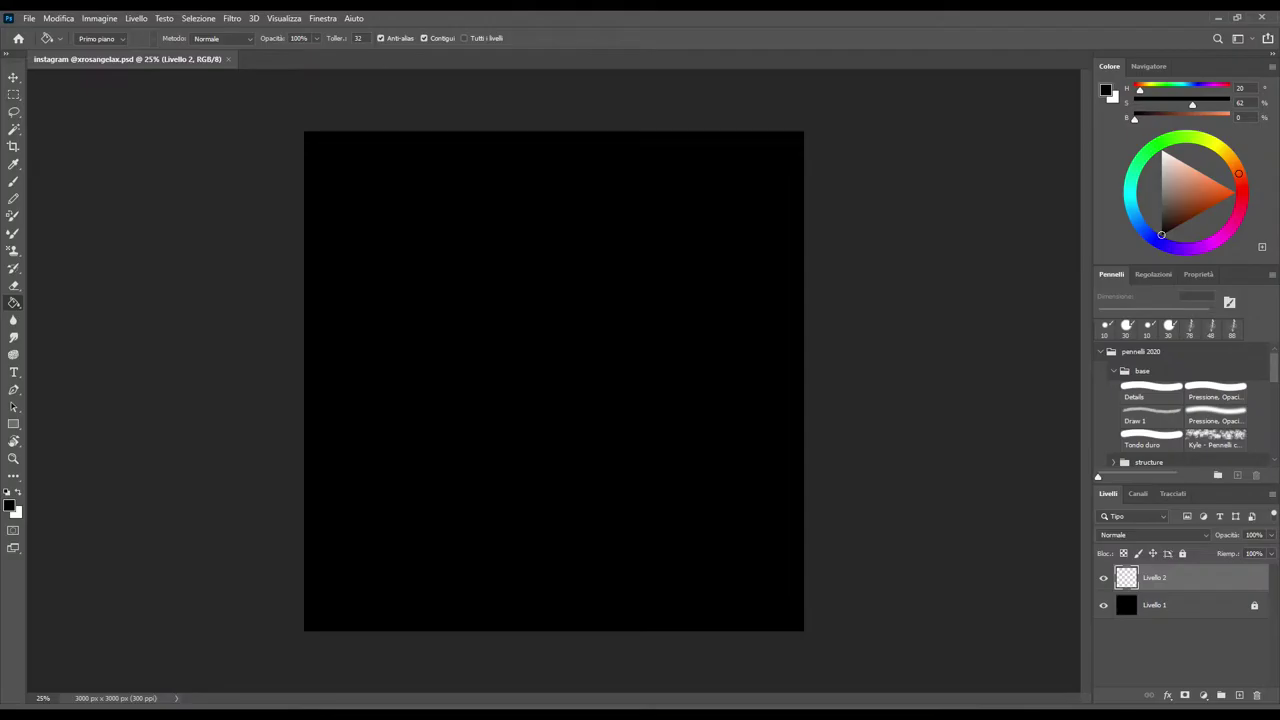
# Make white the painting colour and switch to the 30 px Details brush
pyautogui.press('x')
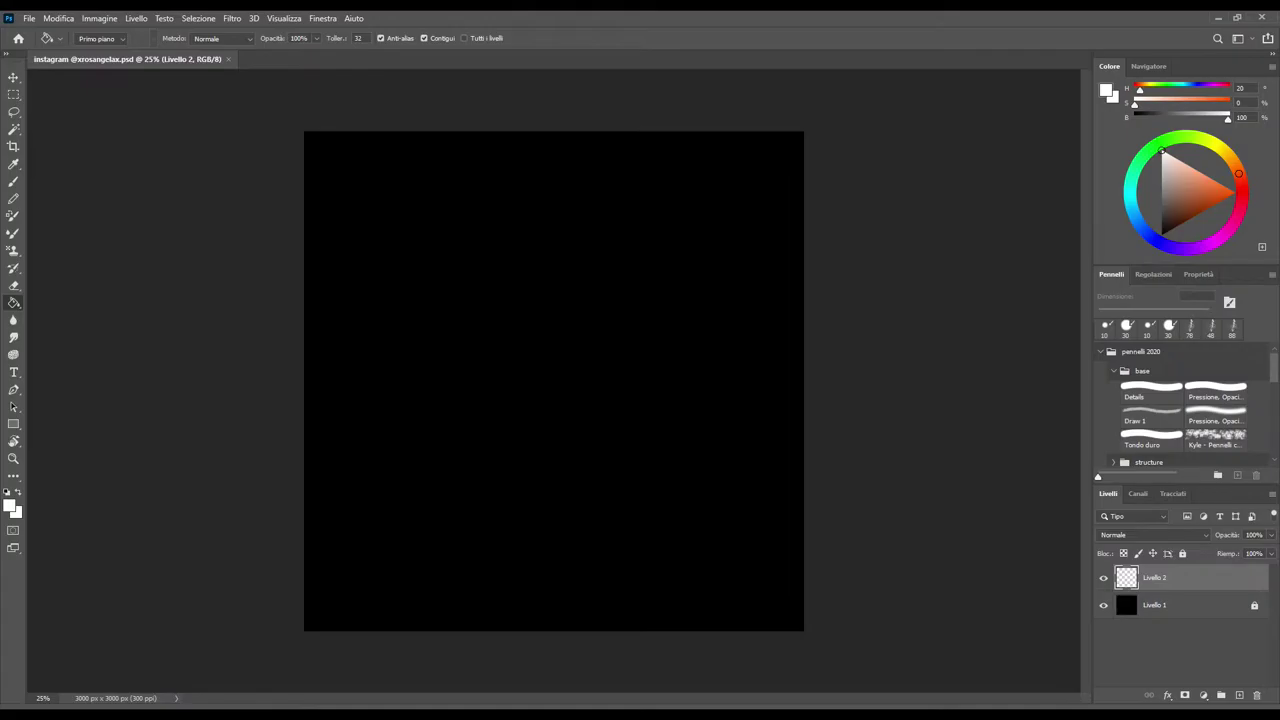
pyautogui.press('b')
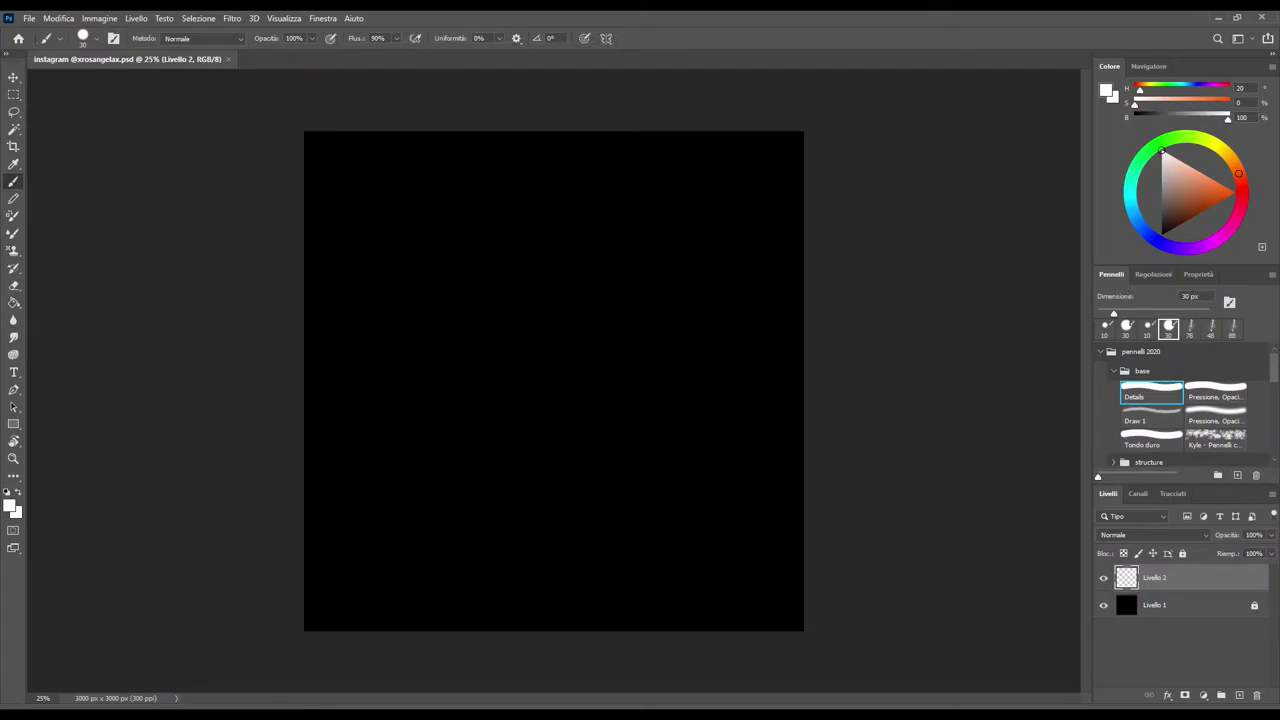
# Draw the figure's round head, a long spine and a shoulder line with a left joint loop
pyautogui.moveTo(462, 378)
pyautogui.mouseDown()
pyautogui.moveTo(500, 334)
pyautogui.moveTo(486, 388)
pyautogui.moveTo(512, 345)
pyautogui.moveTo(480, 392)
pyautogui.mouseUp()
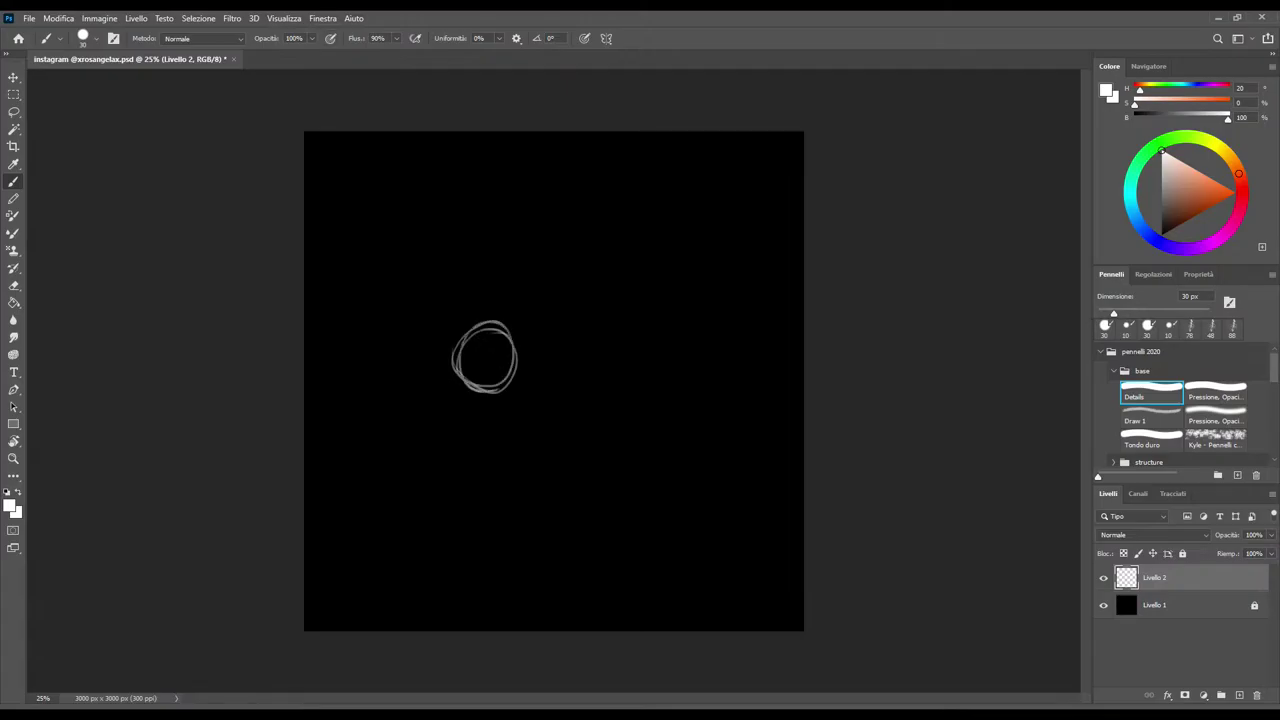
pyautogui.moveTo(485, 374); pyautogui.dragTo(478, 436)
pyautogui.moveTo(432, 422)
pyautogui.mouseDown()
pyautogui.moveTo(505, 428)
pyautogui.moveTo(450, 443)
pyautogui.moveTo(466, 426)
pyautogui.moveTo(527, 446)
pyautogui.mouseUp()
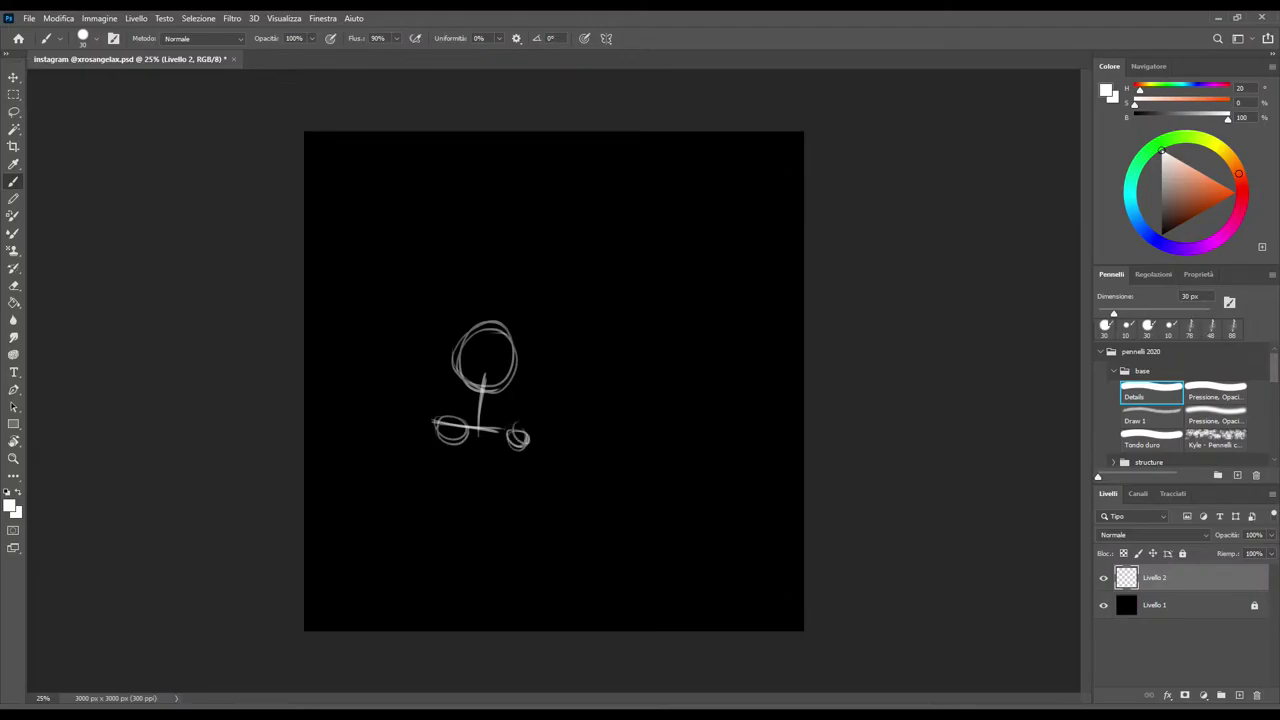
pyautogui.moveTo(436, 430); pyautogui.dragTo(460, 420)
pyautogui.moveTo(486, 432); pyautogui.dragTo(494, 516)
pyautogui.moveTo(494, 466); pyautogui.dragTo(490, 526)
# Add a centre guide and marks inside the head, plus two neck strokes
pyautogui.moveTo(486, 324)
pyautogui.mouseDown()
pyautogui.moveTo(496, 392)
pyautogui.moveTo(502, 376)
pyautogui.mouseUp()
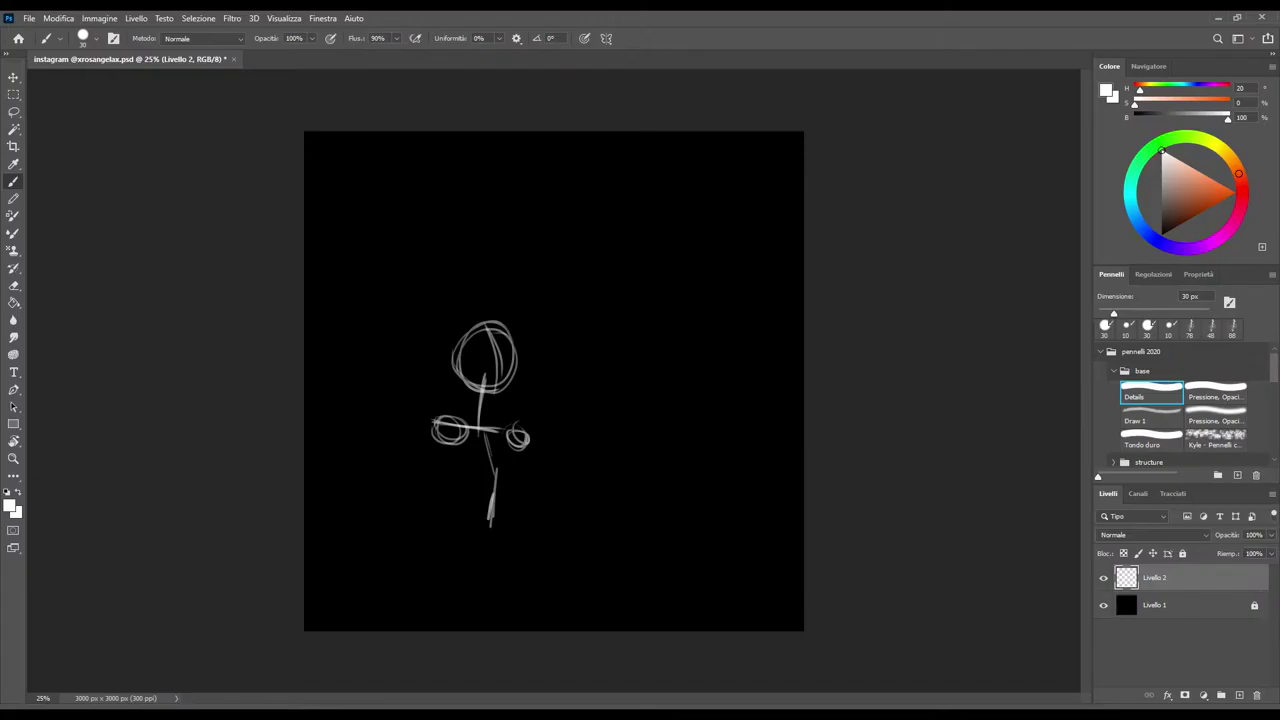
pyautogui.hotkey('ctrl', 'z')
pyautogui.hotkey('ctrl', 'z')
pyautogui.moveTo(498, 330); pyautogui.dragTo(502, 390)
pyautogui.moveTo(510, 336); pyautogui.dragTo(522, 362)
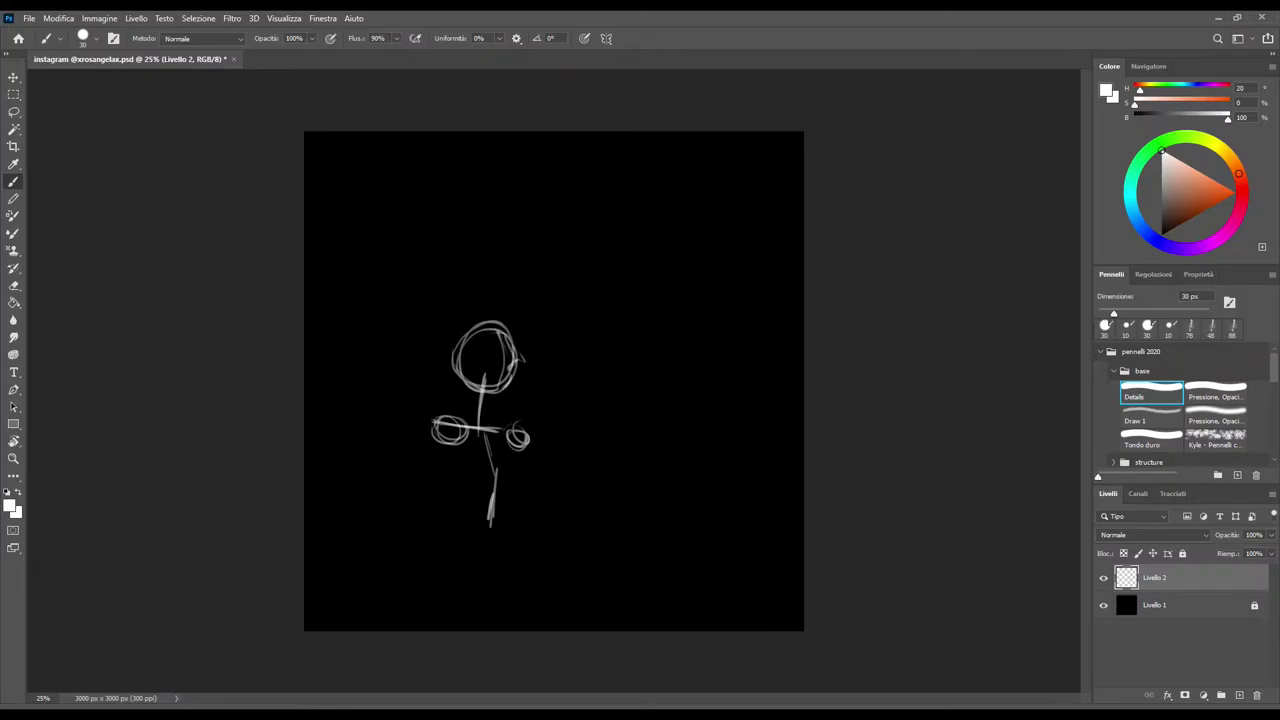
pyautogui.moveTo(484, 396); pyautogui.dragTo(510, 386)
pyautogui.moveTo(474, 394); pyautogui.dragTo(460, 416)
pyautogui.moveTo(494, 398); pyautogui.dragTo(486, 424)
# Sketch the legs, hip line and right arm, then set the sketch layer to 39% opacity
pyautogui.moveTo(454, 426); pyautogui.dragTo(446, 516)
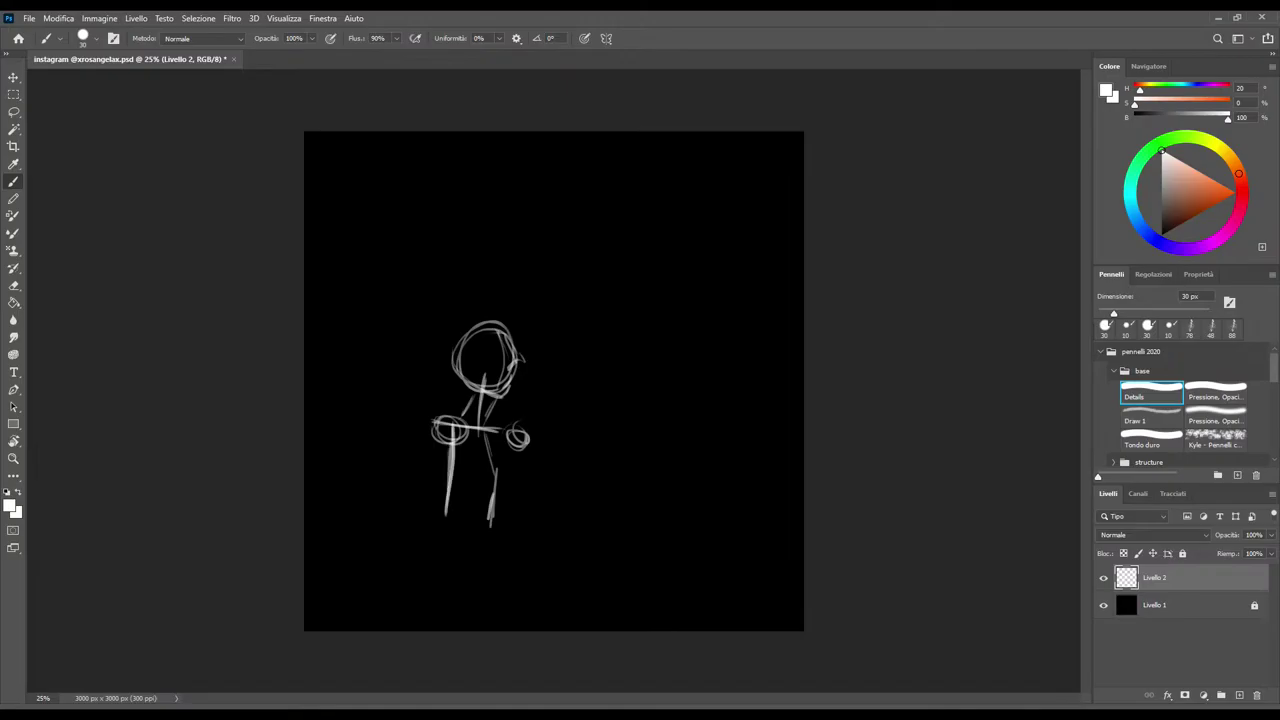
pyautogui.hotkey('ctrl', 'z')
pyautogui.hotkey('ctrl', 'z')
pyautogui.hotkey('ctrl', 'z')
pyautogui.moveTo(451, 424); pyautogui.dragTo(440, 538)
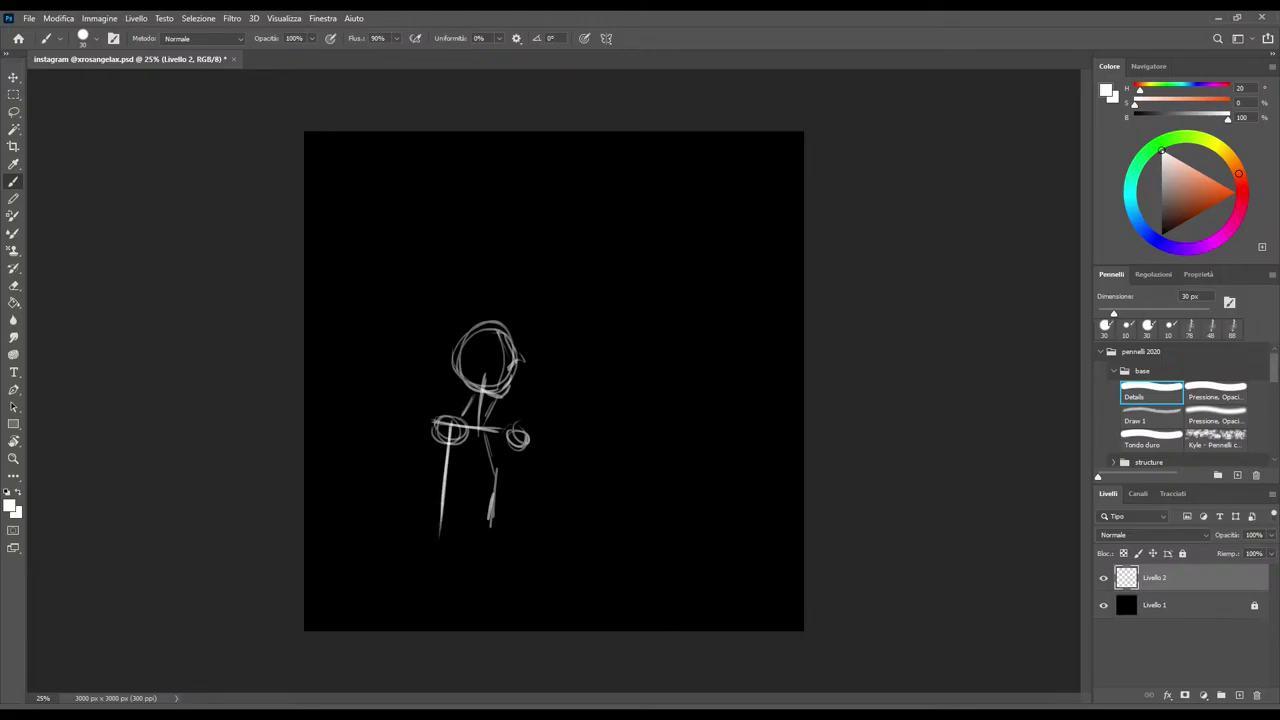
pyautogui.moveTo(424, 526); pyautogui.dragTo(443, 536)
pyautogui.moveTo(454, 544); pyautogui.dragTo(498, 546)
pyautogui.moveTo(485, 551); pyautogui.dragTo(476, 606)
pyautogui.moveTo(430, 558); pyautogui.dragTo(442, 612)
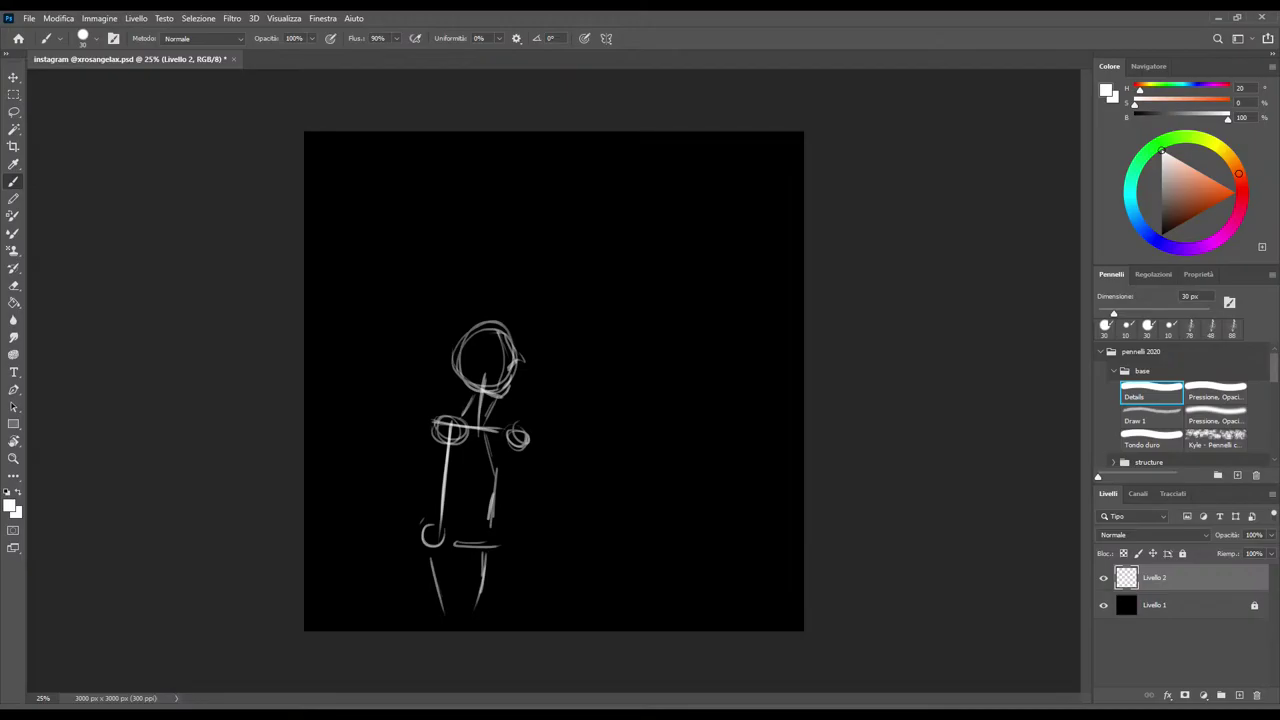
pyautogui.moveTo(520, 448)
pyautogui.mouseDown()
pyautogui.moveTo(513, 505)
pyautogui.moveTo(518, 471)
pyautogui.mouseUp()
pyautogui.write('39')
pyautogui.press('Return')
# Fade Livello 2 from 12% to 4% opacity, set a 15 px brush, and add a layer above
pyautogui.write('12')
pyautogui.press('Return')
pyautogui.click(1188, 296)
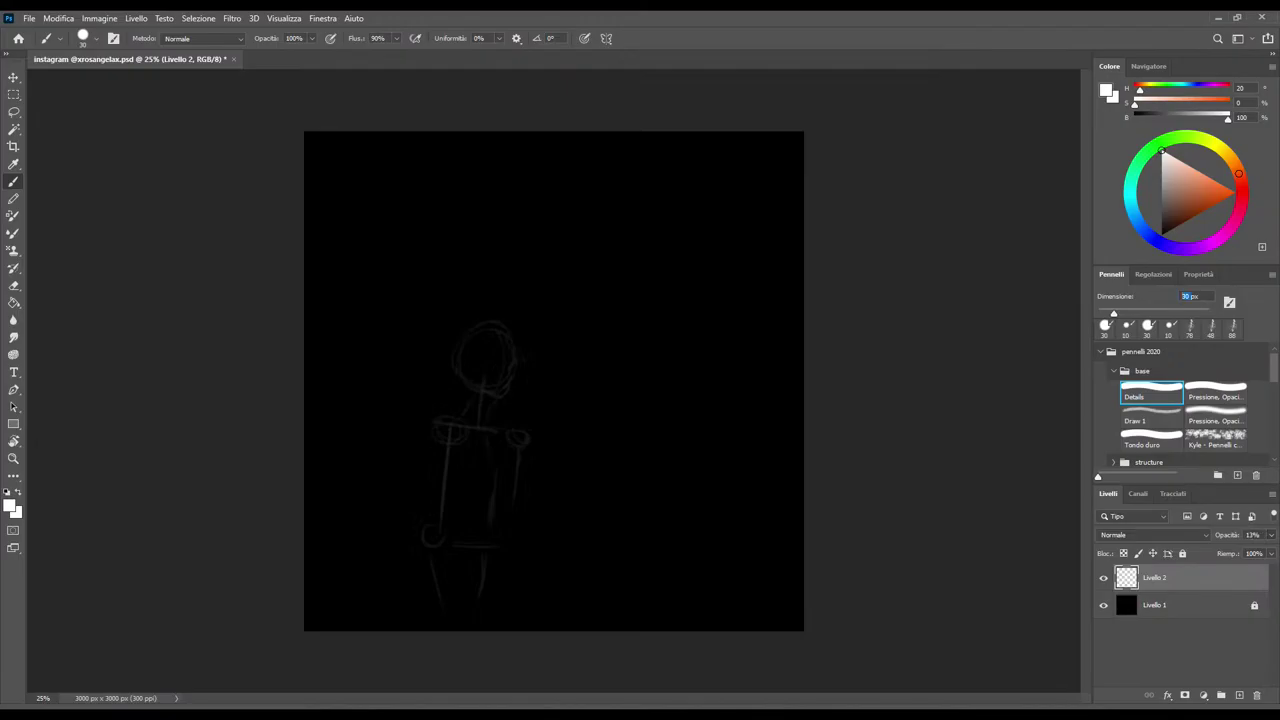
pyautogui.write('10')
pyautogui.press('Return')
pyautogui.click(1188, 296)
pyautogui.write('15')
pyautogui.press('Return')
pyautogui.moveTo(1225, 535); pyautogui.dragTo(1212, 535)
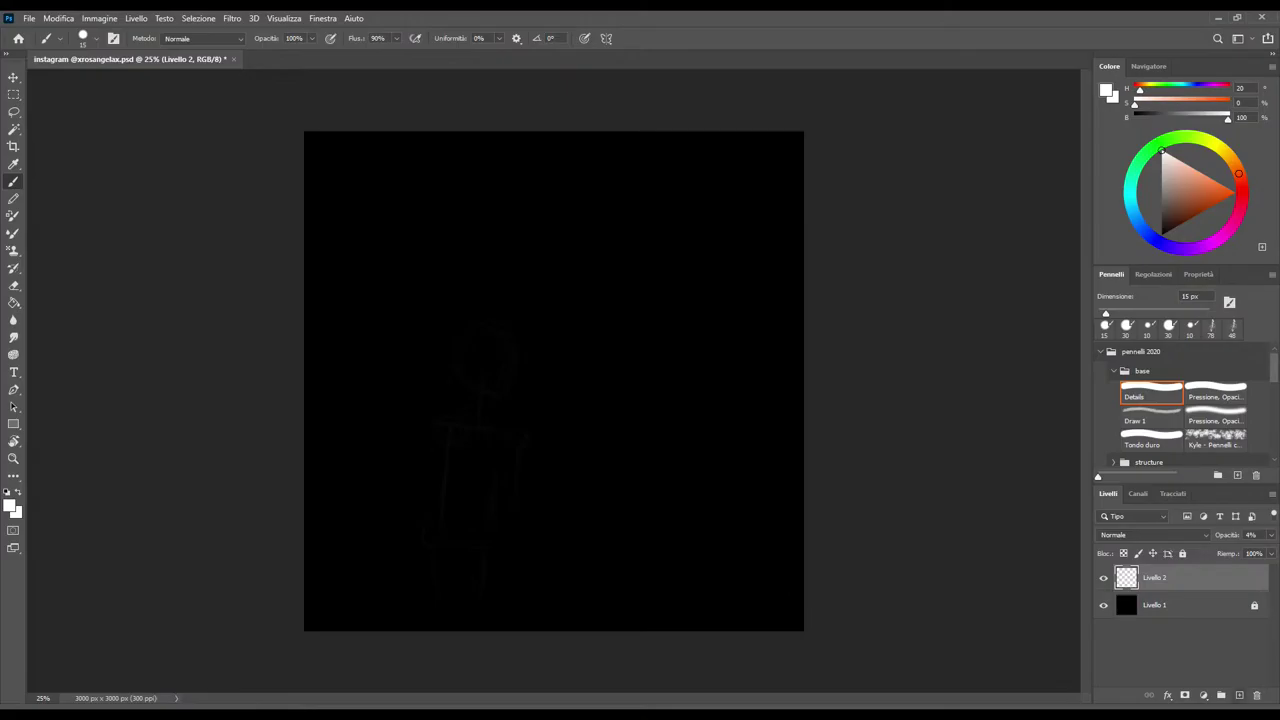
pyautogui.click(1239, 695)
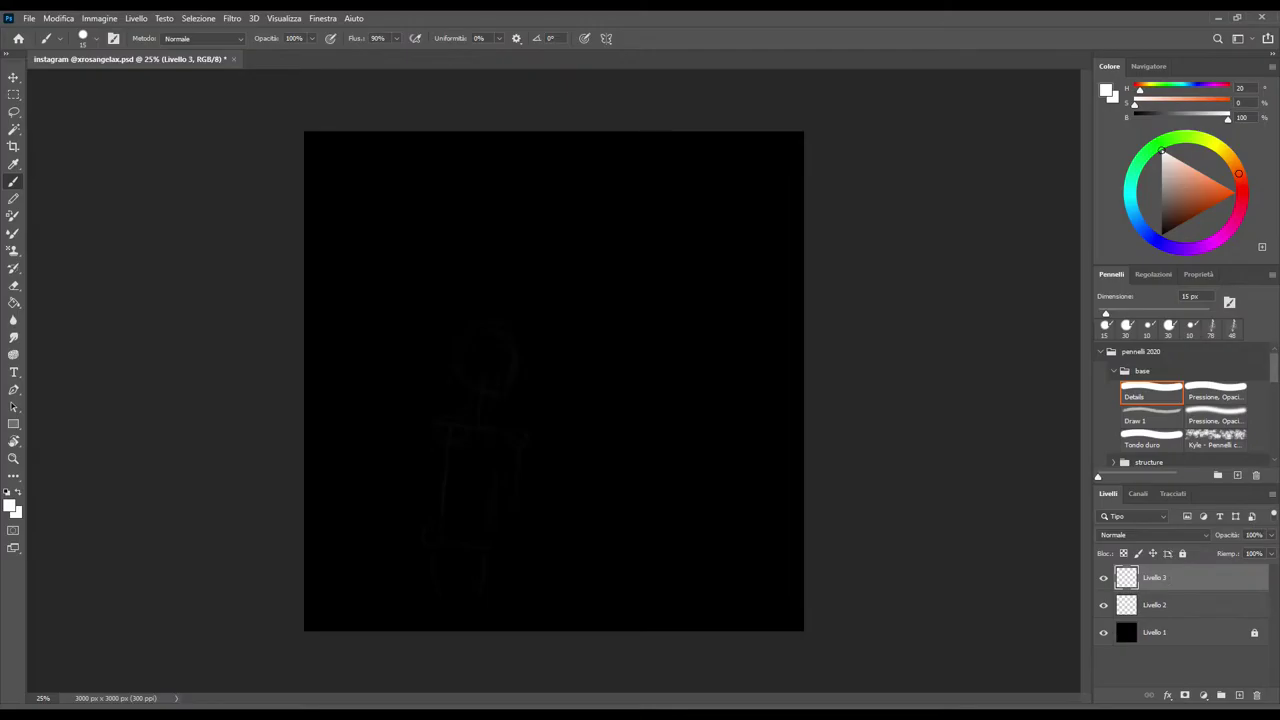
# Set brush opacity to 50% and sketch the hood's upper-right and lower edges
pyautogui.moveTo(513, 350); pyautogui.dragTo(518, 360)
pyautogui.hotkey('ctrl', 'z')
pyautogui.press('Return')
pyautogui.write('50')
pyautogui.moveTo(511, 351); pyautogui.dragTo(516, 360)
pyautogui.moveTo(520, 334); pyautogui.dragTo(506, 350)
pyautogui.moveTo(492, 372); pyautogui.dragTo(450, 390)
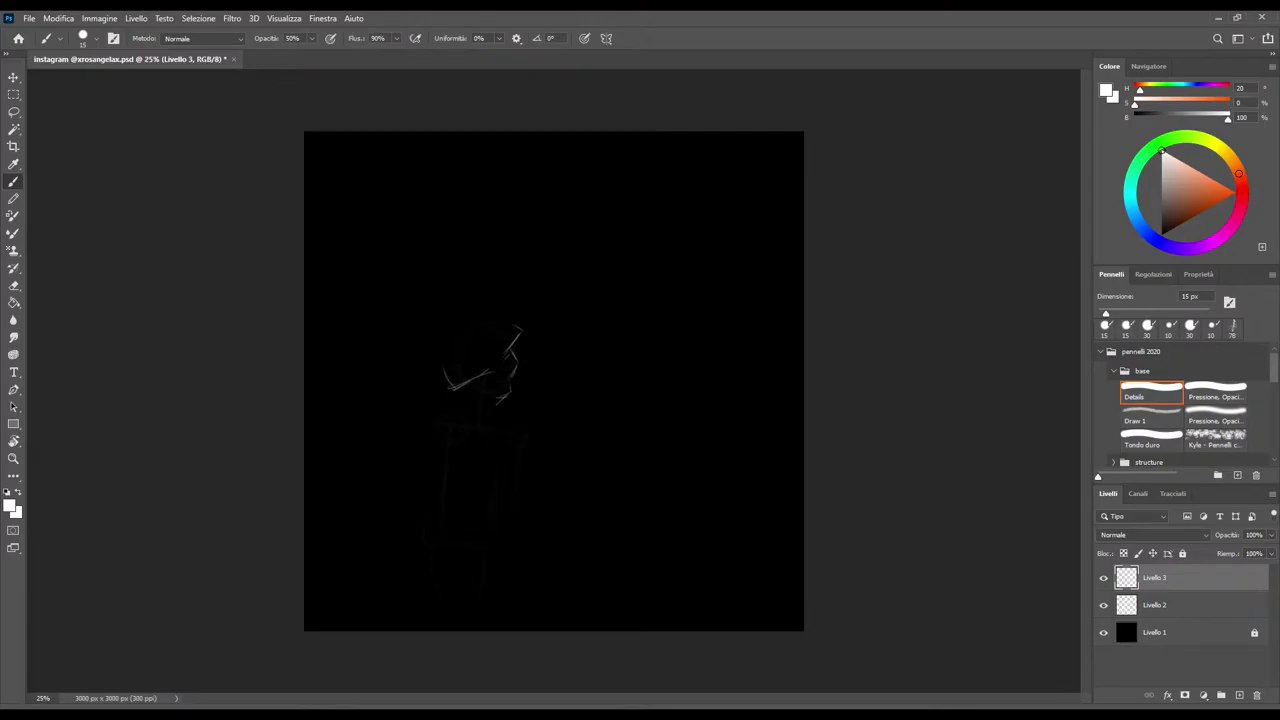
# Outline the hood's left side, top and back edge, with a fold line and neck strokes
pyautogui.moveTo(431, 317); pyautogui.dragTo(440, 358)
pyautogui.moveTo(438, 314); pyautogui.dragTo(494, 320)
pyautogui.moveTo(450, 372); pyautogui.dragTo(500, 340)
pyautogui.moveTo(497, 400); pyautogui.dragTo(486, 431)
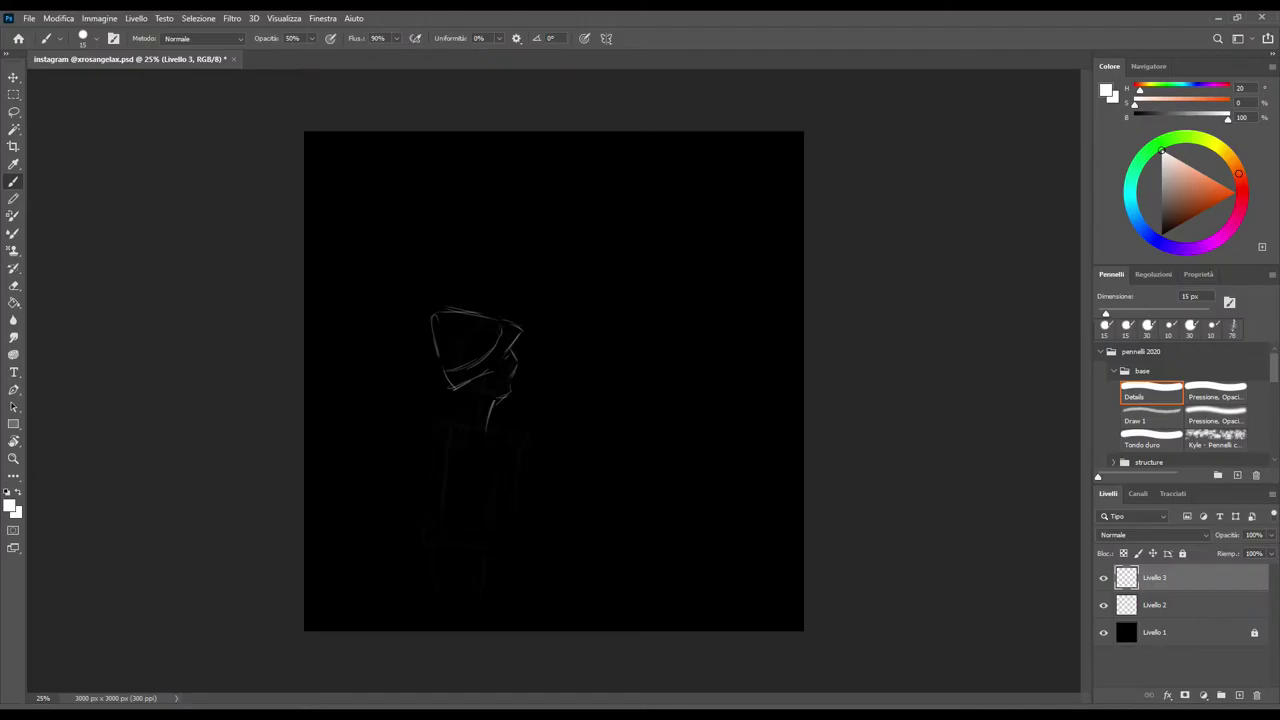
pyautogui.moveTo(487, 397); pyautogui.dragTo(475, 424)
pyautogui.moveTo(478, 400)
pyautogui.mouseDown()
pyautogui.moveTo(458, 420)
pyautogui.moveTo(482, 419)
pyautogui.mouseUp()
pyautogui.moveTo(506, 407); pyautogui.dragTo(533, 421)
pyautogui.moveTo(435, 337)
pyautogui.mouseDown()
pyautogui.moveTo(403, 363)
pyautogui.moveTo(444, 382)
pyautogui.mouseUp()
# Sketch the collar, chest and front strokes, erasing a stray mark at the right edge
pyautogui.moveTo(448, 432)
pyautogui.mouseDown()
pyautogui.moveTo(476, 427)
pyautogui.moveTo(405, 414)
pyautogui.moveTo(394, 362)
pyautogui.mouseUp()
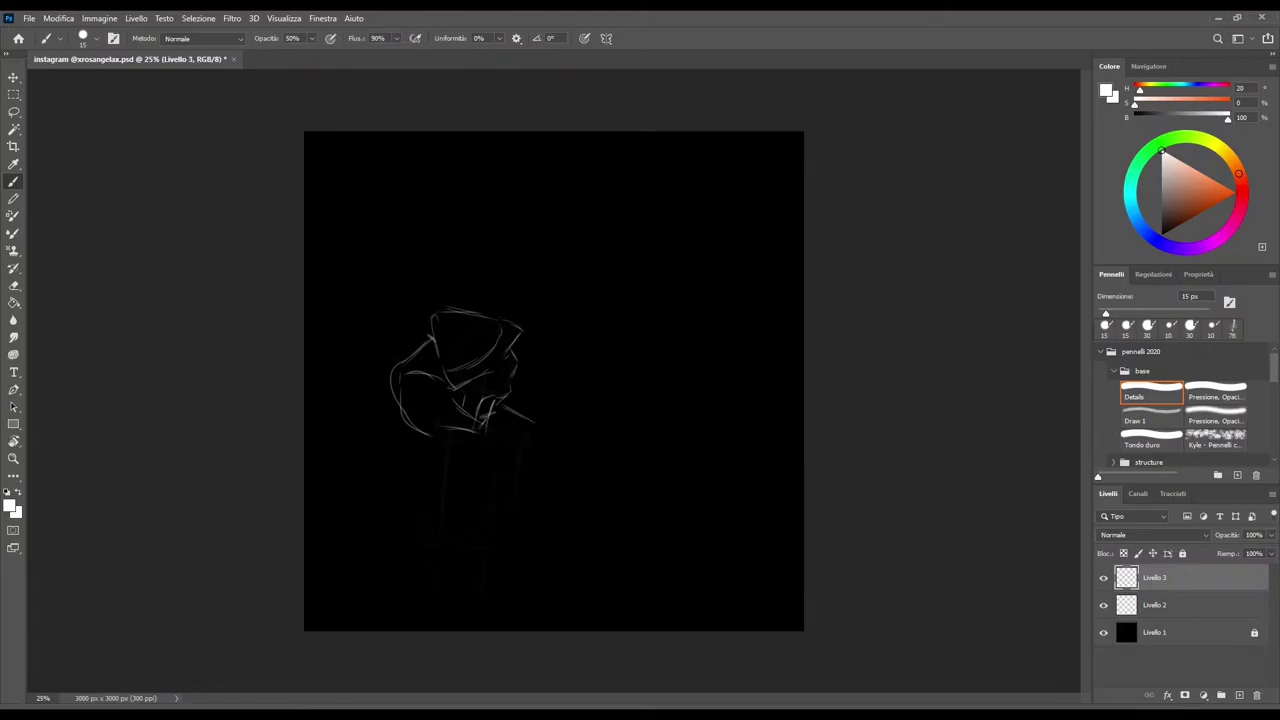
pyautogui.moveTo(430, 390)
pyautogui.mouseDown()
pyautogui.moveTo(454, 395)
pyautogui.moveTo(436, 416)
pyautogui.mouseUp()
pyautogui.moveTo(498, 384); pyautogui.dragTo(492, 438)
pyautogui.moveTo(521, 421); pyautogui.dragTo(531, 433)
pyautogui.press('e')
pyautogui.moveTo(529, 419); pyautogui.dragTo(531, 432)
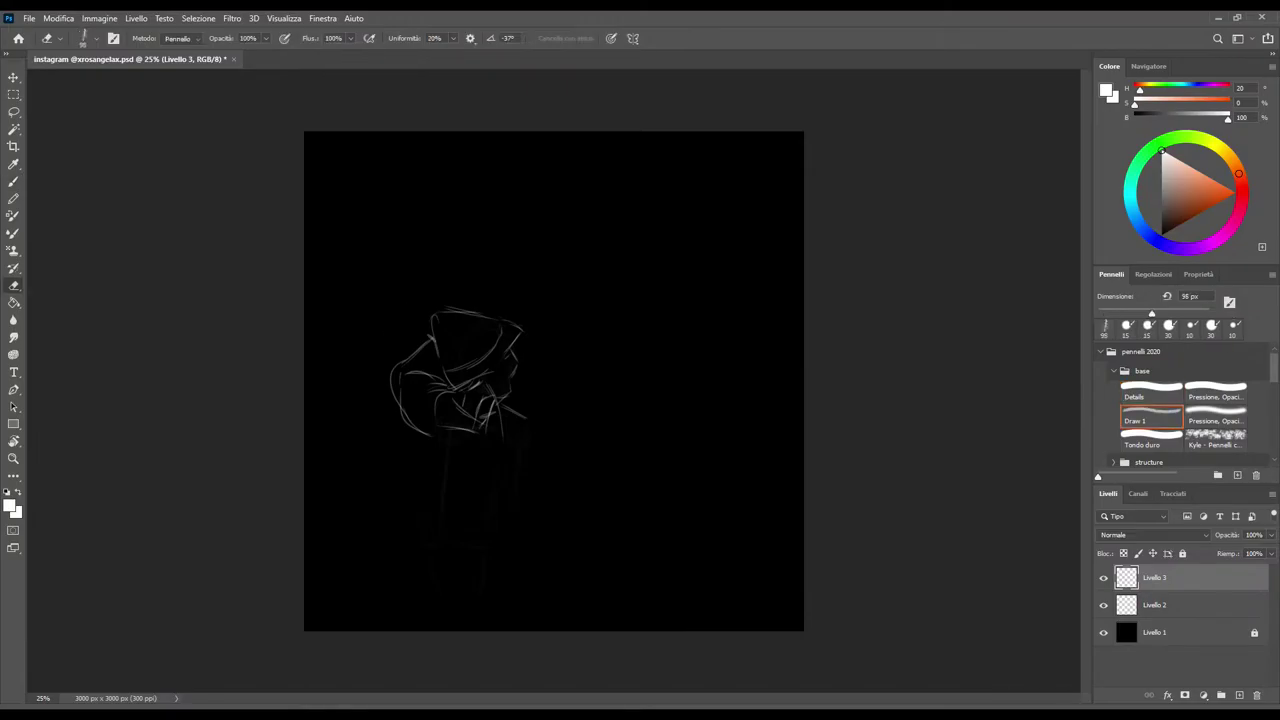
pyautogui.press('b')
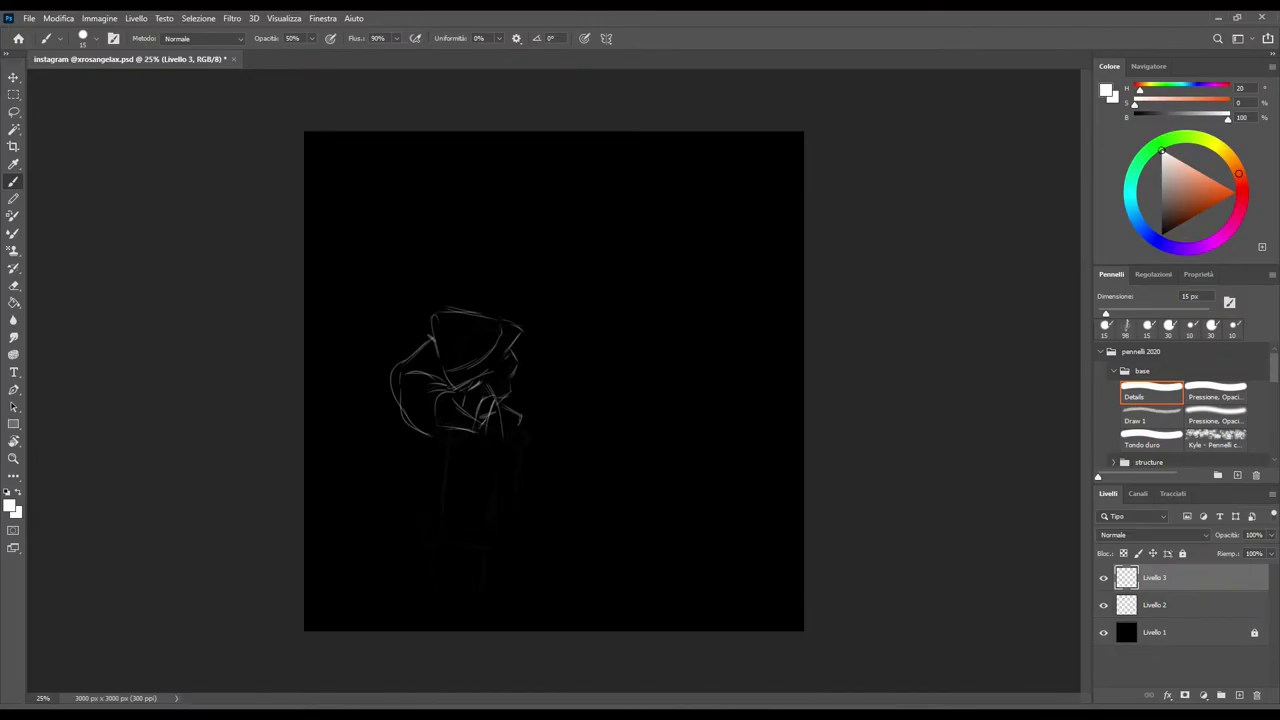
# Strengthen the hood top and redraw its upper-right edge after erasing a small segment
pyautogui.moveTo(466, 317); pyautogui.dragTo(443, 327)
pyautogui.press('e')
pyautogui.click(518, 328)
pyautogui.press('b')
pyautogui.moveTo(498, 317); pyautogui.dragTo(516, 338)
# Sketch the left shoulder, the back of the left side and the lower-left coat folds
pyautogui.moveTo(431, 427); pyautogui.dragTo(414, 448)
pyautogui.moveTo(419, 438)
pyautogui.mouseDown()
pyautogui.moveTo(417, 522)
pyautogui.moveTo(409, 504)
pyautogui.mouseUp()
pyautogui.moveTo(420, 522)
pyautogui.mouseDown()
pyautogui.moveTo(405, 537)
pyautogui.moveTo(438, 521)
pyautogui.moveTo(412, 552)
pyautogui.mouseUp()
pyautogui.moveTo(413, 534)
pyautogui.mouseDown()
pyautogui.moveTo(407, 558)
pyautogui.moveTo(446, 562)
pyautogui.moveTo(430, 621)
pyautogui.mouseUp()
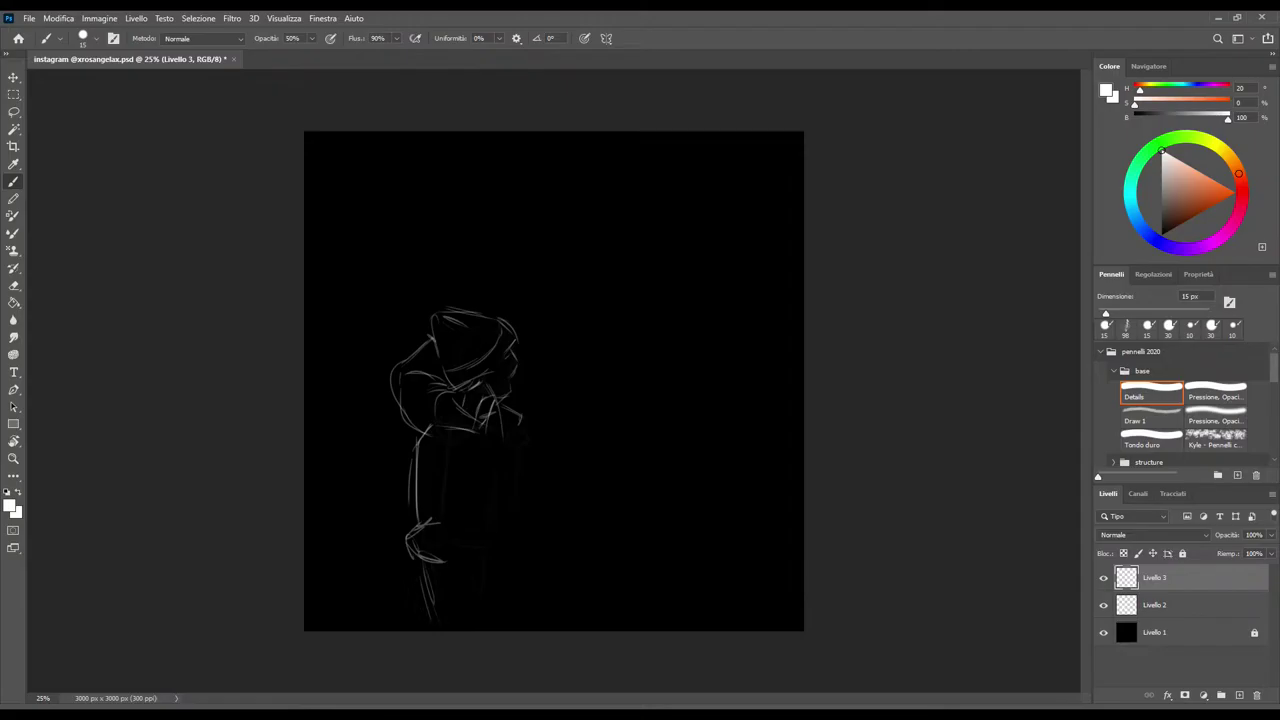
# Draw the line down the torso, partly erase it, and redraw it cleaner
pyautogui.moveTo(461, 436); pyautogui.dragTo(478, 468)
pyautogui.moveTo(477, 465); pyautogui.dragTo(473, 510)
pyautogui.press('e')
pyautogui.moveTo(476, 470); pyautogui.dragTo(474, 506)
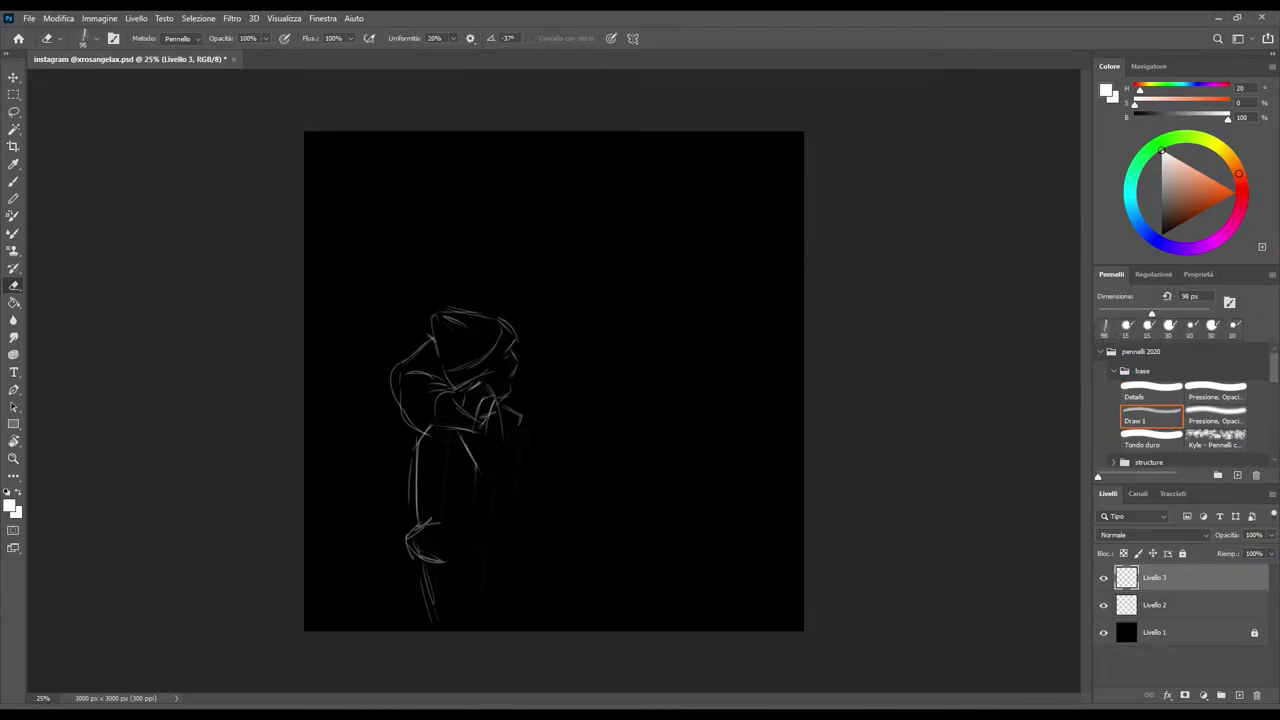
pyautogui.click(1215, 390)
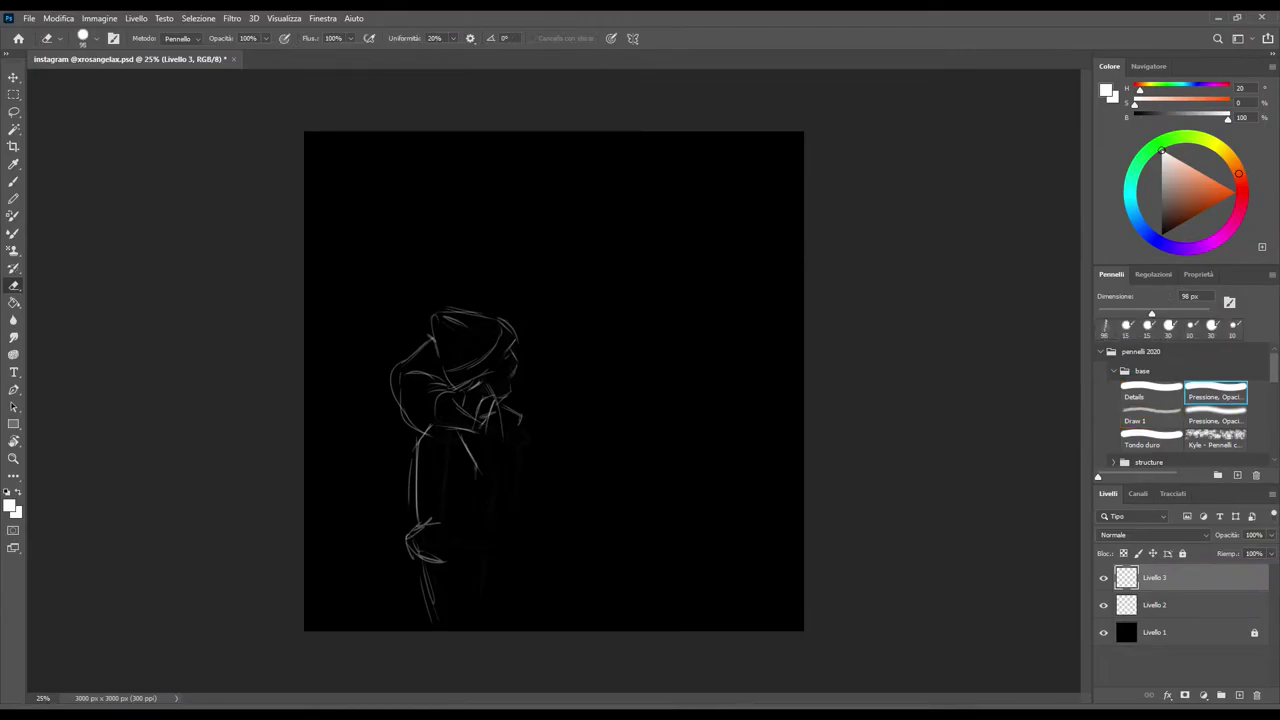
pyautogui.press('b')
pyautogui.moveTo(478, 470); pyautogui.dragTo(456, 522)
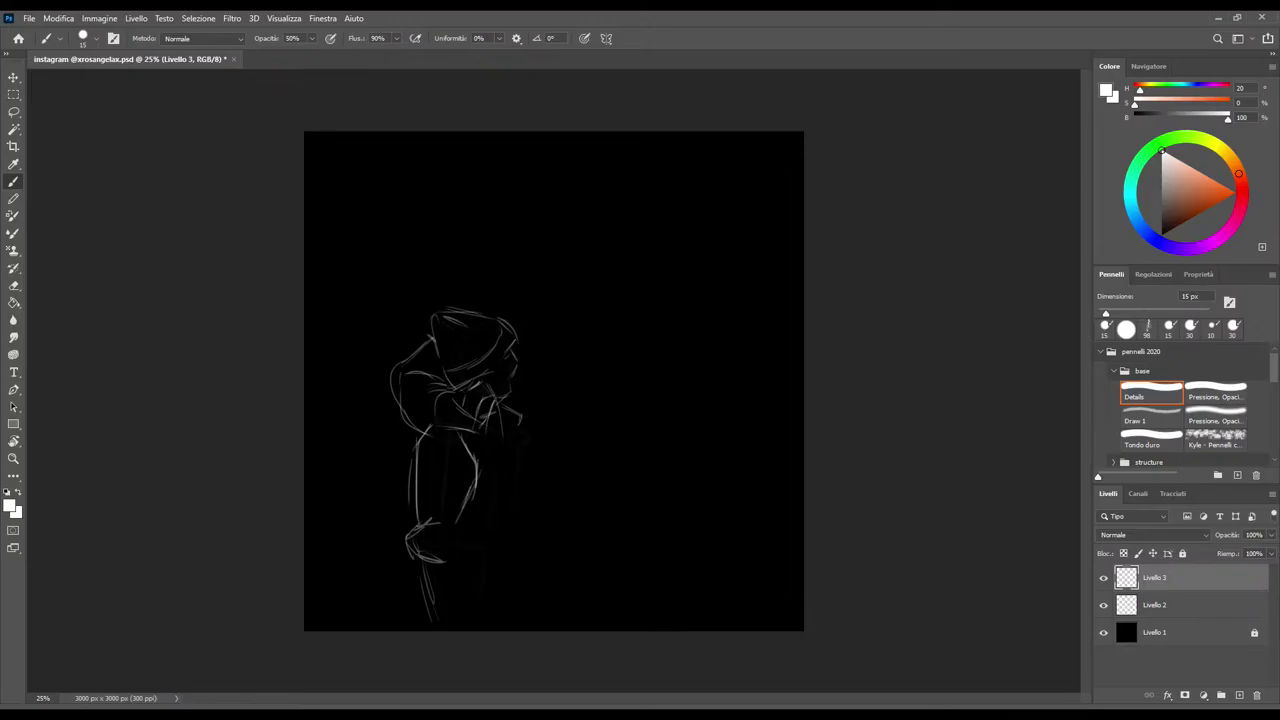
# Extend the lower torso line and sketch the figure's right shoulder edge and side
pyautogui.moveTo(461, 518)
pyautogui.mouseDown()
pyautogui.moveTo(457, 566)
pyautogui.moveTo(443, 562)
pyautogui.moveTo(470, 626)
pyautogui.mouseUp()
pyautogui.moveTo(506, 420); pyautogui.dragTo(519, 447)
pyautogui.moveTo(518, 454); pyautogui.dragTo(515, 510)
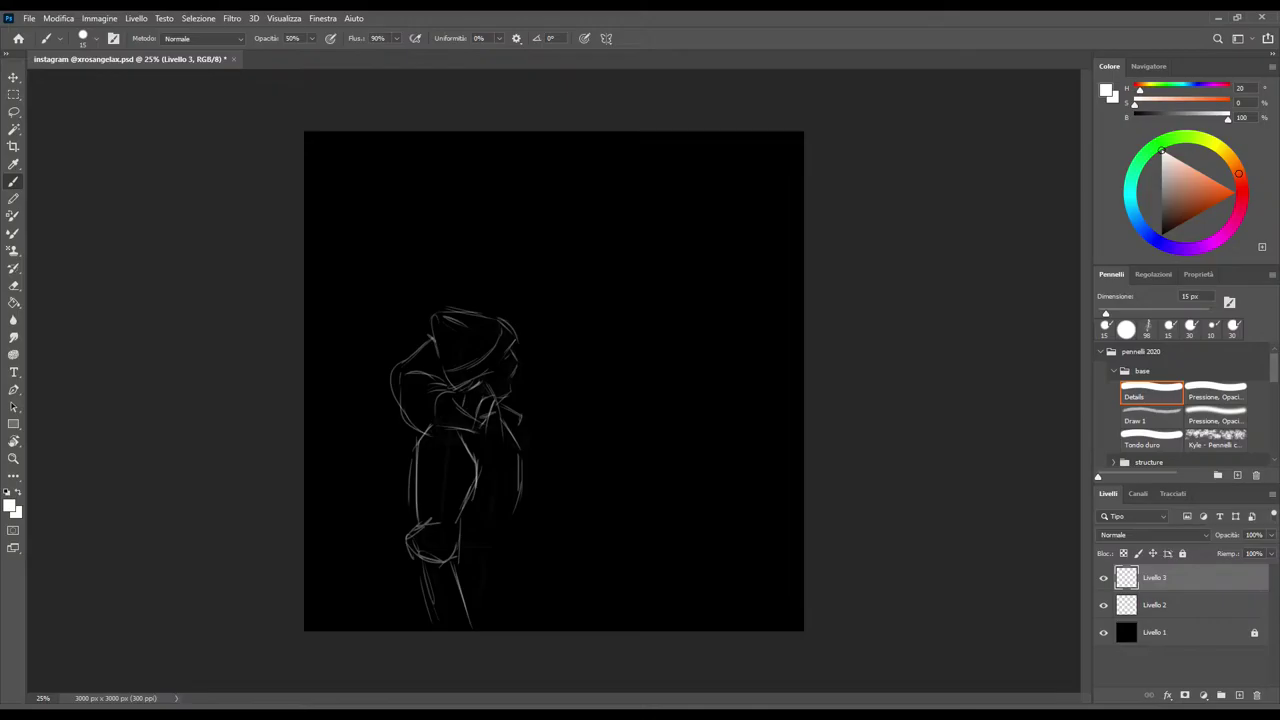
# At 30% opacity and flow, add pale strokes on the lower legs, upper arm, chest and hood
pyautogui.press('3')
pyautogui.hotkey('shift', '3')
pyautogui.moveTo(426, 582)
pyautogui.mouseDown()
pyautogui.moveTo(450, 594)
pyautogui.moveTo(442, 570)
pyautogui.moveTo(469, 629)
pyautogui.mouseUp()
pyautogui.moveTo(419, 450); pyautogui.dragTo(447, 438)
pyautogui.moveTo(420, 462)
pyautogui.mouseDown()
pyautogui.moveTo(458, 457)
pyautogui.moveTo(425, 461)
pyautogui.moveTo(423, 475)
pyautogui.moveTo(457, 475)
pyautogui.moveTo(422, 493)
pyautogui.moveTo(444, 485)
pyautogui.mouseUp()
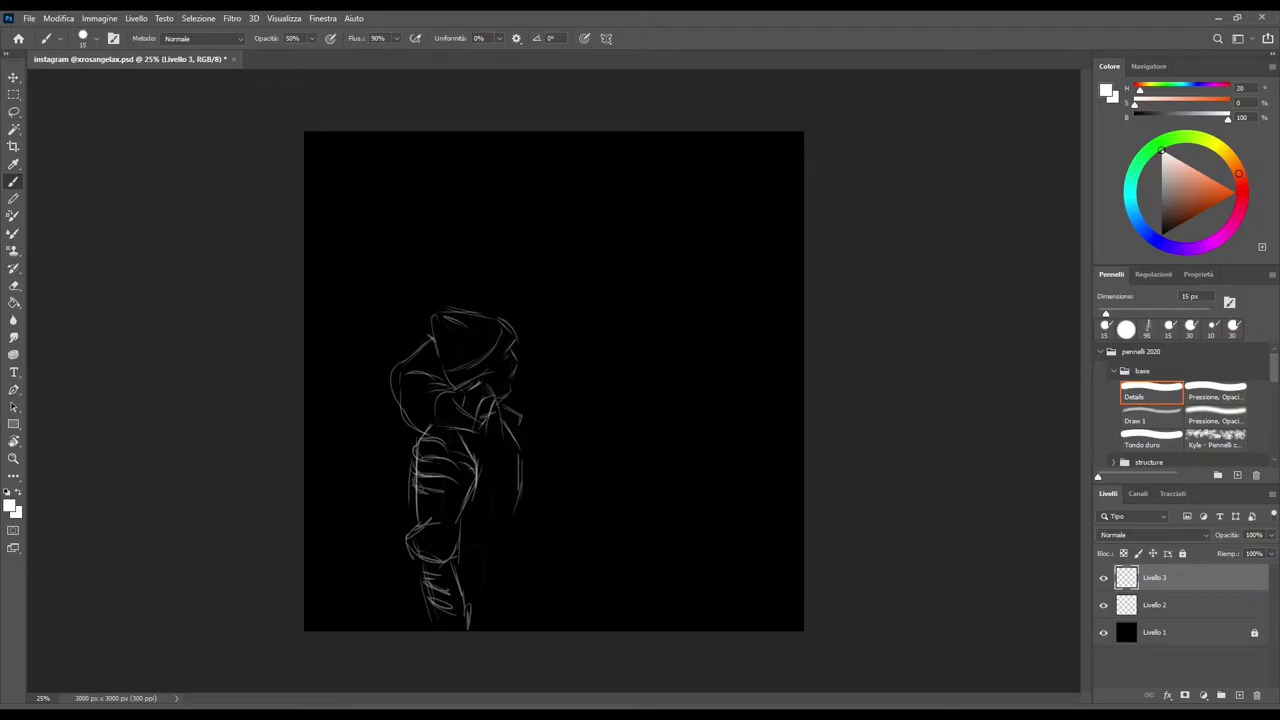
pyautogui.hotkey('shift', '3')
pyautogui.moveTo(452, 488)
pyautogui.mouseDown()
pyautogui.moveTo(474, 474)
pyautogui.moveTo(470, 487)
pyautogui.mouseUp()
pyautogui.hotkey('shift', '9')
pyautogui.moveTo(438, 372); pyautogui.dragTo(424, 358)
# Add a new layer below Livello 2 and draw the horizon line on both sides of the figure
pyautogui.click(1155, 605)
pyautogui.keyDown('ctrl'); pyautogui.click(1239, 694); pyautogui.keyUp('ctrl')
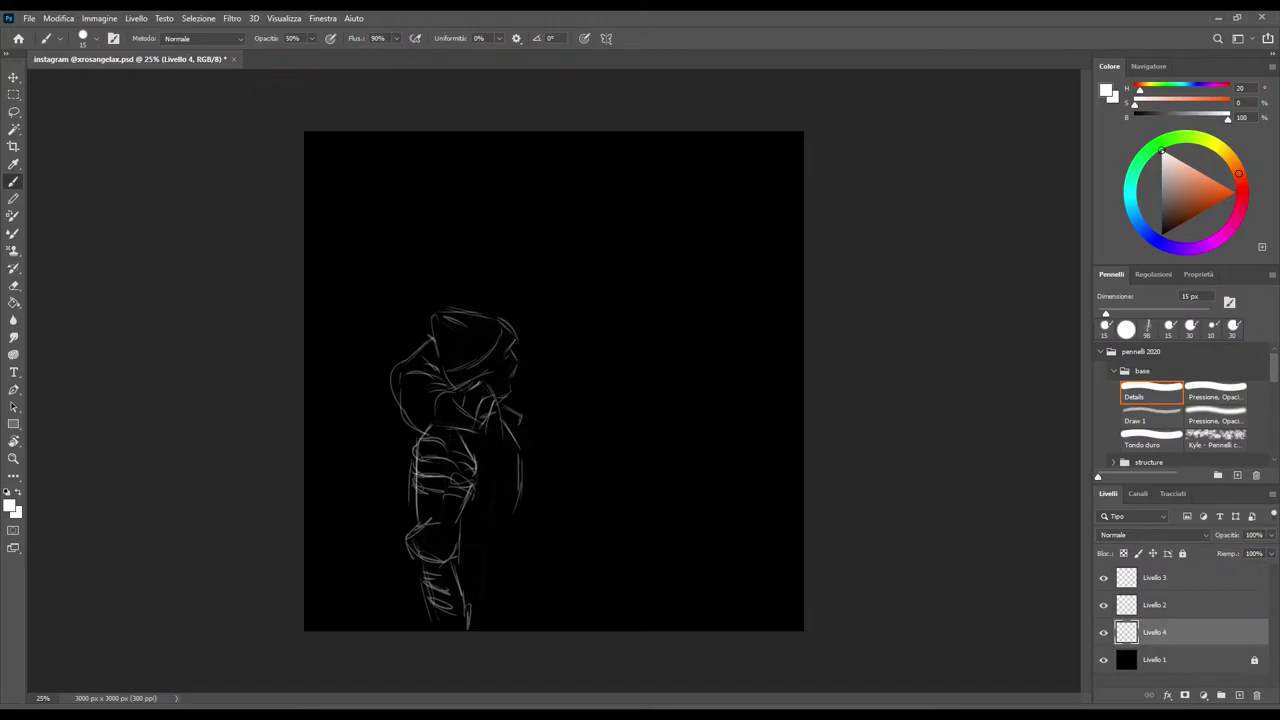
pyautogui.moveTo(304, 339); pyautogui.dragTo(408, 338)
pyautogui.moveTo(530, 341); pyautogui.dragTo(800, 343)
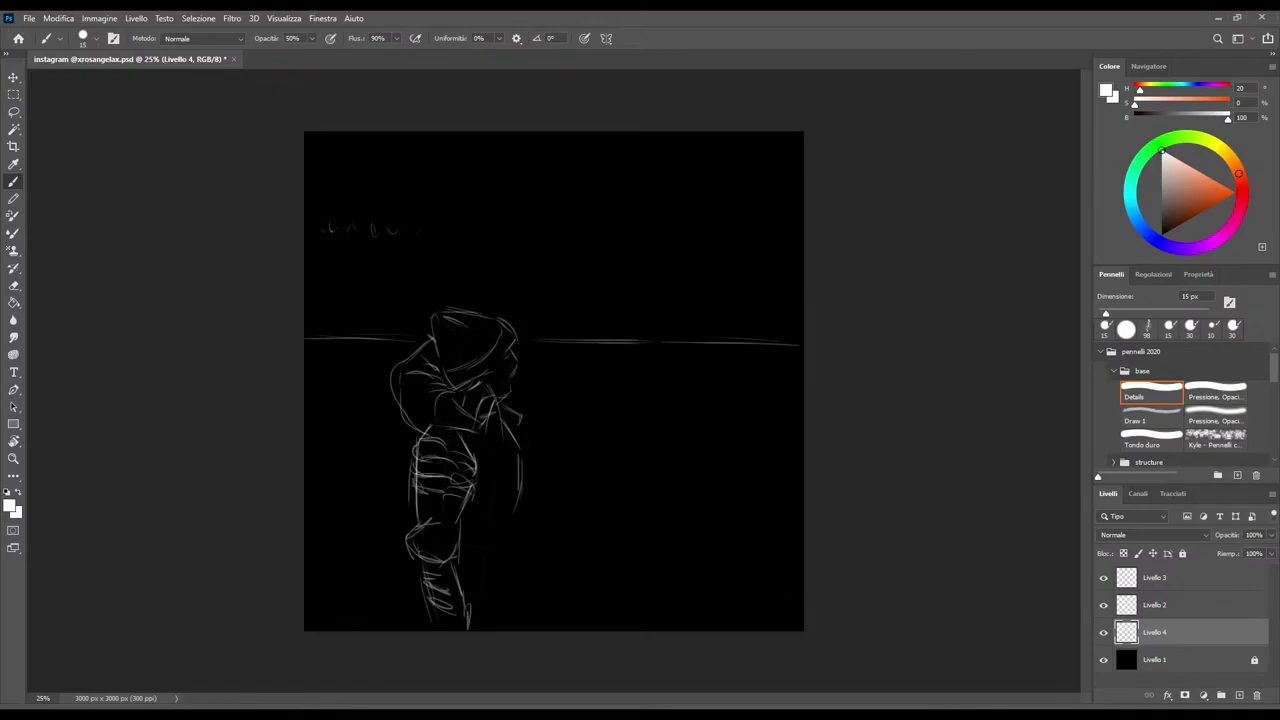
# Sketch distant shoreline marks at top right and a rising hill outline near the top
pyautogui.moveTo(752, 238)
pyautogui.mouseDown()
pyautogui.moveTo(738, 250)
pyautogui.moveTo(740, 237)
pyautogui.mouseUp()
pyautogui.moveTo(668, 242); pyautogui.dragTo(682, 242)
pyautogui.moveTo(420, 212); pyautogui.dragTo(512, 162)
# Scatter short horizontal ripple strokes across the sea below the horizon
pyautogui.moveTo(350, 577); pyautogui.dragTo(384, 577)
pyautogui.moveTo(604, 585)
pyautogui.mouseDown()
pyautogui.moveTo(628, 581)
pyautogui.moveTo(616, 565)
pyautogui.mouseUp()
pyautogui.moveTo(748, 537); pyautogui.dragTo(766, 536)
pyautogui.moveTo(762, 573); pyautogui.dragTo(788, 571)
pyautogui.moveTo(648, 473); pyautogui.dragTo(680, 470)
pyautogui.moveTo(630, 432); pyautogui.dragTo(638, 432)
pyautogui.moveTo(584, 455); pyautogui.dragTo(622, 453)
pyautogui.moveTo(598, 380); pyautogui.dragTo(670, 382)
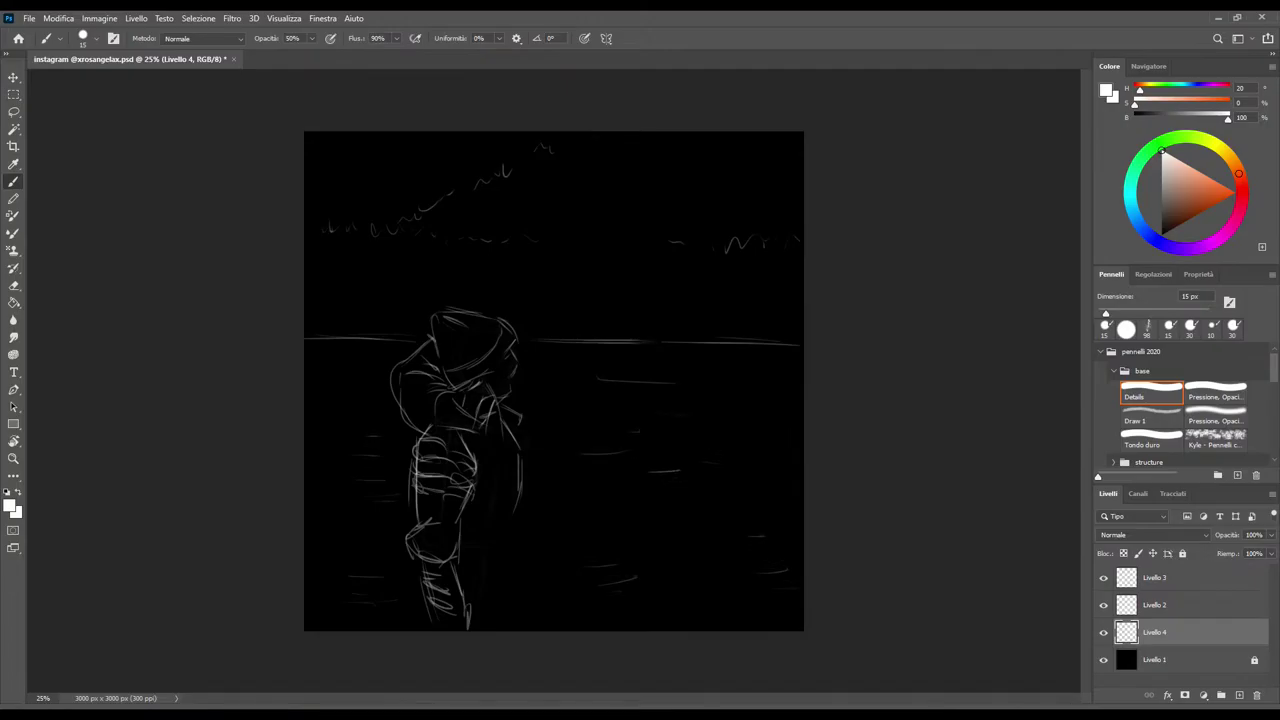
pyautogui.click(1155, 605)
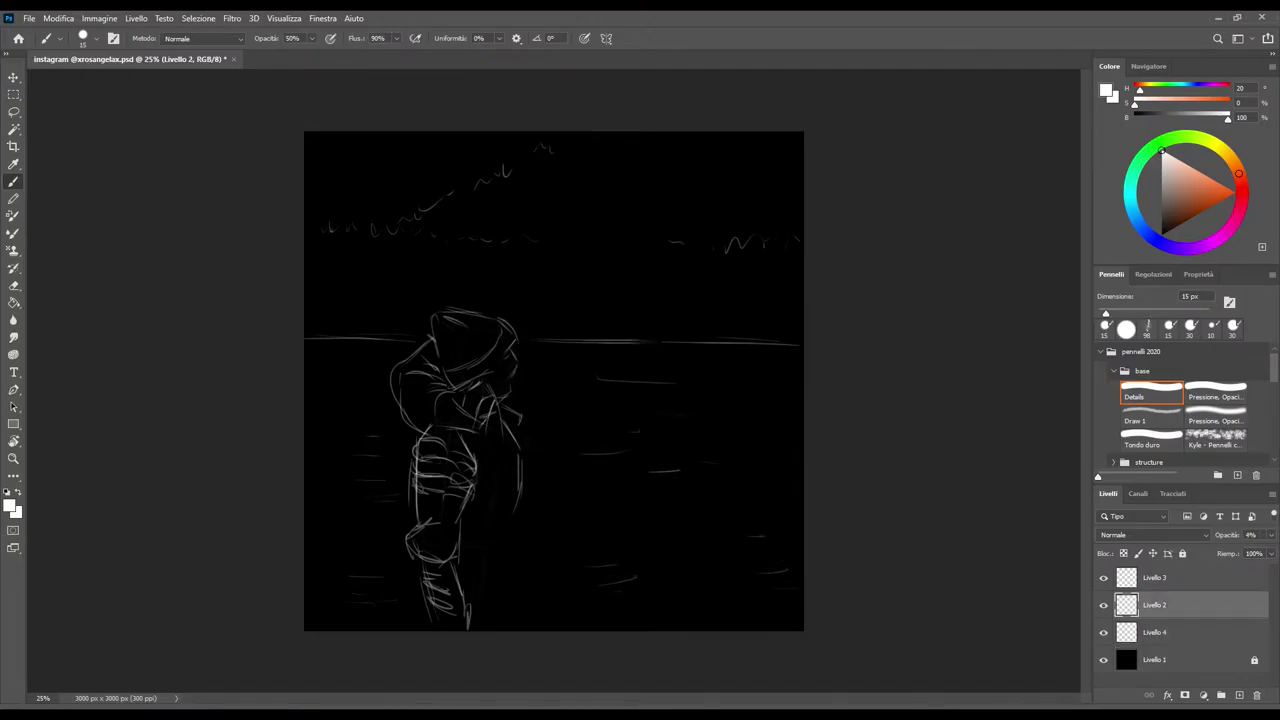
# Lock the Livello 2 sketch, then add a short line at the legs on Livello 3
pyautogui.click(1155, 577)
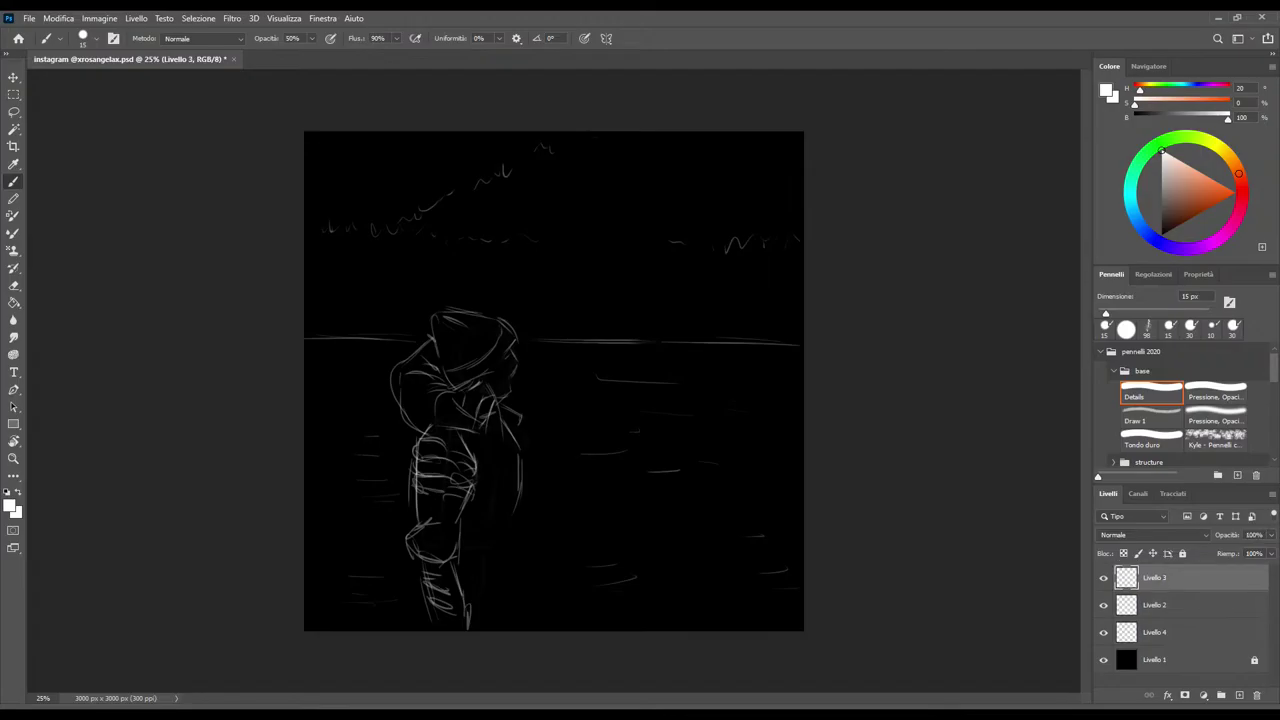
pyautogui.click(1155, 605)
pyautogui.click(1182, 553)
pyautogui.click(1155, 577)
pyautogui.moveTo(470, 588); pyautogui.dragTo(506, 582)
pyautogui.hotkey('ctrl', ',')
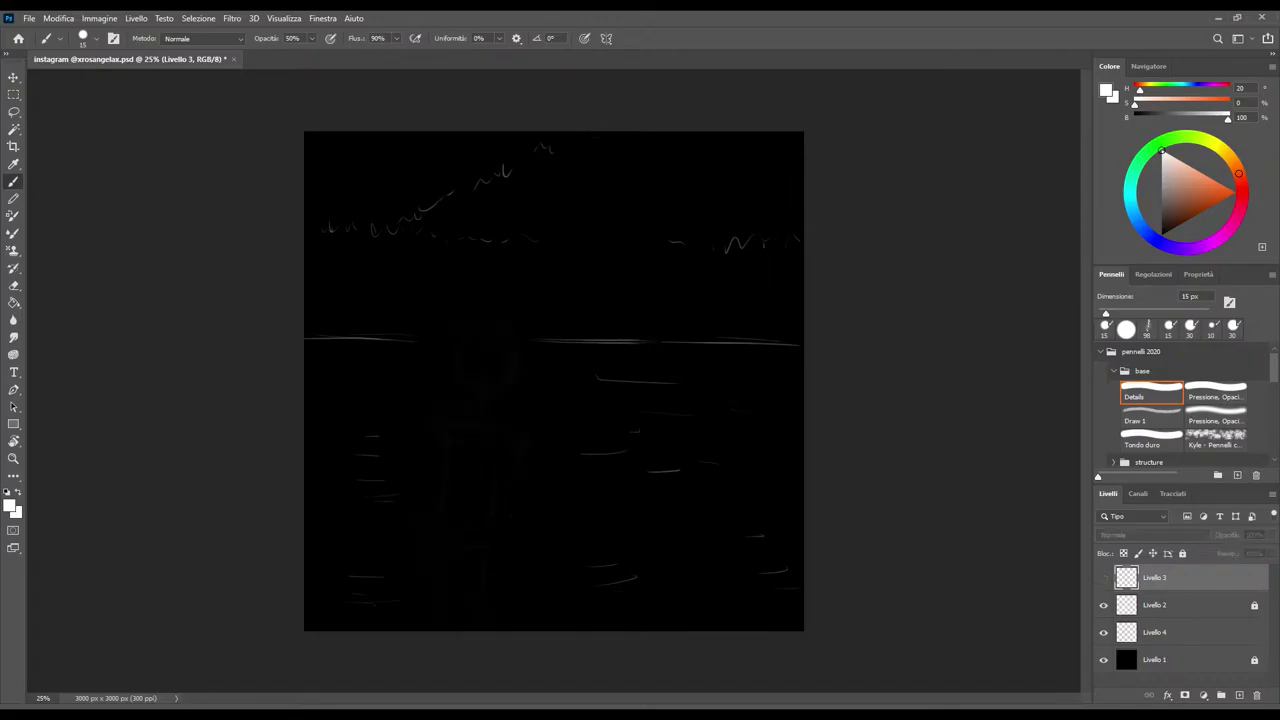
pyautogui.hotkey('ctrl', ',')
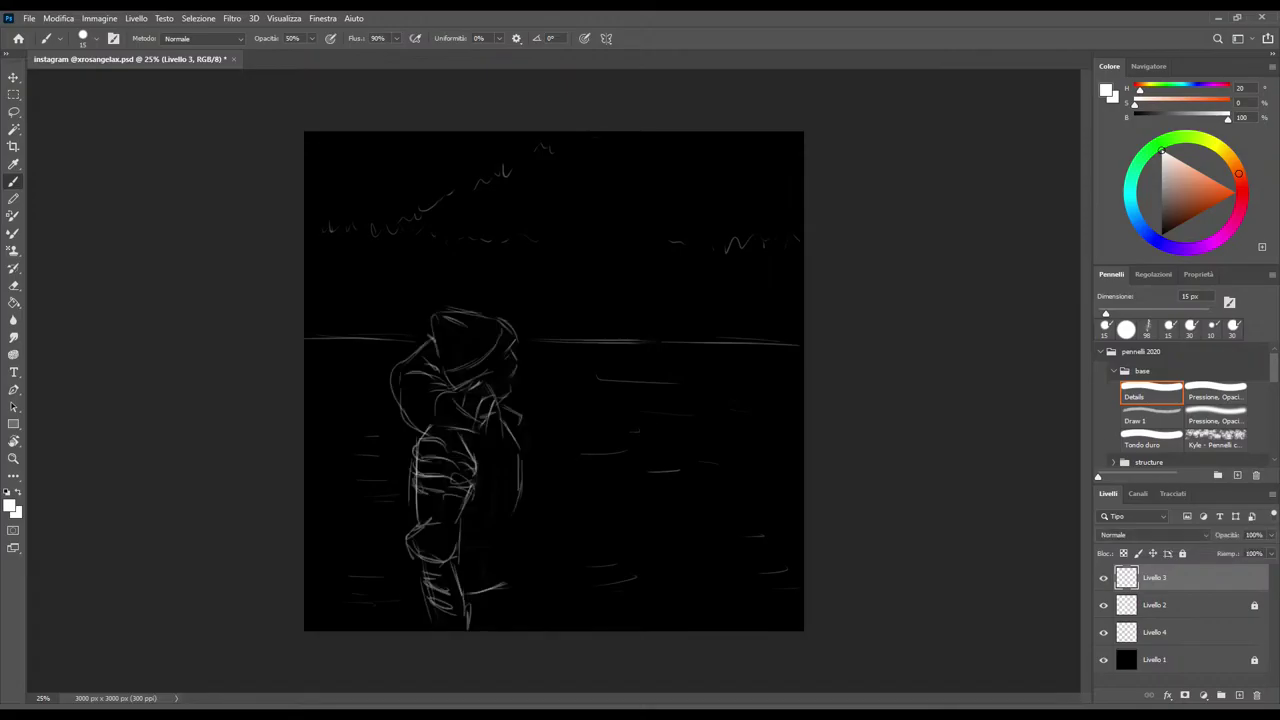
# Redraw the waist line, the long back contour and the back leg with lower-leg lines
pyautogui.moveTo(453, 562)
pyautogui.mouseDown()
pyautogui.moveTo(502, 552)
pyautogui.moveTo(501, 588)
pyautogui.moveTo(531, 563)
pyautogui.mouseUp()
pyautogui.moveTo(504, 530); pyautogui.dragTo(498, 546)
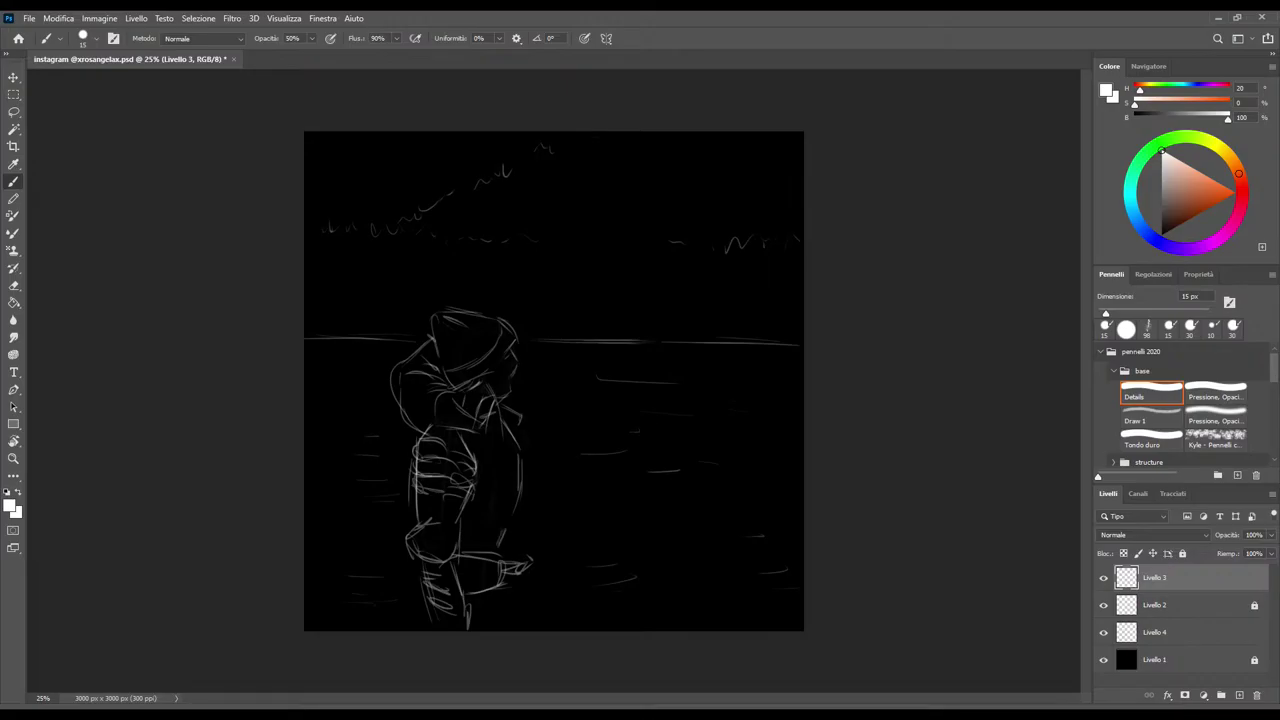
pyautogui.moveTo(491, 439); pyautogui.dragTo(509, 535)
pyautogui.moveTo(521, 518); pyautogui.dragTo(507, 562)
pyautogui.moveTo(527, 568); pyautogui.dragTo(537, 631)
pyautogui.moveTo(505, 573)
pyautogui.mouseDown()
pyautogui.moveTo(517, 631)
pyautogui.moveTo(480, 628)
pyautogui.mouseUp()
pyautogui.moveTo(486, 592); pyautogui.dragTo(497, 628)
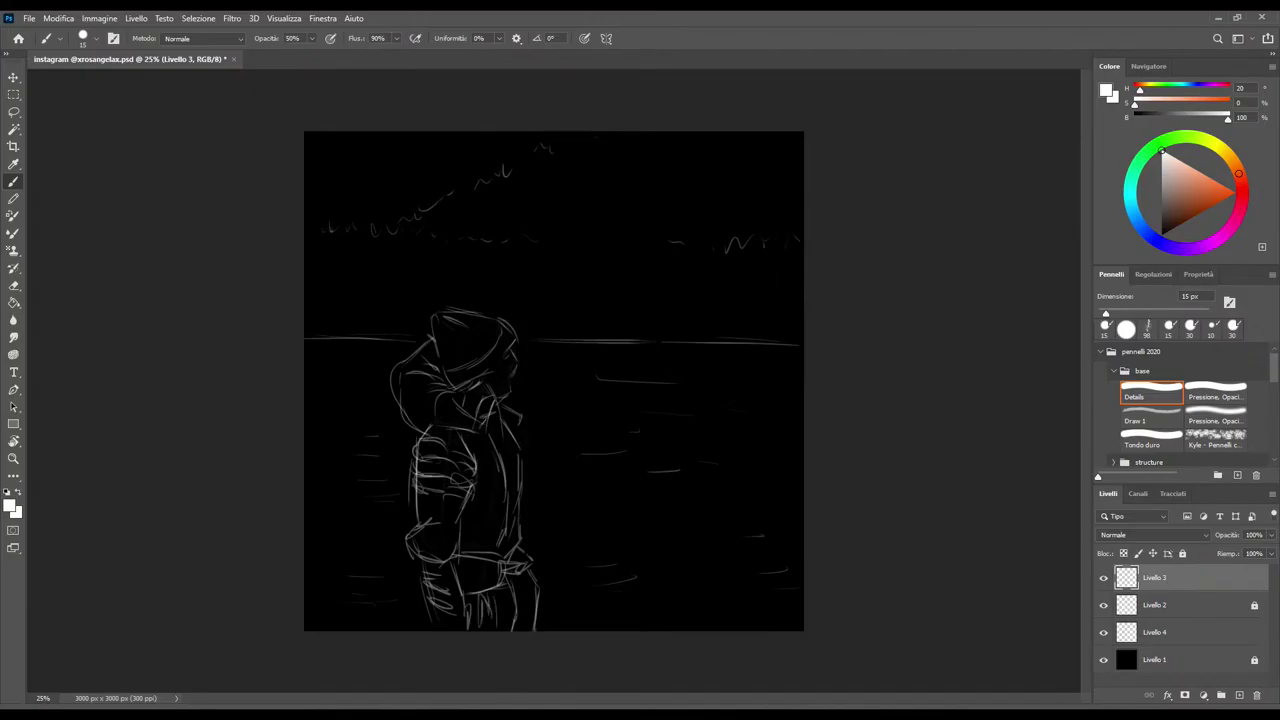
# Detail the belt, hand, chest, jacket hem and right side, and add hair strands by the face
pyautogui.moveTo(460, 564)
pyautogui.mouseDown()
pyautogui.moveTo(486, 562)
pyautogui.moveTo(496, 582)
pyautogui.mouseUp()
pyautogui.moveTo(490, 566); pyautogui.dragTo(494, 580)
pyautogui.moveTo(517, 563); pyautogui.dragTo(527, 555)
pyautogui.moveTo(468, 450)
pyautogui.mouseDown()
pyautogui.moveTo(492, 446)
pyautogui.moveTo(486, 532)
pyautogui.mouseUp()
pyautogui.moveTo(466, 534); pyautogui.dragTo(488, 534)
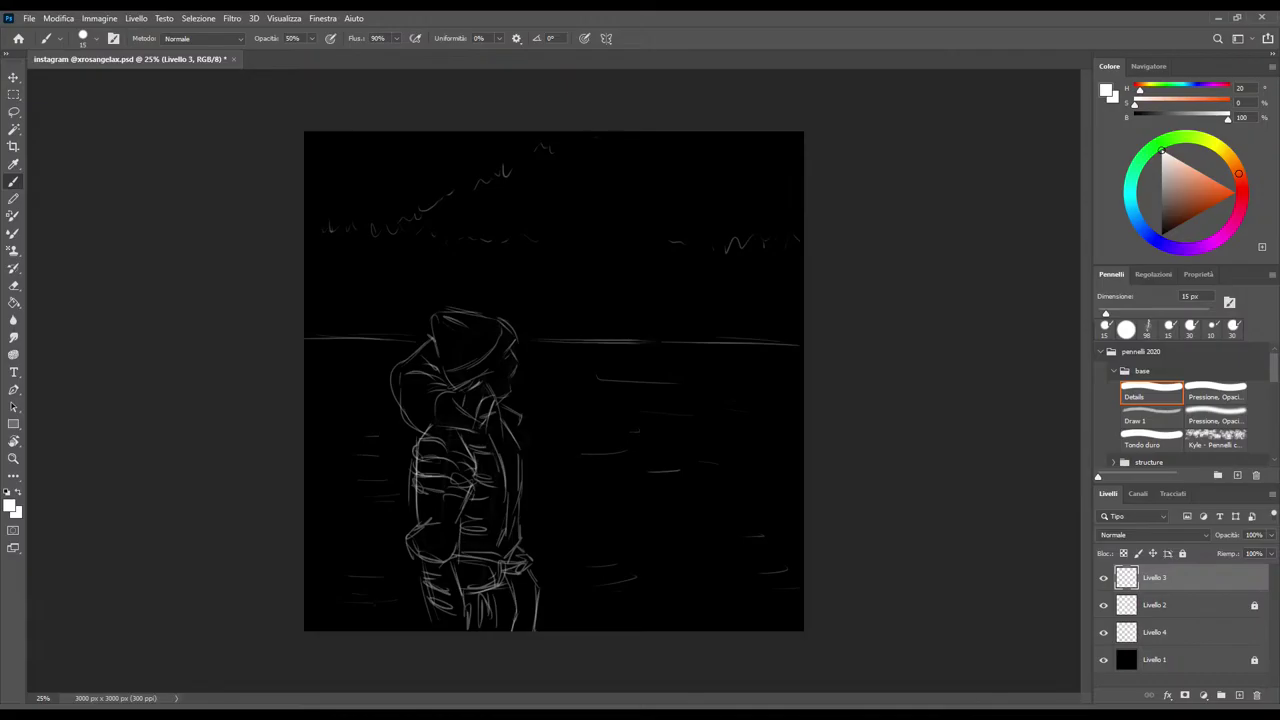
pyautogui.moveTo(516, 436); pyautogui.dragTo(505, 472)
pyautogui.moveTo(416, 381); pyautogui.dragTo(432, 378)
pyautogui.moveTo(502, 362); pyautogui.dragTo(526, 412)
pyautogui.click(1155, 605)
# Rename Livello 4 to bg and Livello 3 to sogg
pyautogui.click(1155, 632)
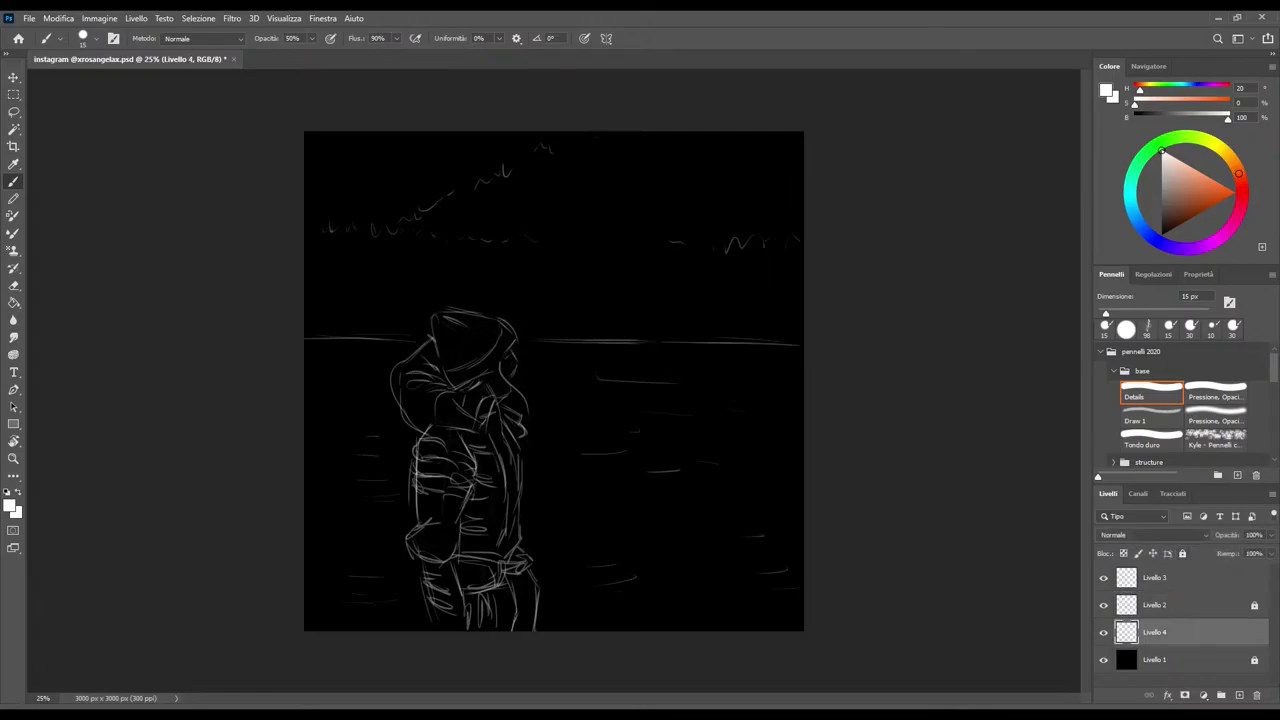
pyautogui.doubleClick(1155, 632)
pyautogui.write('bo')
pyautogui.click(1155, 577)
pyautogui.doubleClick(1155, 577)
pyautogui.write('sooo')
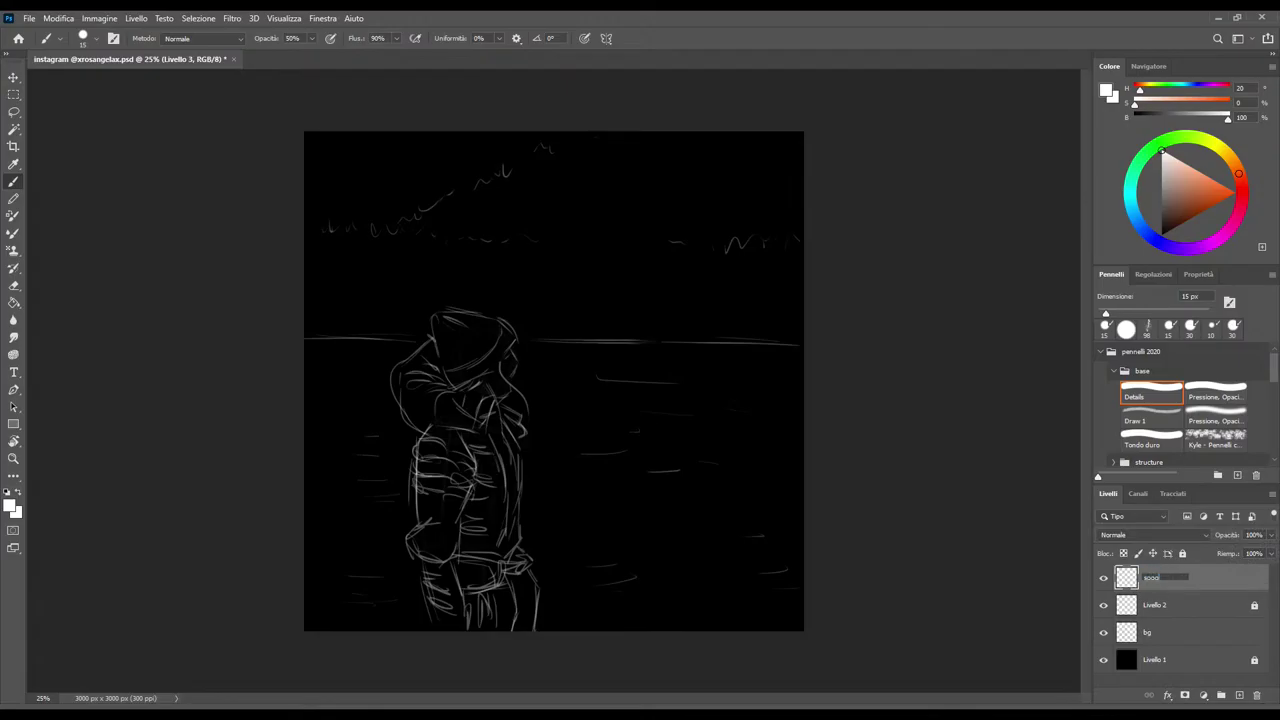
pyautogui.press('Return')
# Add a new empty layer beneath bg and fully lock bg
pyautogui.click(1150, 632)
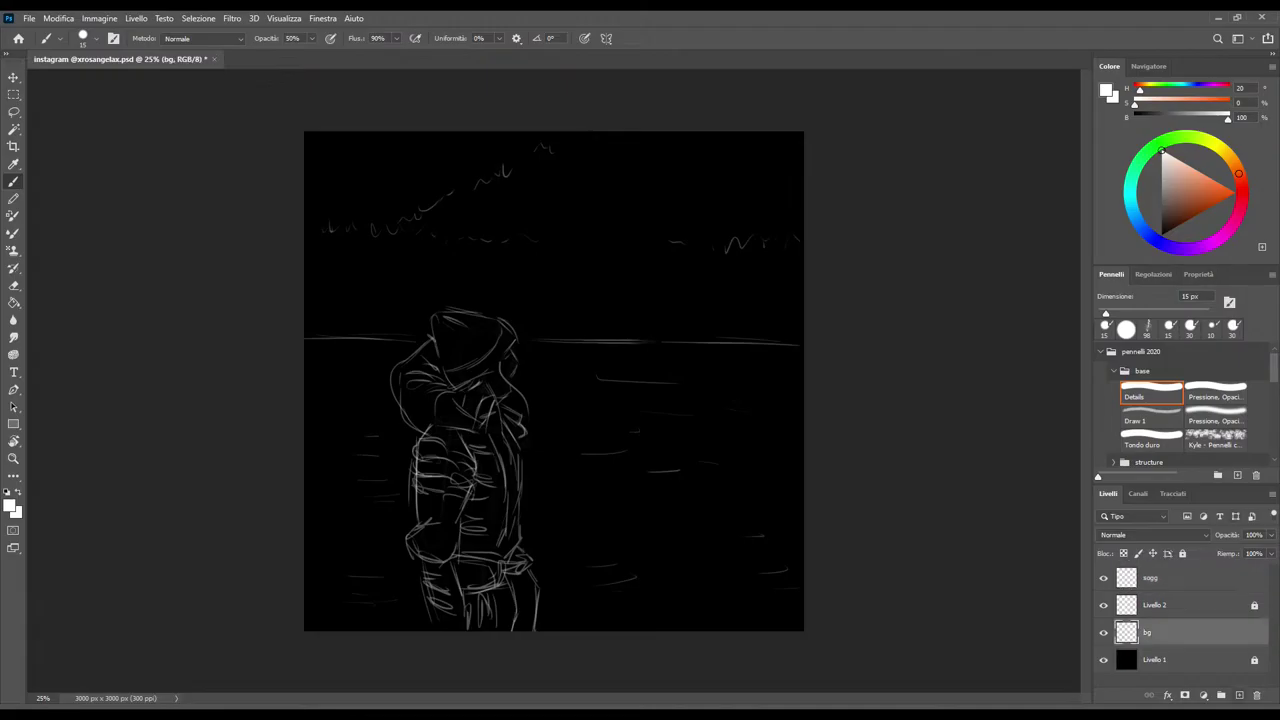
pyautogui.hotkey('ctrl', 'shift', 'alt', 'n')
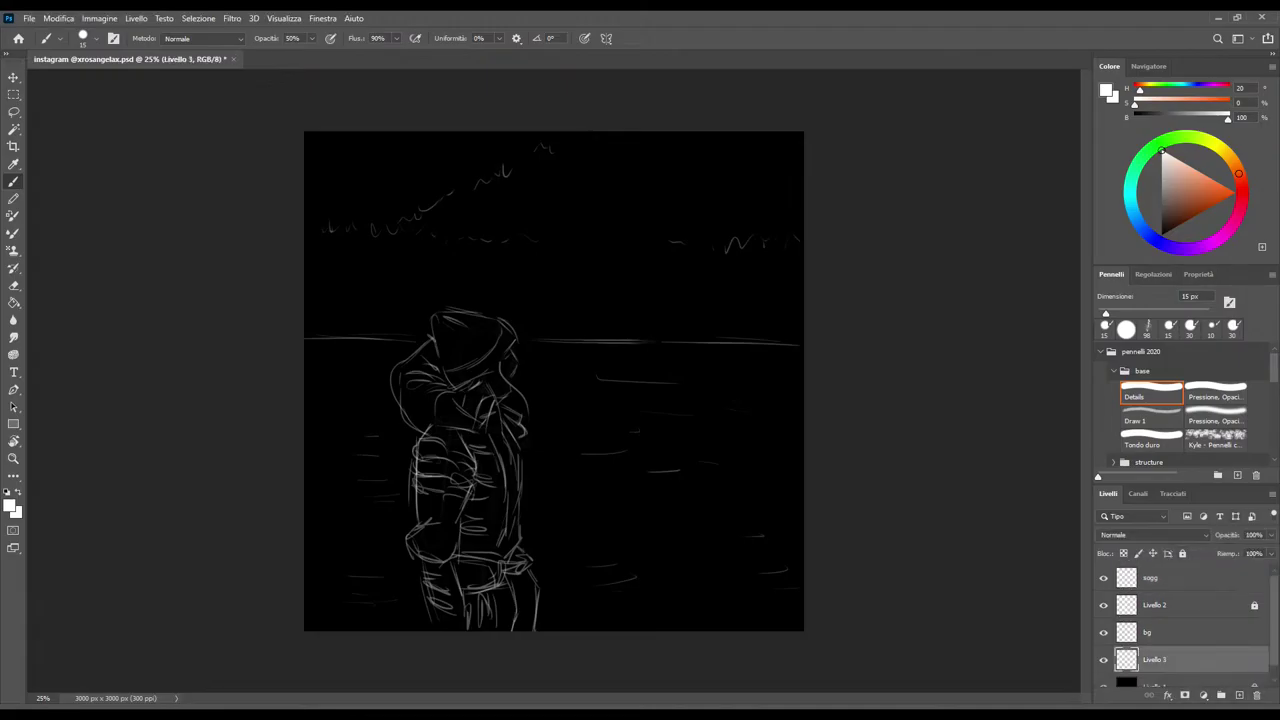
pyautogui.click(1150, 632)
pyautogui.hotkey('ctrl', '/')
# Pick a mid-grey colour and a large 449 px soft pressure-opacity brush from the Draw 1 preset
pyautogui.click(1161, 186)
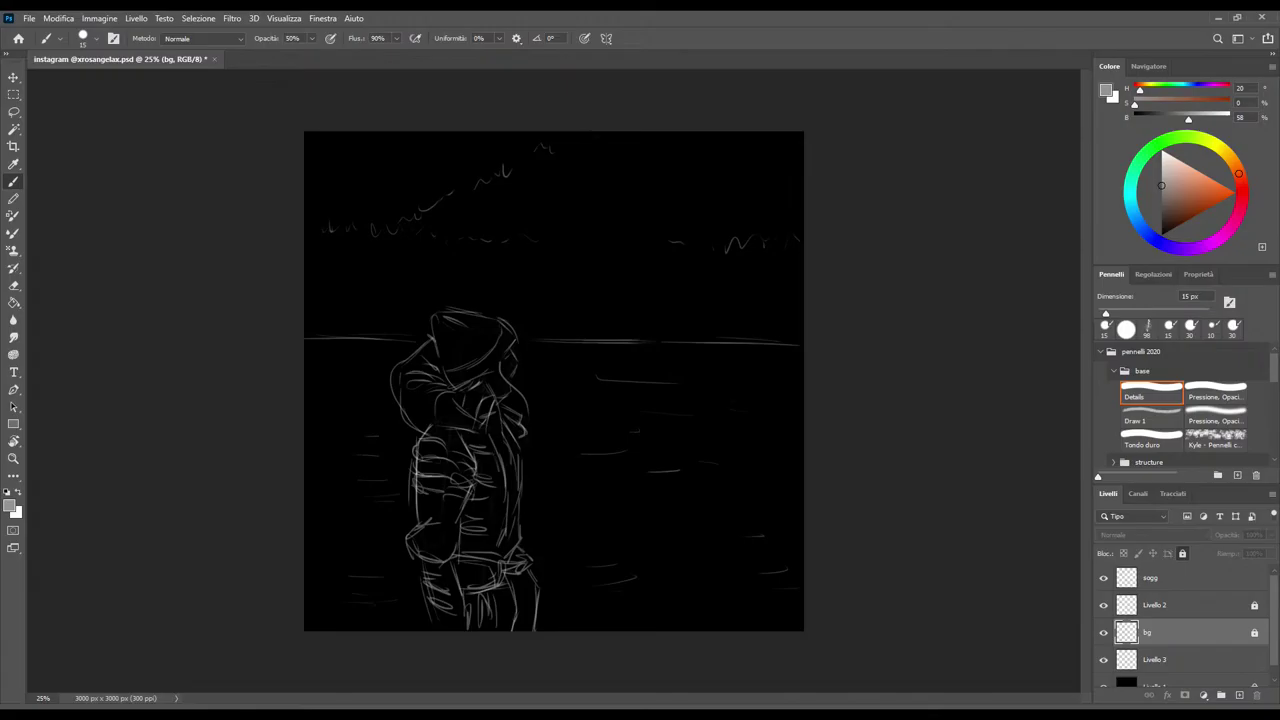
pyautogui.click(1151, 413)
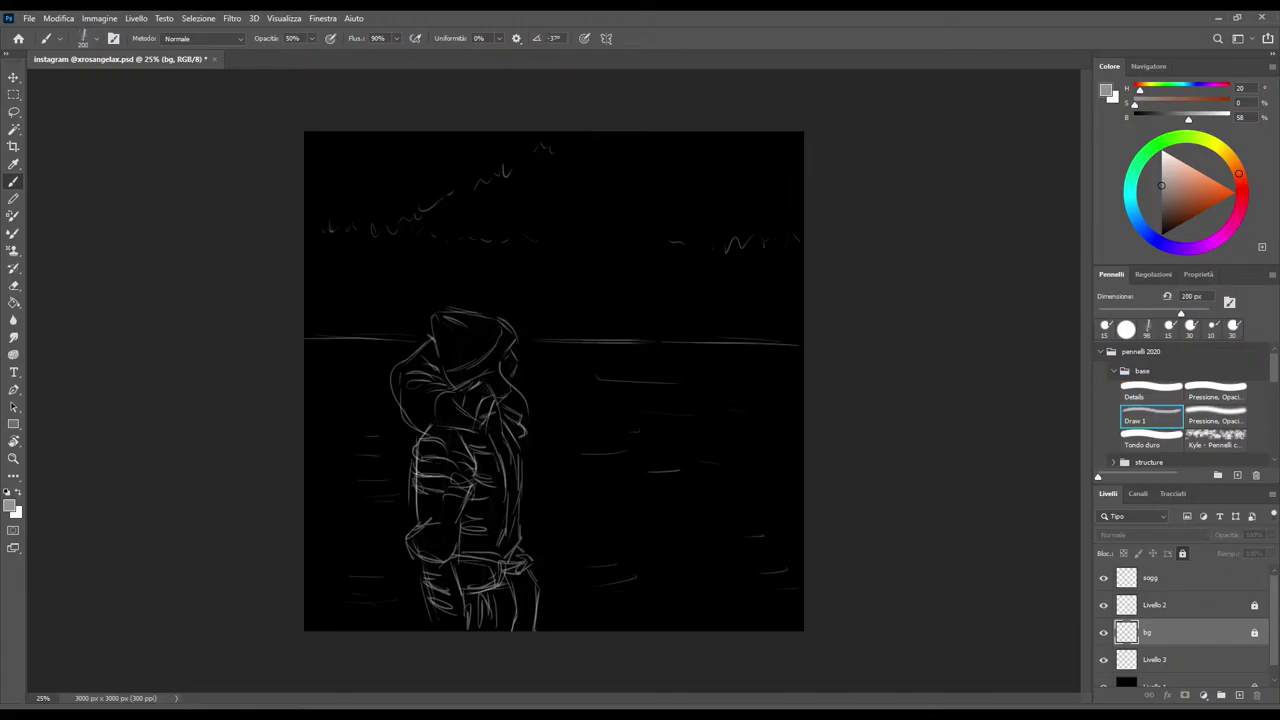
pyautogui.hotkey('ctrl', '-')
pyautogui.click(1215, 390)
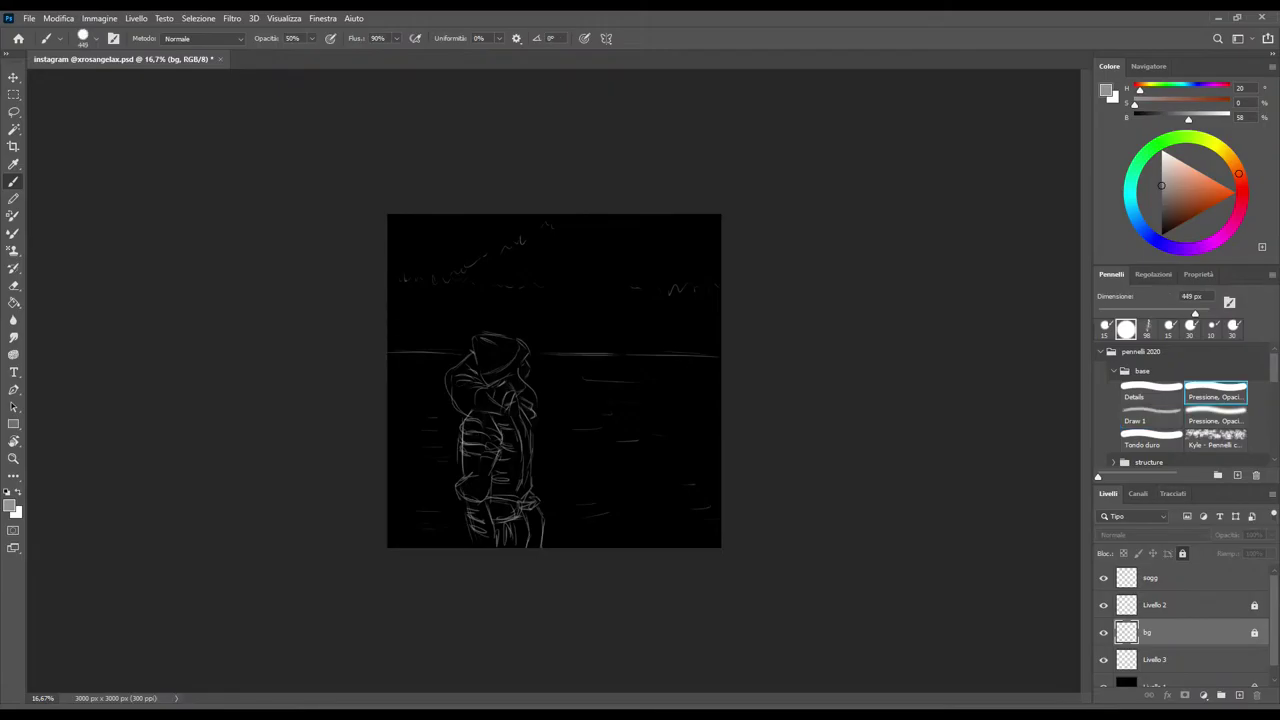
# On Livello 3, paint broad grey strokes filling the sea on both sides of the figure
pyautogui.click(1155, 659)
pyautogui.moveTo(520, 528)
pyautogui.mouseDown()
pyautogui.moveTo(390, 526)
pyautogui.moveTo(510, 500)
pyautogui.moveTo(390, 466)
pyautogui.moveTo(524, 422)
pyautogui.moveTo(390, 400)
pyautogui.mouseUp()
pyautogui.moveTo(390, 380)
pyautogui.mouseDown()
pyautogui.moveTo(498, 365)
pyautogui.moveTo(390, 358)
pyautogui.mouseUp()
pyautogui.moveTo(470, 528)
pyautogui.mouseDown()
pyautogui.moveTo(720, 522)
pyautogui.moveTo(495, 488)
pyautogui.moveTo(720, 448)
pyautogui.moveTo(525, 425)
pyautogui.moveTo(720, 395)
pyautogui.mouseUp()
pyautogui.moveTo(720, 375)
pyautogui.mouseDown()
pyautogui.moveTo(500, 365)
pyautogui.moveTo(720, 348)
pyautogui.mouseUp()
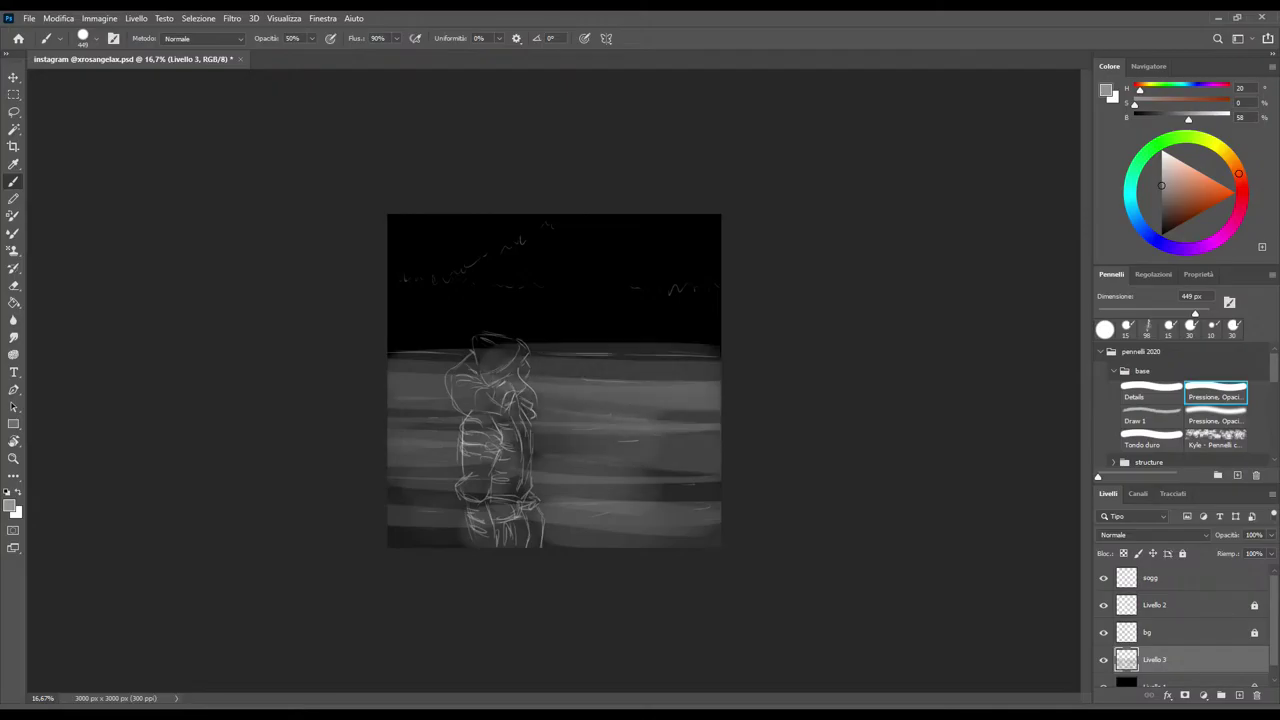
pyautogui.hotkey('ctrl', 'z')
pyautogui.moveTo(505, 380); pyautogui.dragTo(686, 372)
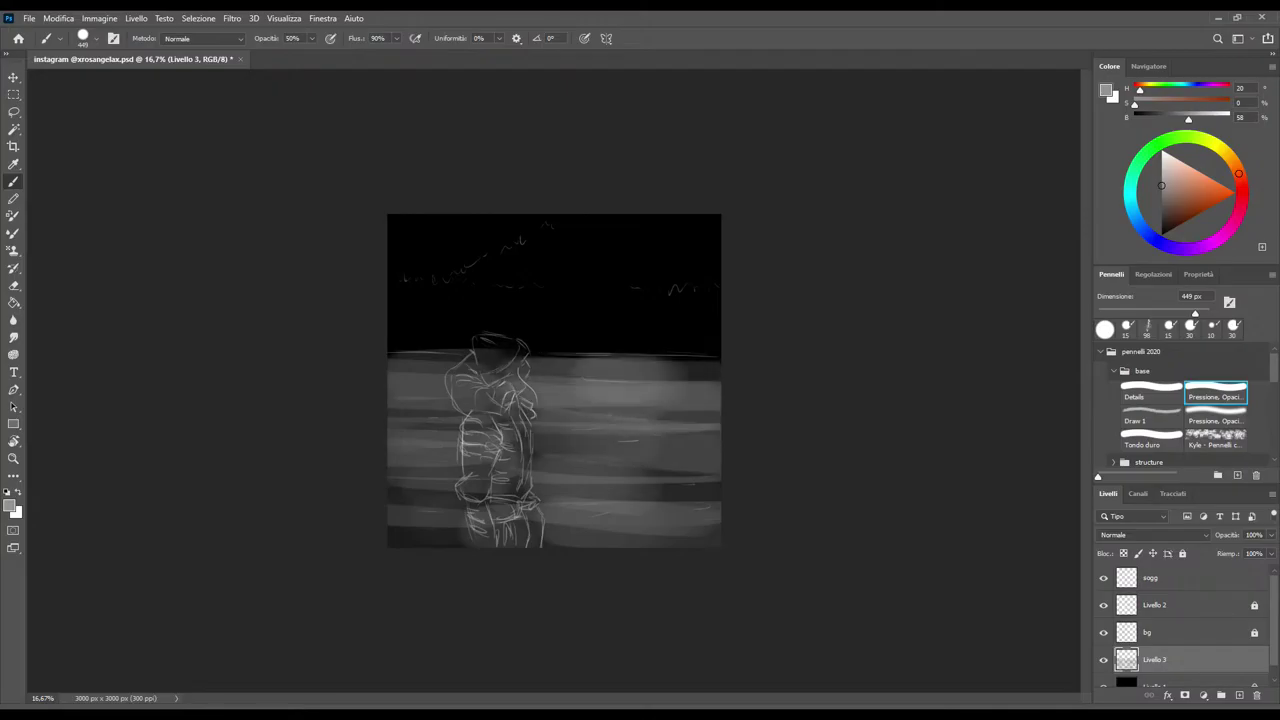
# Soften and brighten the lower sea in patches with a larger brush, ending on Draw 1
pyautogui.press('.')
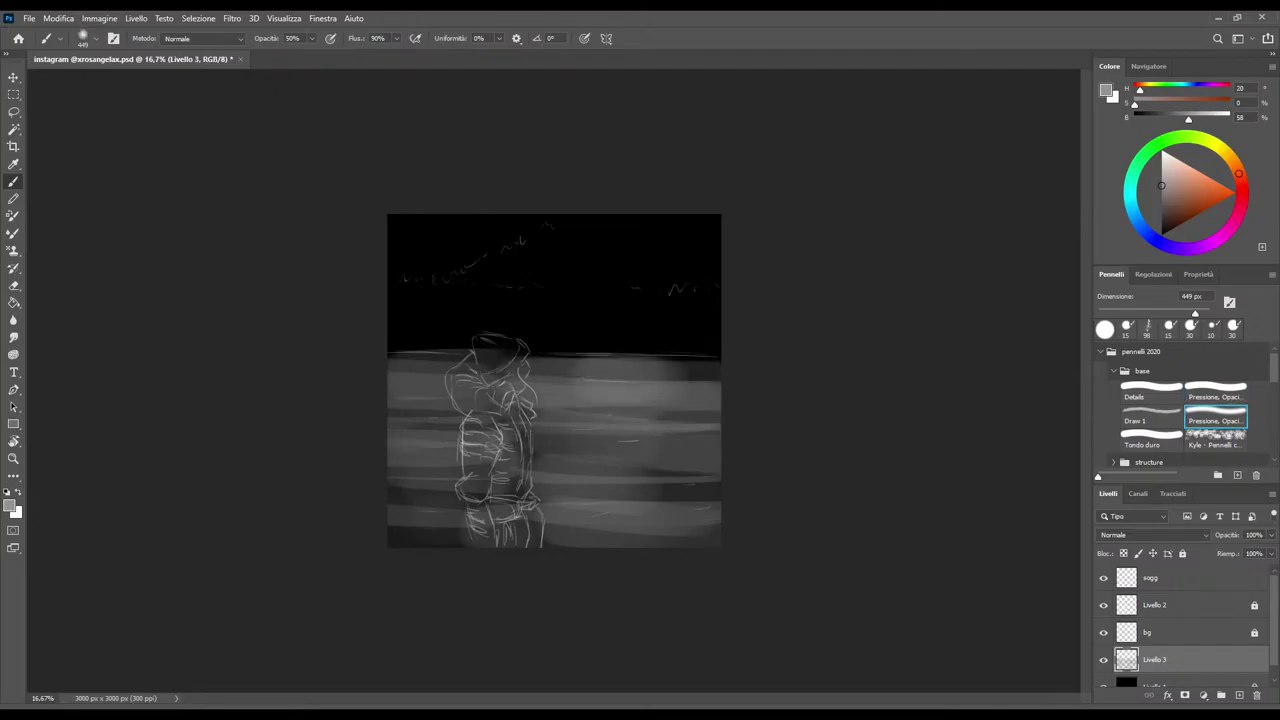
pyautogui.press(']')
pyautogui.press(']')
pyautogui.press(']')
pyautogui.moveTo(400, 540); pyautogui.dragTo(715, 520)
pyautogui.moveTo(530, 540); pyautogui.dragTo(715, 535)
pyautogui.press('[')
pyautogui.press('[')
pyautogui.press('[')
pyautogui.press('[')
pyautogui.press('[')
pyautogui.press('[')
pyautogui.press(']')
pyautogui.press(']')
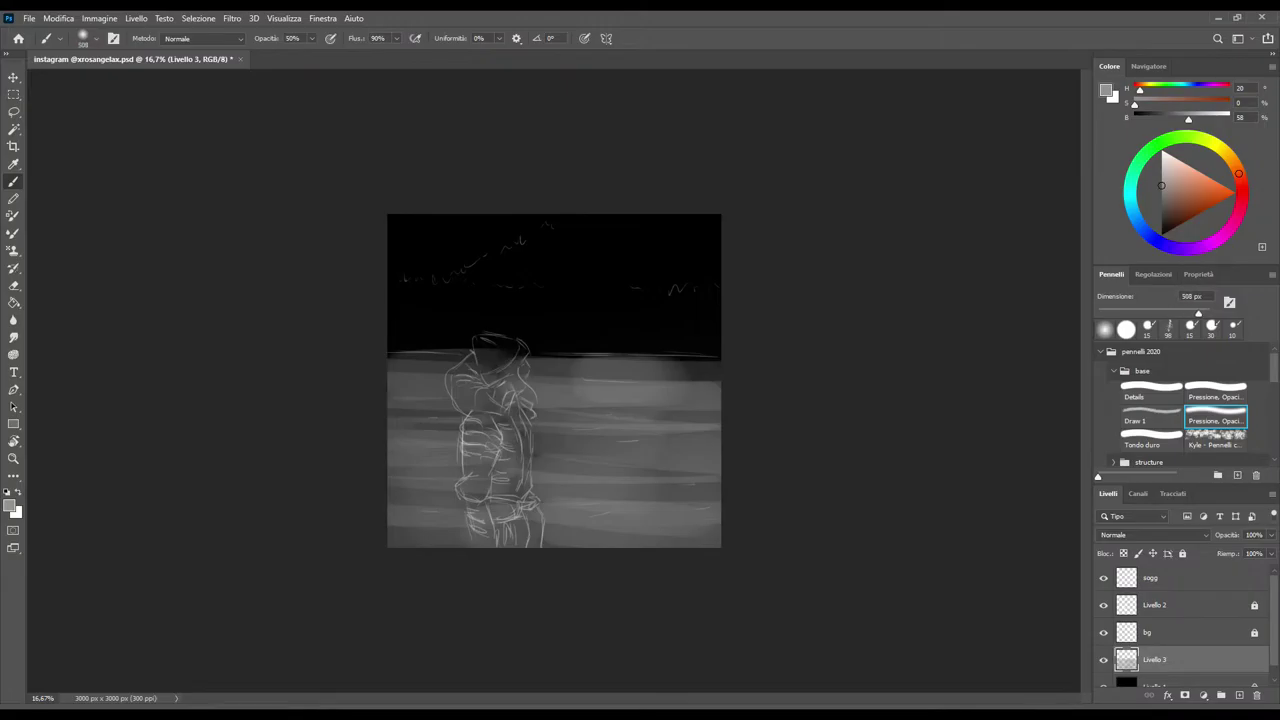
pyautogui.moveTo(400, 425); pyautogui.dragTo(515, 400)
pyautogui.moveTo(712, 405)
pyautogui.mouseDown()
pyautogui.moveTo(690, 480)
pyautogui.moveTo(640, 535)
pyautogui.mouseUp()
pyautogui.click(1151, 413)
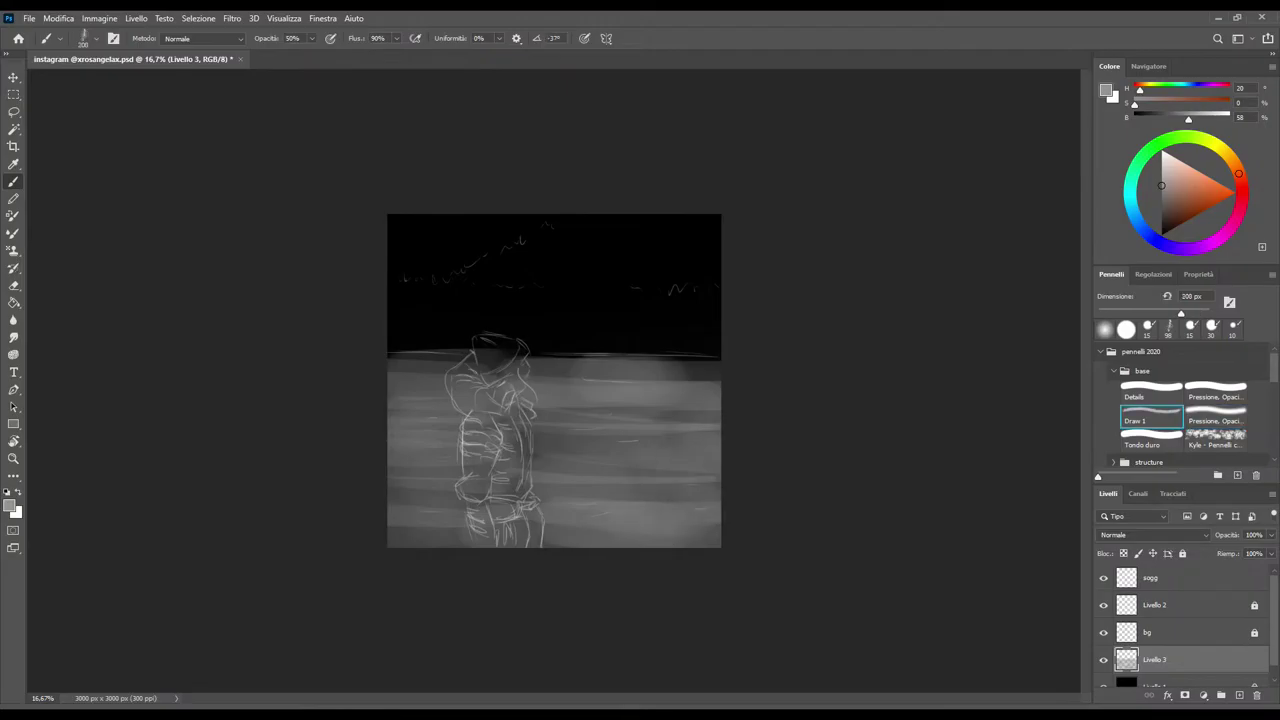
pyautogui.moveTo(390, 505); pyautogui.dragTo(436, 505)
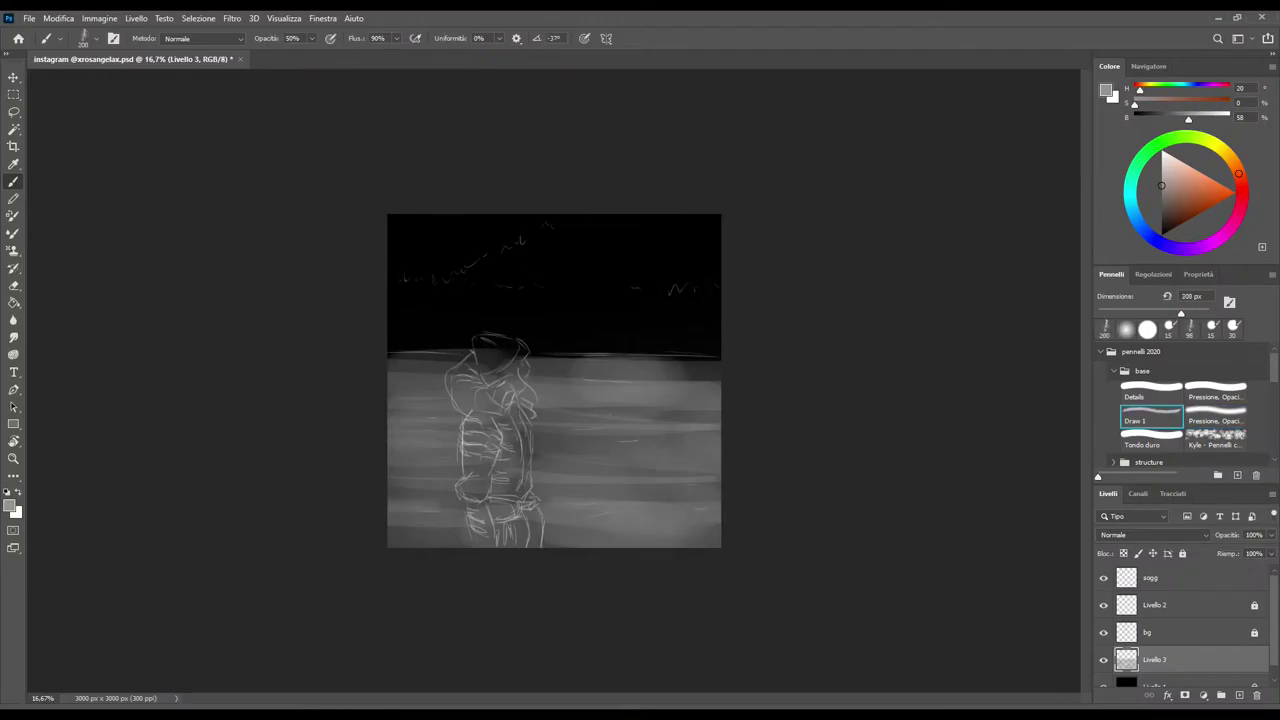
# Sample a darker grey from the sea and resume painting with a larger brush
pyautogui.press('i')
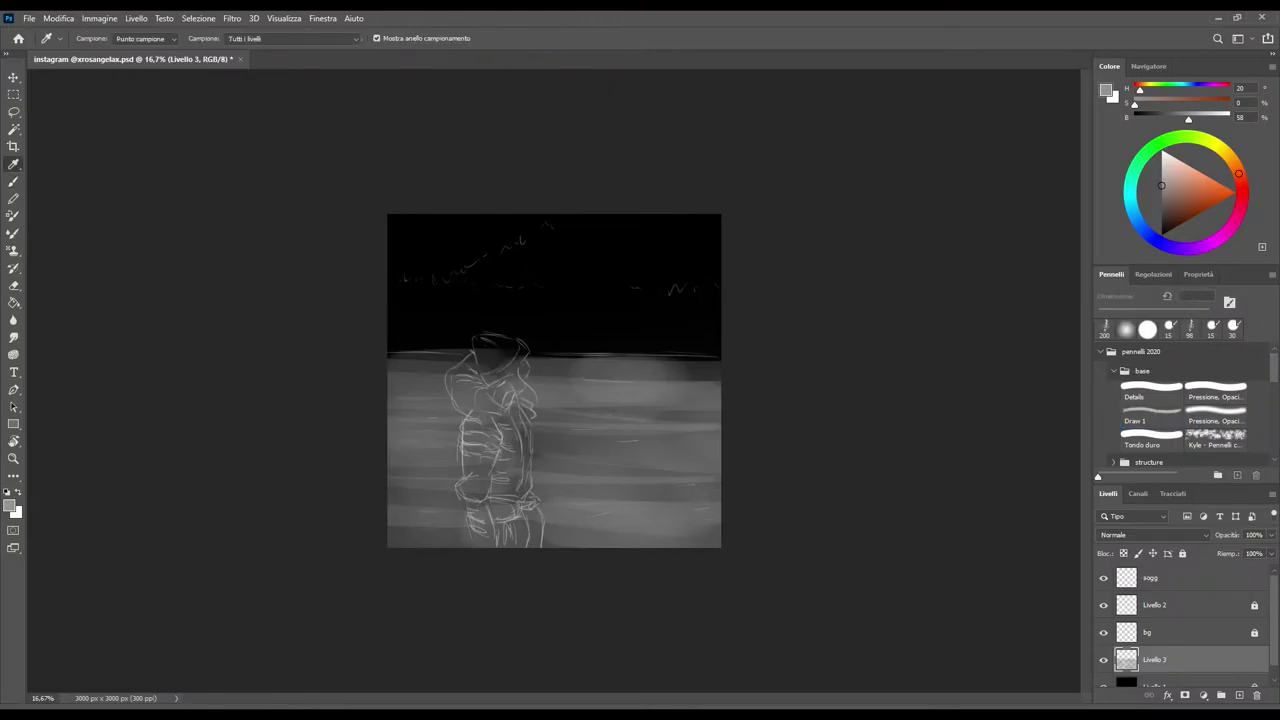
pyautogui.click(600, 480)
pyautogui.press('b')
pyautogui.press(']')
pyautogui.press(']')
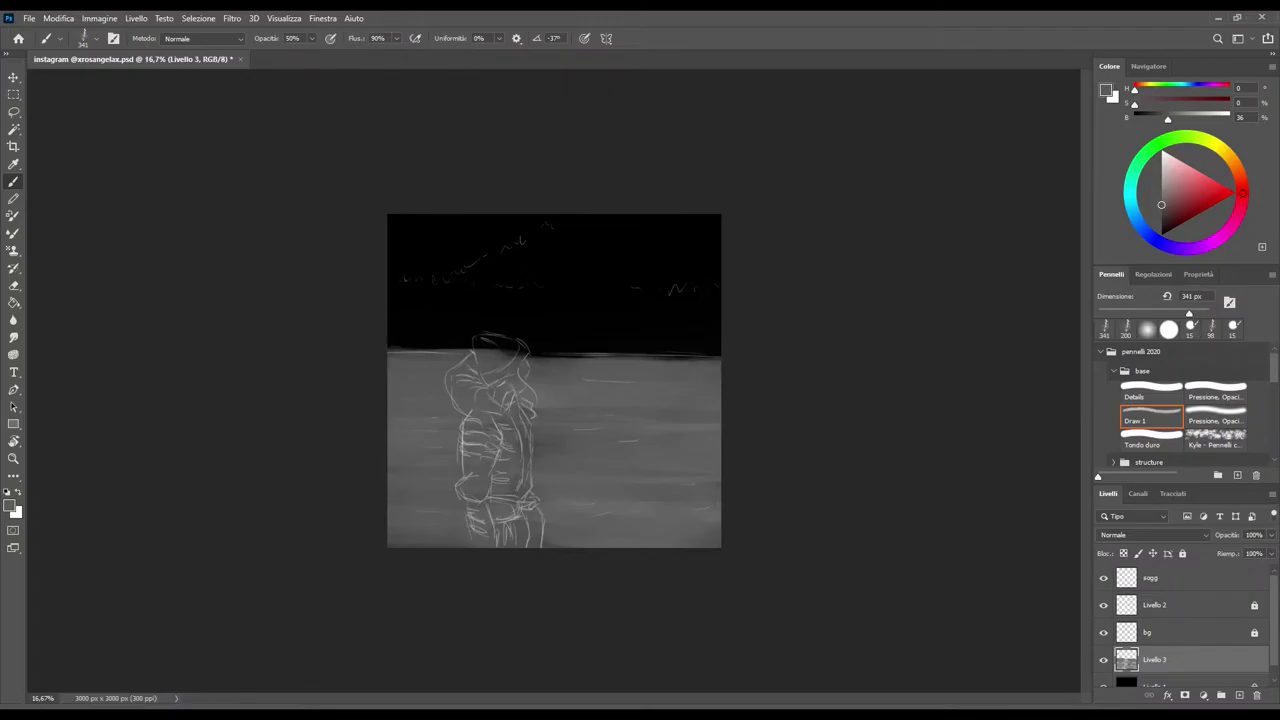
# Lighten the grey and brighten the left side of the sea from the bottom upward
pyautogui.moveTo(1161, 205); pyautogui.dragTo(1161, 181)
pyautogui.moveTo(490, 540)
pyautogui.mouseDown()
pyautogui.moveTo(390, 530)
pyautogui.moveTo(495, 512)
pyautogui.moveTo(390, 512)
pyautogui.moveTo(488, 492)
pyautogui.moveTo(390, 482)
pyautogui.moveTo(488, 472)
pyautogui.moveTo(390, 455)
pyautogui.moveTo(492, 452)
pyautogui.moveTo(390, 445)
pyautogui.moveTo(486, 432)
pyautogui.mouseUp()
pyautogui.moveTo(390, 422)
pyautogui.mouseDown()
pyautogui.moveTo(490, 420)
pyautogui.moveTo(390, 400)
pyautogui.mouseUp()
pyautogui.moveTo(488, 402)
pyautogui.mouseDown()
pyautogui.moveTo(390, 390)
pyautogui.moveTo(490, 380)
pyautogui.mouseUp()
pyautogui.moveTo(390, 370)
pyautogui.mouseDown()
pyautogui.moveTo(486, 374)
pyautogui.moveTo(390, 362)
pyautogui.mouseUp()
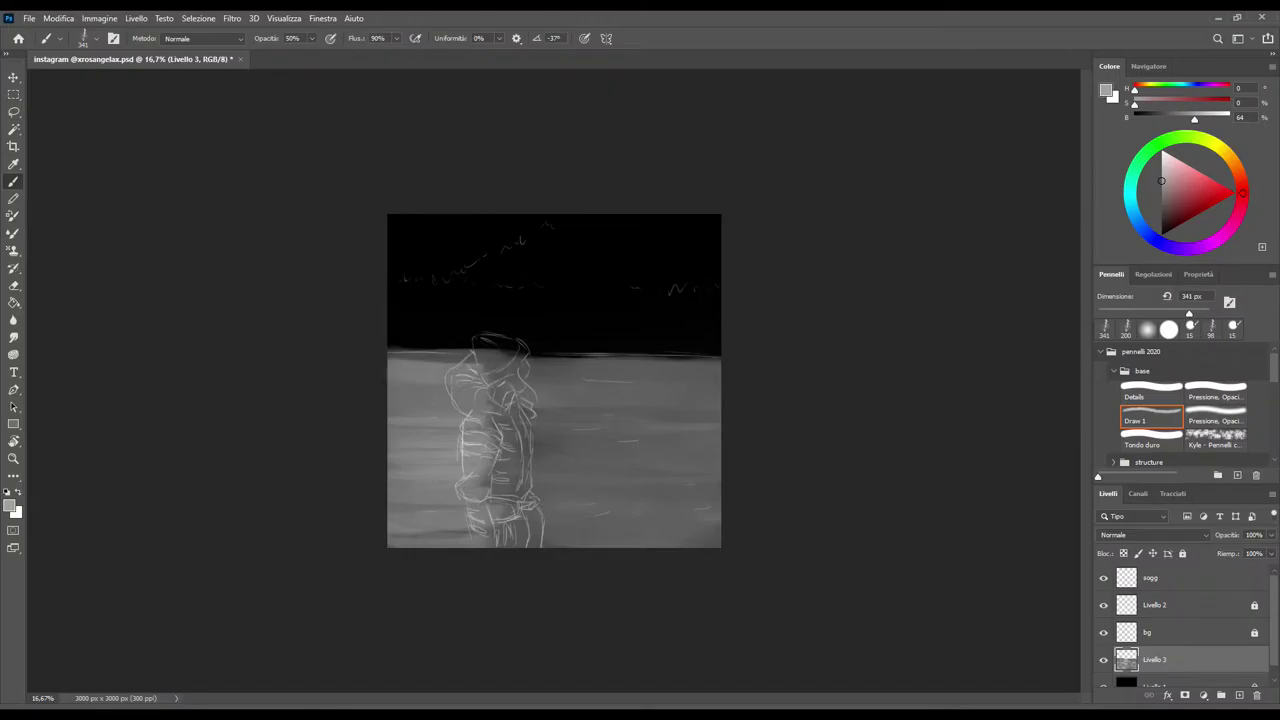
# Brighten the lower right and right side of the sea up toward the horizon
pyautogui.moveTo(540, 535)
pyautogui.mouseDown()
pyautogui.moveTo(704, 535)
pyautogui.moveTo(570, 508)
pyautogui.moveTo(704, 498)
pyautogui.mouseUp()
pyautogui.moveTo(550, 488)
pyautogui.mouseDown()
pyautogui.moveTo(690, 484)
pyautogui.moveTo(555, 472)
pyautogui.moveTo(716, 474)
pyautogui.moveTo(578, 458)
pyautogui.moveTo(716, 450)
pyautogui.mouseUp()
pyautogui.moveTo(590, 448); pyautogui.dragTo(718, 440)
pyautogui.moveTo(558, 434)
pyautogui.mouseDown()
pyautogui.moveTo(718, 434)
pyautogui.moveTo(718, 418)
pyautogui.moveTo(594, 412)
pyautogui.moveTo(662, 408)
pyautogui.mouseUp()
pyautogui.moveTo(576, 406)
pyautogui.mouseDown()
pyautogui.moveTo(632, 404)
pyautogui.moveTo(604, 392)
pyautogui.moveTo(626, 376)
pyautogui.mouseUp()
pyautogui.moveTo(718, 372)
pyautogui.mouseDown()
pyautogui.moveTo(576, 374)
pyautogui.moveTo(694, 364)
pyautogui.mouseUp()
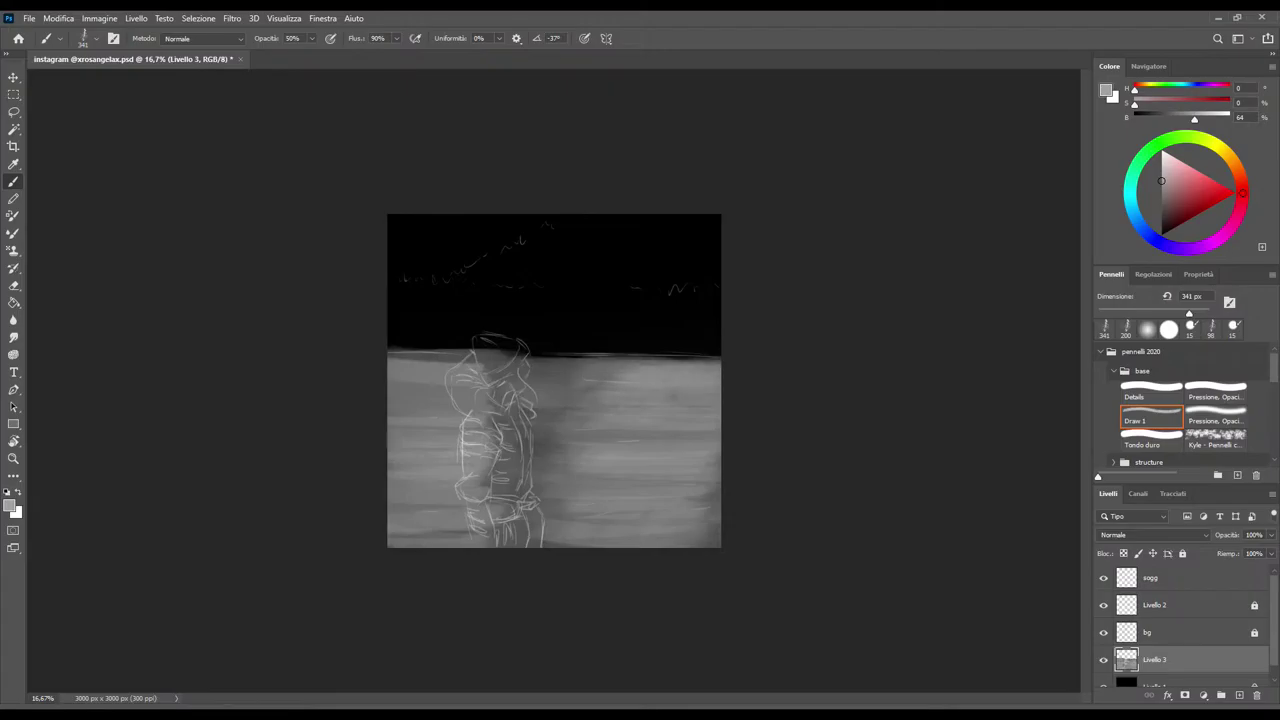
# Sample a darker grey and soften the horizon line right of the figure
pyautogui.keyDown('alt'); pyautogui.click(600, 450); pyautogui.keyUp('alt')
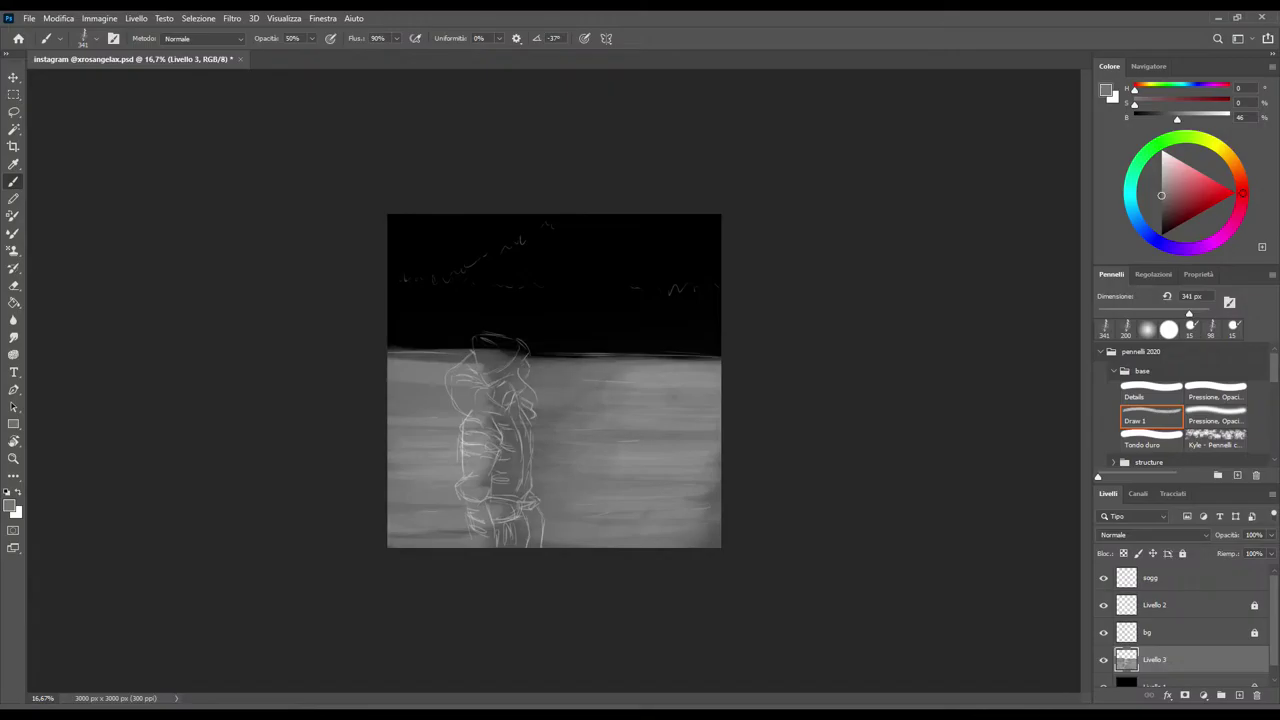
pyautogui.moveTo(524, 358); pyautogui.dragTo(652, 357)
pyautogui.moveTo(570, 356); pyautogui.dragTo(658, 356)
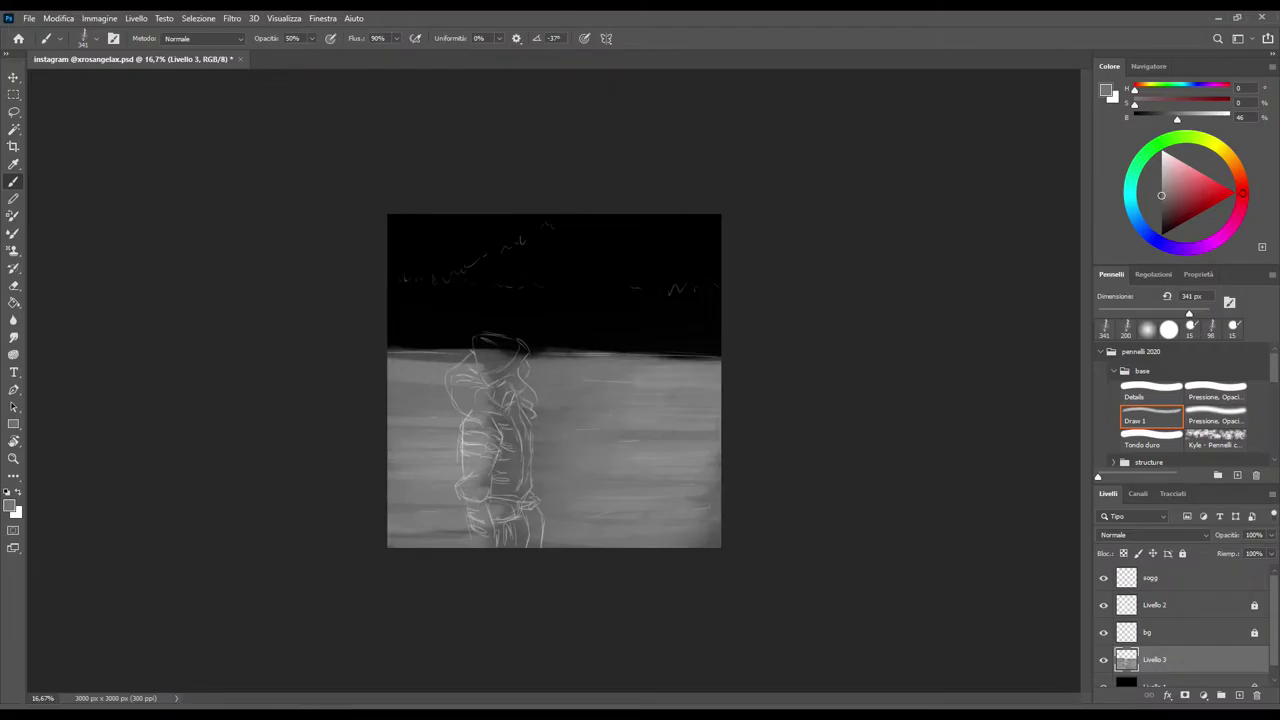
pyautogui.press('alt')
# Sample a mid grey from the sea and soften the horizon edge left of the figure
pyautogui.keyDown('alt'); pyautogui.click(600, 450); pyautogui.keyUp('alt')
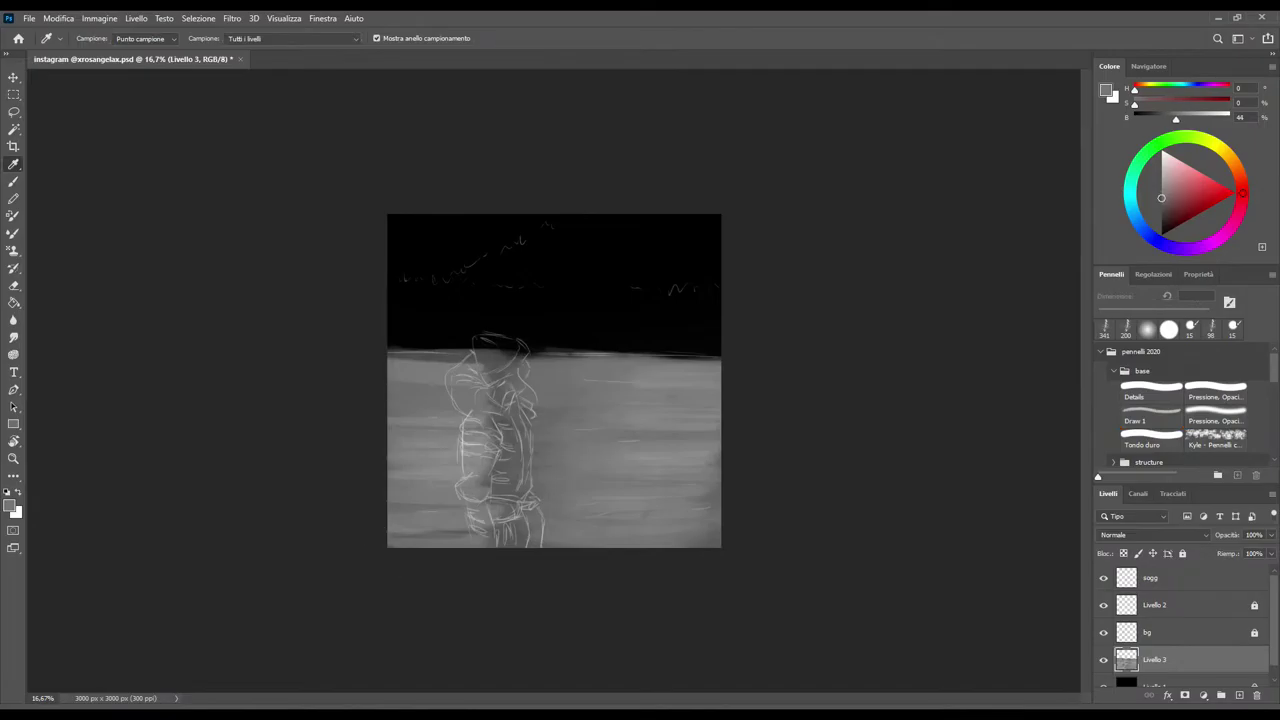
pyautogui.keyDown('alt'); pyautogui.click(600, 450); pyautogui.keyUp('alt')
pyautogui.keyDown('alt'); pyautogui.click(600, 450); pyautogui.keyUp('alt')
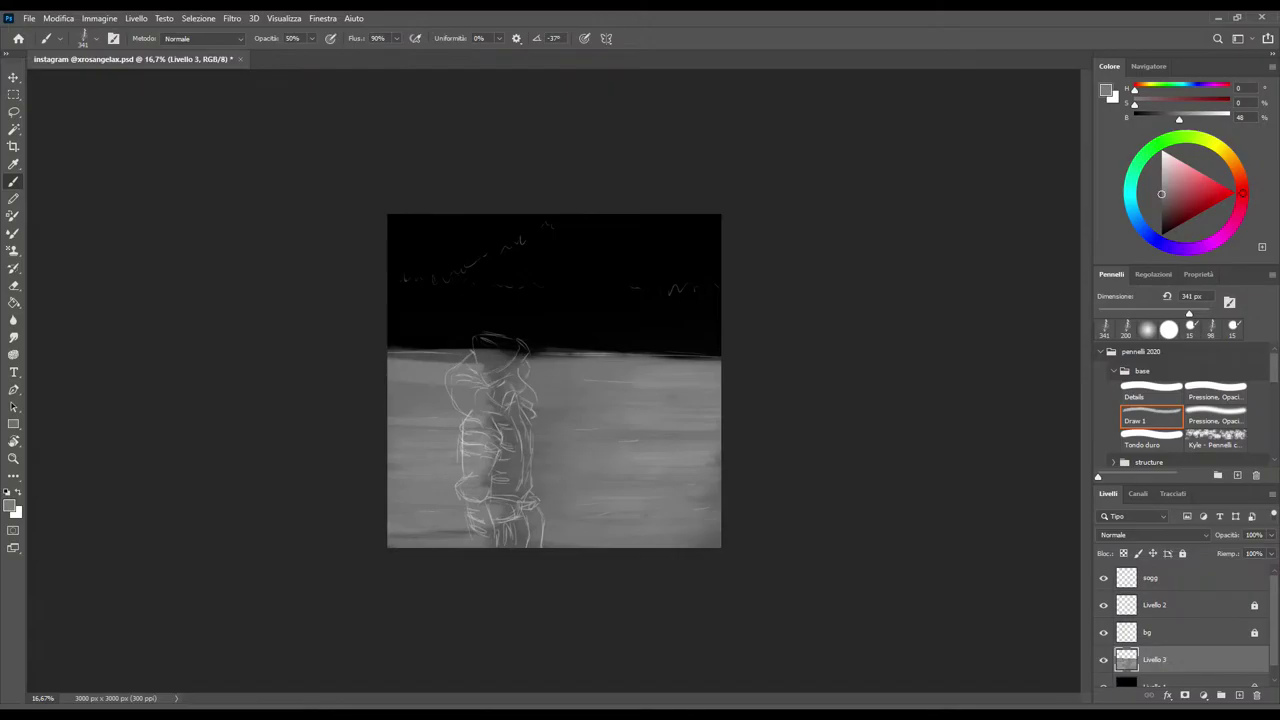
pyautogui.moveTo(396, 355); pyautogui.dragTo(532, 358)
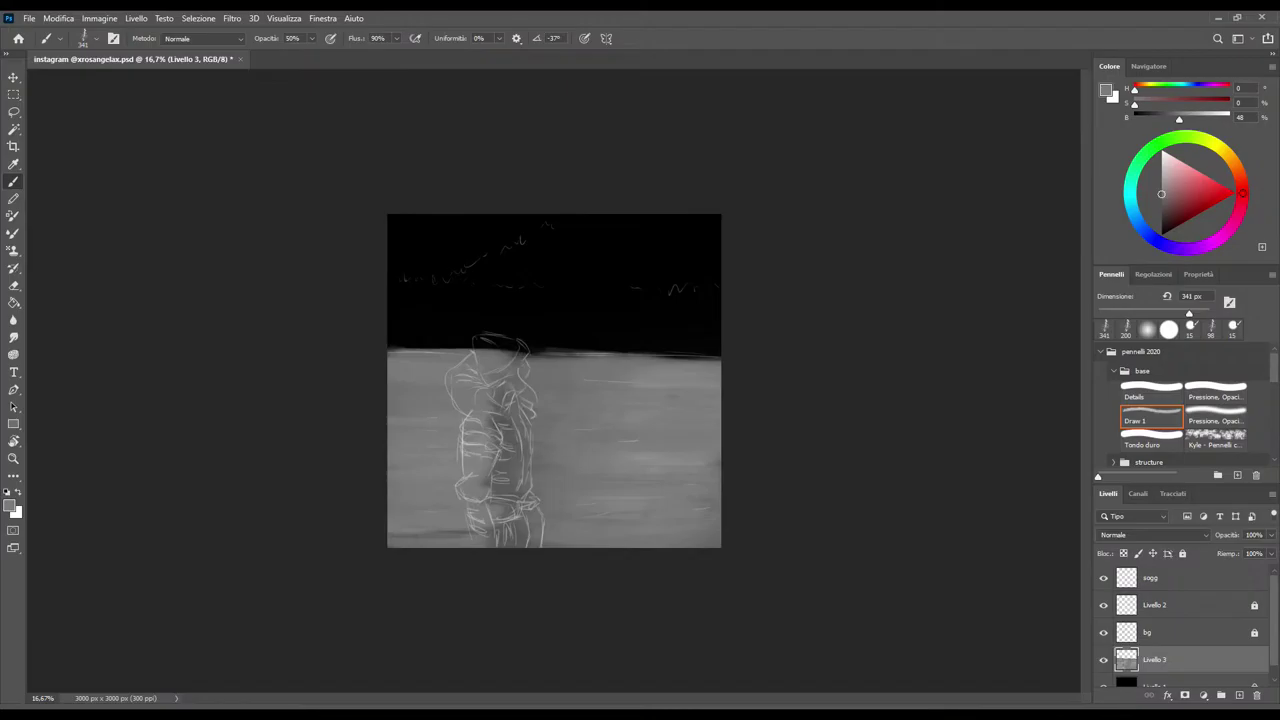
# Add a new empty layer, Livello 4, and move it beneath Livello 3
pyautogui.click(1239, 695)
pyautogui.scroll(-1, 1180, 620)
pyautogui.hotkey('ctrl', '[')
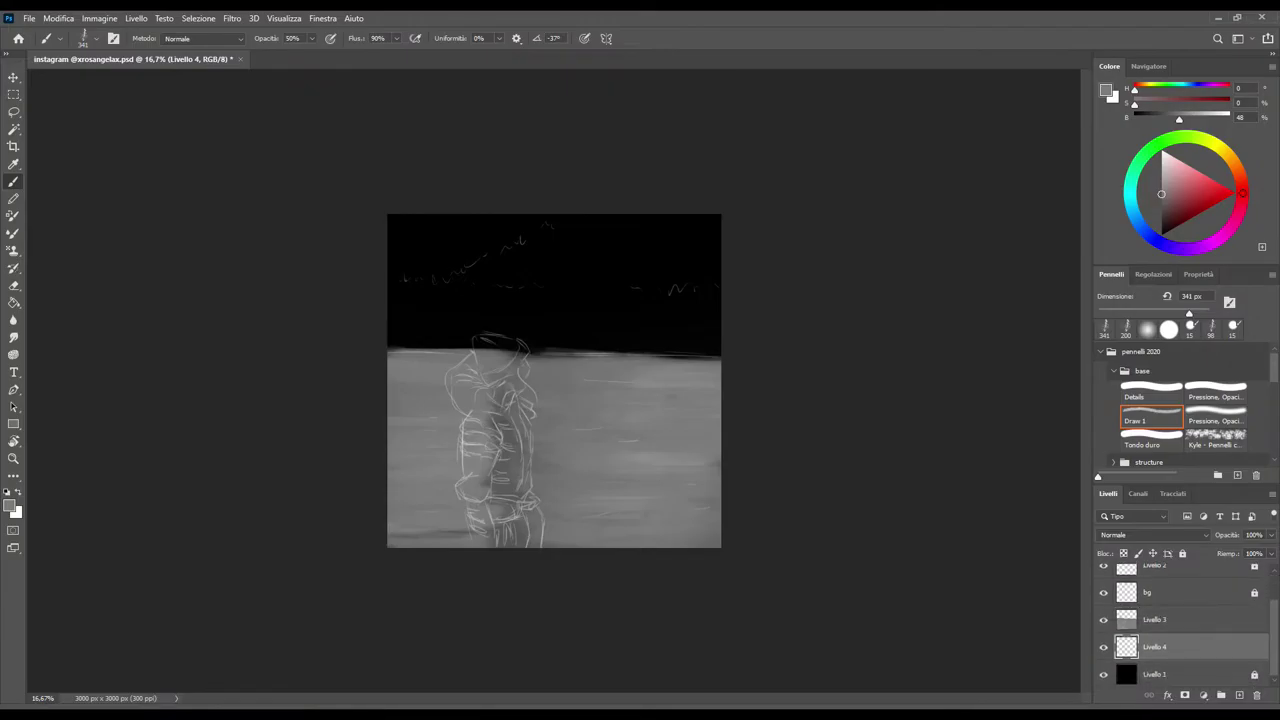
# Set the painting colour to a dark muted green with saturation 60
pyautogui.click(1158, 143)
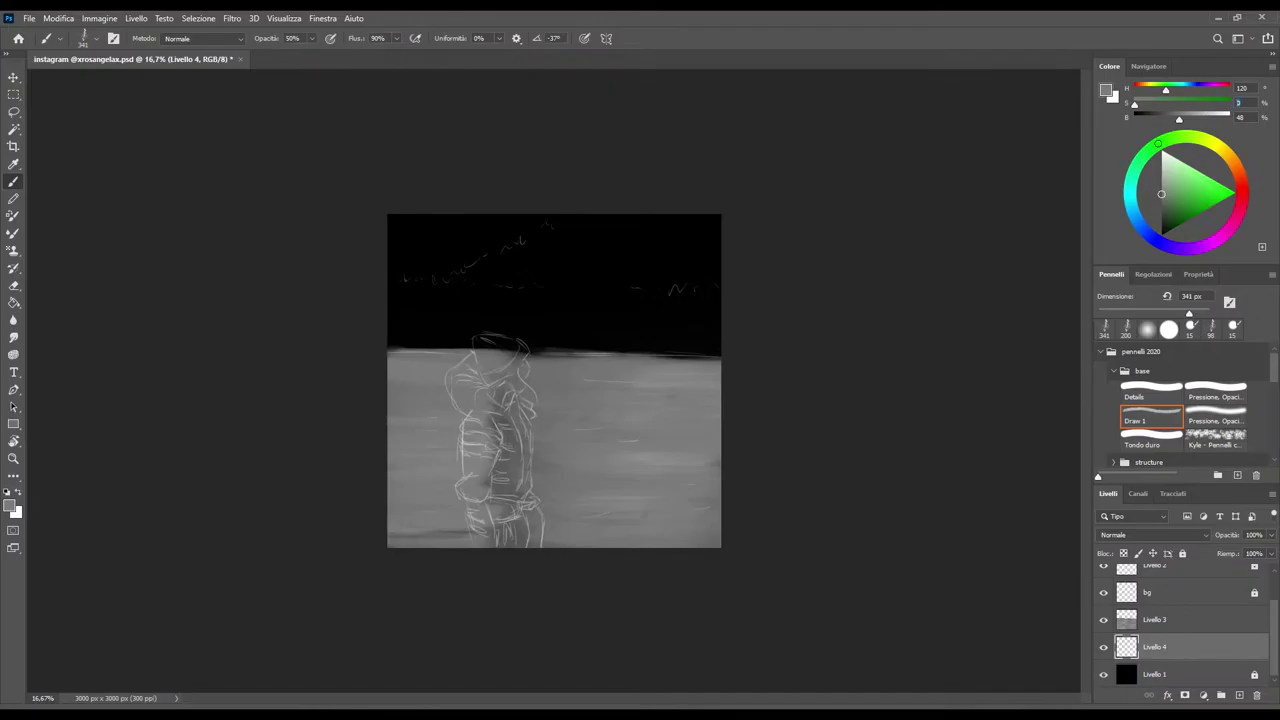
pyautogui.write('60')
pyautogui.press('Return')
pyautogui.moveTo(1178, 119)
pyautogui.mouseDown()
pyautogui.moveTo(1162, 119)
pyautogui.moveTo(1180, 104)
pyautogui.moveTo(1162, 104)
pyautogui.mouseUp()
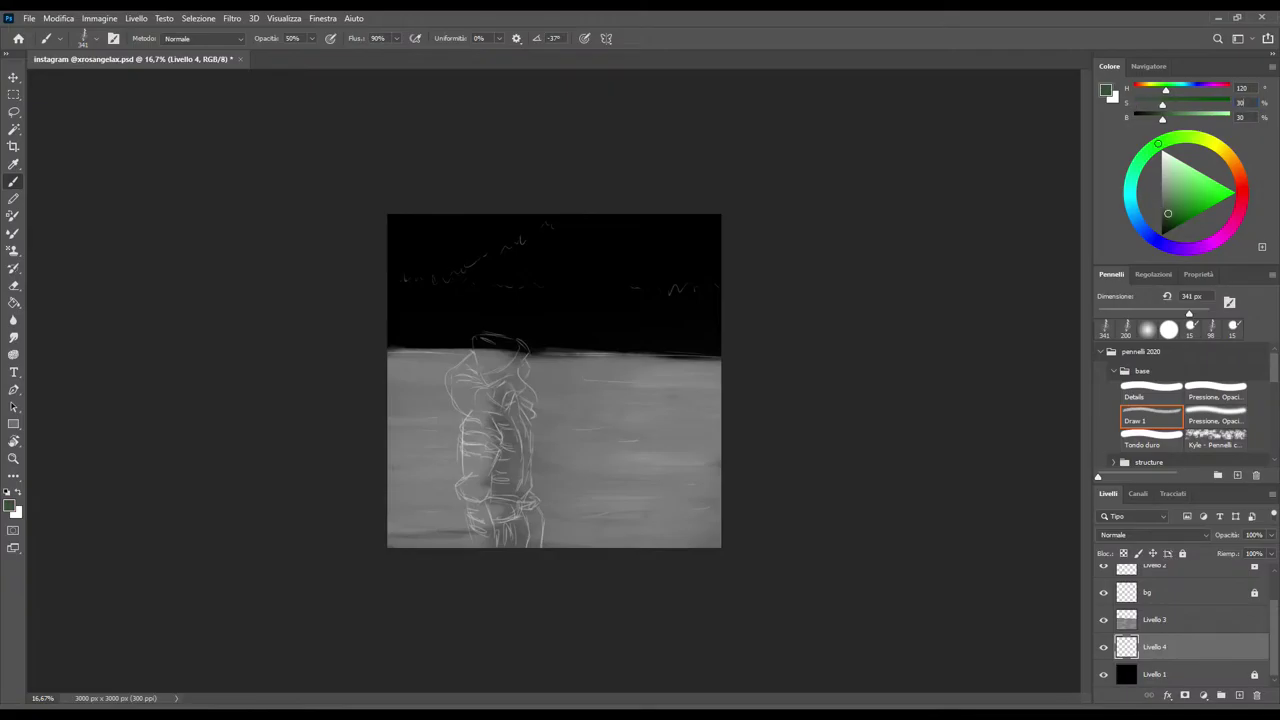
# Paint a wide green band above the horizon from the left side to the right canvas edge
pyautogui.moveTo(388, 342)
pyautogui.mouseDown()
pyautogui.moveTo(540, 338)
pyautogui.moveTo(484, 320)
pyautogui.mouseUp()
pyautogui.moveTo(398, 312)
pyautogui.mouseDown()
pyautogui.moveTo(522, 310)
pyautogui.moveTo(462, 296)
pyautogui.moveTo(548, 302)
pyautogui.mouseUp()
pyautogui.moveTo(490, 340); pyautogui.dragTo(632, 336)
pyautogui.moveTo(490, 316)
pyautogui.mouseDown()
pyautogui.moveTo(632, 322)
pyautogui.moveTo(652, 320)
pyautogui.moveTo(652, 300)
pyautogui.mouseUp()
pyautogui.moveTo(528, 310); pyautogui.dragTo(696, 300)
pyautogui.moveTo(596, 340); pyautogui.dragTo(716, 348)
pyautogui.moveTo(632, 336)
pyautogui.mouseDown()
pyautogui.moveTo(720, 336)
pyautogui.moveTo(720, 312)
pyautogui.mouseUp()
pyautogui.moveTo(644, 350)
pyautogui.mouseDown()
pyautogui.moveTo(690, 350)
pyautogui.moveTo(676, 356)
pyautogui.mouseUp()
pyautogui.moveTo(720, 302)
pyautogui.mouseDown()
pyautogui.moveTo(674, 316)
pyautogui.moveTo(688, 323)
pyautogui.moveTo(514, 352)
pyautogui.moveTo(456, 334)
pyautogui.mouseUp()
pyautogui.moveTo(556, 330)
pyautogui.mouseDown()
pyautogui.moveTo(530, 346)
pyautogui.moveTo(396, 334)
pyautogui.mouseUp()
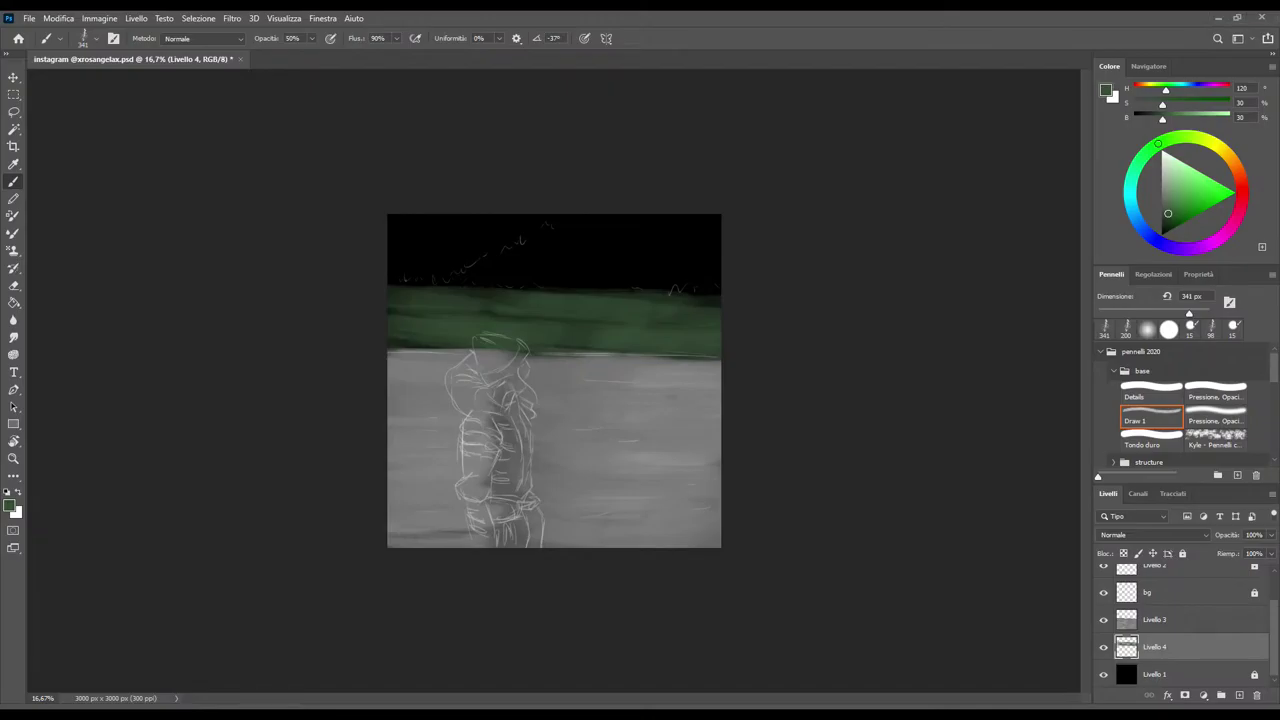
# Sample a darker green and add reed-like strokes along the band's top edge at 69 and 161 px
pyautogui.keyDown('alt'); pyautogui.click(550, 330); pyautogui.keyUp('alt')
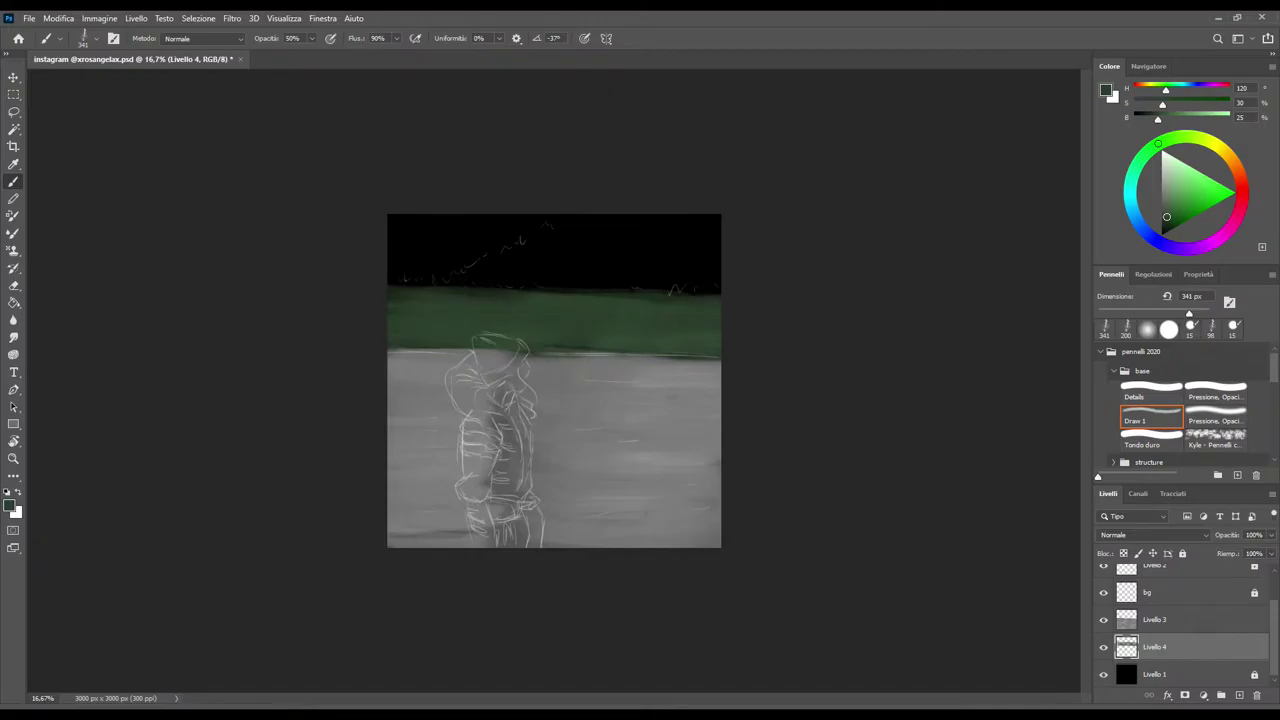
pyautogui.hotkey('ctrl', '+')
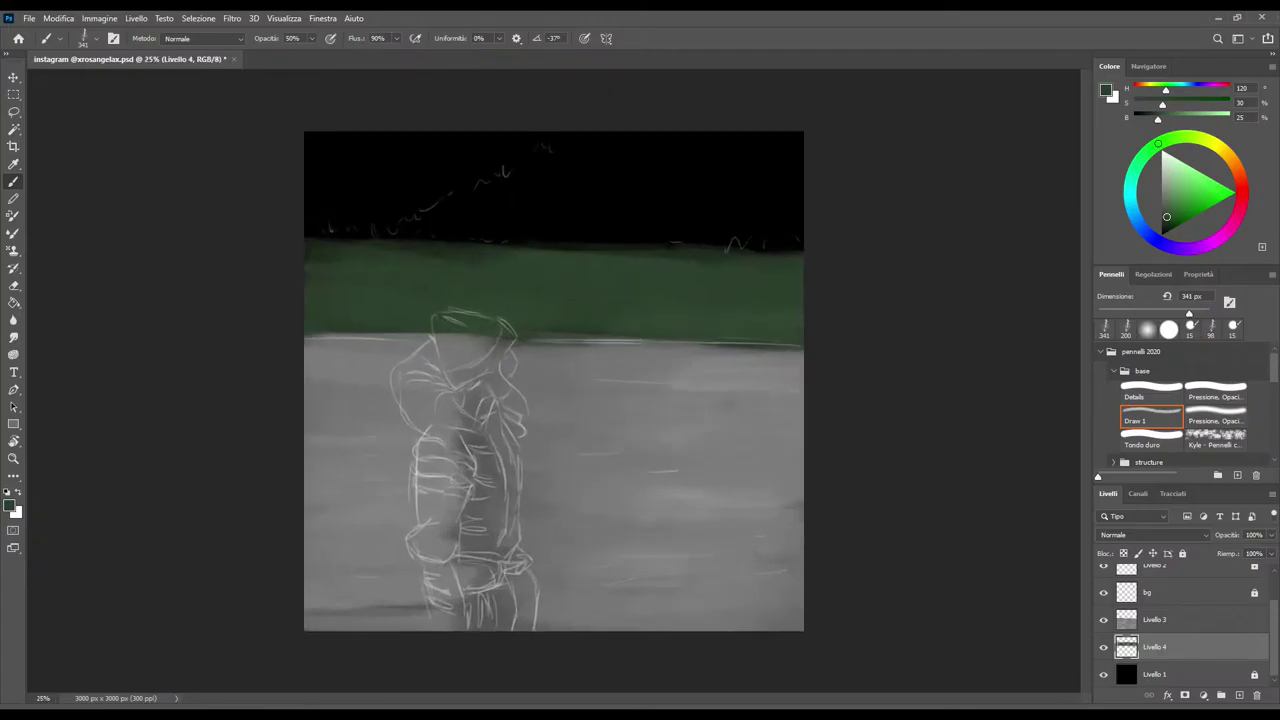
pyautogui.moveTo(1189, 313); pyautogui.dragTo(1135, 313)
pyautogui.moveTo(338, 240)
pyautogui.mouseDown()
pyautogui.moveTo(306, 234)
pyautogui.moveTo(406, 236)
pyautogui.mouseUp()
pyautogui.moveTo(1135, 313); pyautogui.dragTo(1171, 313)
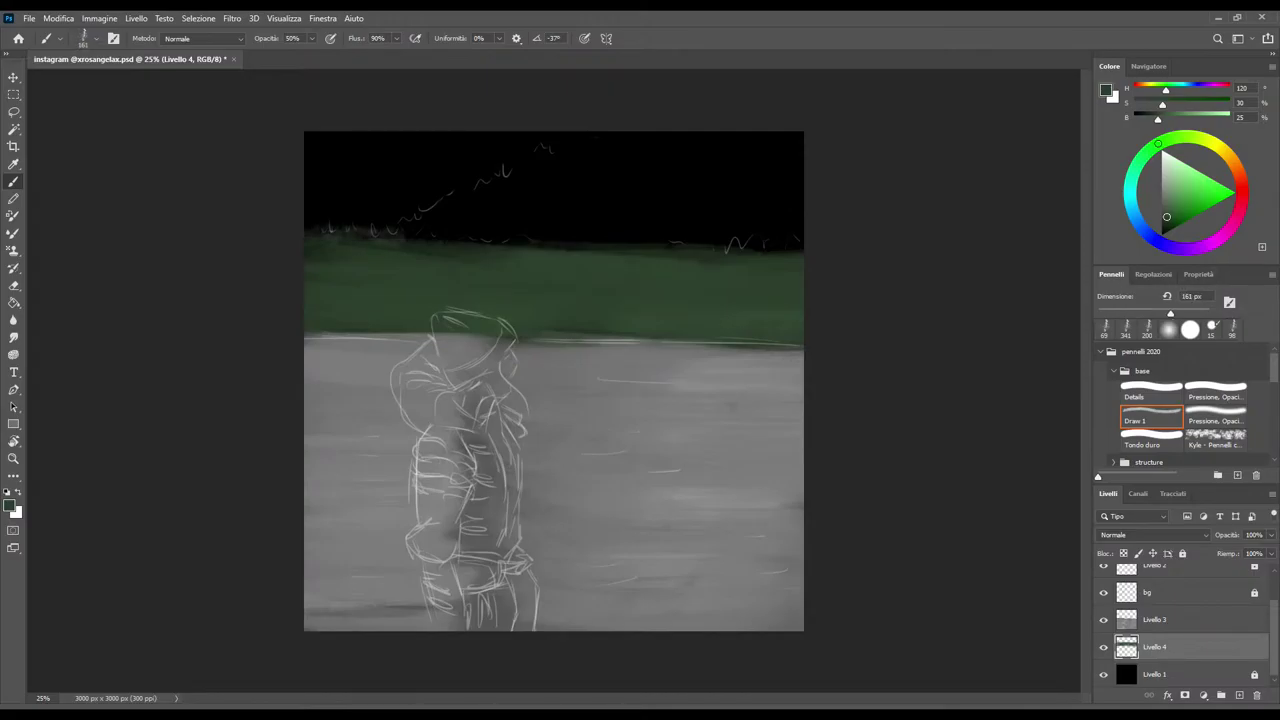
pyautogui.moveTo(412, 238); pyautogui.dragTo(804, 244)
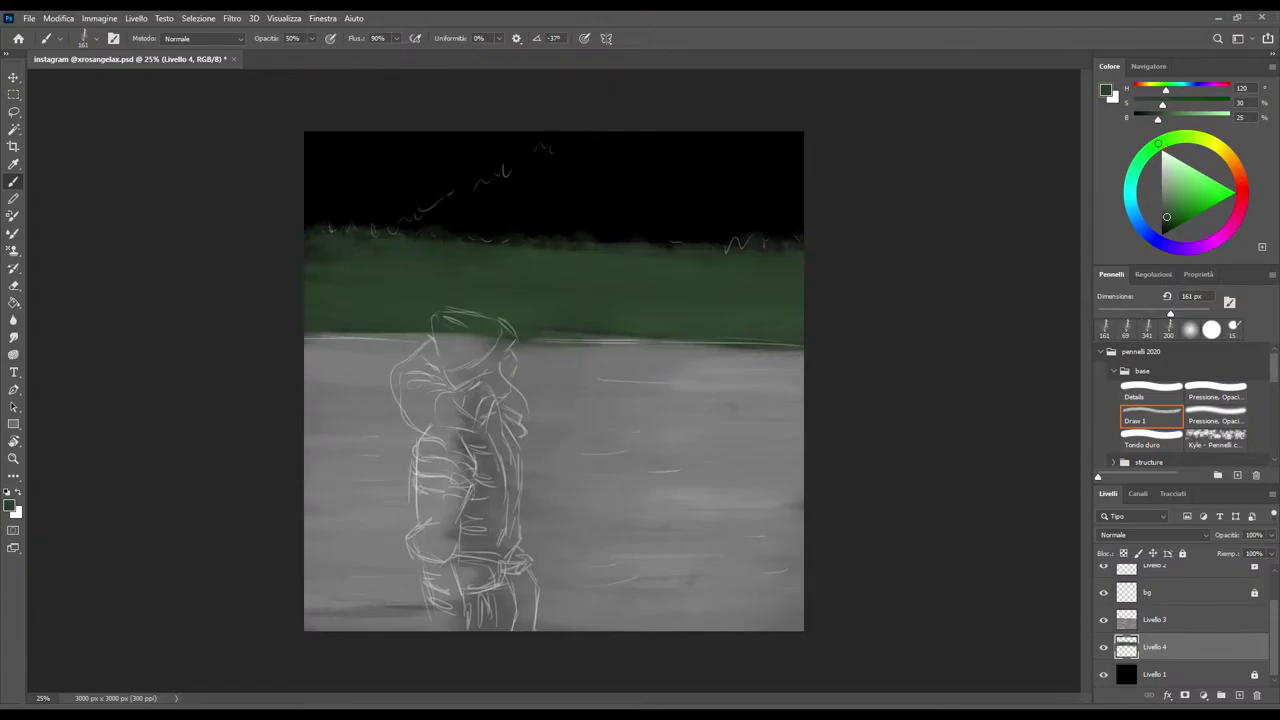
pyautogui.hotkey('alt', '[')
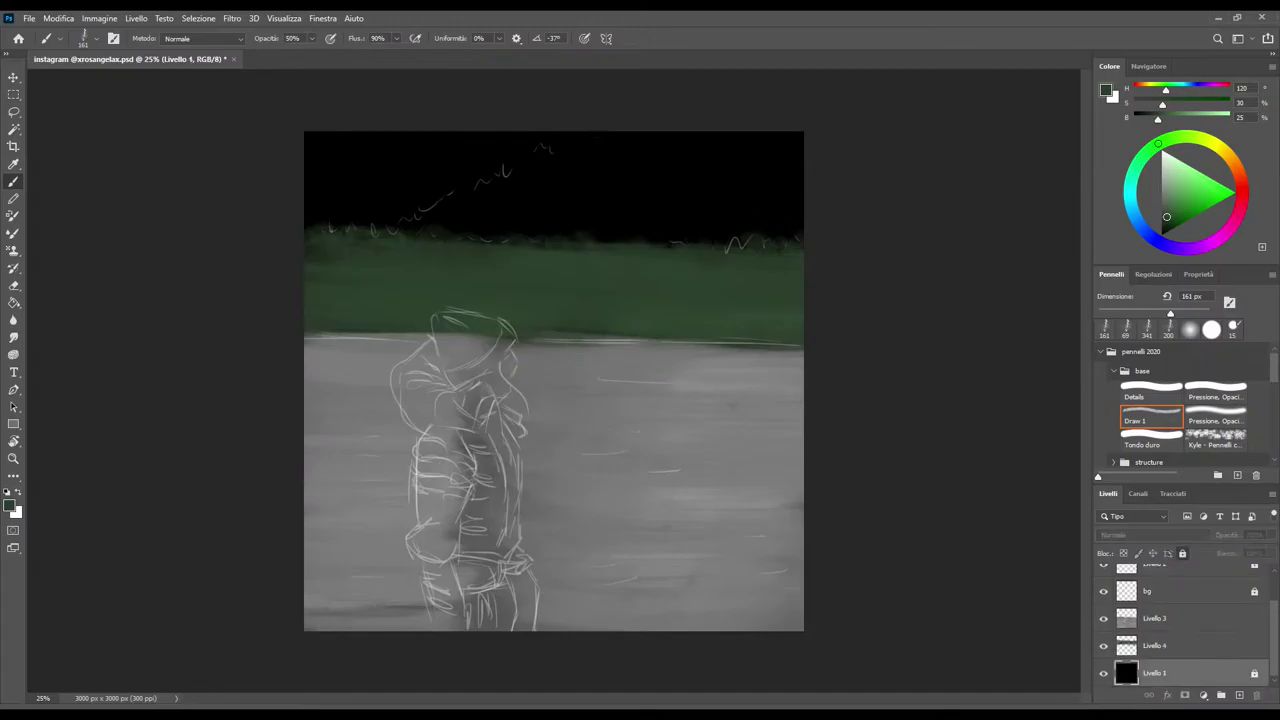
# Add a new empty layer above Livello 1 and shift the colour to a lighter cyan blue
pyautogui.click(1239, 695)
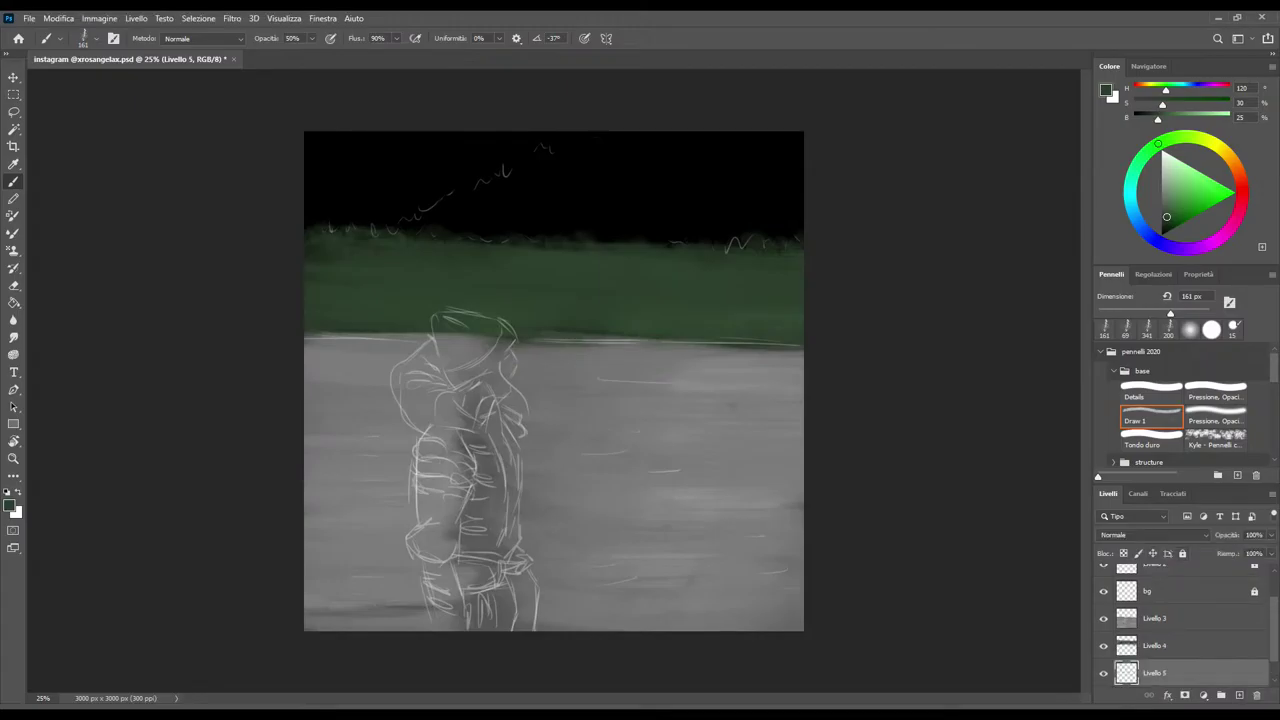
pyautogui.hotkey('ctrl', '-')
pyautogui.click(1131, 207)
pyautogui.click(1172, 198)
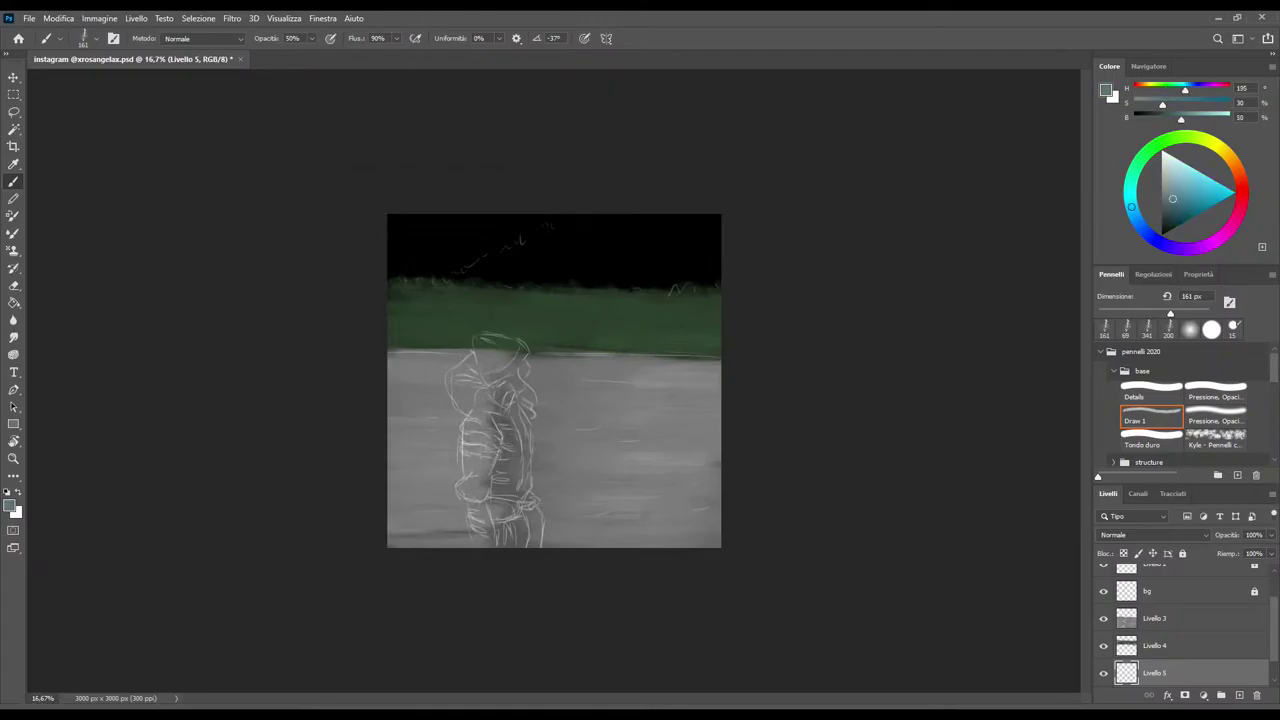
pyautogui.click(1240, 102)
pyautogui.write('60')
pyautogui.press('Return')
# Fine-tune saturation and brightness to a pale blue-grey (brightness 60) and pick a larger brush preset
pyautogui.click(1240, 117)
pyautogui.write('86')
pyautogui.press('Return')
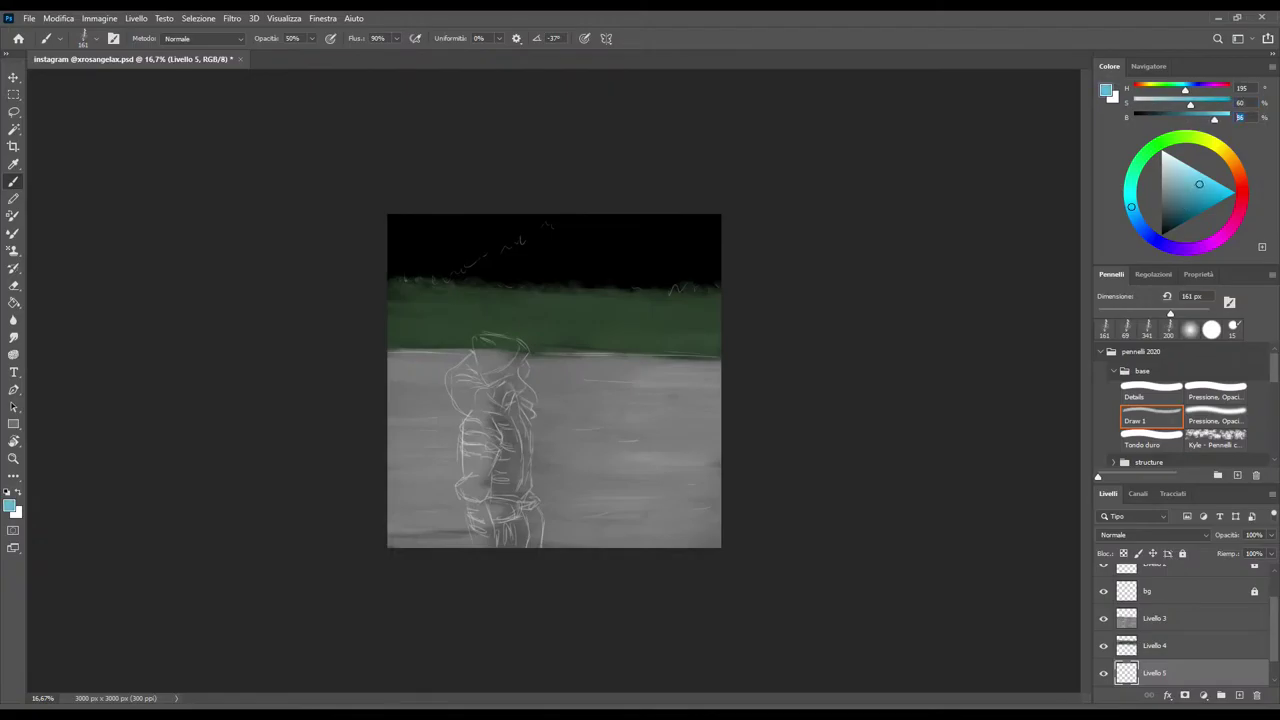
pyautogui.write('30')
pyautogui.press('Return')
pyautogui.moveTo(1190, 104)
pyautogui.mouseDown()
pyautogui.moveTo(1166, 104)
pyautogui.moveTo(1195, 119)
pyautogui.mouseUp()
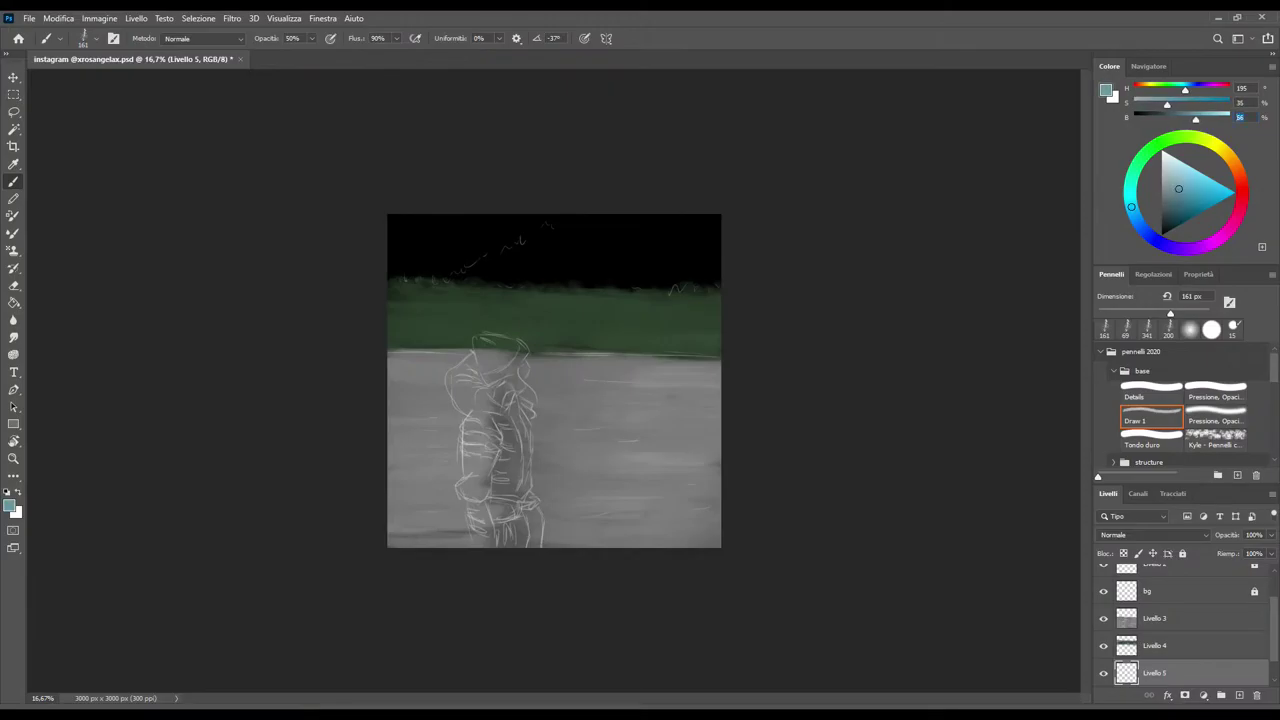
pyautogui.write('60')
pyautogui.moveTo(1166, 104); pyautogui.dragTo(1173, 104)
pyautogui.write('70')
pyautogui.press('Return')
pyautogui.write('6060')
pyautogui.click(1151, 390)
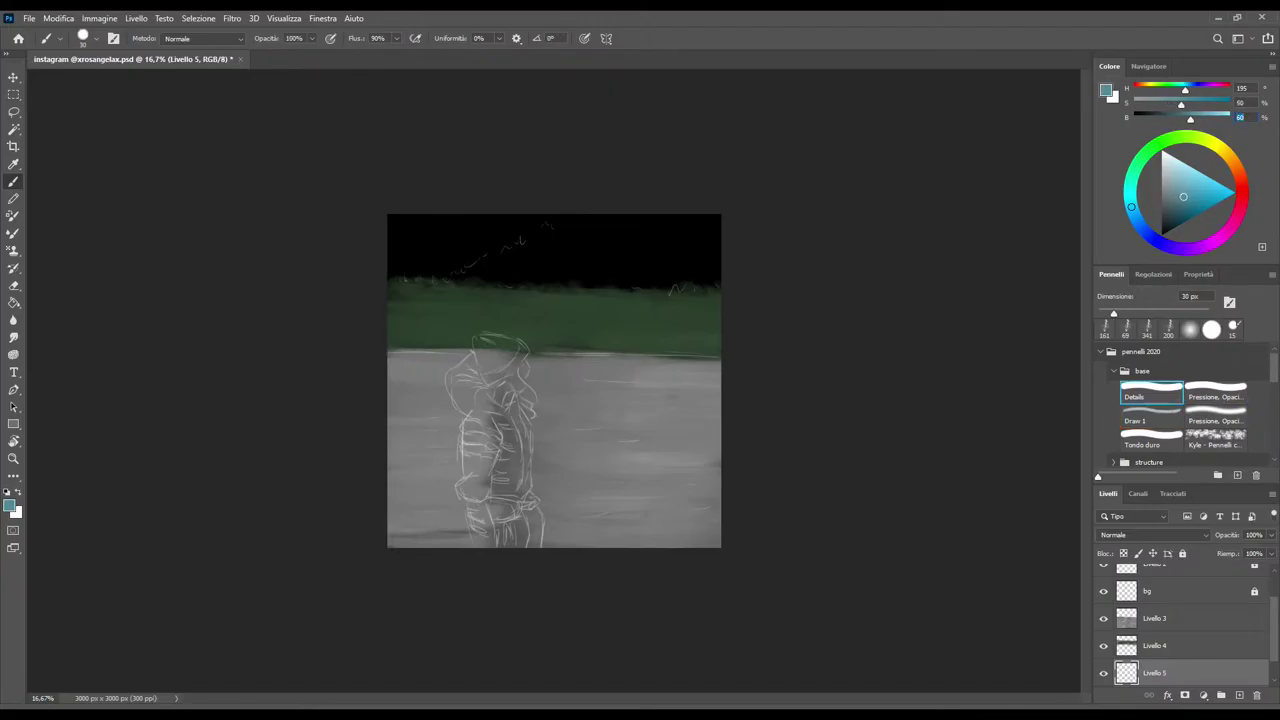
pyautogui.click(1216, 390)
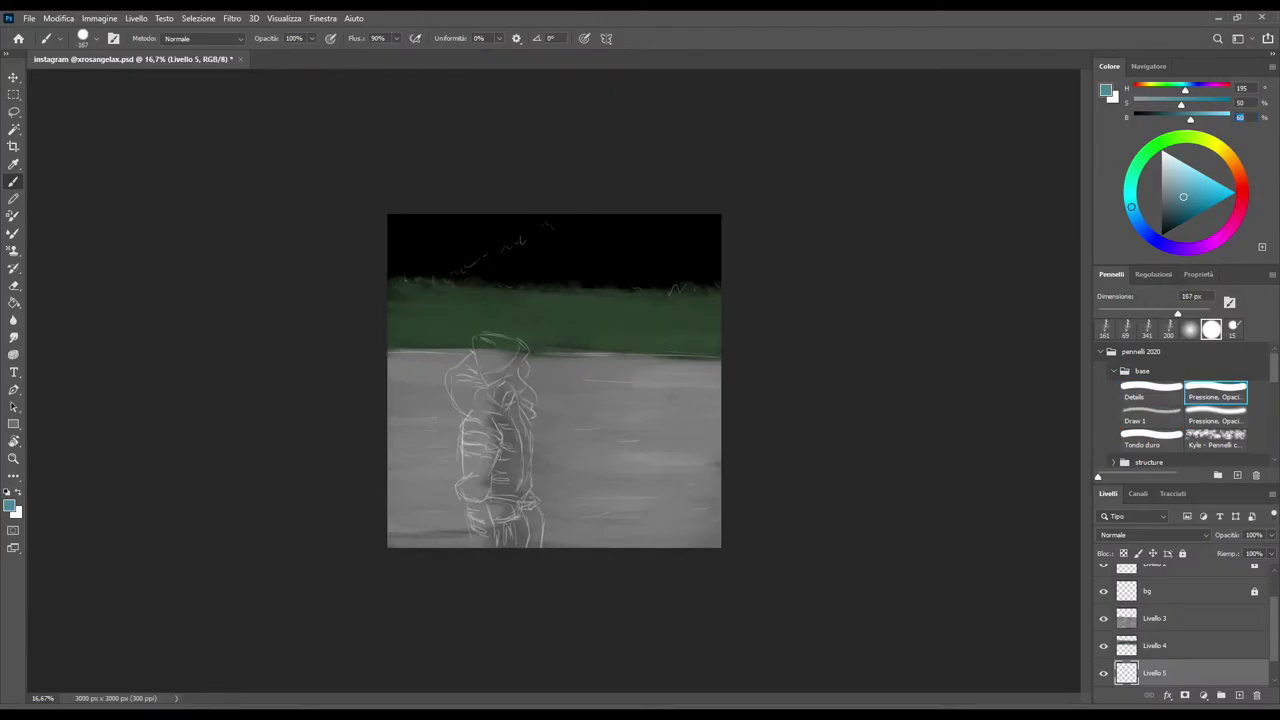
# Paint soft light-blue sky over the upper left with a 413 px brush, blending into the green band
pyautogui.moveTo(1177, 313); pyautogui.dragTo(1192, 313)
pyautogui.moveTo(440, 262); pyautogui.dragTo(520, 226)
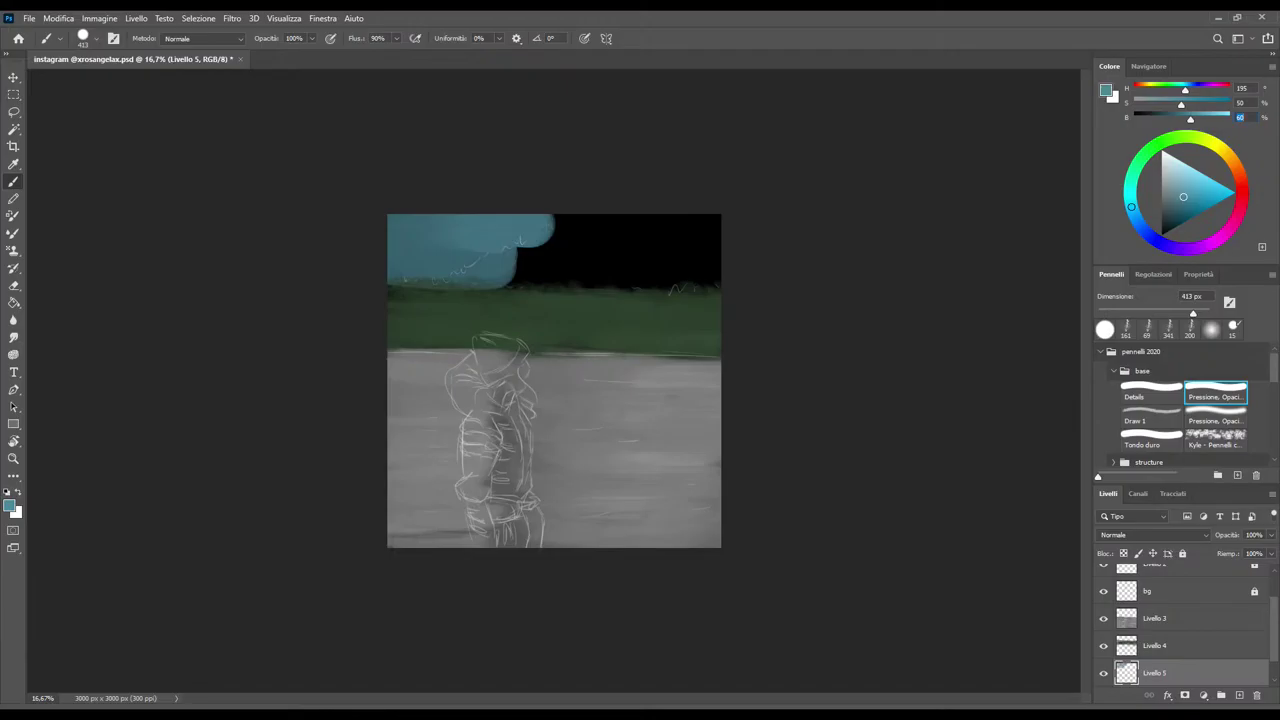
pyautogui.scroll(-1, 1180, 620)
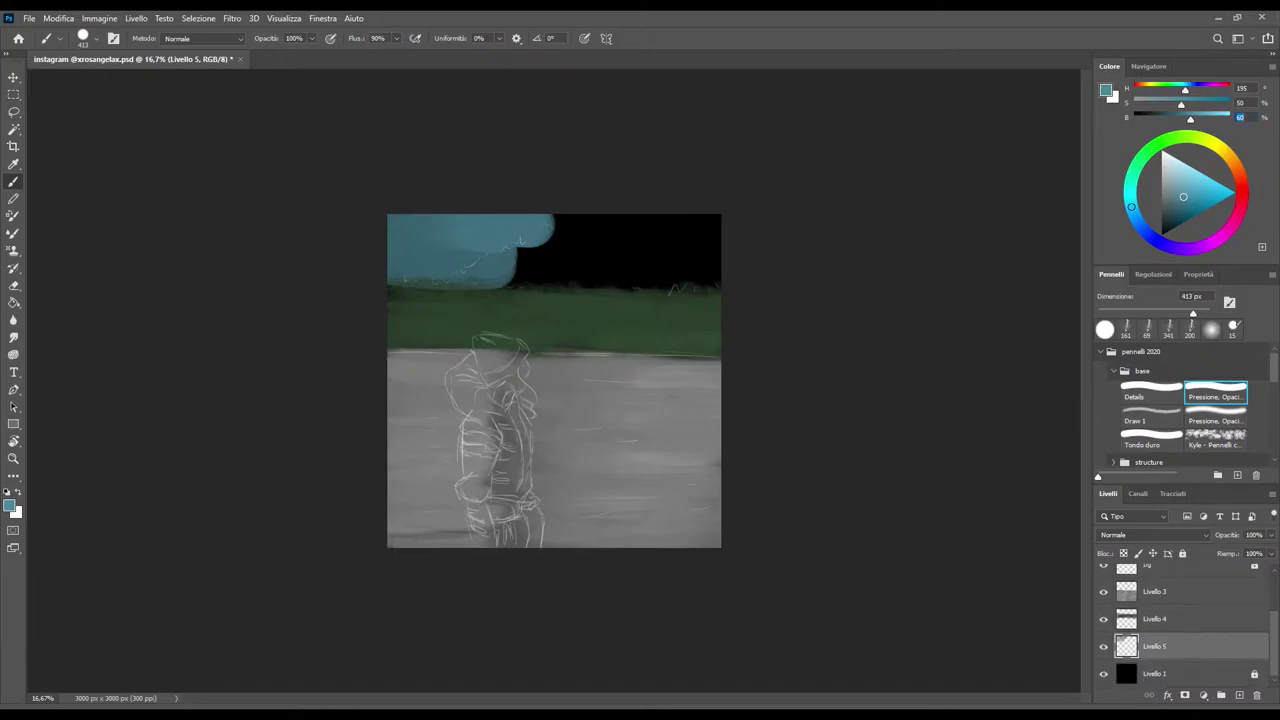
pyautogui.click(1216, 412)
pyautogui.moveTo(395, 285); pyautogui.dragTo(530, 262)
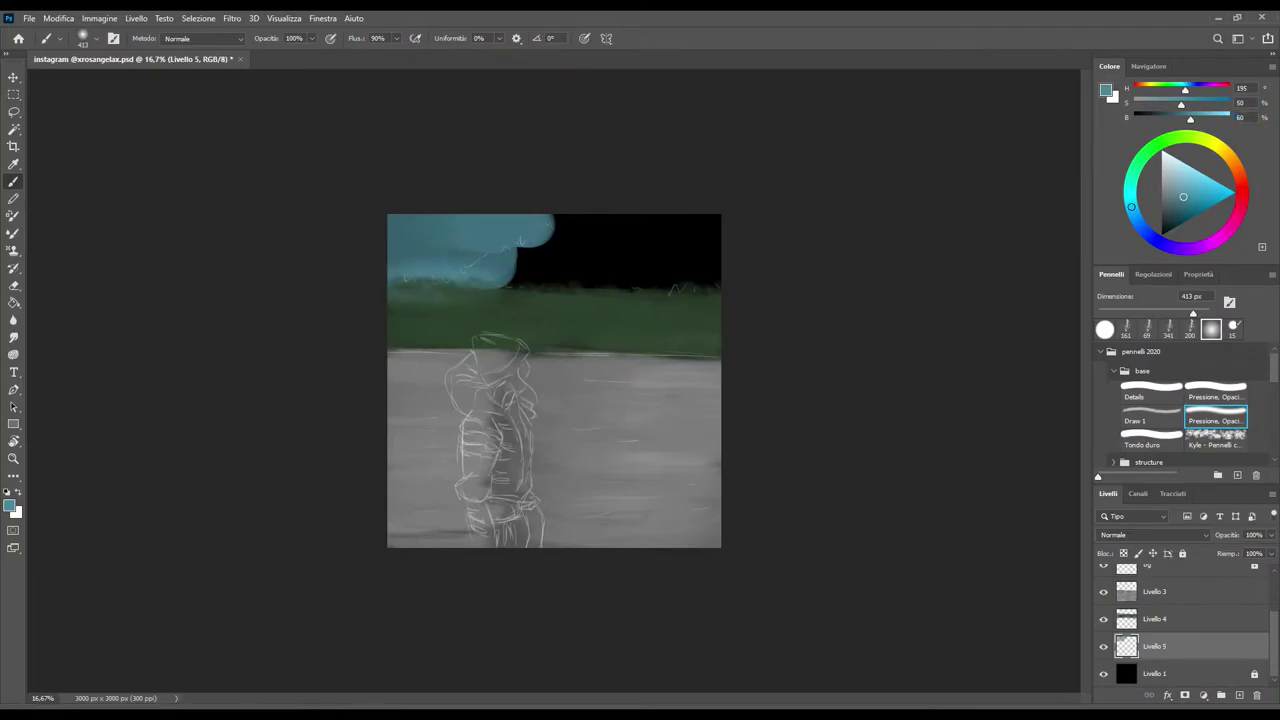
pyautogui.moveTo(400, 255); pyautogui.dragTo(530, 245)
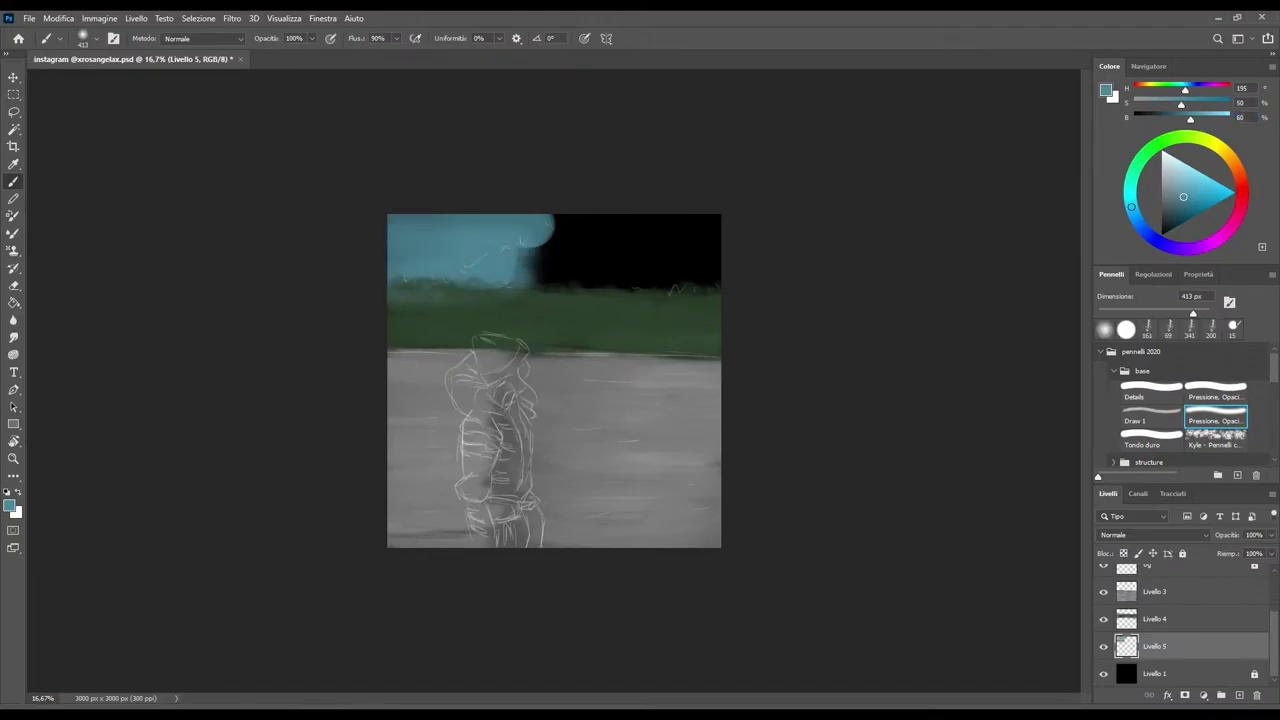
pyautogui.moveTo(430, 222); pyautogui.dragTo(575, 232)
# Switch to a soft 305 px eraser and bring up the adjustment layer list
pyautogui.press('e')
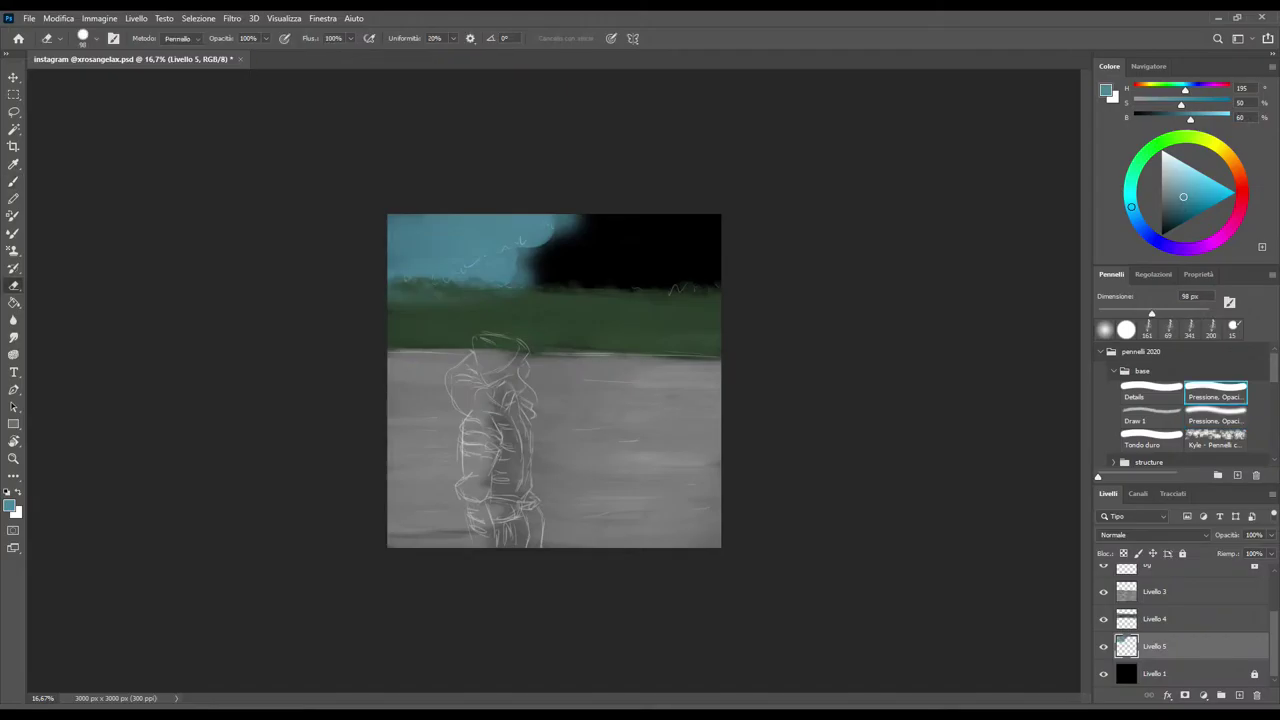
pyautogui.moveTo(1151, 313); pyautogui.dragTo(1187, 313)
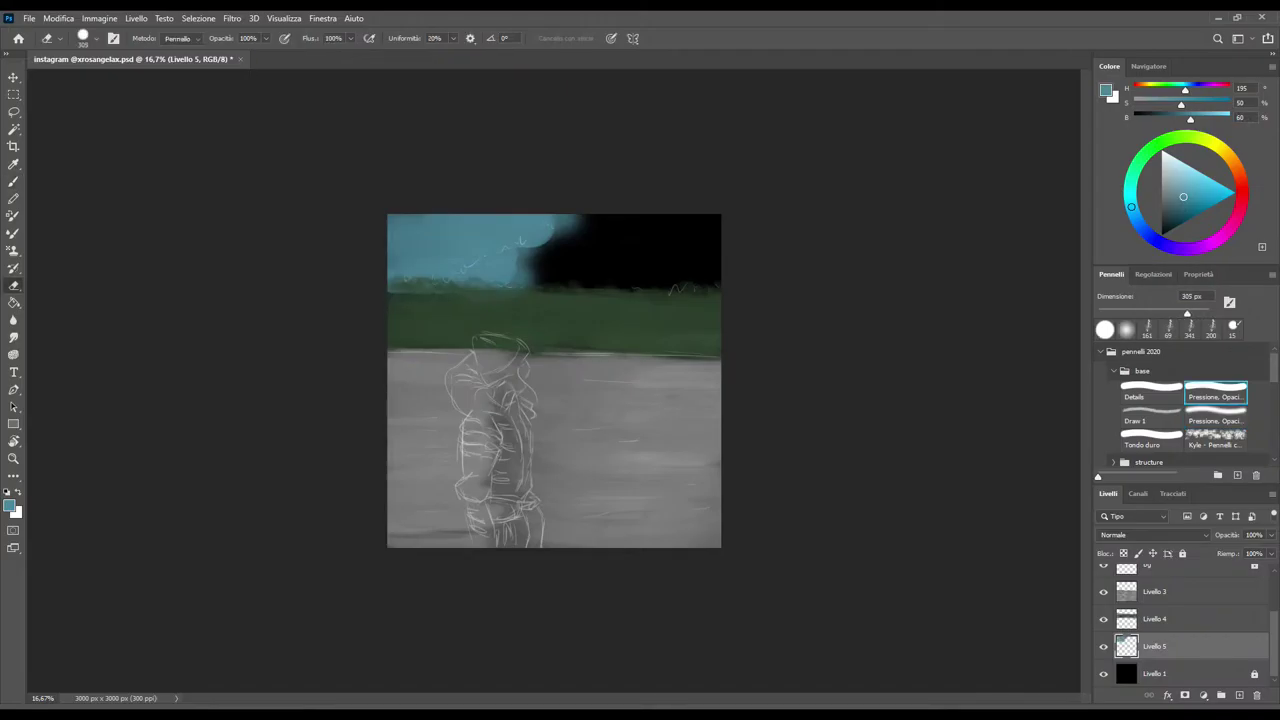
pyautogui.click(1216, 415)
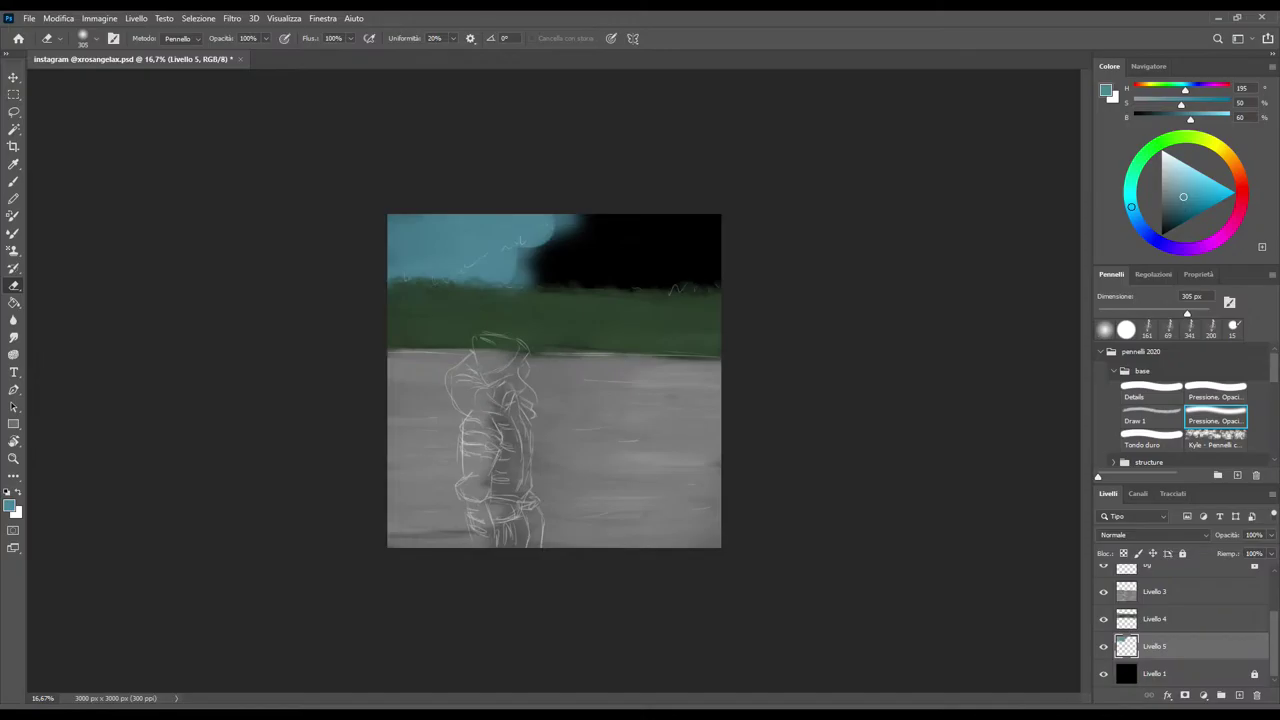
pyautogui.click(1153, 274)
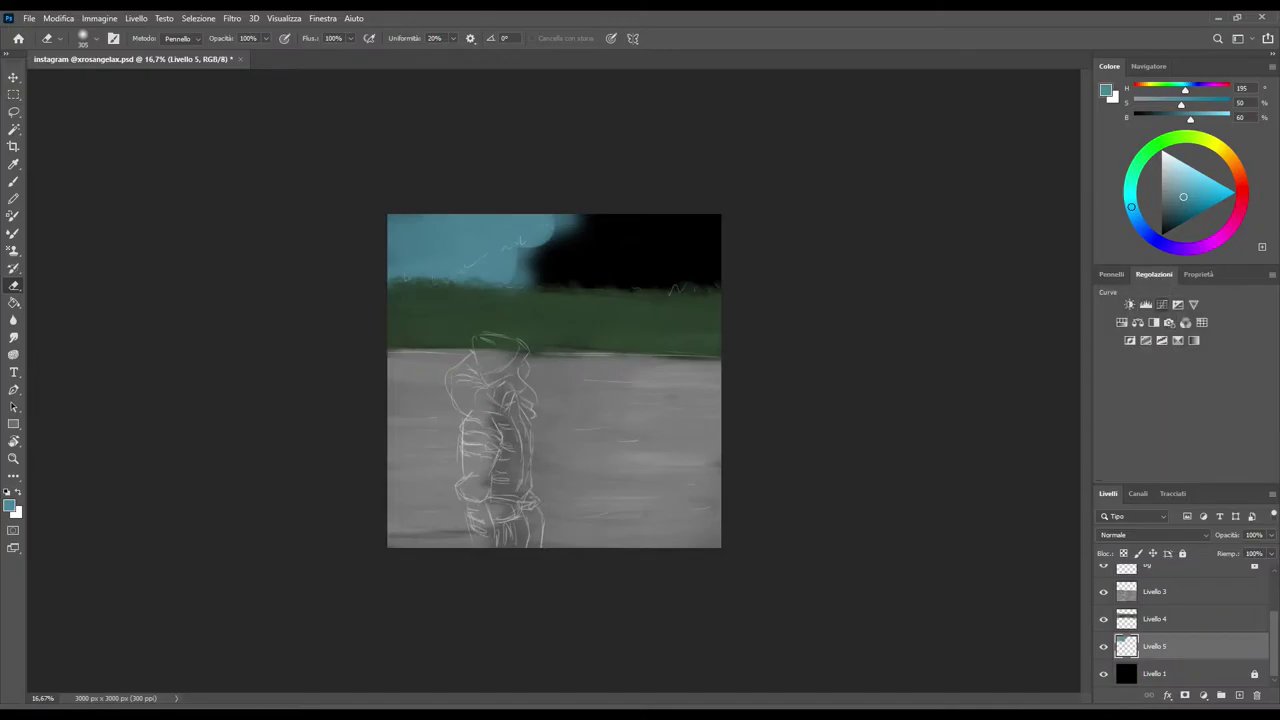
# Add a Curves layer clipped to Livello 5 and raise its shadow point to brighten the sky
pyautogui.click(1161, 304)
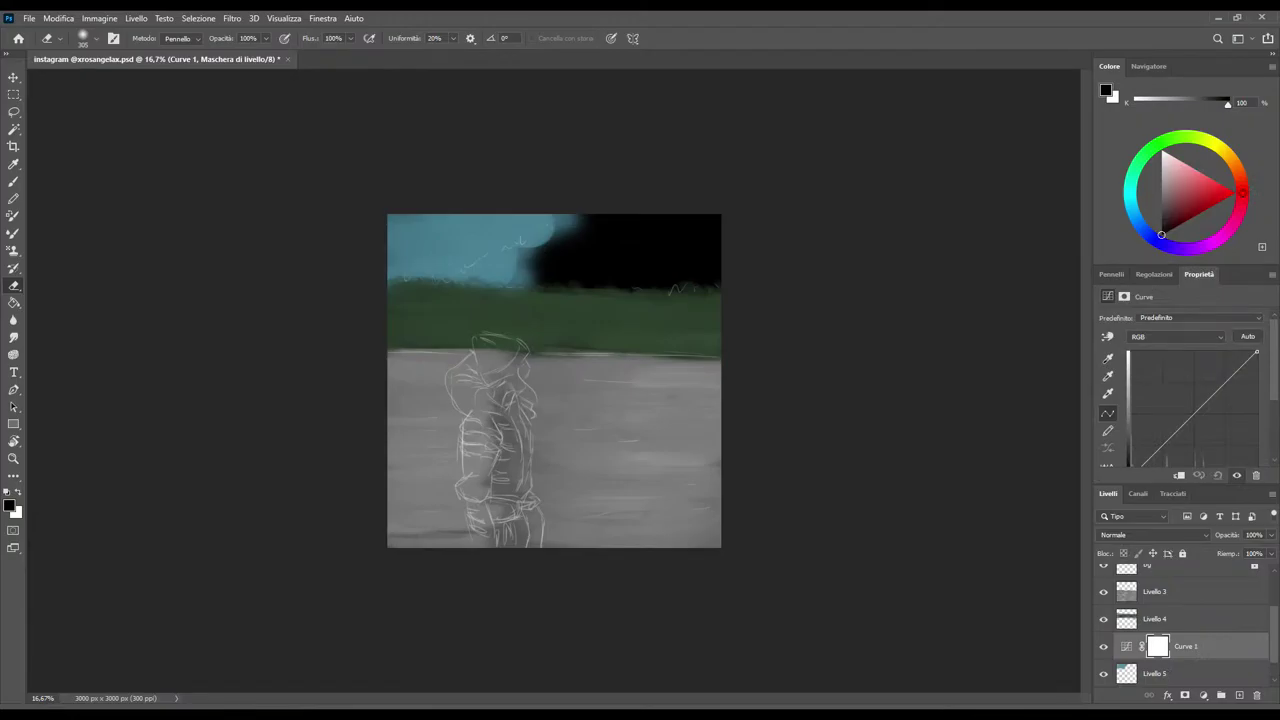
pyautogui.hotkey('ctrl', 'alt', 'g')
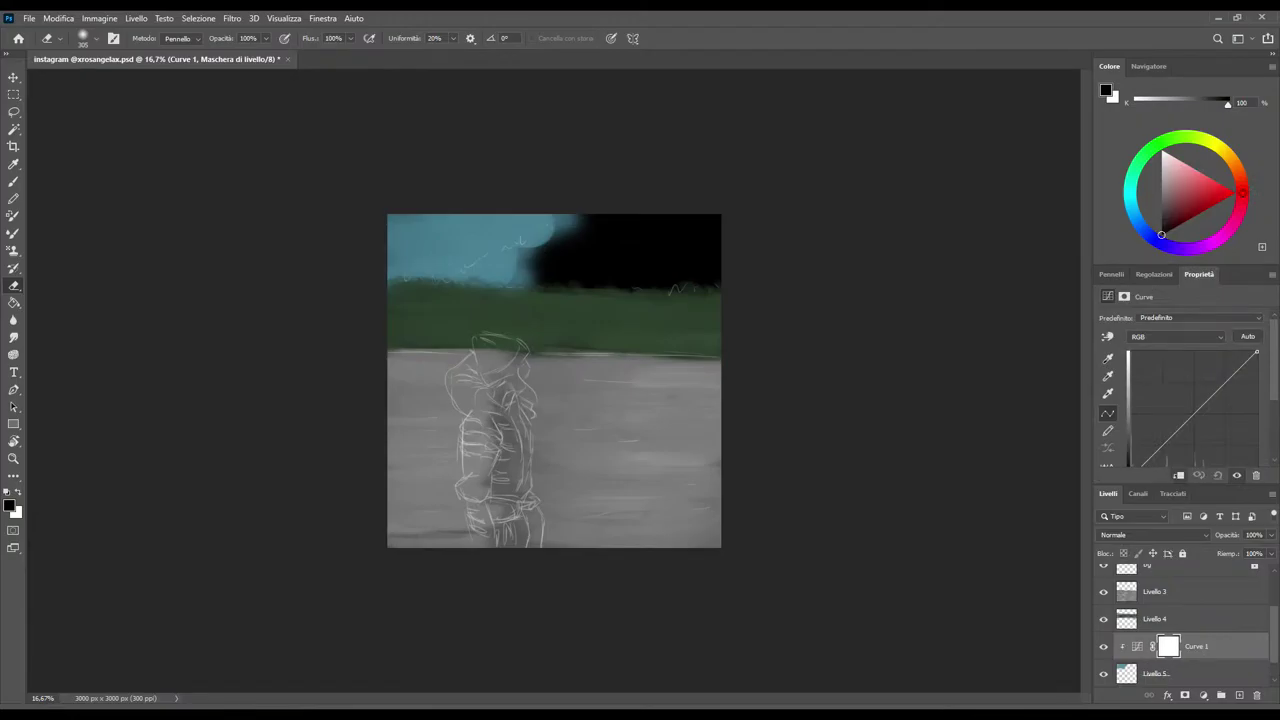
pyautogui.moveTo(1256, 352); pyautogui.dragTo(1256, 375)
pyautogui.scroll(-2, 1190, 390)
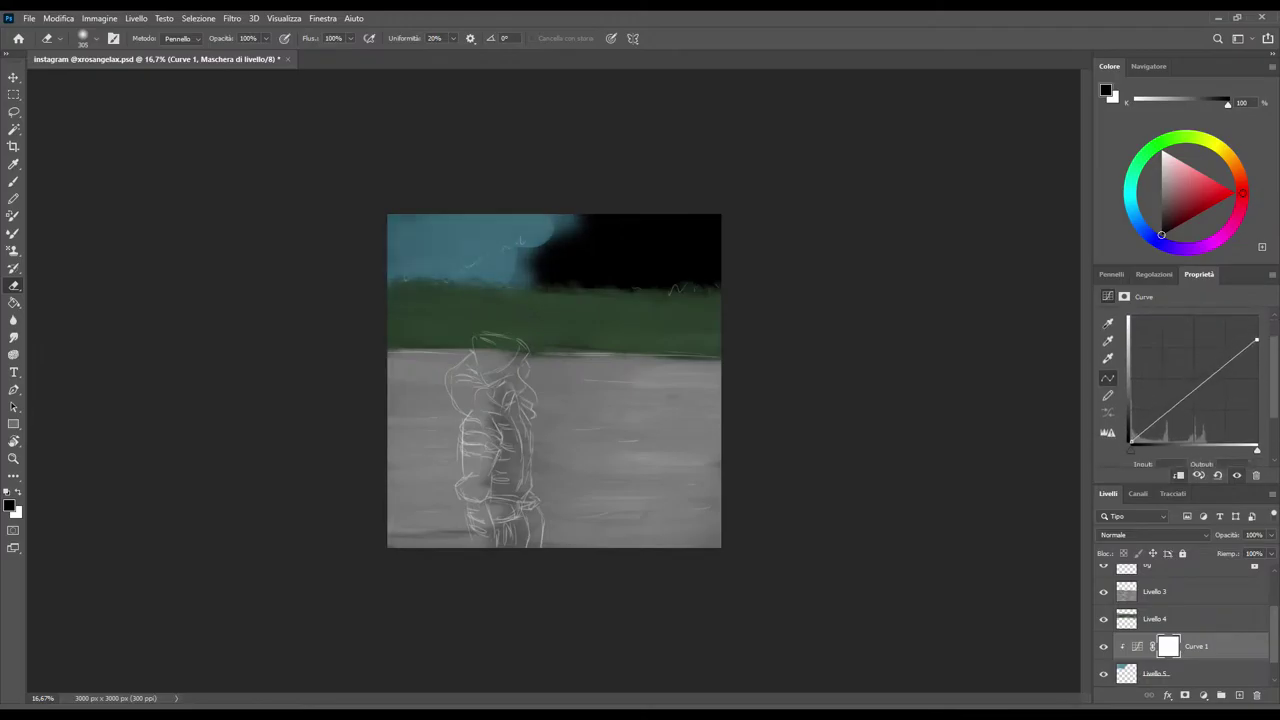
pyautogui.moveTo(1130, 440); pyautogui.dragTo(1131, 405)
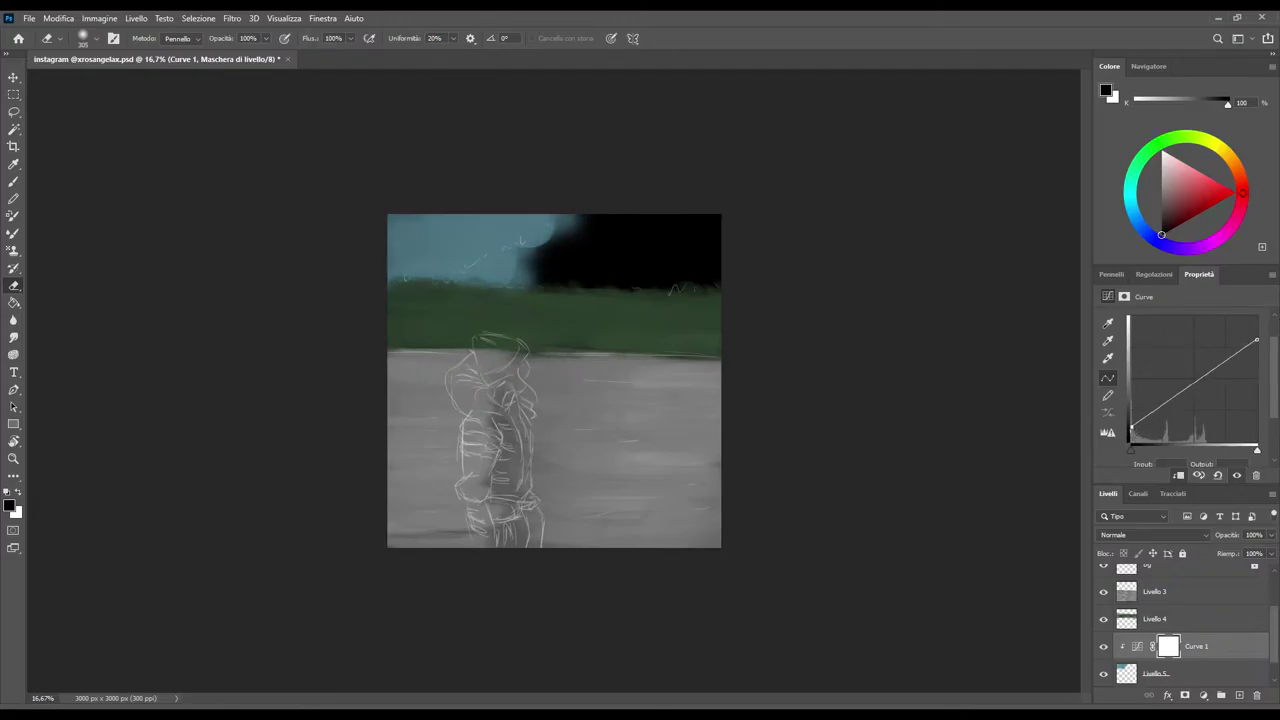
pyautogui.moveTo(1131, 405); pyautogui.dragTo(1131, 400)
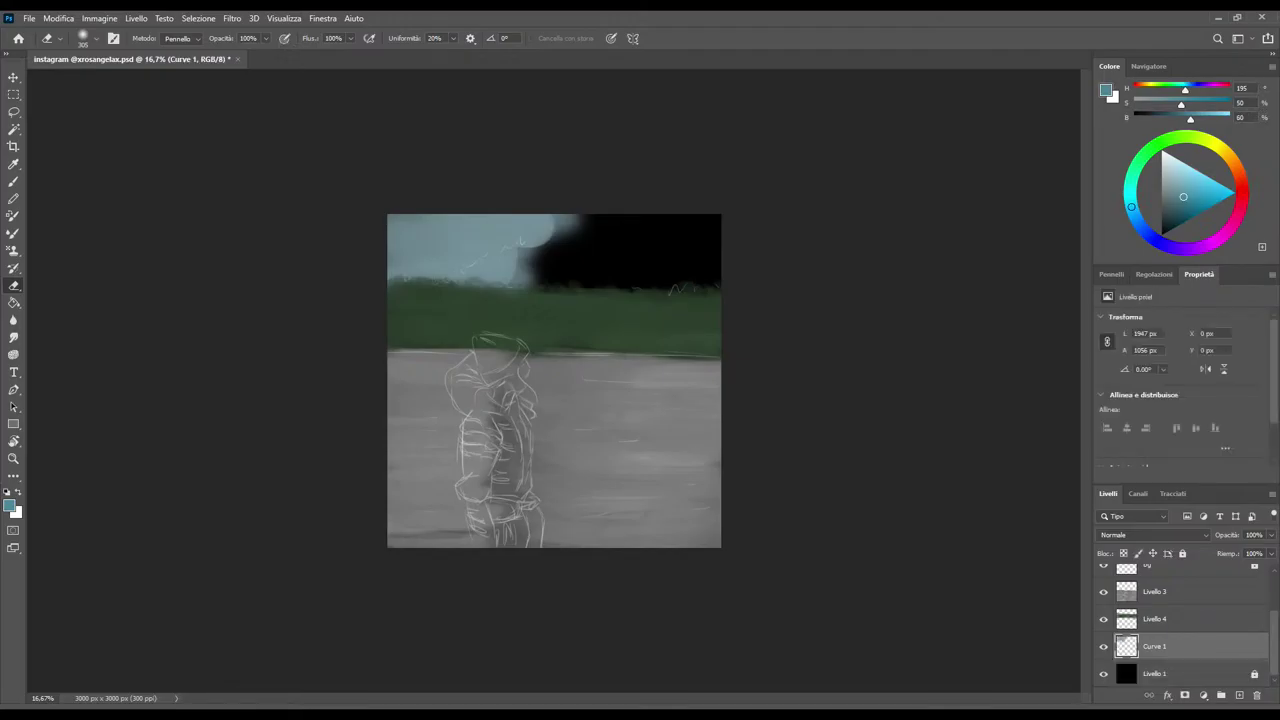
# Set the painting colour to a dark blue: hue 211, saturation 80, brightness 20
pyautogui.moveTo(1183, 197); pyautogui.dragTo(1176, 221)
pyautogui.click(1240, 103)
pyautogui.write('80')
pyautogui.moveTo(1131, 207); pyautogui.dragTo(1138, 221)
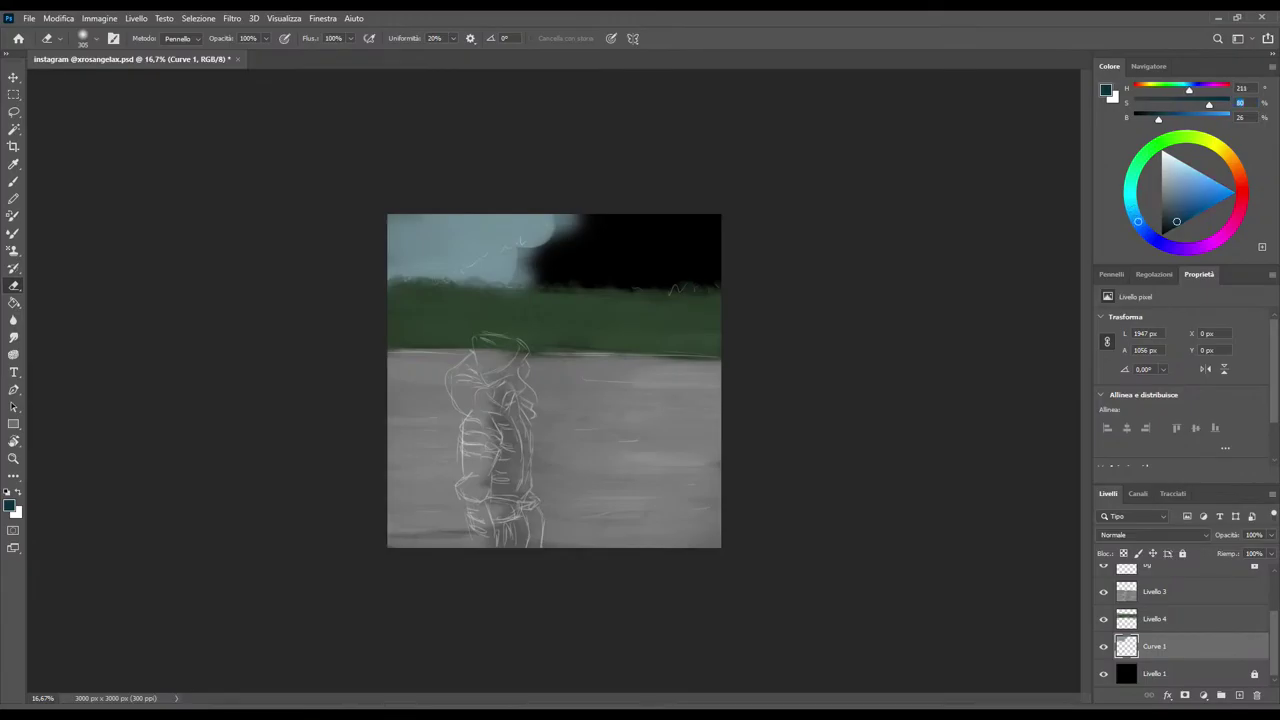
pyautogui.click(1240, 117)
pyautogui.write('20')
# Create a new layer above Livello 3 and ready the Draw 1 brush at 437 px
pyautogui.click(1239, 695)
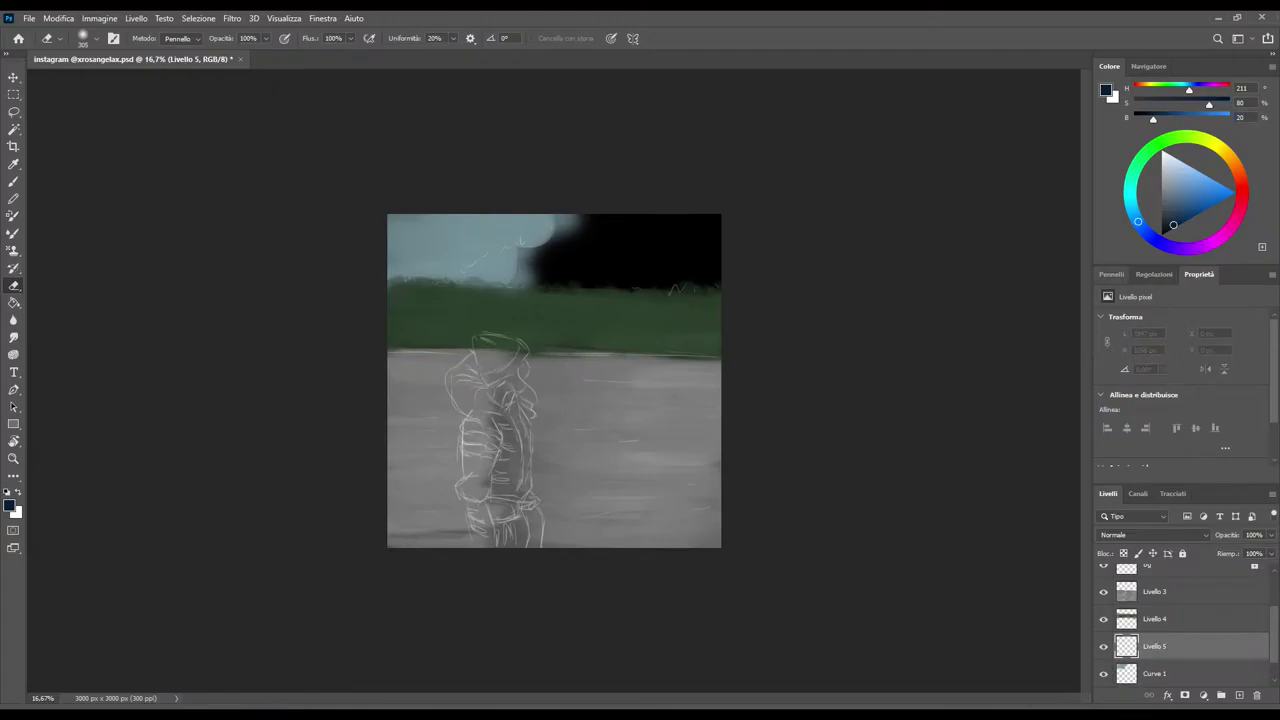
pyautogui.click(1111, 274)
pyautogui.click(1151, 414)
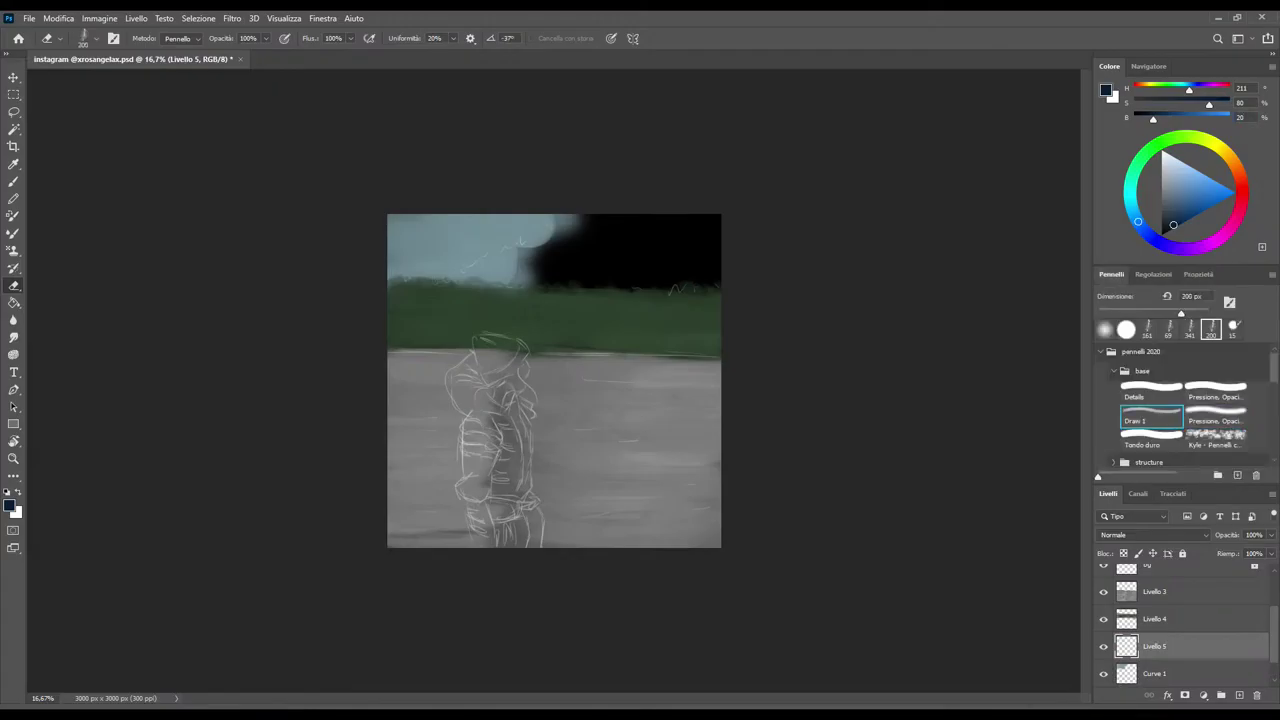
pyautogui.moveTo(1181, 313); pyautogui.dragTo(1194, 313)
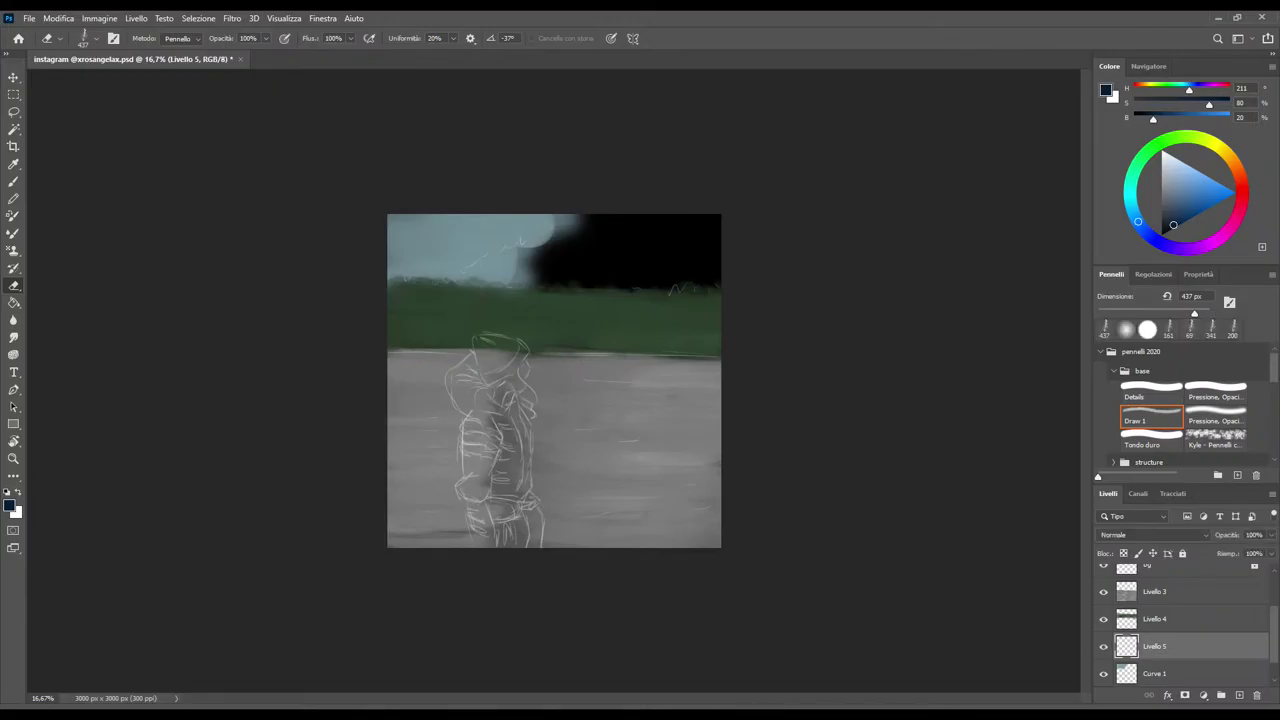
pyautogui.hotkey('ctrl', ']')
pyautogui.hotkey('ctrl', ']')
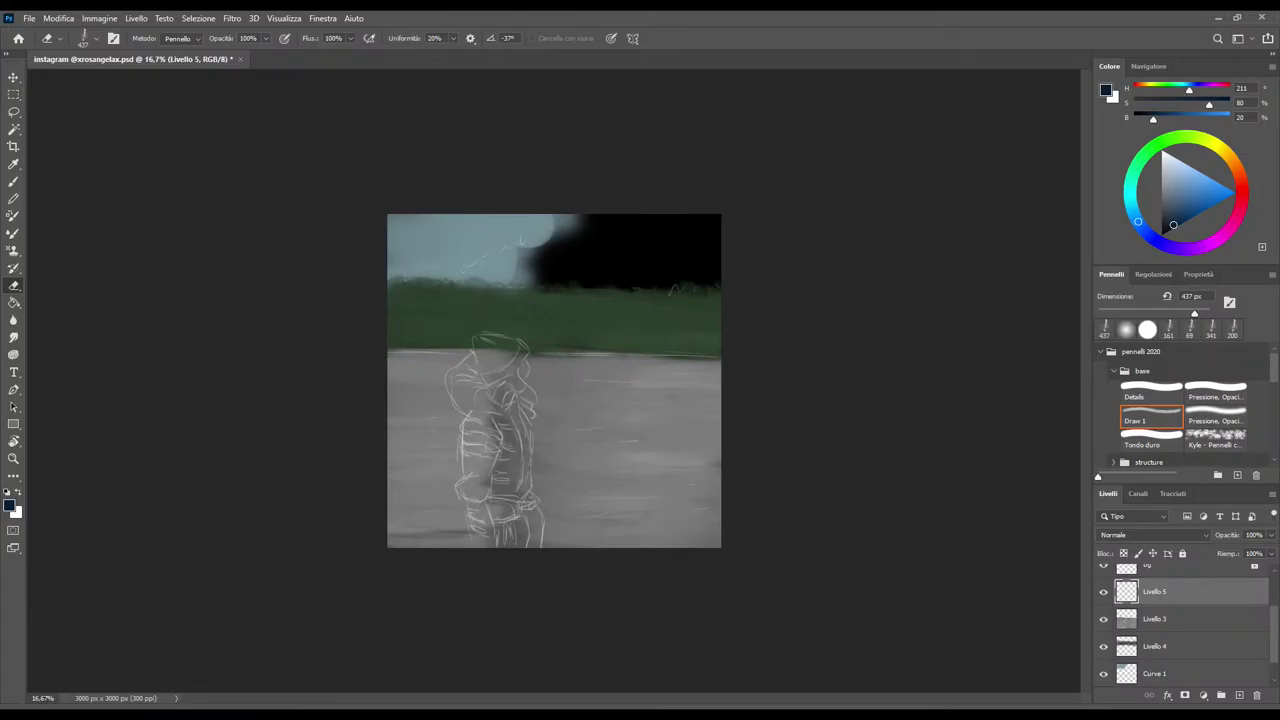
pyautogui.scroll(2, 1185, 620)
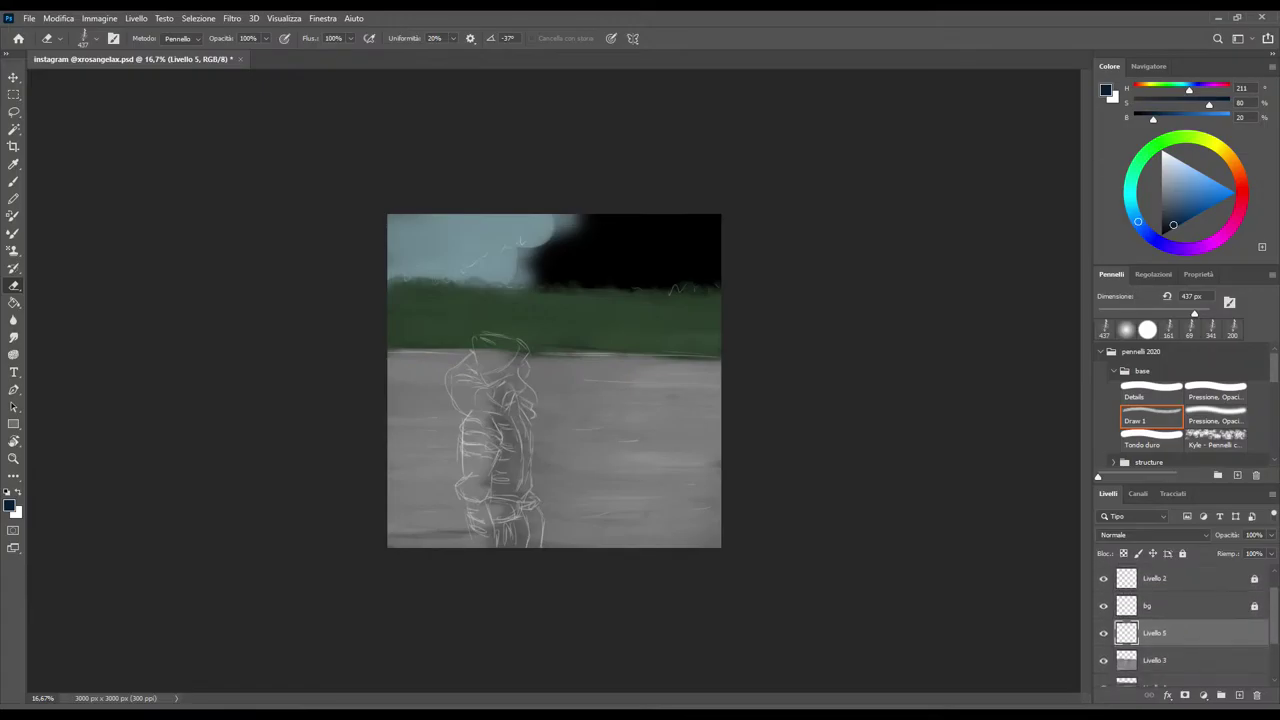
pyautogui.press('b')
pyautogui.press(',')
pyautogui.press(']')
pyautogui.press(']')
pyautogui.press(']')
pyautogui.scroll(-2, 1185, 620)
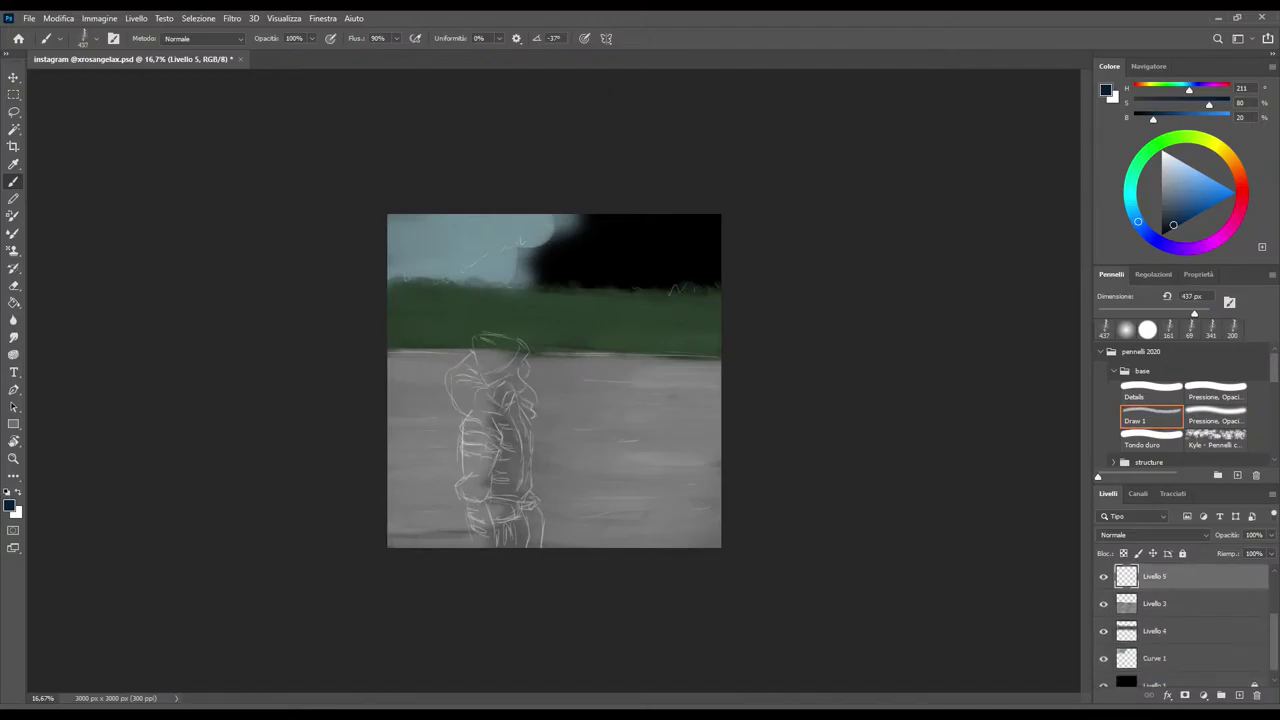
# Move Livello 5 below Livello 4 and paint dark blue across the black upper sky
pyautogui.moveTo(1160, 577); pyautogui.dragTo(1160, 645)
pyautogui.moveTo(1155, 576); pyautogui.dragTo(1155, 645)
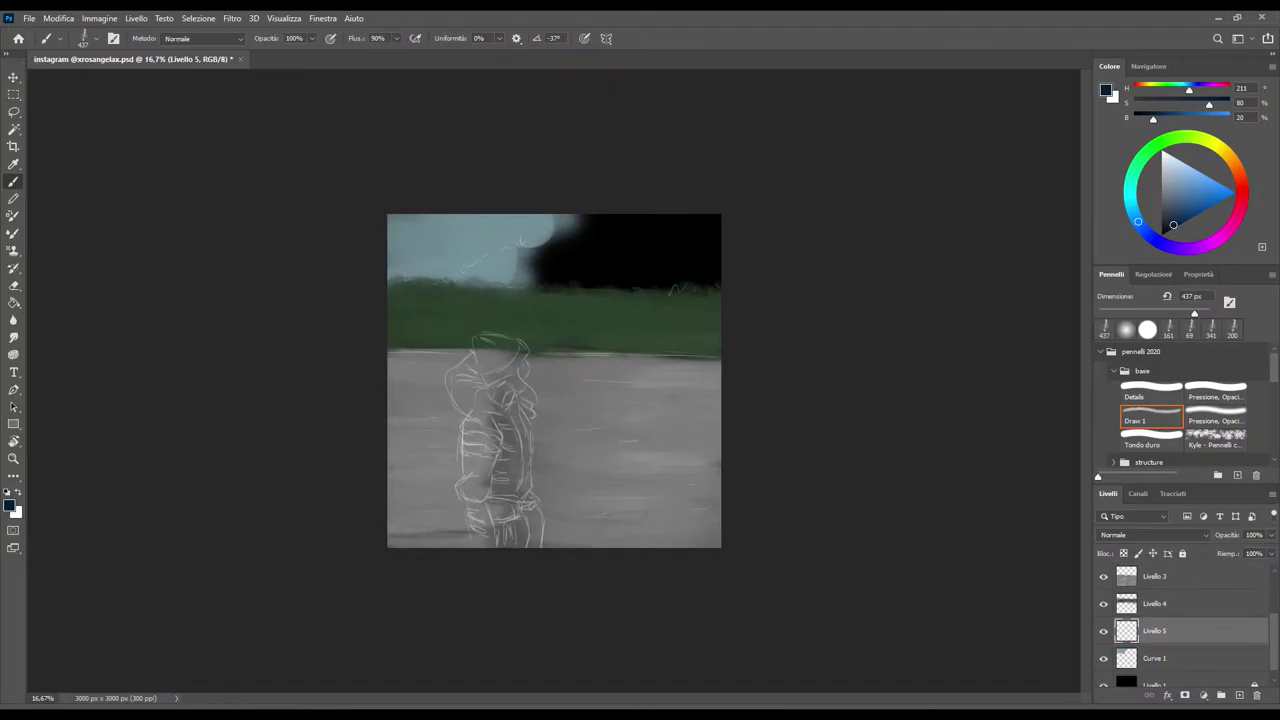
pyautogui.moveTo(565, 284)
pyautogui.mouseDown()
pyautogui.moveTo(716, 266)
pyautogui.moveTo(664, 226)
pyautogui.moveTo(628, 228)
pyautogui.moveTo(480, 285)
pyautogui.moveTo(560, 258)
pyautogui.moveTo(550, 238)
pyautogui.mouseUp()
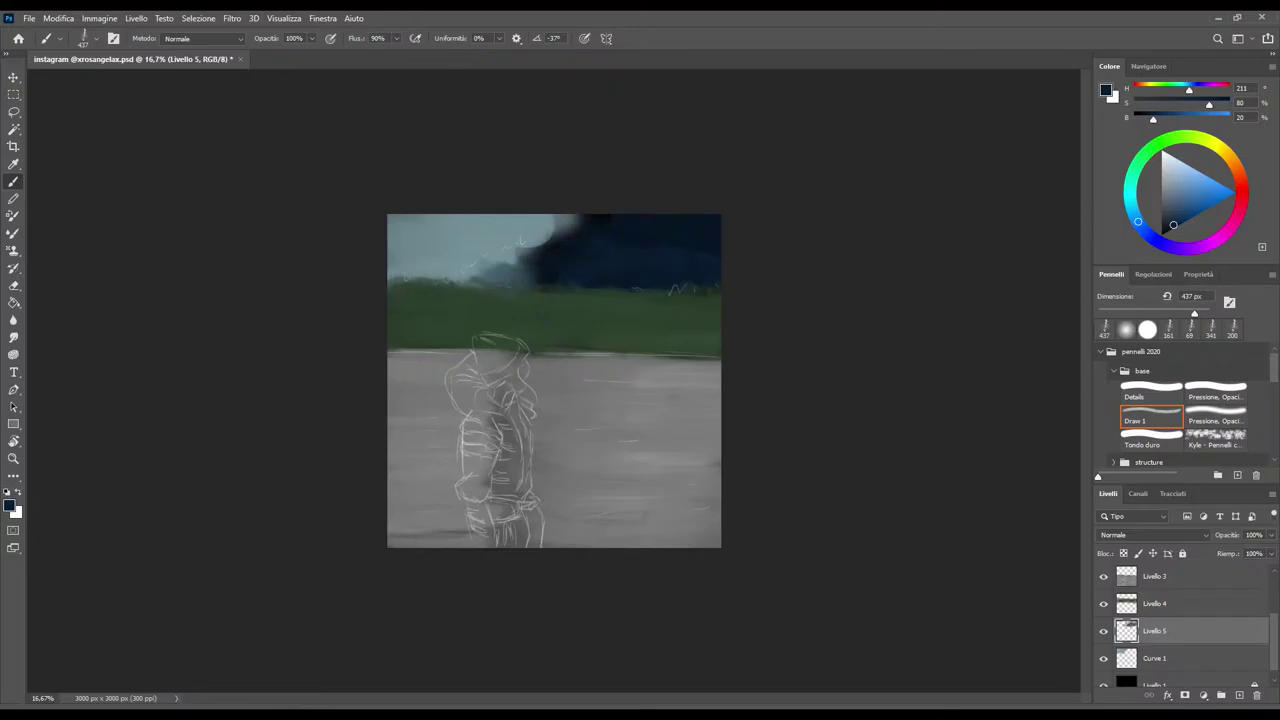
pyautogui.moveTo(470, 280); pyautogui.dragTo(575, 218)
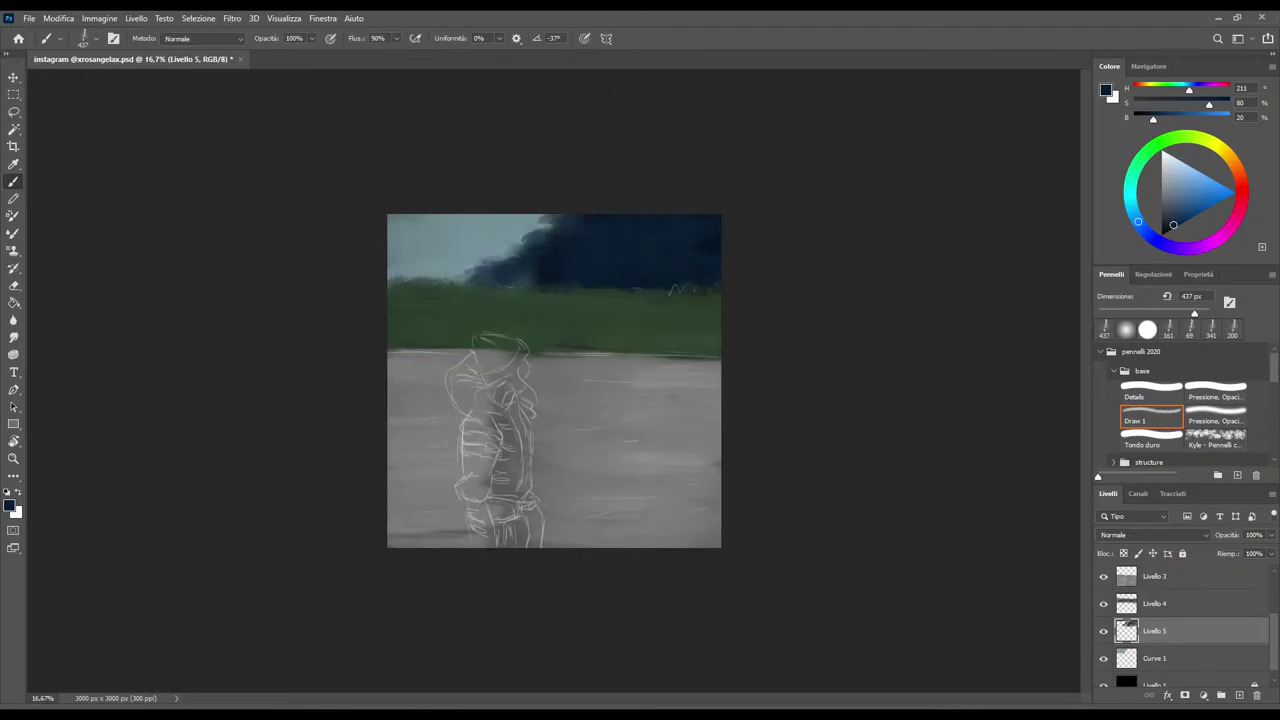
# Darken the colour to near black and build the treeline mass, resizing the brush from 98 to 365 px
pyautogui.moveTo(1173, 224); pyautogui.dragTo(1169, 228)
pyautogui.moveTo(486, 279); pyautogui.dragTo(528, 279)
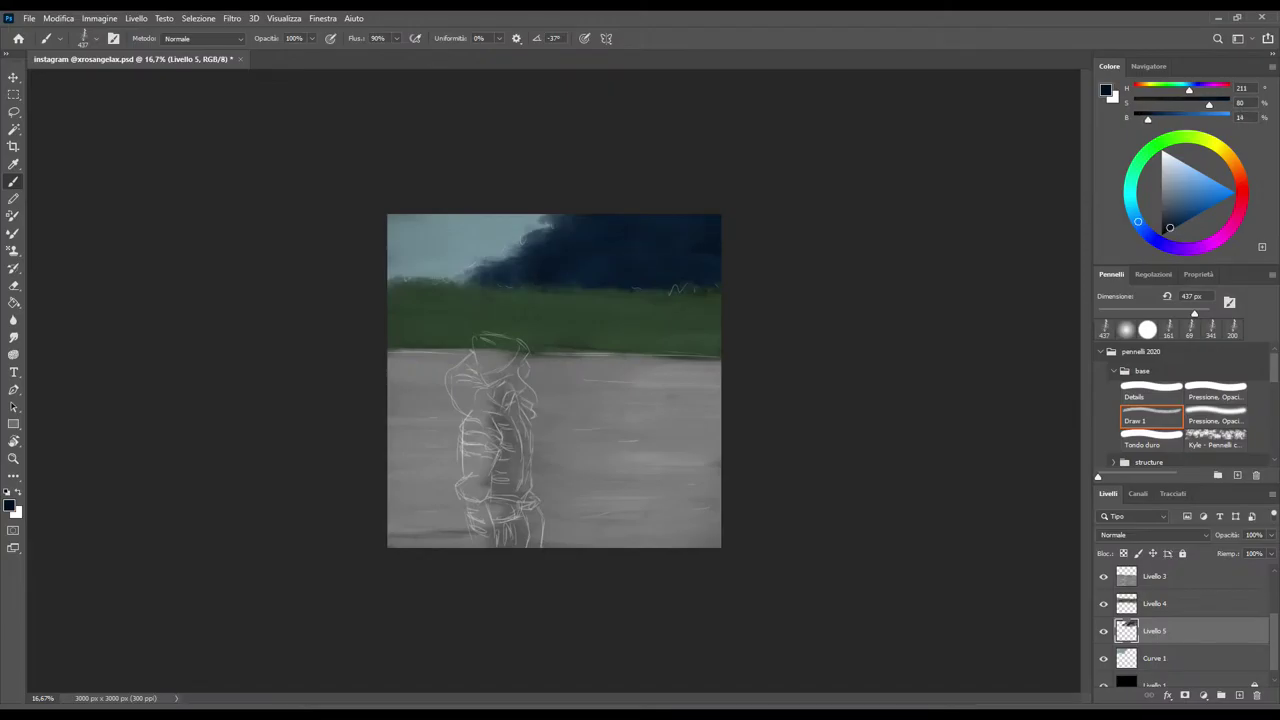
pyautogui.moveTo(1169, 227); pyautogui.dragTo(1166, 226)
pyautogui.moveTo(1166, 226); pyautogui.dragTo(1163, 231)
pyautogui.moveTo(456, 281); pyautogui.dragTo(566, 217)
pyautogui.press('[')
pyautogui.press('[')
pyautogui.press('[')
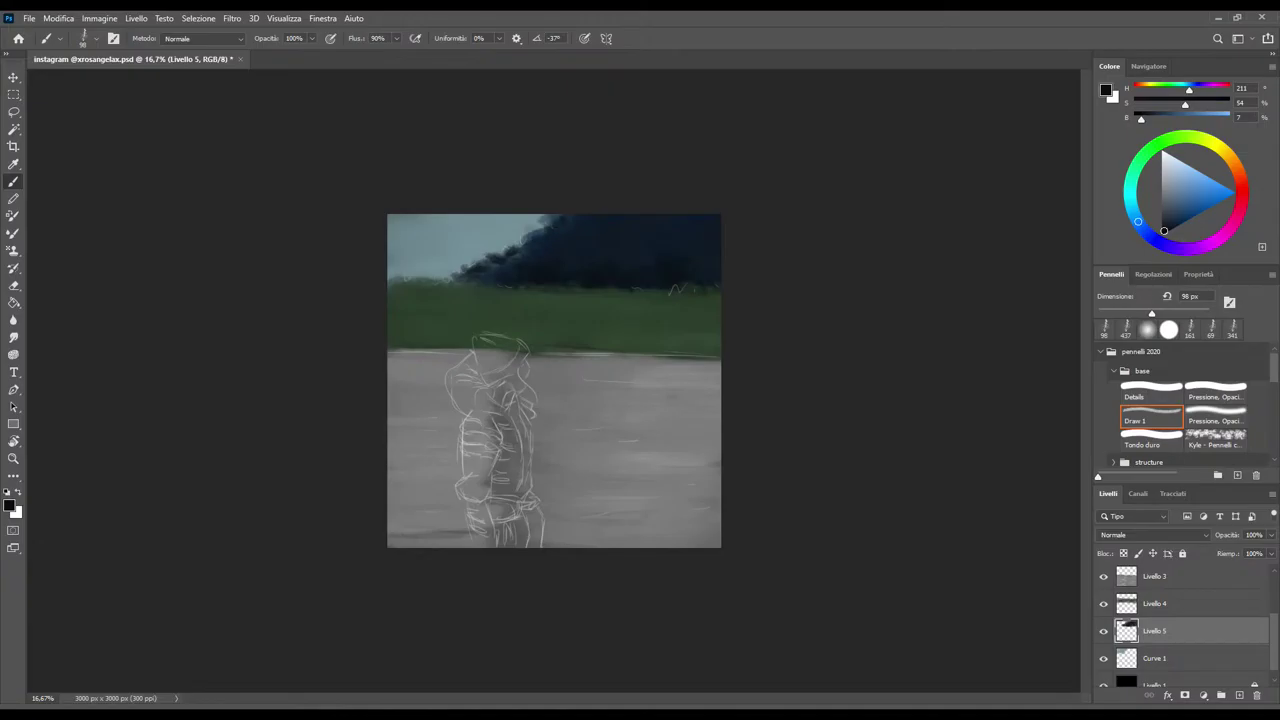
pyautogui.moveTo(1151, 313); pyautogui.dragTo(1190, 313)
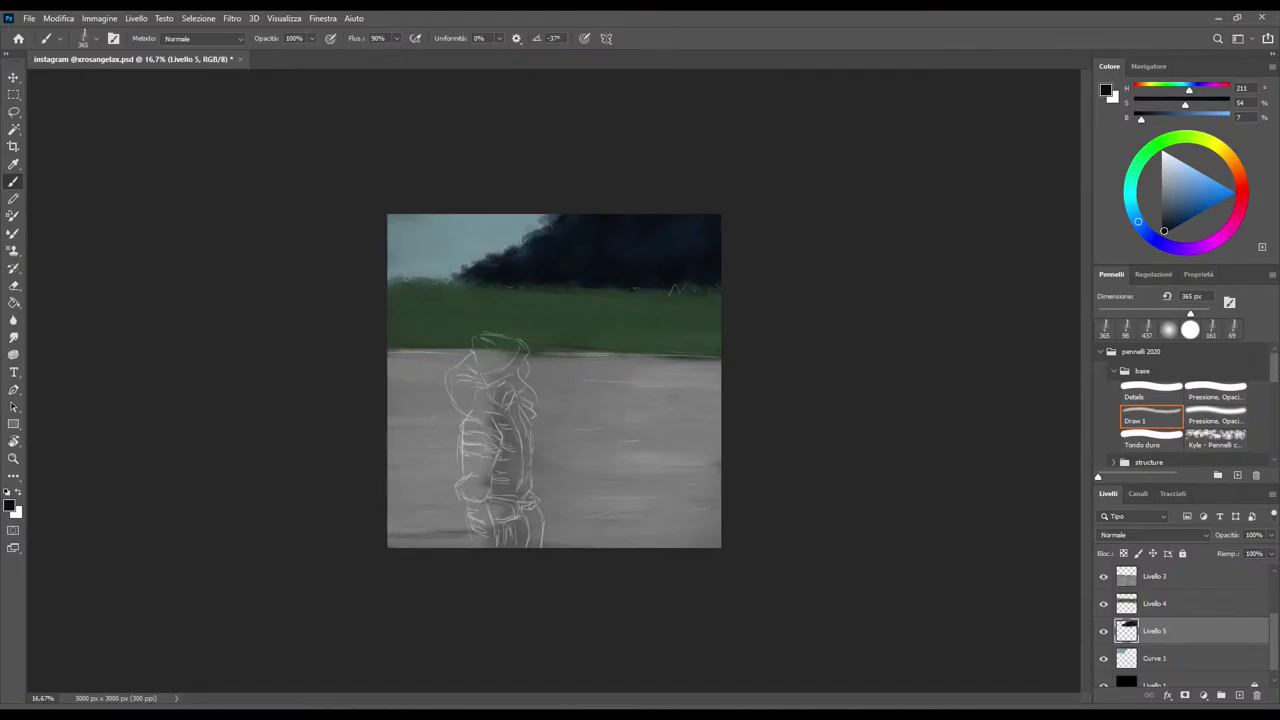
pyautogui.moveTo(1141, 118); pyautogui.dragTo(1179, 118)
# Set saturation to 50, shrink the brush to 175 px and paint light strokes through the trees
pyautogui.click(1240, 102)
pyautogui.write('50')
pyautogui.moveTo(1179, 118); pyautogui.dragTo(1165, 118)
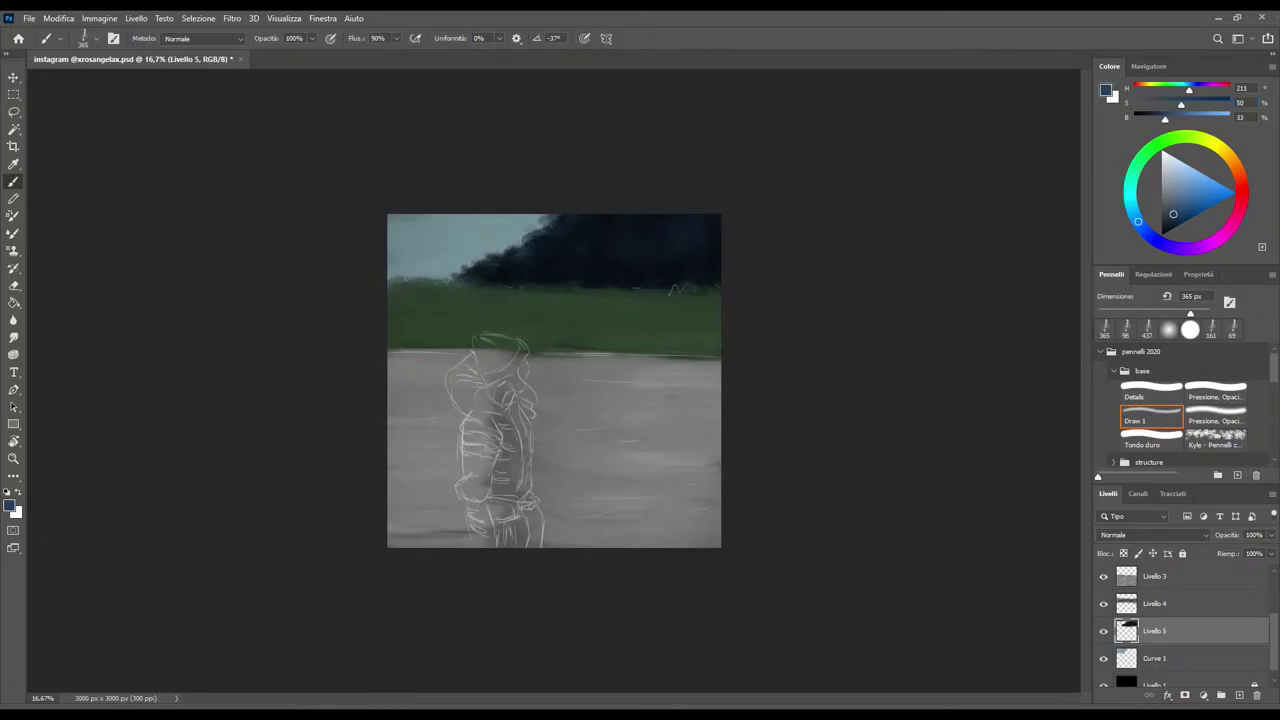
pyautogui.moveTo(1190, 313); pyautogui.dragTo(1174, 313)
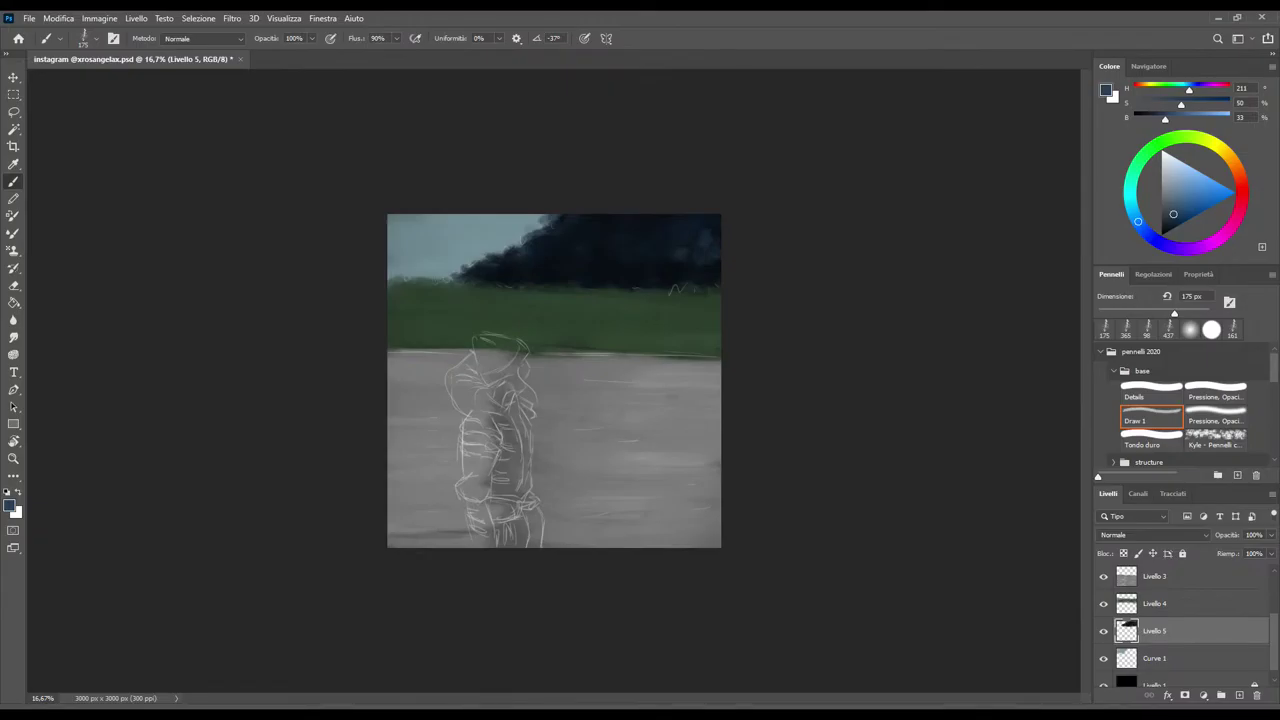
pyautogui.moveTo(680, 252)
pyautogui.mouseDown()
pyautogui.moveTo(638, 266)
pyautogui.moveTo(716, 229)
pyautogui.mouseUp()
pyautogui.moveTo(648, 261); pyautogui.dragTo(635, 274)
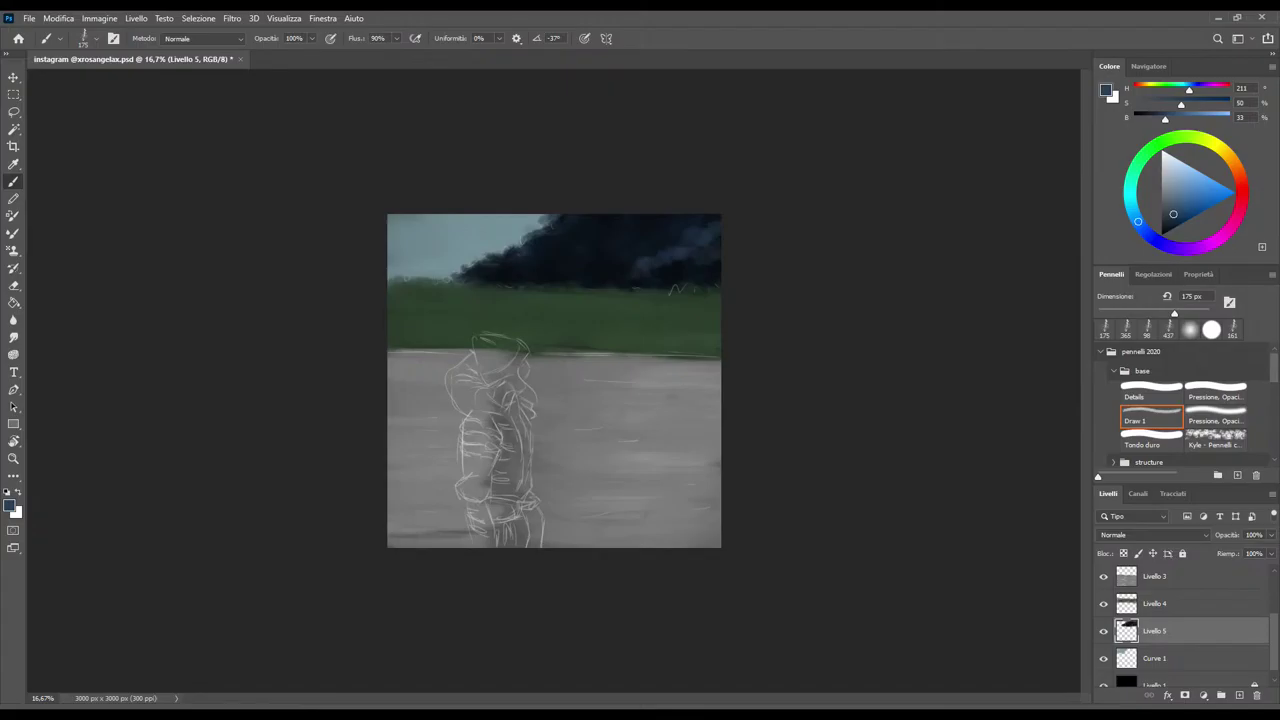
pyautogui.moveTo(625, 217); pyautogui.dragTo(595, 218)
pyautogui.moveTo(540, 246); pyautogui.dragTo(566, 228)
pyautogui.moveTo(502, 268)
pyautogui.mouseDown()
pyautogui.moveTo(570, 234)
pyautogui.moveTo(570, 250)
pyautogui.moveTo(534, 272)
pyautogui.moveTo(580, 276)
pyautogui.moveTo(640, 246)
pyautogui.moveTo(616, 244)
pyautogui.moveTo(666, 246)
pyautogui.mouseUp()
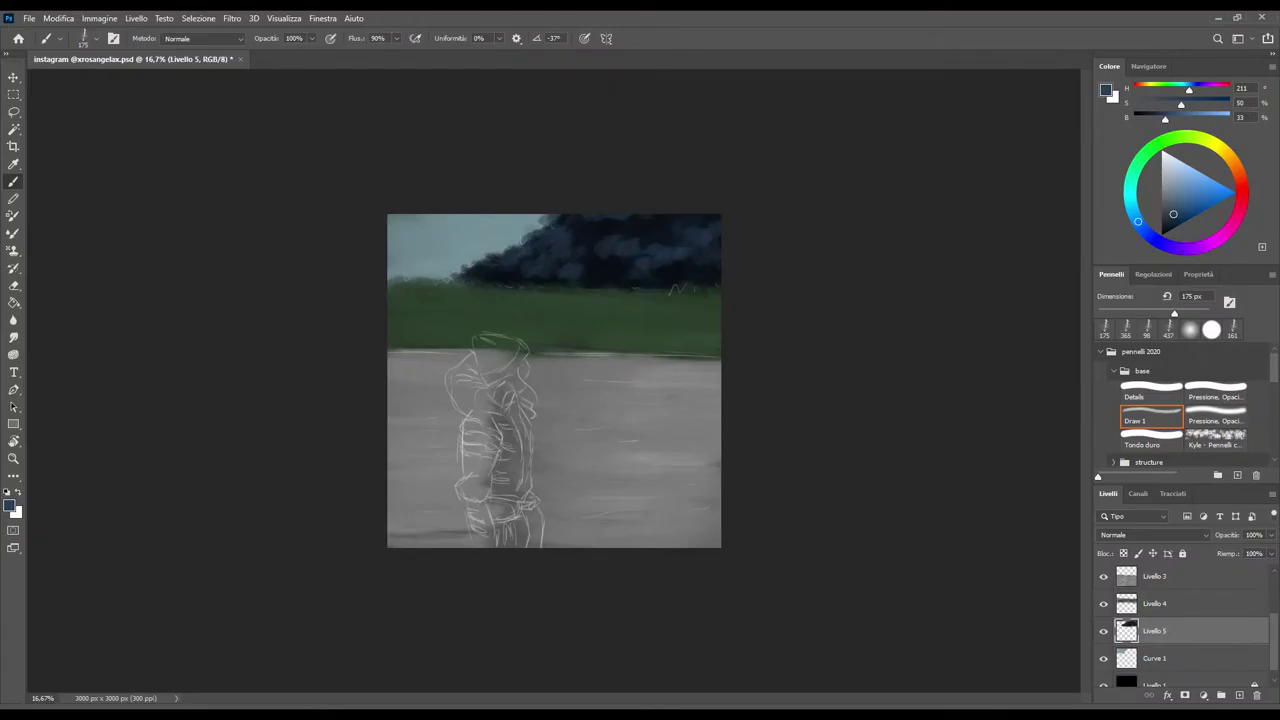
# Brighten the colour slightly and dab small highlight spots into the tree mass with a 102 px brush
pyautogui.moveTo(1173, 214); pyautogui.dragTo(1177, 206)
pyautogui.moveTo(1174, 313); pyautogui.dragTo(1153, 313)
pyautogui.click(507, 262)
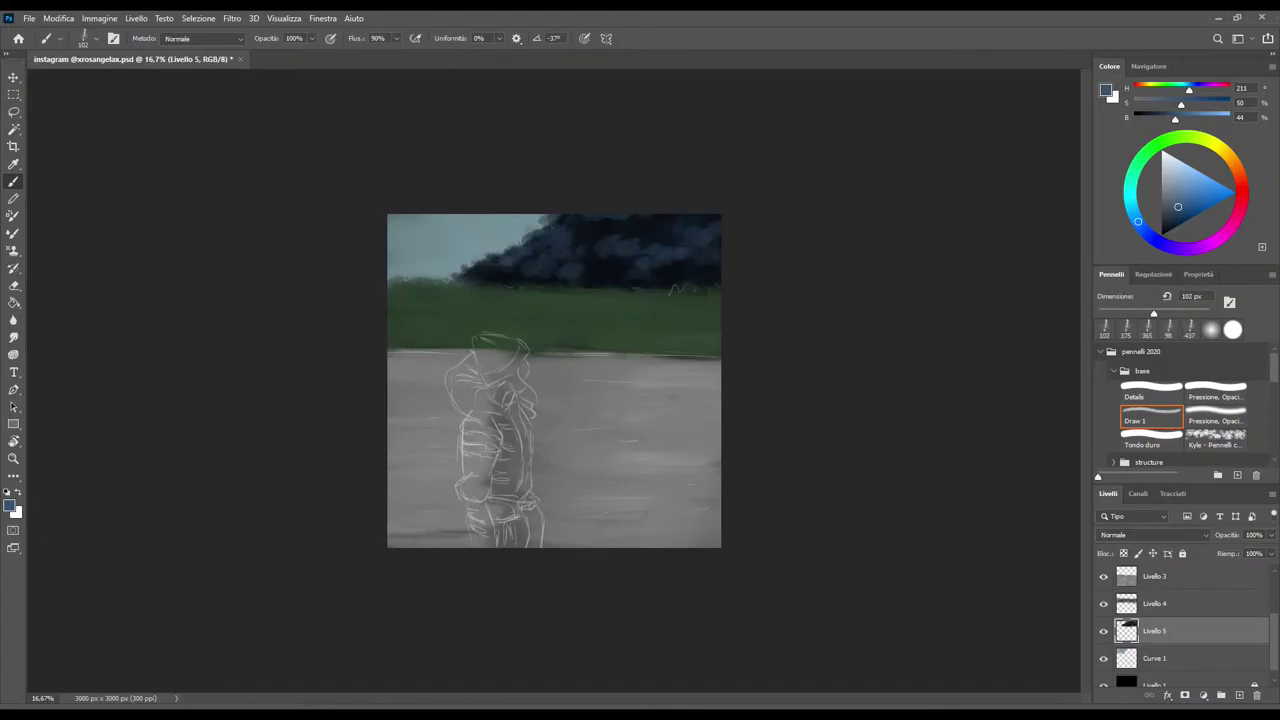
pyautogui.click(546, 259)
pyautogui.click(578, 251)
pyautogui.press('[')
pyautogui.press('[')
pyautogui.press('[')
pyautogui.click(599, 256)
pyautogui.click(609, 244)
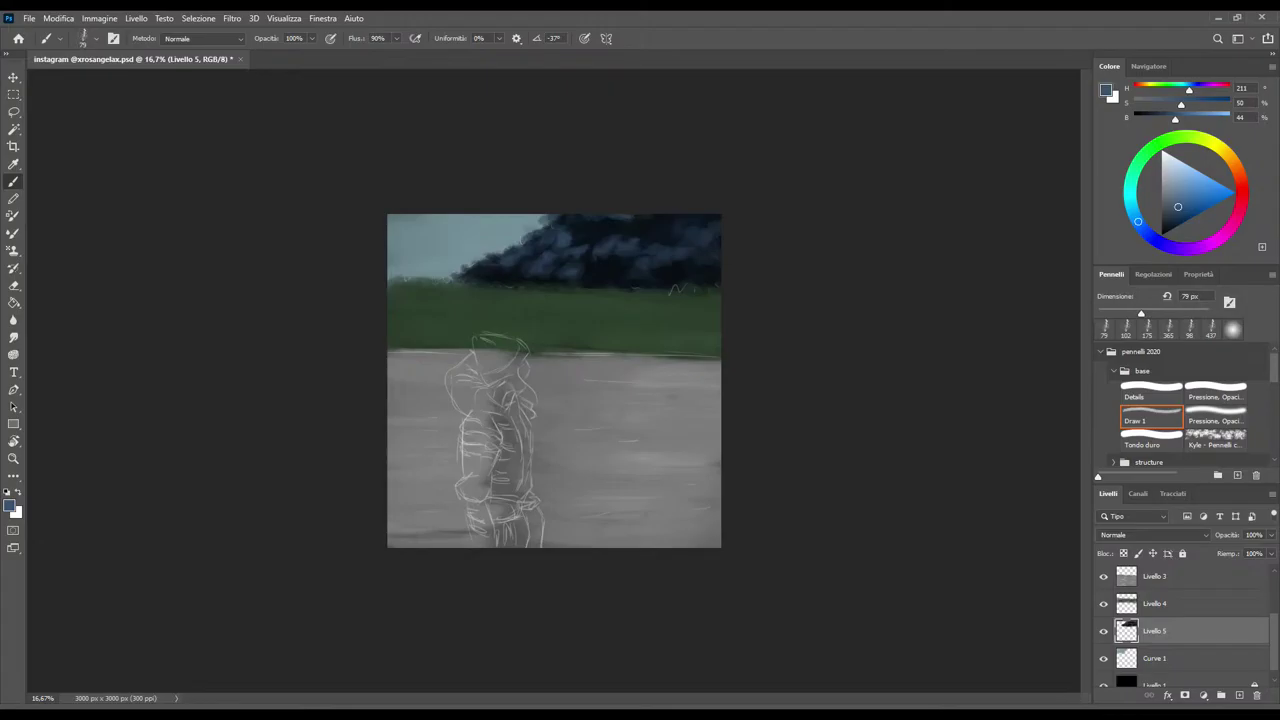
pyautogui.click(631, 274)
pyautogui.click(712, 228)
# Sample the grass green and set it to saturation 30 and a very dark brightness
pyautogui.write('126')
pyautogui.press('Tab')
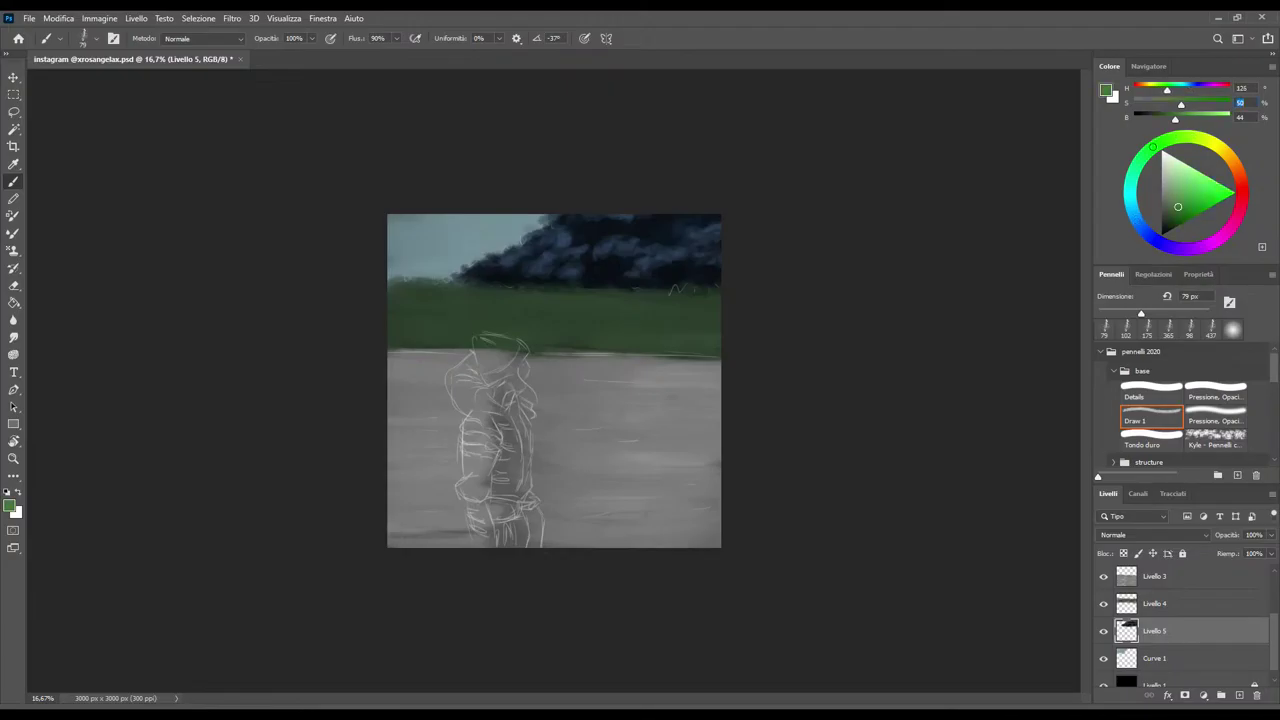
pyautogui.press('i')
pyautogui.click(640, 325)
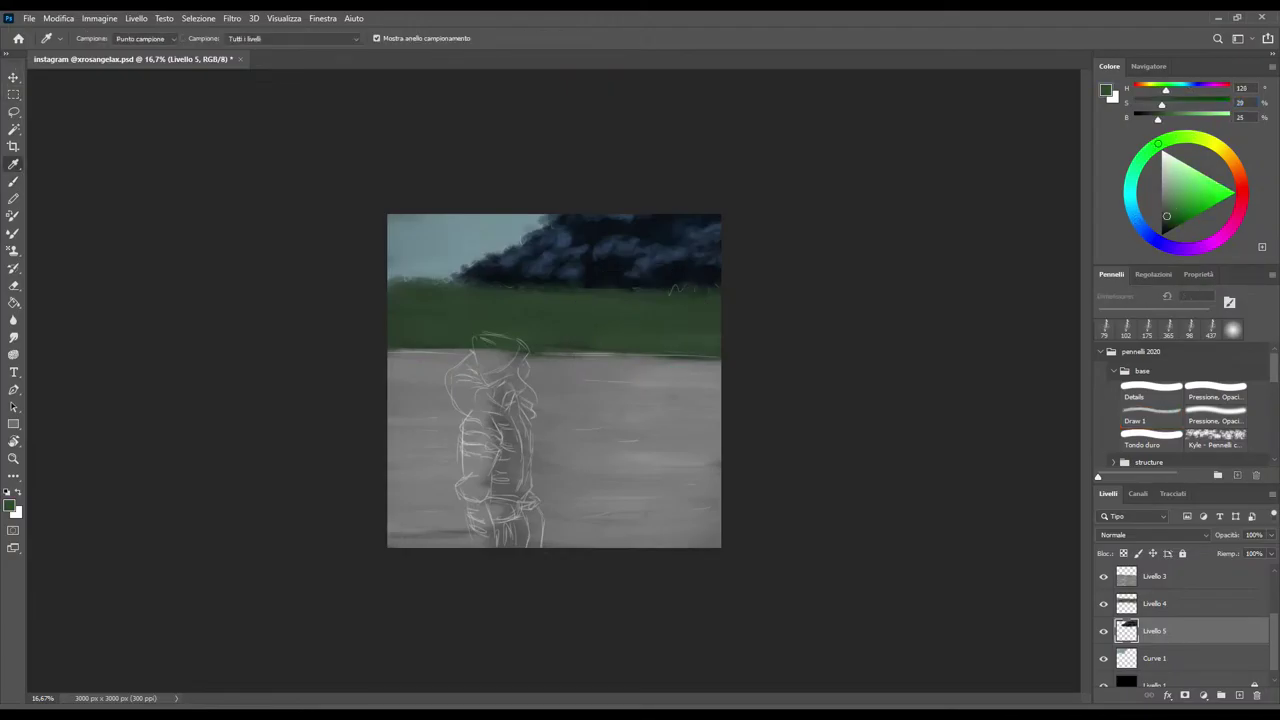
pyautogui.press('b')
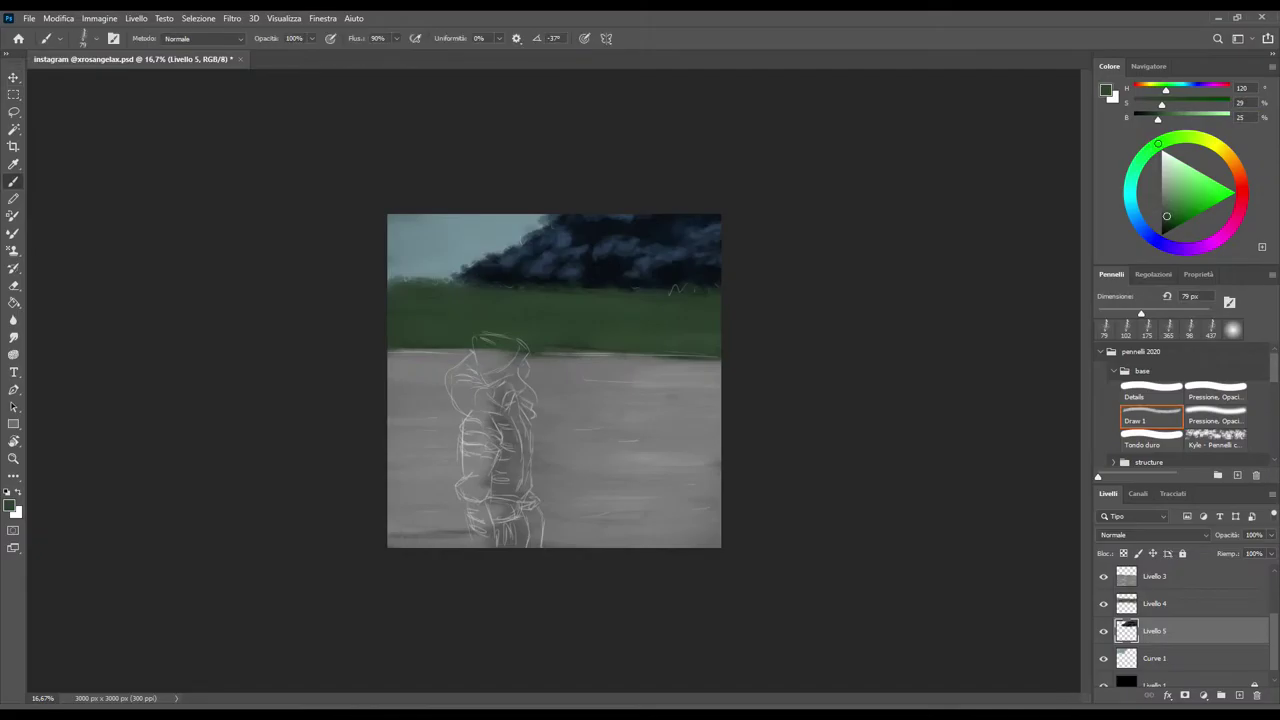
pyautogui.click(1240, 103)
pyautogui.write('30')
pyautogui.press('Return')
pyautogui.moveTo(1158, 117); pyautogui.dragTo(1148, 117)
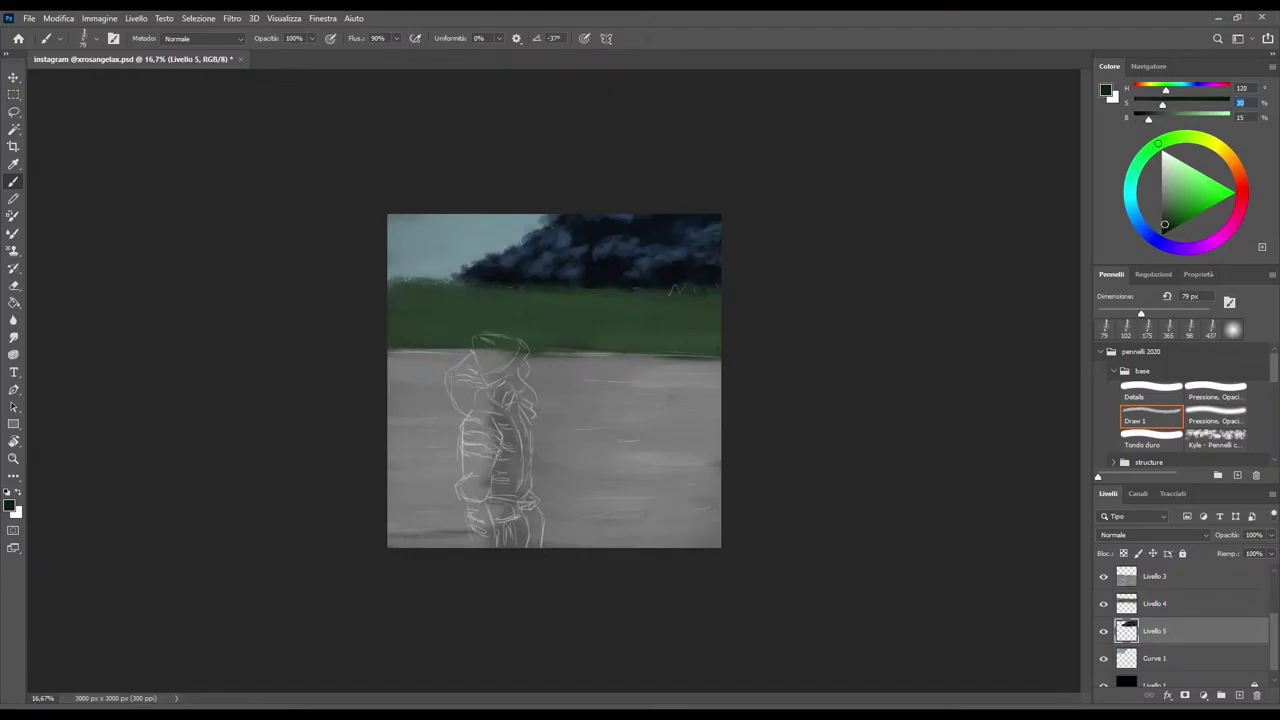
pyautogui.click(1155, 658)
# On Livello 4, paint dark green streaks across the reeds, then shrink the brush and darken further
pyautogui.click(1155, 603)
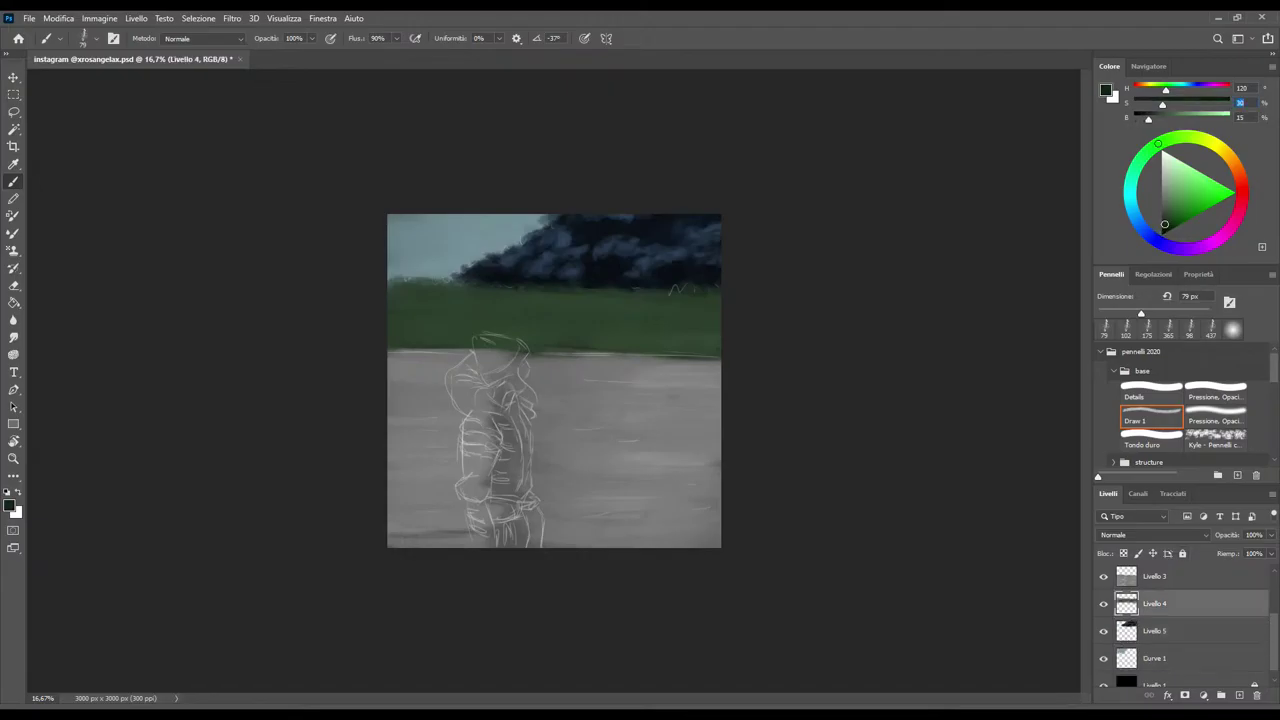
pyautogui.moveTo(1141, 313); pyautogui.dragTo(1187, 313)
pyautogui.moveTo(390, 334)
pyautogui.mouseDown()
pyautogui.moveTo(446, 310)
pyautogui.moveTo(464, 344)
pyautogui.moveTo(506, 322)
pyautogui.moveTo(540, 342)
pyautogui.moveTo(564, 326)
pyautogui.moveTo(590, 338)
pyautogui.moveTo(604, 308)
pyautogui.moveTo(640, 302)
pyautogui.moveTo(645, 351)
pyautogui.moveTo(680, 310)
pyautogui.moveTo(702, 334)
pyautogui.moveTo(720, 320)
pyautogui.mouseUp()
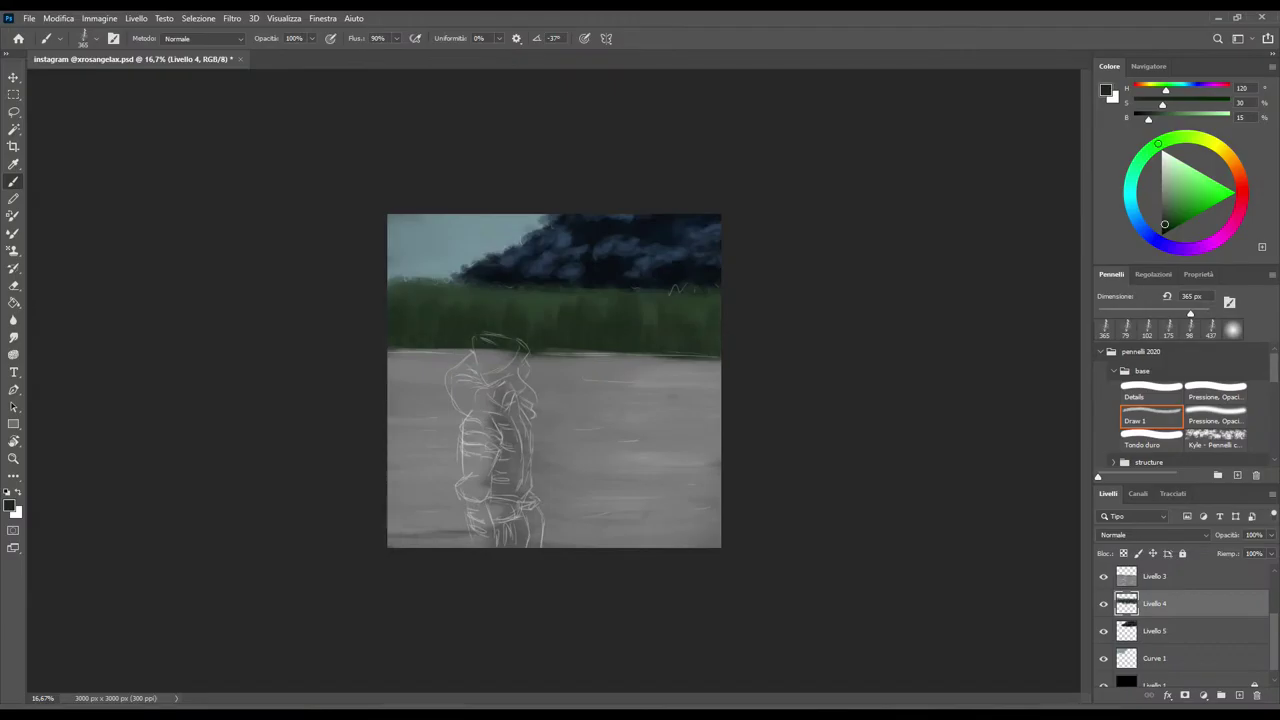
pyautogui.moveTo(702, 328); pyautogui.dragTo(706, 316)
pyautogui.moveTo(1164, 224); pyautogui.dragTo(1164, 226)
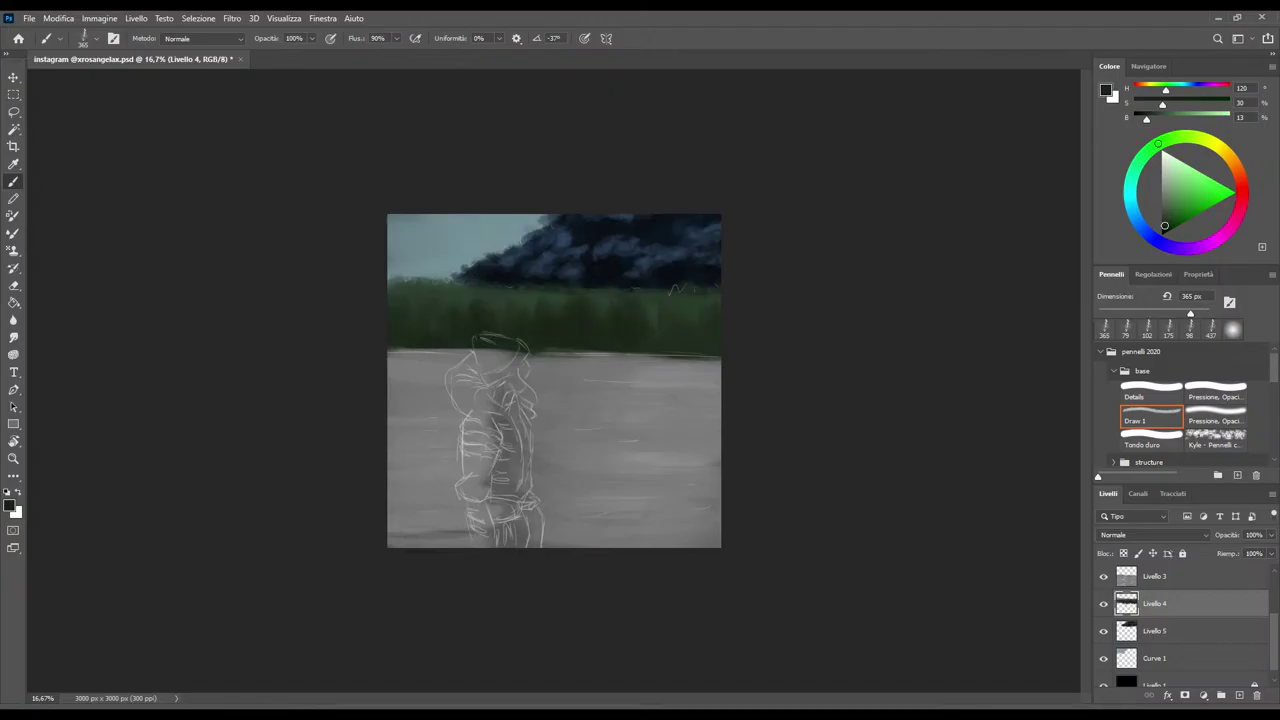
pyautogui.moveTo(1190, 313); pyautogui.dragTo(1180, 313)
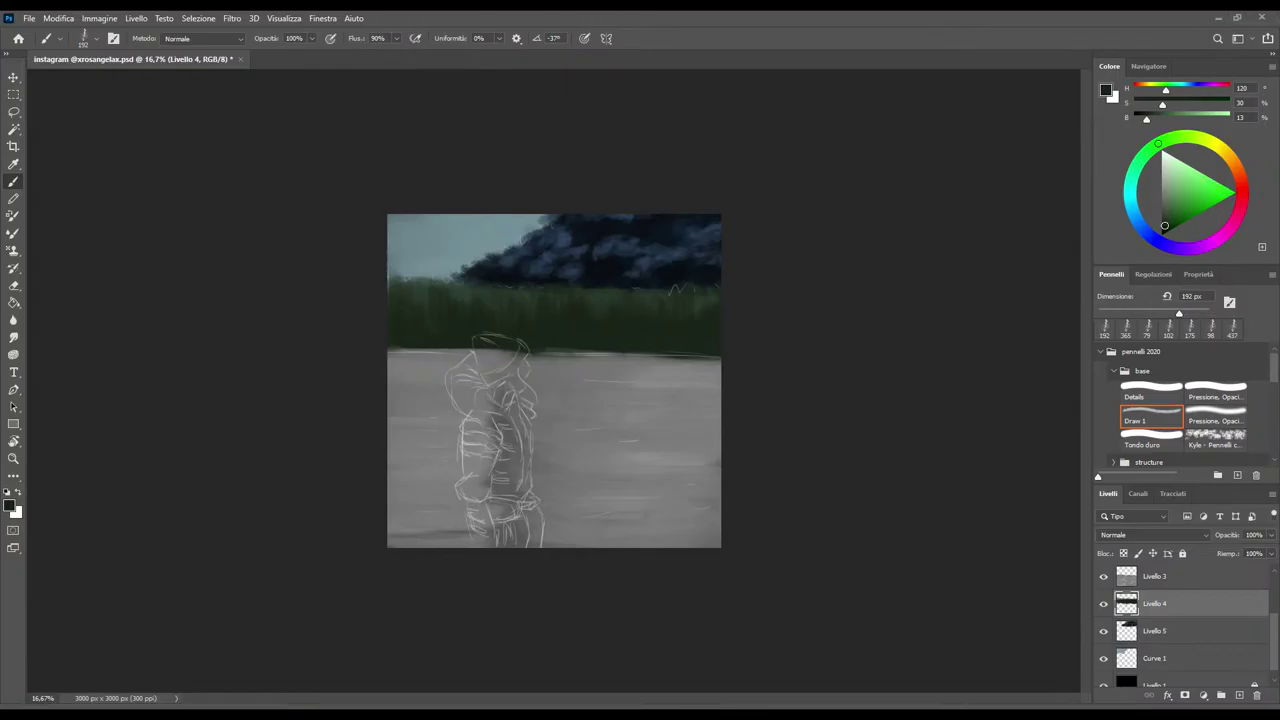
pyautogui.press('[')
pyautogui.press('[')
pyautogui.press('[')
pyautogui.press('[')
pyautogui.press('[')
pyautogui.press('[')
pyautogui.press('[')
pyautogui.press('[')
pyautogui.moveTo(1164, 225); pyautogui.dragTo(1163, 230)
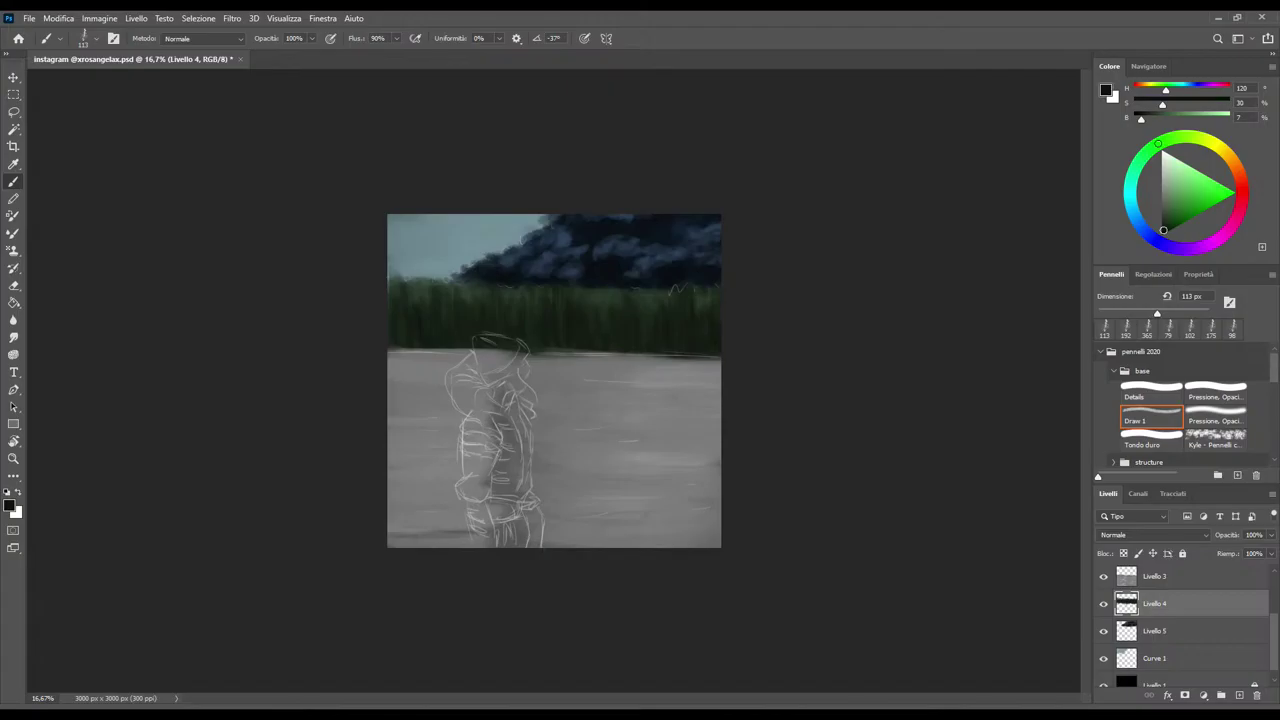
# Sample a dark green from the reeds, set the brush to 159 px, then eyedrop dark blue from the trees
pyautogui.keyDown('alt'); pyautogui.click(425, 296); pyautogui.keyUp('alt')
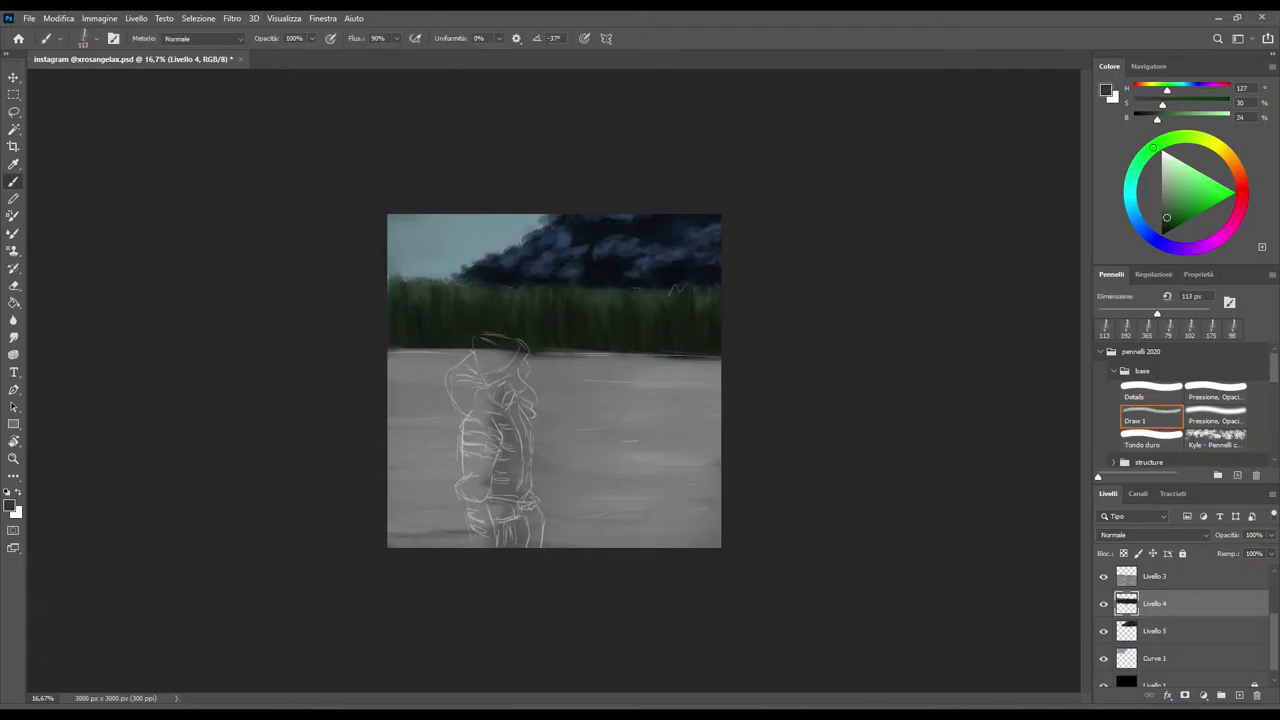
pyautogui.moveTo(1157, 313); pyautogui.dragTo(1170, 313)
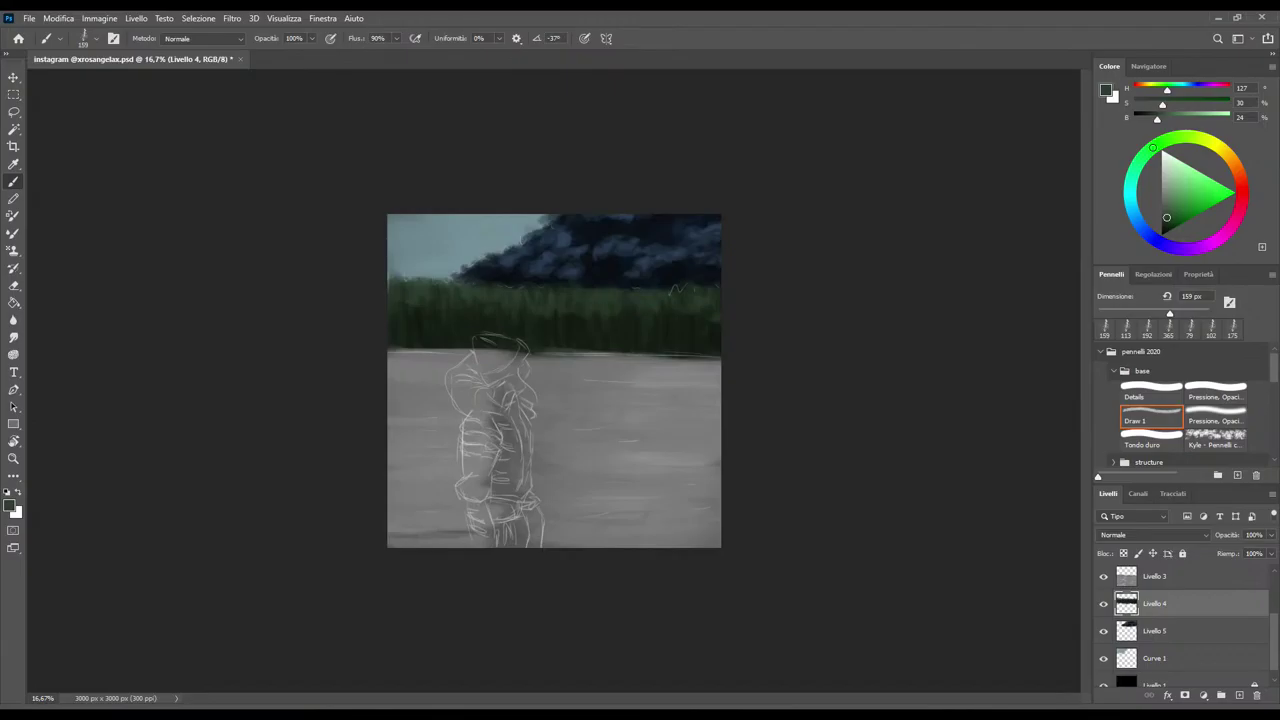
pyautogui.press('i')
pyautogui.click(620, 250)
# With a sampled dark blue, paint a dark line along the horizon on Livello 3
pyautogui.click(1151, 412)
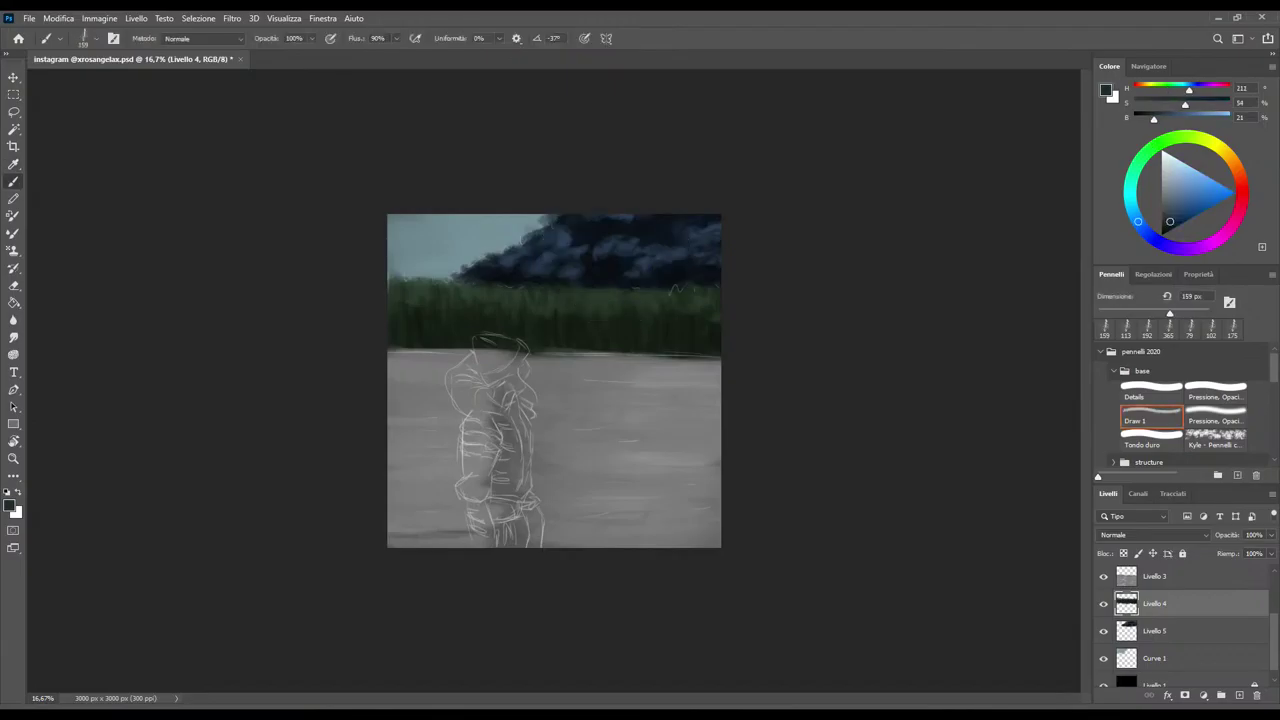
pyautogui.click(1155, 577)
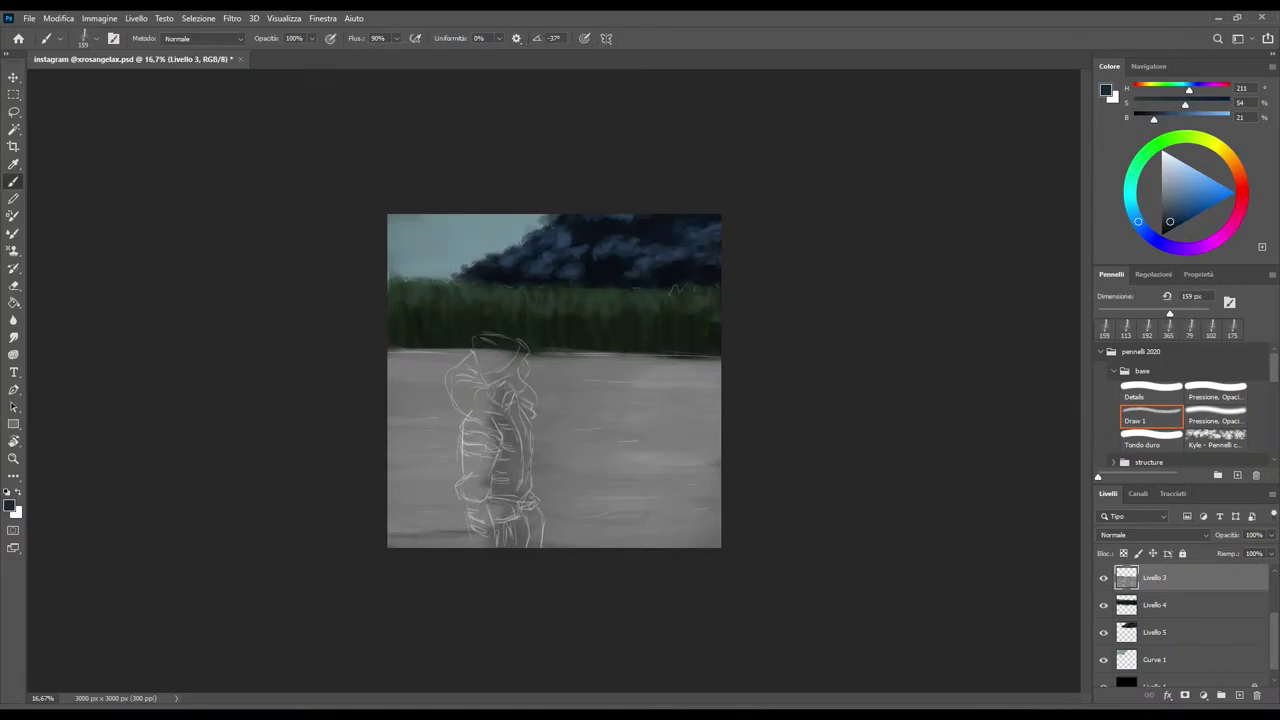
pyautogui.moveTo(460, 352); pyautogui.dragTo(390, 352)
pyautogui.moveTo(528, 356); pyautogui.dragTo(720, 358)
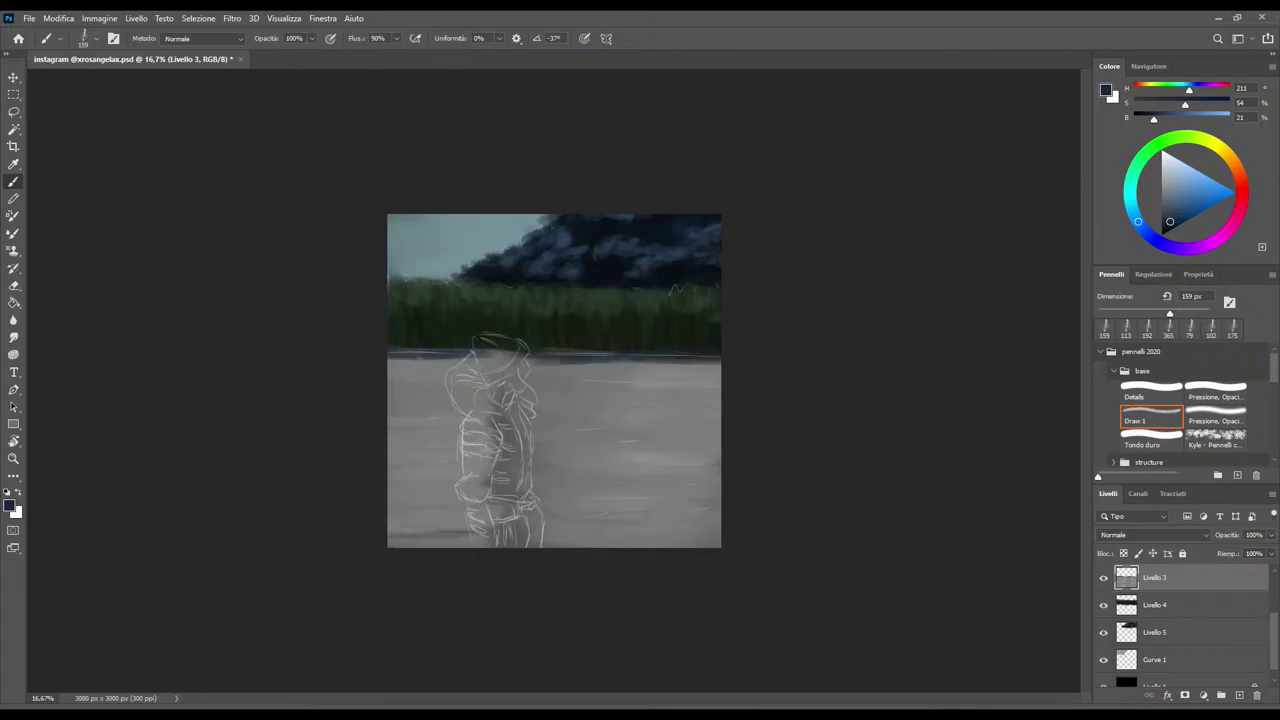
# Dab dark blue-grey shadow patches across the lower ground, from the left edge to the right
pyautogui.press(']')
pyautogui.press(']')
pyautogui.press(']')
pyautogui.moveTo(398, 526); pyautogui.dragTo(458, 526)
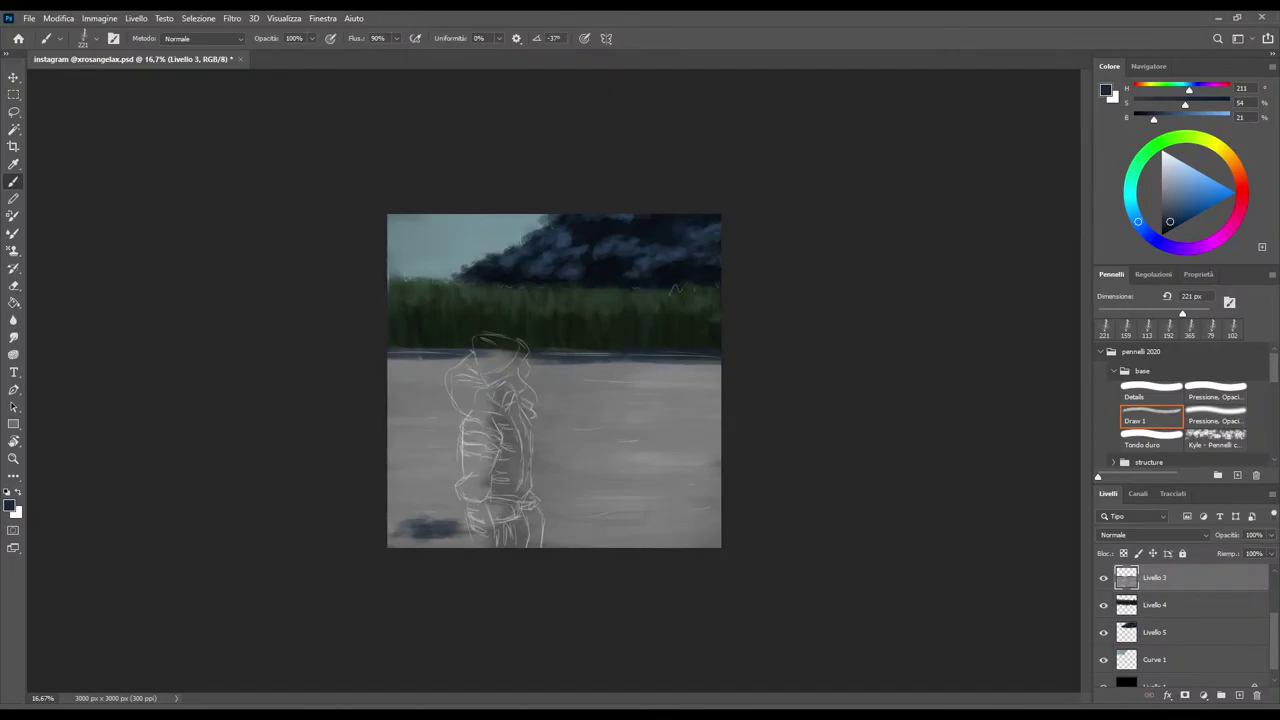
pyautogui.press('[')
pyautogui.press('[')
pyautogui.press('[')
pyautogui.moveTo(568, 525)
pyautogui.mouseDown()
pyautogui.moveTo(618, 528)
pyautogui.moveTo(592, 504)
pyautogui.moveTo(660, 520)
pyautogui.moveTo(644, 504)
pyautogui.mouseUp()
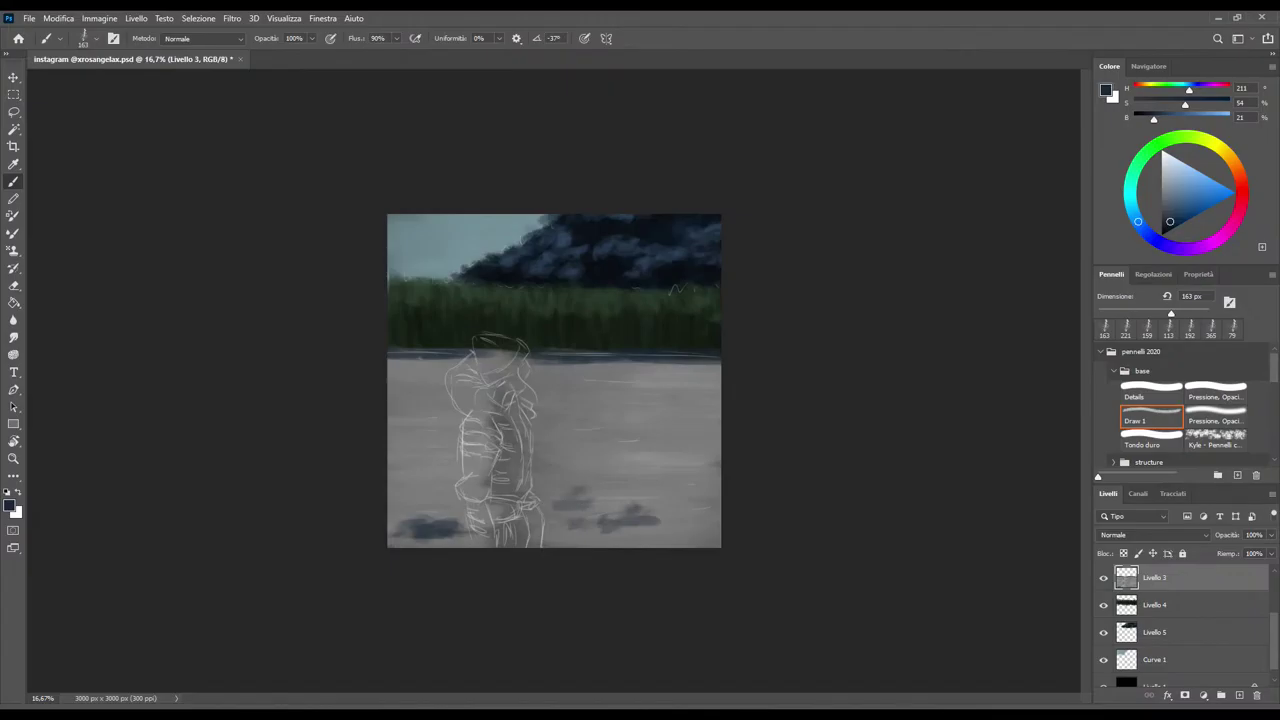
pyautogui.moveTo(574, 466)
pyautogui.mouseDown()
pyautogui.moveTo(614, 468)
pyautogui.moveTo(638, 490)
pyautogui.mouseUp()
pyautogui.moveTo(606, 480); pyautogui.dragTo(658, 474)
pyautogui.moveTo(680, 490); pyautogui.dragTo(718, 514)
pyautogui.moveTo(664, 530)
pyautogui.mouseDown()
pyautogui.moveTo(700, 528)
pyautogui.moveTo(690, 536)
pyautogui.mouseUp()
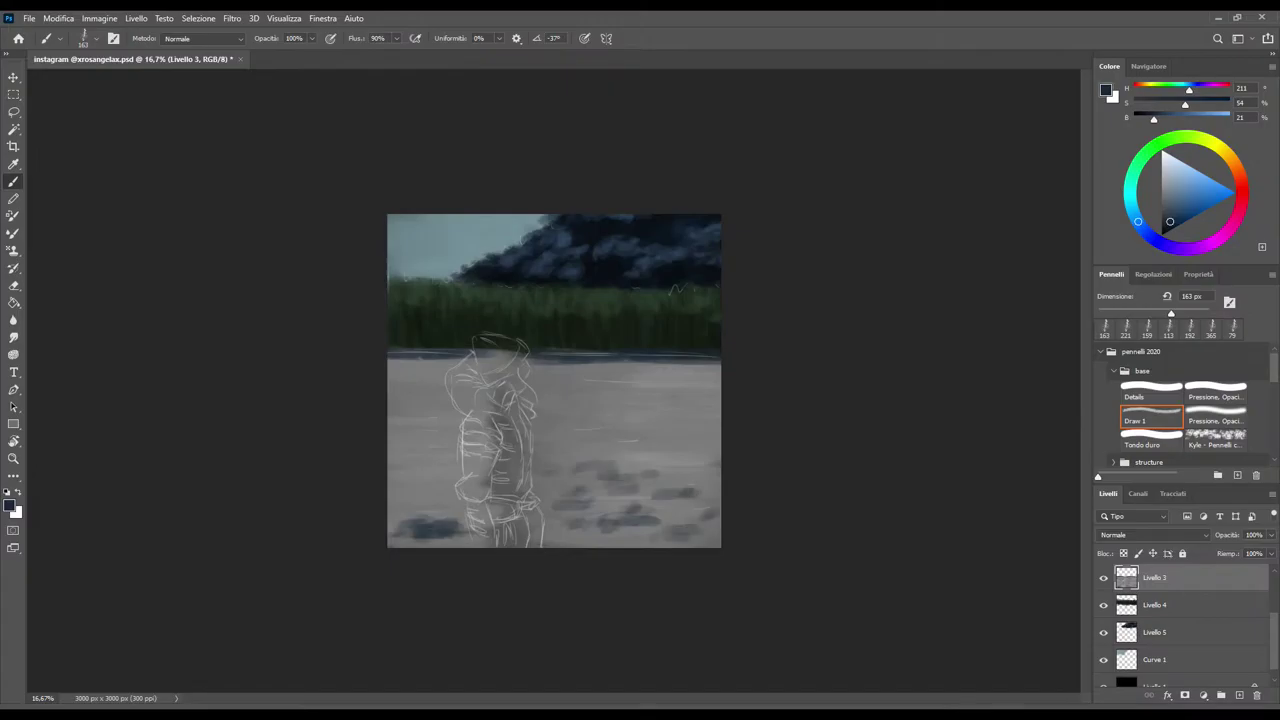
pyautogui.moveTo(420, 488); pyautogui.dragTo(402, 492)
pyautogui.moveTo(408, 500); pyautogui.dragTo(392, 504)
pyautogui.scroll(3, 1185, 625)
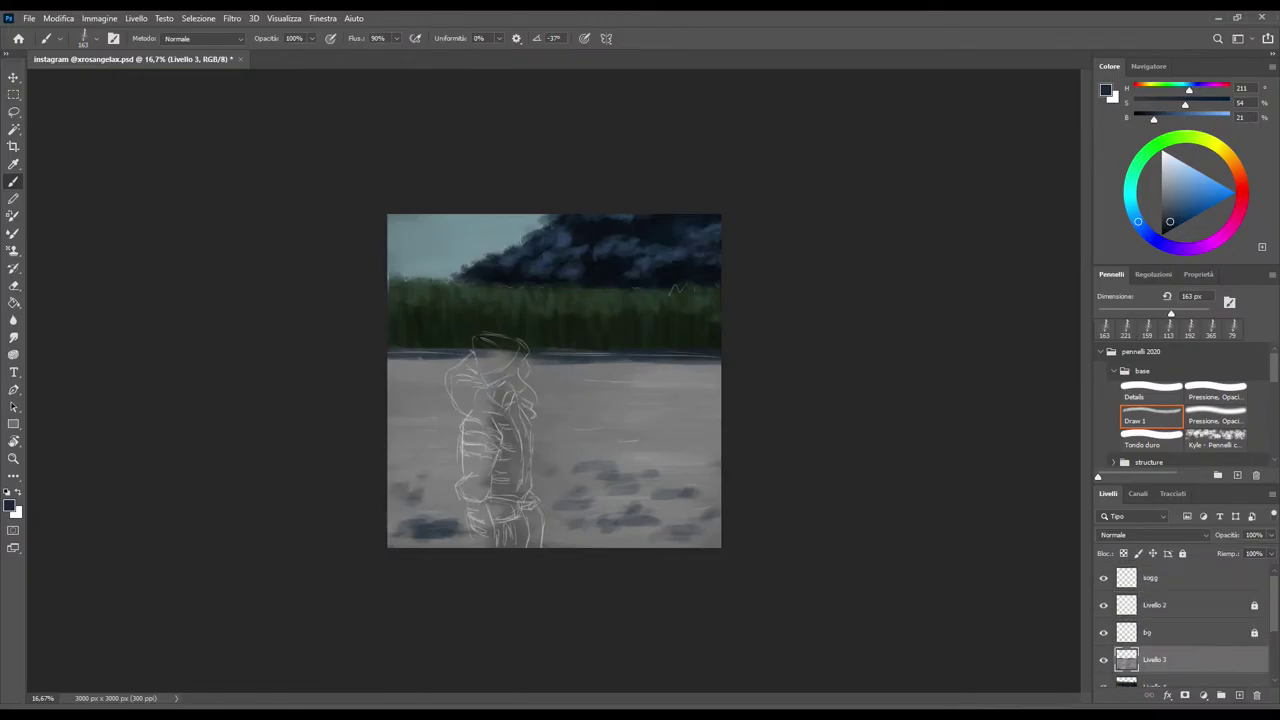
# Add a new layer above Livello 2 and set the colour to muted red, H 356 S 50 B 50
pyautogui.click(1155, 605)
pyautogui.click(1238, 695)
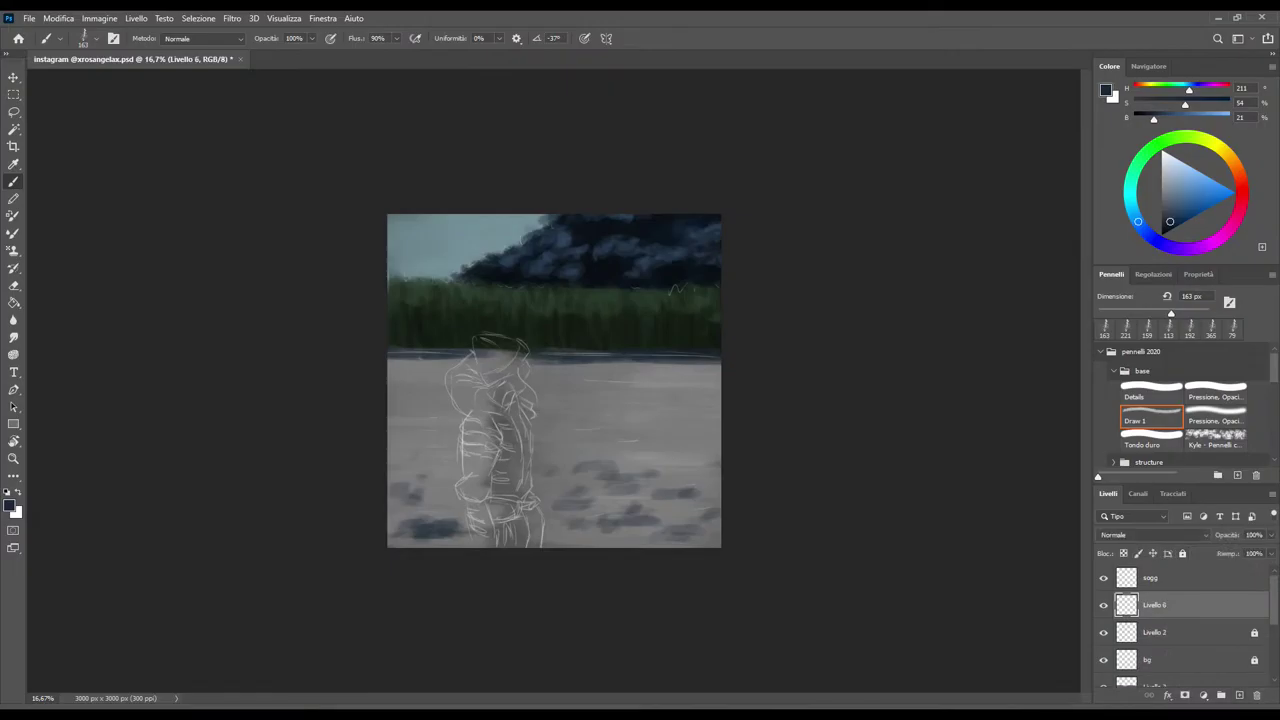
pyautogui.moveTo(1189, 88); pyautogui.dragTo(1134, 88)
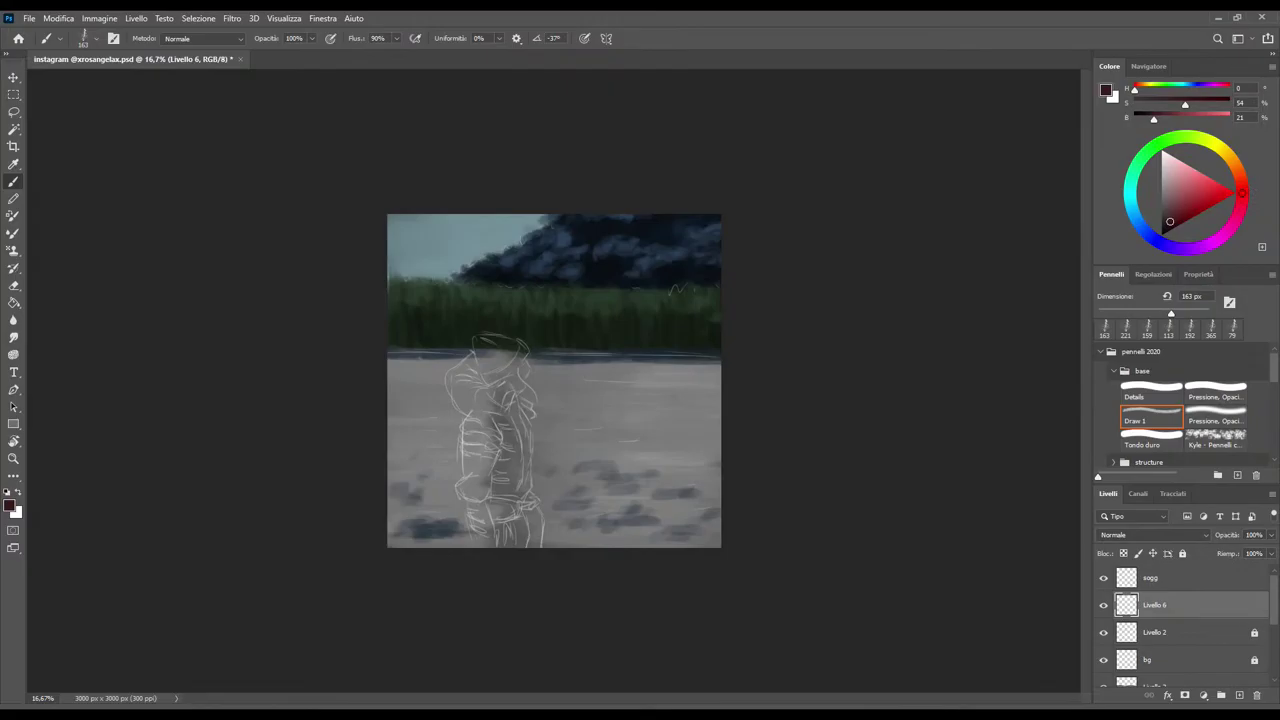
pyautogui.click(1240, 102)
pyautogui.write('50')
pyautogui.moveTo(1241, 178); pyautogui.dragTo(1243, 196)
pyautogui.press('Tab')
pyautogui.write('50')
pyautogui.press('Return')
# Paint the red base over the figure's hood, jacket, arm and legs
pyautogui.moveTo(482, 360)
pyautogui.mouseDown()
pyautogui.moveTo(458, 373)
pyautogui.moveTo(458, 390)
pyautogui.moveTo(482, 414)
pyautogui.moveTo(490, 396)
pyautogui.mouseUp()
pyautogui.moveTo(484, 407)
pyautogui.mouseDown()
pyautogui.moveTo(510, 416)
pyautogui.moveTo(470, 436)
pyautogui.moveTo(468, 474)
pyautogui.moveTo(480, 474)
pyautogui.mouseUp()
pyautogui.moveTo(486, 430)
pyautogui.mouseDown()
pyautogui.moveTo(480, 472)
pyautogui.moveTo(496, 462)
pyautogui.moveTo(470, 480)
pyautogui.moveTo(484, 504)
pyautogui.mouseUp()
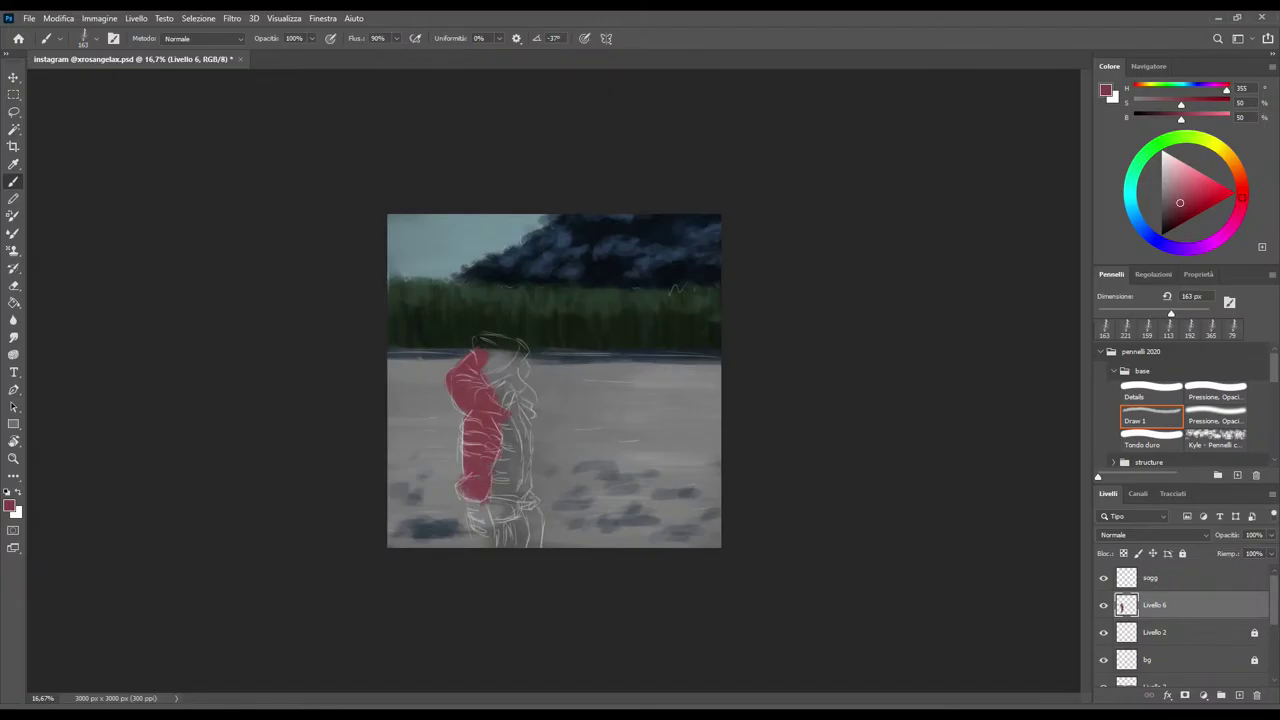
pyautogui.moveTo(476, 506)
pyautogui.mouseDown()
pyautogui.moveTo(482, 546)
pyautogui.moveTo(492, 528)
pyautogui.mouseUp()
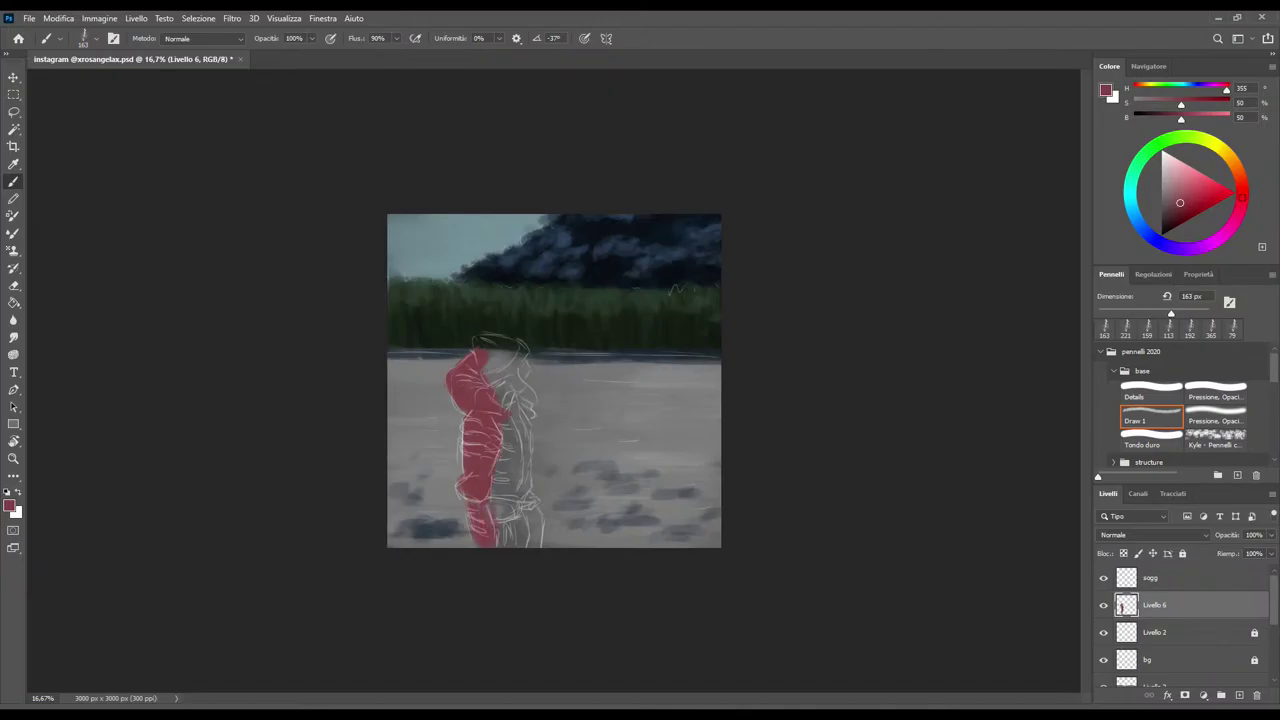
pyautogui.moveTo(526, 518)
pyautogui.mouseDown()
pyautogui.moveTo(532, 546)
pyautogui.moveTo(538, 514)
pyautogui.moveTo(540, 544)
pyautogui.moveTo(541, 530)
pyautogui.mouseUp()
# Clean the jacket edges with a 75 px eraser and brush, then choose a green and add a new layer
pyautogui.press('e')
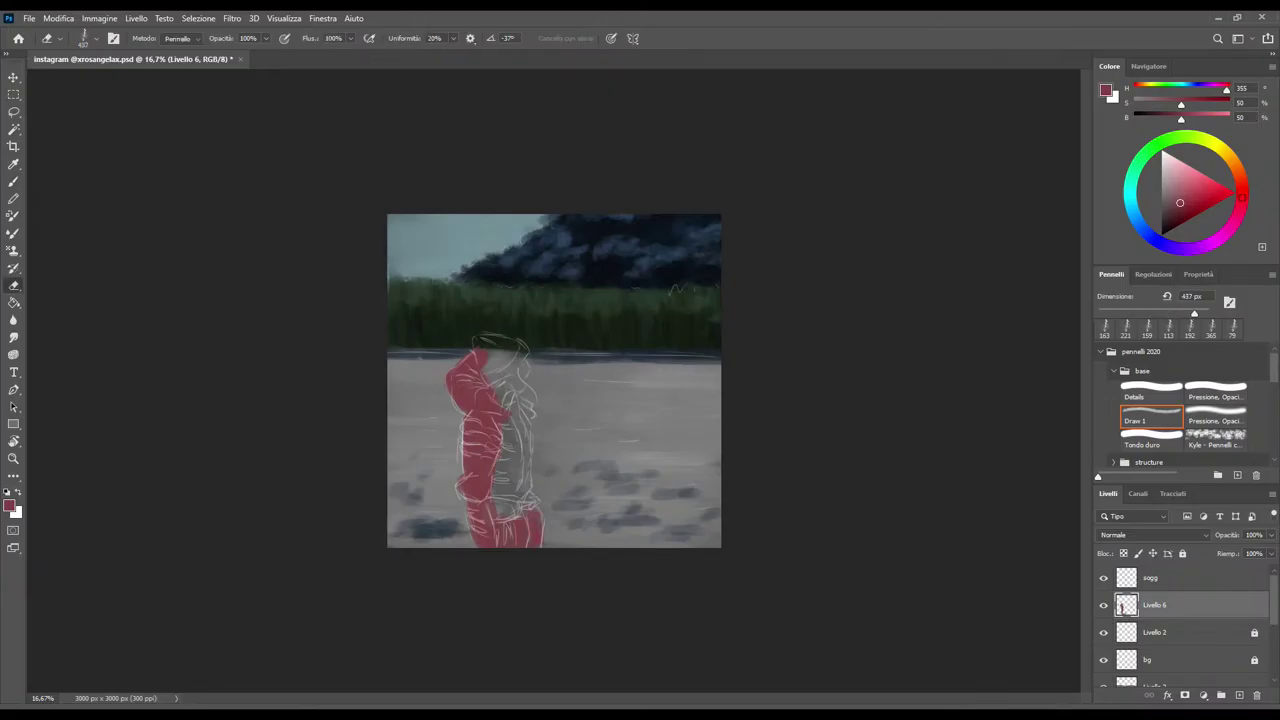
pyautogui.press('[')
pyautogui.press('[')
pyautogui.press('[')
pyautogui.press('b')
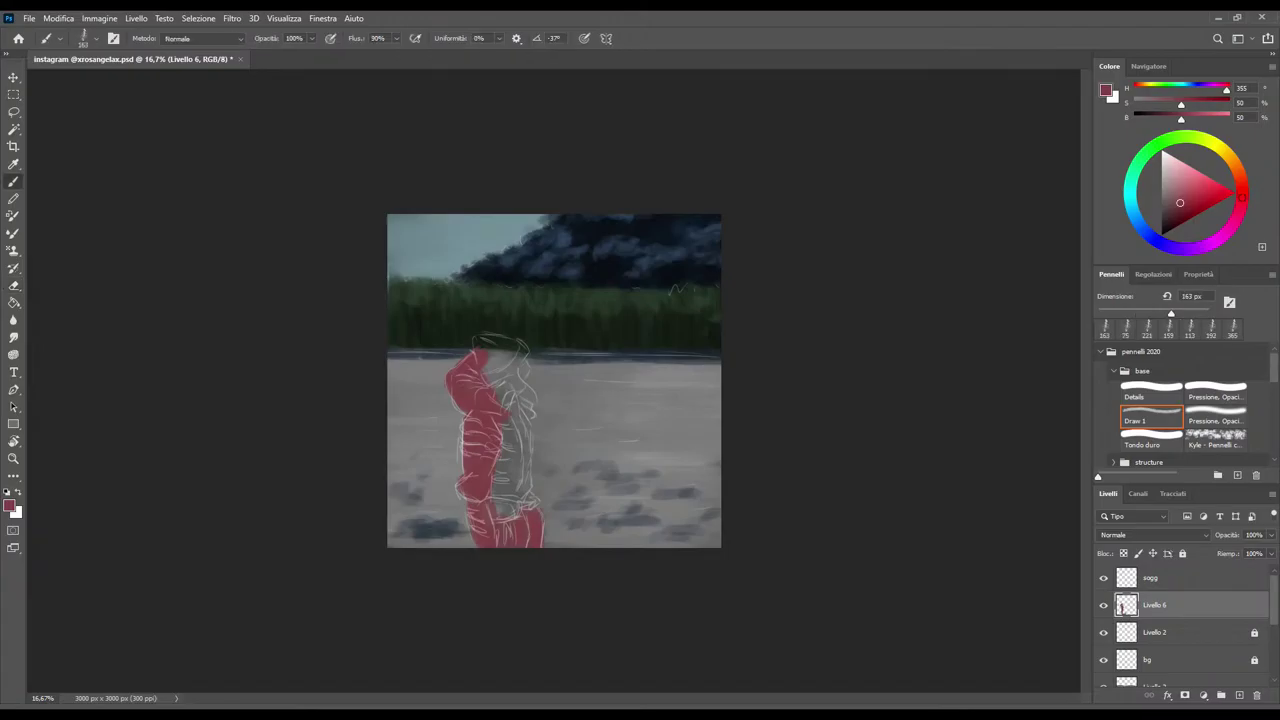
pyautogui.press('e')
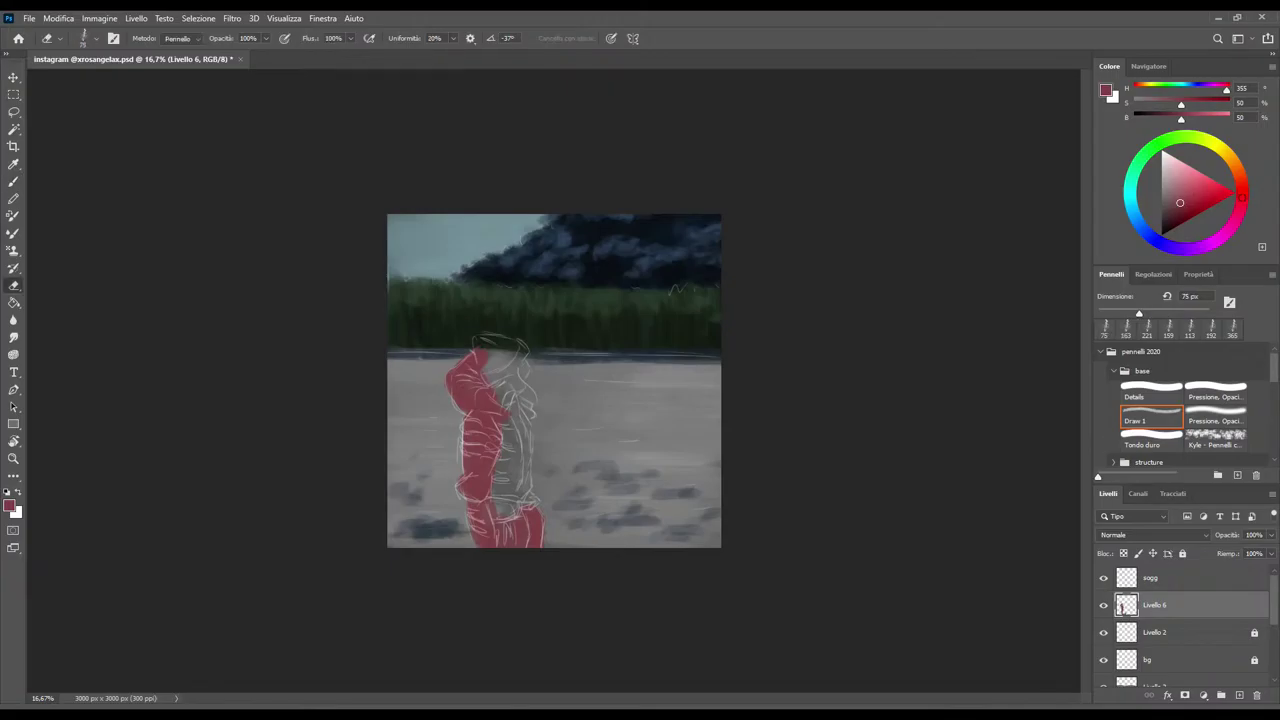
pyautogui.press('b')
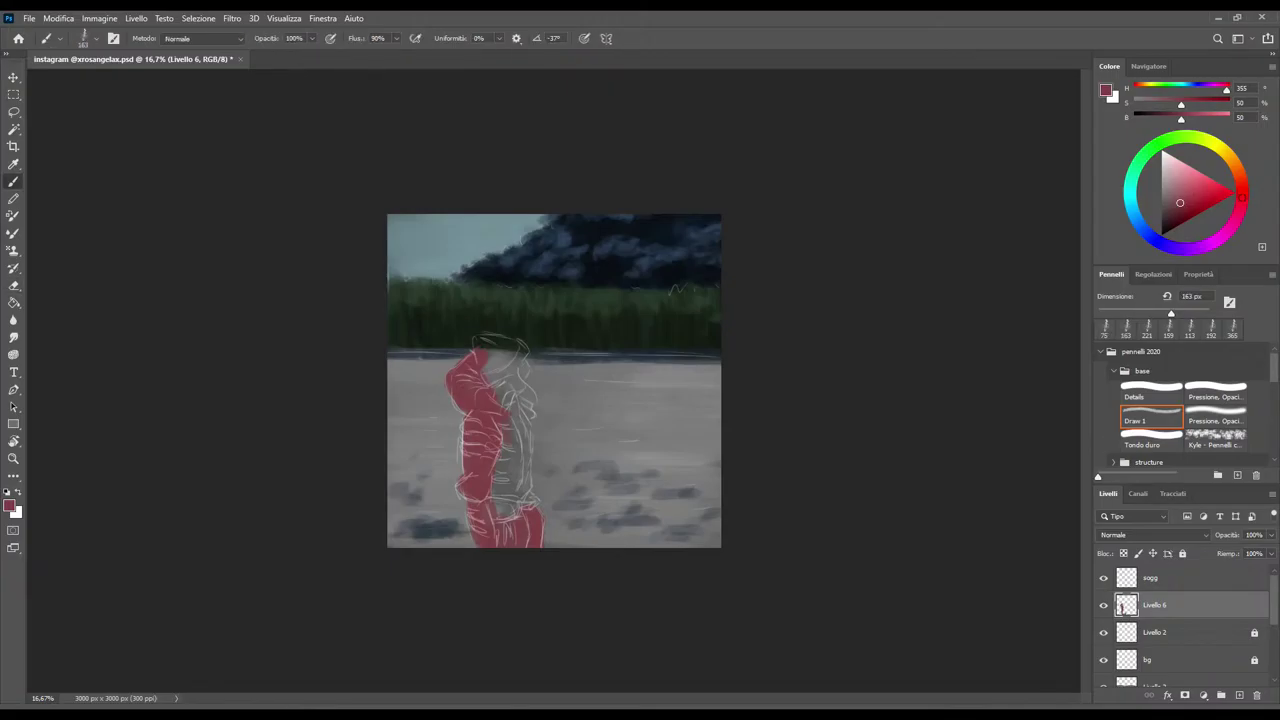
pyautogui.moveTo(527, 430); pyautogui.dragTo(526, 495)
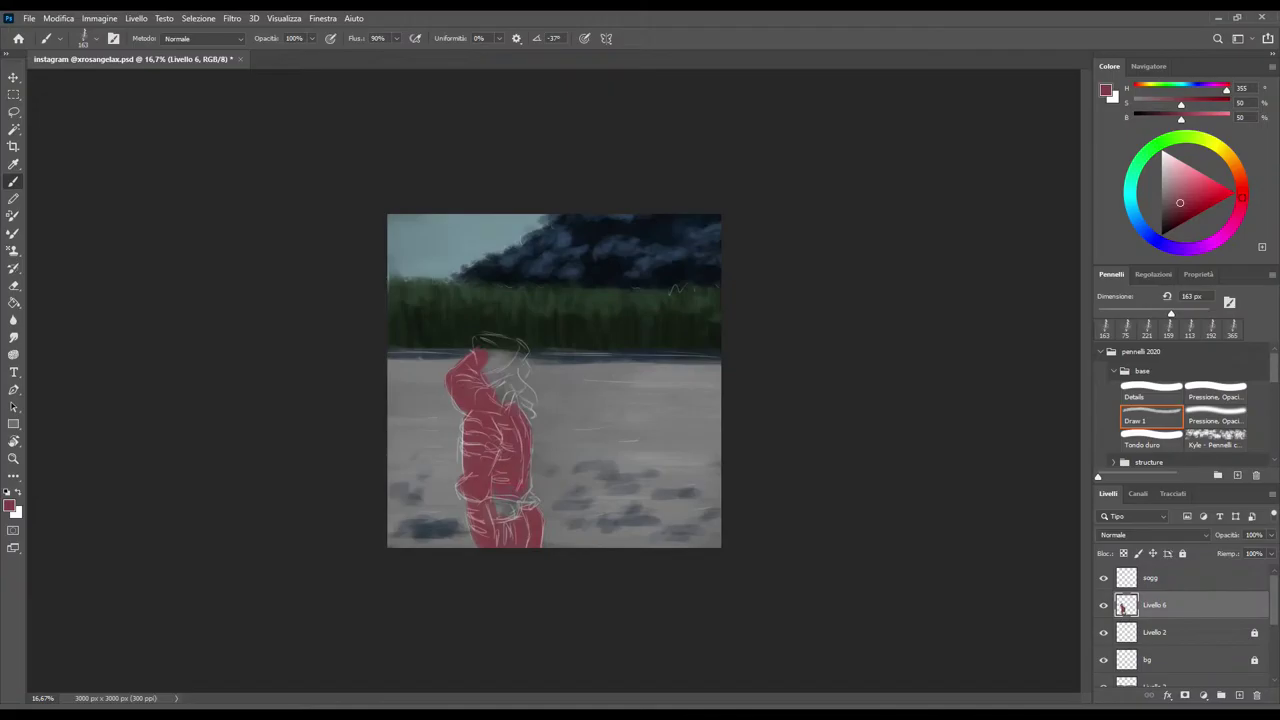
pyautogui.press('e')
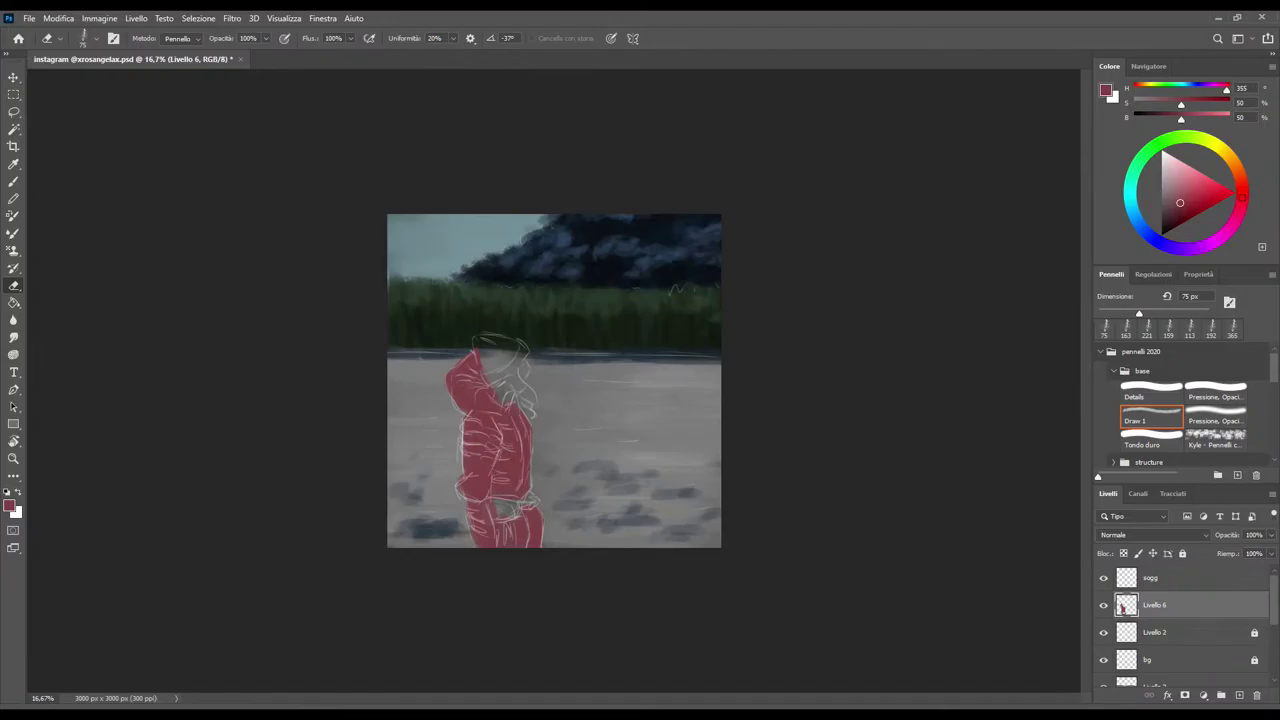
pyautogui.keyDown('alt'); pyautogui.click(490, 440); pyautogui.keyUp('alt')
pyautogui.click(1140, 160)
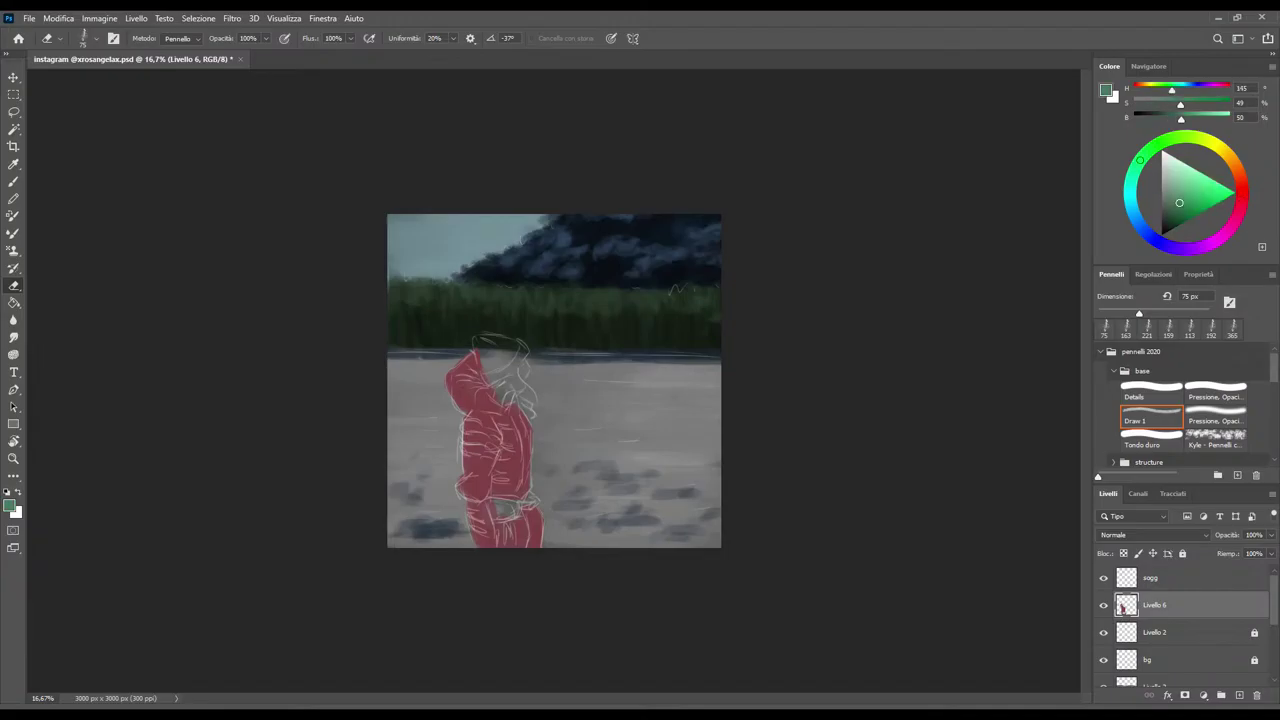
pyautogui.hotkey('ctrl', 'shift', 'alt', 'n')
# Paint a green beanie over the top of the figure's head on Livello 7, tidying its edges
pyautogui.press('b')
pyautogui.moveTo(480, 356)
pyautogui.mouseDown()
pyautogui.moveTo(482, 338)
pyautogui.moveTo(510, 342)
pyautogui.mouseUp()
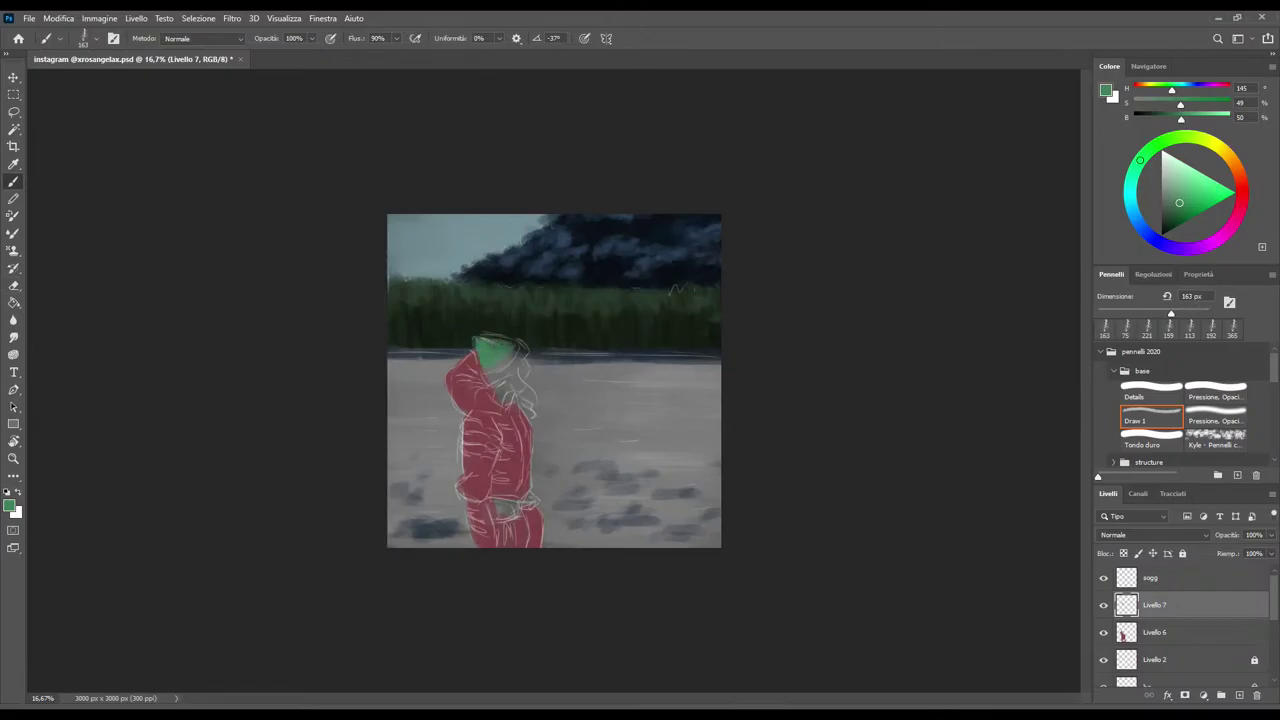
pyautogui.click(521, 350)
pyautogui.moveTo(521, 350); pyautogui.dragTo(480, 340)
pyautogui.click(516, 357)
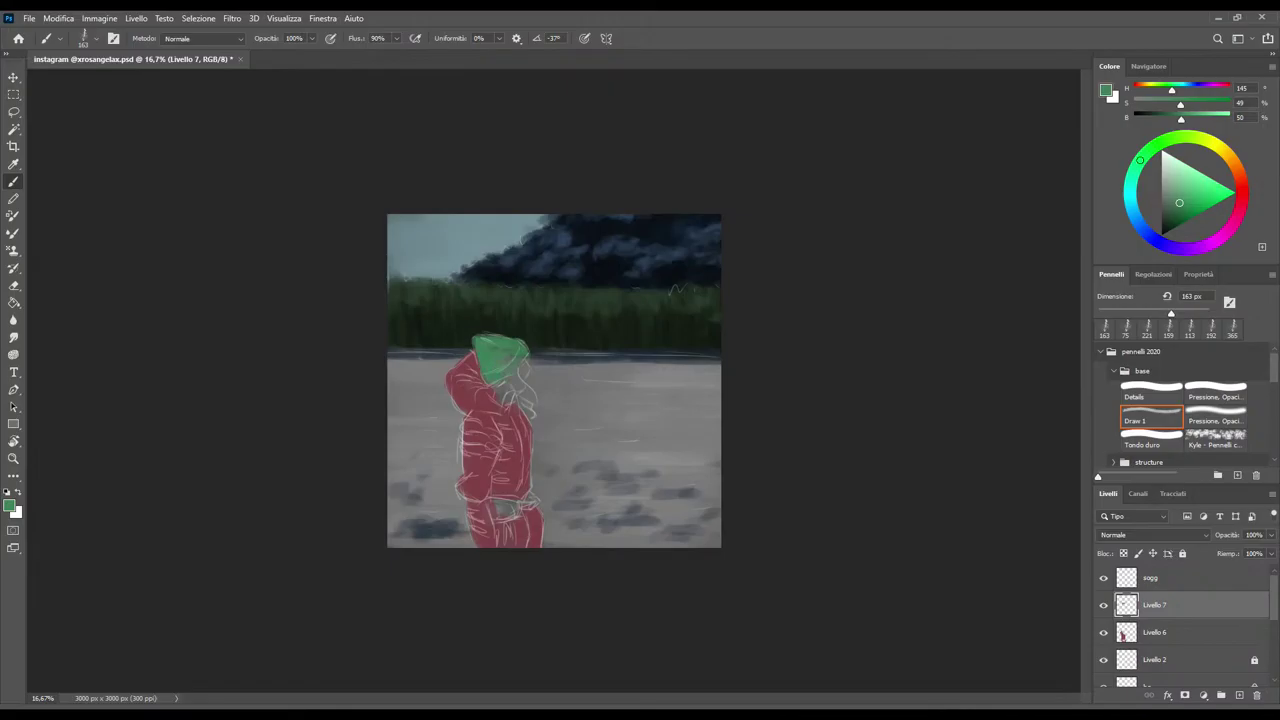
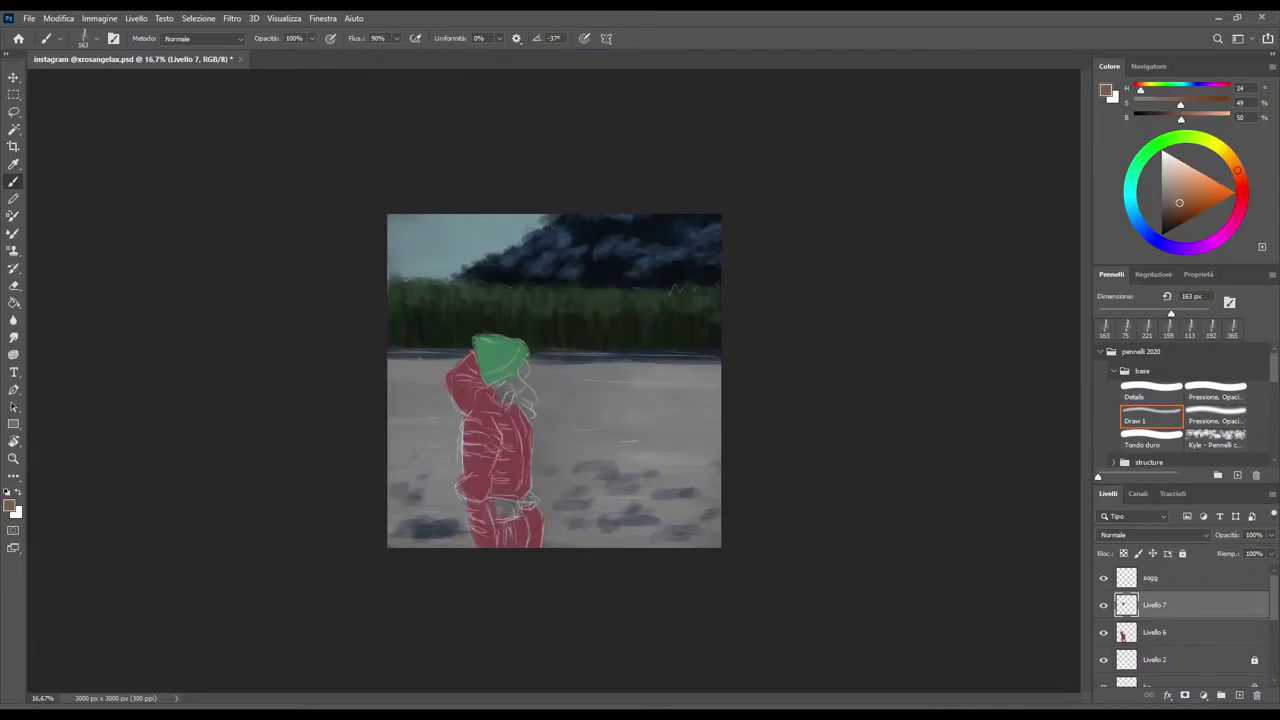
# On Livello 8, paint pale grey-beige hair strands beside the green hat
pyautogui.click(1160, 659)
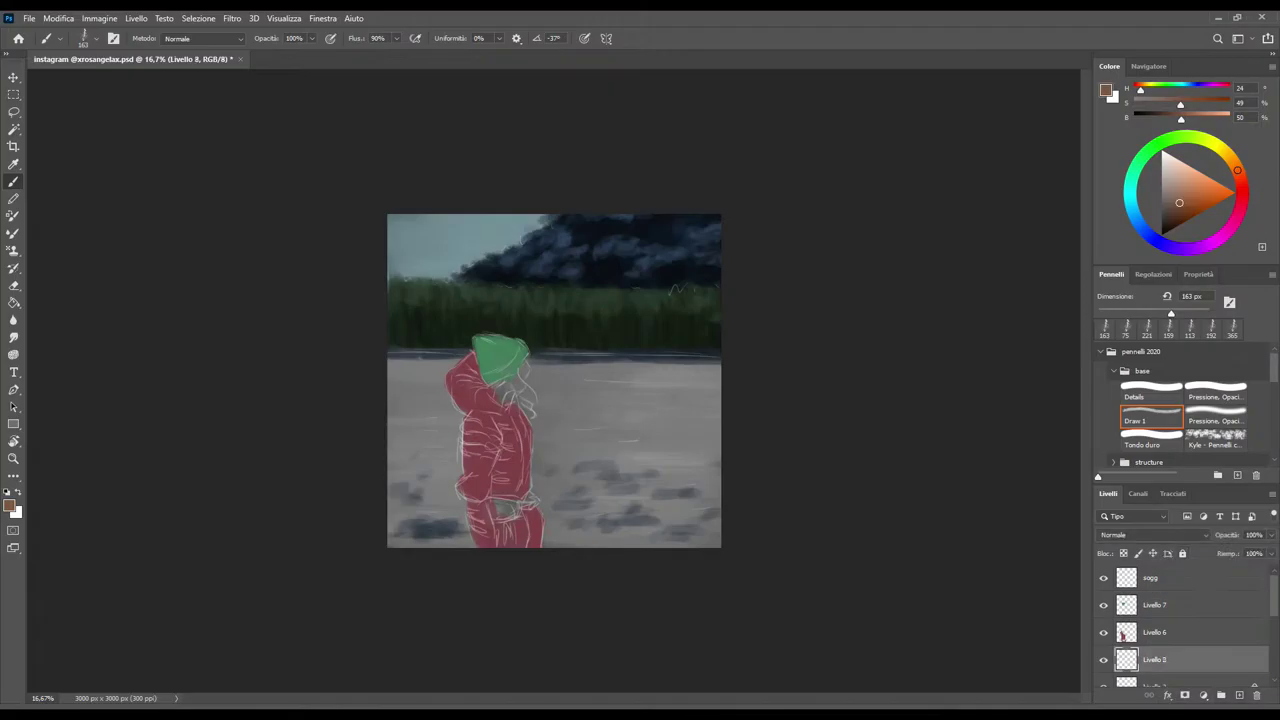
pyautogui.click(1181, 185)
pyautogui.moveTo(1181, 185); pyautogui.dragTo(1171, 179)
pyautogui.moveTo(526, 370)
pyautogui.mouseDown()
pyautogui.moveTo(492, 404)
pyautogui.moveTo(514, 398)
pyautogui.mouseUp()
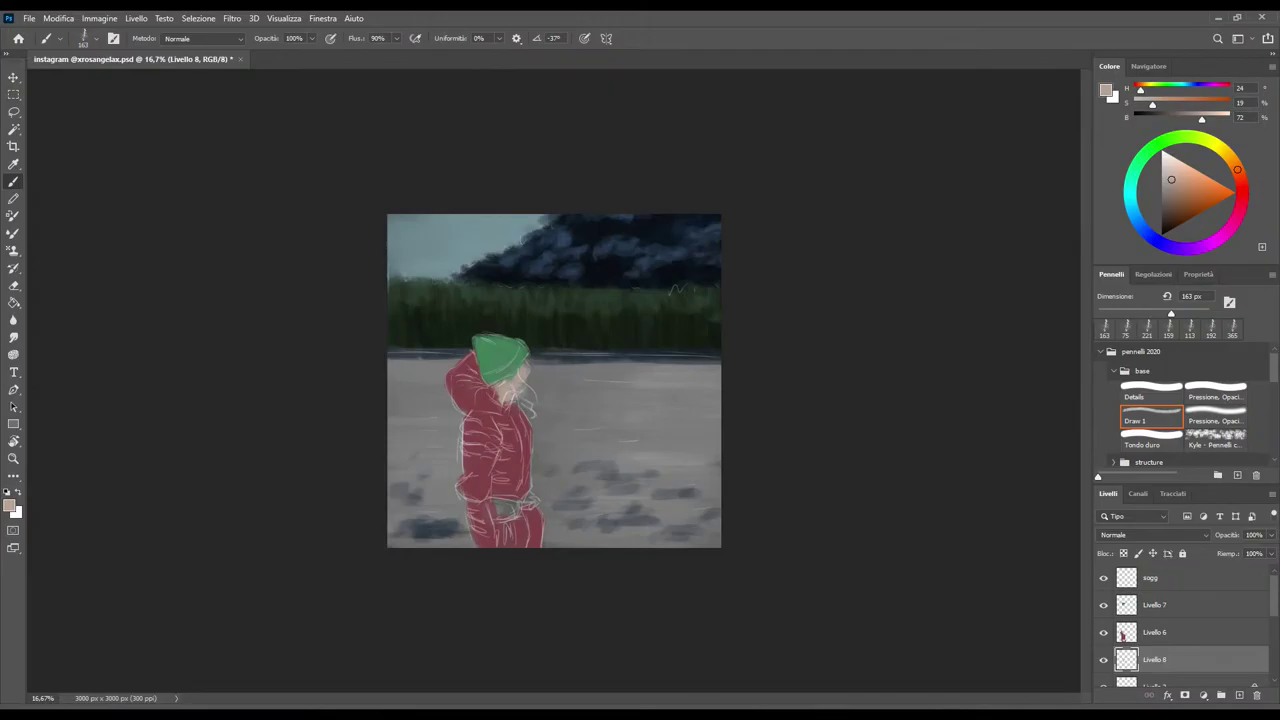
# Refine the hair strands with an 81 px eraser and add a small light patch
pyautogui.press('e')
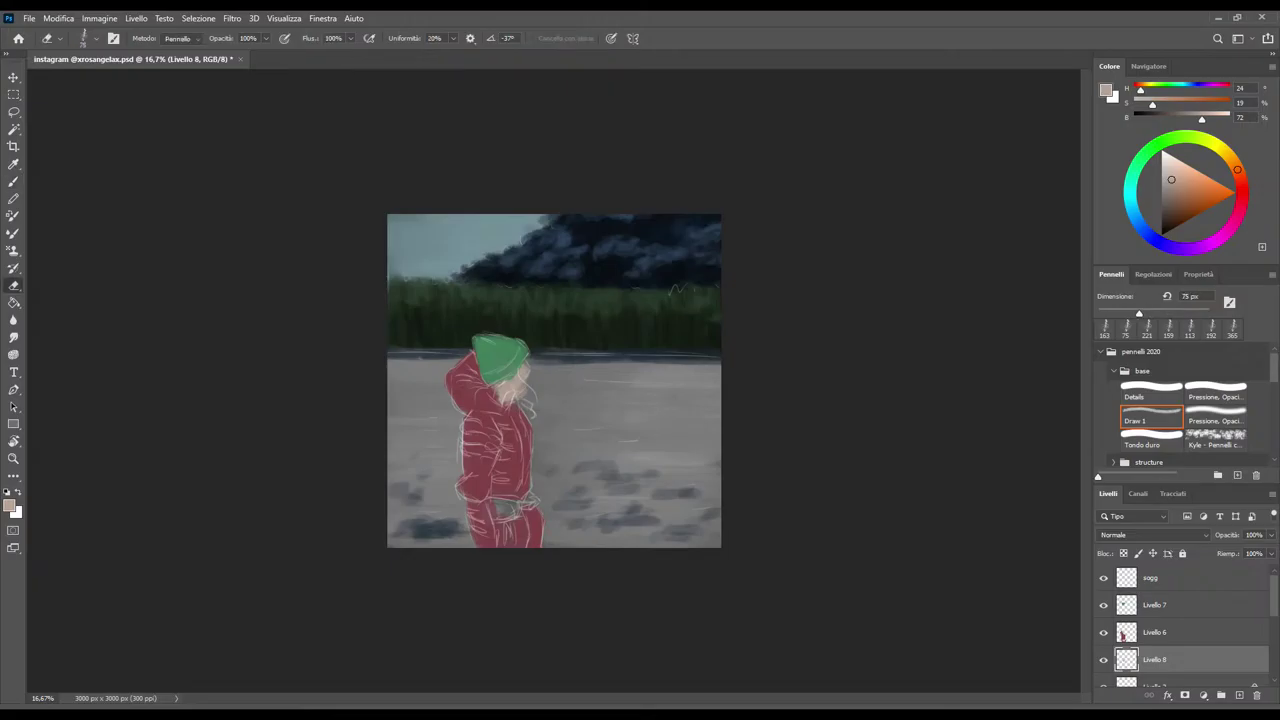
pyautogui.press('[')
pyautogui.press('[')
pyautogui.press('[')
pyautogui.press(']')
pyautogui.press(']')
pyautogui.press(']')
pyautogui.press('[')
pyautogui.press('b')
pyautogui.moveTo(519, 380); pyautogui.dragTo(523, 394)
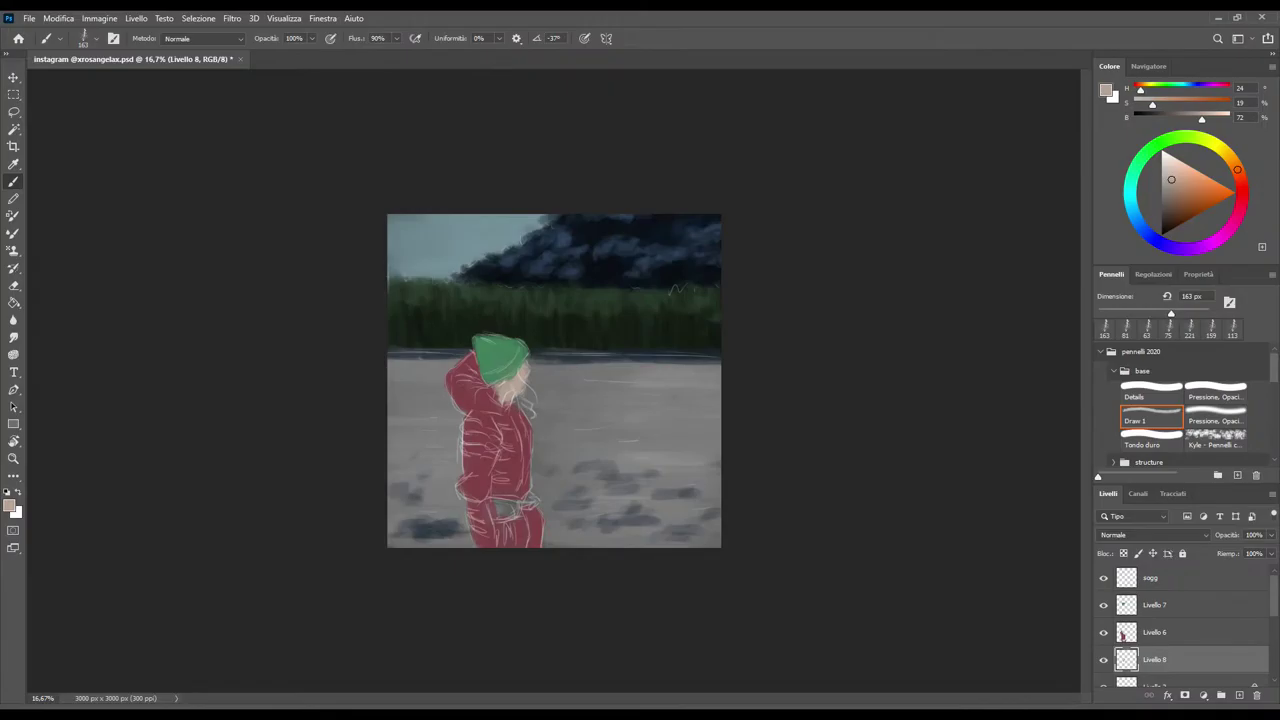
pyautogui.press('e')
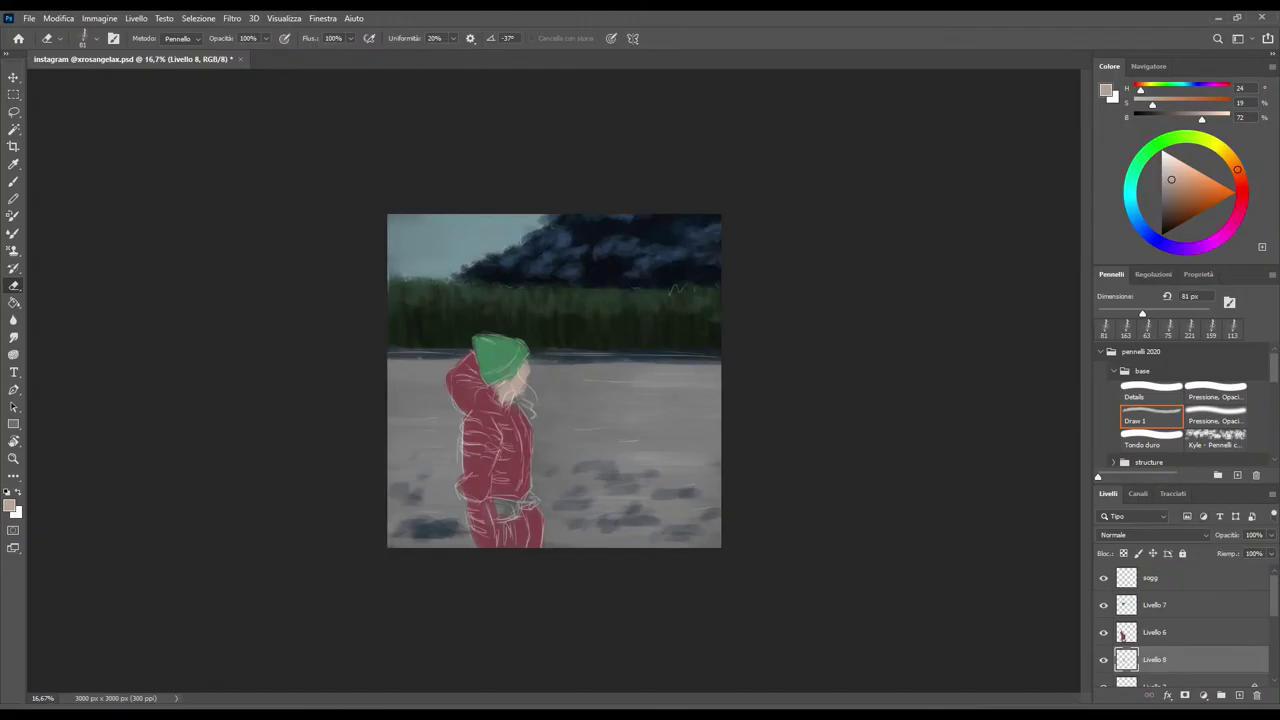
pyautogui.click(1150, 577)
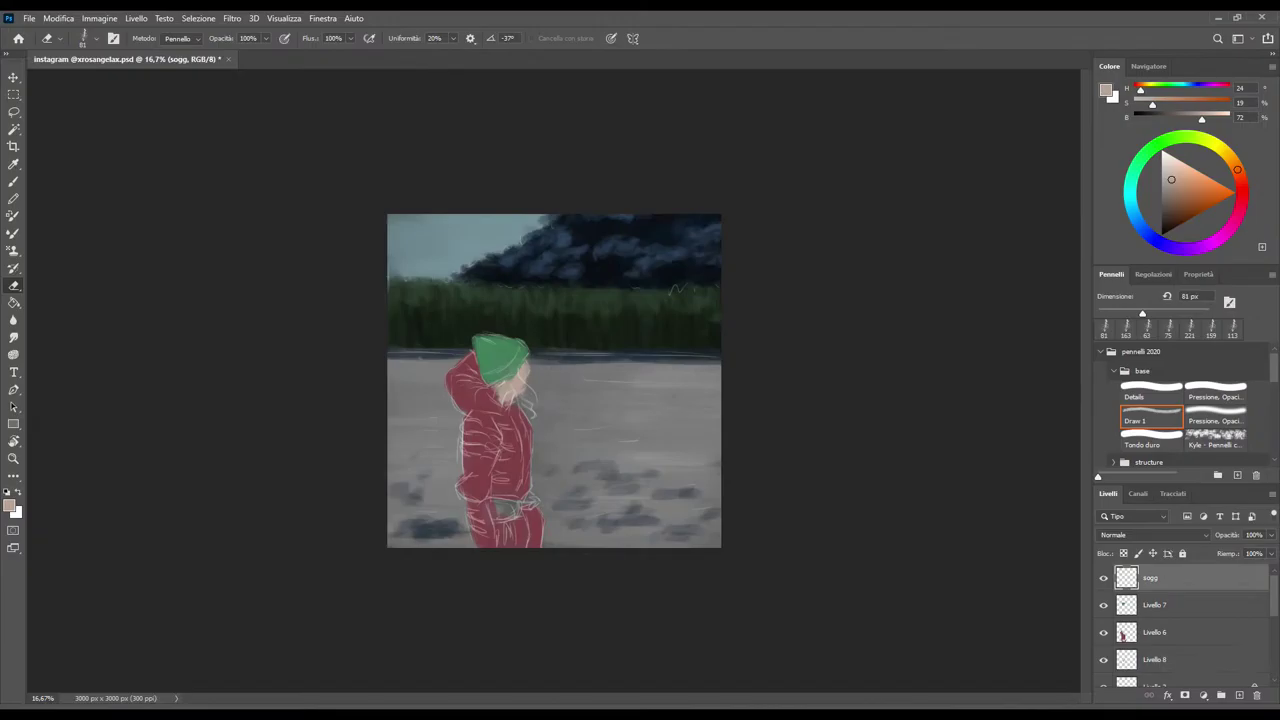
# Set up a white 15 px Details brush at 50% opacity
pyautogui.press('b')
pyautogui.press('x')
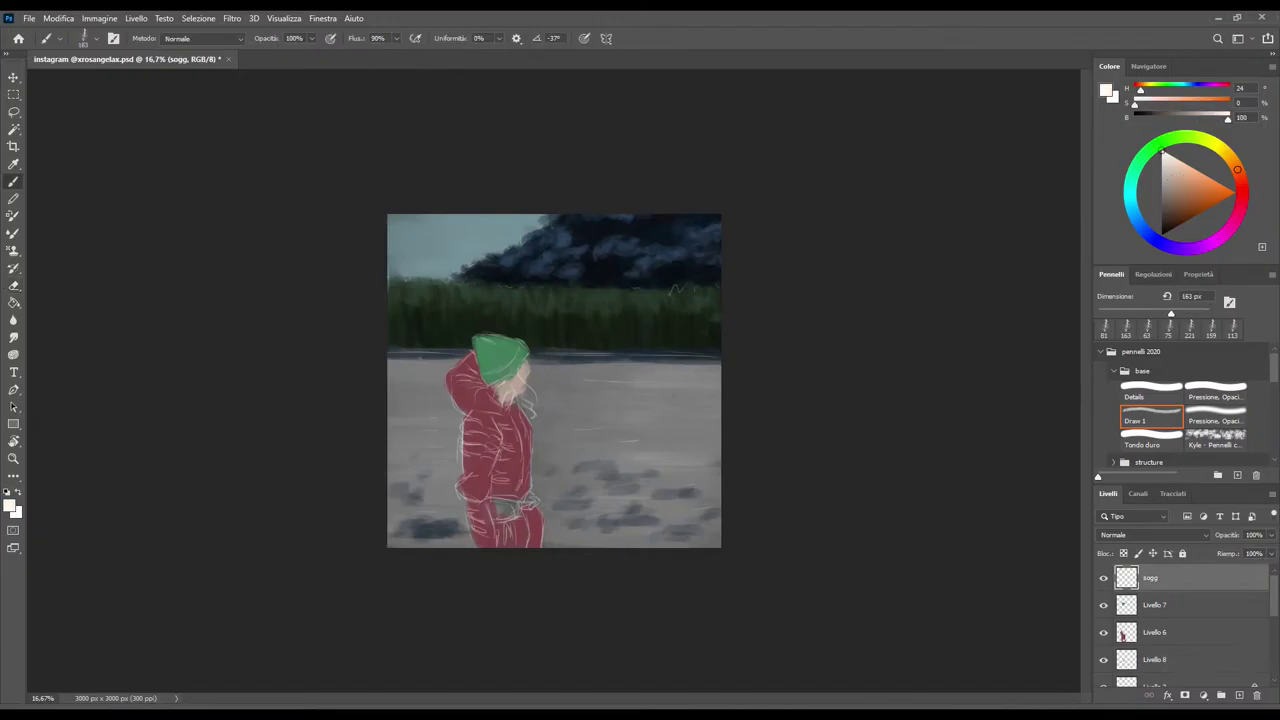
pyautogui.click(1151, 390)
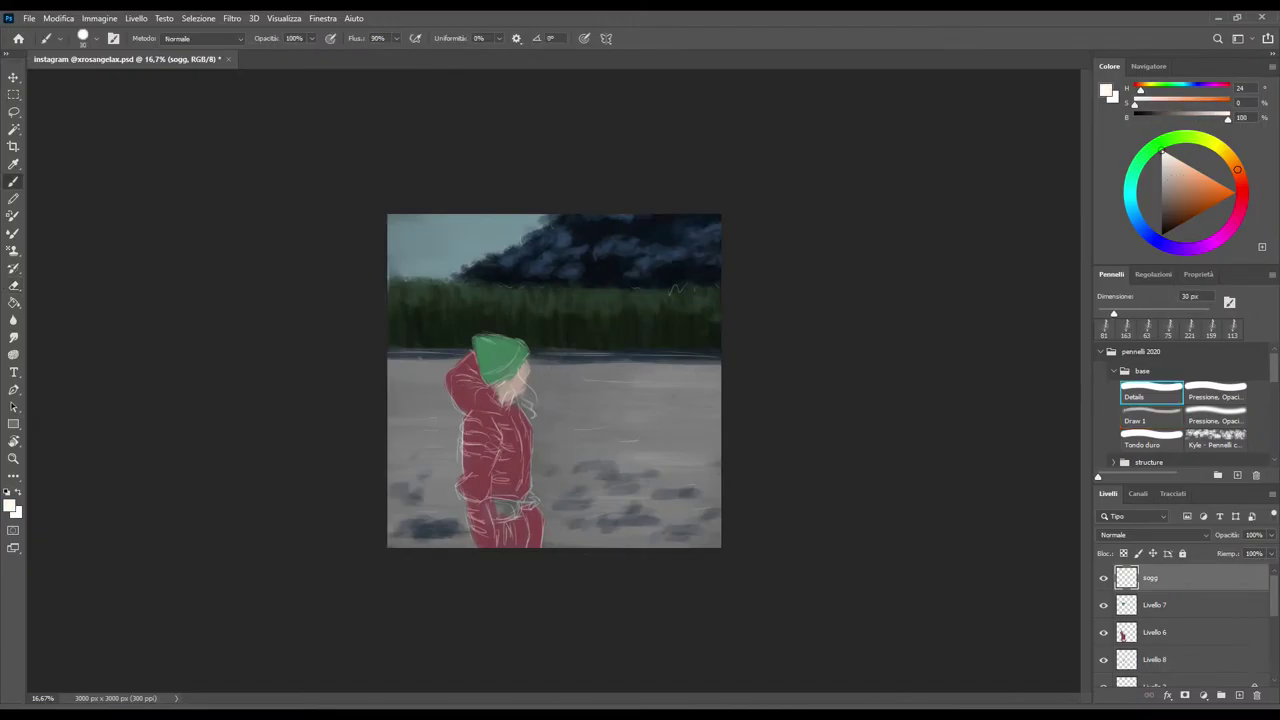
pyautogui.write('15')
pyautogui.moveTo(442, 424); pyautogui.dragTo(459, 408)
pyautogui.hotkey('ctrl', 'z')
pyautogui.press('Return')
pyautogui.write('50')
pyautogui.press('Return')
# Group Livello 7, Livello 6 and Livello 8 into Gruppo 1
pyautogui.hotkey('ctrl', 'e')
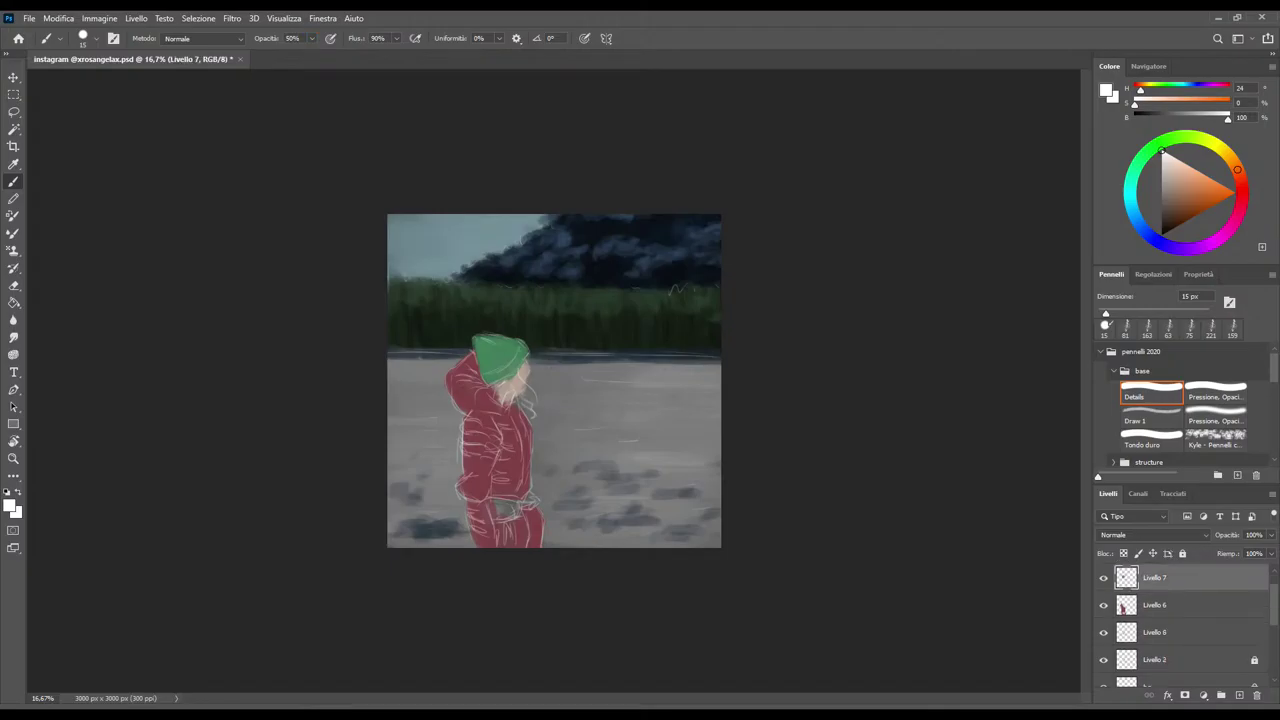
pyautogui.keyDown('shift'); pyautogui.click(1155, 632); pyautogui.keyUp('shift')
pyautogui.click(1221, 695)
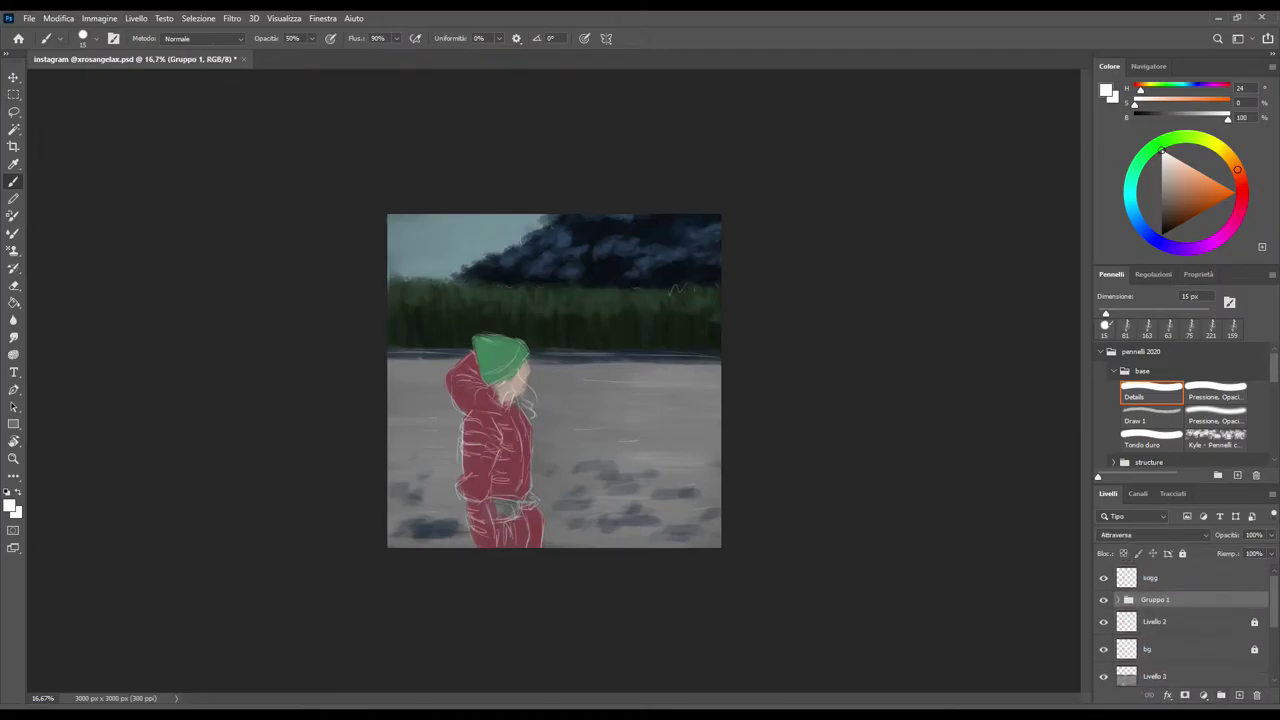
pyautogui.click(1150, 578)
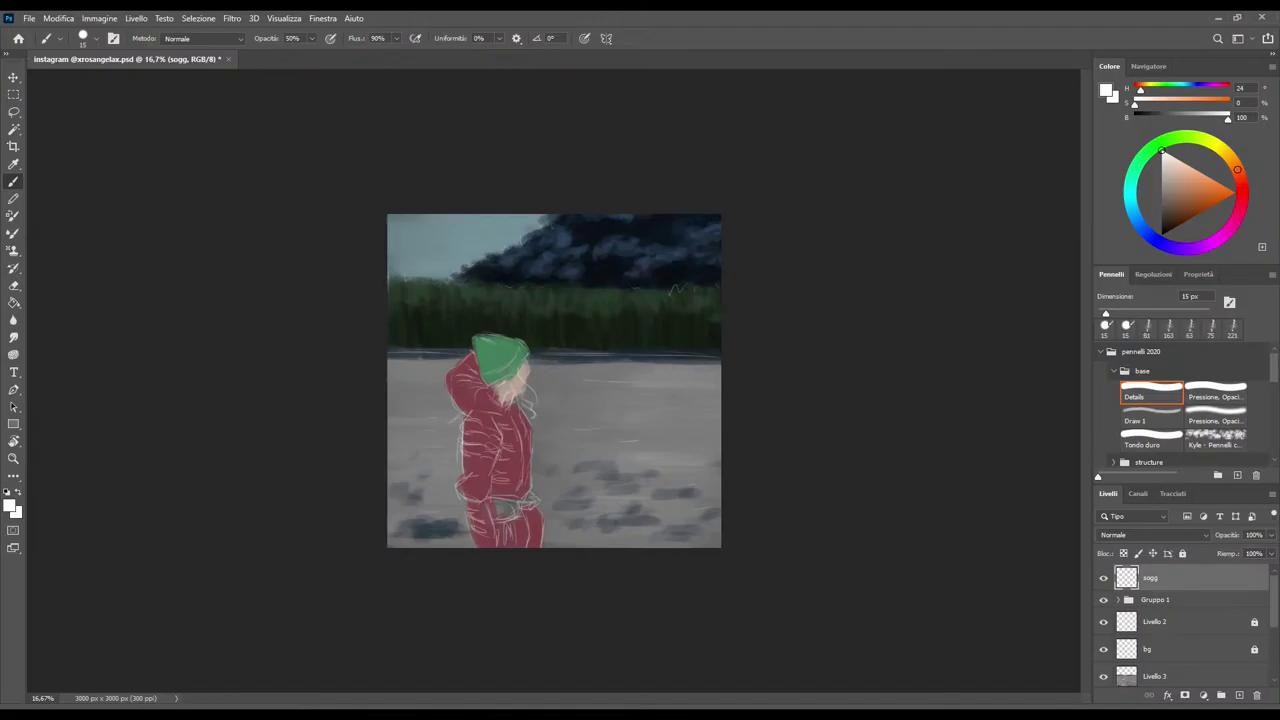
# Outline the backpack in white strokes down the jacket's left side and below its hem
pyautogui.moveTo(456, 427); pyautogui.dragTo(450, 451)
pyautogui.moveTo(450, 434); pyautogui.dragTo(445, 448)
pyautogui.moveTo(443, 449); pyautogui.dragTo(437, 471)
pyautogui.moveTo(438, 477); pyautogui.dragTo(459, 491)
pyautogui.moveTo(435, 485); pyautogui.dragTo(455, 497)
pyautogui.moveTo(455, 496)
pyautogui.mouseDown()
pyautogui.moveTo(455, 522)
pyautogui.moveTo(440, 522)
pyautogui.mouseUp()
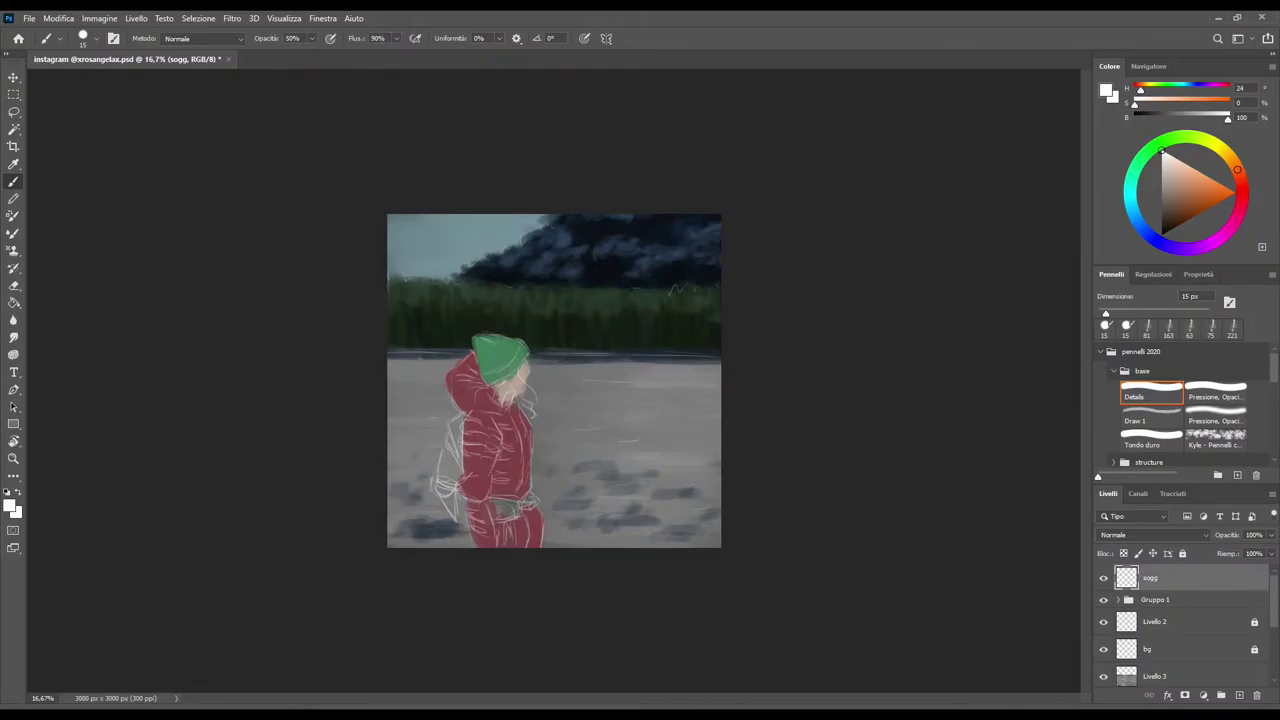
pyautogui.moveTo(456, 512); pyautogui.dragTo(456, 532)
pyautogui.moveTo(462, 524); pyautogui.dragTo(476, 548)
# Expand Gruppo 1 and add a new empty layer above the Livello 6 jacket layer
pyautogui.press('i')
pyautogui.click(495, 450)
pyautogui.press('b')
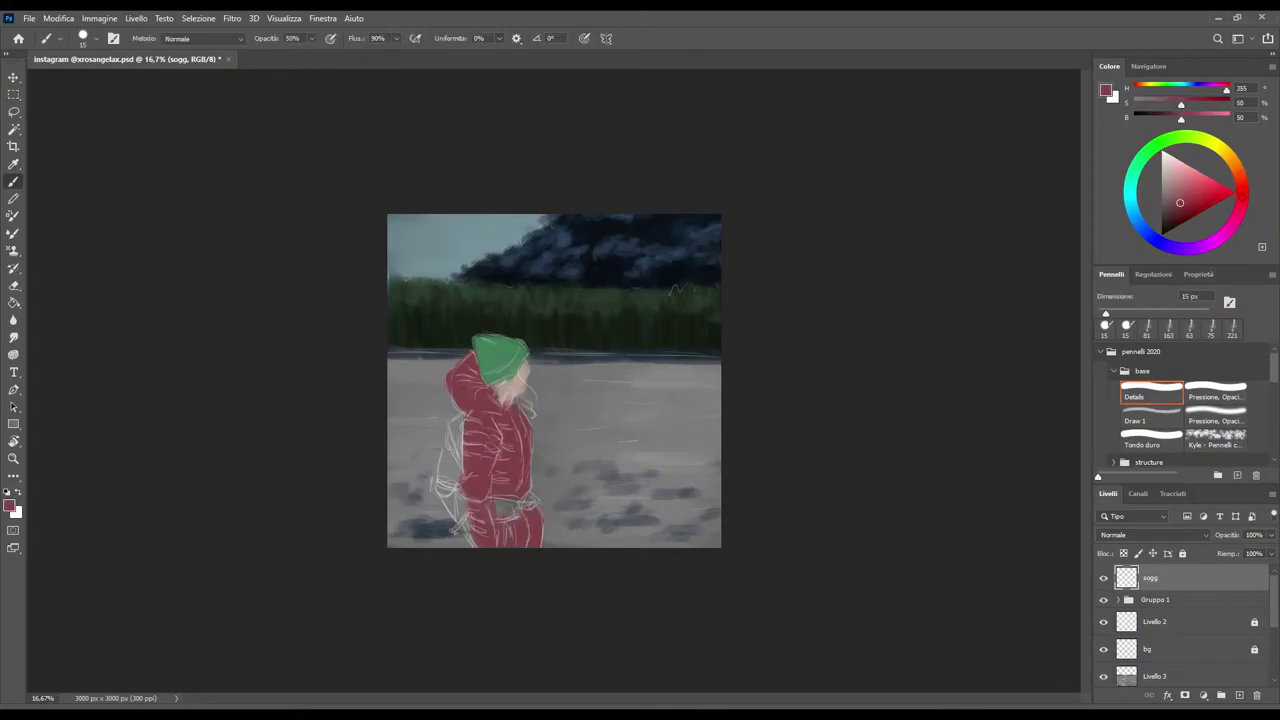
pyautogui.click(1119, 599)
pyautogui.click(1165, 649)
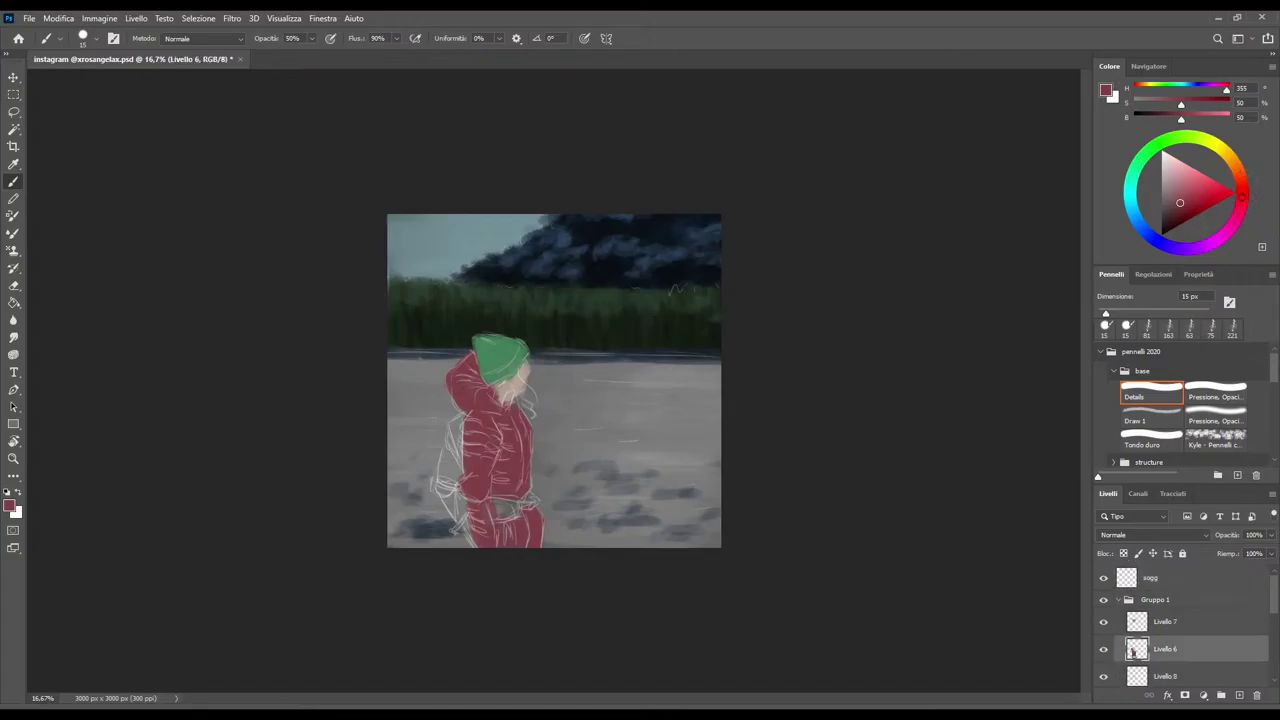
pyautogui.click(1238, 695)
# Paint the backpack and waist strap in mustard yellow with Draw 1, beneath the jacket layer
pyautogui.click(1221, 149)
pyautogui.moveTo(1221, 149); pyautogui.dragTo(1227, 155)
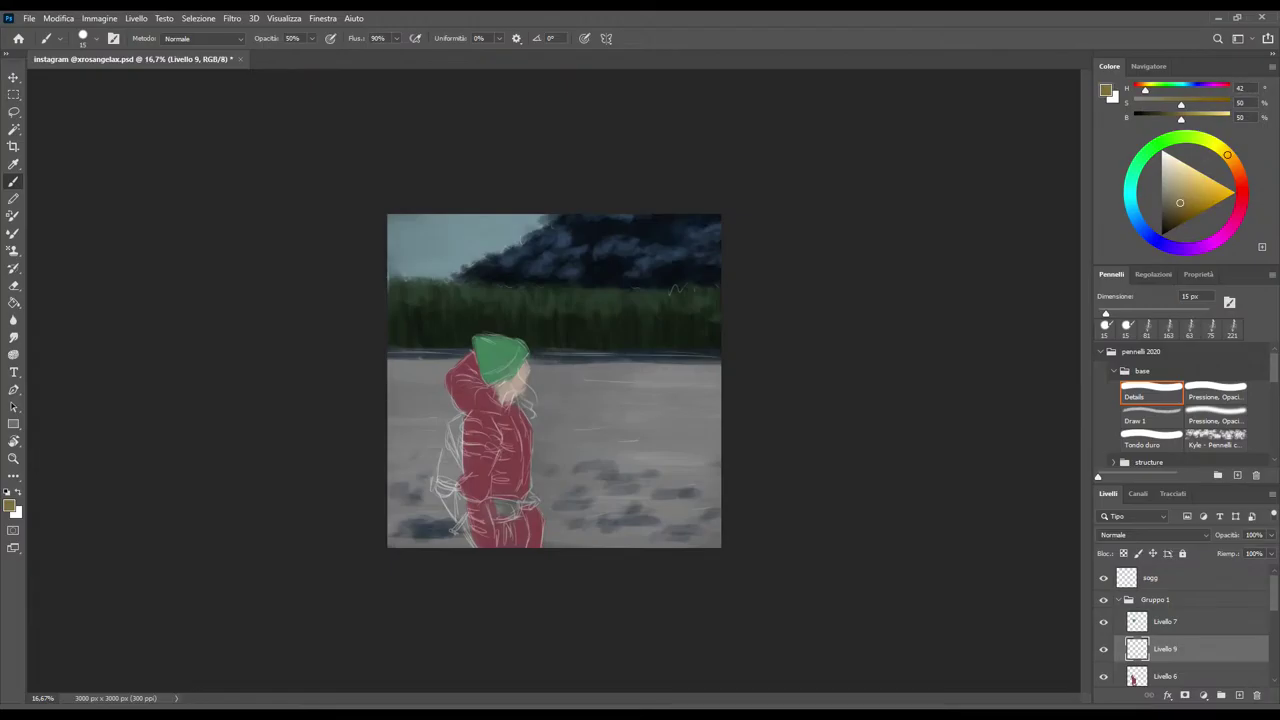
pyautogui.moveTo(1180, 203); pyautogui.dragTo(1186, 191)
pyautogui.click(1150, 412)
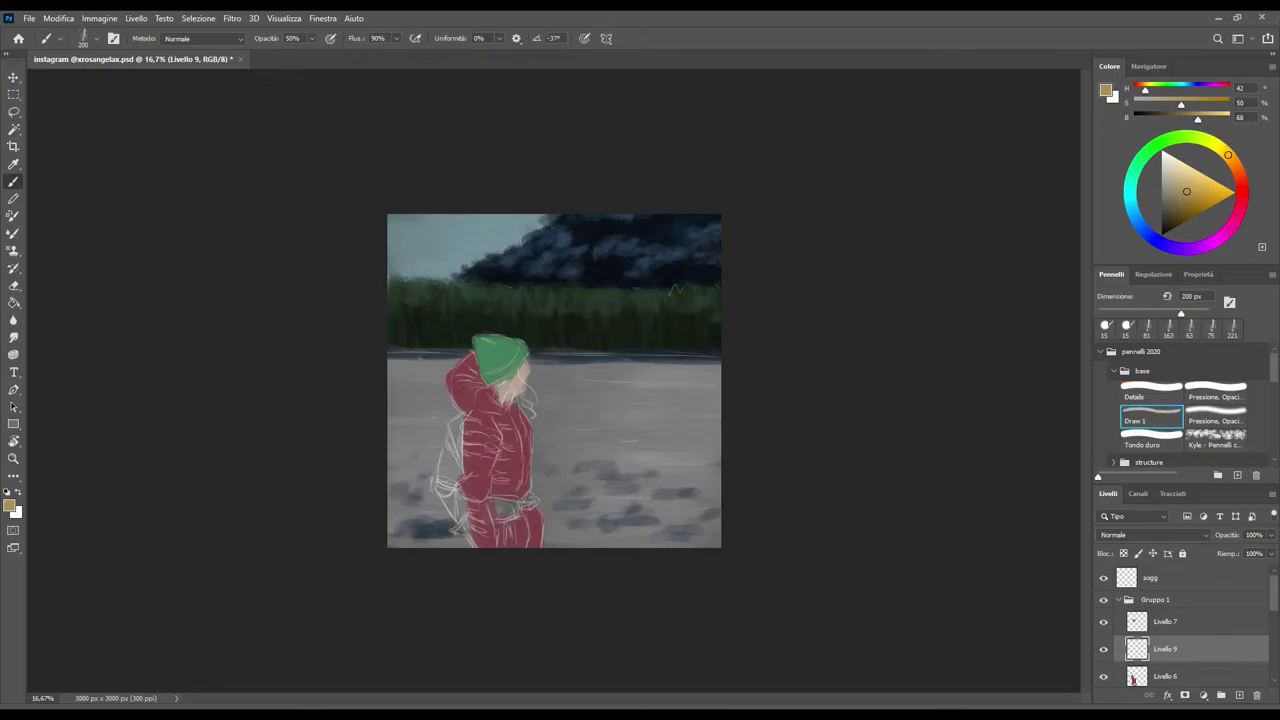
pyautogui.moveTo(465, 420)
pyautogui.mouseDown()
pyautogui.moveTo(470, 450)
pyautogui.moveTo(465, 440)
pyautogui.mouseUp()
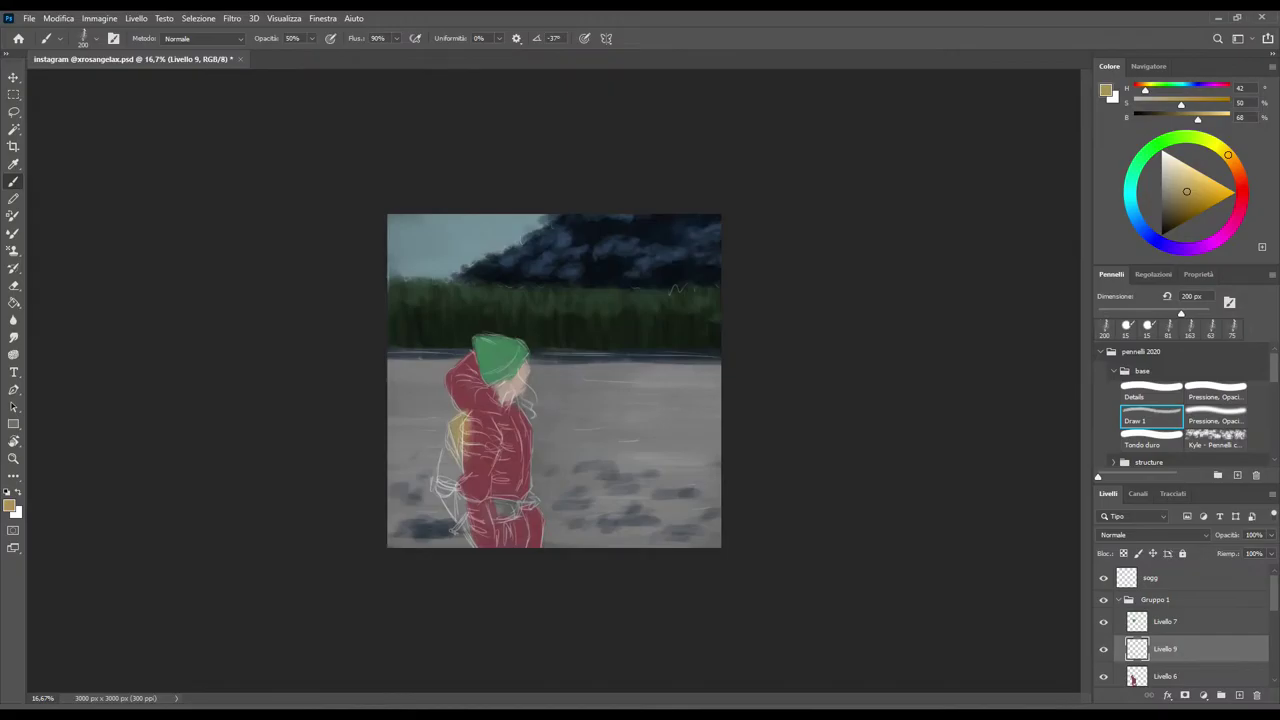
pyautogui.hotkey('ctrl', '[')
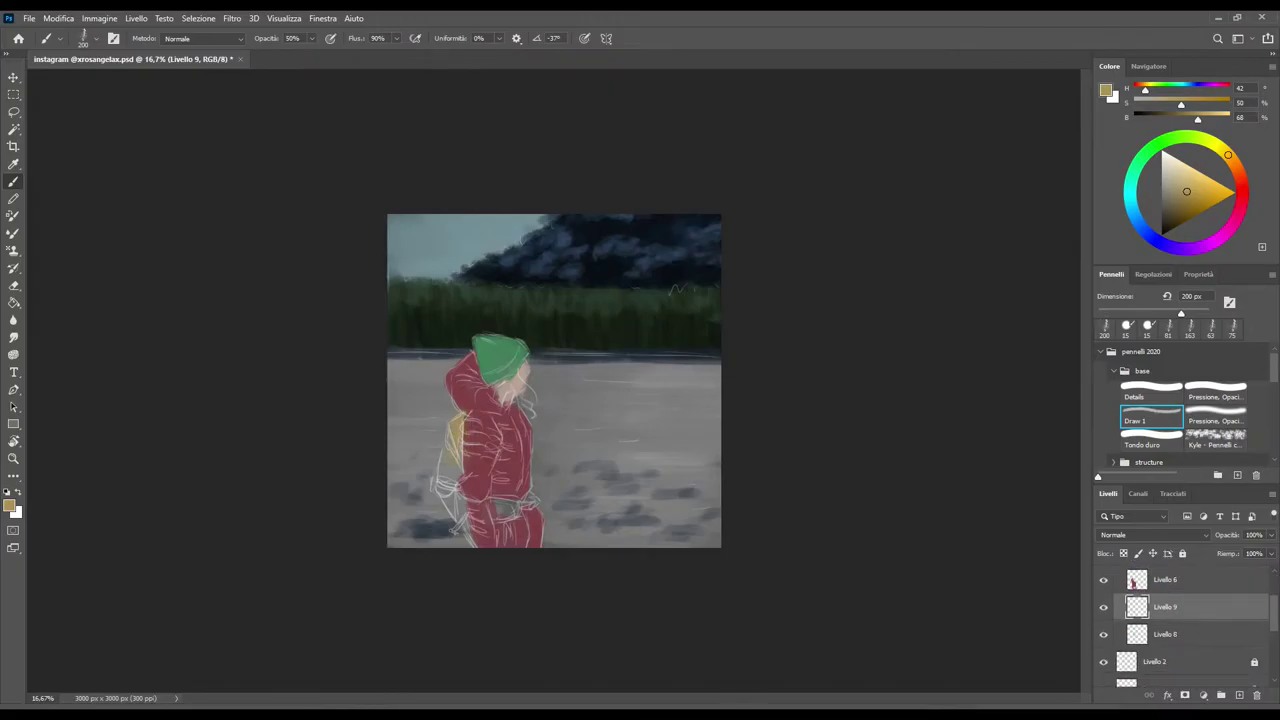
pyautogui.moveTo(1181, 313); pyautogui.dragTo(1149, 313)
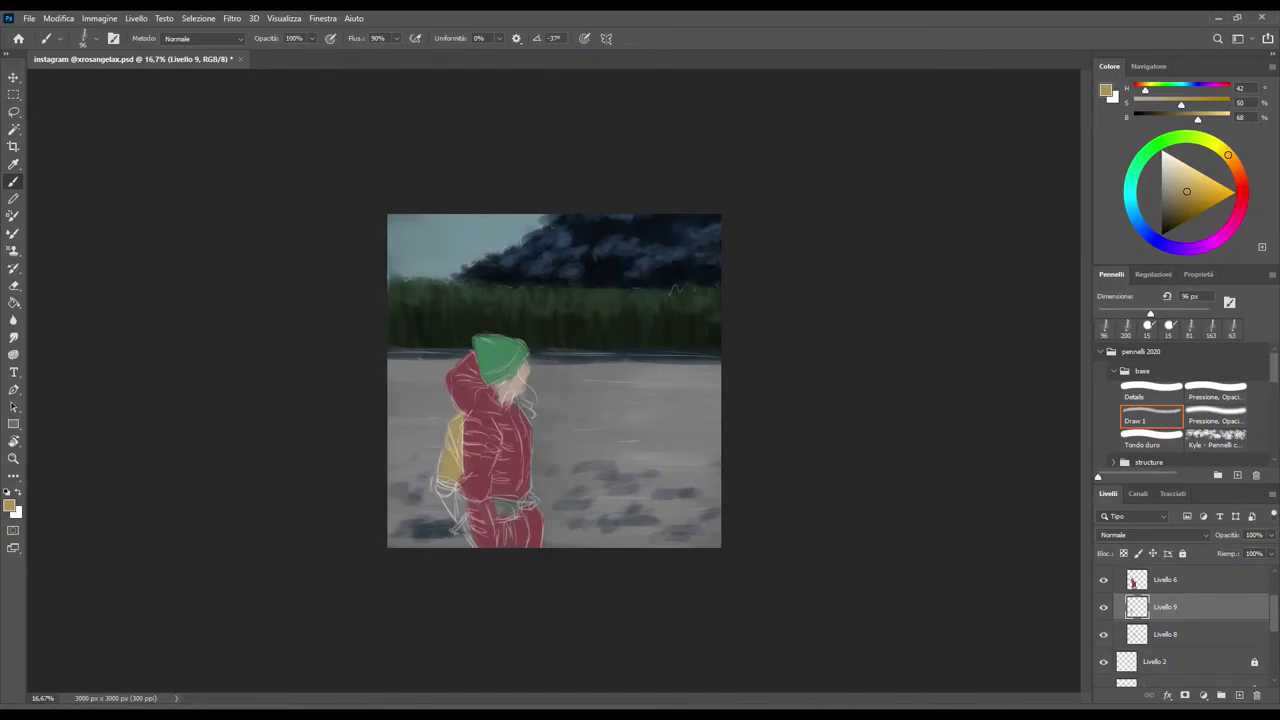
pyautogui.moveTo(448, 486); pyautogui.dragTo(466, 540)
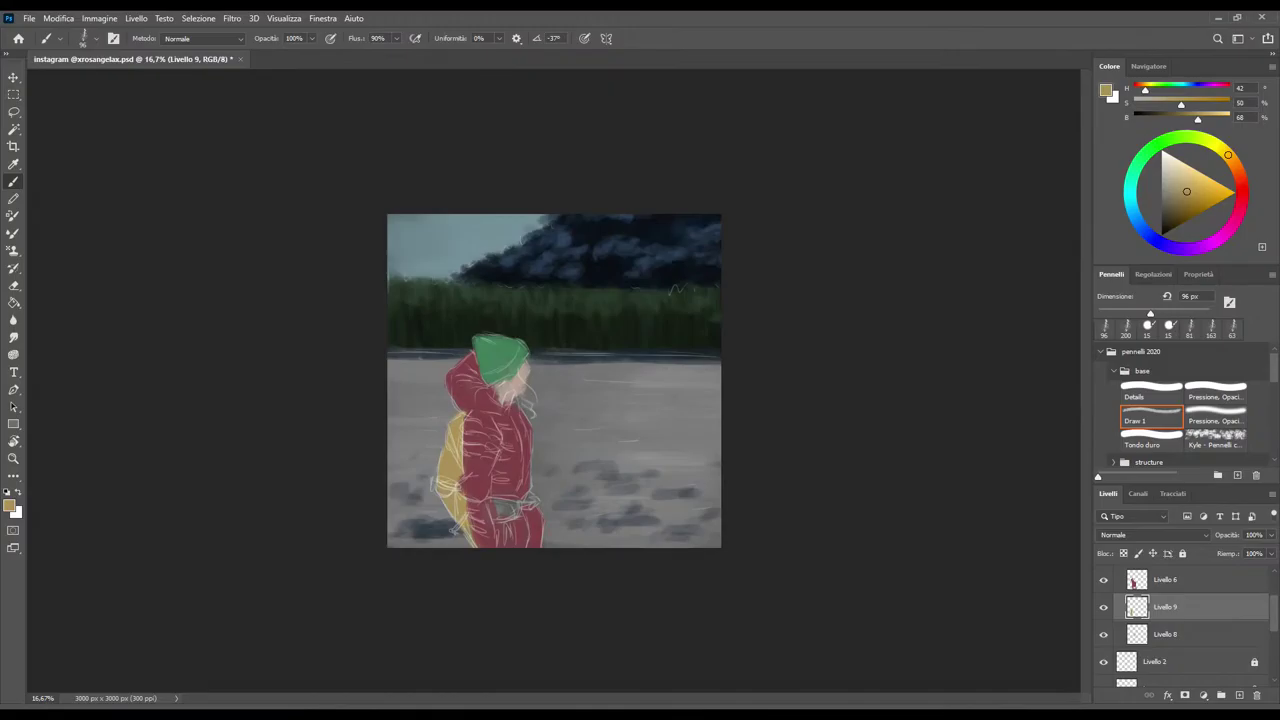
pyautogui.moveTo(500, 518)
pyautogui.mouseDown()
pyautogui.moveTo(510, 514)
pyautogui.moveTo(494, 504)
pyautogui.moveTo(538, 496)
pyautogui.mouseUp()
# Clean up the jacket's edges against the backpack in dark red, then sample the pale skin tone
pyautogui.hotkey('alt', ']')
pyautogui.press('e')
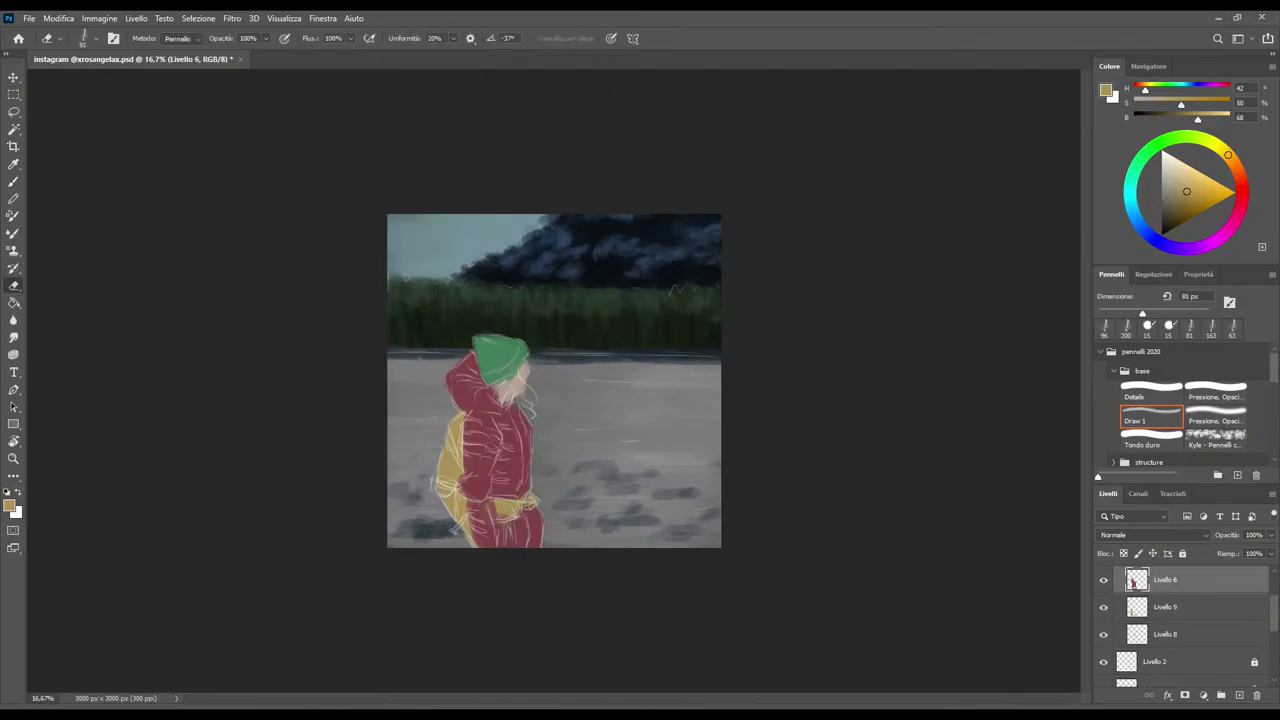
pyautogui.press('[')
pyautogui.press('[')
pyautogui.press('b')
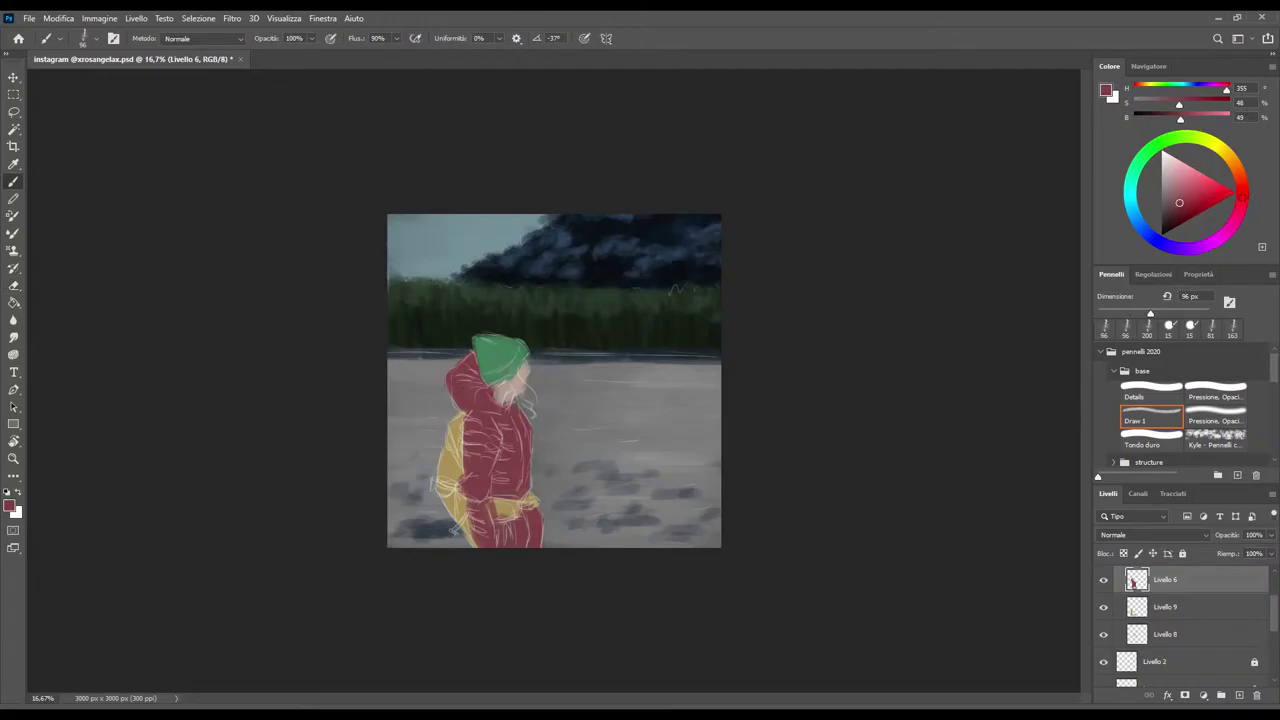
pyautogui.press('[')
pyautogui.press('[')
pyautogui.press('[')
pyautogui.press('e')
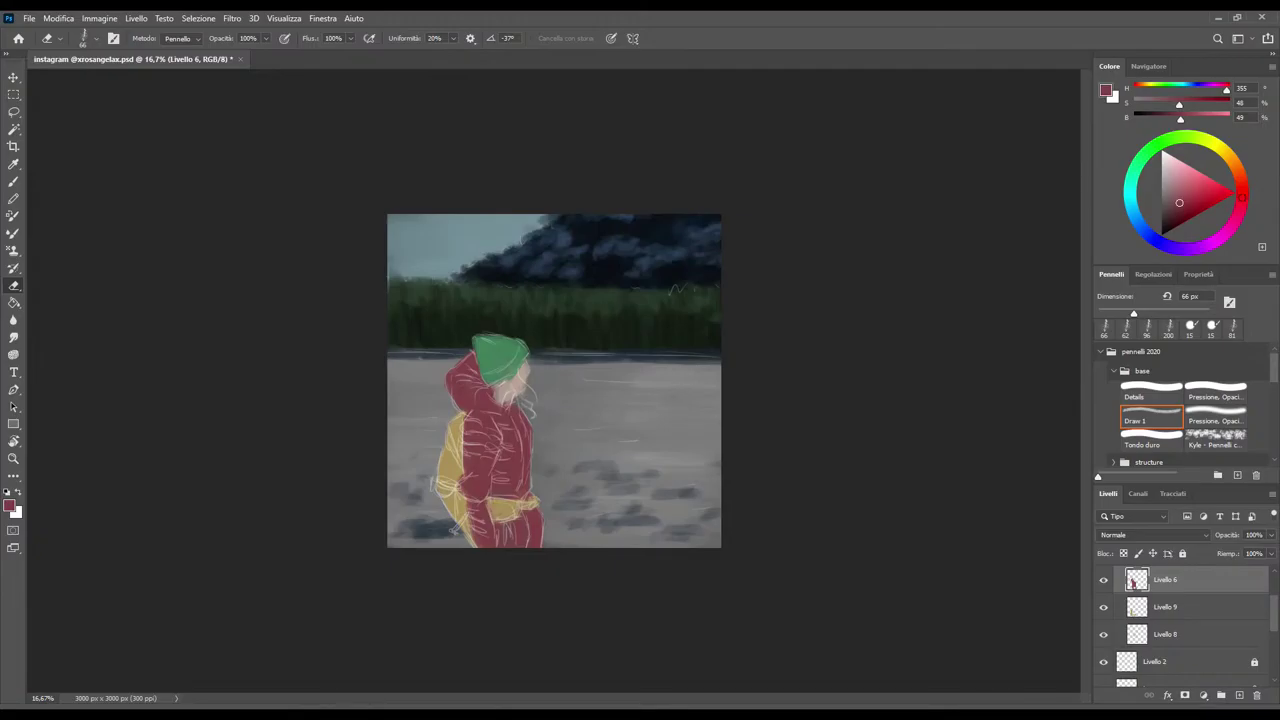
pyautogui.press('b')
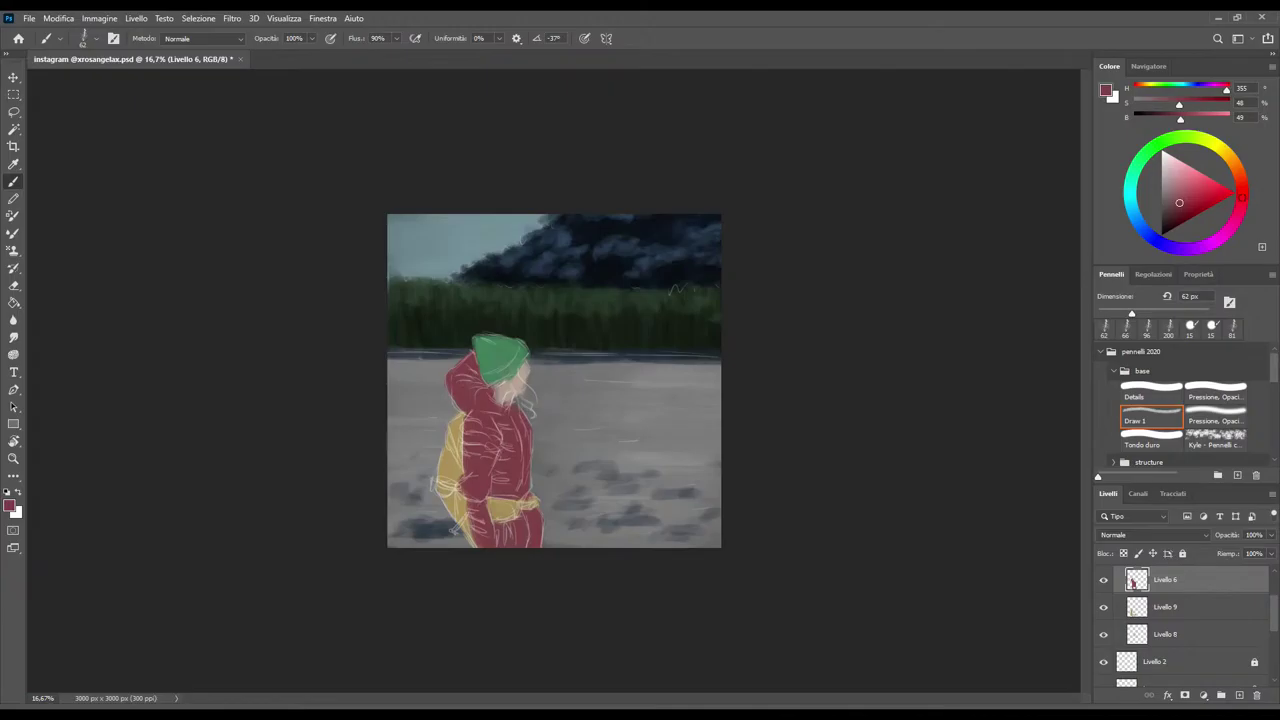
pyautogui.press(']')
pyautogui.press(']')
pyautogui.press(']')
pyautogui.click(1165, 634)
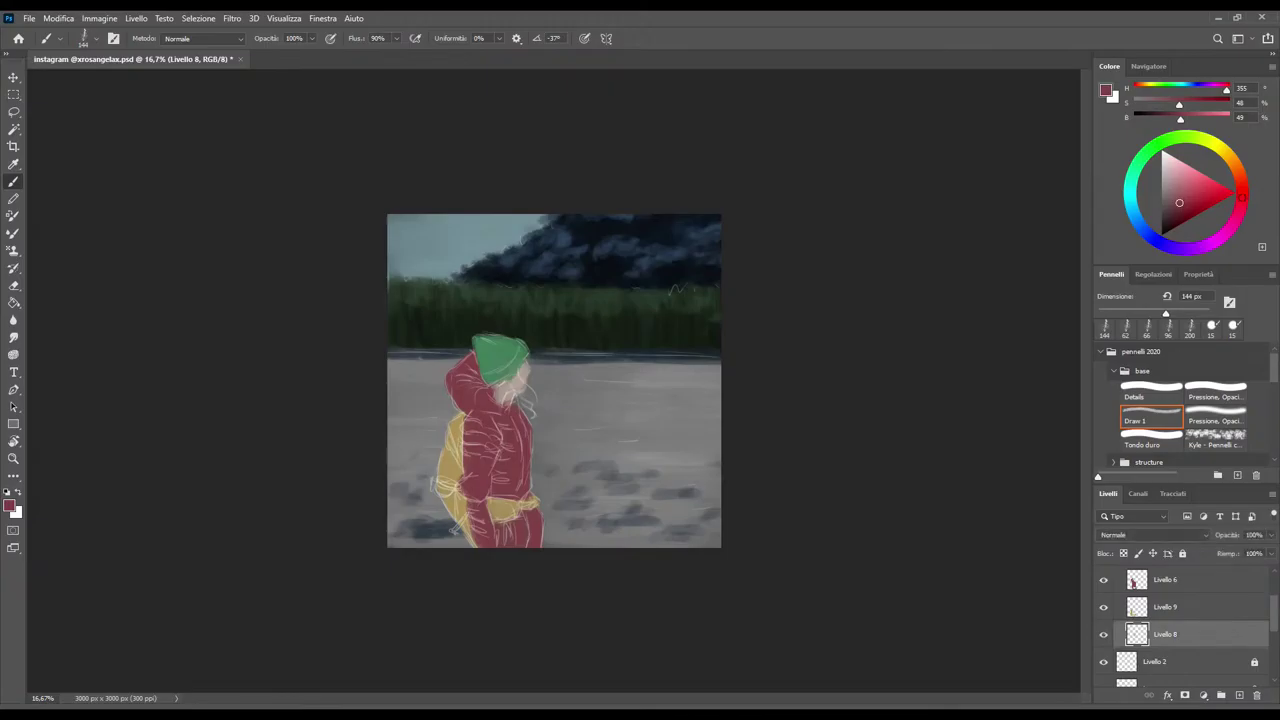
pyautogui.keyDown('alt'); pyautogui.click(515, 385); pyautogui.keyUp('alt')
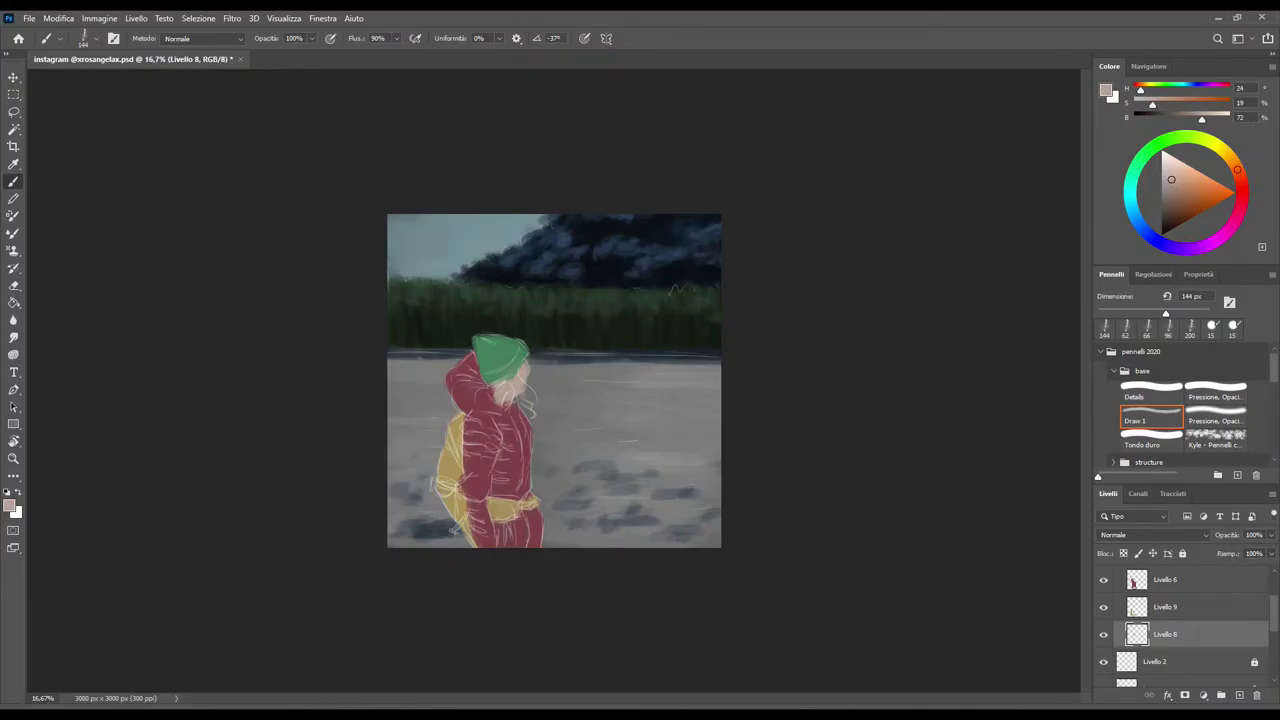
# On Livello 7, sample the hat's green and shrink the brush to 98 px
pyautogui.scroll(2, 1180, 630)
pyautogui.click(1165, 621)
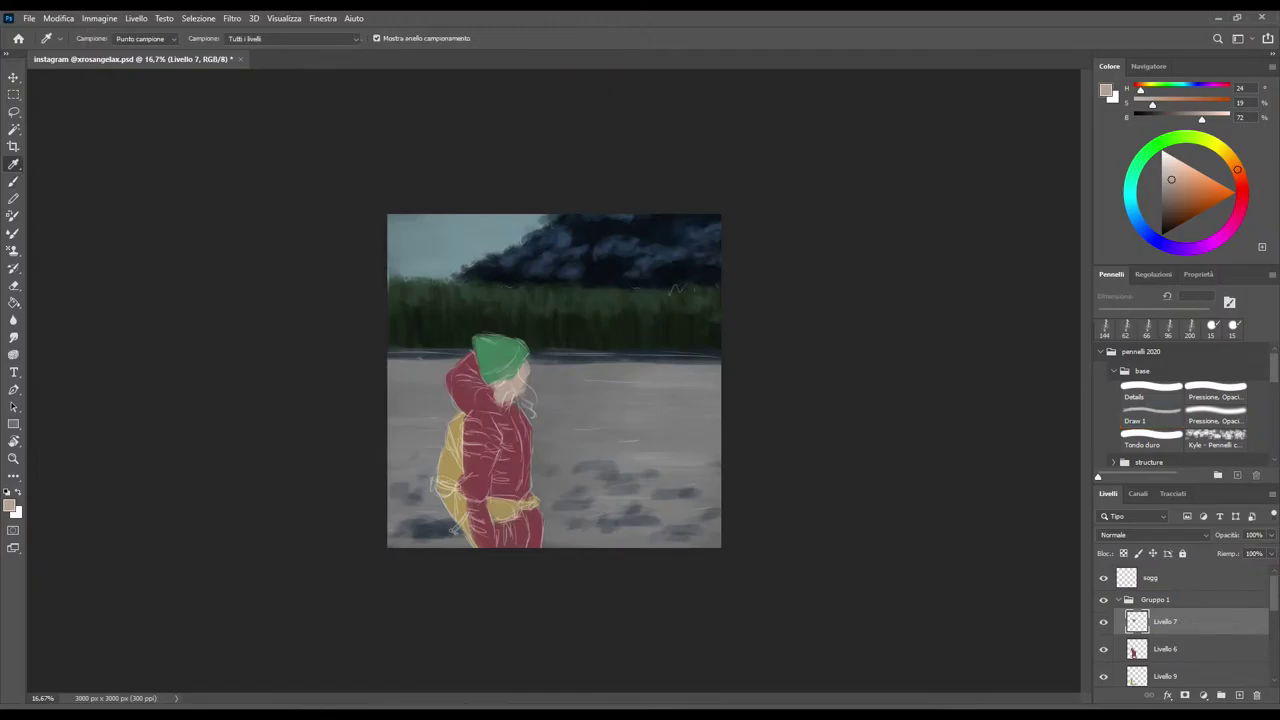
pyautogui.keyDown('alt'); pyautogui.click(498, 355); pyautogui.keyUp('alt')
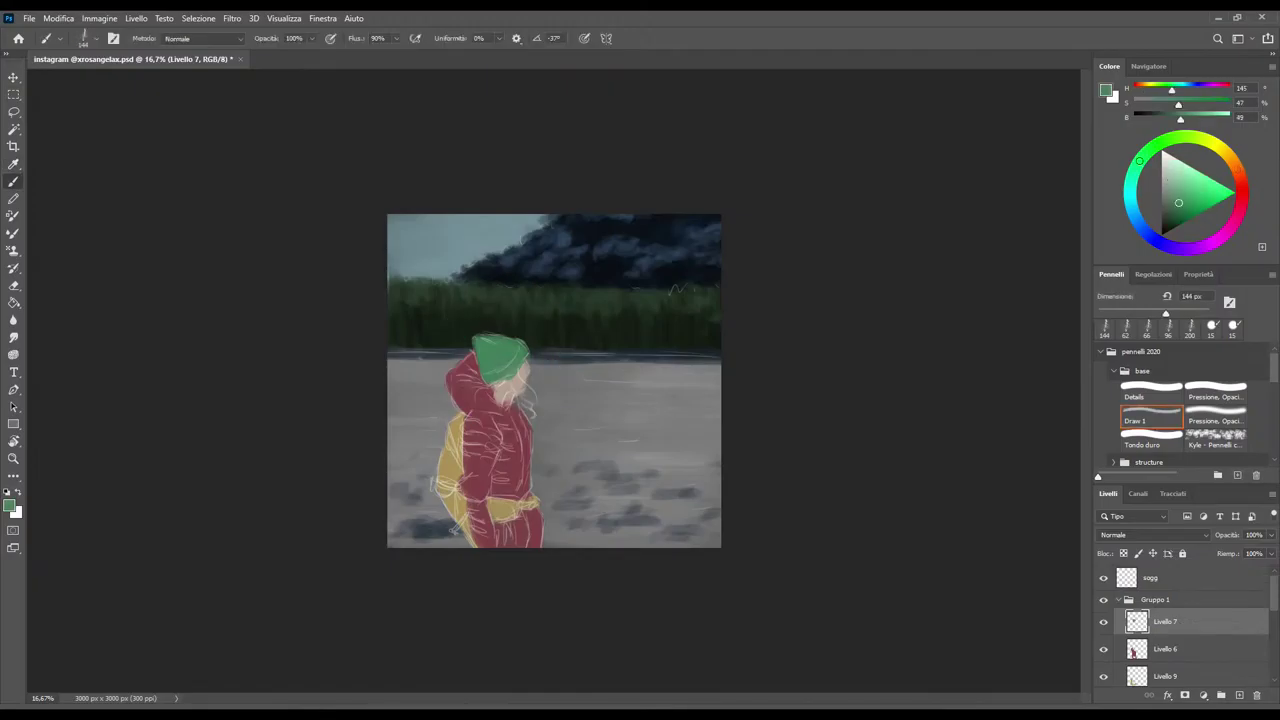
pyautogui.press('[')
pyautogui.press('[')
pyautogui.moveTo(482, 335); pyautogui.dragTo(498, 332)
pyautogui.hotkey('ctrl', 'z')
# Select the Livello 6 jacket layer and show the adjustments list
pyautogui.scroll(-3, 1185, 625)
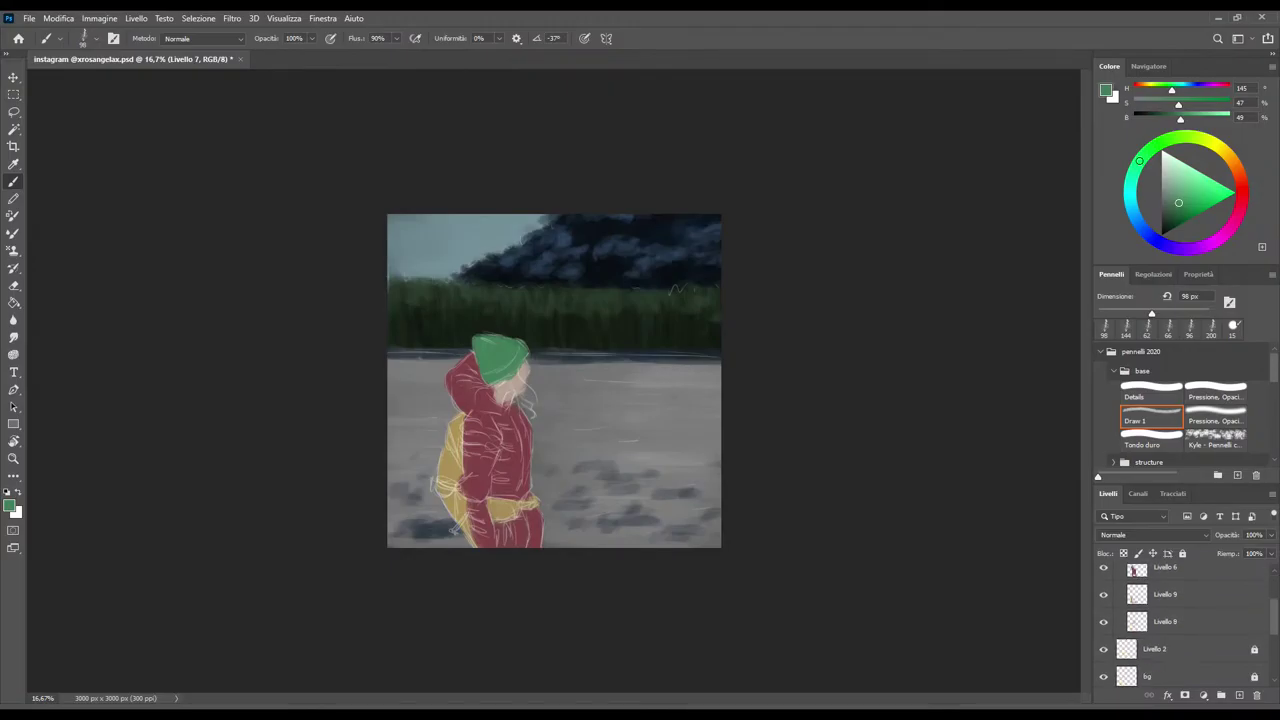
pyautogui.scroll(3, 1185, 625)
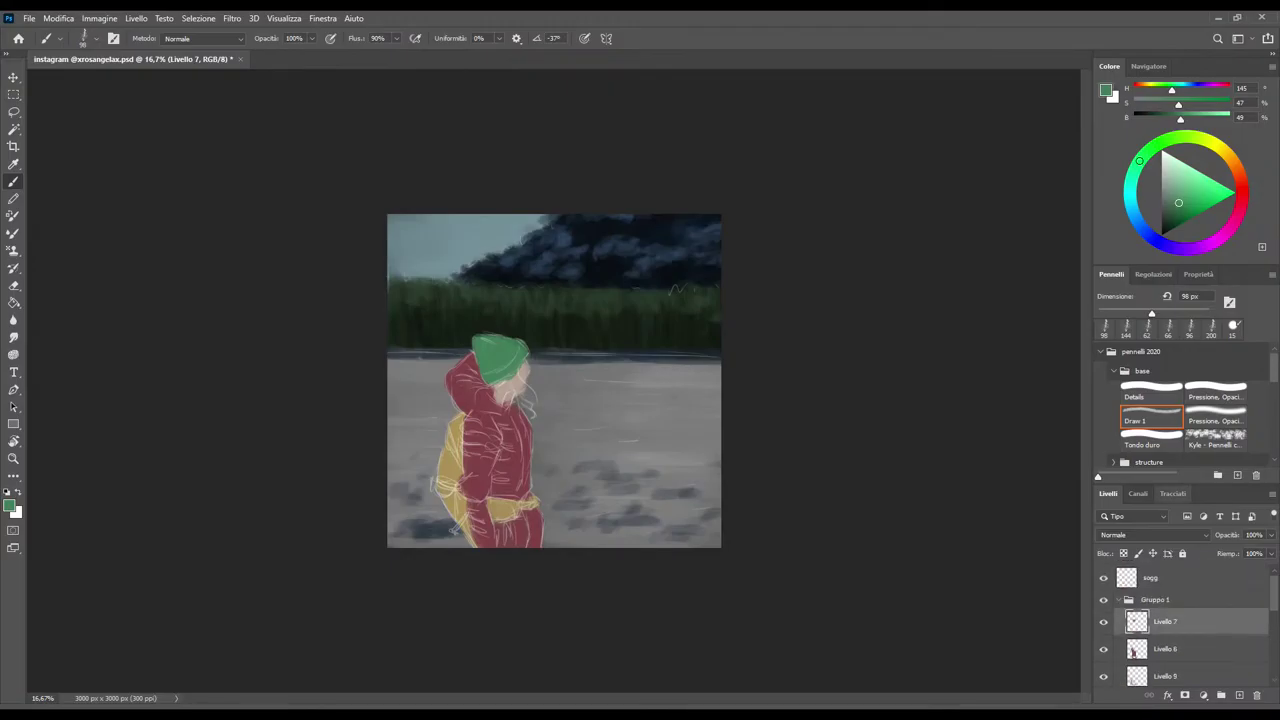
pyautogui.click(1165, 648)
pyautogui.click(1153, 274)
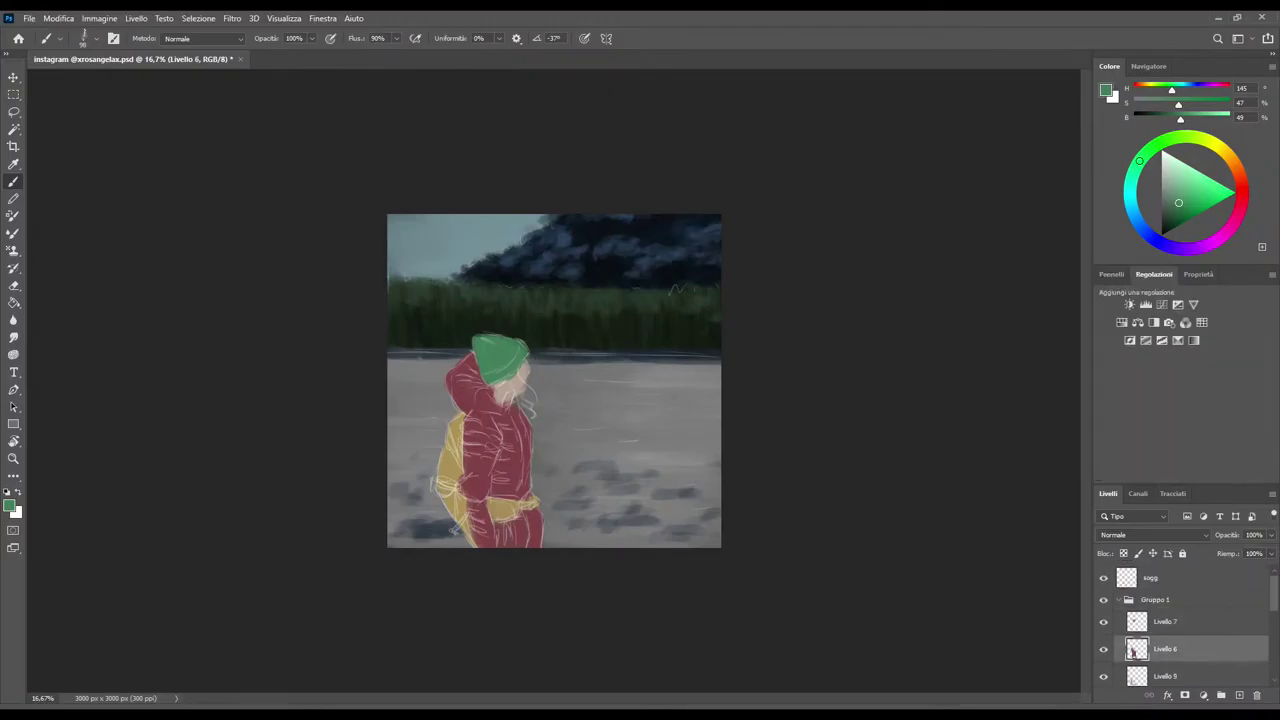
# Add a Vibrance adjustment of about 90, clipped to the jacket layer Livello 6
pyautogui.click(1193, 304)
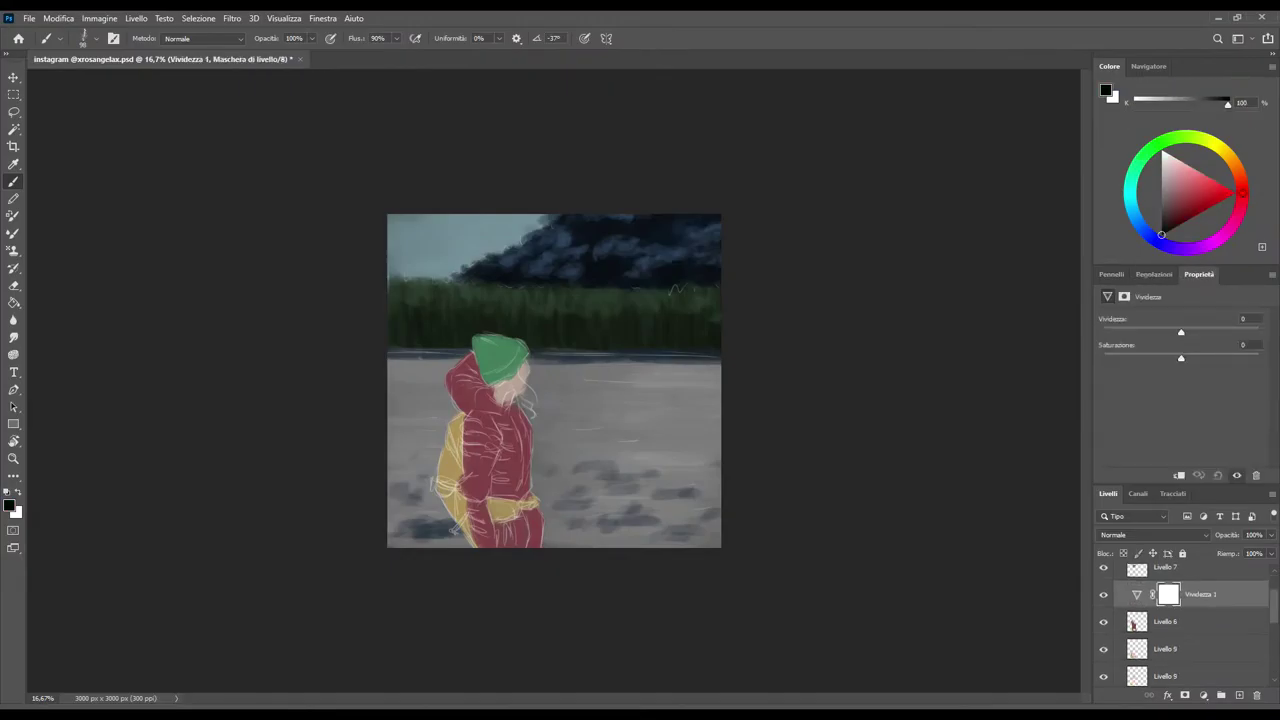
pyautogui.hotkey('ctrl', 'alt', 'g')
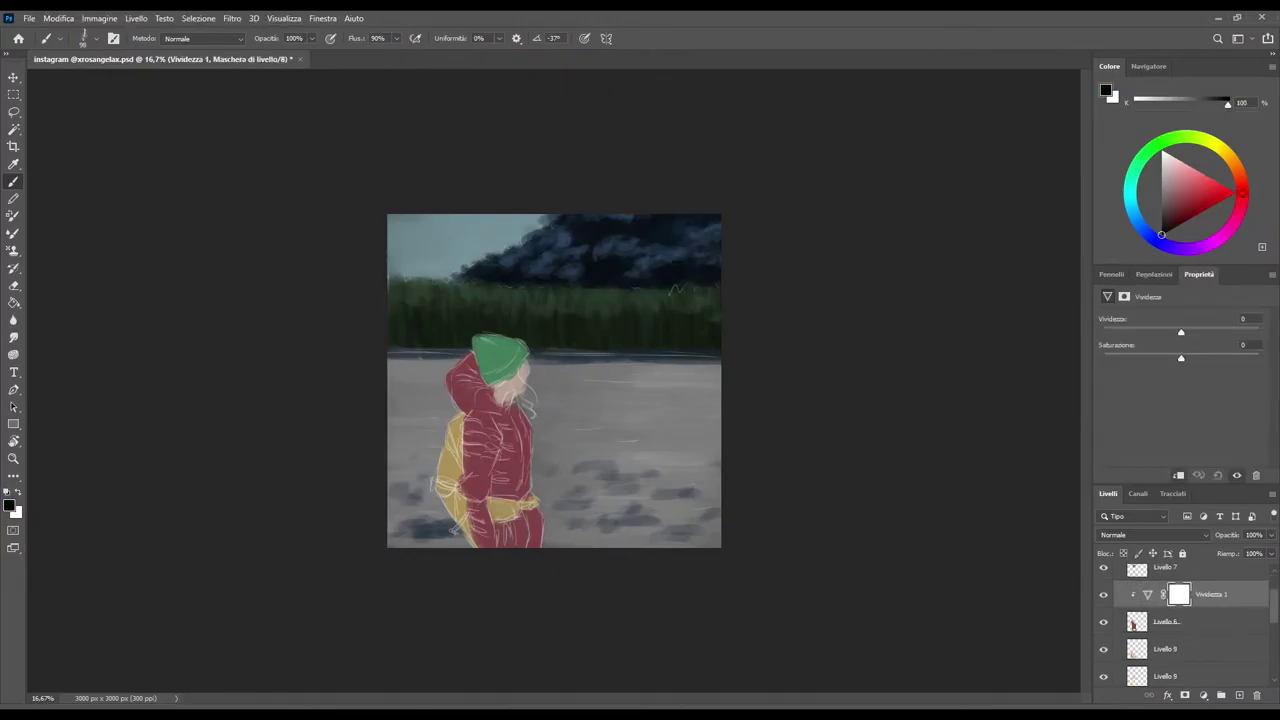
pyautogui.click(1147, 594)
pyautogui.moveTo(1181, 332); pyautogui.dragTo(1252, 332)
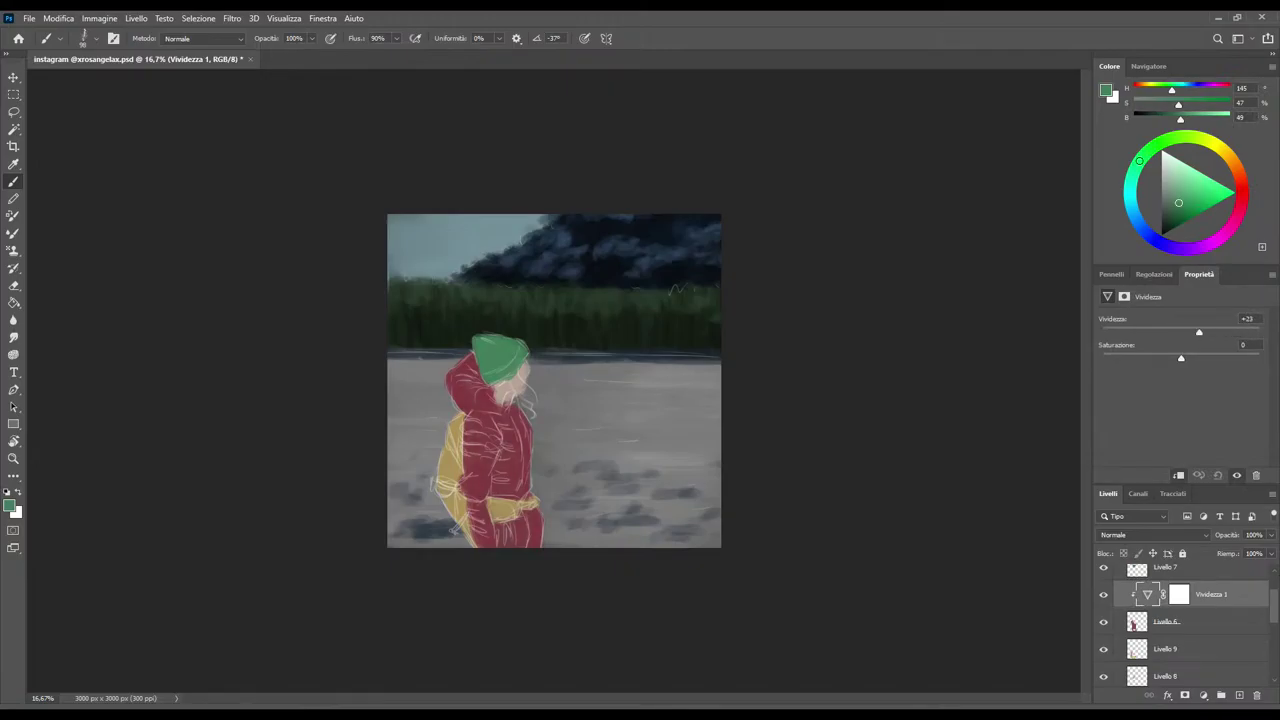
pyautogui.click(1247, 318)
pyautogui.write('90')
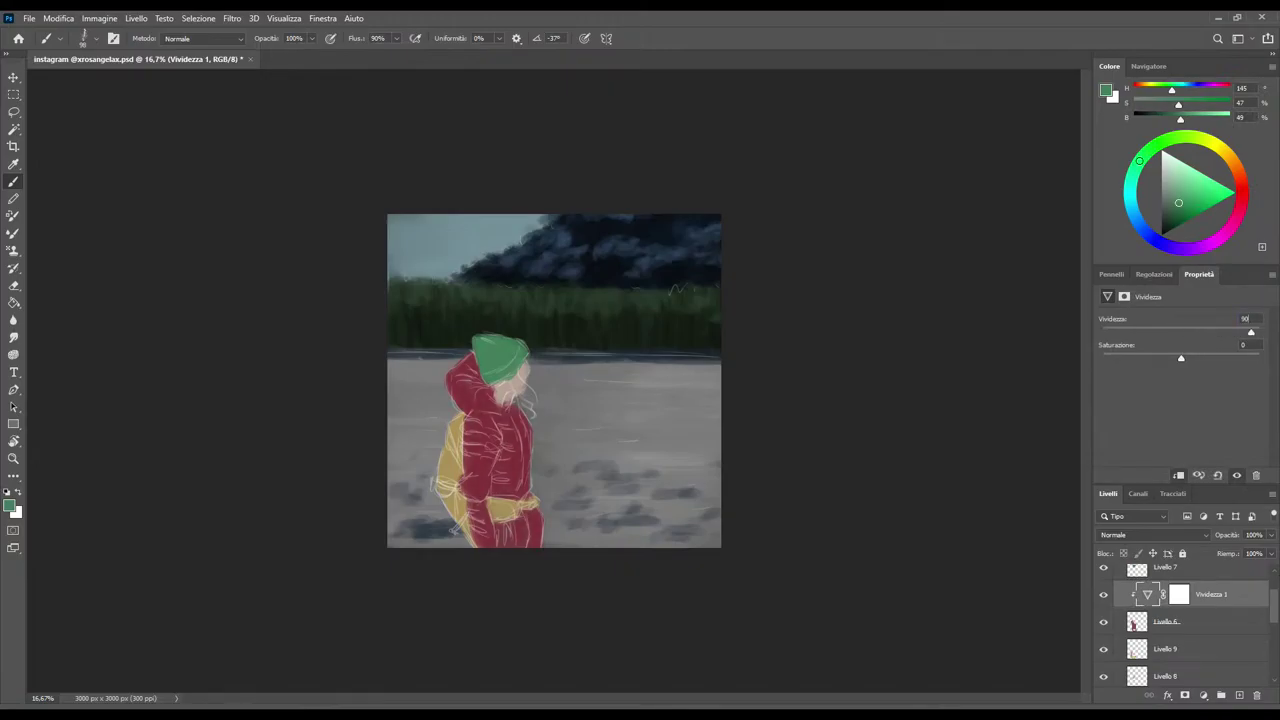
pyautogui.click(1190, 622)
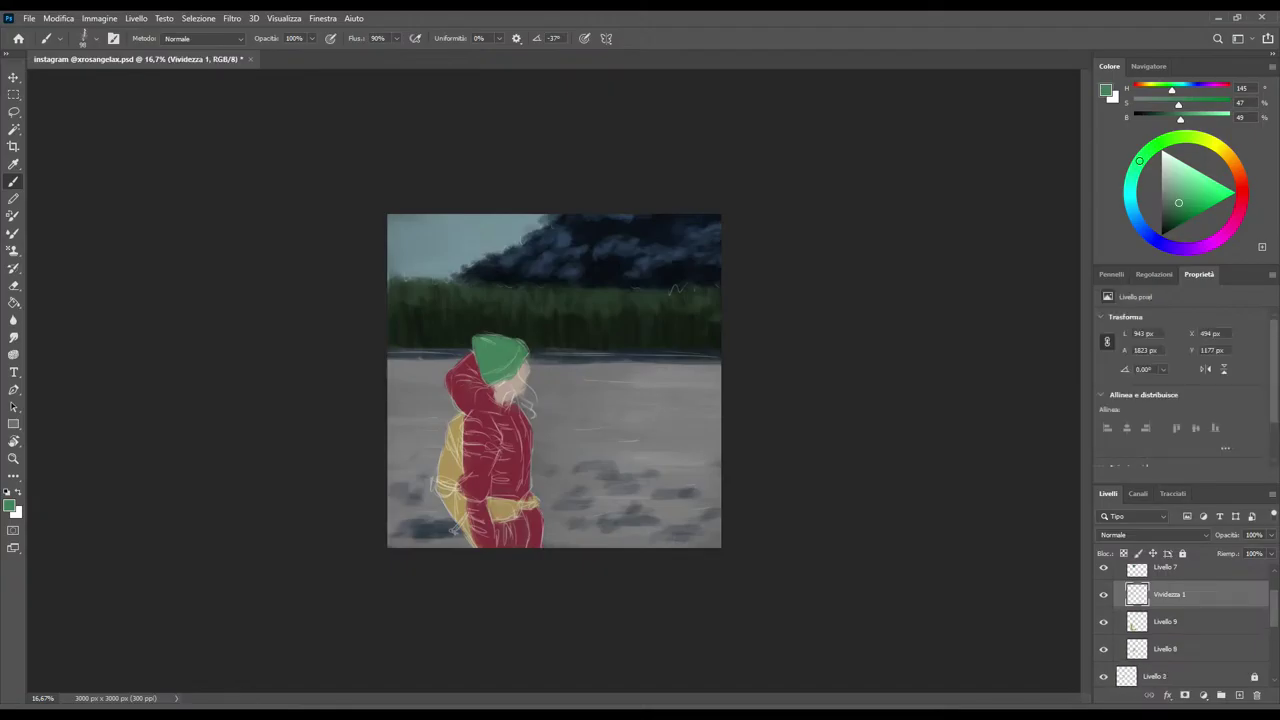
# Add a clipped Vibrance of 90 to the hat layer Livello 7 and merge it down
pyautogui.scroll(2, 1180, 620)
pyautogui.click(1165, 621)
pyautogui.click(1154, 274)
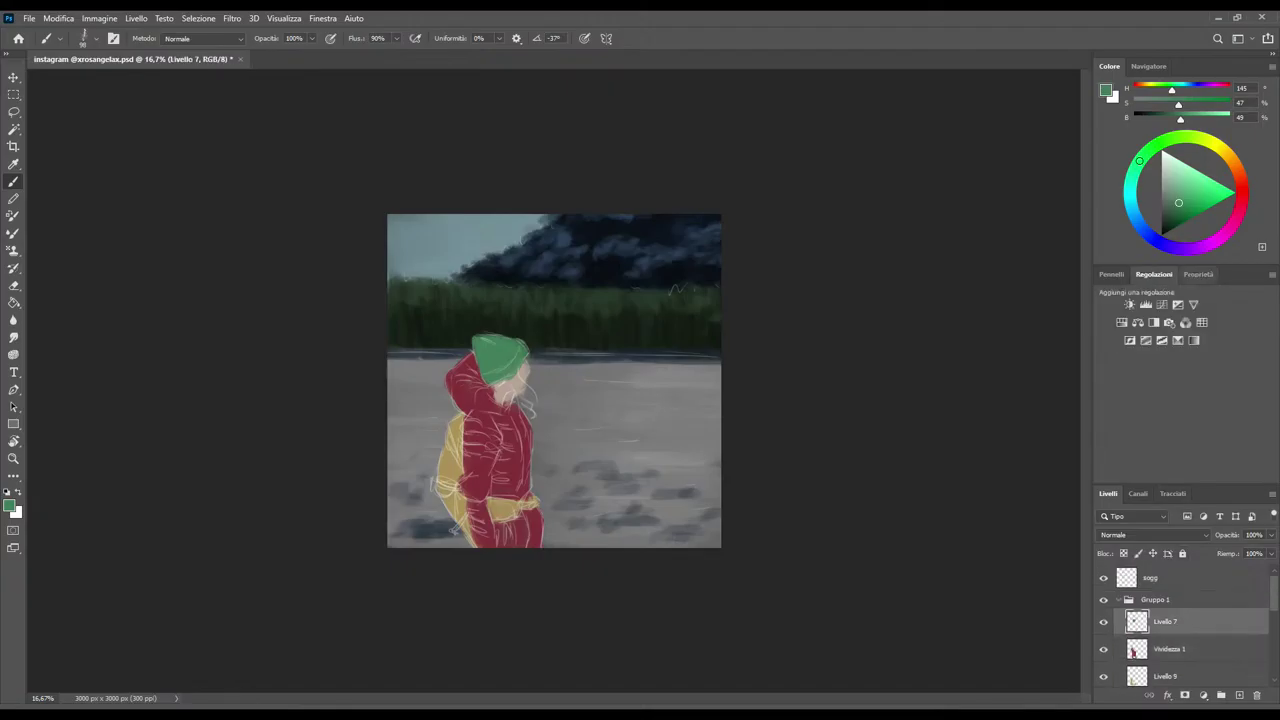
pyautogui.click(1194, 305)
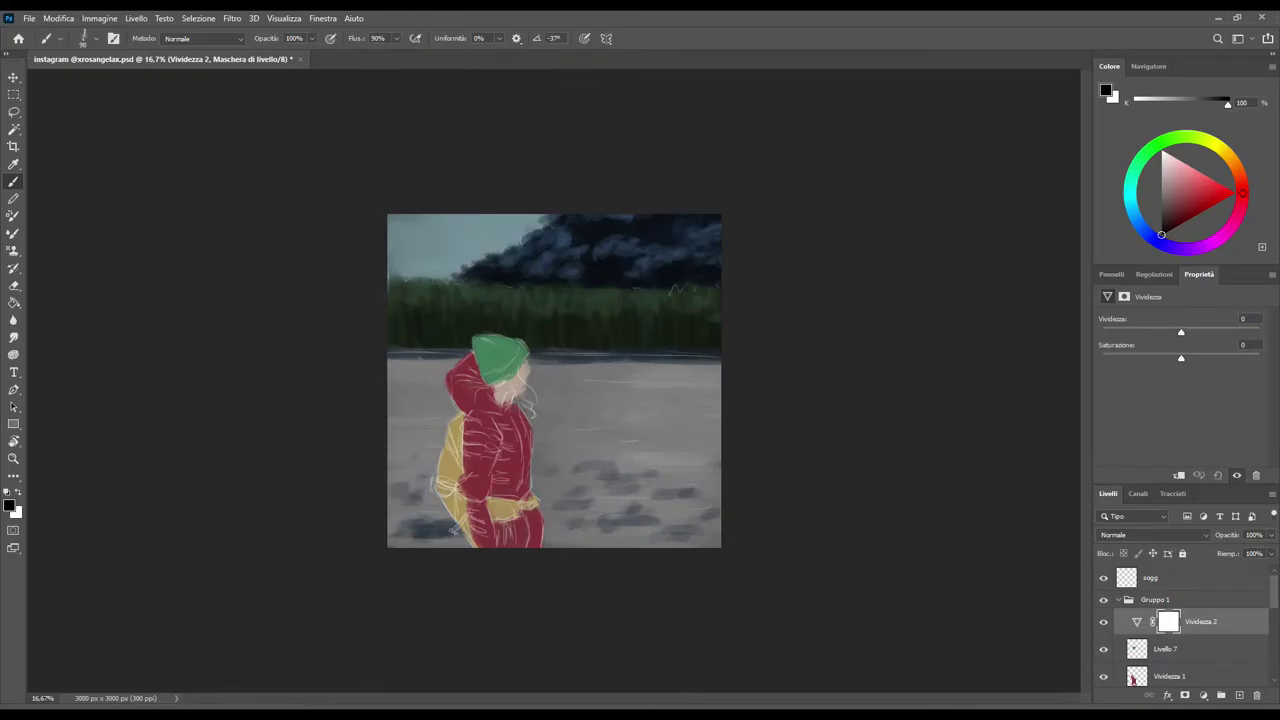
pyautogui.hotkey('ctrl', 'alt', 'g')
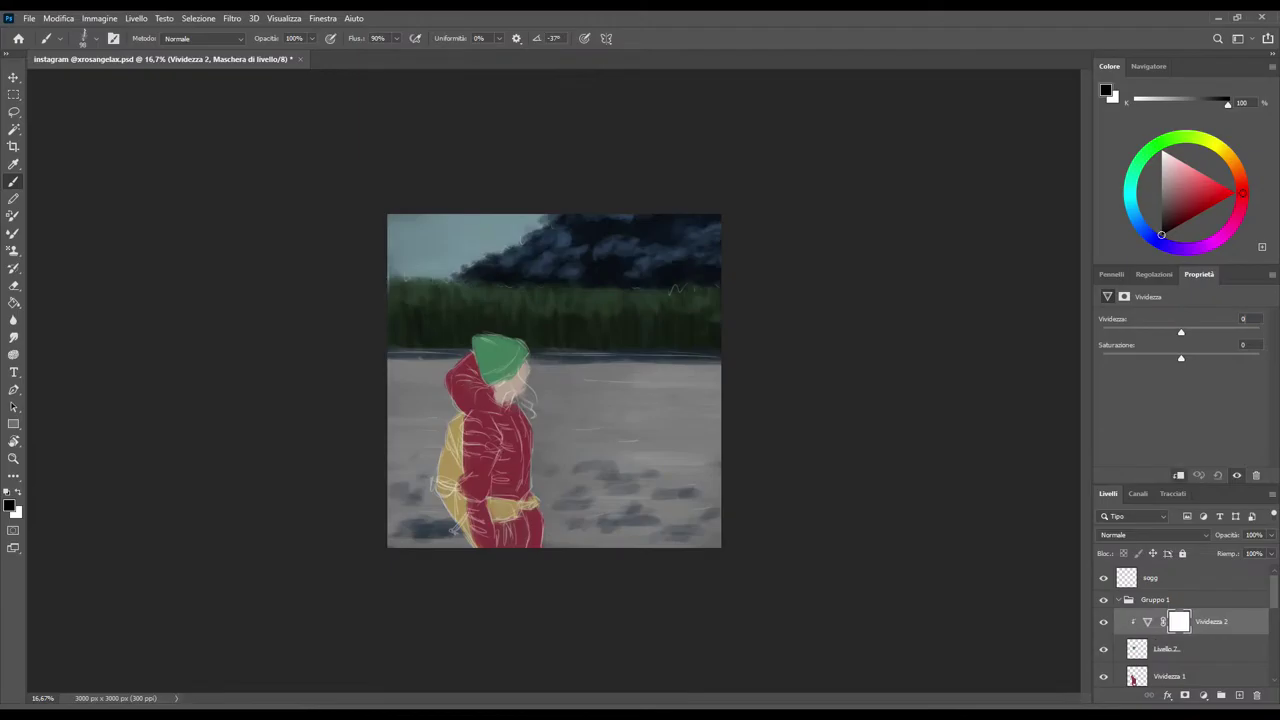
pyautogui.write('90')
pyautogui.click(1180, 649)
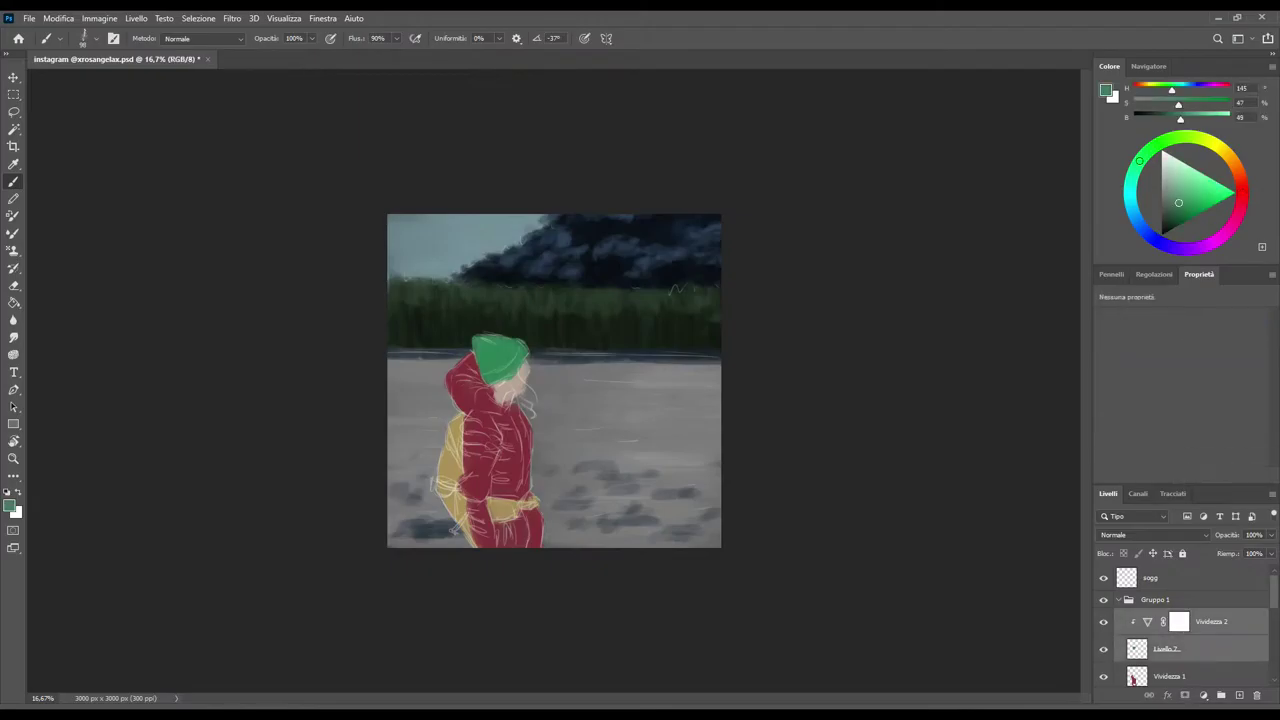
pyautogui.hotkey('ctrl', 'e')
# Add a clipped Vibrance of 80 to the backpack layer Livello 9, merge it, and save
pyautogui.scroll(-3, 1185, 620)
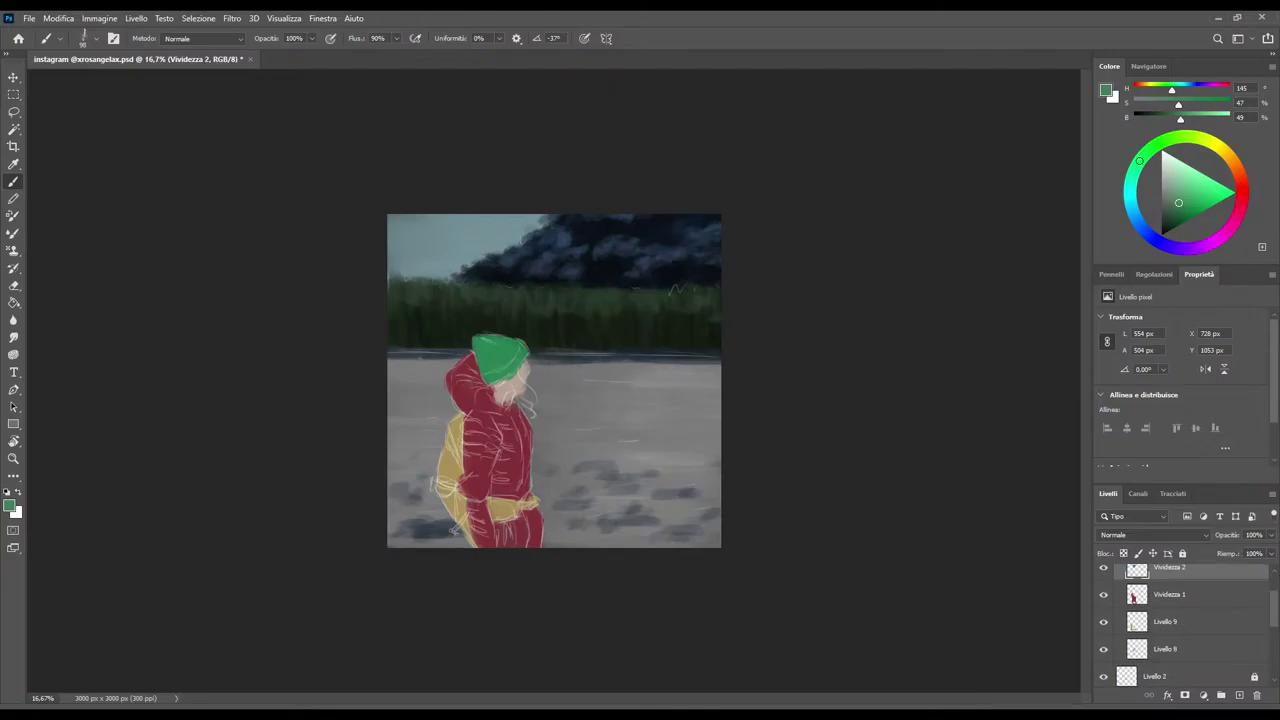
pyautogui.click(1165, 594)
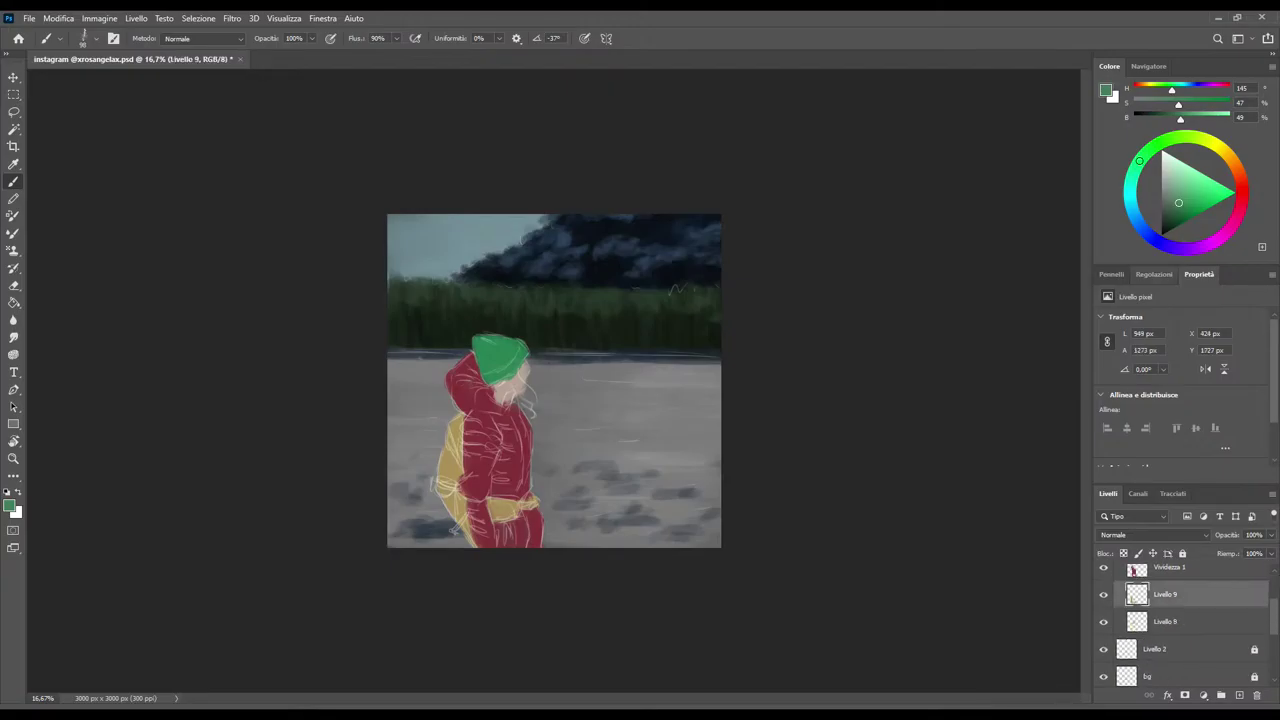
pyautogui.click(1154, 274)
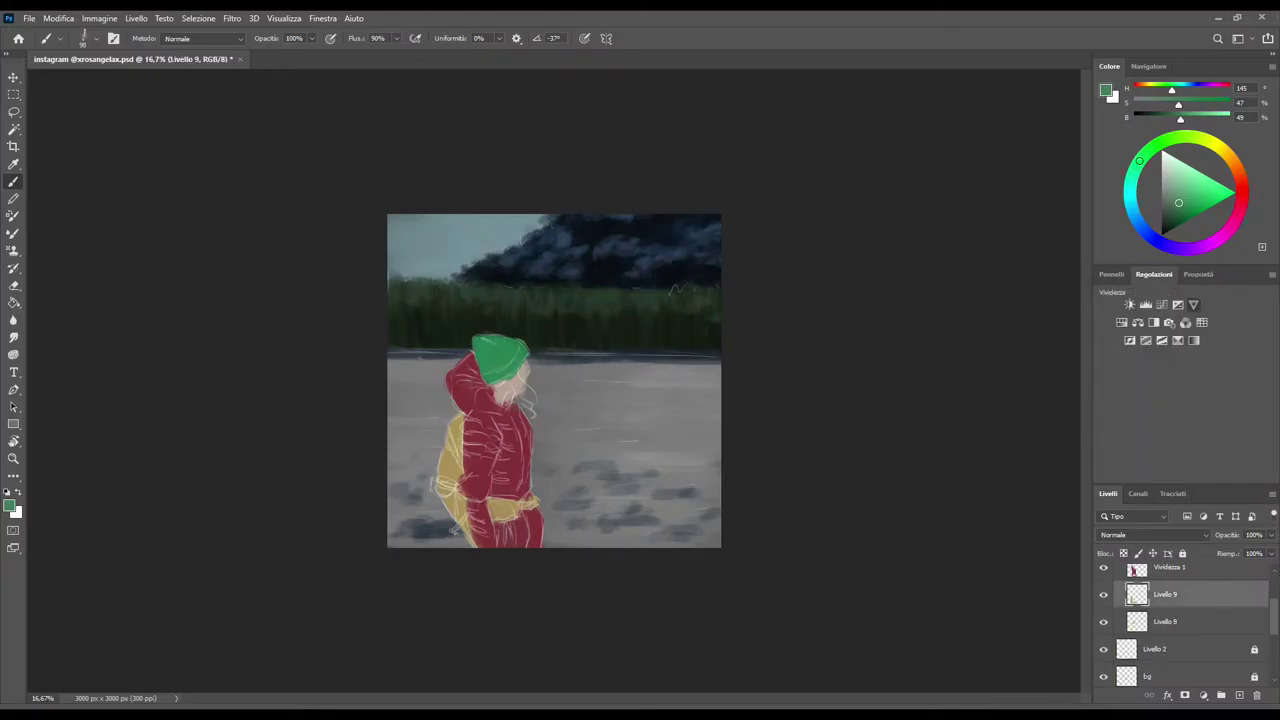
pyautogui.click(1194, 305)
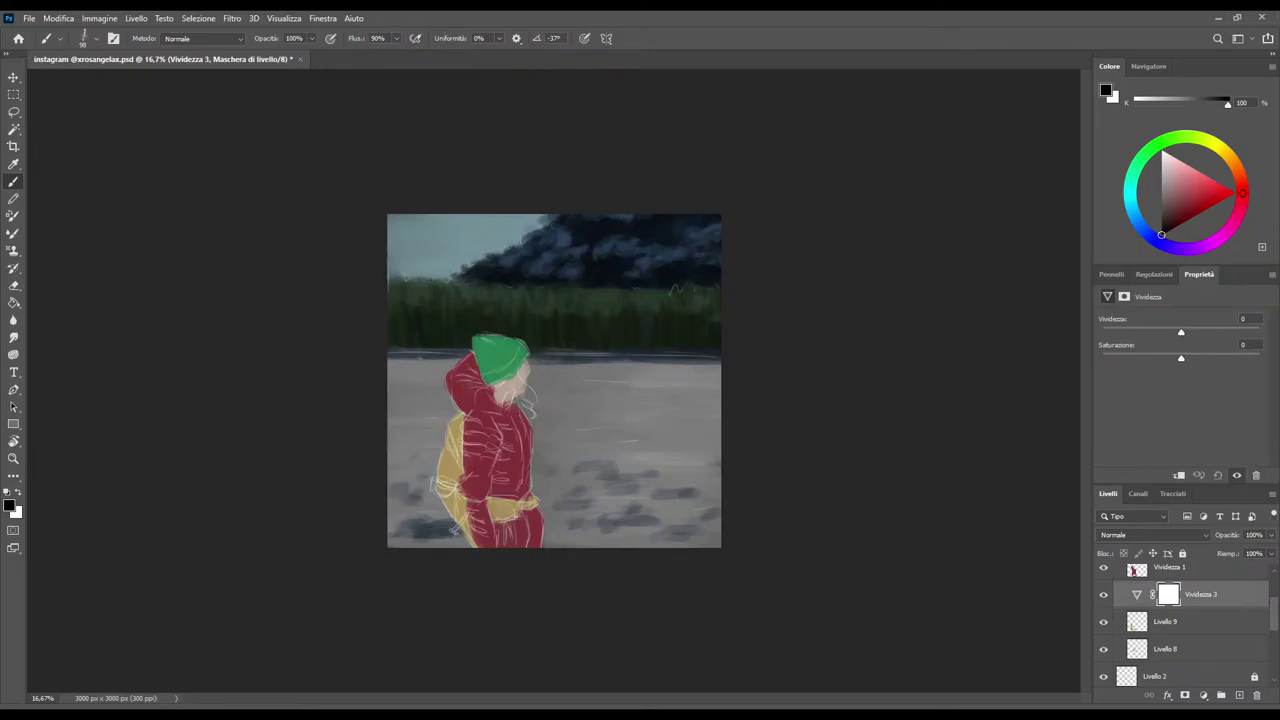
pyautogui.hotkey('ctrl', 'alt', 'g')
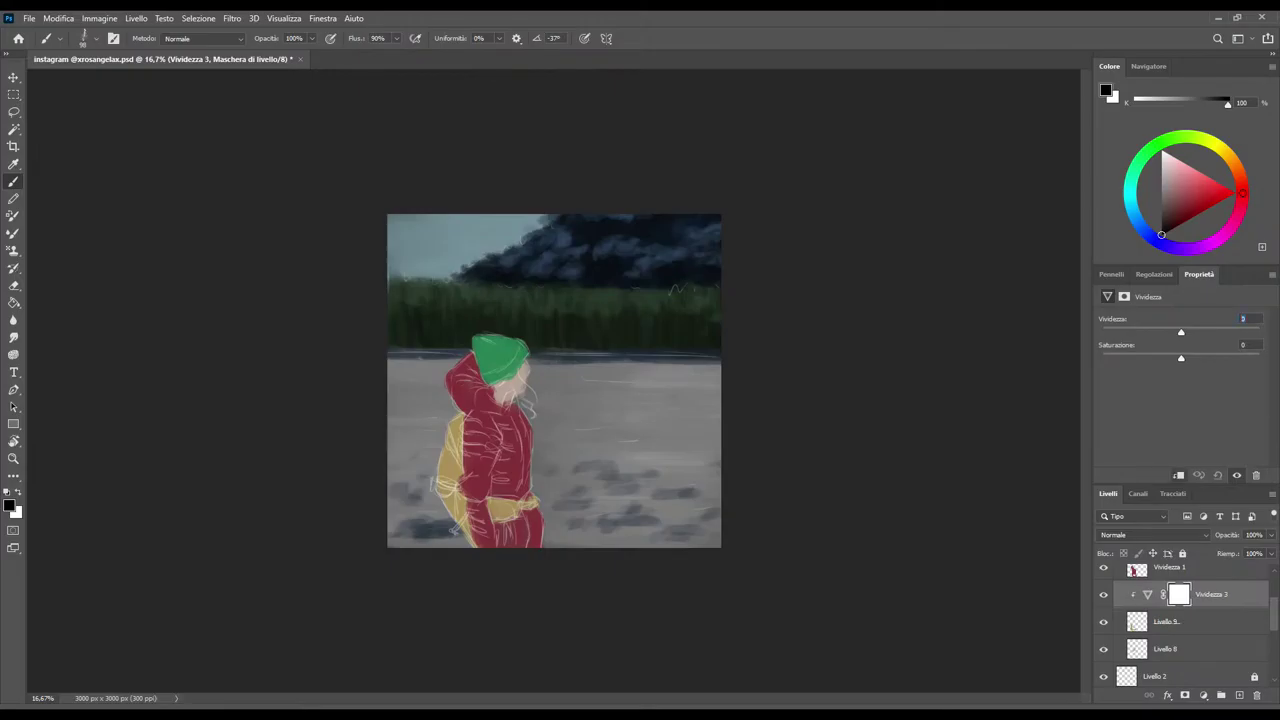
pyautogui.write('80')
pyautogui.press('Return')
pyautogui.click(1200, 621)
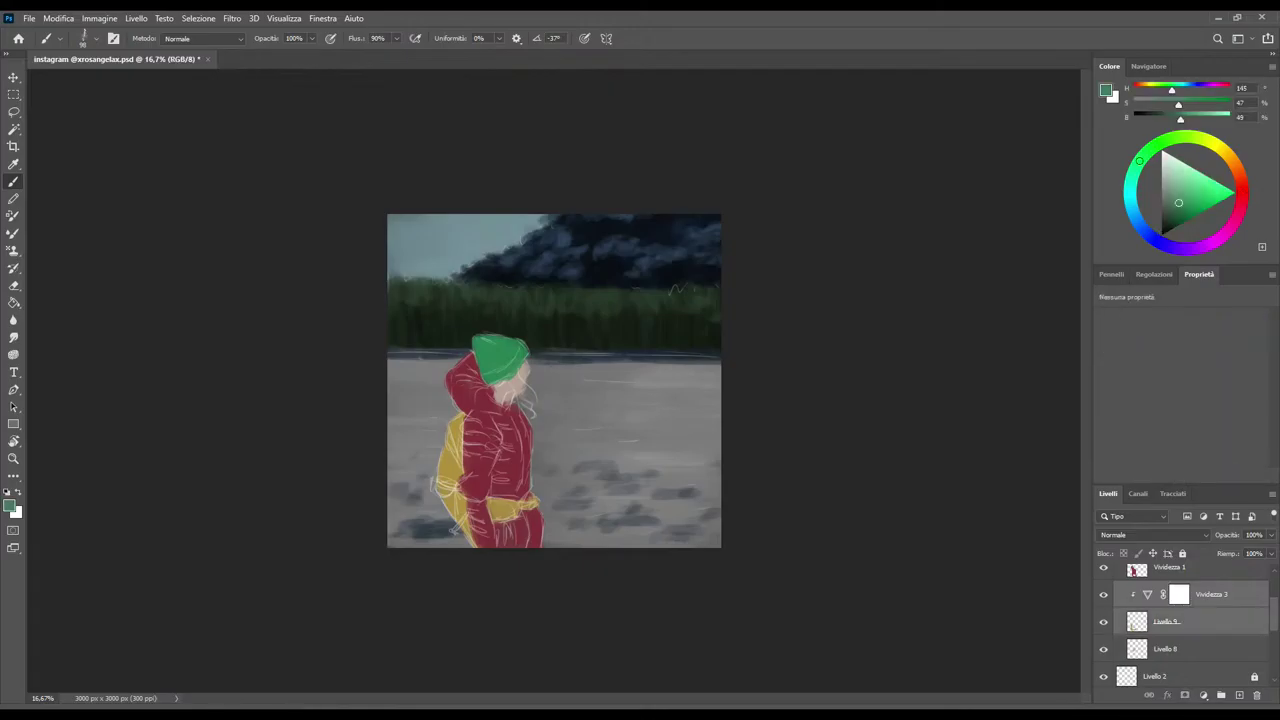
pyautogui.hotkey('ctrl', 'e')
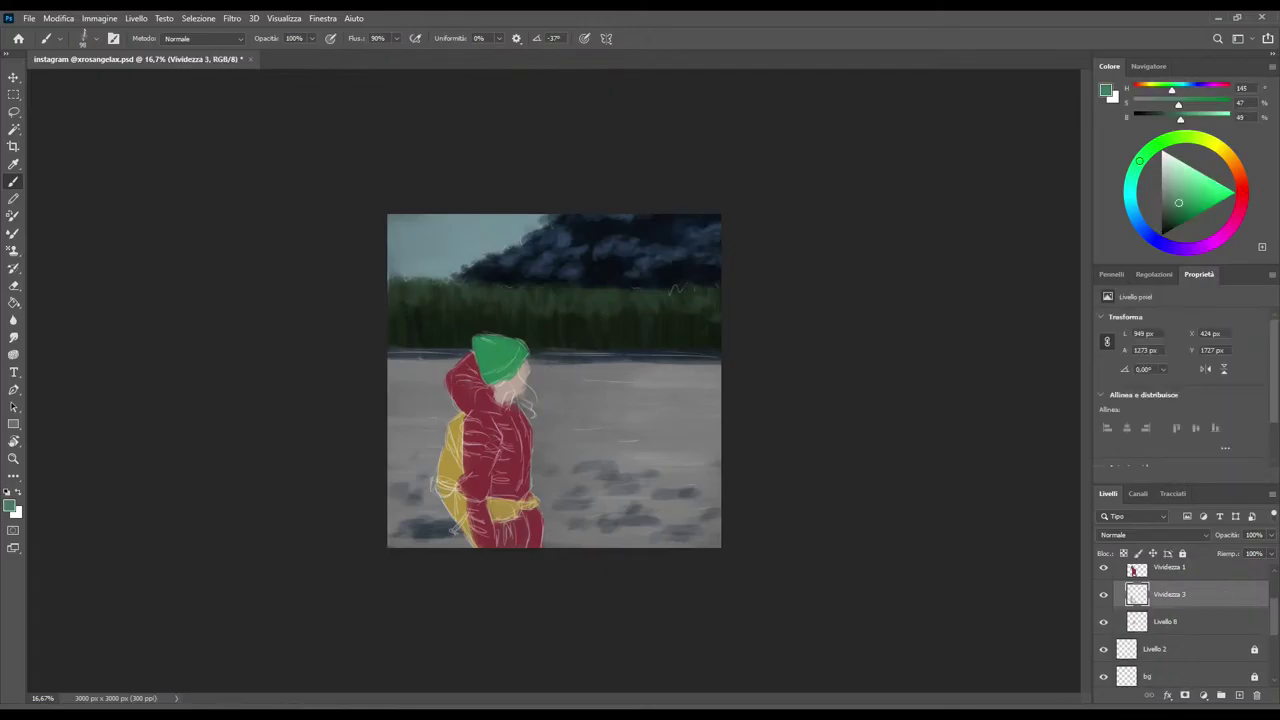
pyautogui.click(1170, 621)
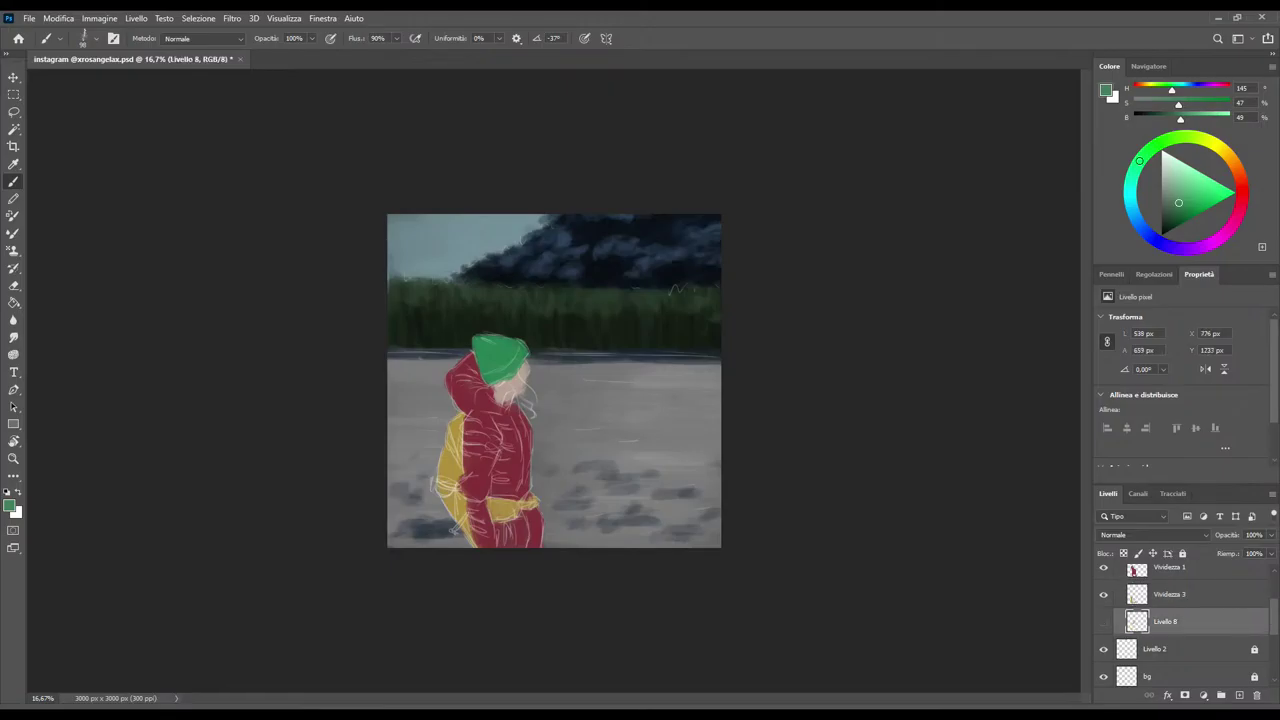
pyautogui.hotkey('ctrl', 's')
# Add a new empty layer above the merged jacket layer Vividezza 1
pyautogui.scroll(2, 1185, 620)
pyautogui.click(1170, 614)
pyautogui.click(1238, 695)
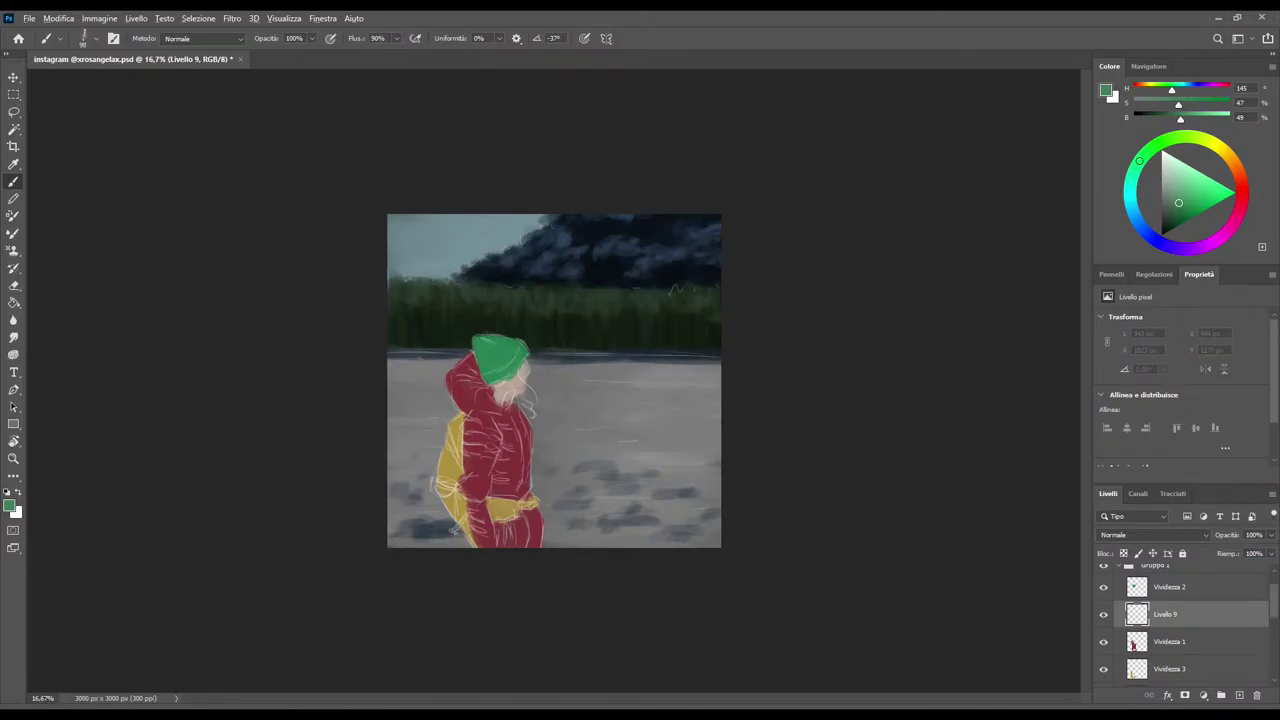
# Clip the new layer to the jacket and pick up the jacket's red as paint colour
pyautogui.hotkey('ctrl', 'alt', 'g')
pyautogui.press('i')
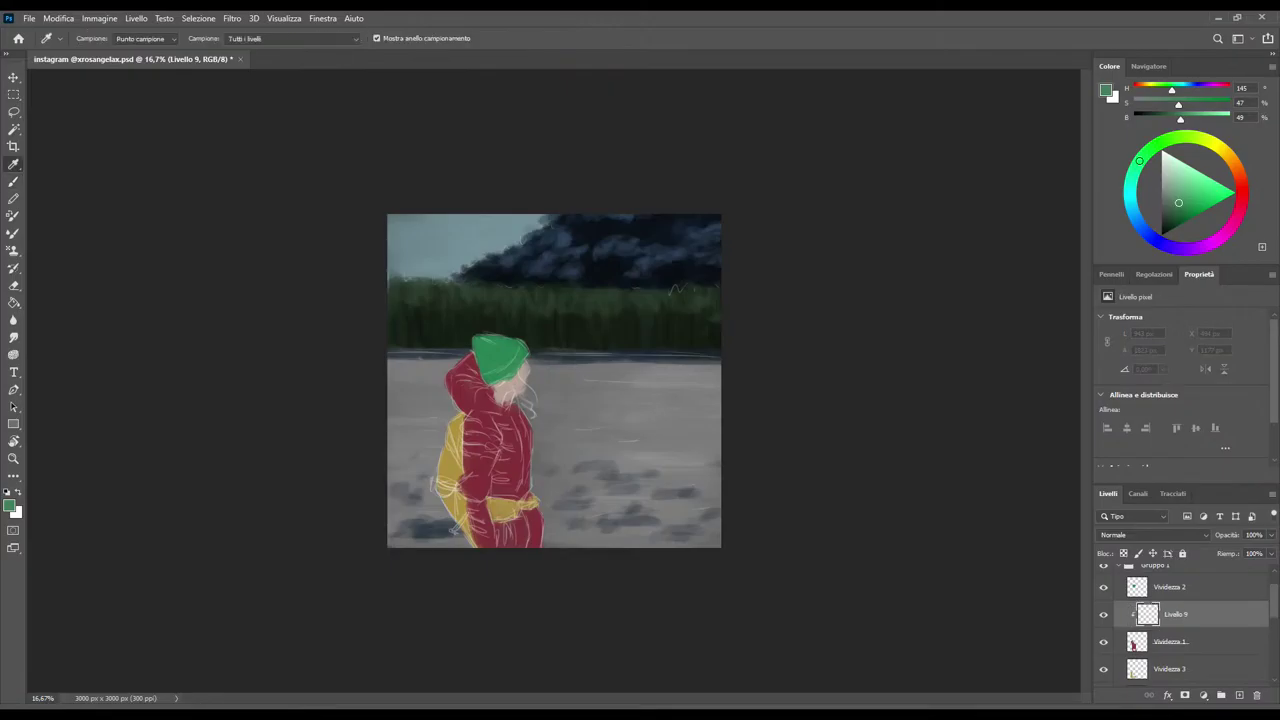
pyautogui.keyDown('alt'); pyautogui.click(495, 450); pyautogui.keyUp('alt')
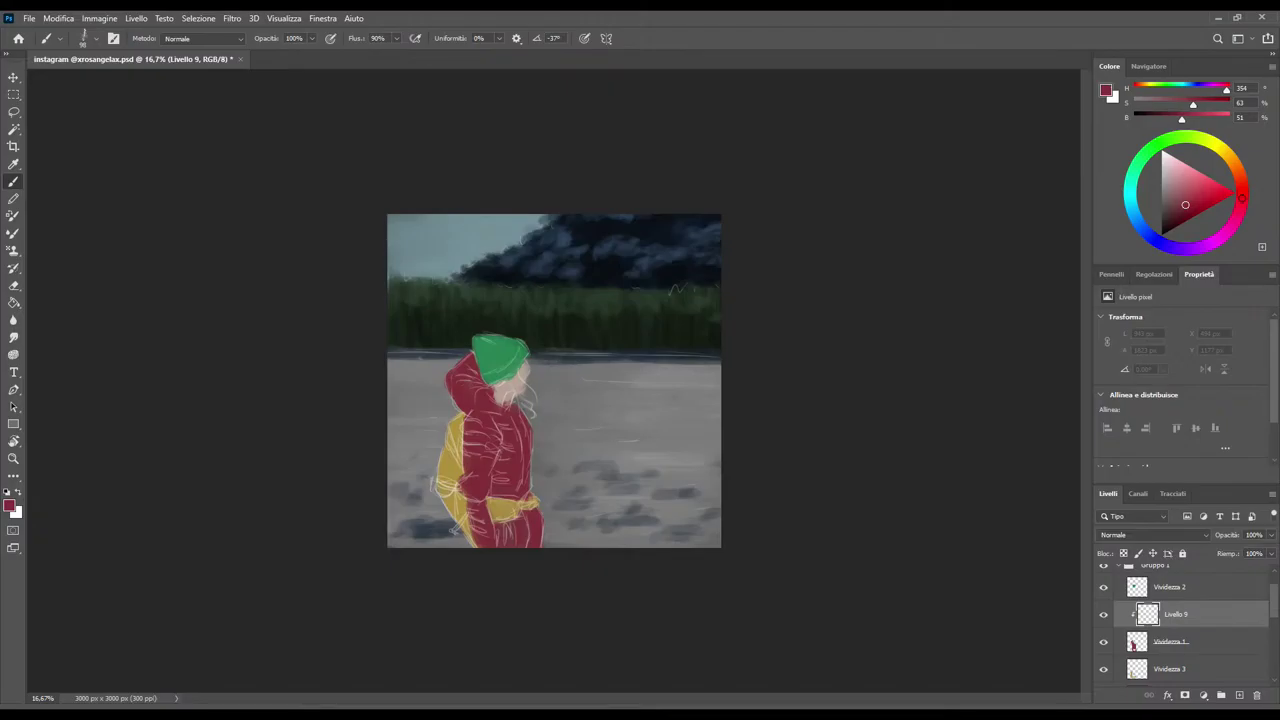
# Move Vividezza 3 to the bottom of the group and delete an extra empty layer
pyautogui.moveTo(1170, 668); pyautogui.dragTo(1170, 602)
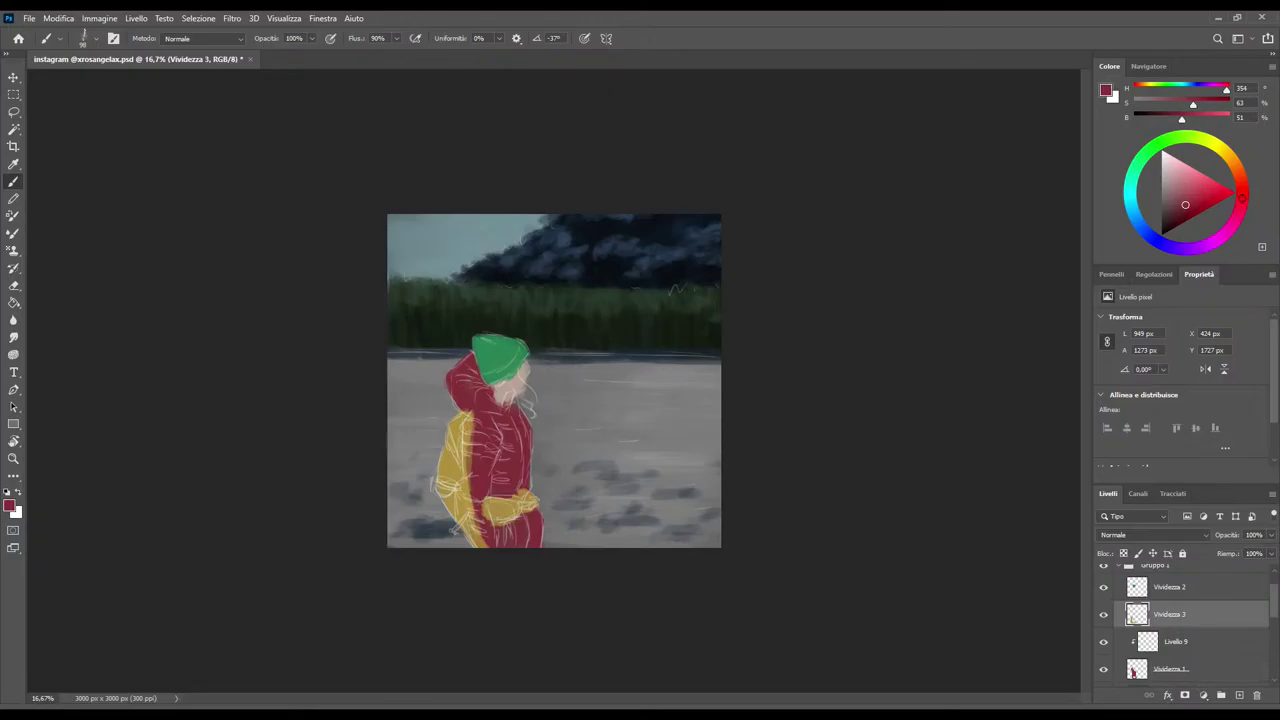
pyautogui.moveTo(1170, 614); pyautogui.dragTo(1170, 680)
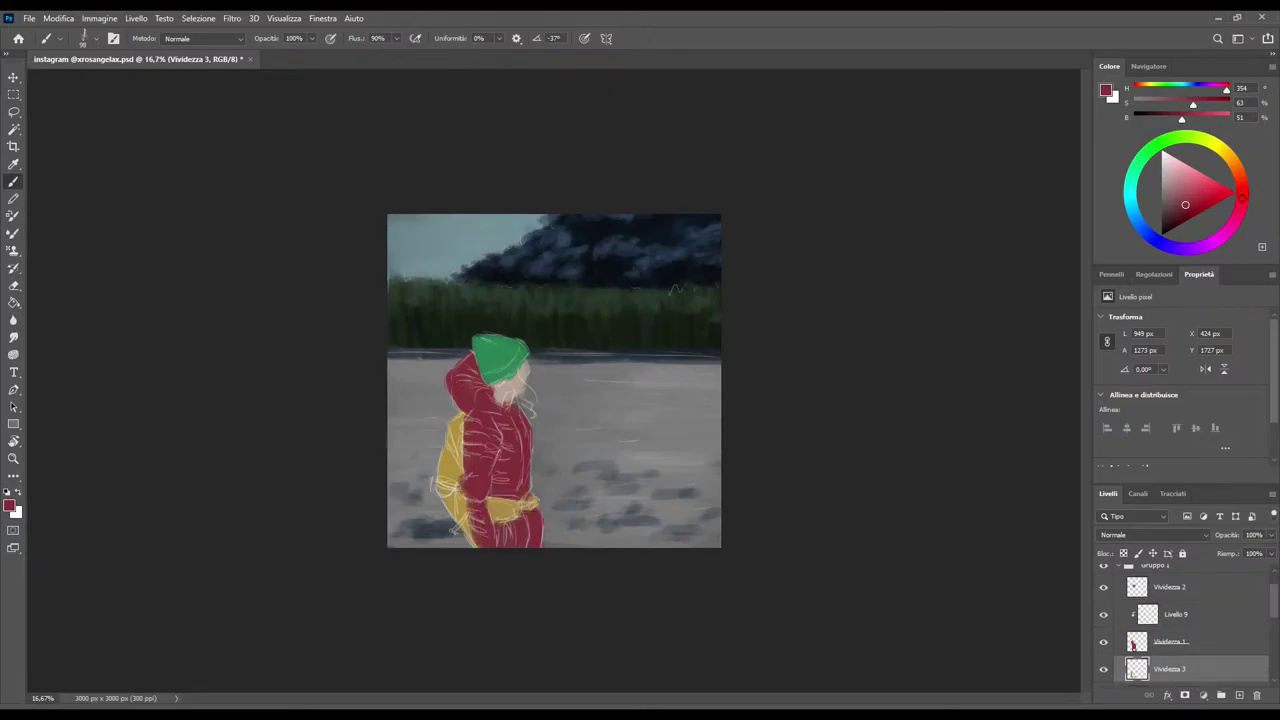
pyautogui.click(1175, 614)
pyautogui.click(1239, 695)
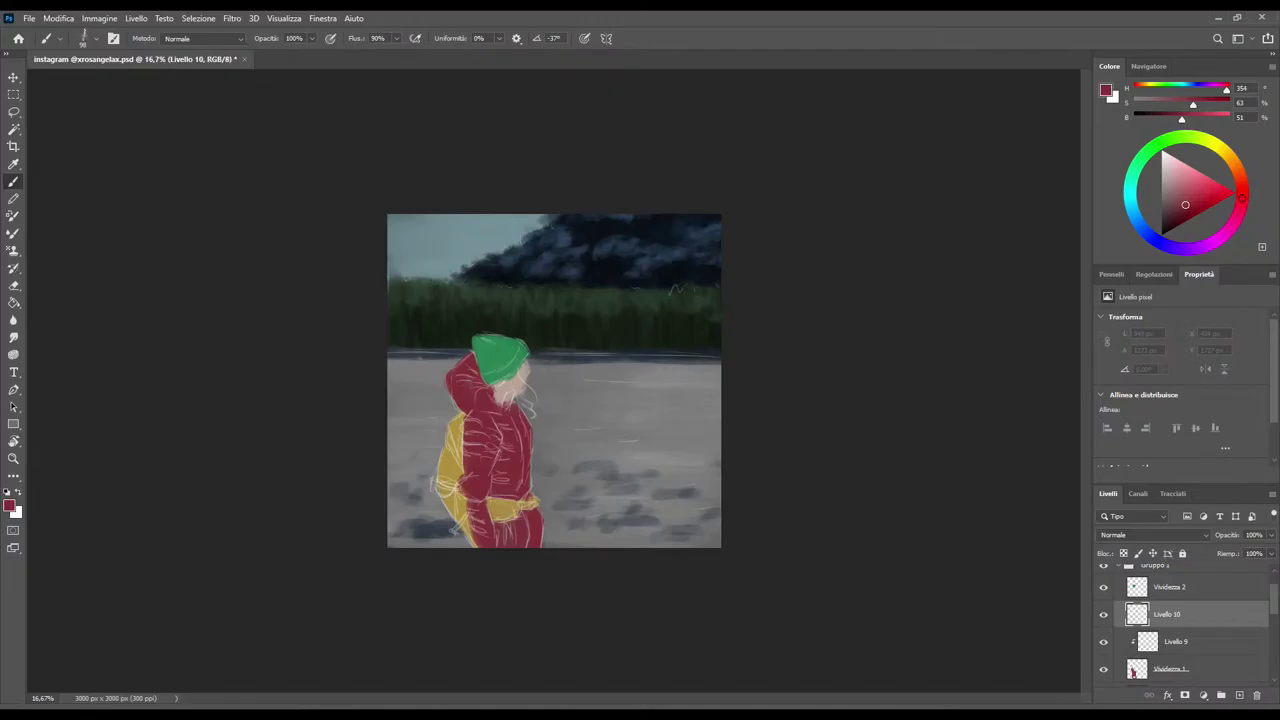
pyautogui.press('Delete')
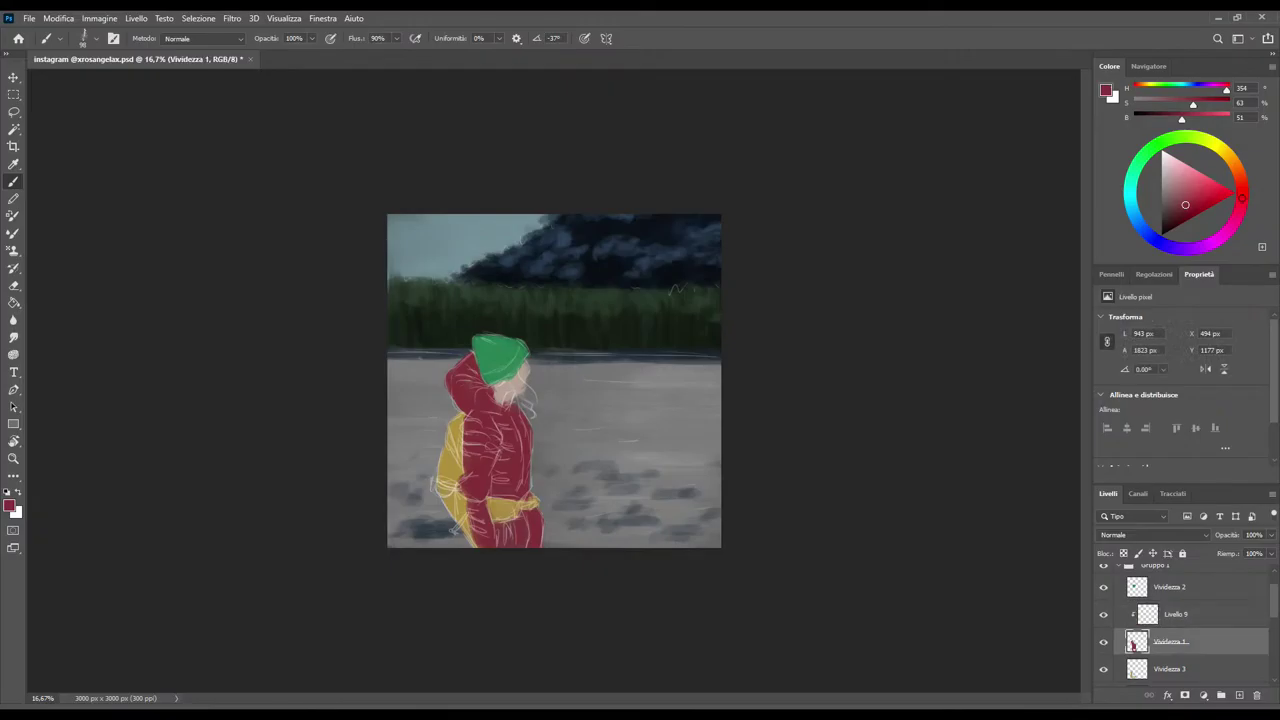
# Release Livello 9 from its clipping mask on the jacket layer
pyautogui.press('i')
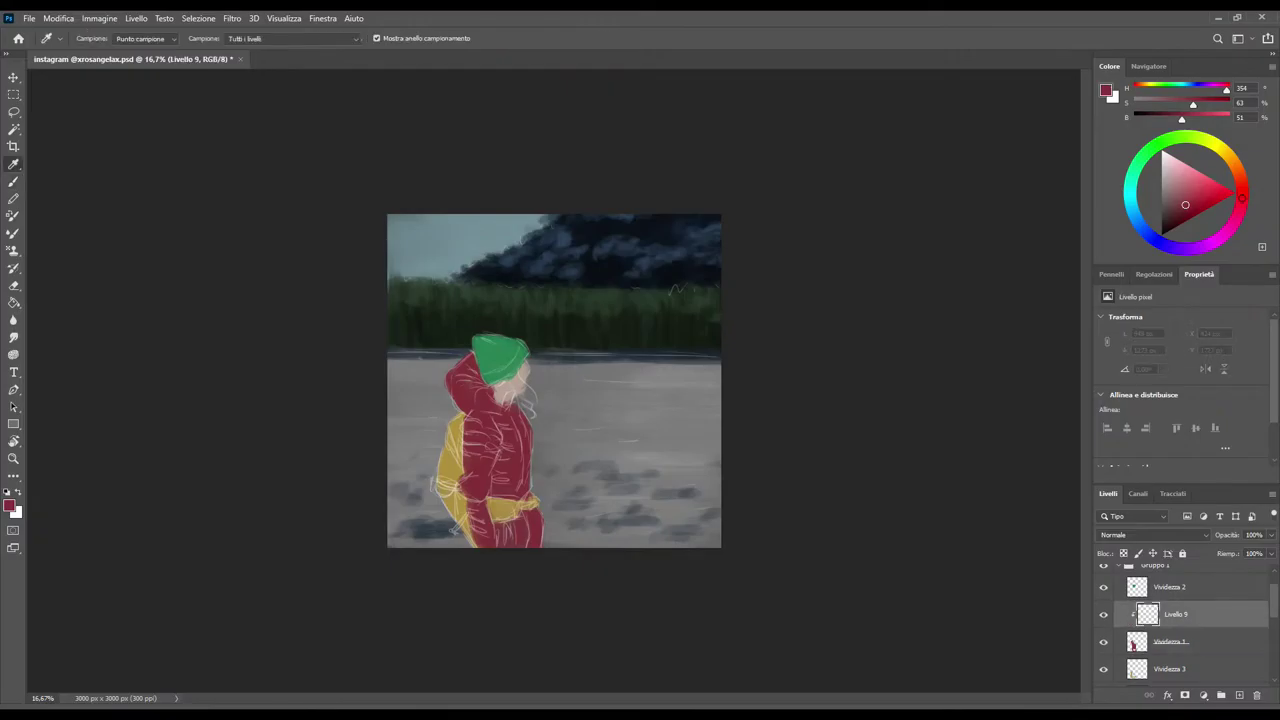
pyautogui.press('b')
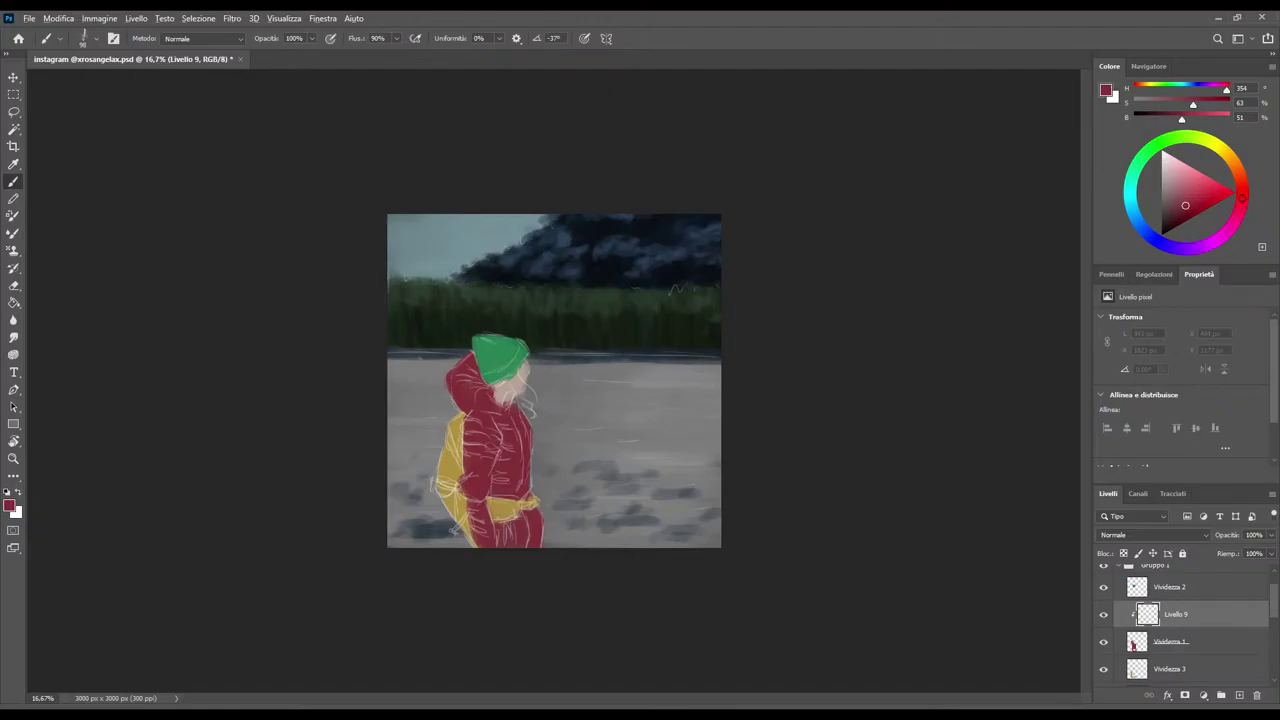
pyautogui.hotkey('ctrl', 'alt', 'g')
# Darken the red and clip Livello 9 back onto the Vividezza 1 jacket layer
pyautogui.moveTo(1185, 205); pyautogui.dragTo(1177, 215)
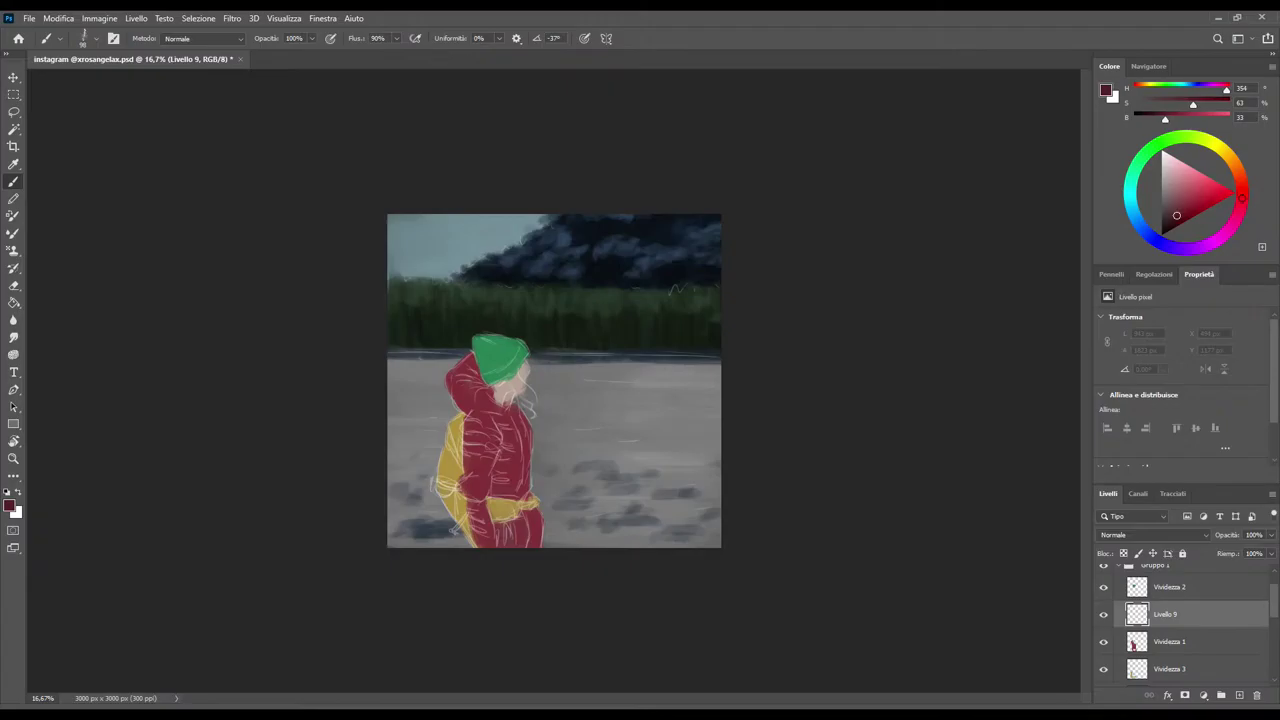
pyautogui.hotkey('ctrl', 'e')
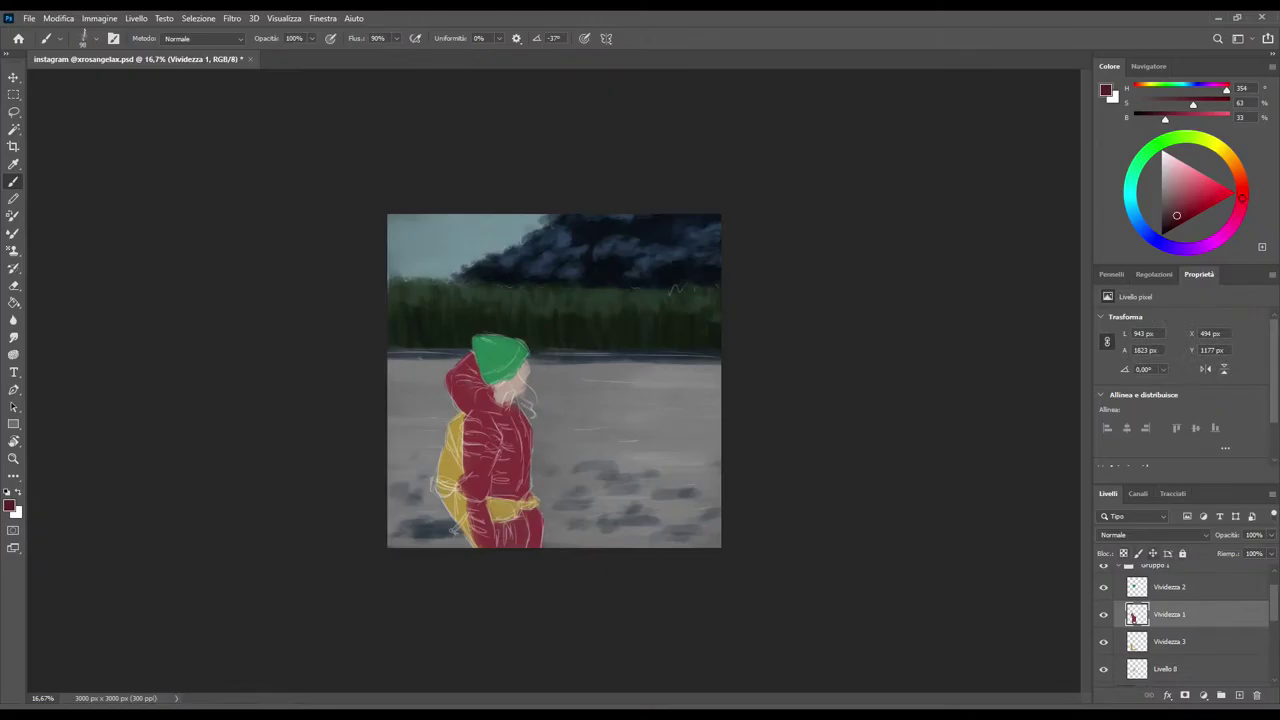
pyautogui.hotkey('ctrl', 'z')
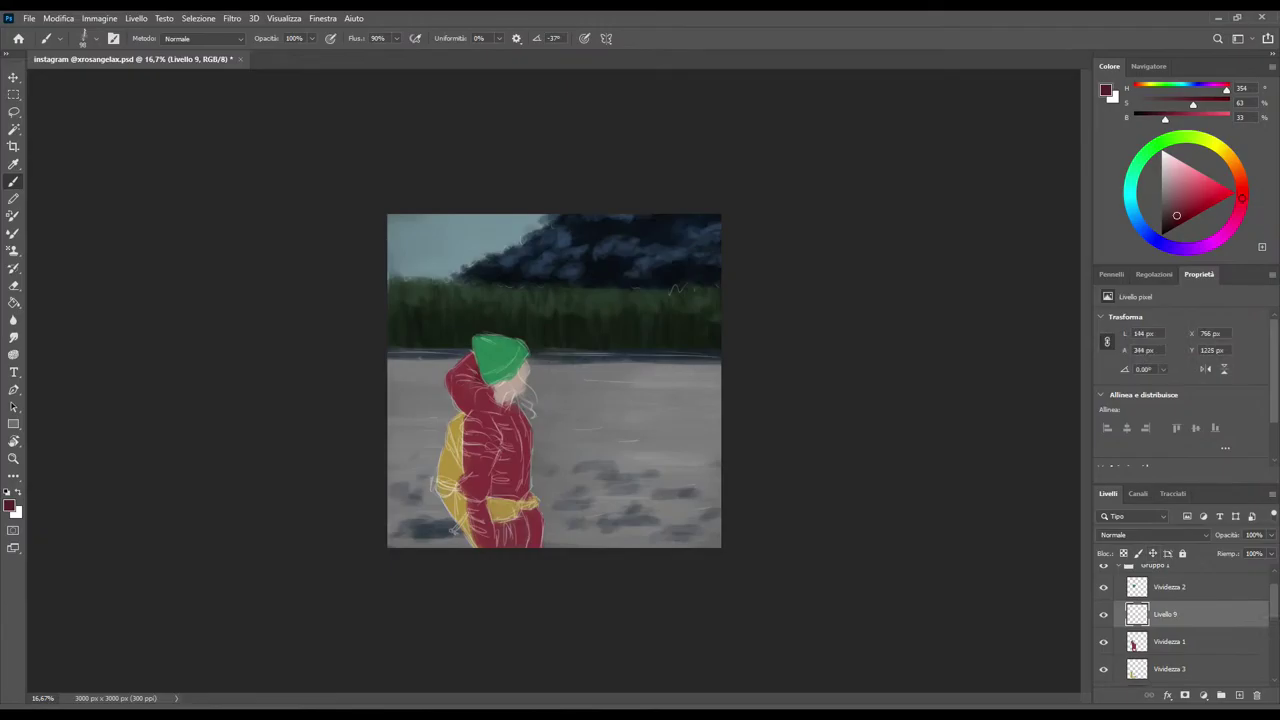
pyautogui.moveTo(458, 362); pyautogui.dragTo(448, 370)
pyautogui.hotkey('ctrl', 'alt', 'g')
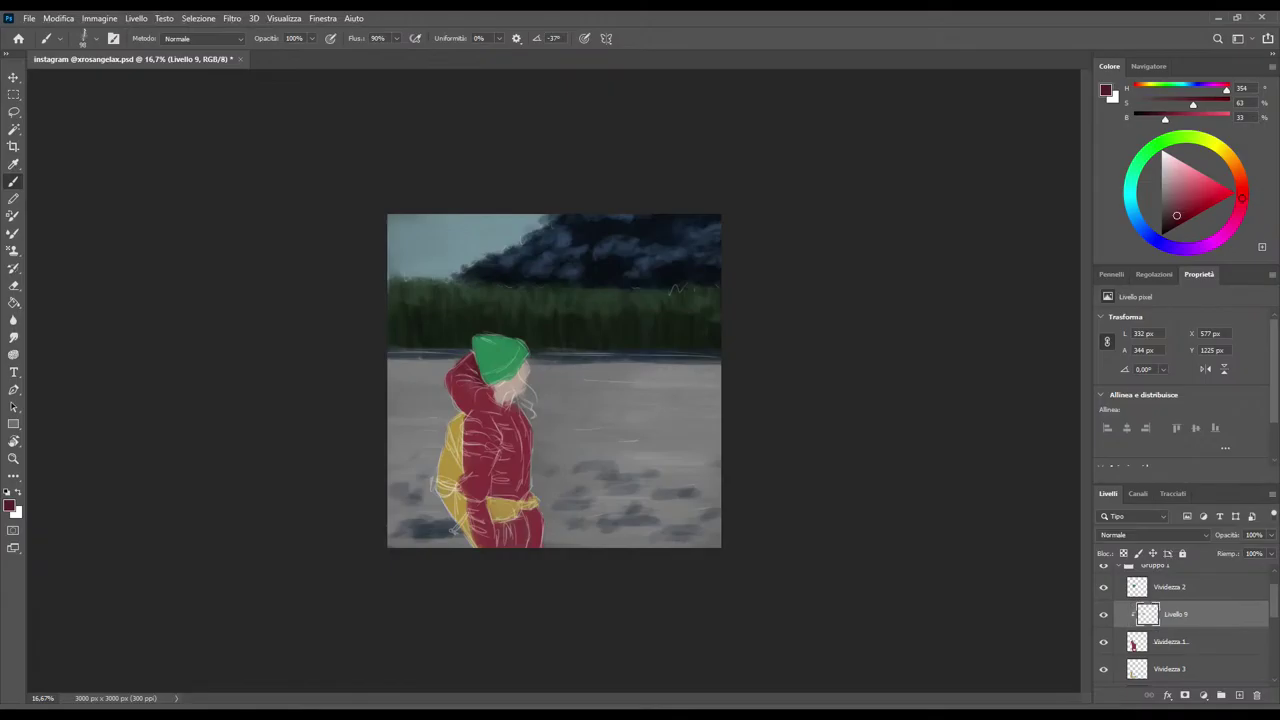
# Paint dark red shading strokes on the coat and the yellow belt
pyautogui.moveTo(474, 440); pyautogui.dragTo(471, 452)
pyautogui.moveTo(497, 458); pyautogui.dragTo(498, 476)
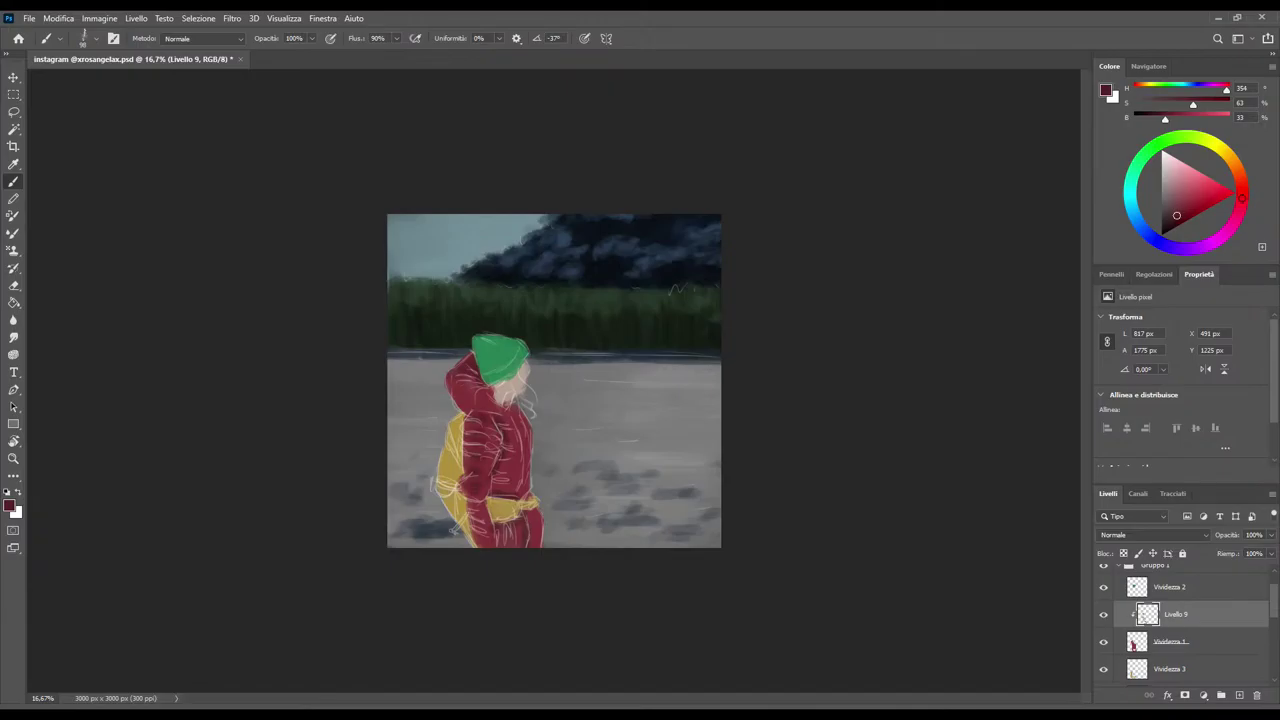
pyautogui.moveTo(477, 523); pyautogui.dragTo(487, 529)
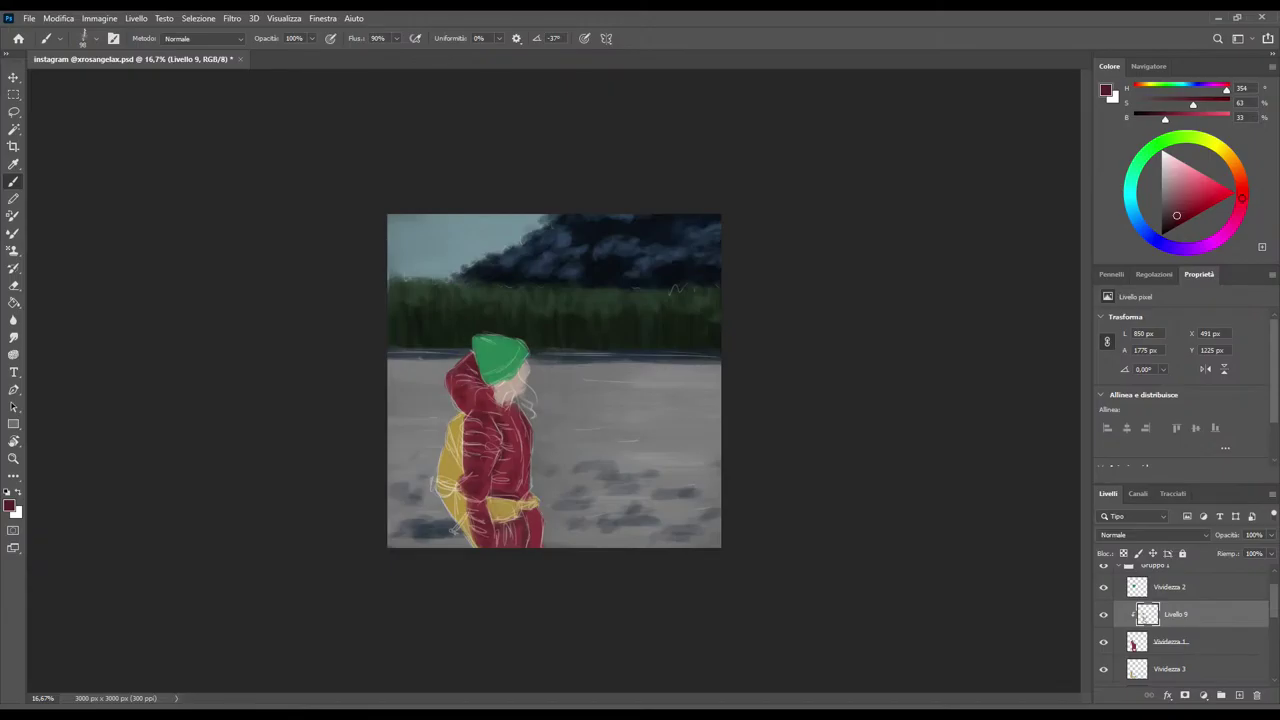
pyautogui.moveTo(1176, 215); pyautogui.dragTo(1171, 223)
pyautogui.click(1111, 274)
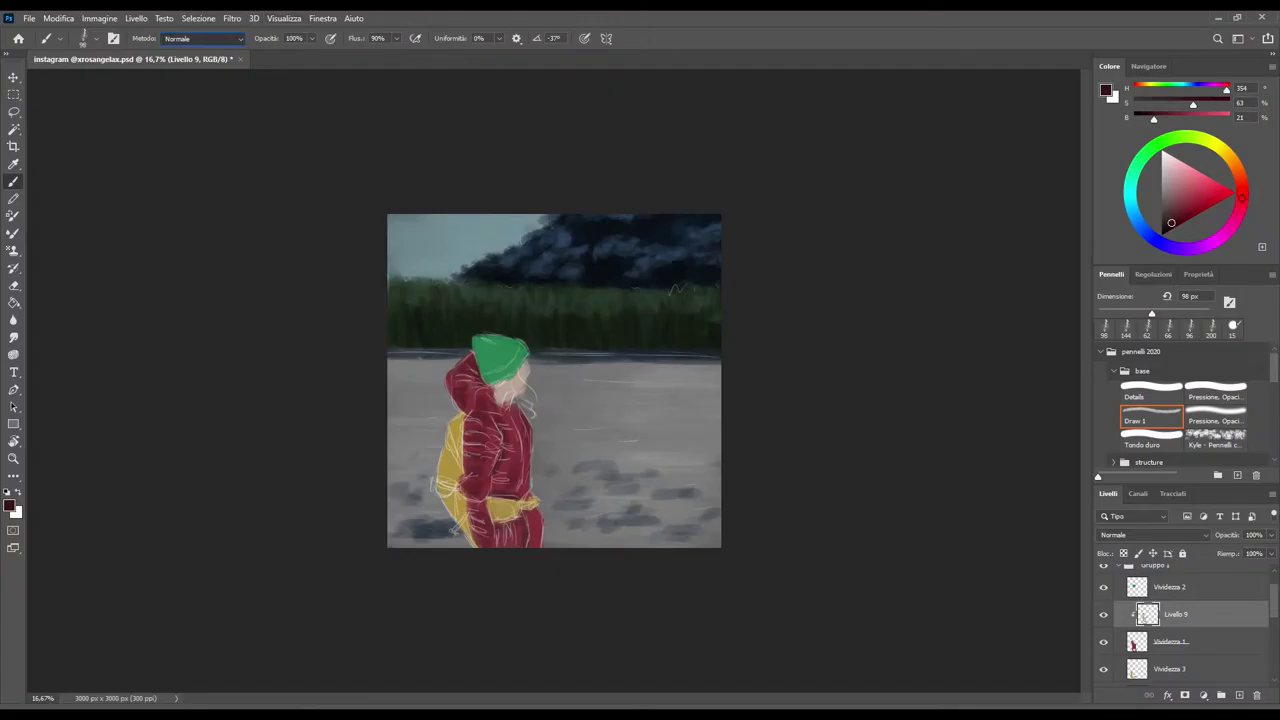
# Sample a lighter jacket red, shrink the brush to 57 px and zoom to 25% in Normal mode
pyautogui.hotkey('shift', 'alt', 'm')
pyautogui.press('i')
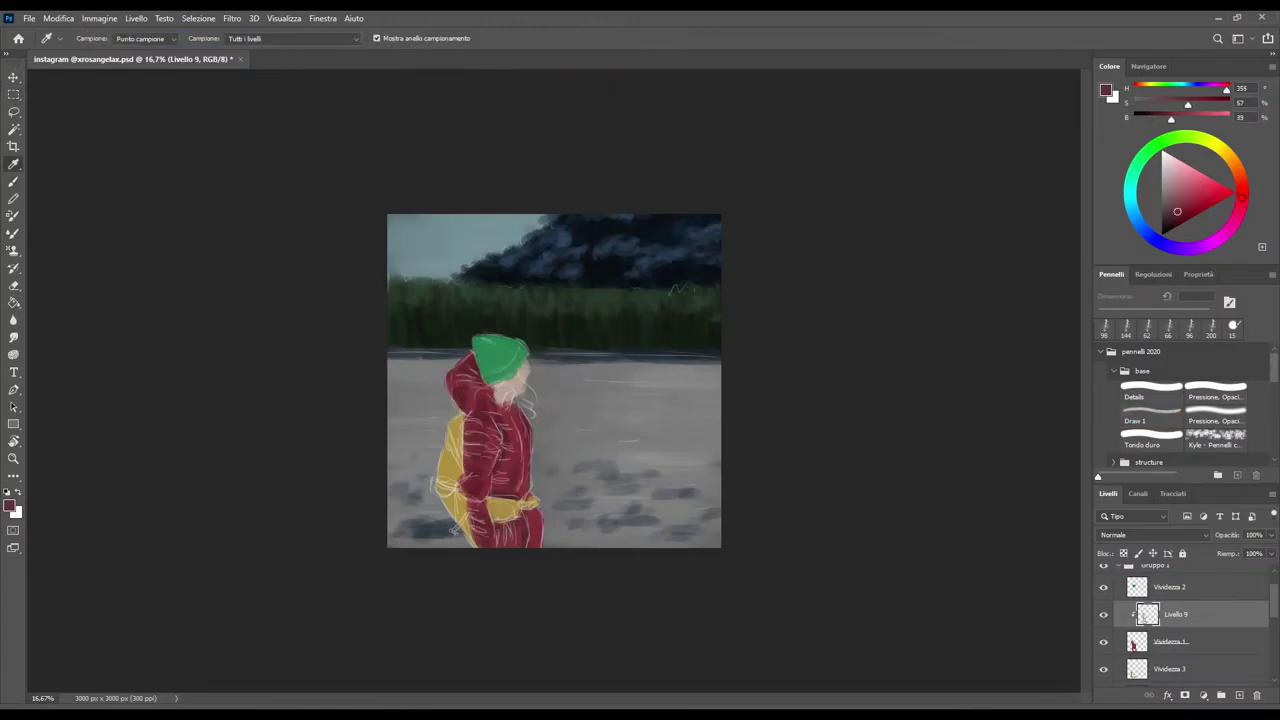
pyautogui.press('b')
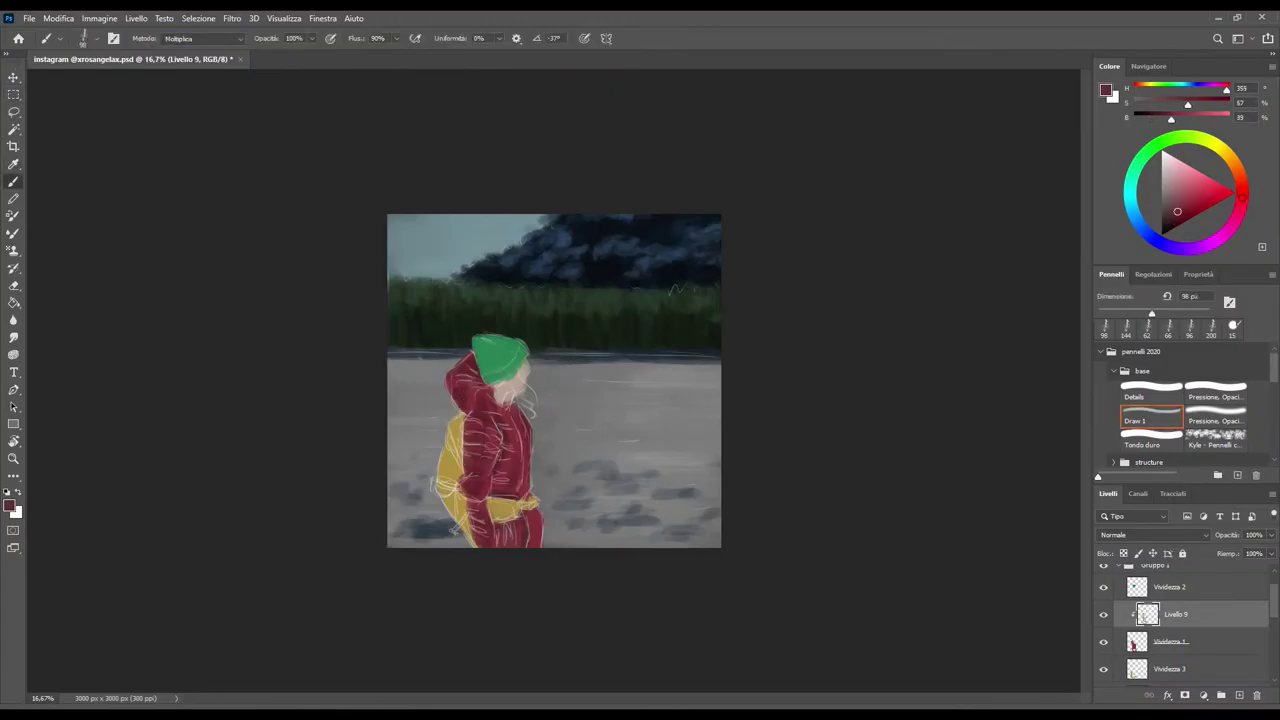
pyautogui.moveTo(526, 419); pyautogui.dragTo(529, 437)
pyautogui.moveTo(1151, 313); pyautogui.dragTo(1134, 313)
pyautogui.hotkey('ctrl', '+')
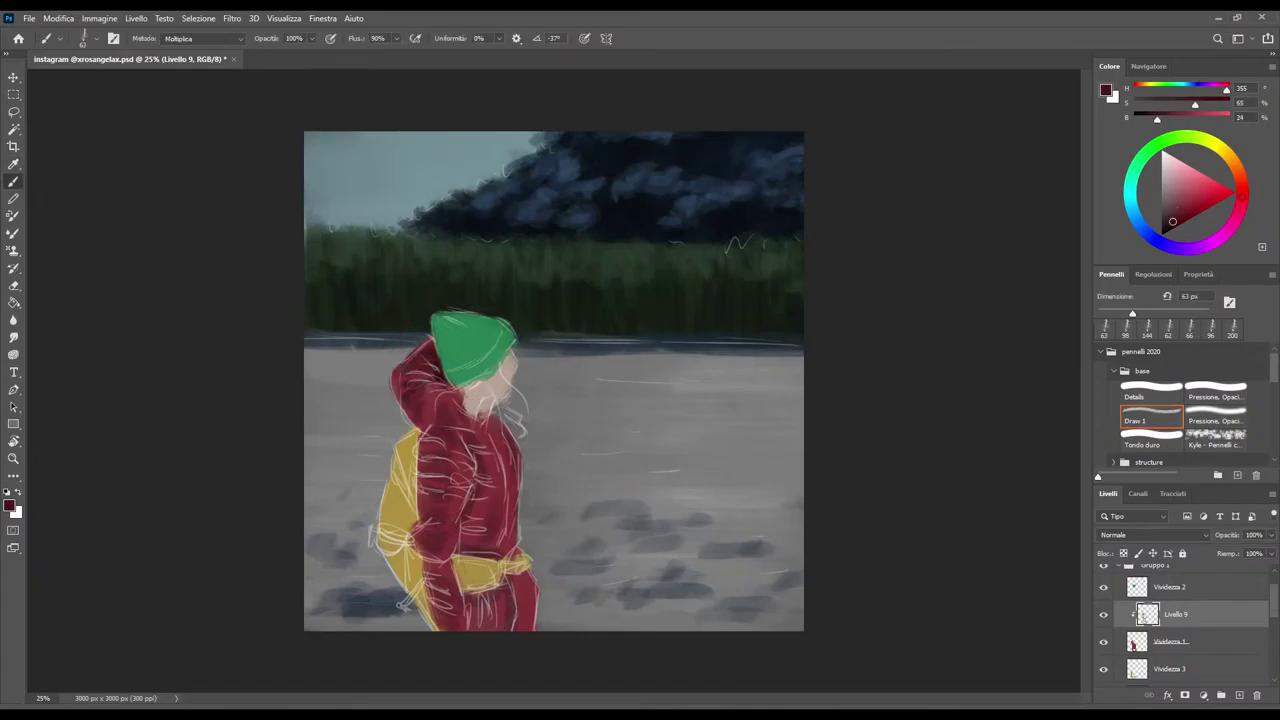
pyautogui.hotkey('shift', 'alt', 'n')
# Shade the hood near the neck and down the jacket's right edge with a 47 px brush
pyautogui.click(458, 403)
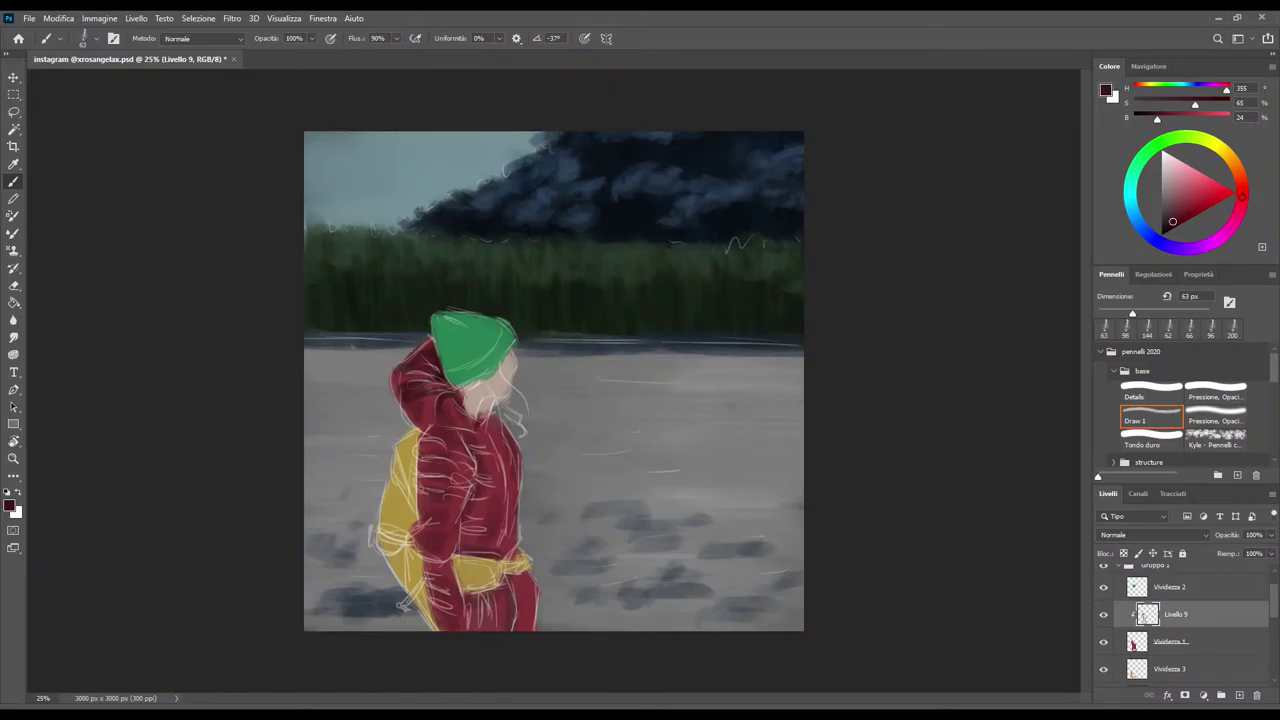
pyautogui.moveTo(506, 444); pyautogui.dragTo(506, 460)
pyautogui.press('[')
pyautogui.press('[')
pyautogui.moveTo(496, 440); pyautogui.dragTo(506, 544)
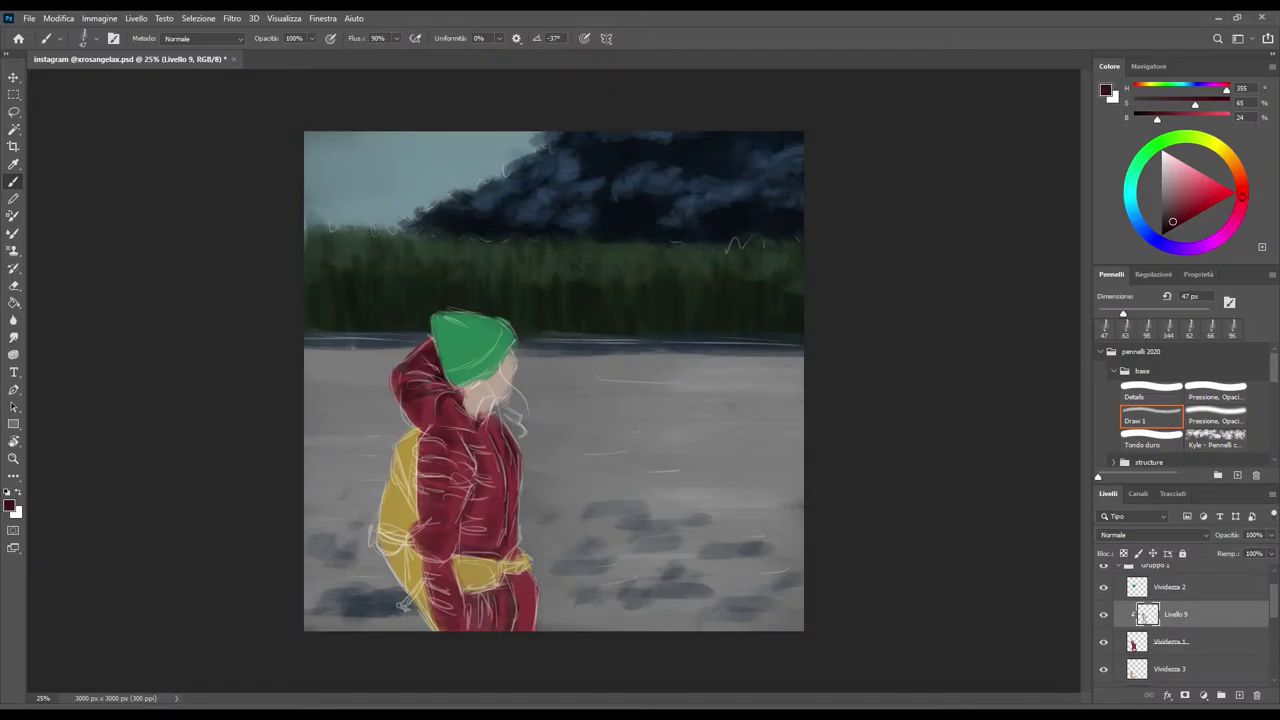
pyautogui.click(456, 463)
pyautogui.moveTo(424, 486); pyautogui.dragTo(442, 484)
pyautogui.moveTo(457, 477); pyautogui.dragTo(467, 475)
# Drop the sogg sketch layer's opacity to about 20% so it nearly disappears
pyautogui.hotkey('alt', '.')
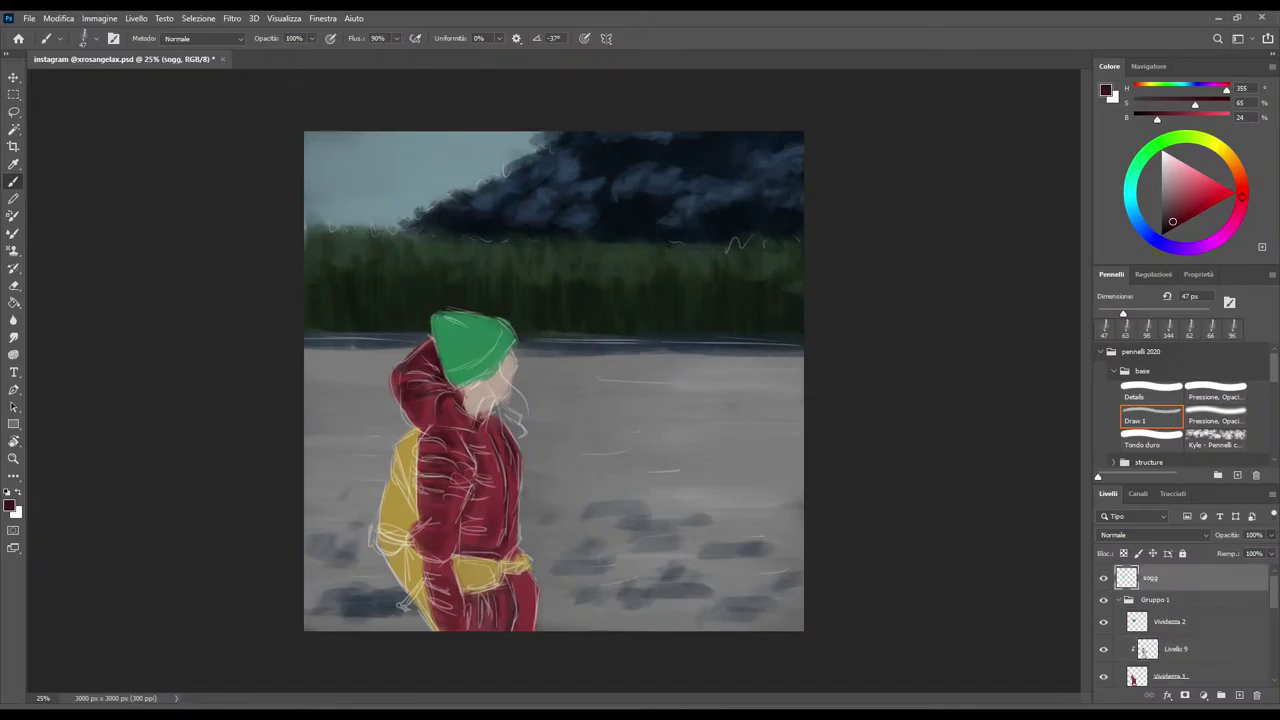
pyautogui.press('2')
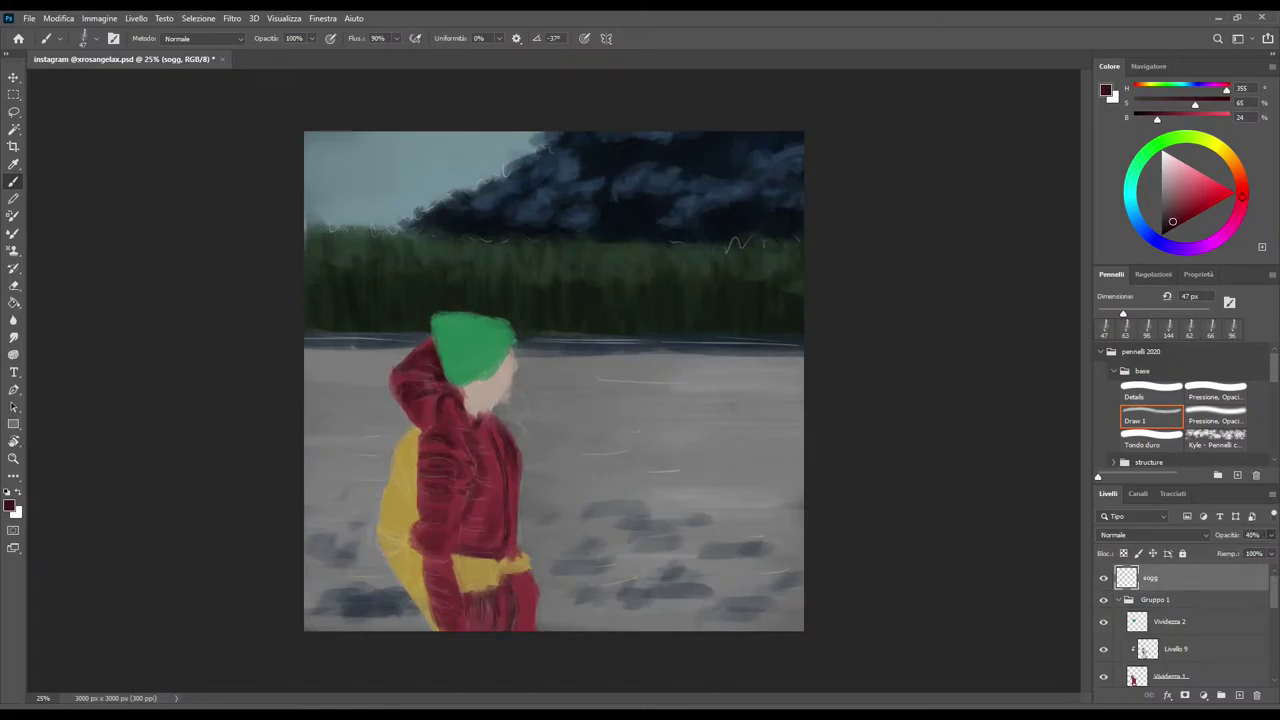
pyautogui.hotkey('alt', '[')
pyautogui.hotkey('alt', '[')
pyautogui.hotkey('alt', '[')
pyautogui.hotkey('alt', '[')
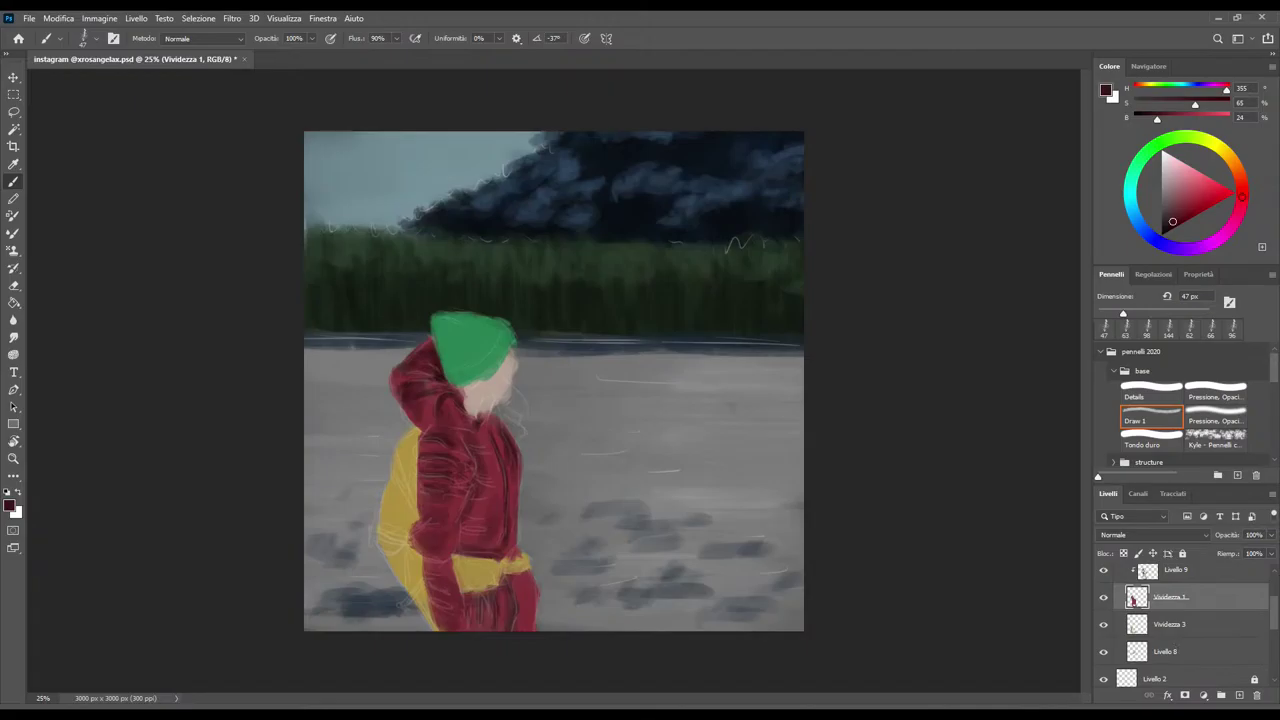
# On Livello 9, paint a dark stroke near the figure's waist with a 63 px brush
pyautogui.hotkey('alt', ']')
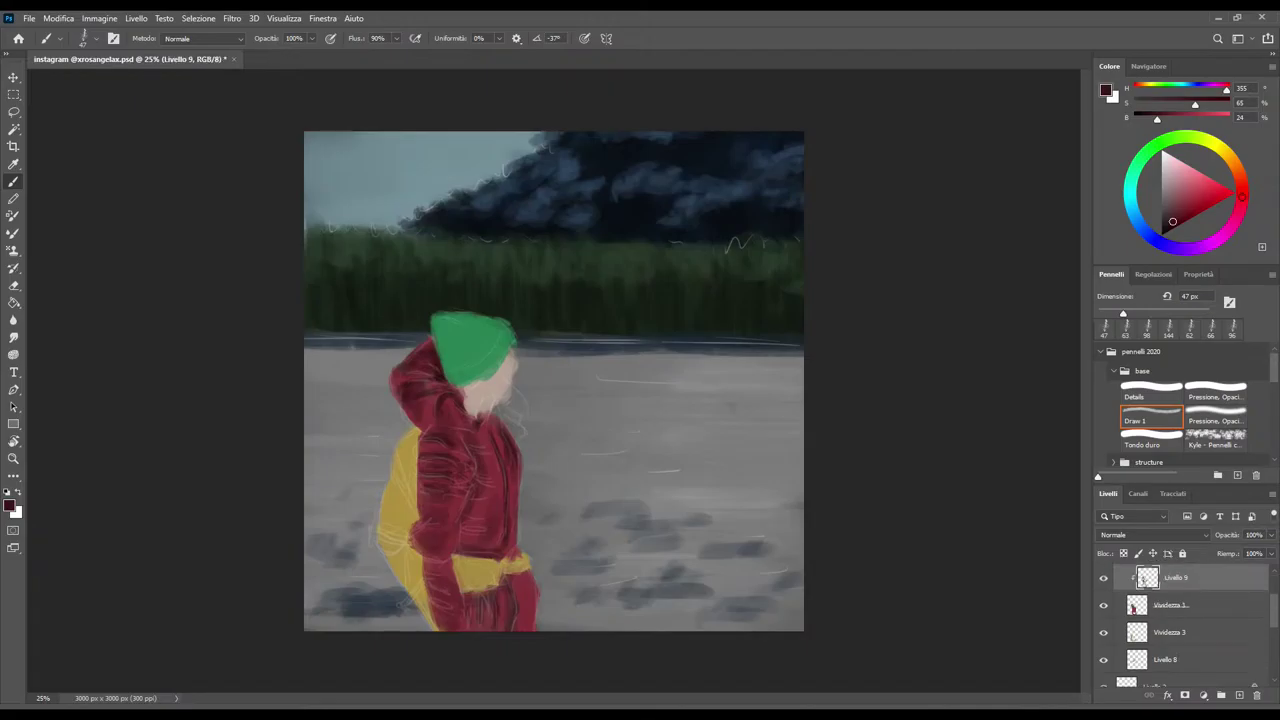
pyautogui.press(']')
pyautogui.moveTo(470, 531); pyautogui.dragTo(480, 467)
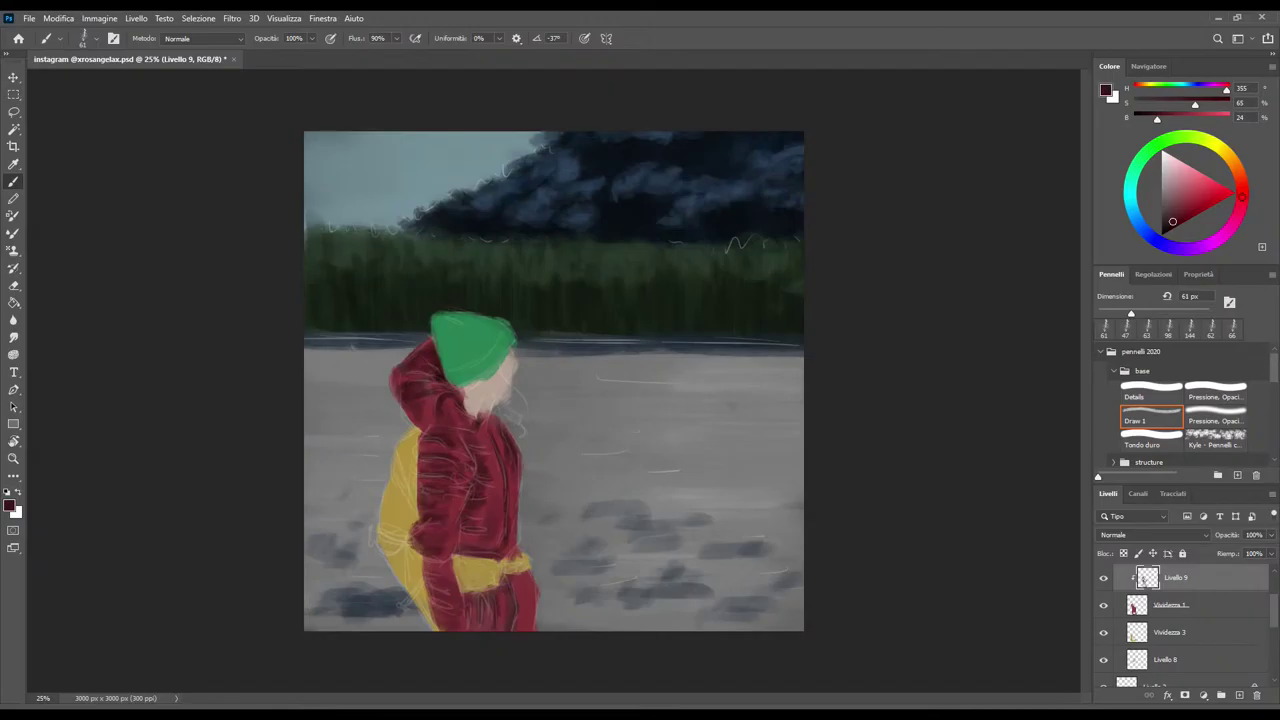
pyautogui.click(1170, 604)
# With Livello 9 hidden, sample the jacket red and repaint it along the backpack edge
pyautogui.scroll(1, 1185, 620)
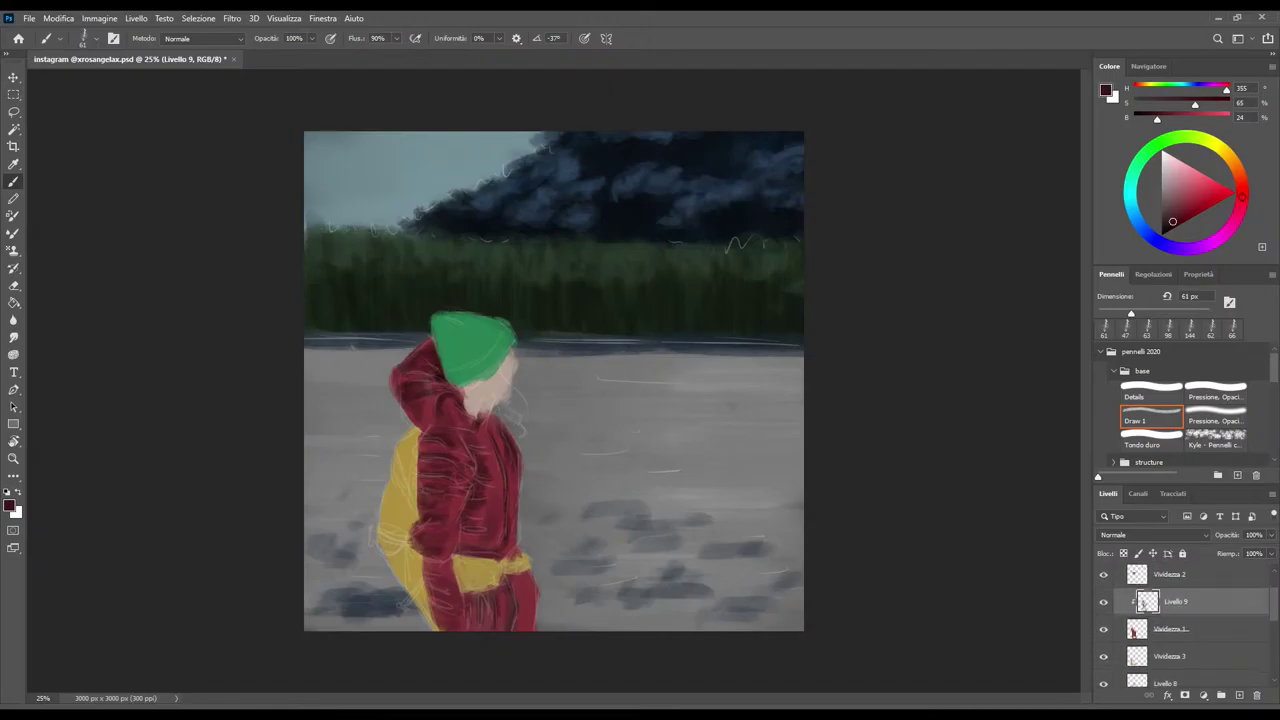
pyautogui.press('i')
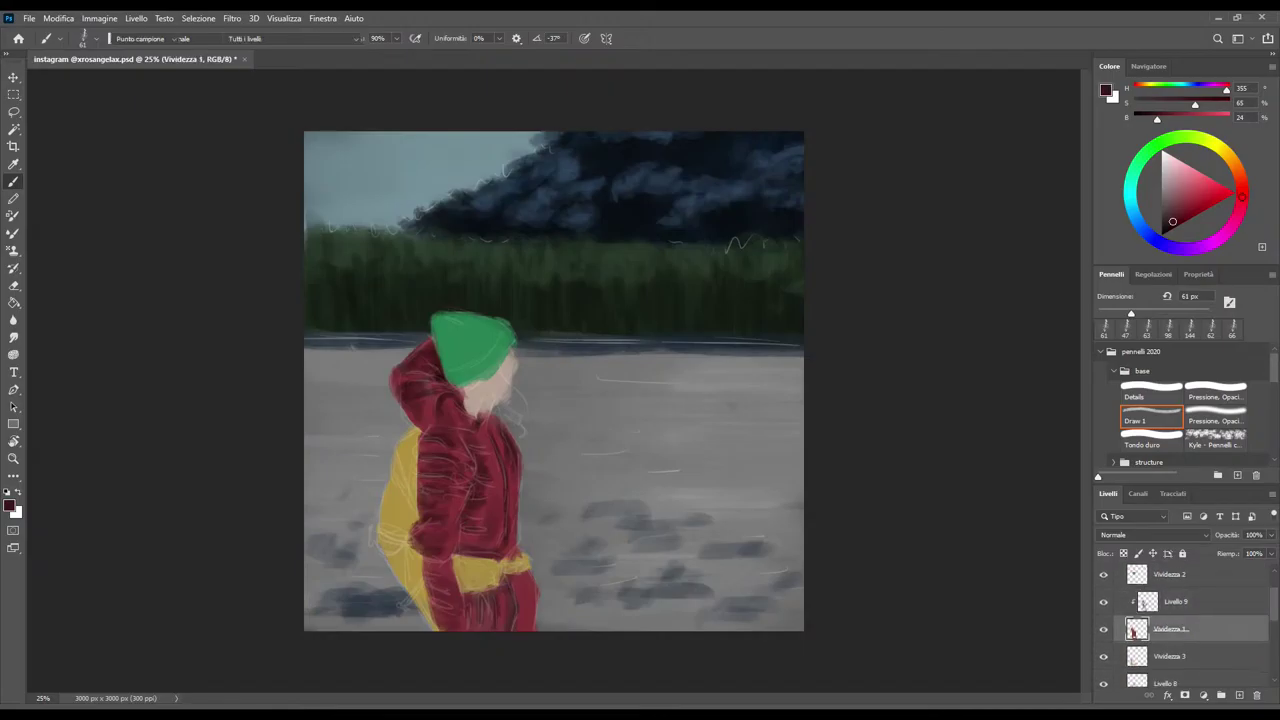
pyautogui.click(1104, 601)
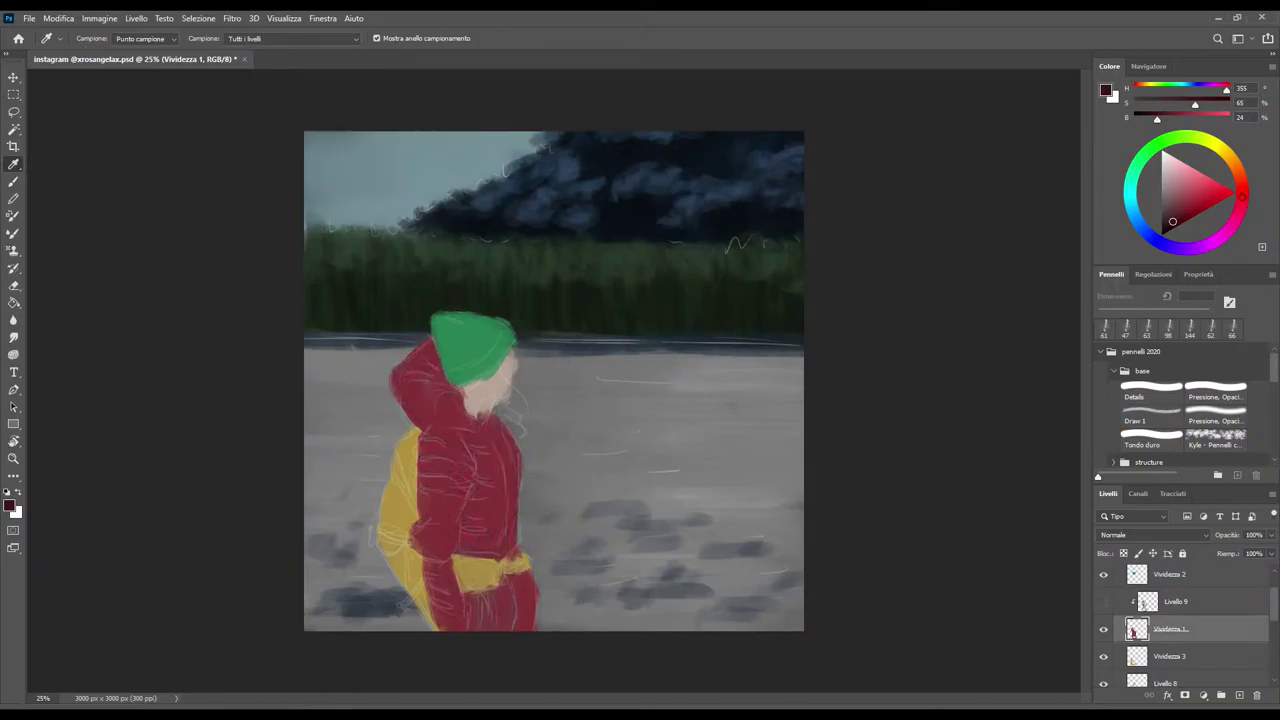
pyautogui.click(470, 470)
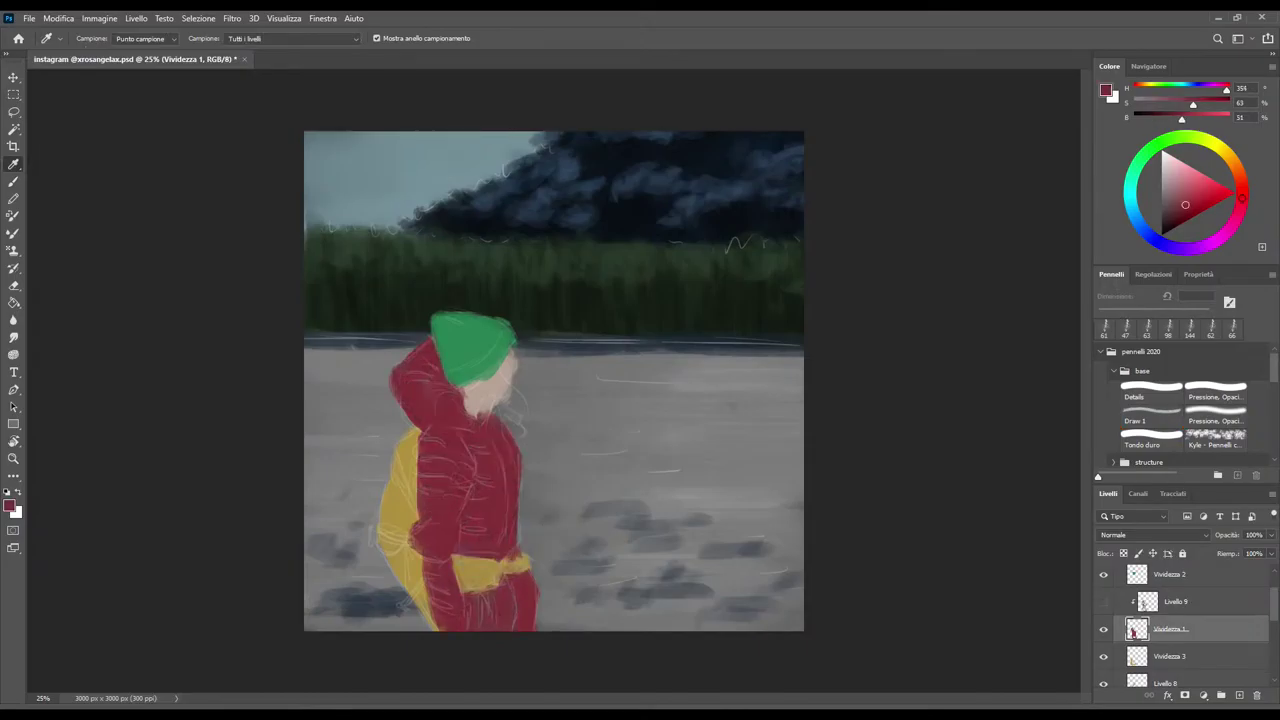
pyautogui.press('b')
pyautogui.moveTo(415, 460); pyautogui.dragTo(415, 506)
pyautogui.moveTo(415, 456); pyautogui.dragTo(415, 484)
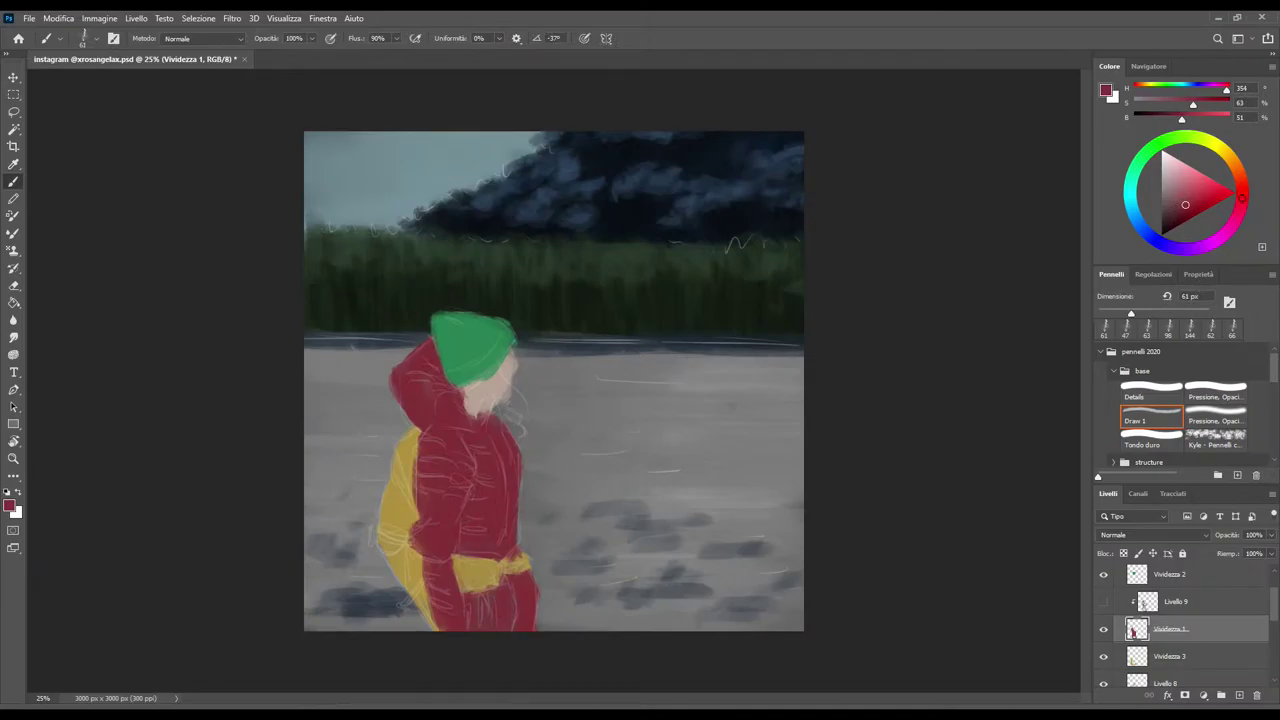
pyautogui.moveTo(412, 472); pyautogui.dragTo(412, 510)
# Switch to the Eraser, then show Livello 9 again and make it the active layer
pyautogui.press('e')
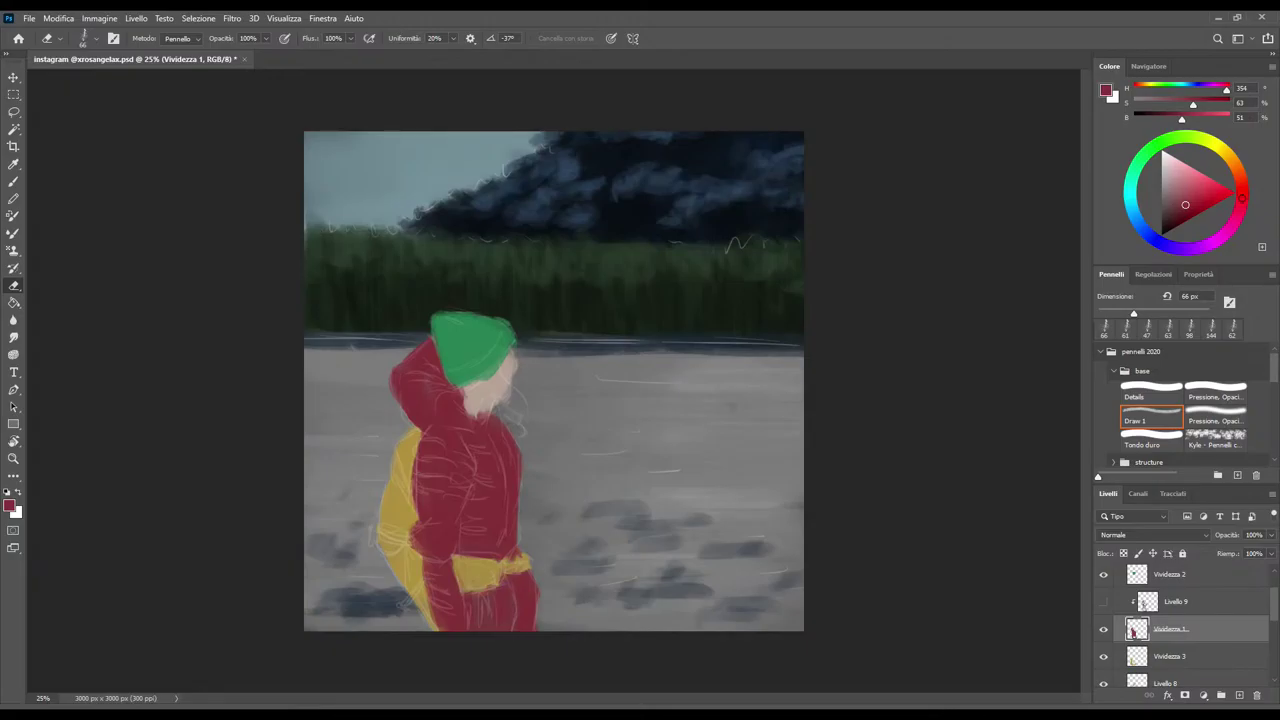
pyautogui.click(1103, 601)
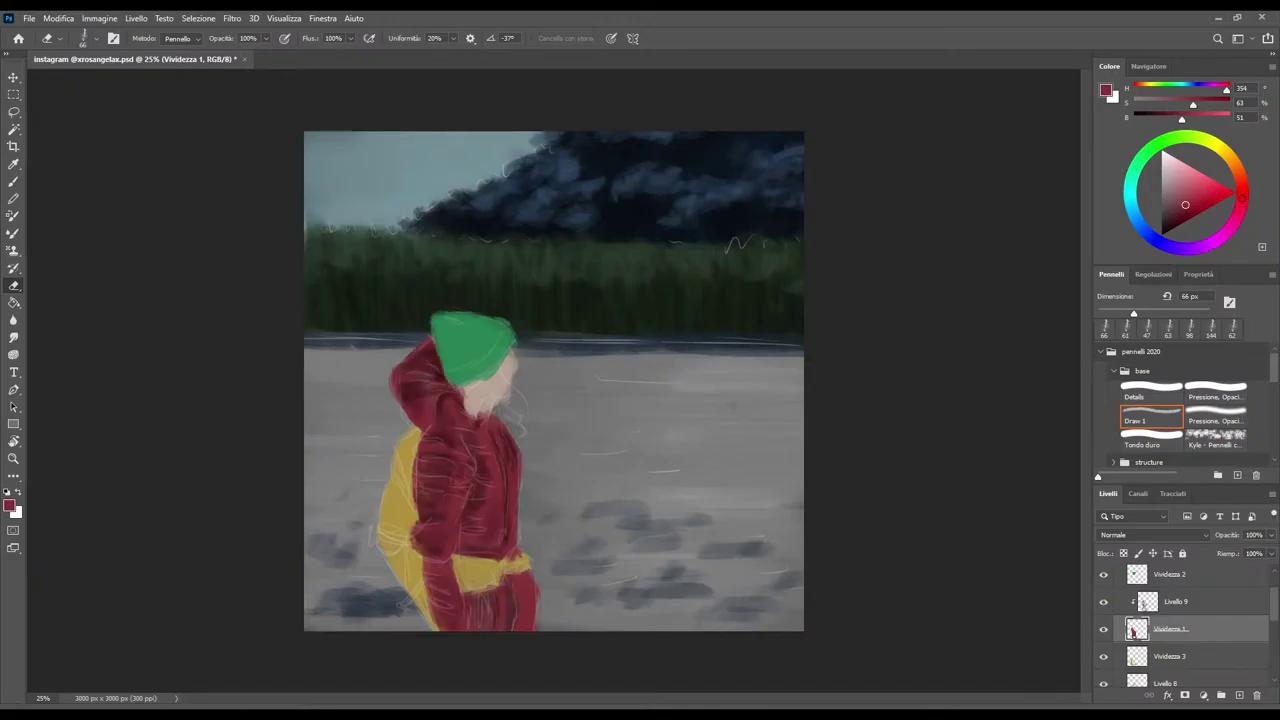
pyautogui.click(1176, 601)
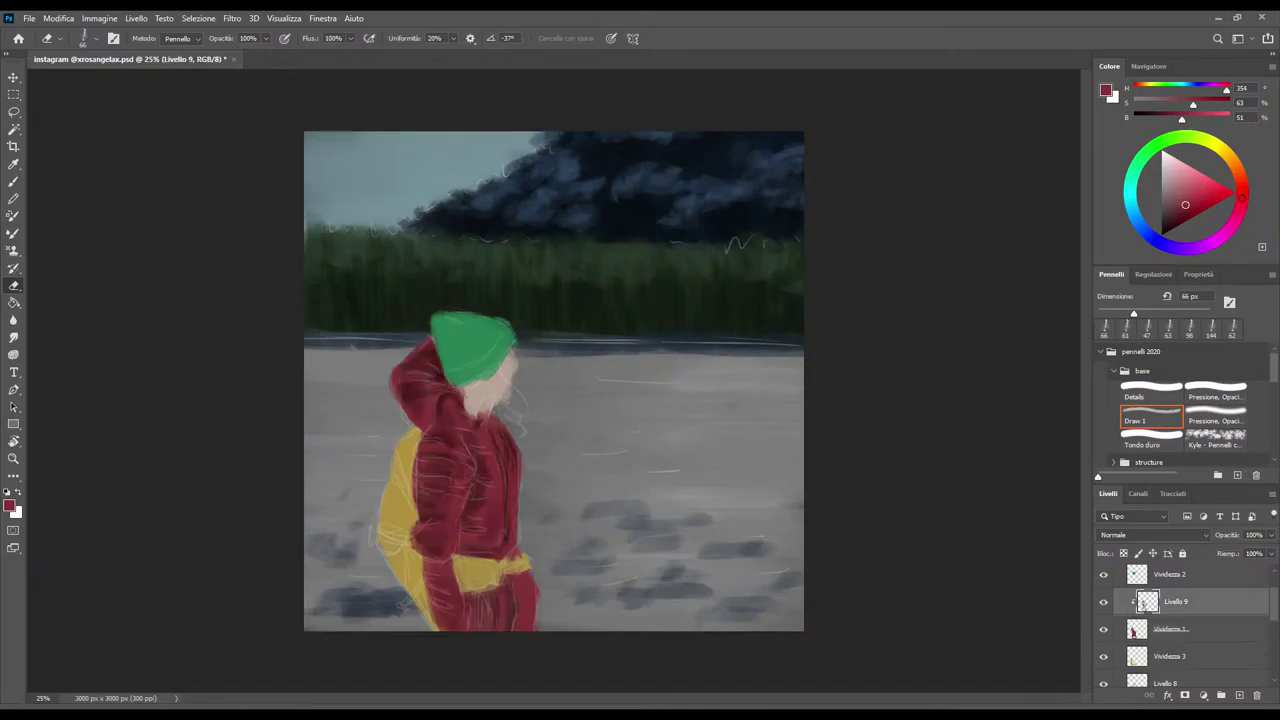
# Sample a darker jacket red and darken a patch at the coat's bottom with a 35 px brush
pyautogui.press('b')
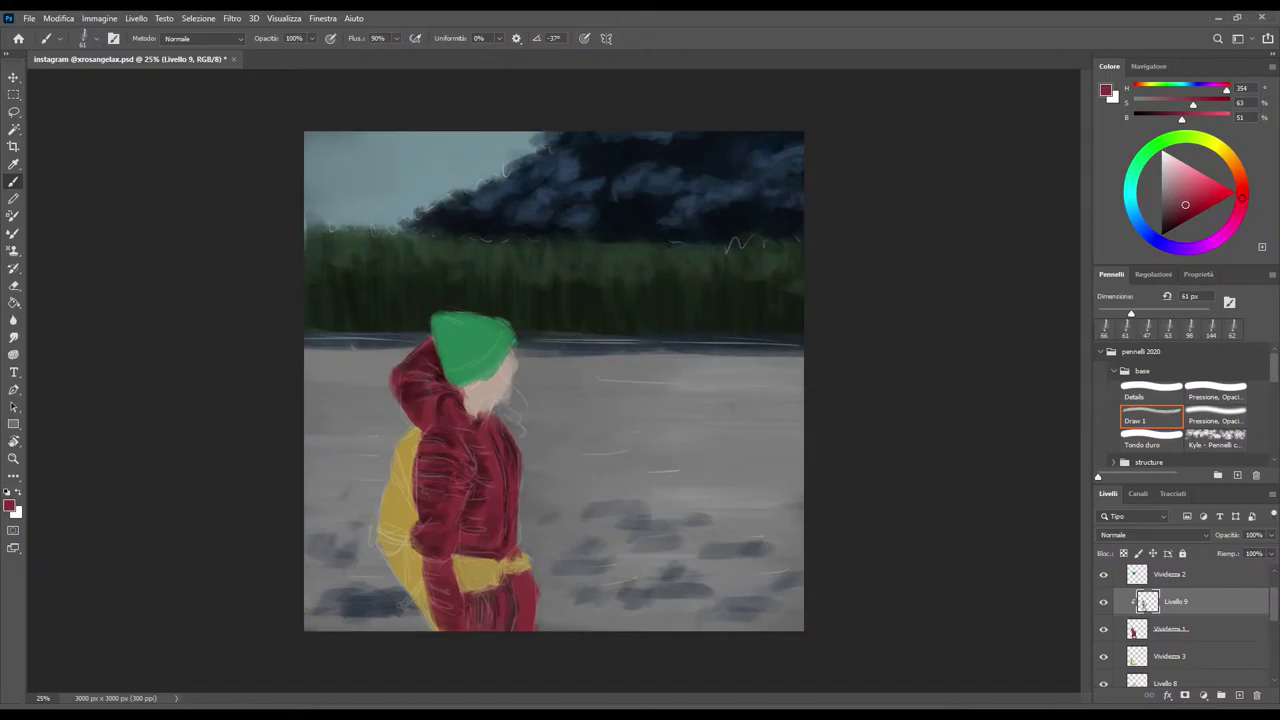
pyautogui.press('[')
pyautogui.press('[')
pyautogui.press('[')
pyautogui.press('i')
pyautogui.click(1168, 226)
pyautogui.click(1151, 412)
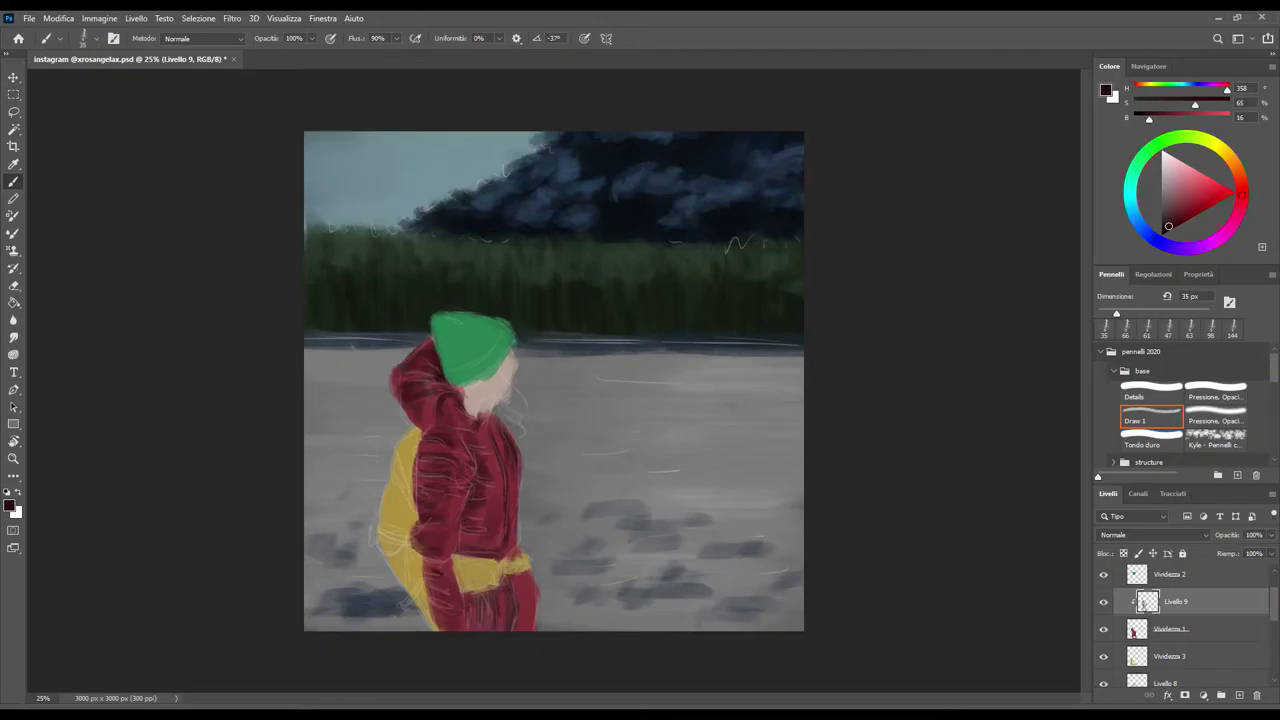
pyautogui.moveTo(430, 590)
pyautogui.mouseDown()
pyautogui.moveTo(446, 582)
pyautogui.moveTo(454, 613)
pyautogui.mouseUp()
# Resize the brush with the Dimensione slider to 76 px, then settle on 48 px
pyautogui.moveTo(1116, 313); pyautogui.dragTo(1139, 313)
pyautogui.moveTo(1139, 313); pyautogui.dragTo(1123, 313)
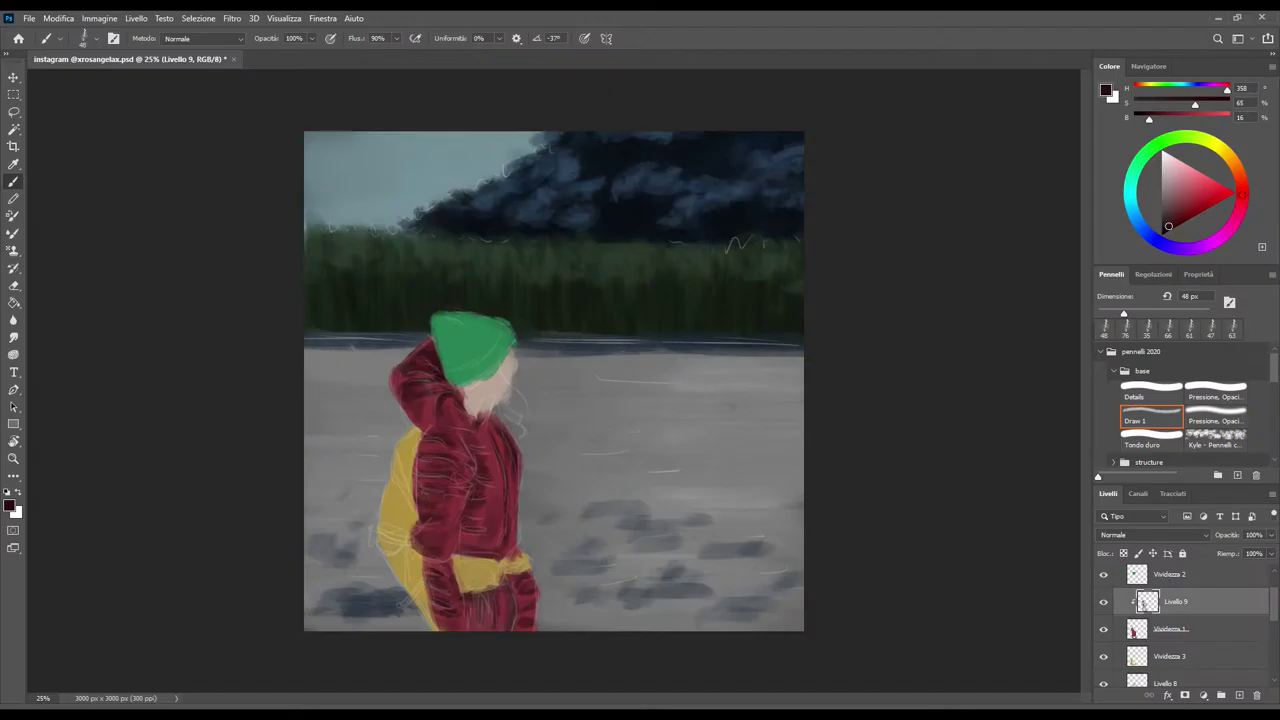
pyautogui.click(1170, 656)
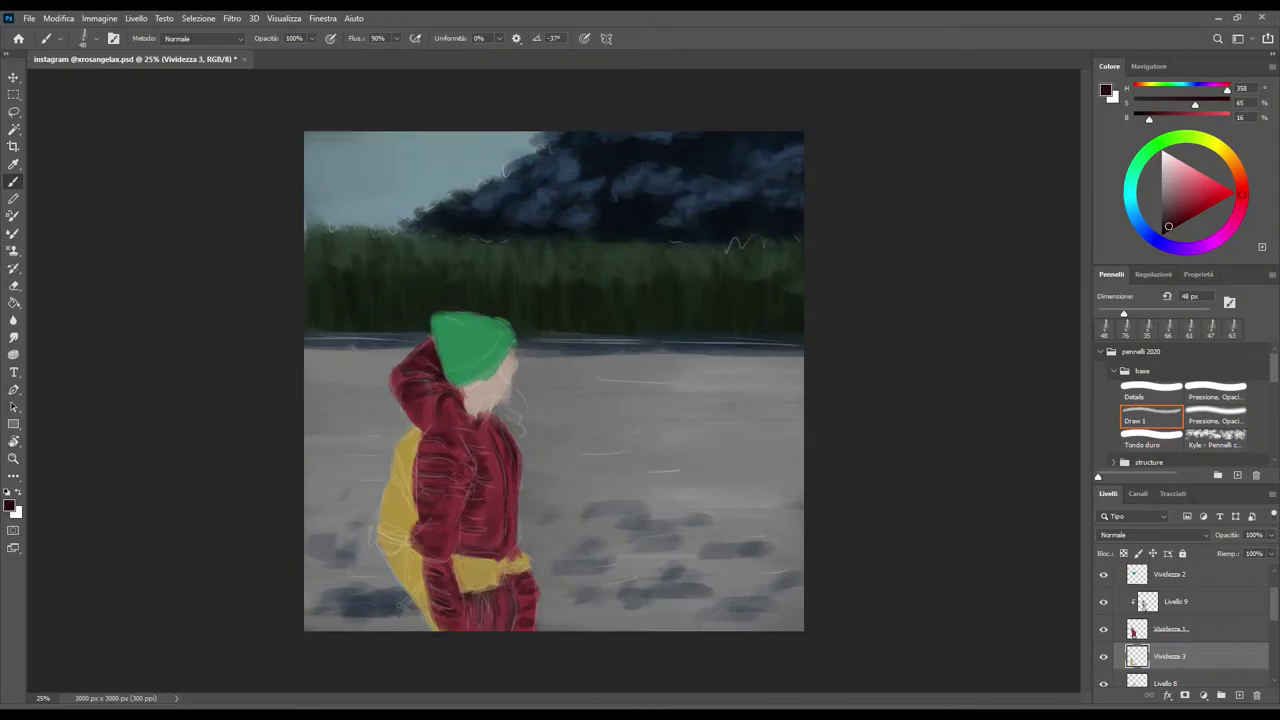
# On Vividezza 1, sample the jacket red and paint darker marks on the lower jacket and above the belt
pyautogui.click(1170, 628)
pyautogui.press('i')
pyautogui.click(485, 470)
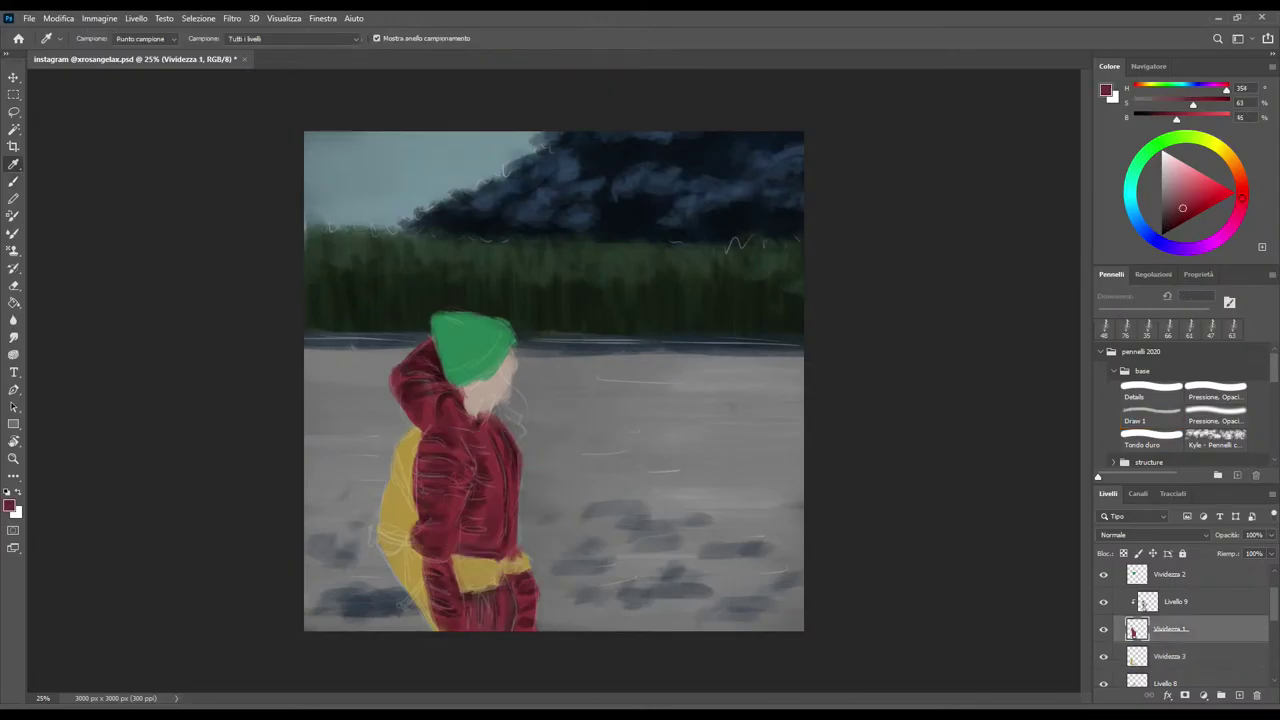
pyautogui.press('b')
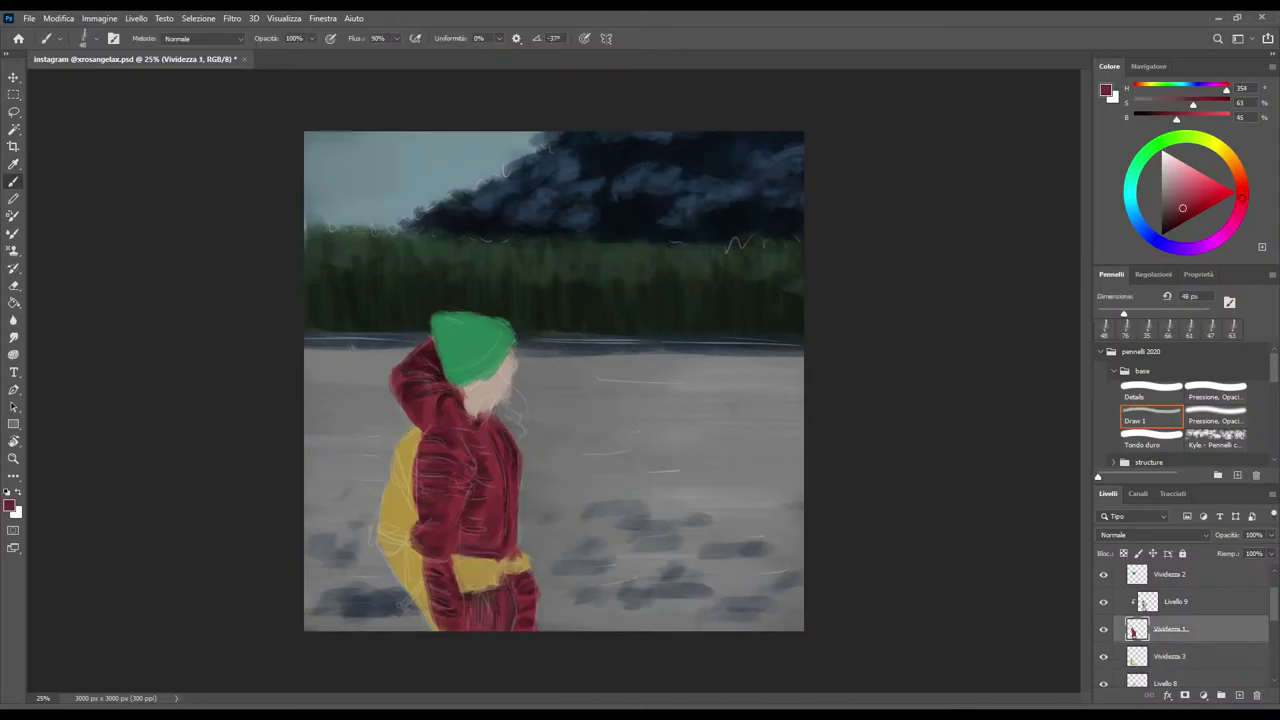
pyautogui.moveTo(477, 590); pyautogui.dragTo(489, 588)
pyautogui.hotkey('ctrl', 'z')
pyautogui.hotkey('ctrl', 'shift', 'z')
pyautogui.moveTo(514, 559); pyautogui.dragTo(526, 555)
pyautogui.moveTo(525, 570); pyautogui.dragTo(533, 566)
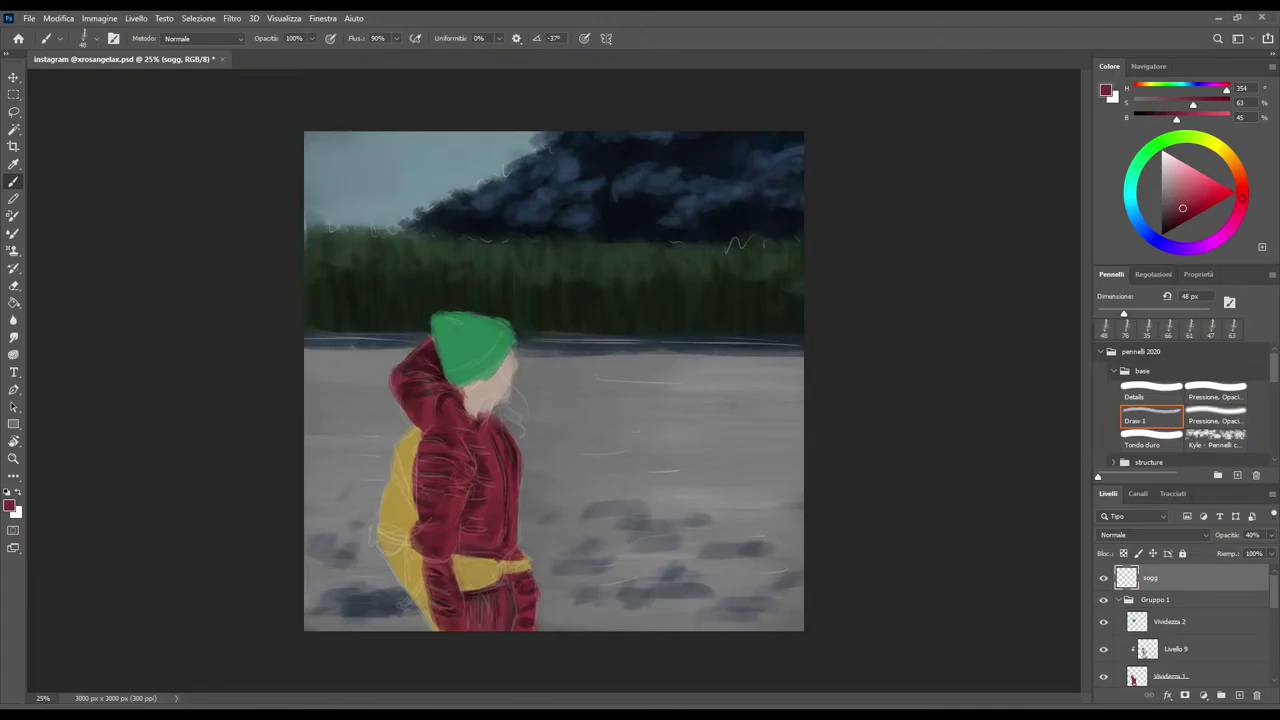
pyautogui.scroll(-2, 1185, 620)
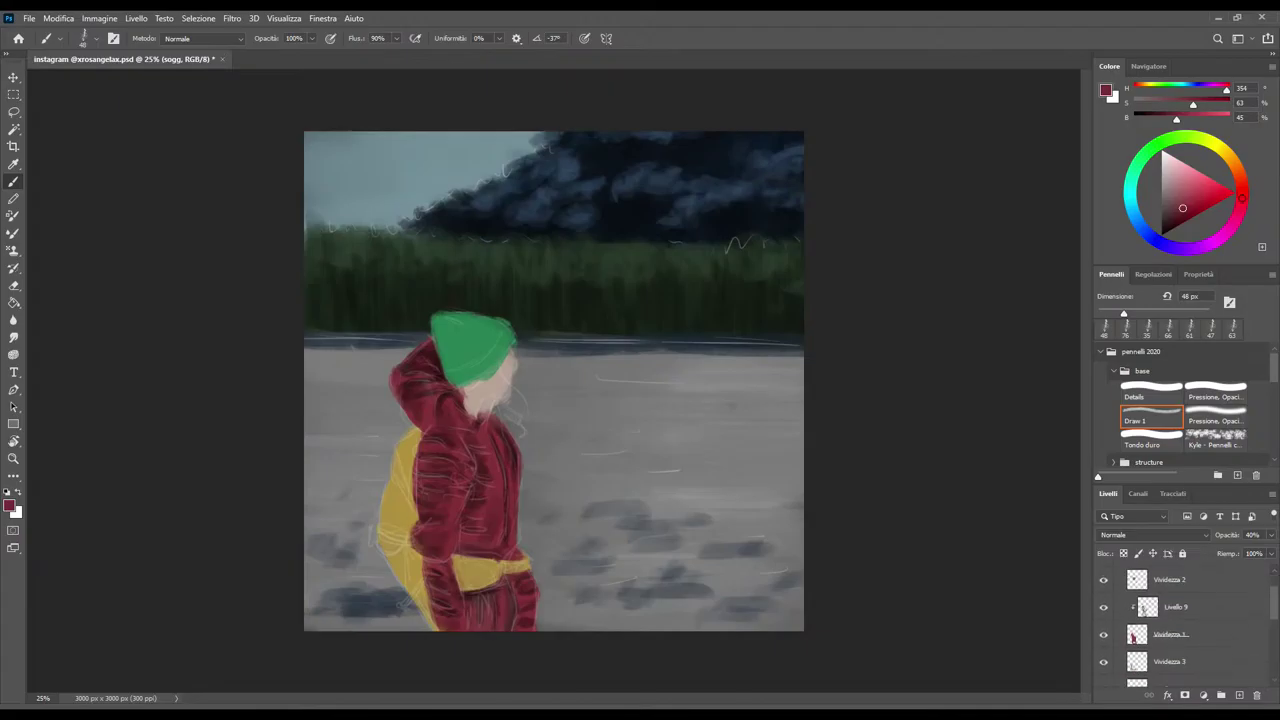
pyautogui.scroll(2, 1185, 620)
pyautogui.click(1103, 577)
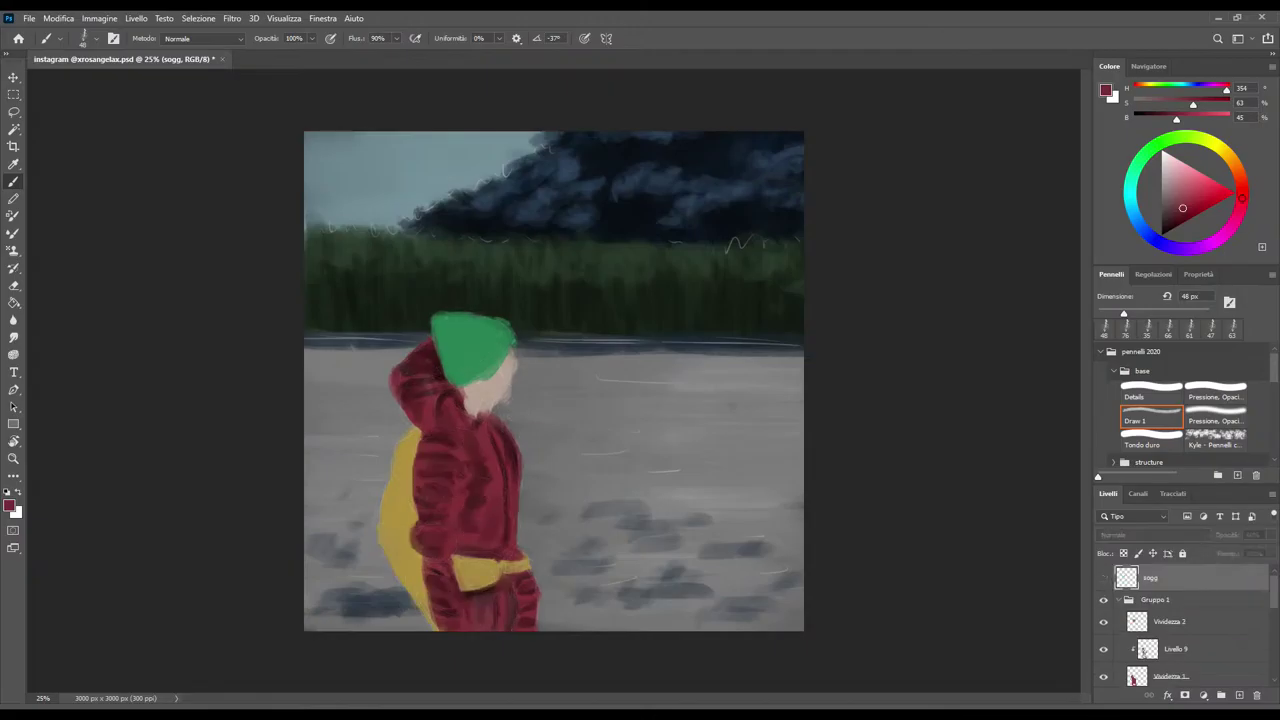
pyautogui.click(1103, 577)
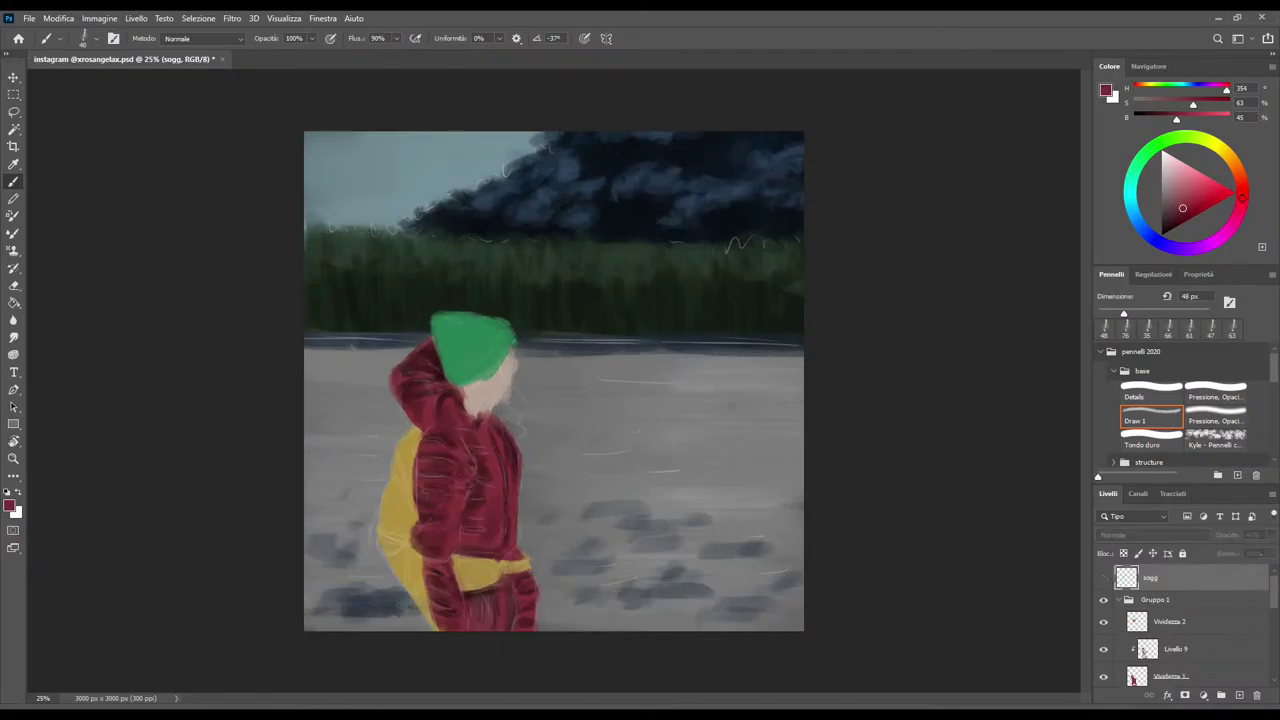
pyautogui.click(1103, 577)
pyautogui.click(1170, 677)
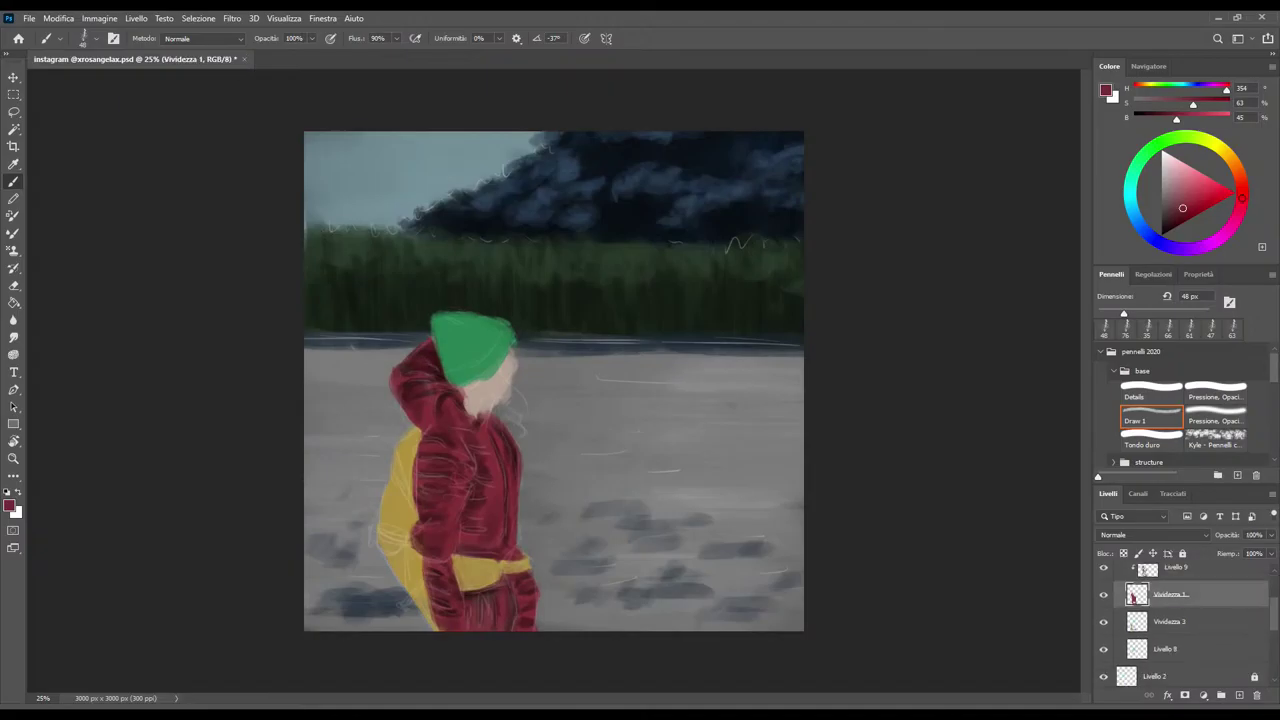
pyautogui.scroll(2, 1185, 620)
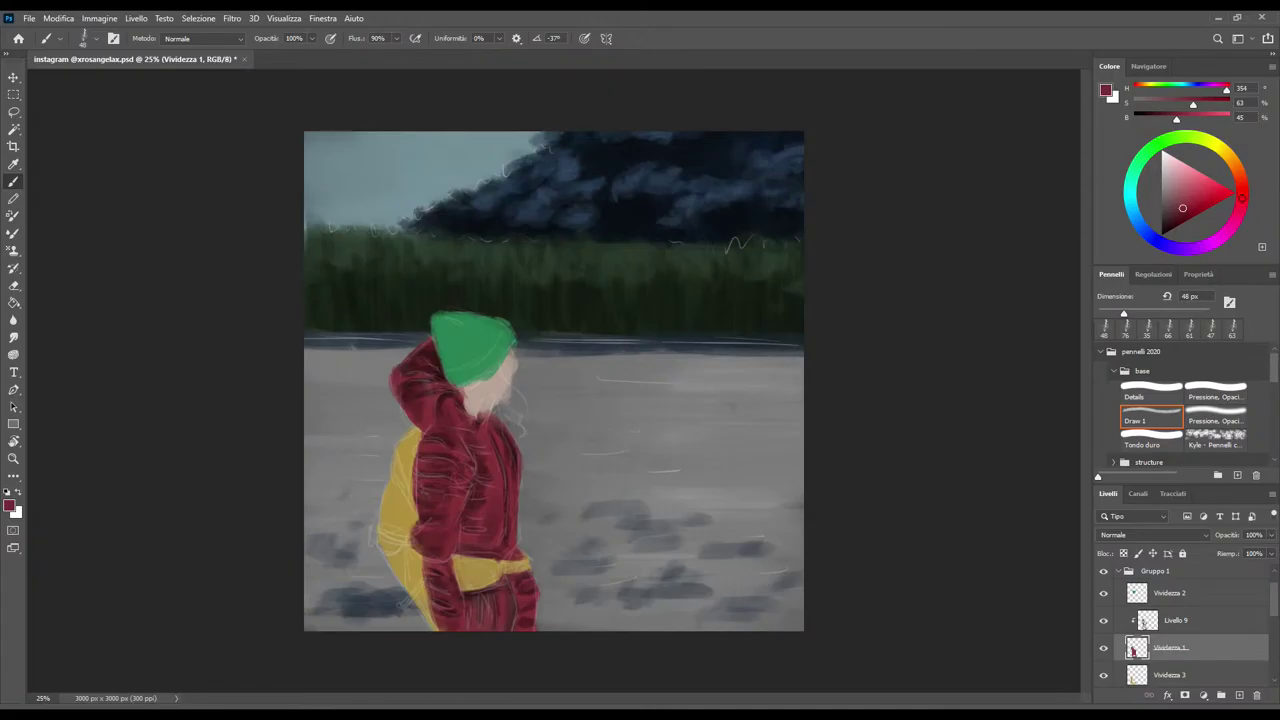
pyautogui.hotkey('alt', '[')
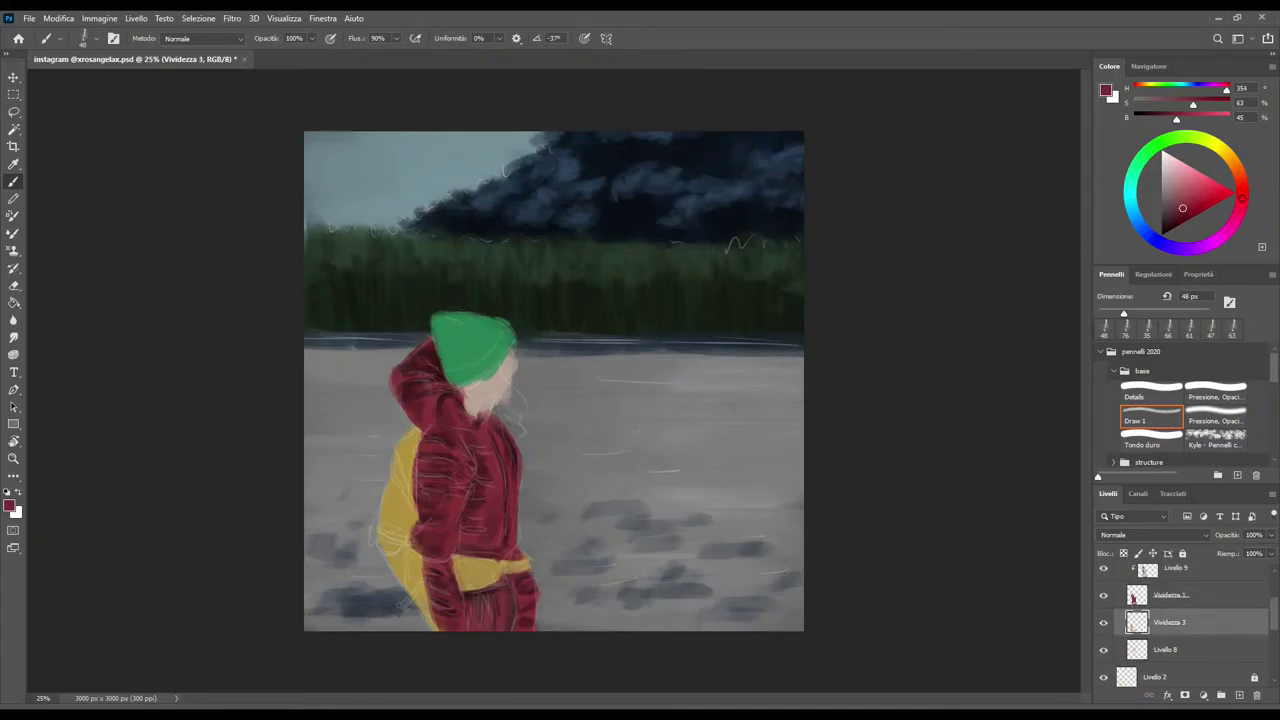
# Create a new Livello 10 layer clipped to the Vividezza 3 backpack layer
pyautogui.hotkey('ctrl', 'shift', 'alt', 'n')
pyautogui.hotkey('ctrl', 'alt', 'g')
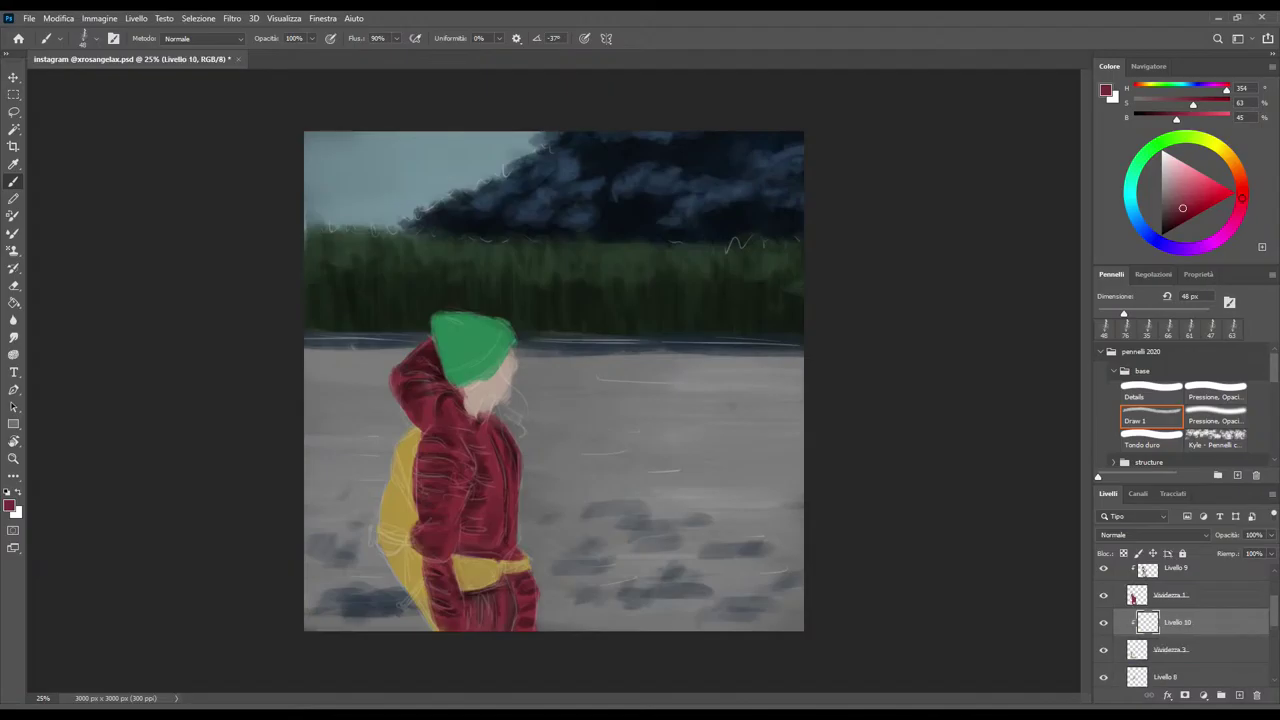
pyautogui.hotkey('alt', '[')
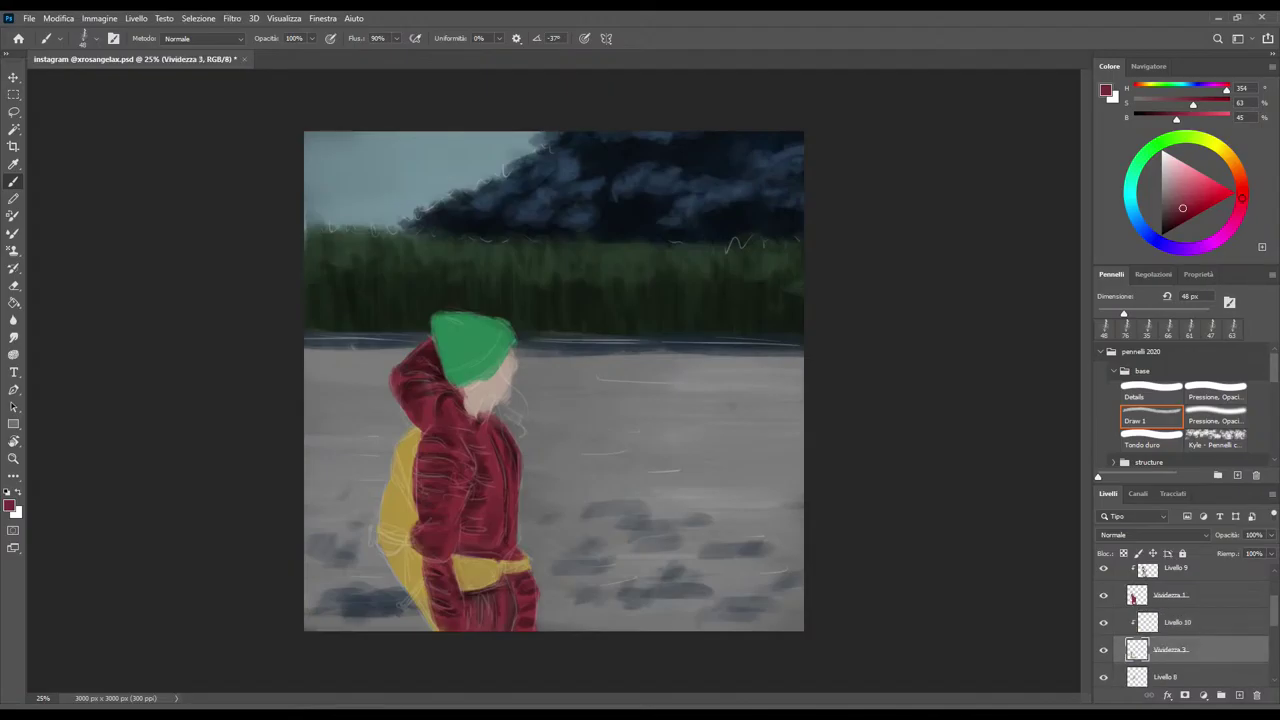
pyautogui.press('v')
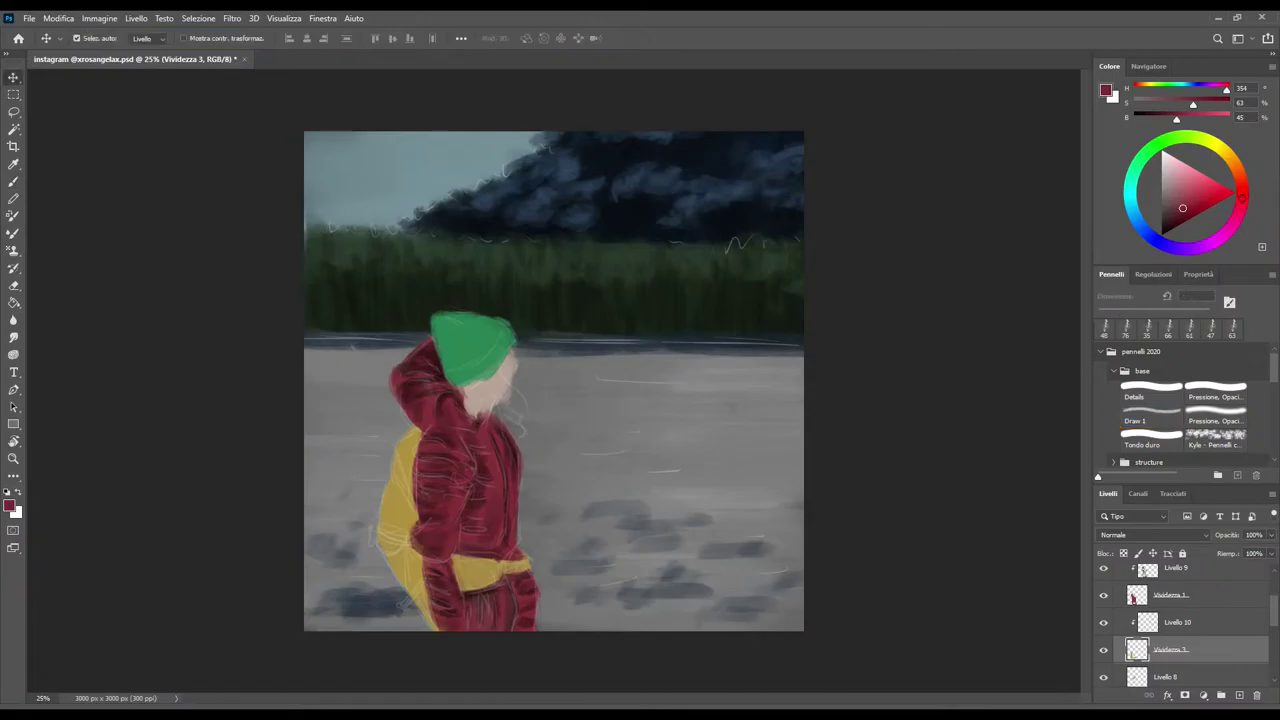
pyautogui.press('m')
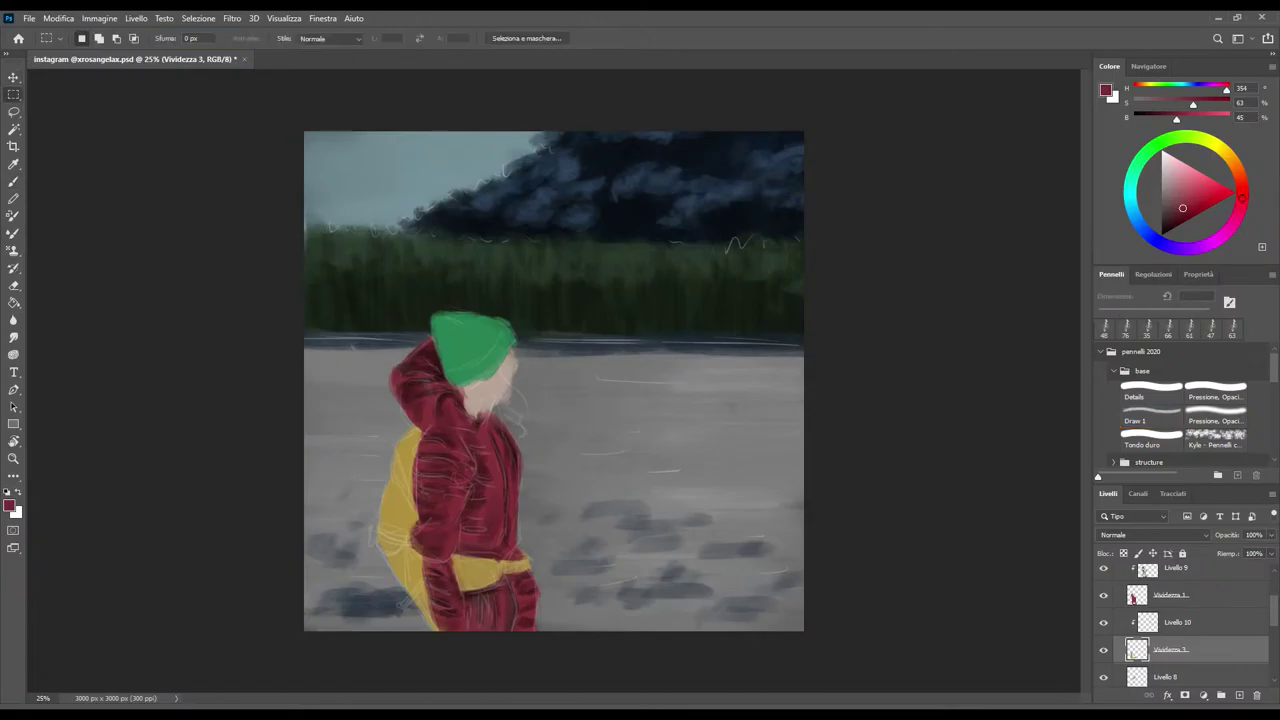
# Sample the backpack yellow and paint a faint shadow stroke on it with a 94 px brush
pyautogui.press('i')
pyautogui.click(400, 480)
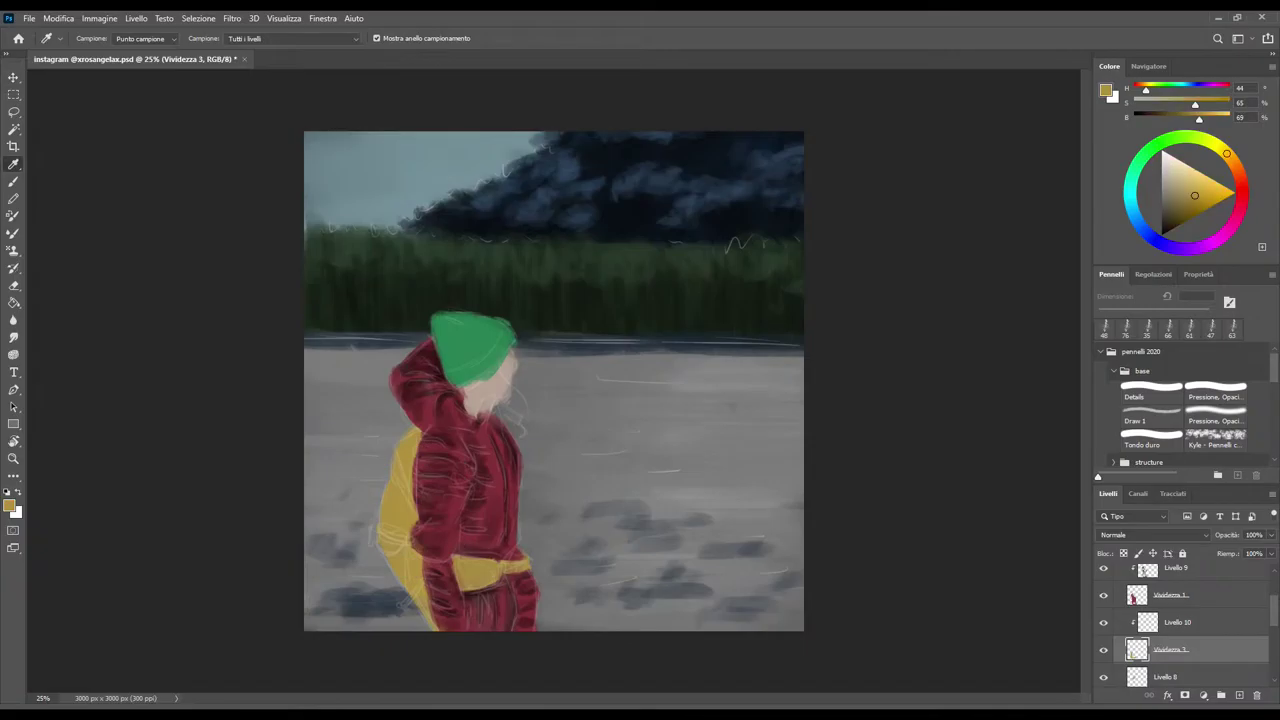
pyautogui.press('b')
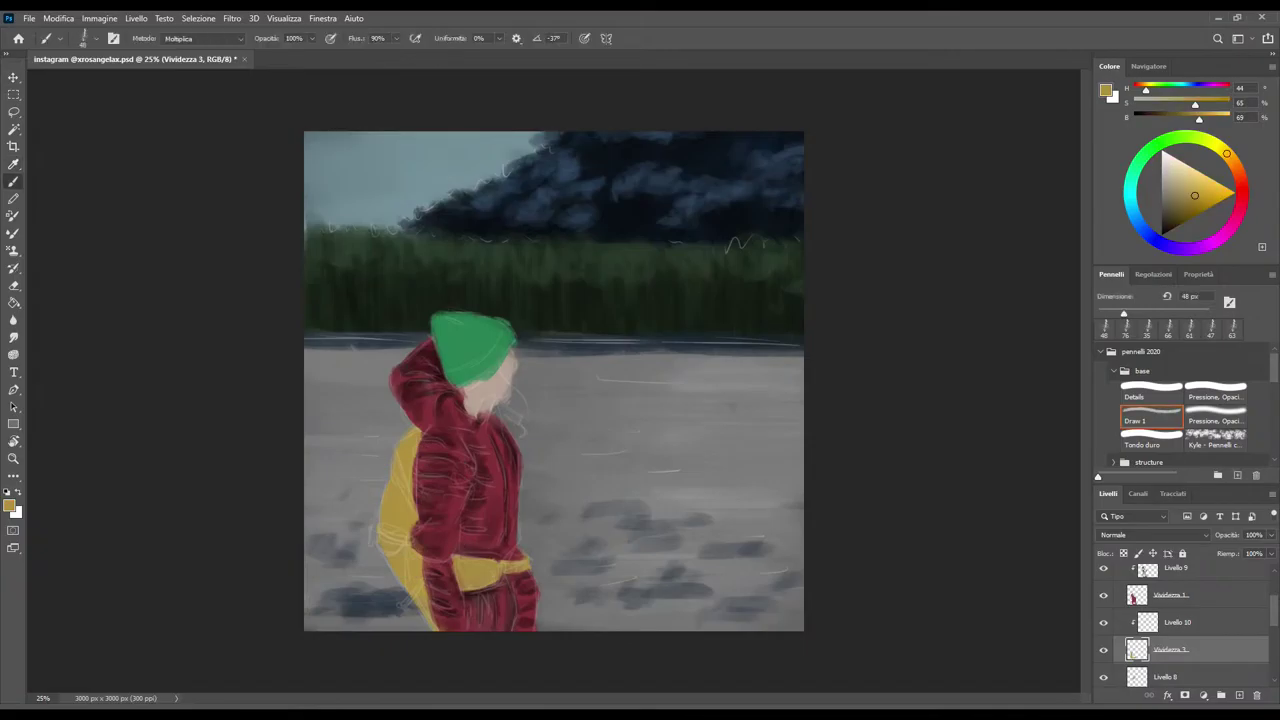
pyautogui.press(']')
pyautogui.press(']')
pyautogui.press(']')
pyautogui.moveTo(416, 488); pyautogui.dragTo(403, 522)
# Sample a deeper yellow and, in Normal mode, shade the backpack's left and lower-left edges down to 50 px
pyautogui.press('i')
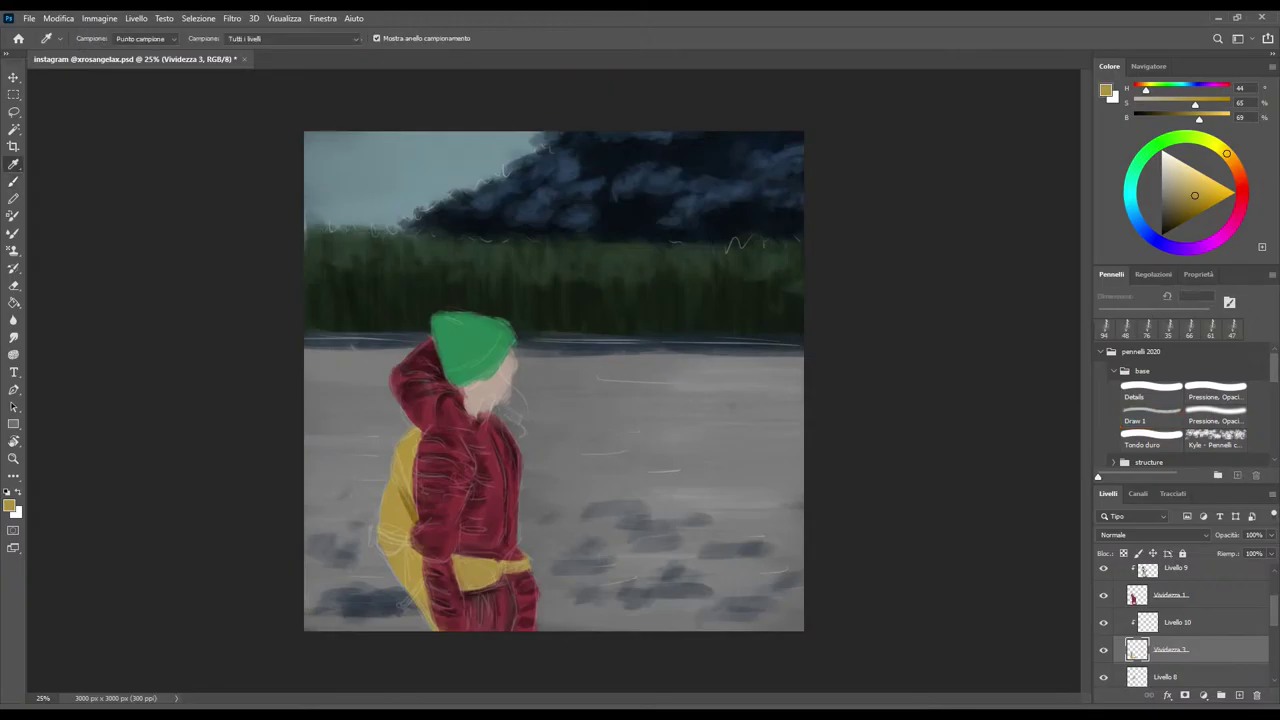
pyautogui.click(1151, 412)
pyautogui.hotkey('shift', 'alt', 'n')
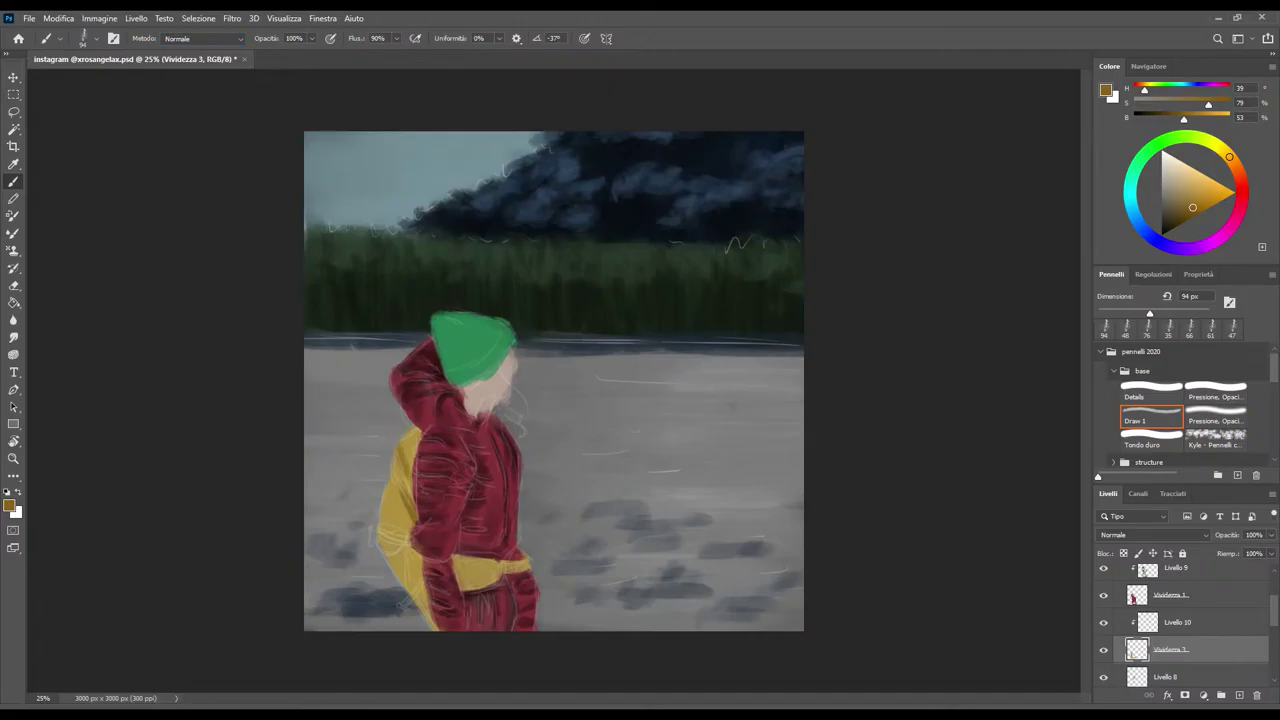
pyautogui.moveTo(402, 446); pyautogui.dragTo(412, 522)
pyautogui.hotkey('alt', ']')
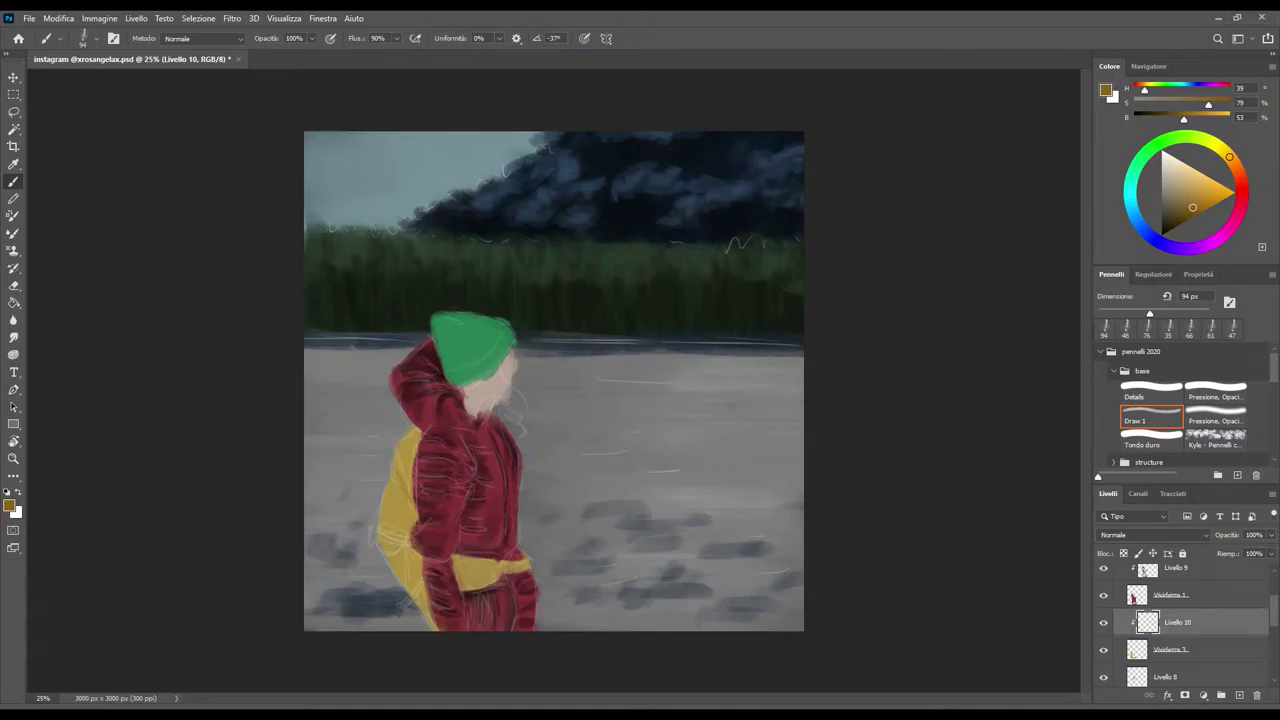
pyautogui.press('[')
pyautogui.moveTo(416, 432); pyautogui.dragTo(405, 456)
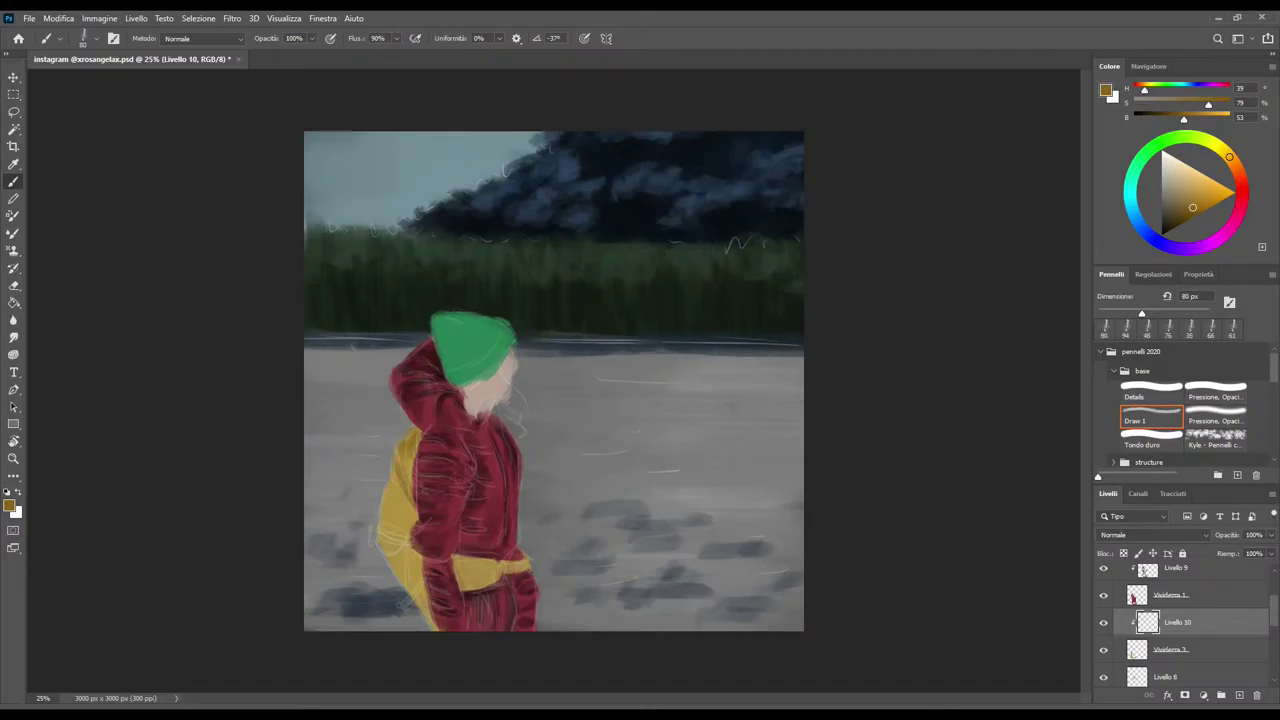
pyautogui.press('[')
pyautogui.press('[')
pyautogui.press('[')
pyautogui.moveTo(392, 545); pyautogui.dragTo(391, 532)
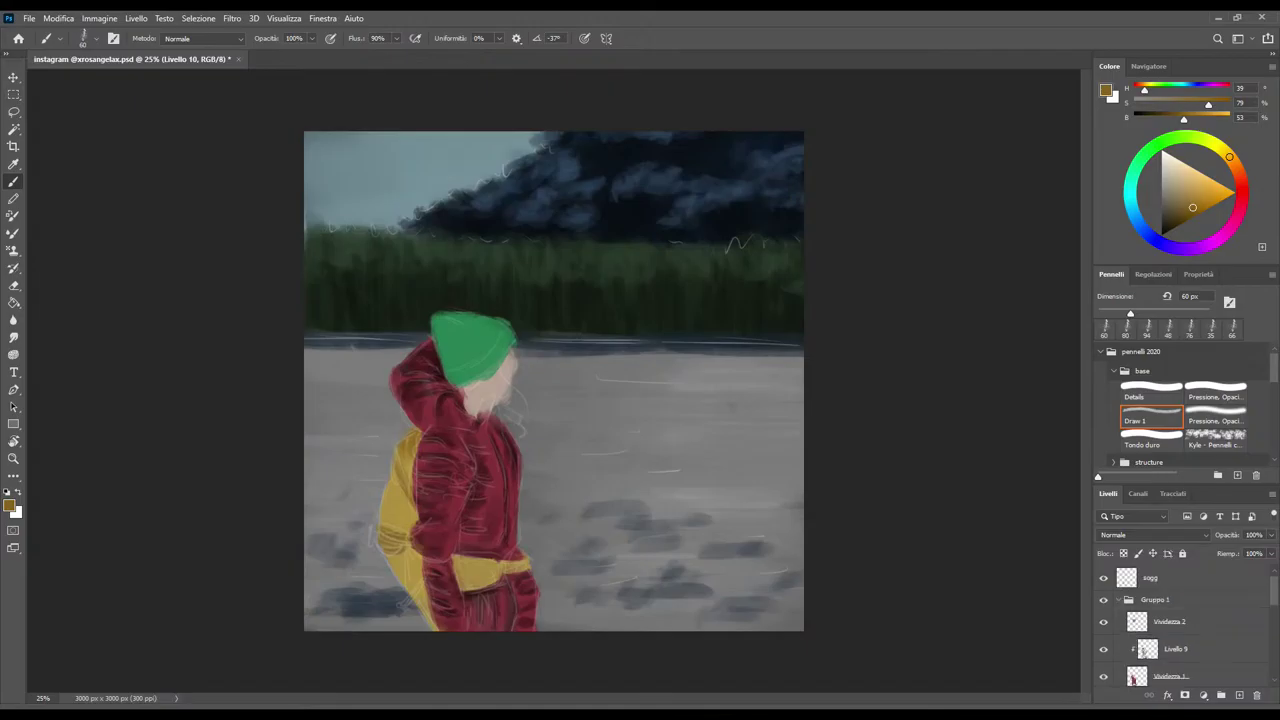
# Lower the sogg sketch layer's Opacità slider to make it fainter
pyautogui.click(1150, 577)
pyautogui.moveTo(1226, 534); pyautogui.dragTo(1233, 534)
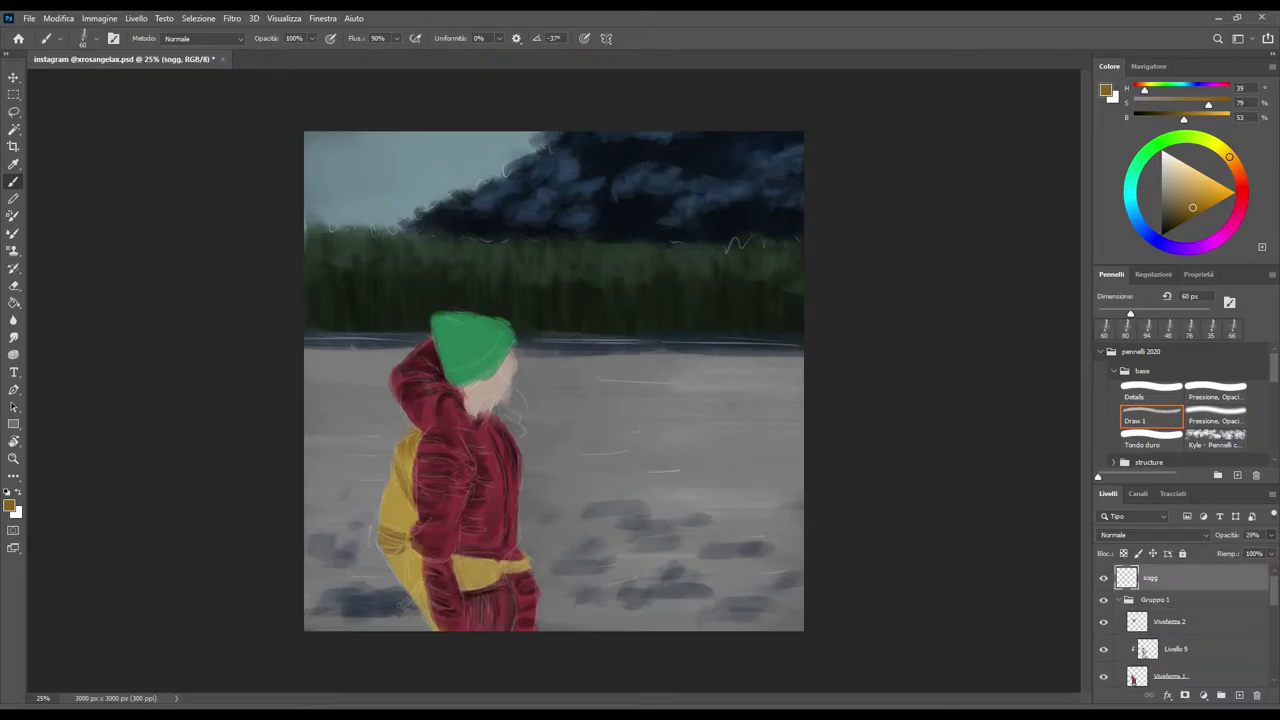
pyautogui.scroll(-1, 1185, 620)
pyautogui.scroll(-1, 1185, 620)
# On Livello 10, add a small darker mark on the backpack with a 48 px brush, then set Multiply blending
pyautogui.click(1147, 607)
pyautogui.scroll(1, 1185, 620)
pyautogui.scroll(1, 1185, 620)
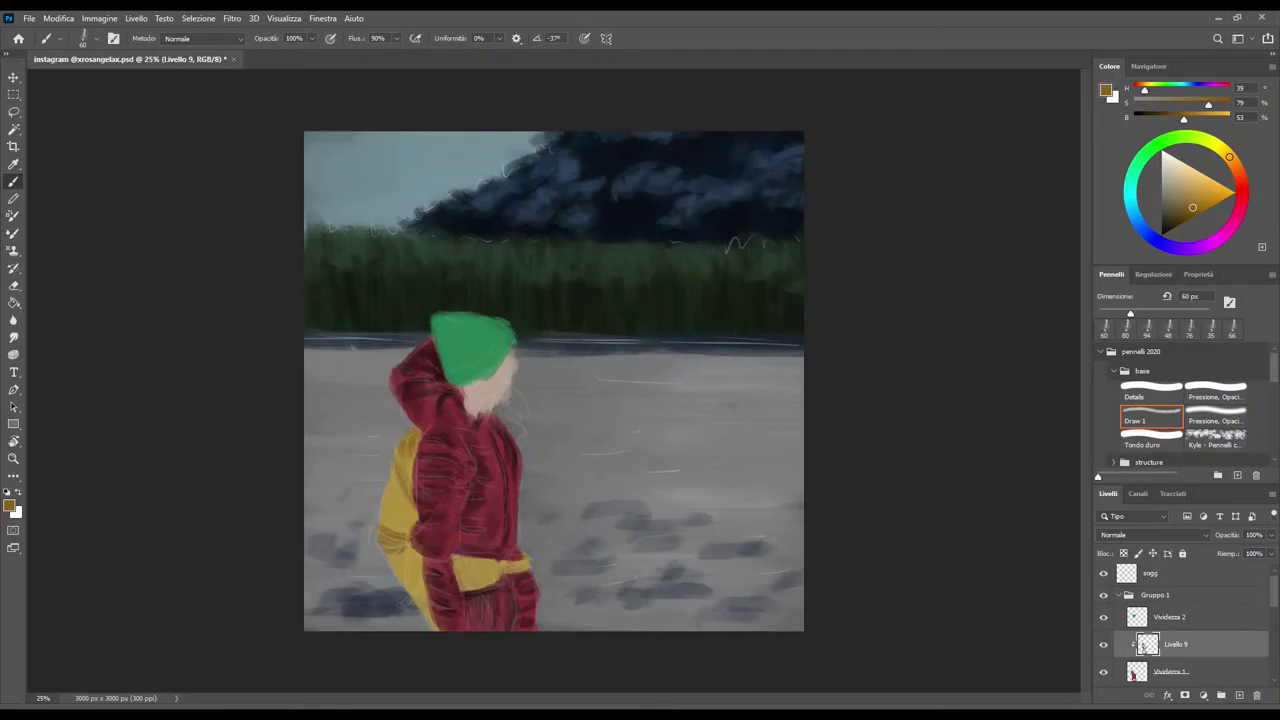
pyautogui.scroll(-1, 1185, 620)
pyautogui.scroll(-1, 1185, 620)
pyautogui.click(1175, 622)
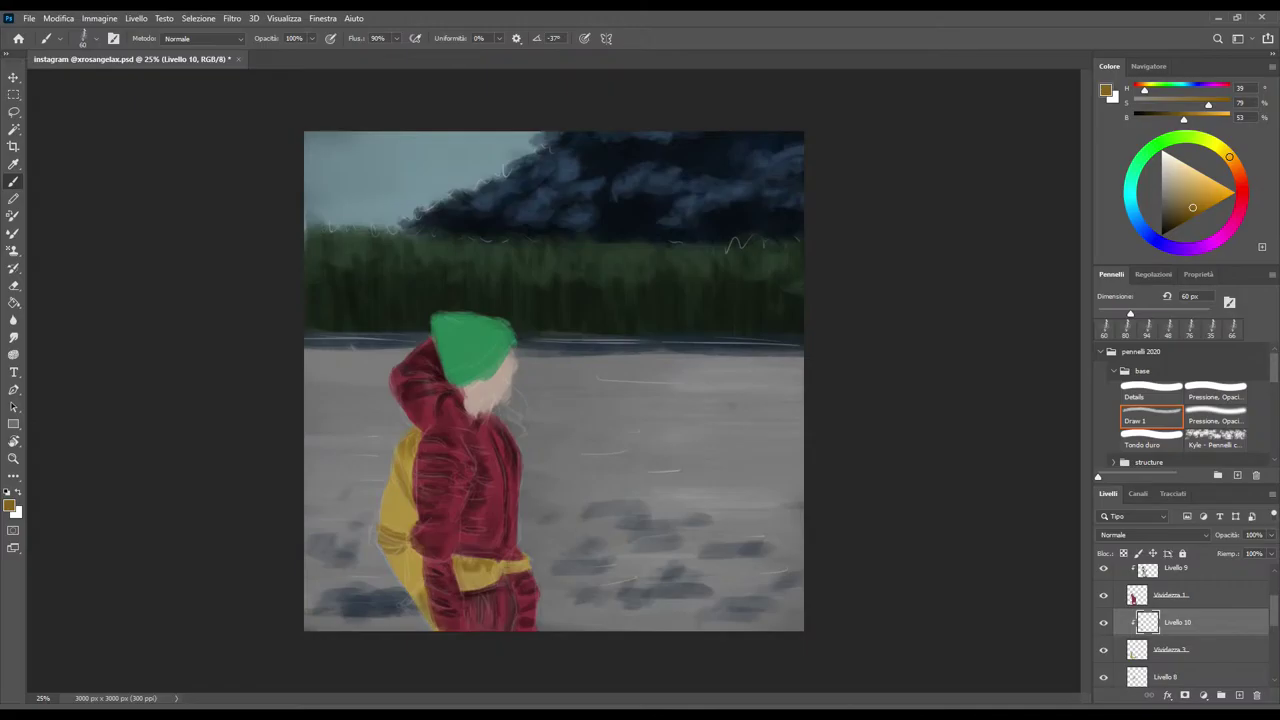
pyautogui.moveTo(1130, 313); pyautogui.dragTo(1123, 313)
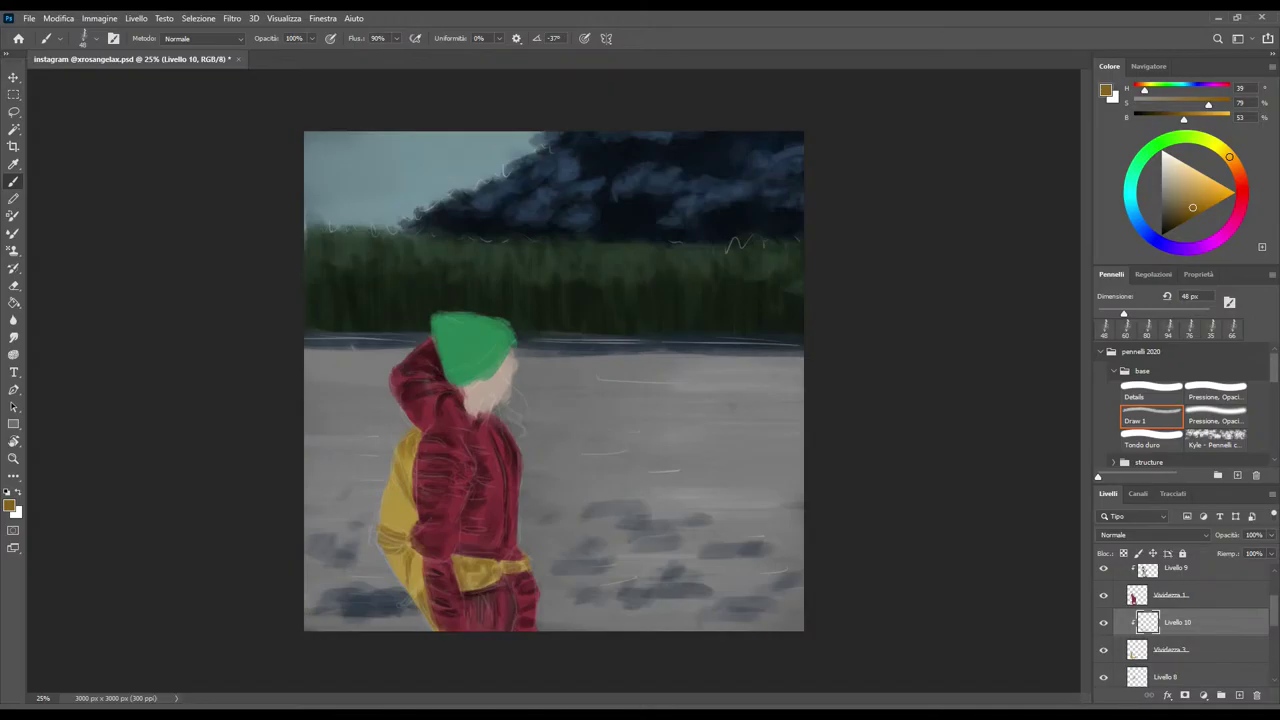
pyautogui.moveTo(396, 480); pyautogui.dragTo(400, 490)
pyautogui.hotkey('shift', 'alt', 'm')
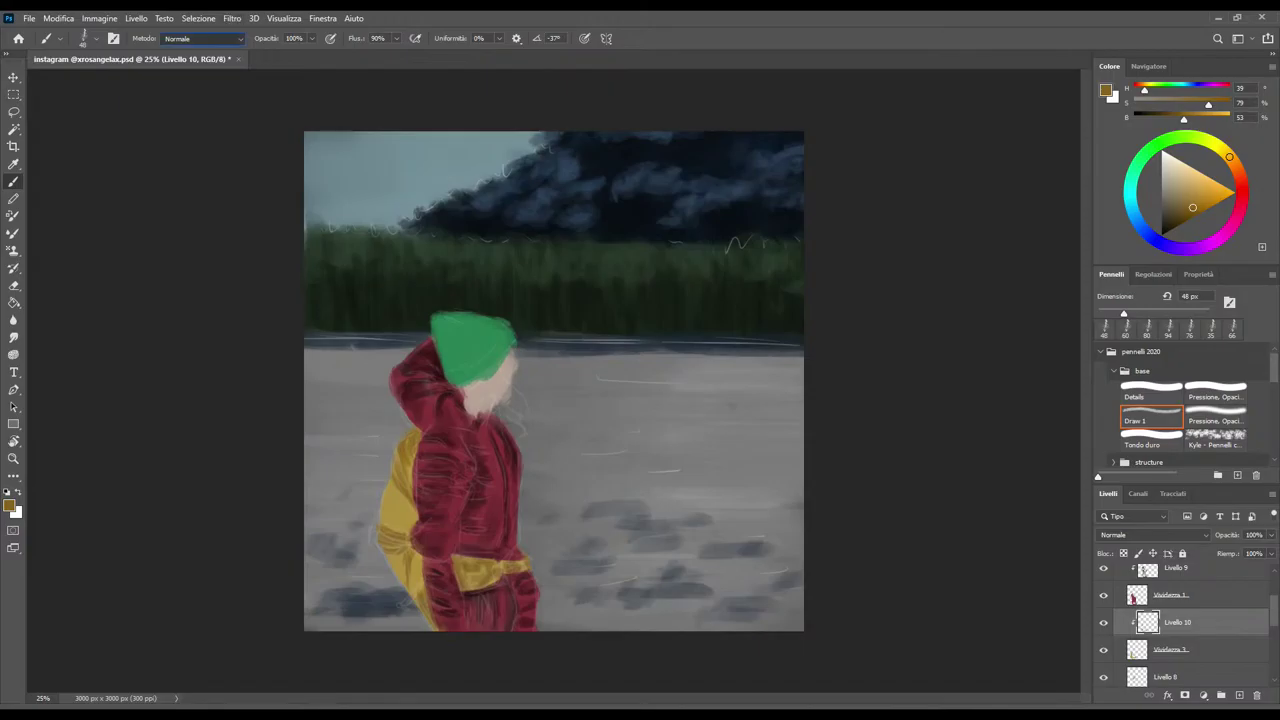
# Darken the backpack's shadow side in brown, including its lower-left, with an 80 px Normal brush
pyautogui.moveTo(405, 446); pyautogui.dragTo(407, 468)
pyautogui.keyDown('alt'); pyautogui.click(405, 451); pyautogui.keyUp('alt')
pyautogui.hotkey('shift', 'alt', 'n')
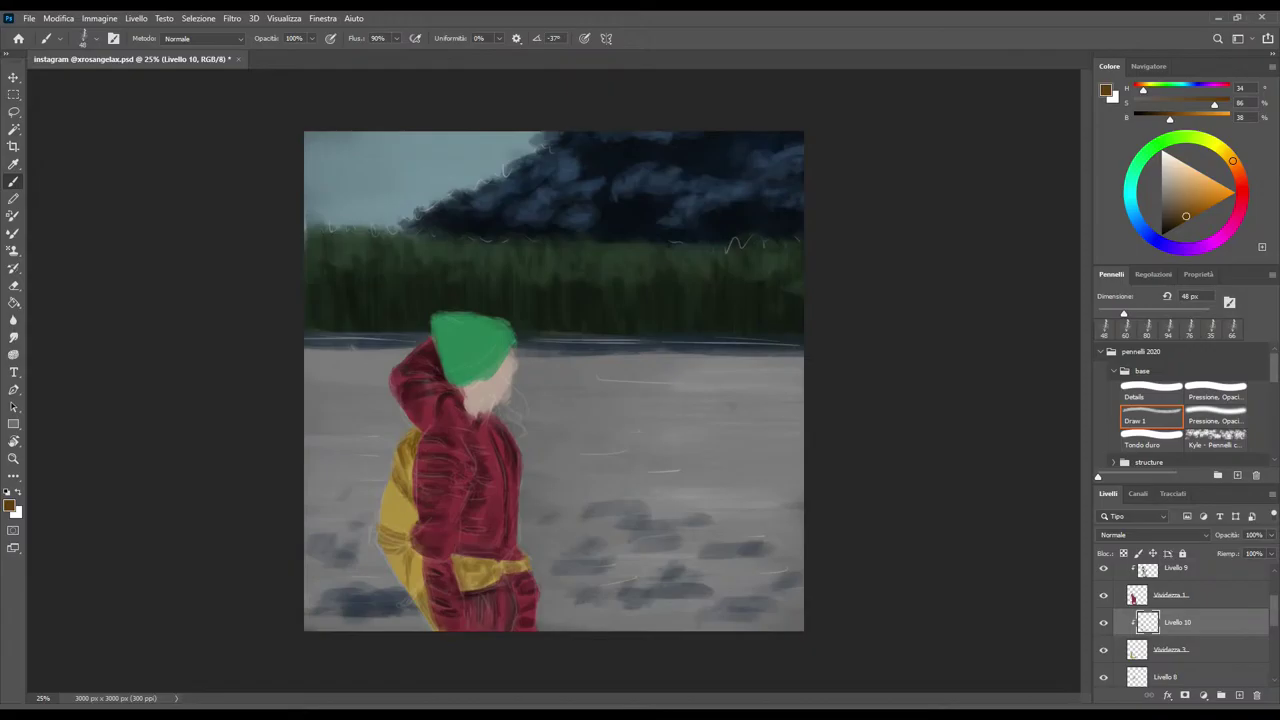
pyautogui.press(']')
pyautogui.press(']')
pyautogui.press('[')
# Switch to the larger pressure-sensitive preset at about 173 px and sample the jacket's dark red
pyautogui.press('[')
pyautogui.press(']')
pyautogui.press(']')
pyautogui.press(']')
pyautogui.press(']')
pyautogui.press(']')
pyautogui.moveTo(384, 546); pyautogui.dragTo(402, 544)
pyautogui.press('[')
pyautogui.press('[')
pyautogui.press(']')
pyautogui.press(']')
pyautogui.press('.')
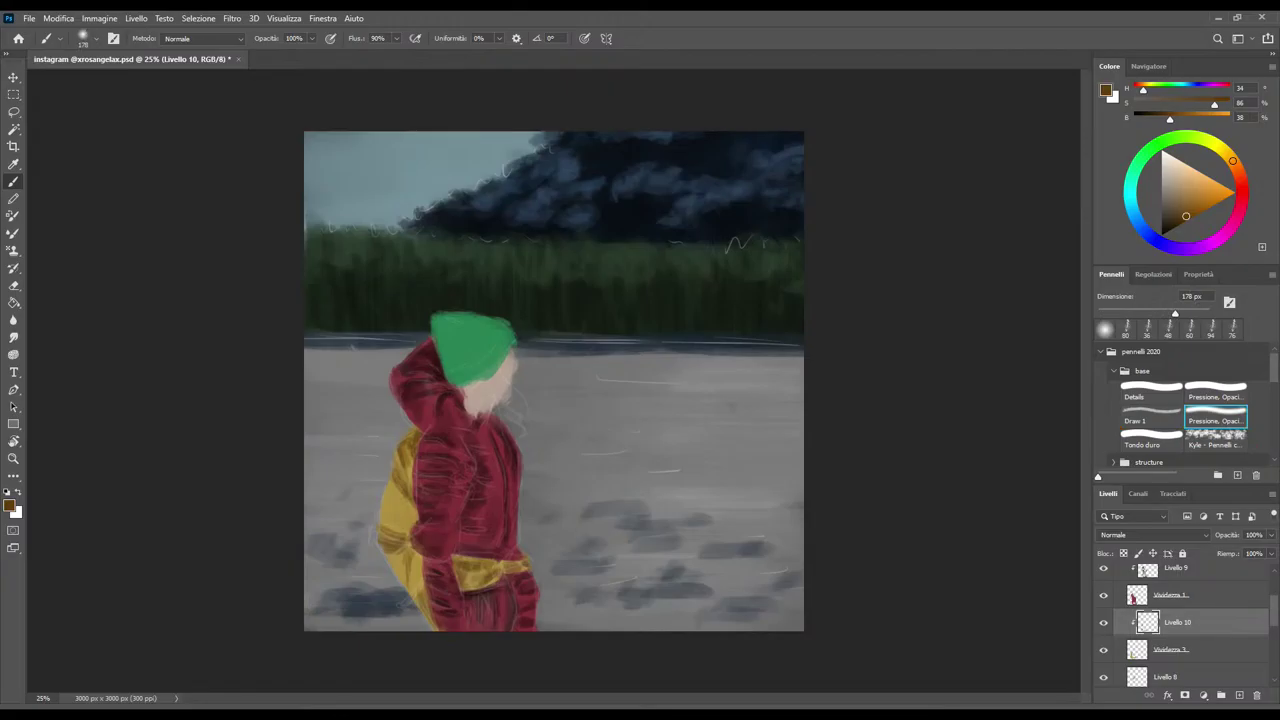
pyautogui.press(']')
pyautogui.press(']')
pyautogui.press(']')
pyautogui.press('[')
pyautogui.press('[')
pyautogui.press('[')
pyautogui.press('[')
pyautogui.press('[')
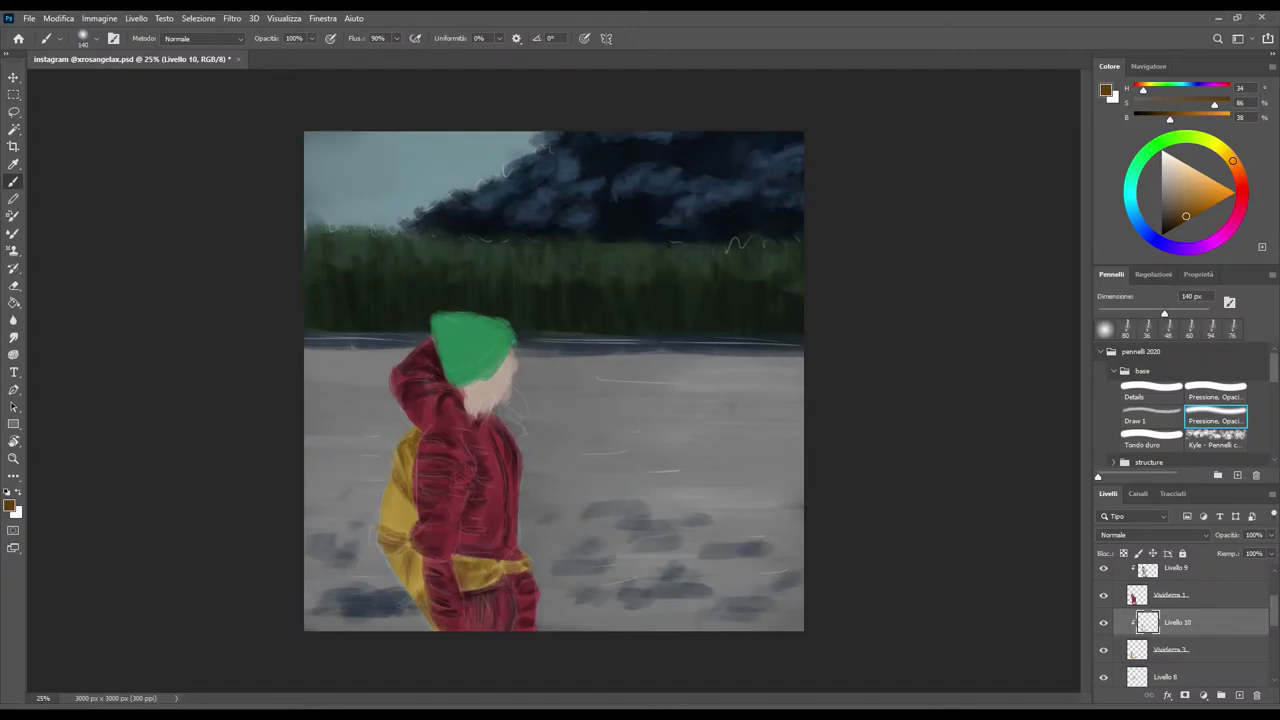
pyautogui.press(']')
pyautogui.press(']')
pyautogui.press(']')
pyautogui.press(']')
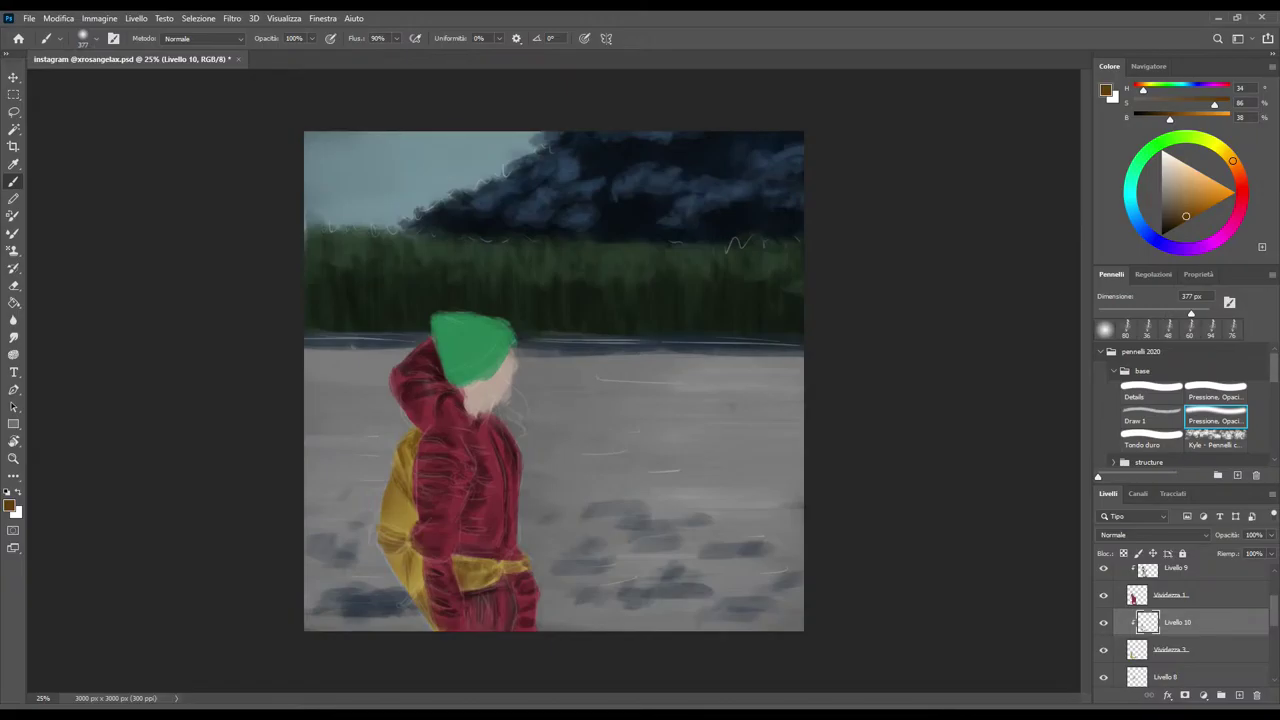
pyautogui.press('i')
pyautogui.click(455, 480)
pyautogui.press('b')
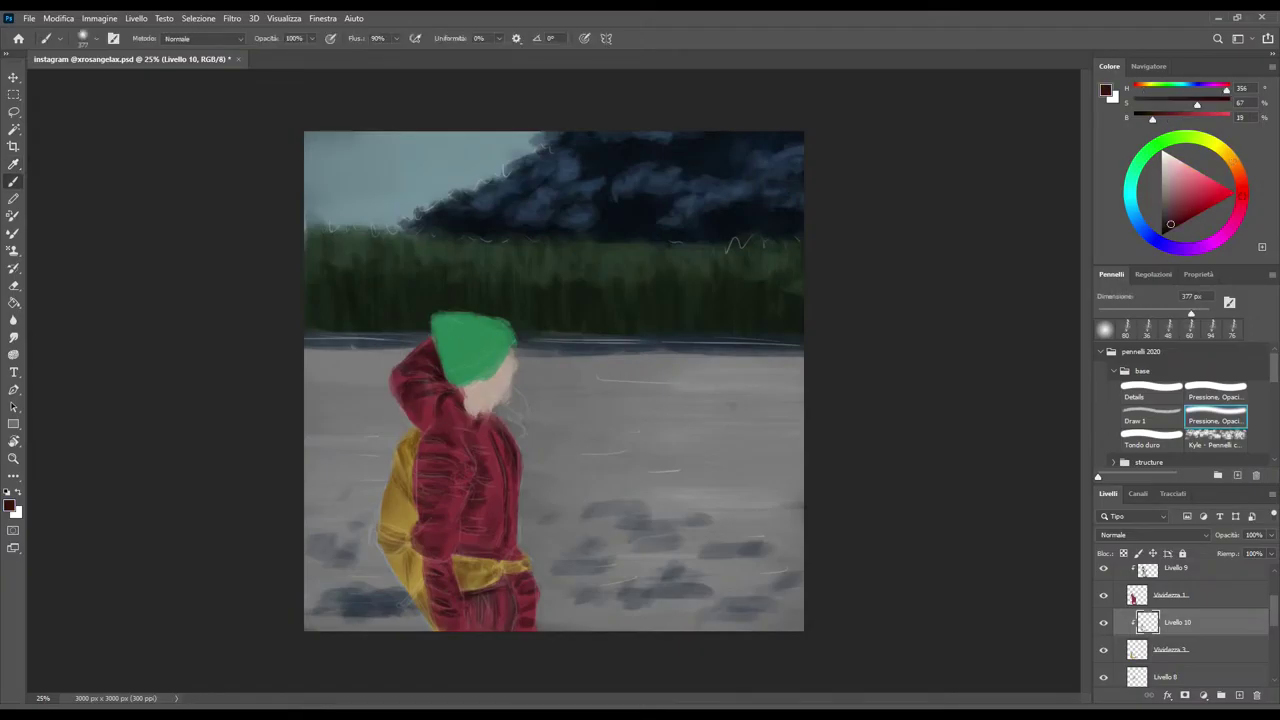
# On Livello 9, darken the hood's left edge and the jacket beside the backpack with a 449 px brush
pyautogui.hotkey('alt', ']')
pyautogui.hotkey('alt', ']')
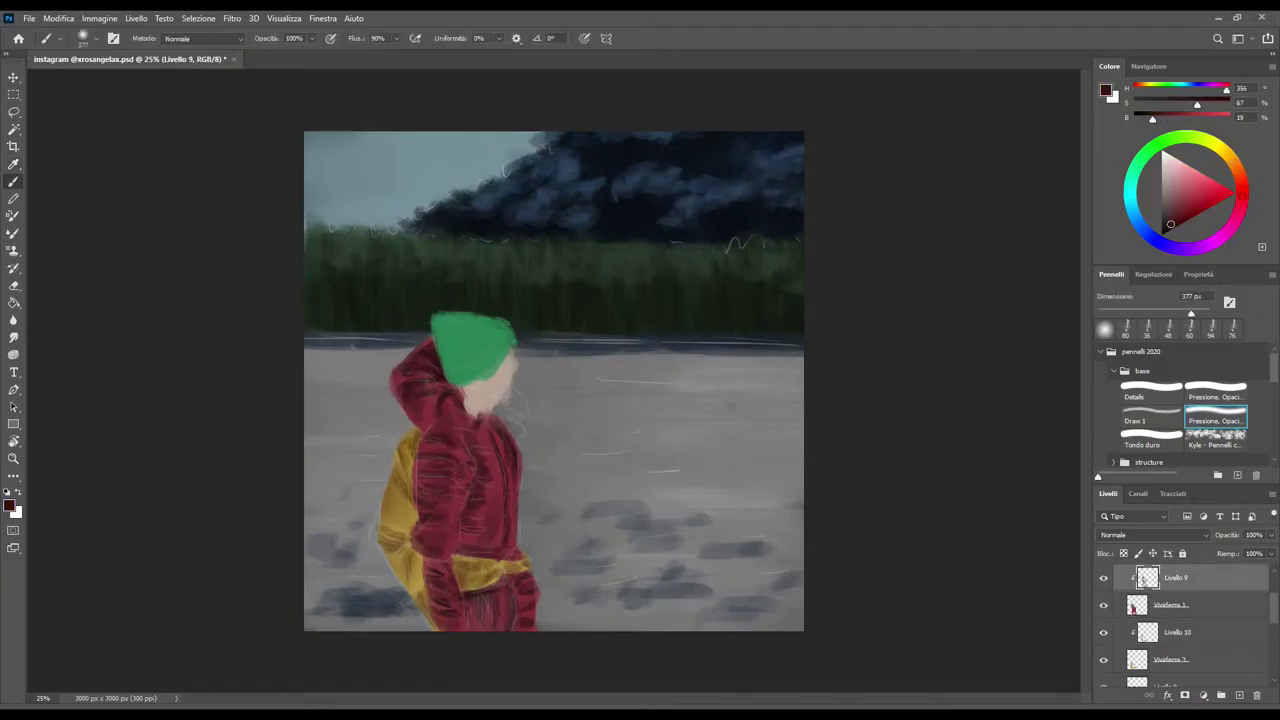
pyautogui.press(']')
pyautogui.moveTo(398, 378); pyautogui.dragTo(408, 382)
pyautogui.moveTo(427, 448); pyautogui.dragTo(430, 494)
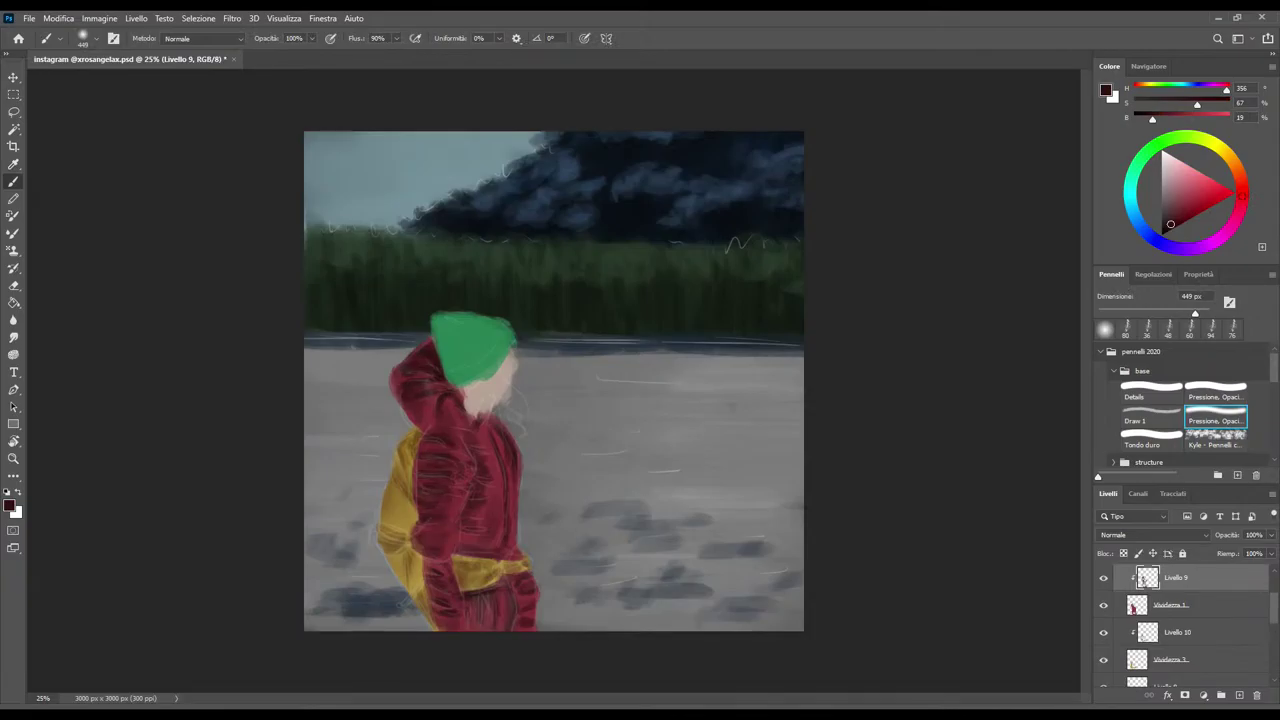
pyautogui.press('[')
pyautogui.press('[')
pyautogui.press('[')
pyautogui.scroll(1, 1185, 630)
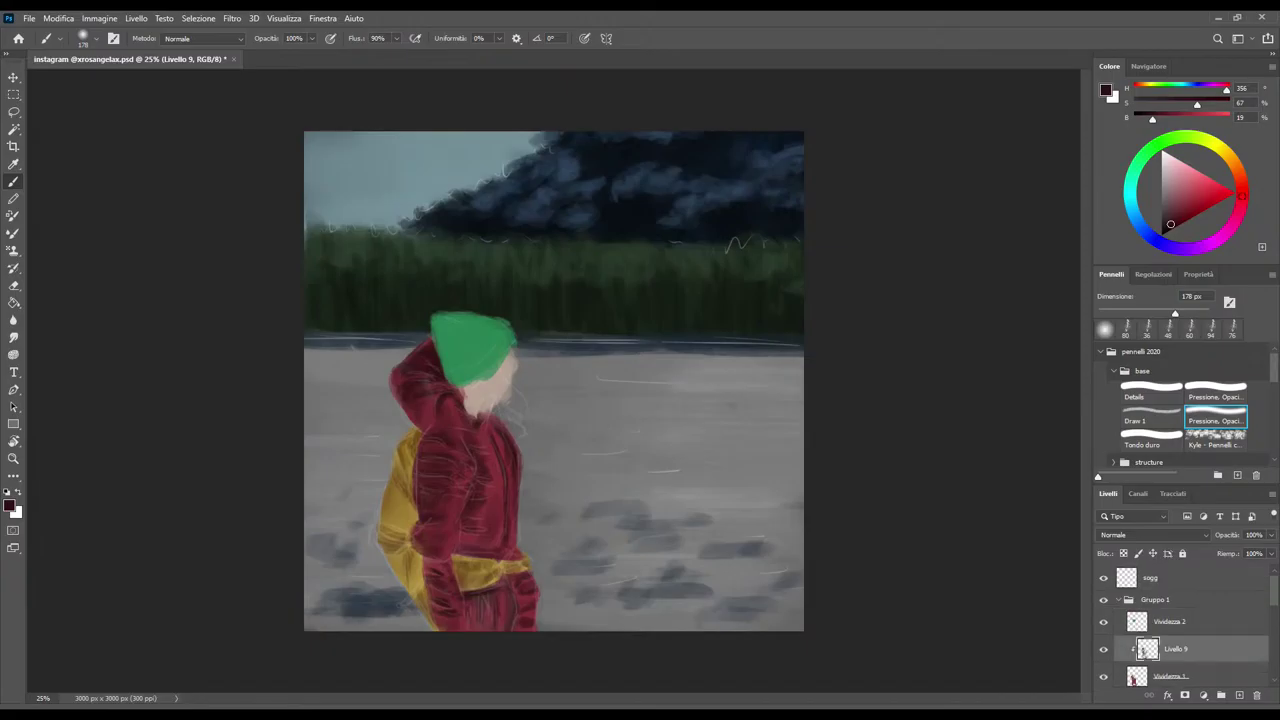
# Add Livello 11 clipped to Vividezza 2, sample the hat green, and paint a Multiply shadow on the hat
pyautogui.click(1170, 621)
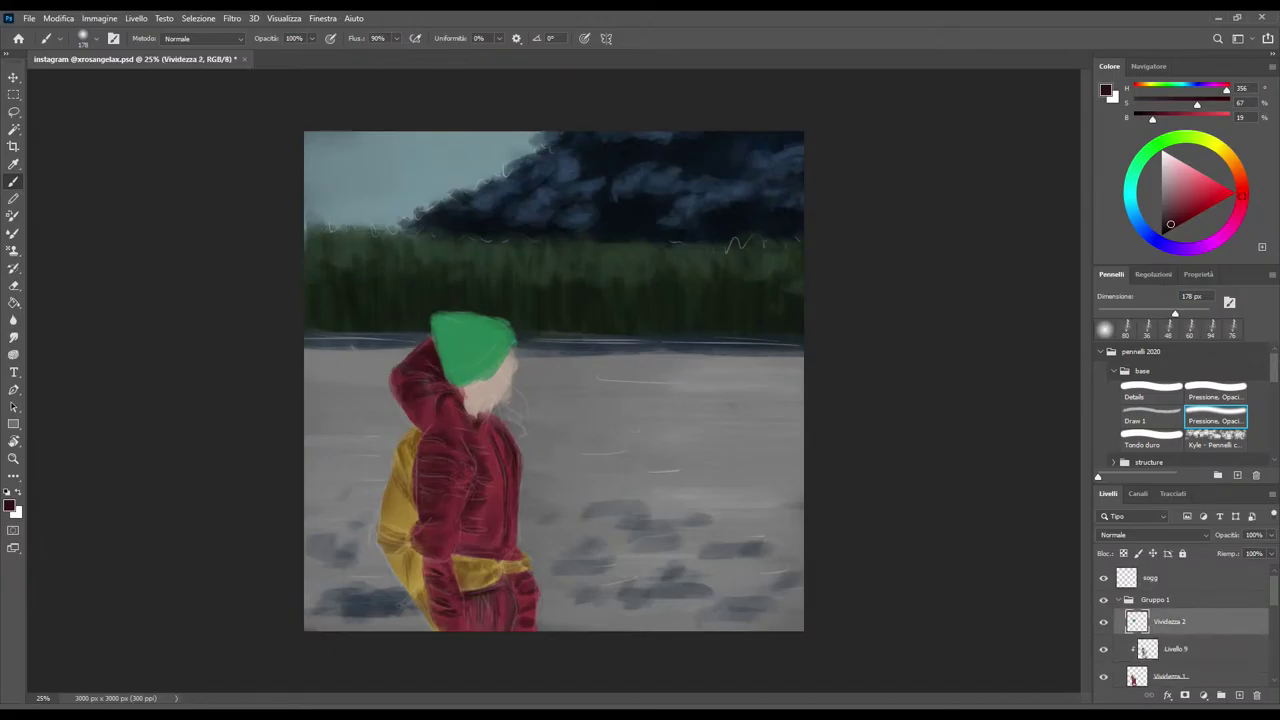
pyautogui.press('i')
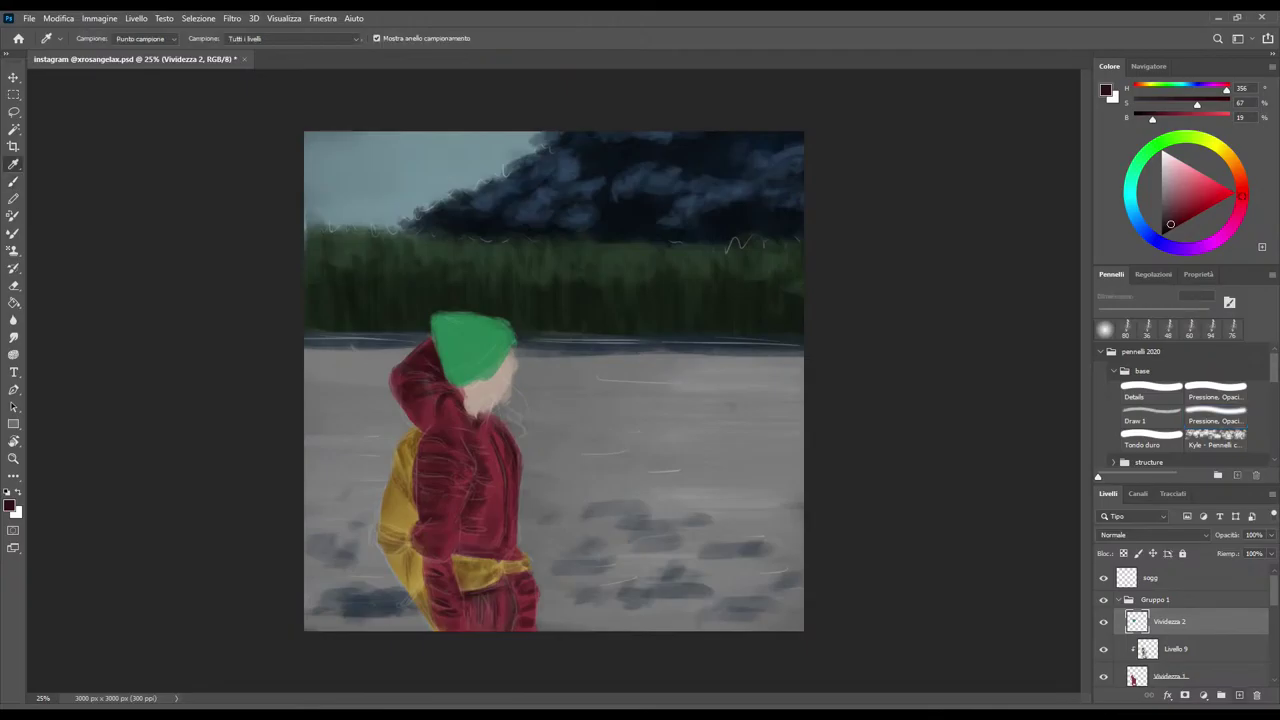
pyautogui.click(1239, 695)
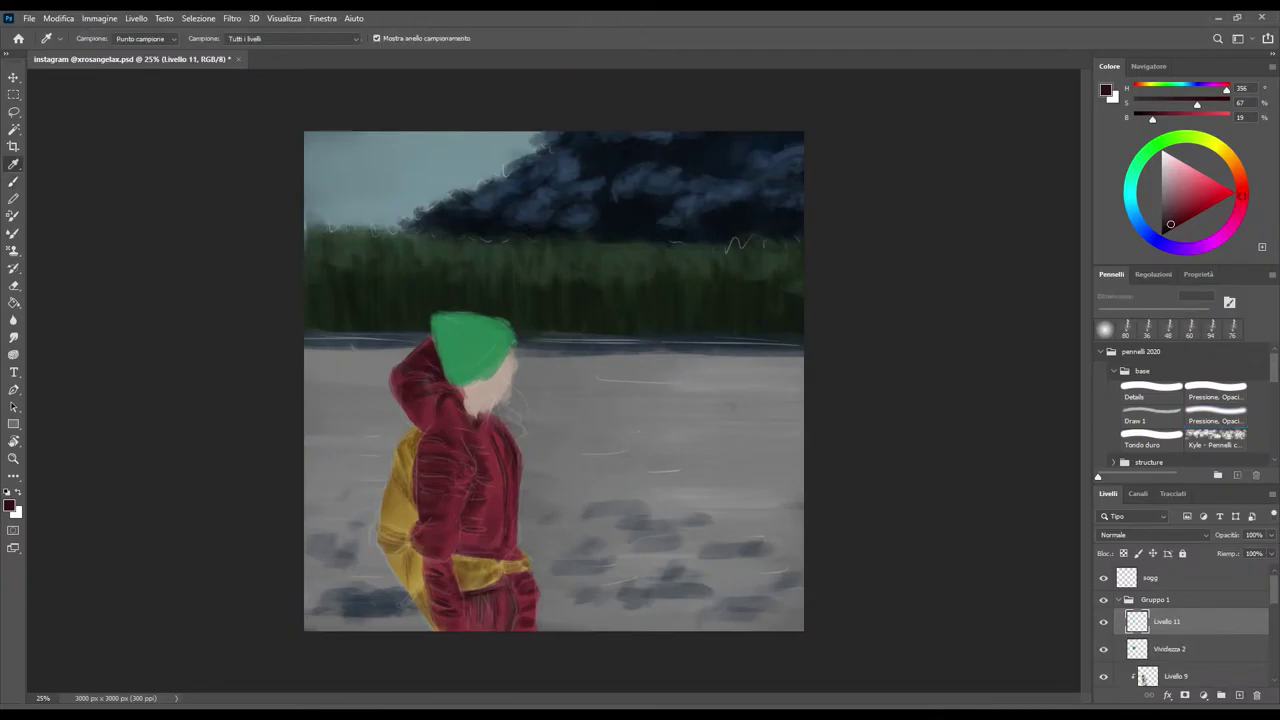
pyautogui.hotkey('ctrl', 'alt', 'g')
pyautogui.click(472, 345)
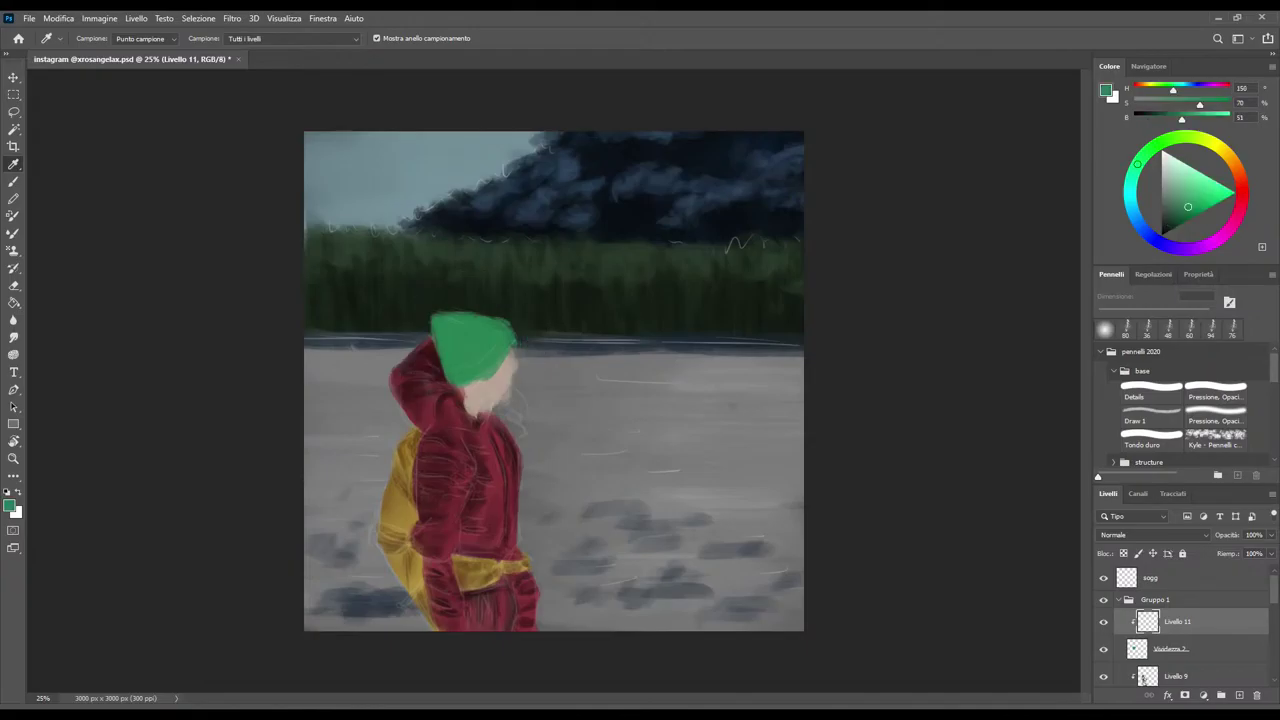
pyautogui.press('b')
pyautogui.hotkey('shift', 'alt', 'm')
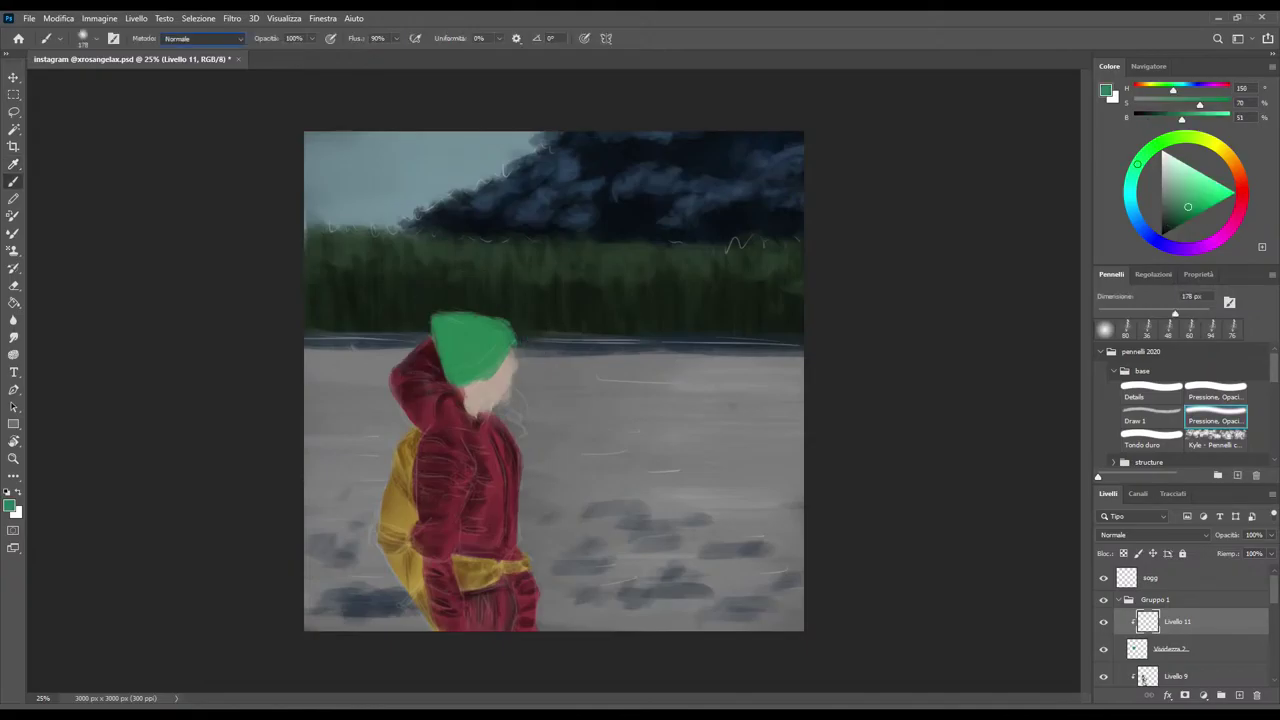
pyautogui.press(',')
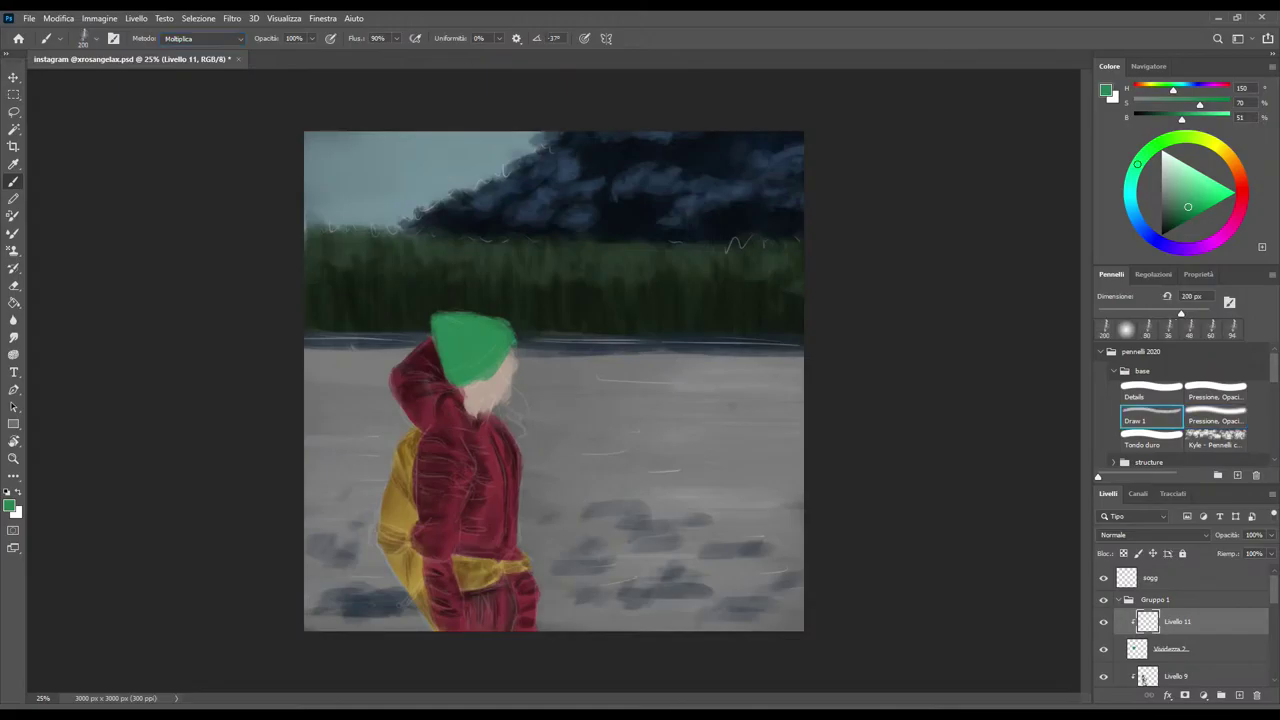
pyautogui.hotkey('alt', '[')
pyautogui.click(469, 346)
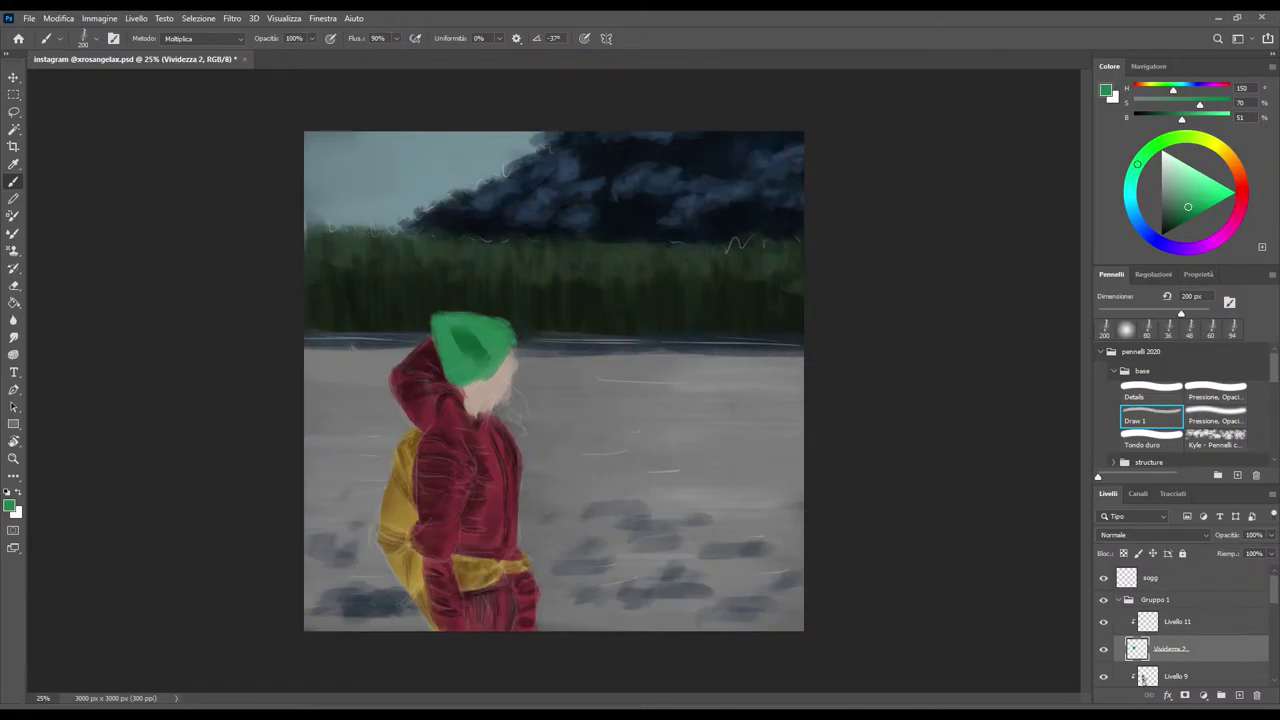
# Undo the dark hat stroke, select Livello 11 and set the brush back to Normal blending
pyautogui.keyDown('alt'); pyautogui.click(470, 346); pyautogui.keyUp('alt')
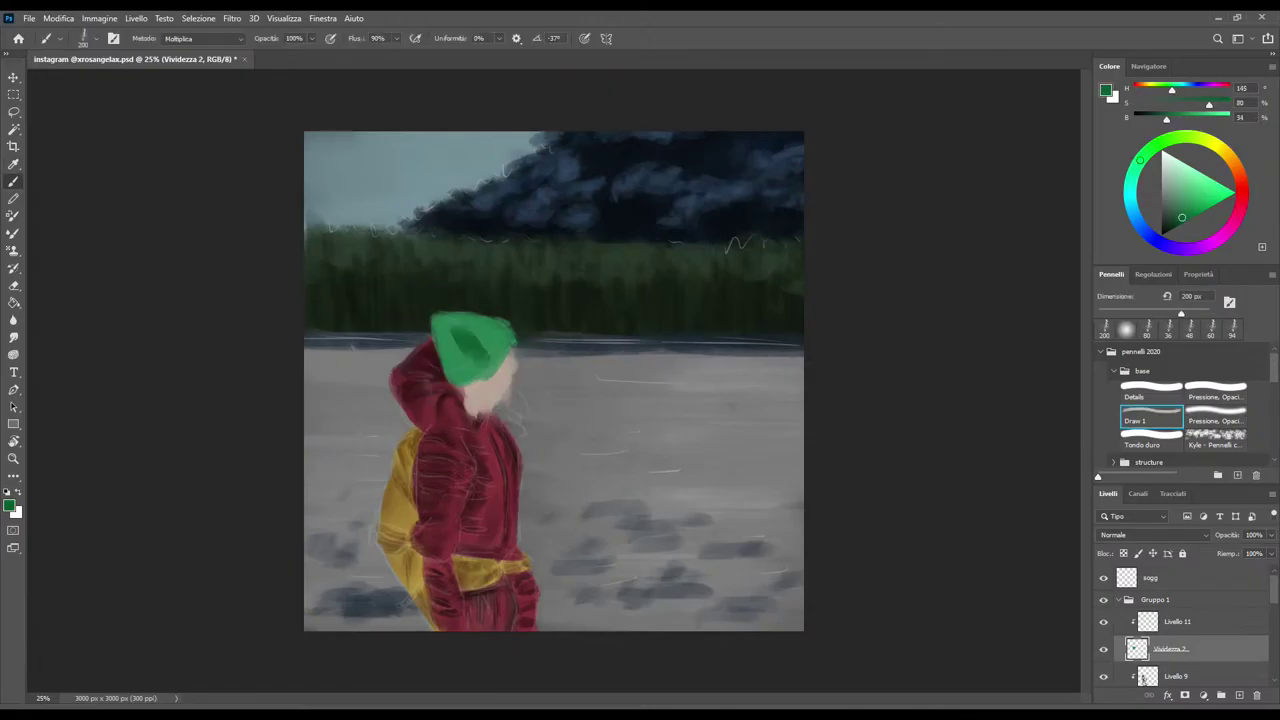
pyautogui.hotkey('ctrl', 'z')
pyautogui.hotkey('alt', ']')
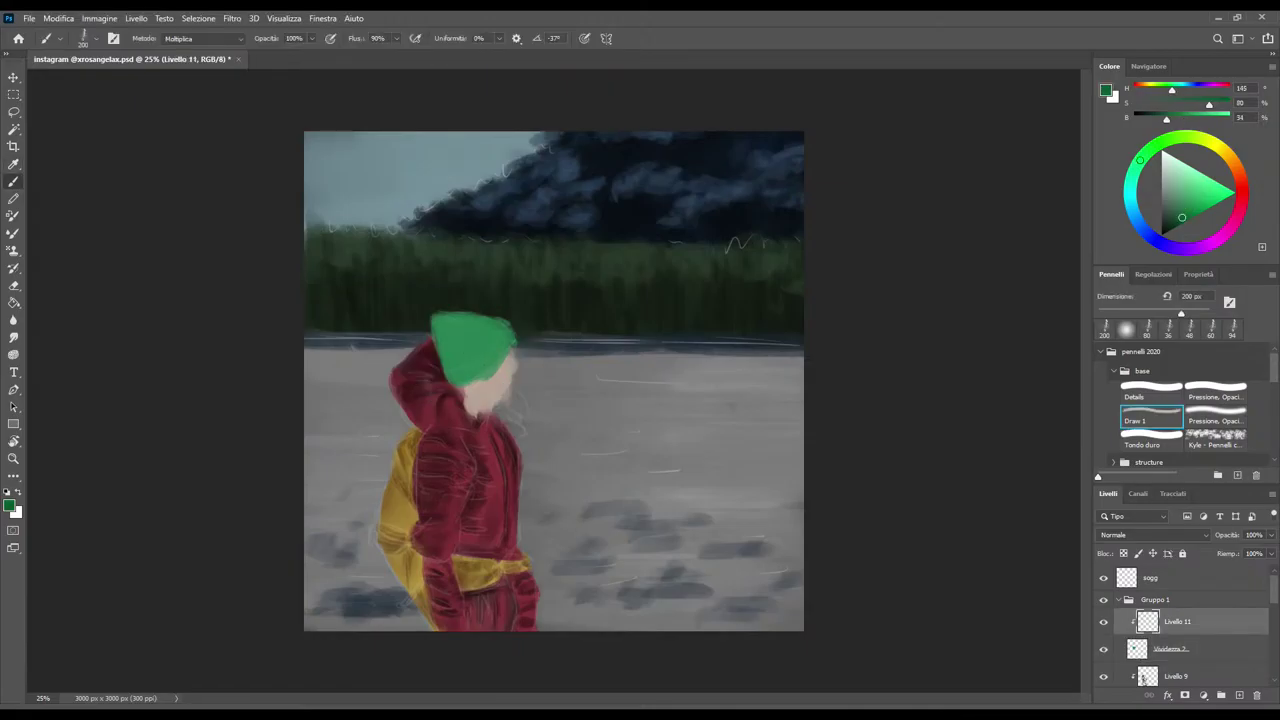
pyautogui.hotkey('shift', 'alt', 'n')
# Cycle brush sizes and presets, ending on the pressure-sensitive preset at about 283 px
pyautogui.press('[')
pyautogui.press('[')
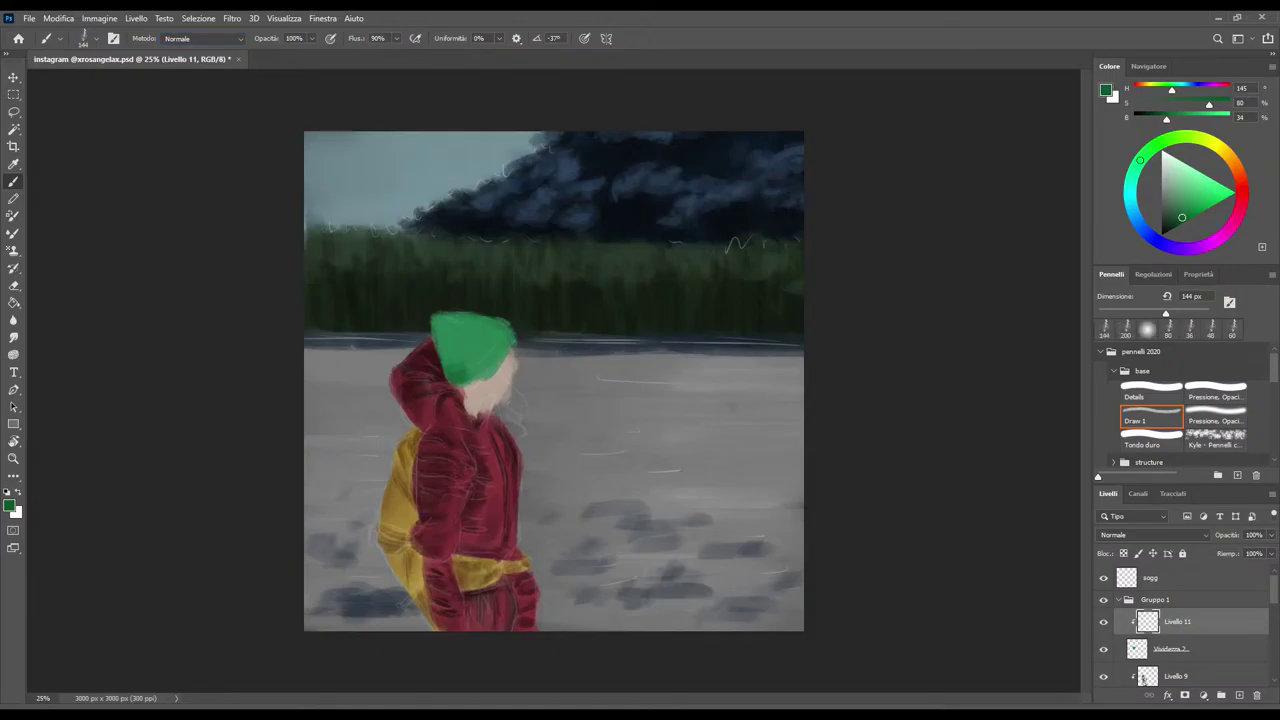
pyautogui.press('[')
pyautogui.press('[')
pyautogui.press('[')
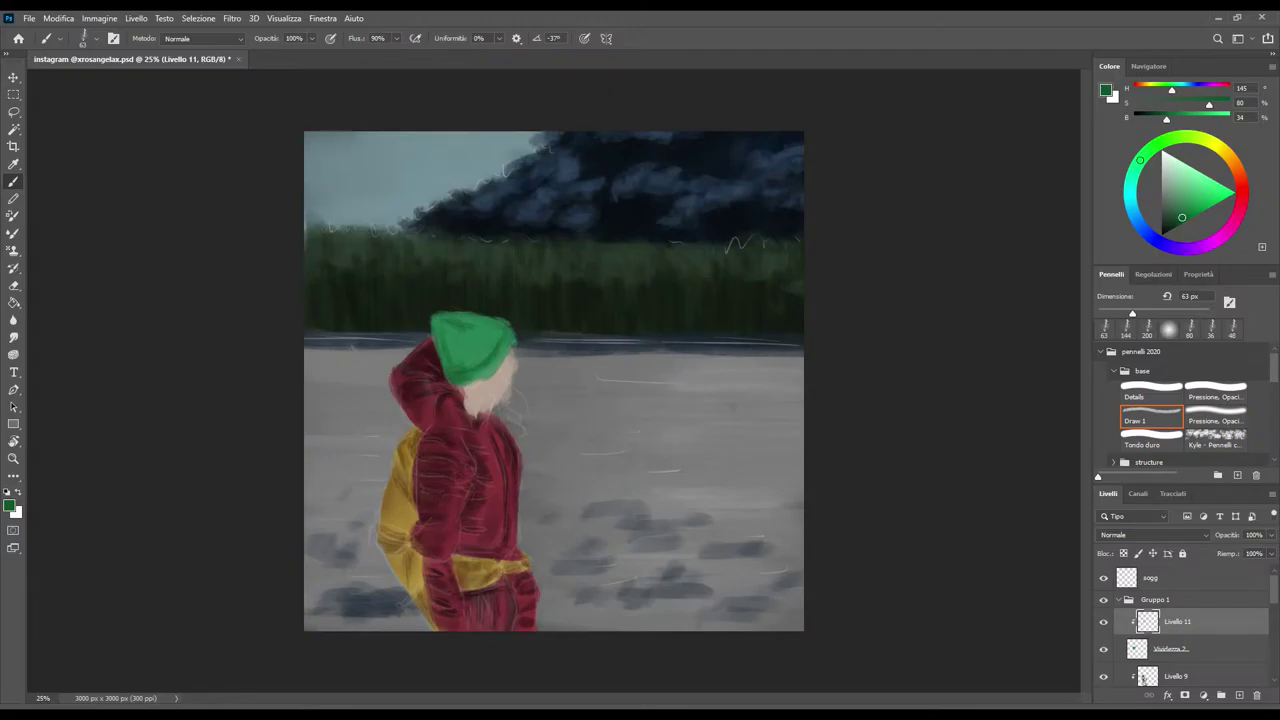
pyautogui.press('[')
pyautogui.press('[')
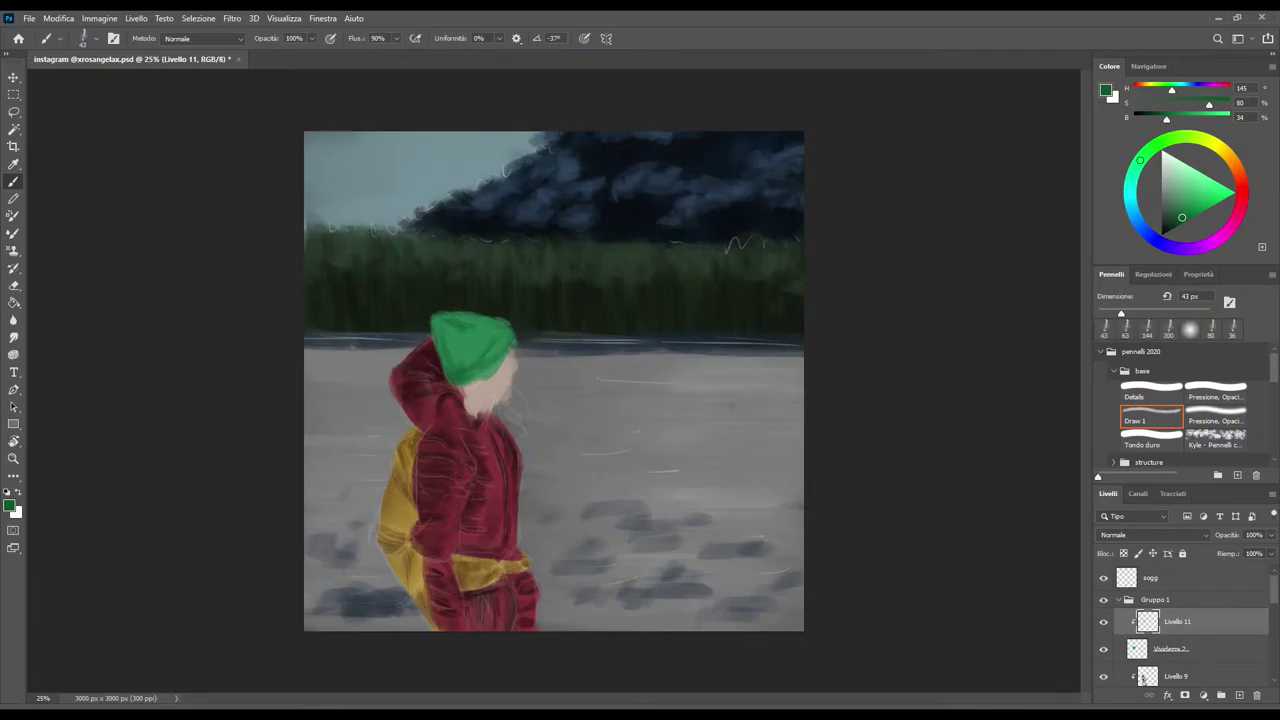
pyautogui.press(']')
pyautogui.press('.')
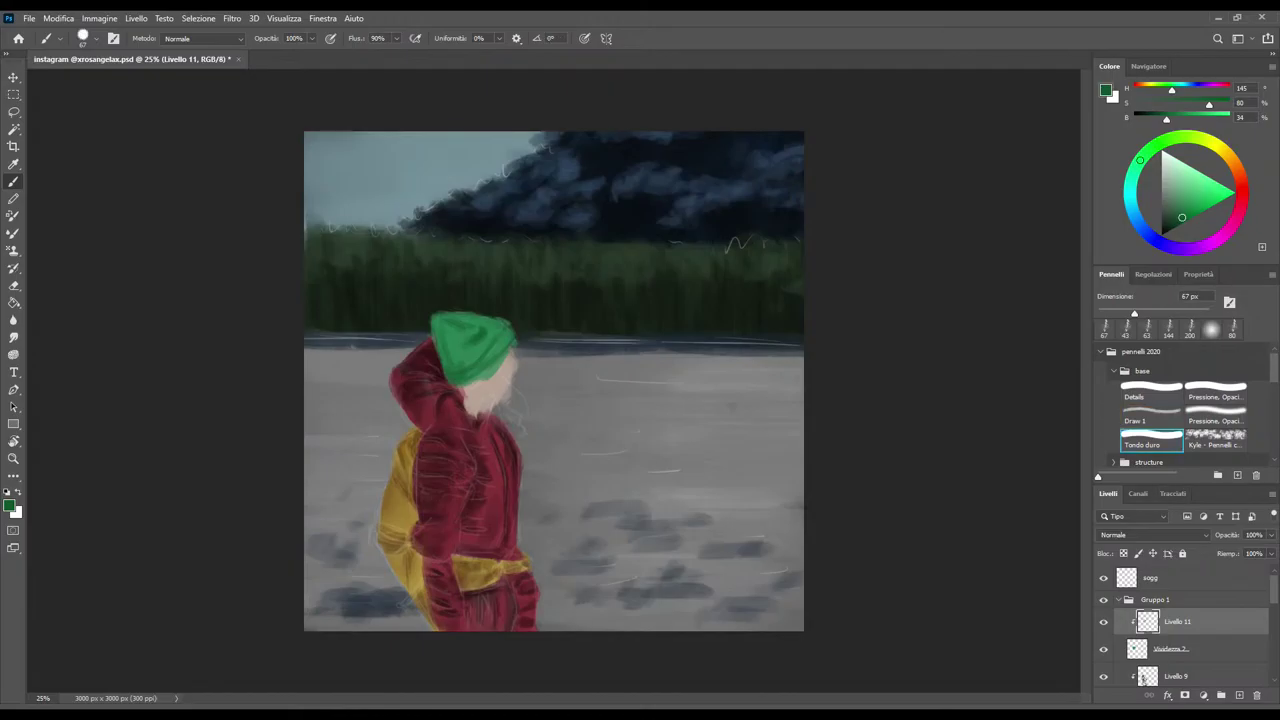
pyautogui.press(',')
pyautogui.press('.')
pyautogui.press(']')
pyautogui.press(']')
pyautogui.press(']')
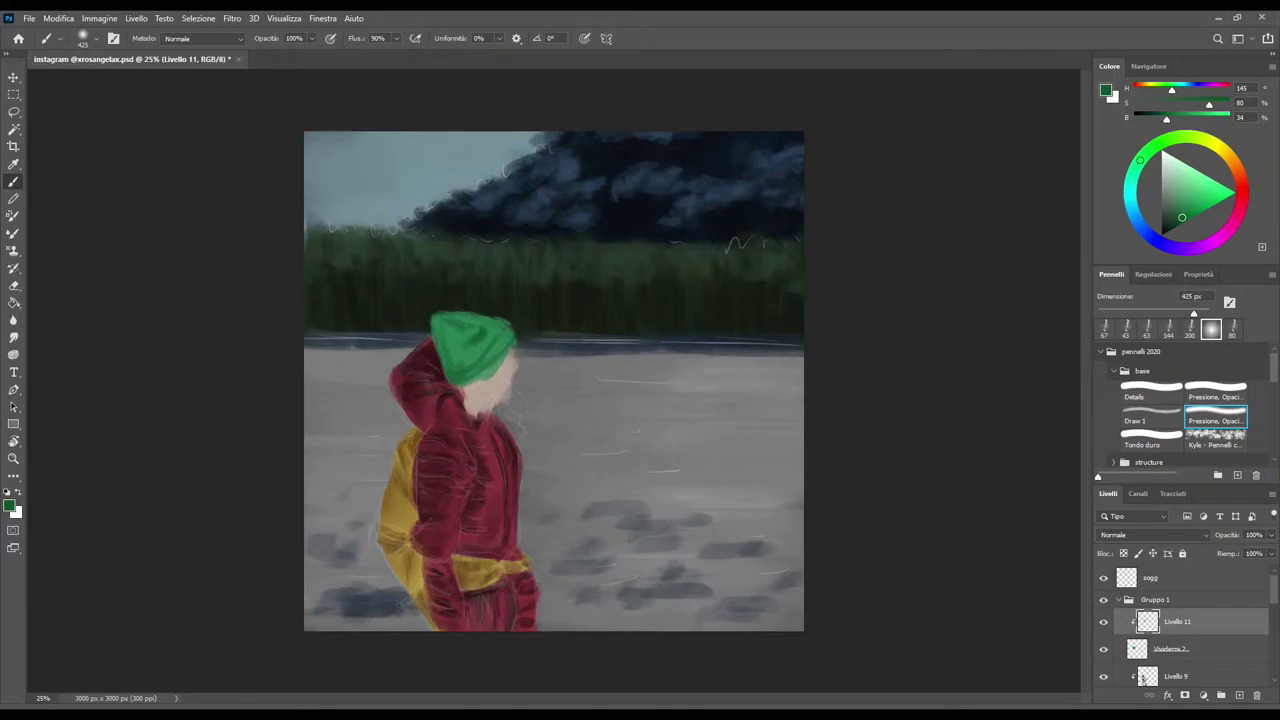
pyautogui.press('[')
pyautogui.press('[')
pyautogui.press('[')
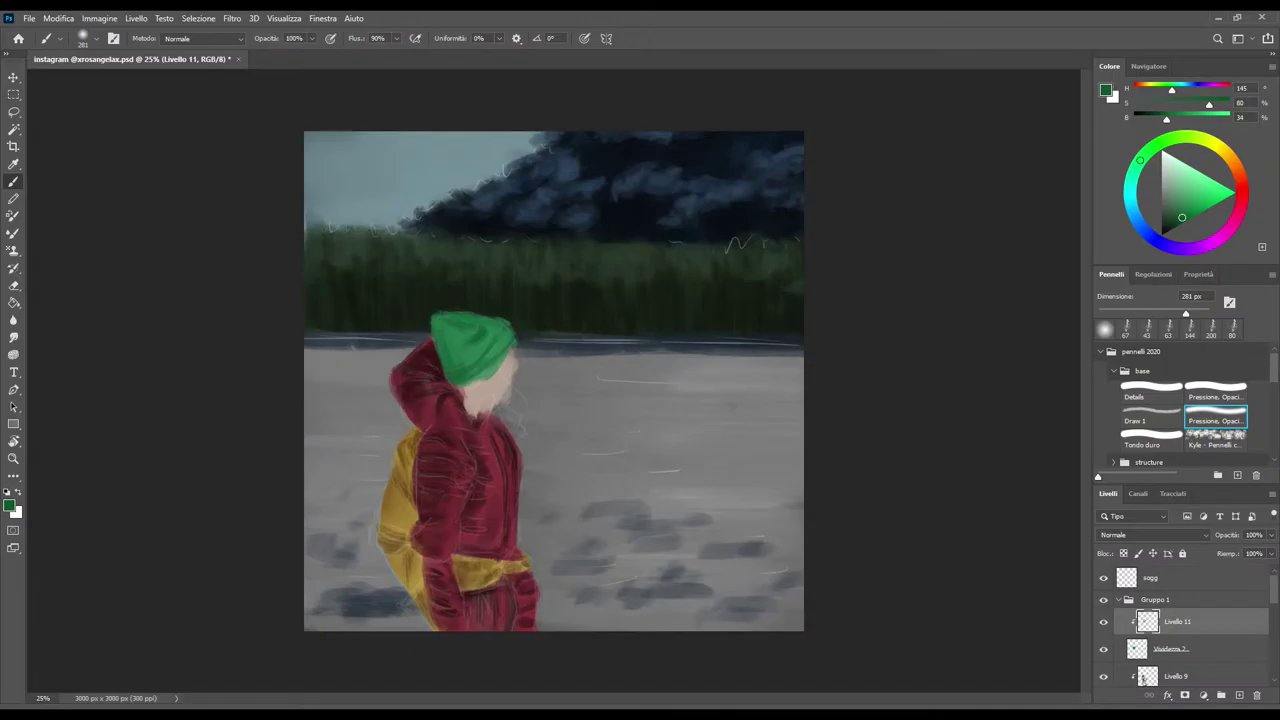
pyautogui.press('e')
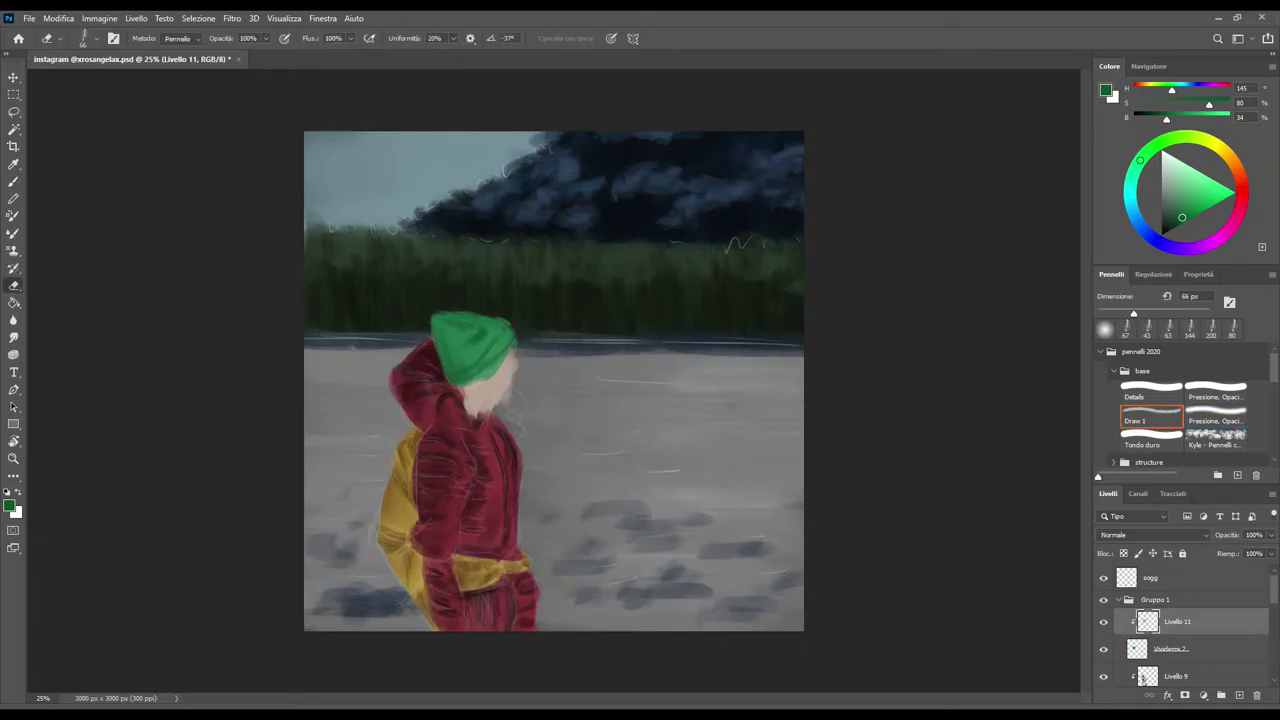
pyautogui.hotkey('alt', '[')
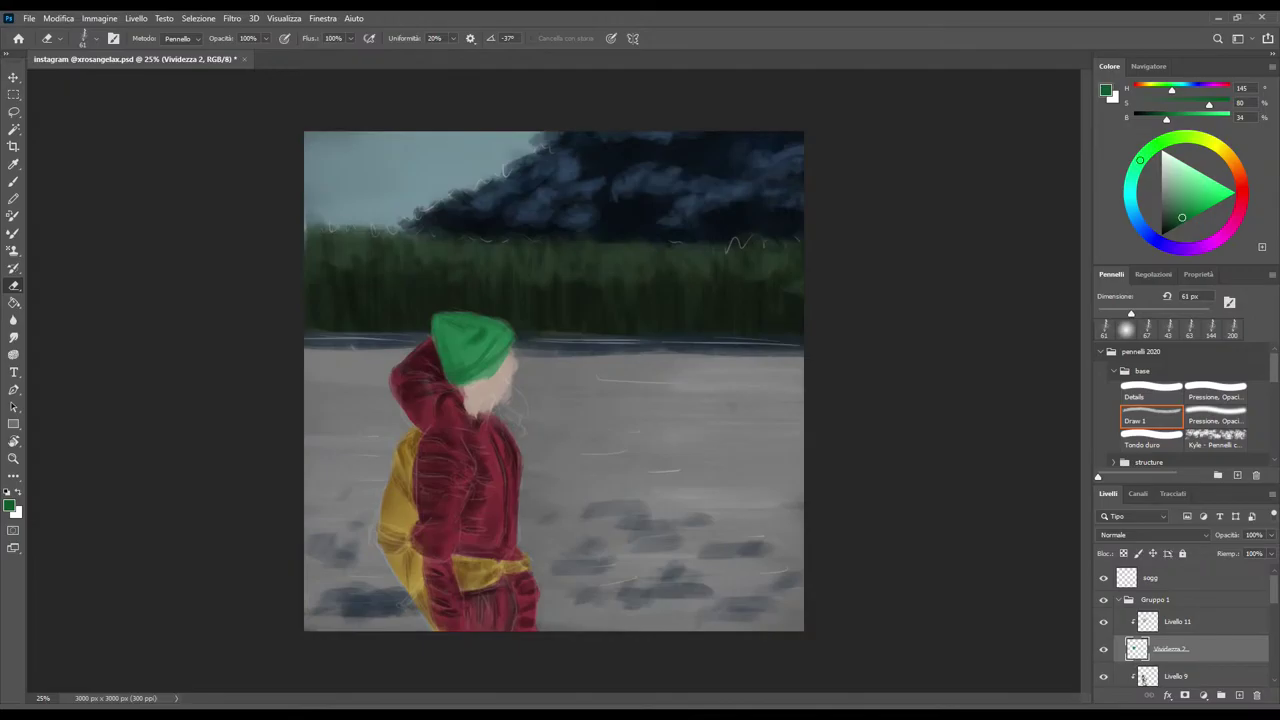
pyautogui.press('b')
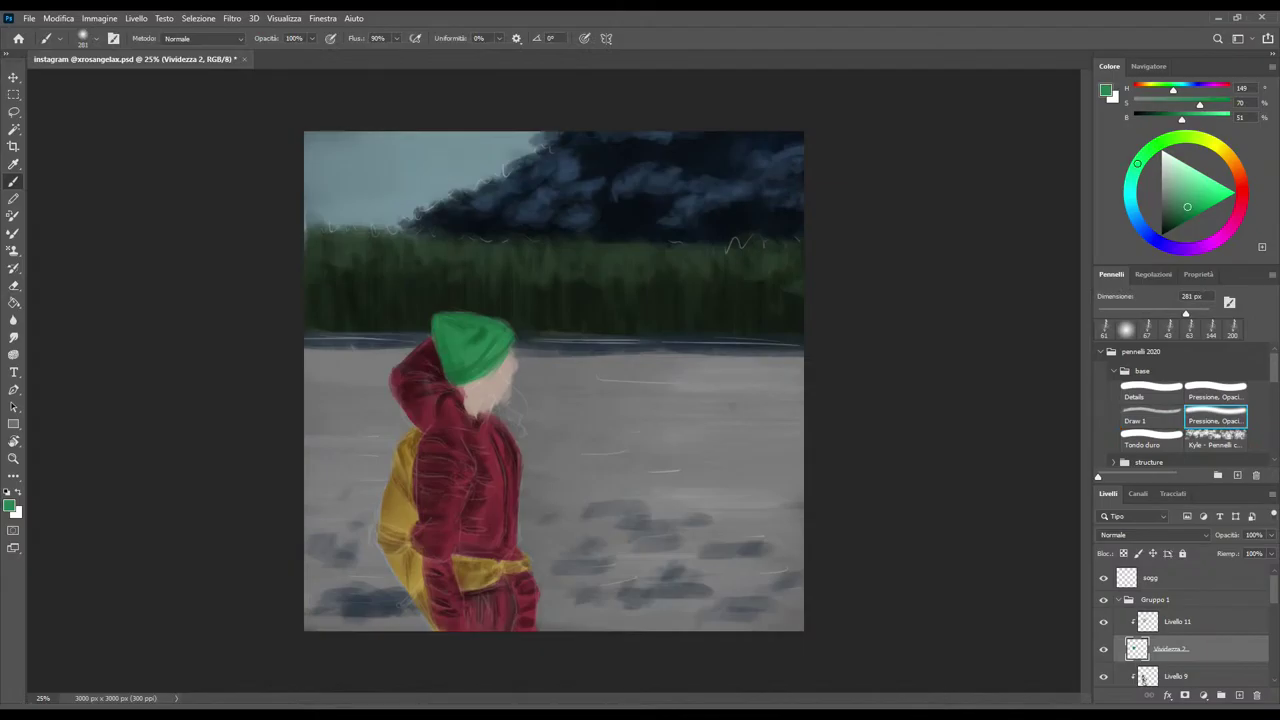
# With the Draw 1 preset at 88 px, extend the hat's lower edge and darken its right edge by the face
pyautogui.press('[')
pyautogui.press('[')
pyautogui.press('[')
pyautogui.press(',')
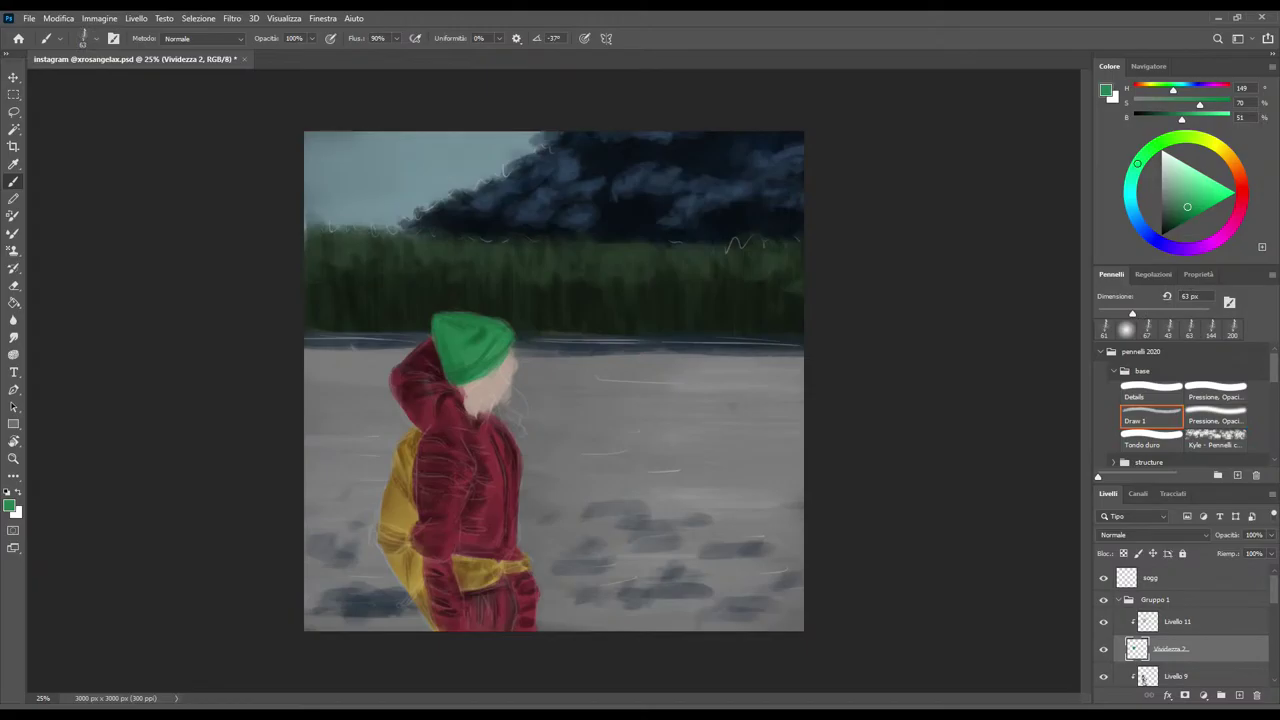
pyautogui.moveTo(462, 385); pyautogui.dragTo(480, 388)
pyautogui.moveTo(493, 358); pyautogui.dragTo(505, 377)
# On Livello 11, sample the hat's green and set the brush to 52 px
pyautogui.click(1190, 621)
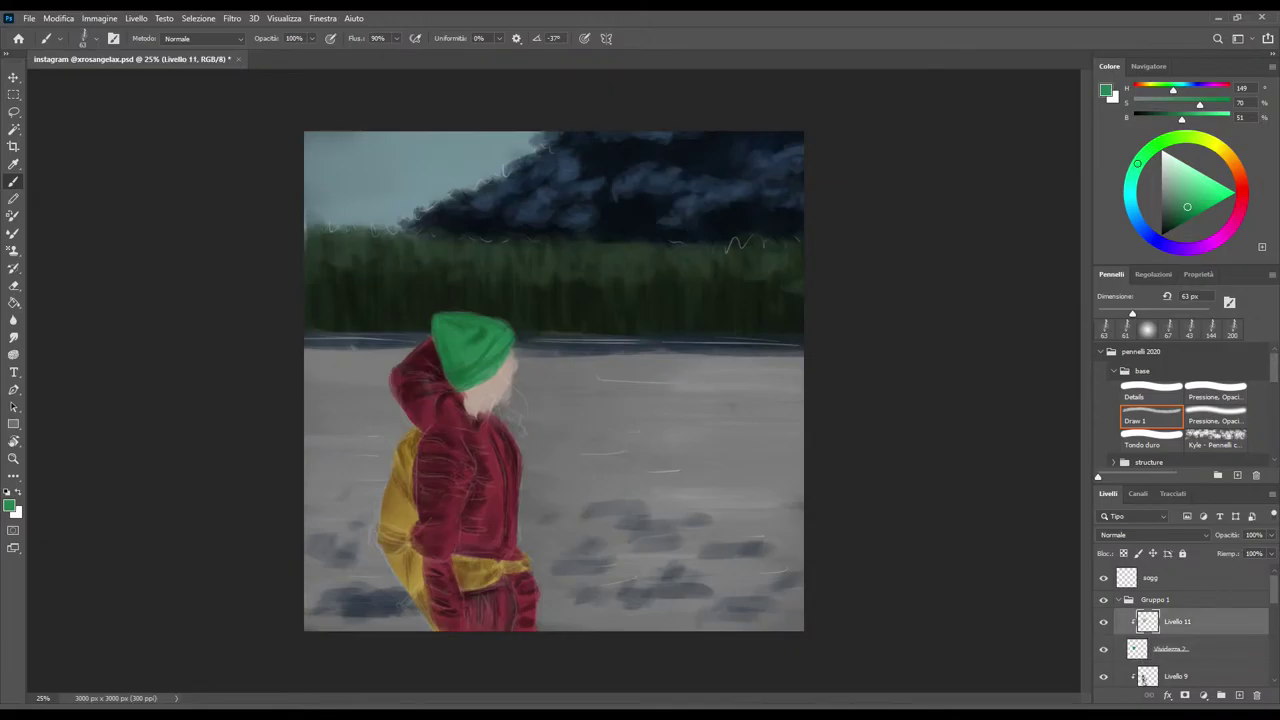
pyautogui.press('i')
pyautogui.keyDown('alt'); pyautogui.click(479, 340); pyautogui.keyUp('alt')
pyautogui.press('[')
pyautogui.press('[')
pyautogui.press('[')
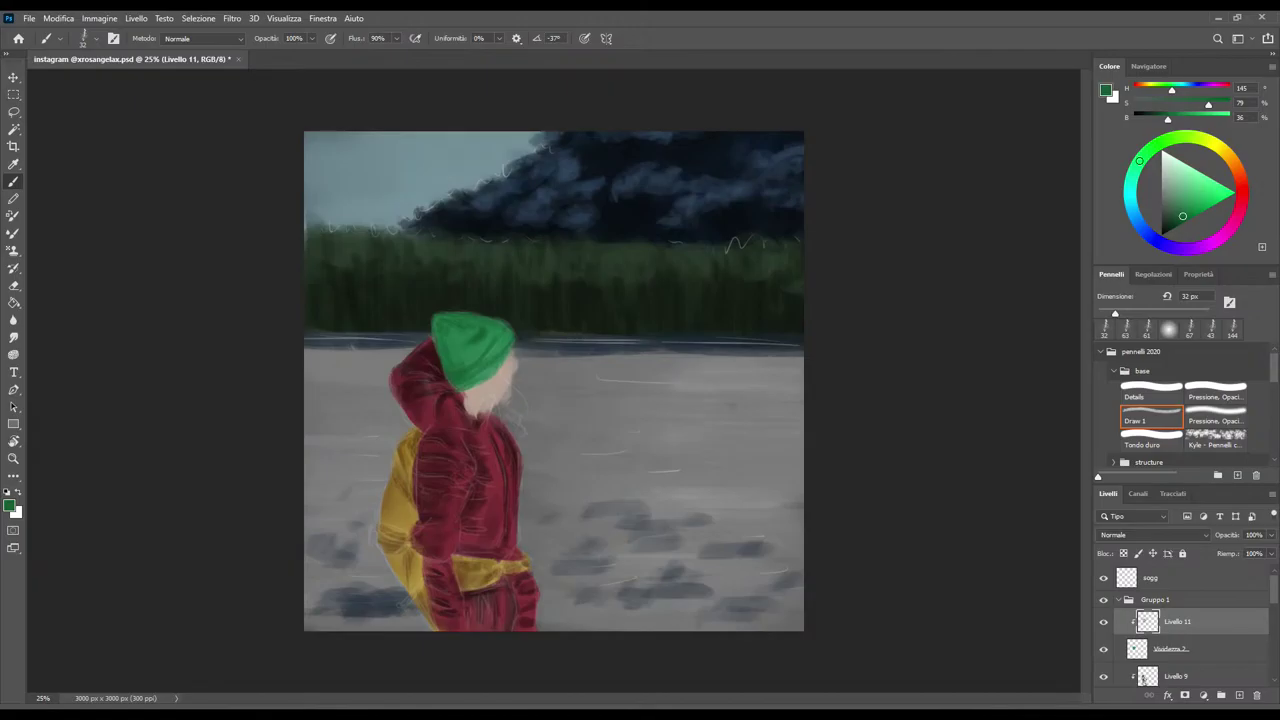
pyautogui.press(']')
pyautogui.press(']')
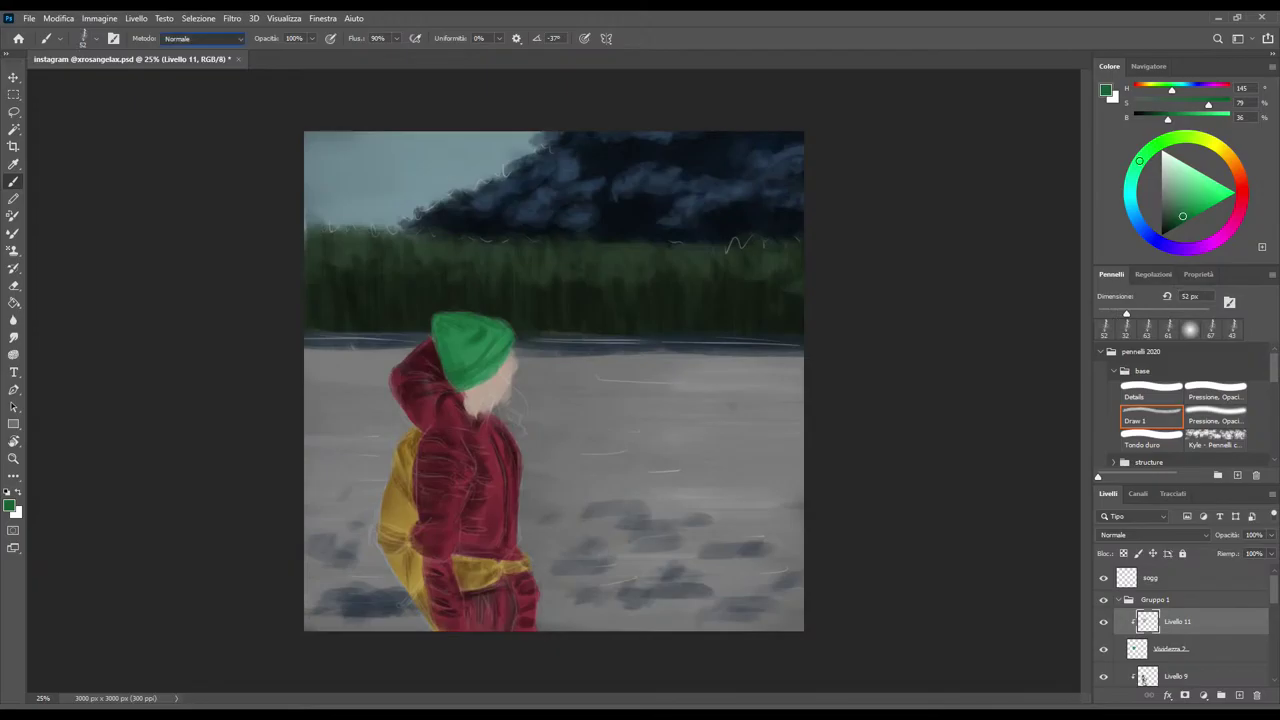
pyautogui.press('v')
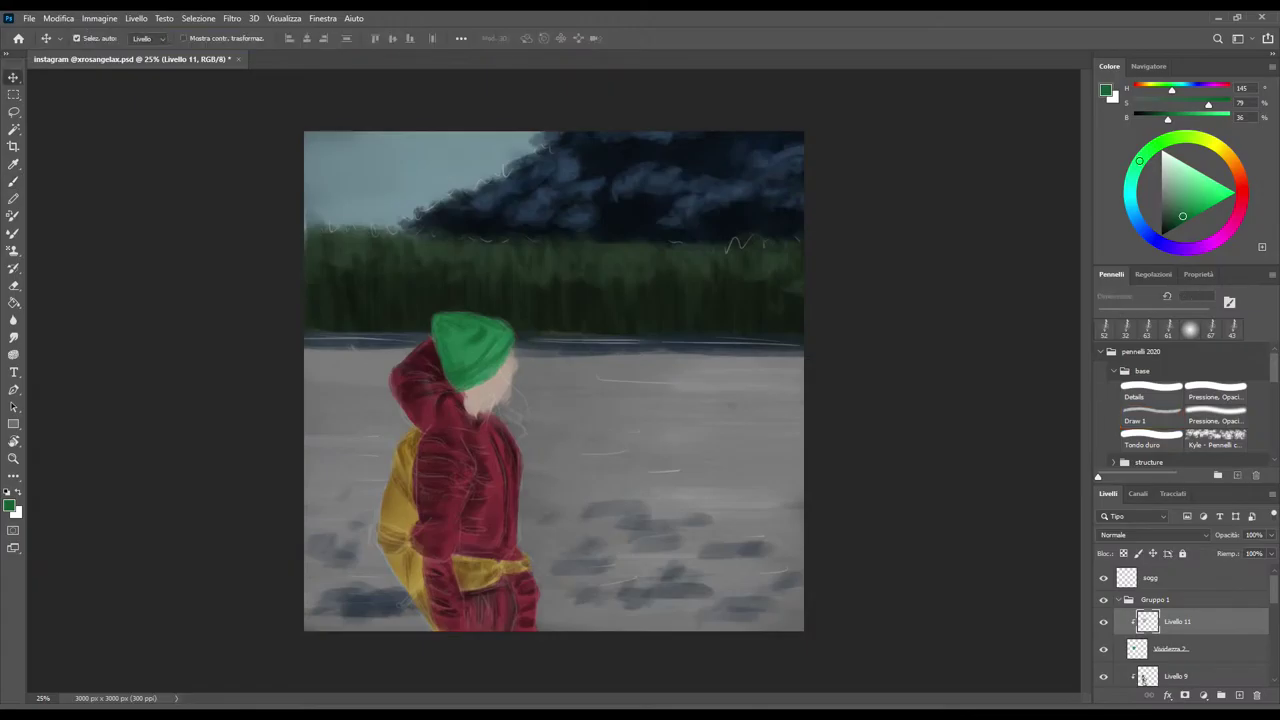
# Pick a lighter green for the hat (H 152, S 64%, B 69%), undoing a test stroke
pyautogui.click(462, 352)
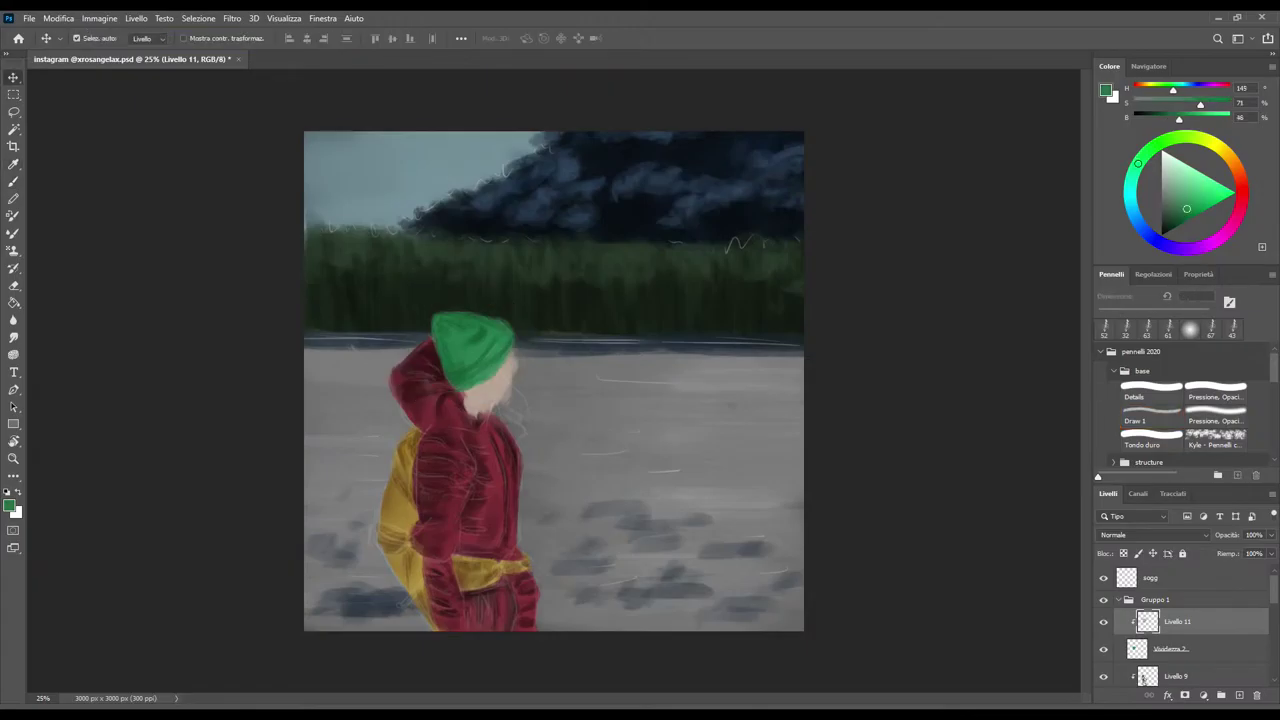
pyautogui.click(1151, 411)
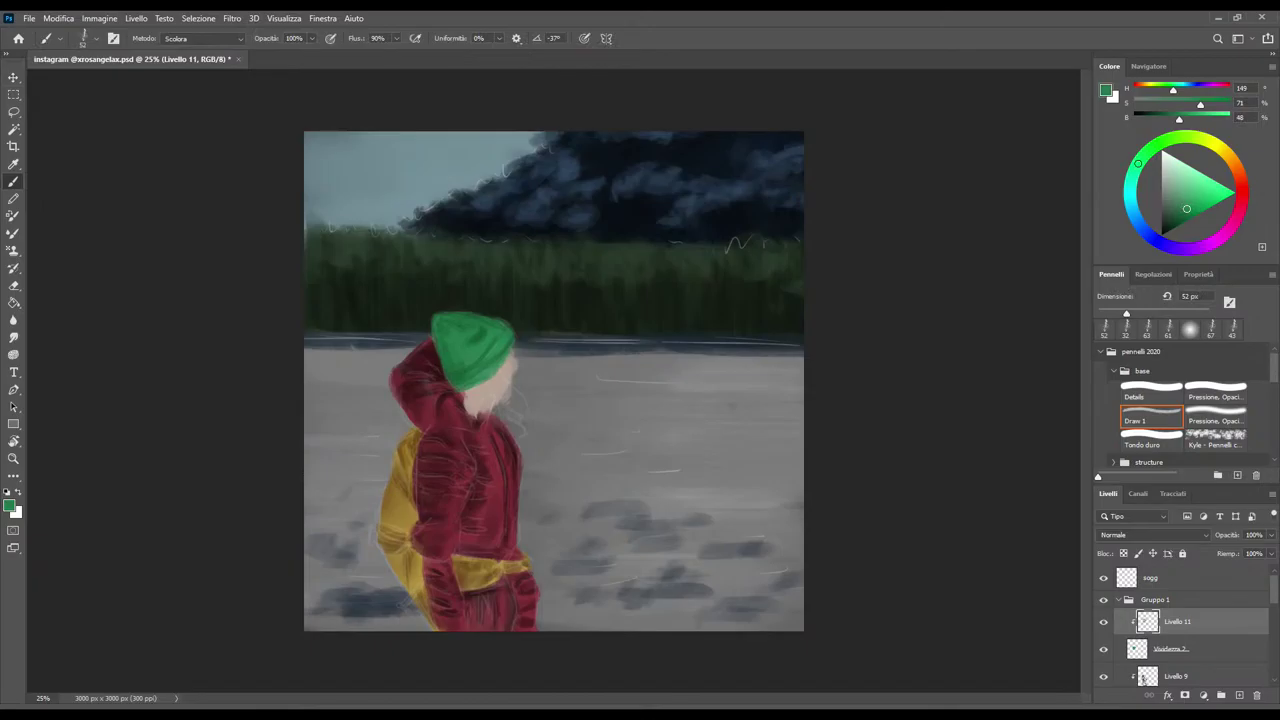
pyautogui.click(1103, 621)
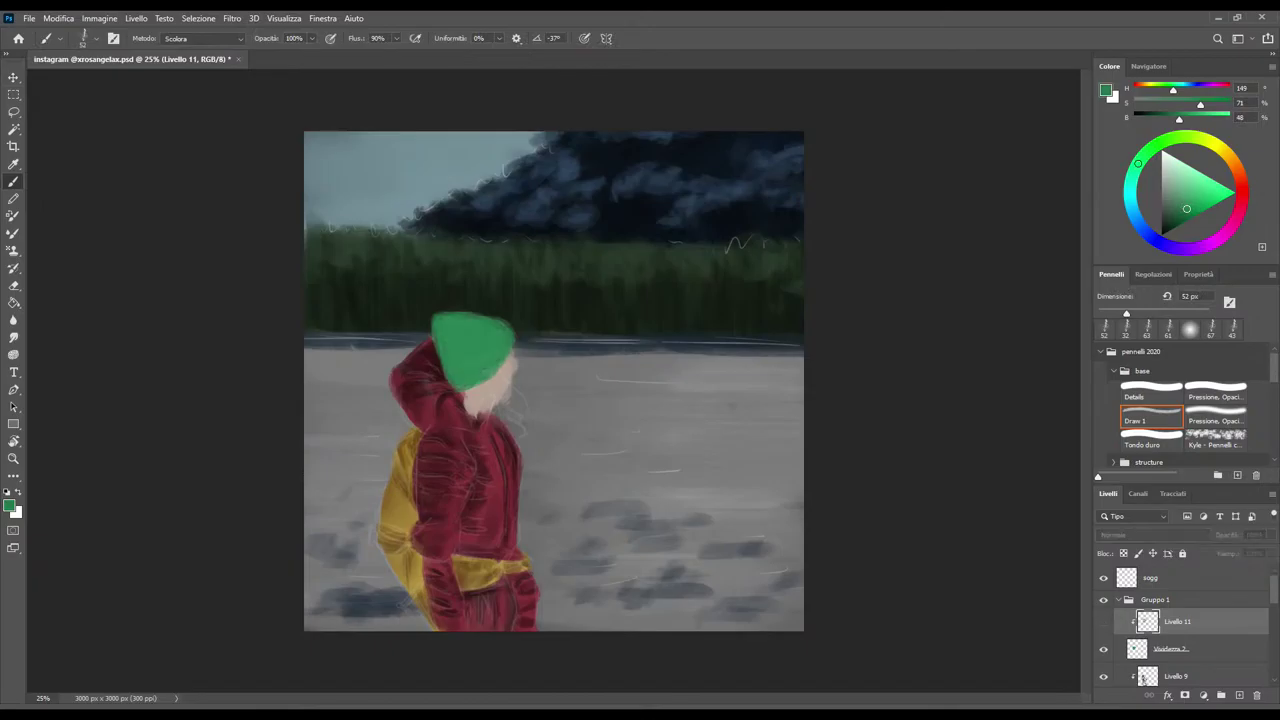
pyautogui.click(1170, 649)
pyautogui.moveTo(461, 335); pyautogui.dragTo(478, 355)
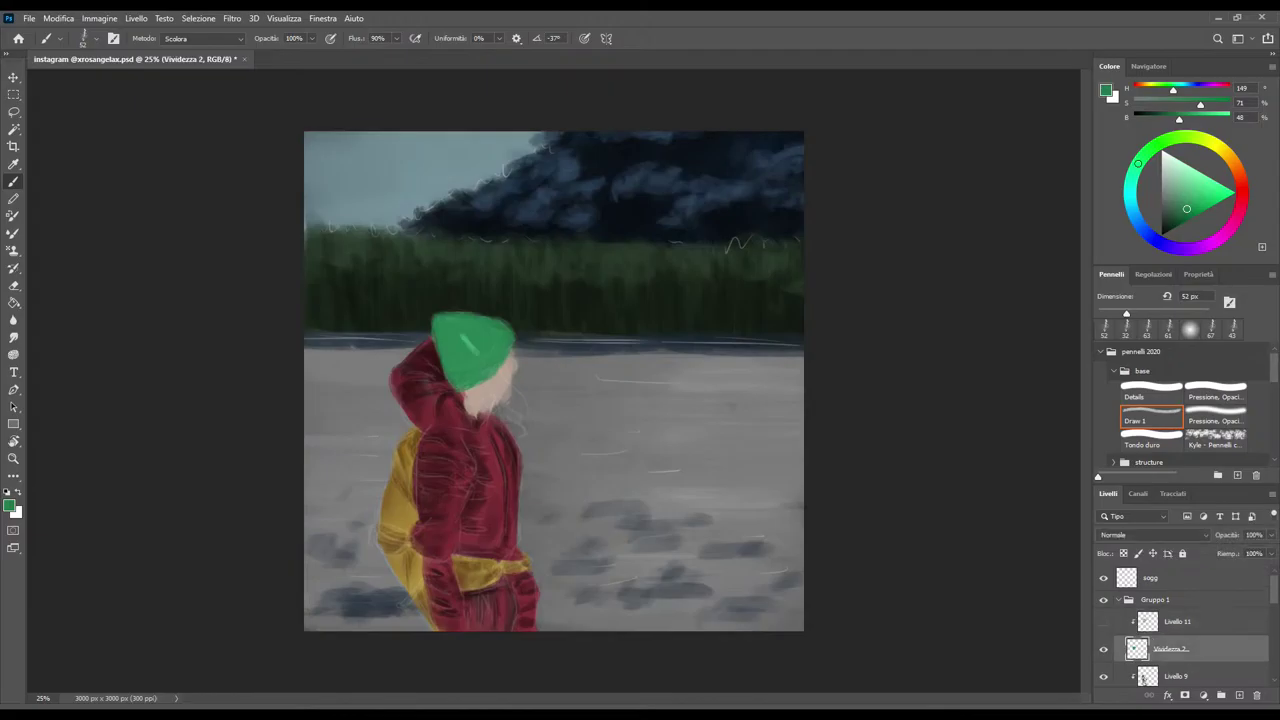
pyautogui.keyDown('alt'); pyautogui.keyDown('shift'); pyautogui.rightClick(466, 337); pyautogui.keyUp('shift'); pyautogui.keyUp('alt')
pyautogui.hotkey('ctrl', 'z')
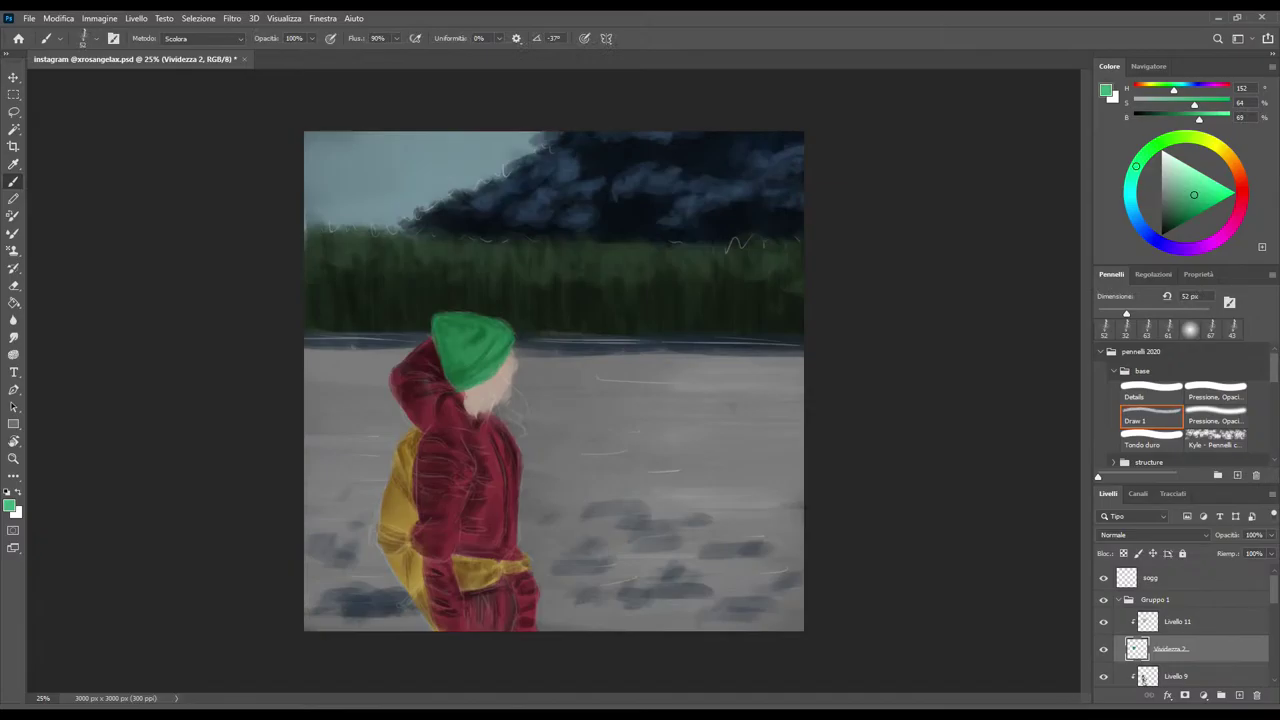
# Add Livello 12 clipped to the hat shading layer Livello 11, with a 51 px brush
pyautogui.hotkey('ctrl', 'shift', 'alt', 'n')
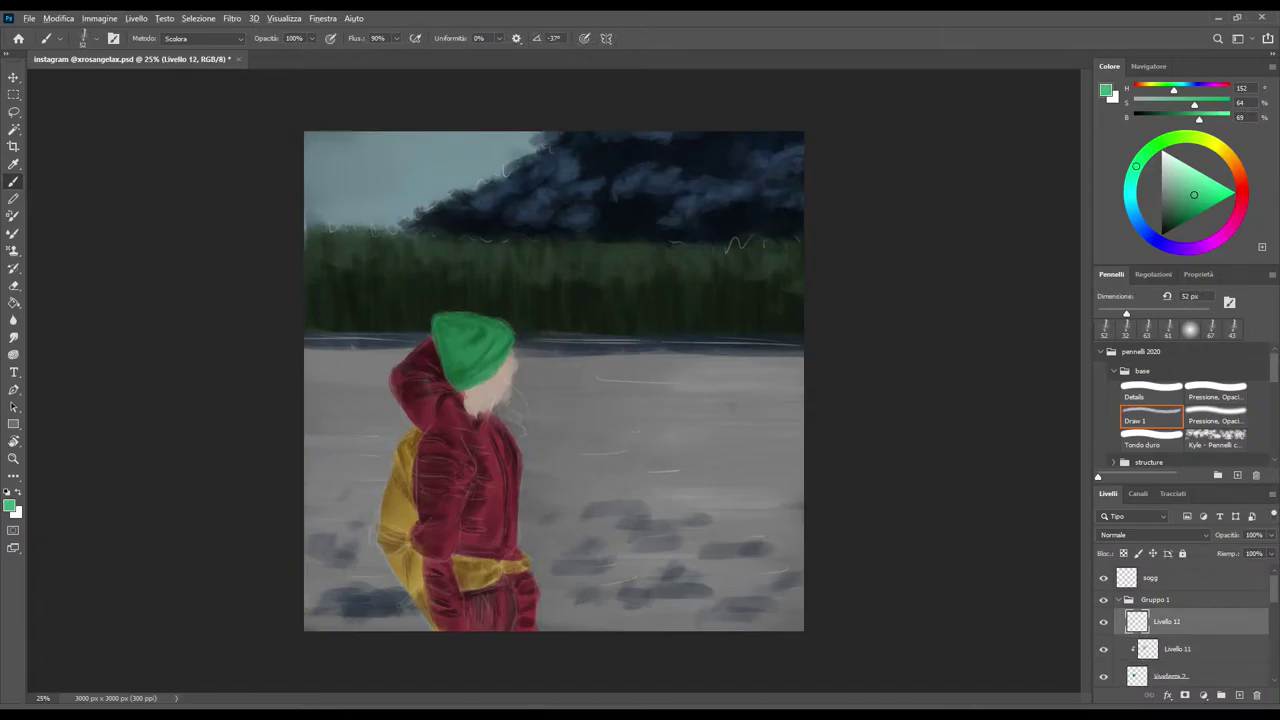
pyautogui.hotkey('ctrl', 'alt', 'g')
pyautogui.press(']')
pyautogui.press(']')
pyautogui.press(']')
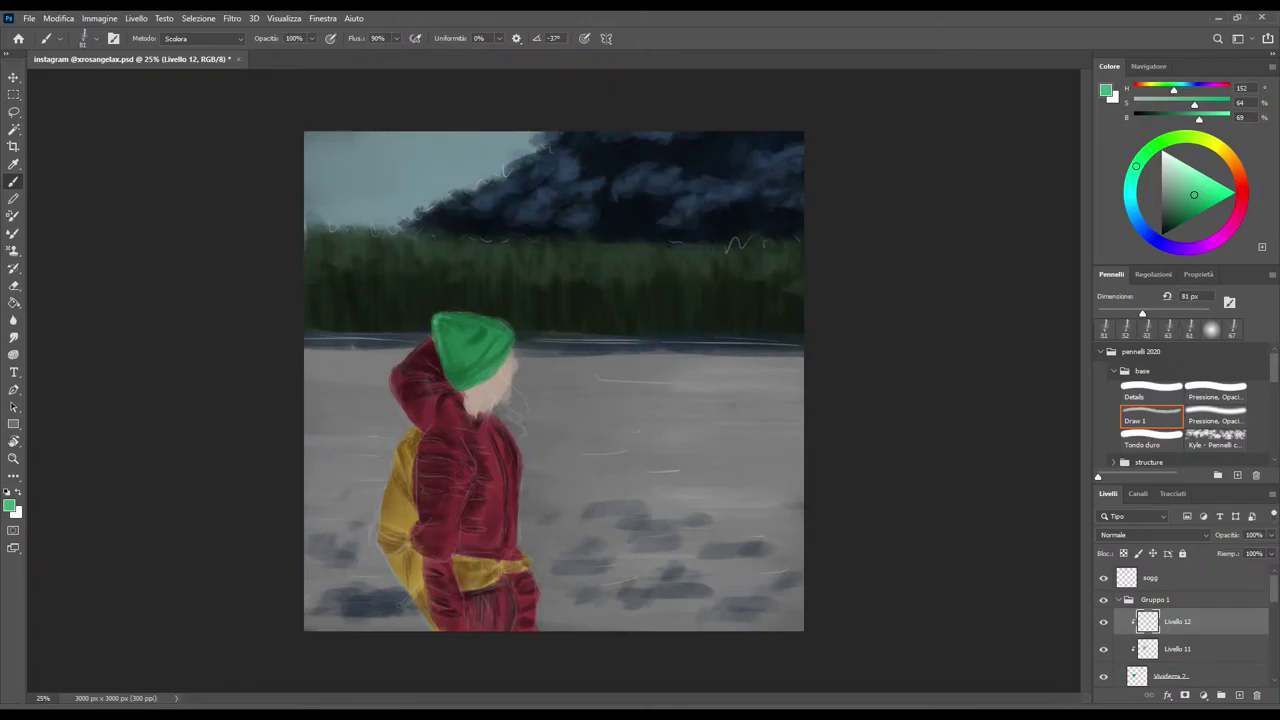
pyautogui.press('[')
pyautogui.press('[')
pyautogui.press('[')
pyautogui.press('[')
pyautogui.press('[')
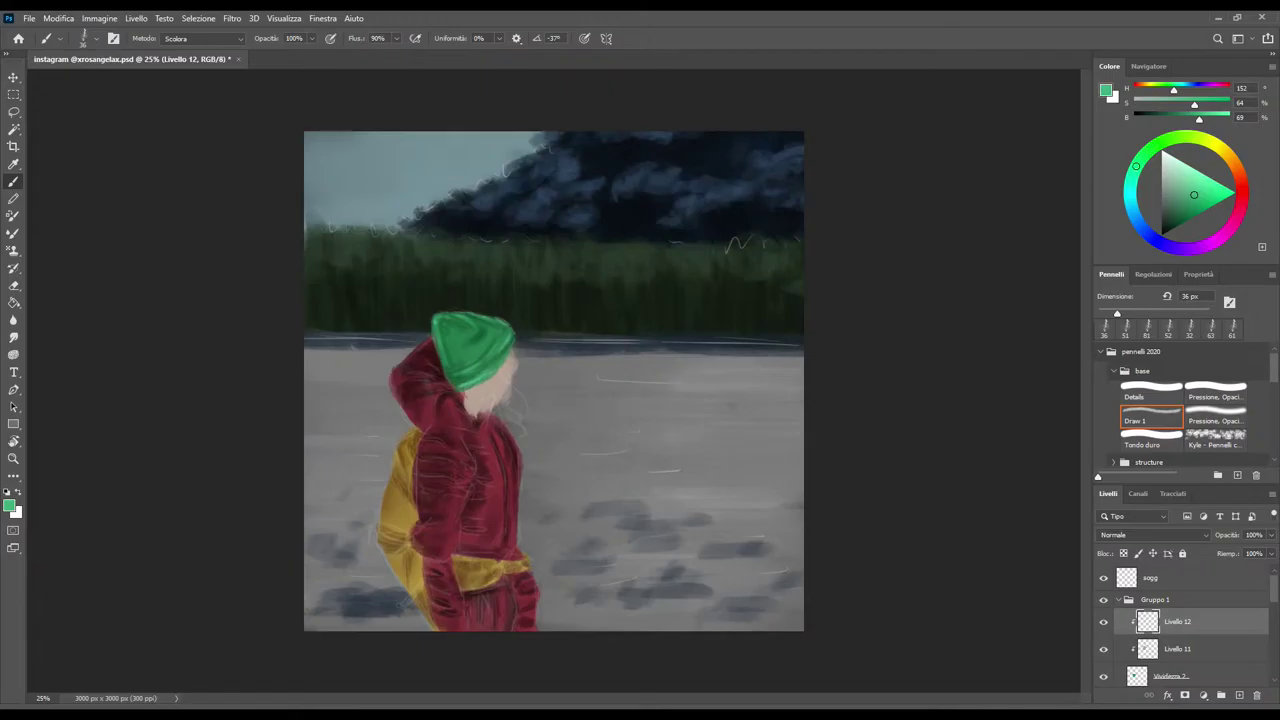
# Dab light green near the hat's bottom, use the pressure-and-opacity preset at 147 px, and select Livello 11
pyautogui.moveTo(1117, 313); pyautogui.dragTo(1123, 313)
pyautogui.click(469, 335)
pyautogui.press(']')
pyautogui.press(']')
pyautogui.press(']')
pyautogui.click(1215, 415)
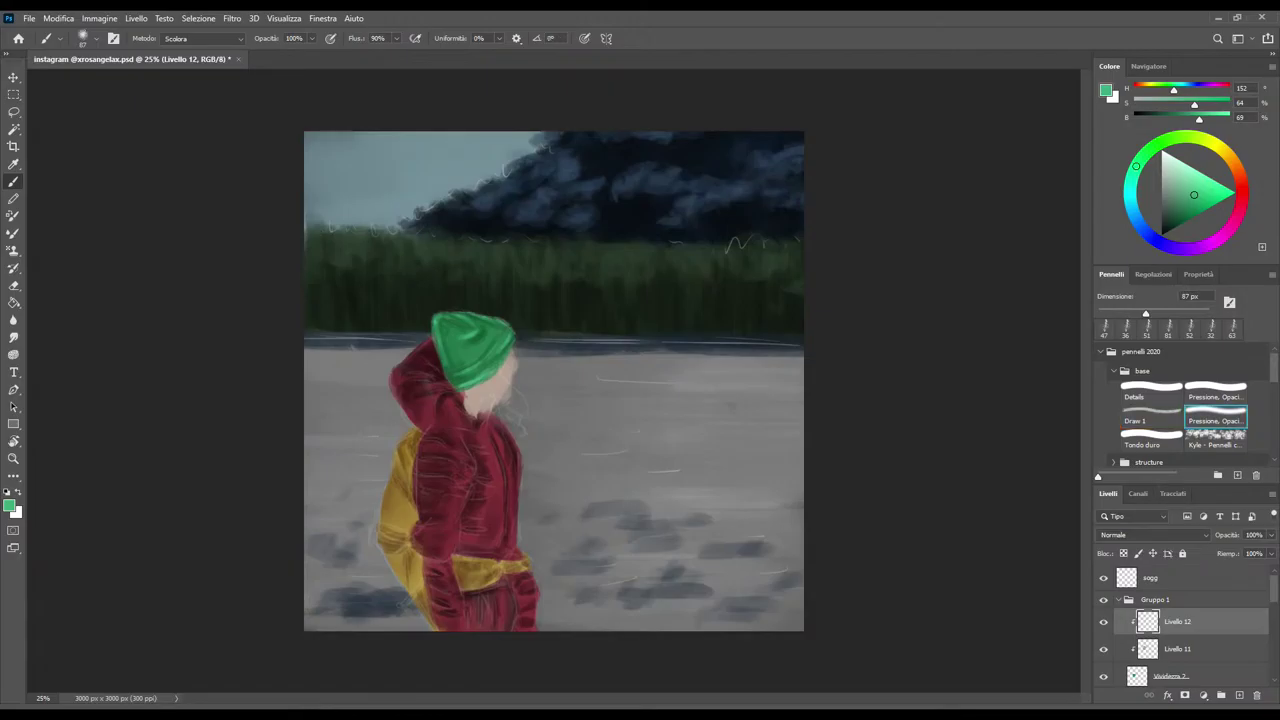
pyautogui.press(']')
pyautogui.press(']')
pyautogui.press(']')
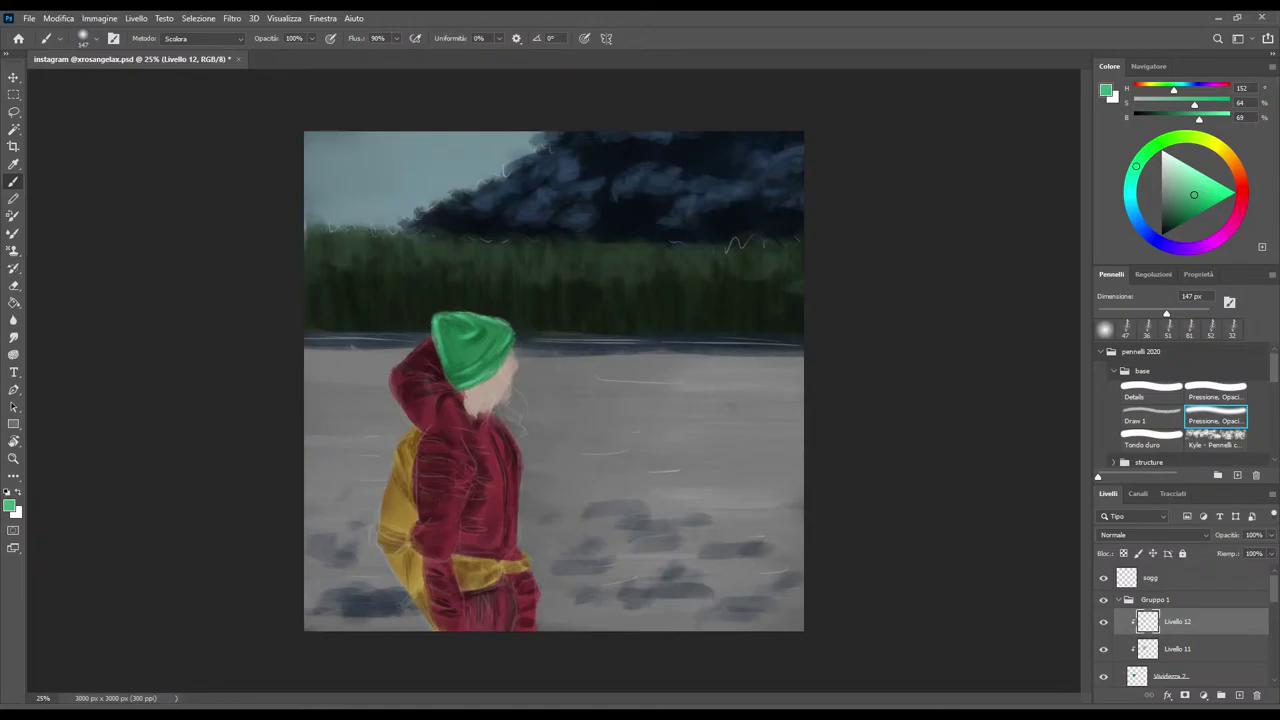
pyautogui.click(1177, 649)
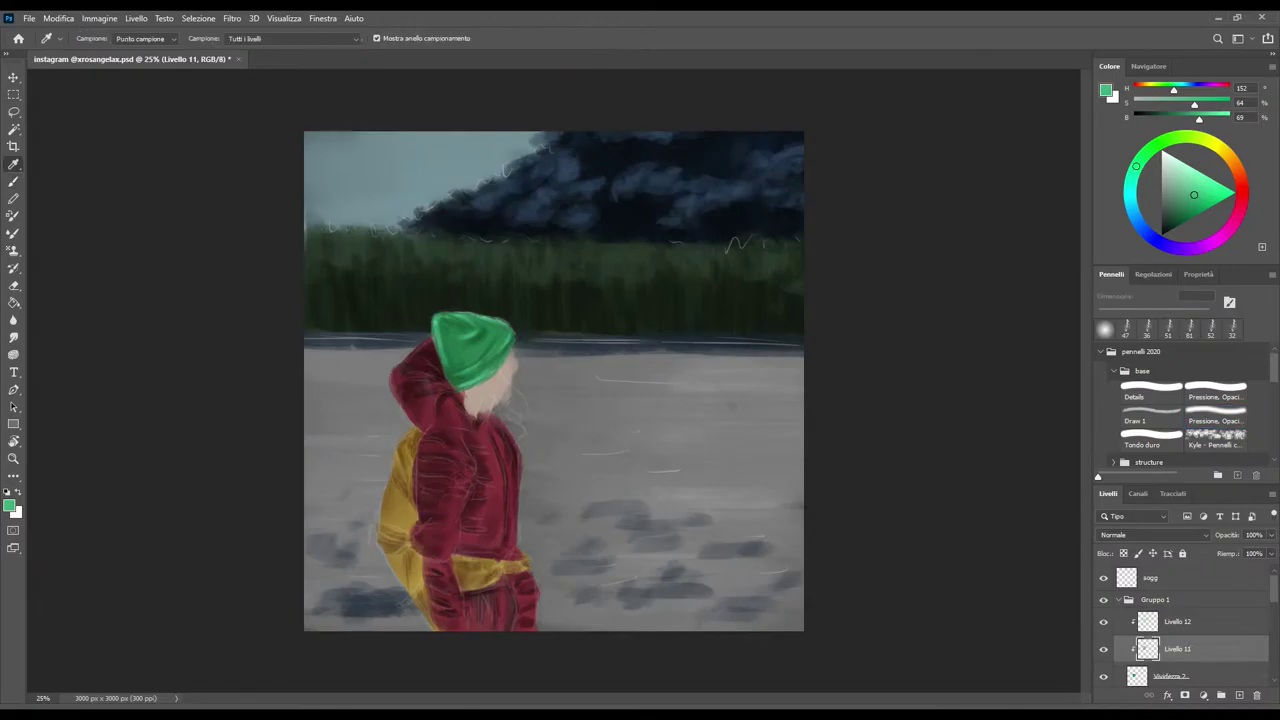
# Sample a dark green (H 143, S 84%, B 22%) and set Draw 1 to Moltiplica at 78 px
pyautogui.keyDown('alt'); pyautogui.click(445, 370); pyautogui.keyUp('alt')
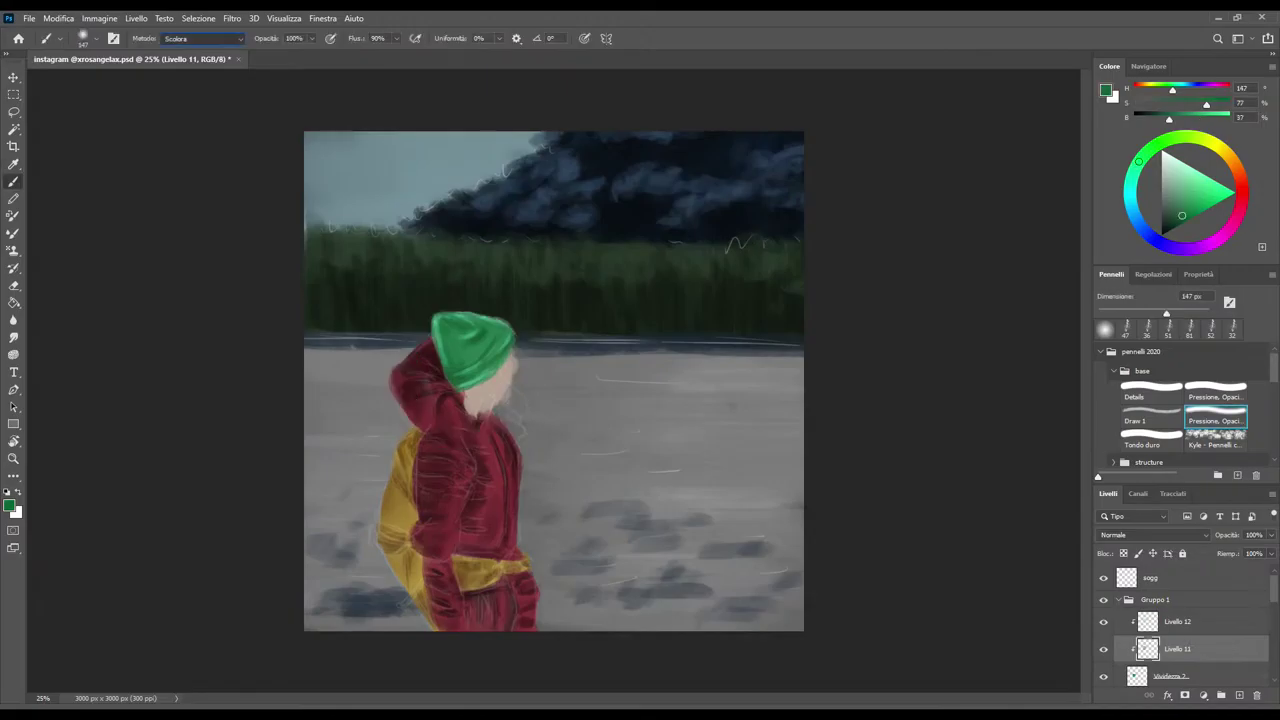
pyautogui.press('Up')
pyautogui.press('Up')
pyautogui.press('Up')
pyautogui.press('[')
pyautogui.press('[')
pyautogui.press('[')
pyautogui.press('[')
pyautogui.press('[')
pyautogui.press('[')
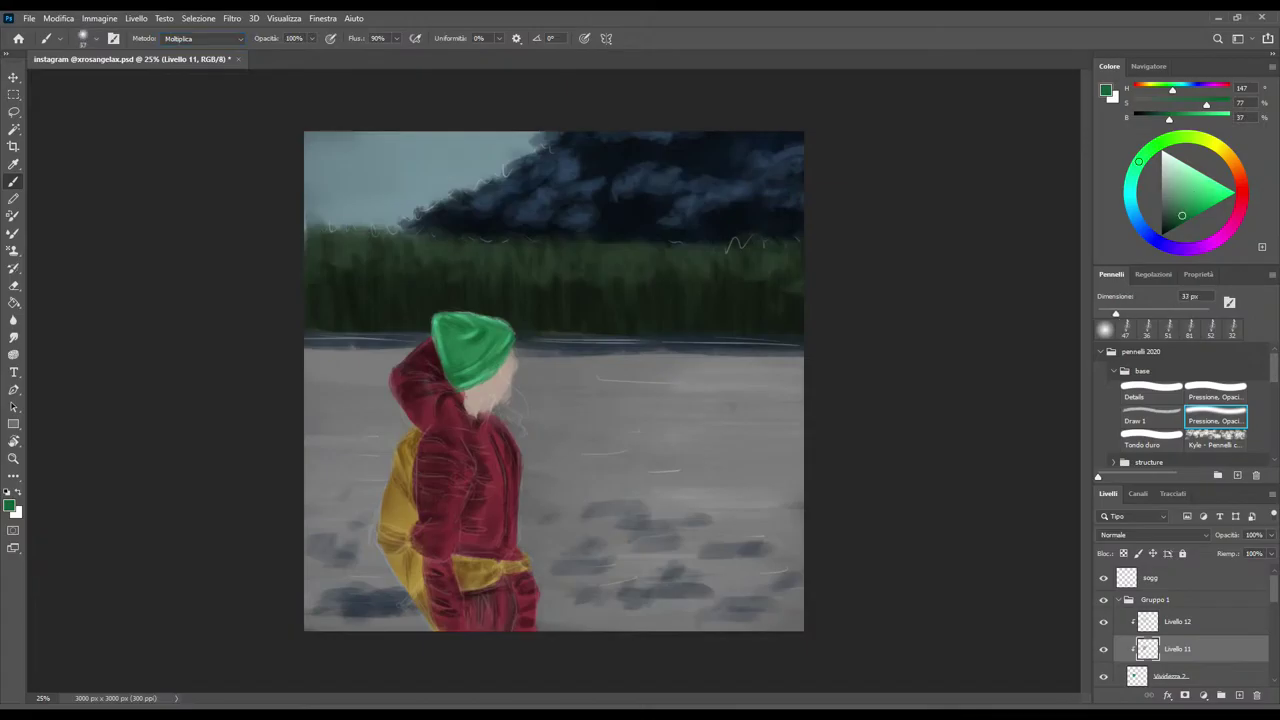
pyautogui.press(',')
pyautogui.moveTo(1181, 313); pyautogui.dragTo(1141, 313)
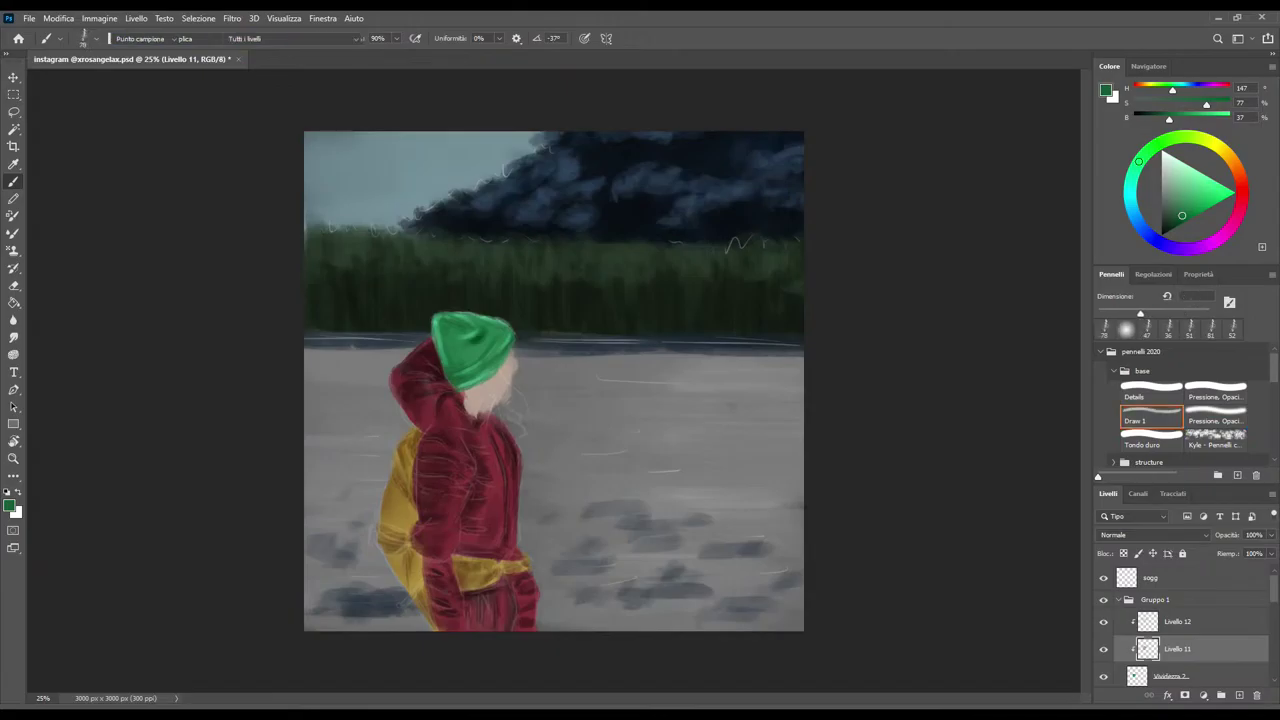
pyautogui.keyDown('alt'); pyautogui.click(520, 290); pyautogui.keyUp('alt')
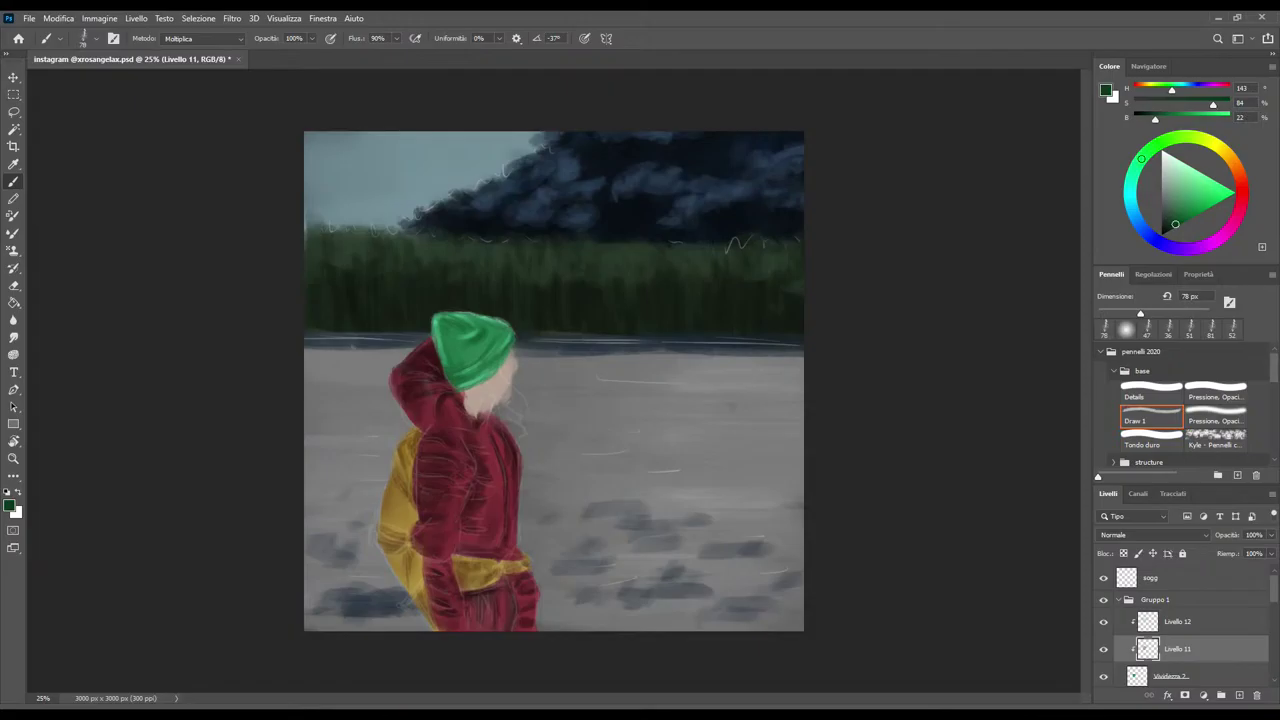
pyautogui.hotkey('alt', ']')
pyautogui.hotkey('alt', '[')
# Darken the hat's top-right and bottom edges with a 73 px brush, then select Tondo duro at 85 px
pyautogui.press(']')
pyautogui.press(']')
pyautogui.press(']')
pyautogui.press(']')
pyautogui.press(']')
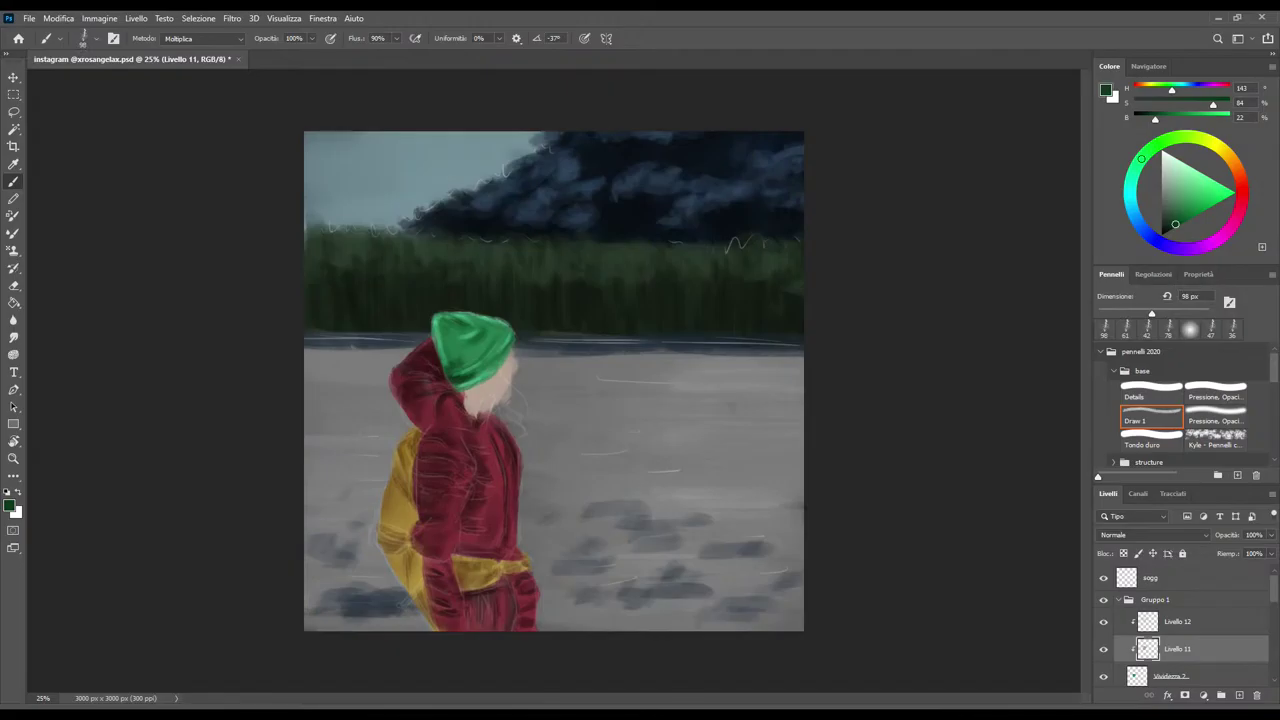
pyautogui.press(']')
pyautogui.press(']')
pyautogui.press(']')
pyautogui.press('[')
pyautogui.press('[')
pyautogui.press('[')
pyautogui.press('[')
pyautogui.press('[')
pyautogui.press('[')
pyautogui.moveTo(497, 330); pyautogui.dragTo(499, 340)
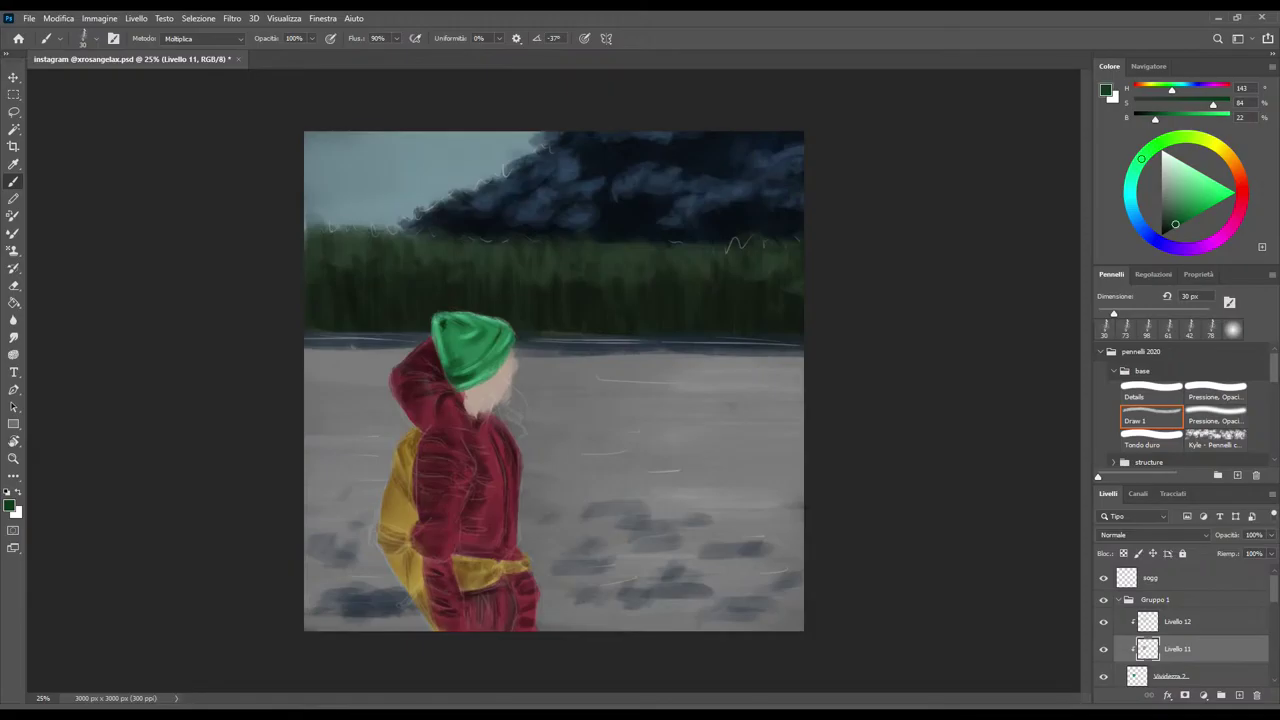
pyautogui.moveTo(451, 370); pyautogui.dragTo(471, 366)
pyautogui.moveTo(1113, 313); pyautogui.dragTo(1144, 313)
pyautogui.click(1150, 437)
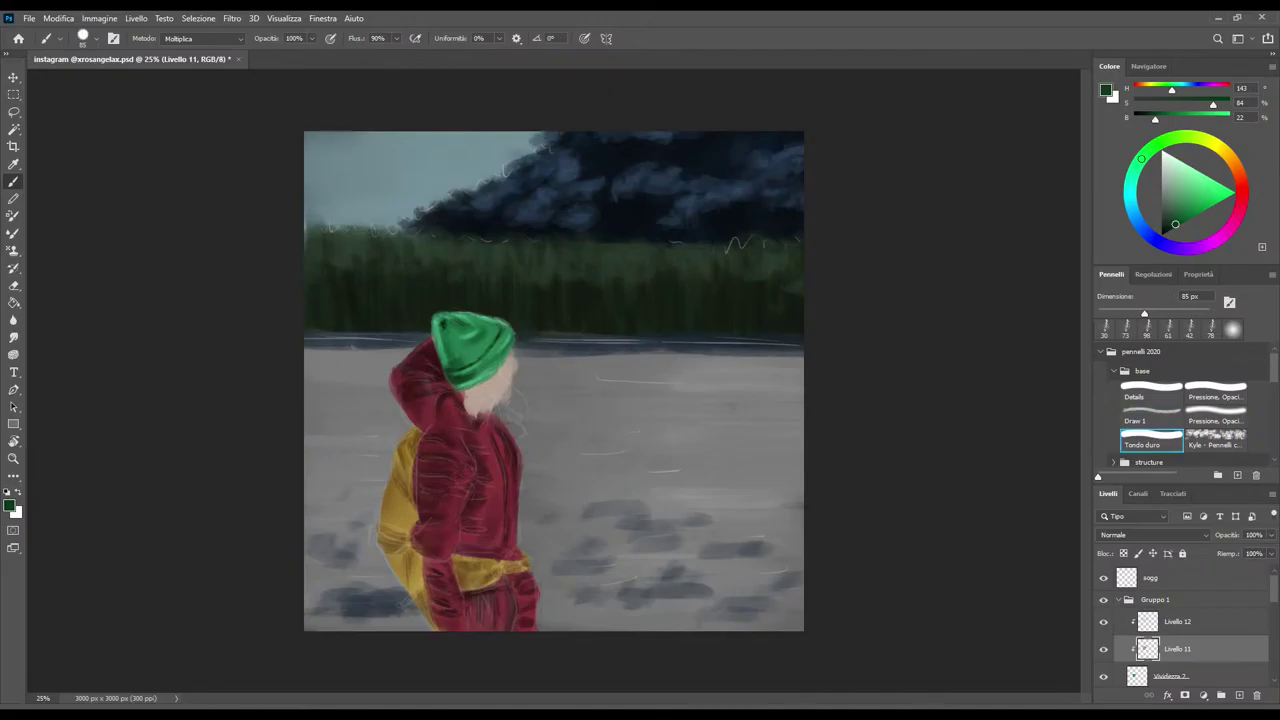
# Return to Draw 1 at 48 px and add a dark green multiply stroke on the hat
pyautogui.click(1215, 413)
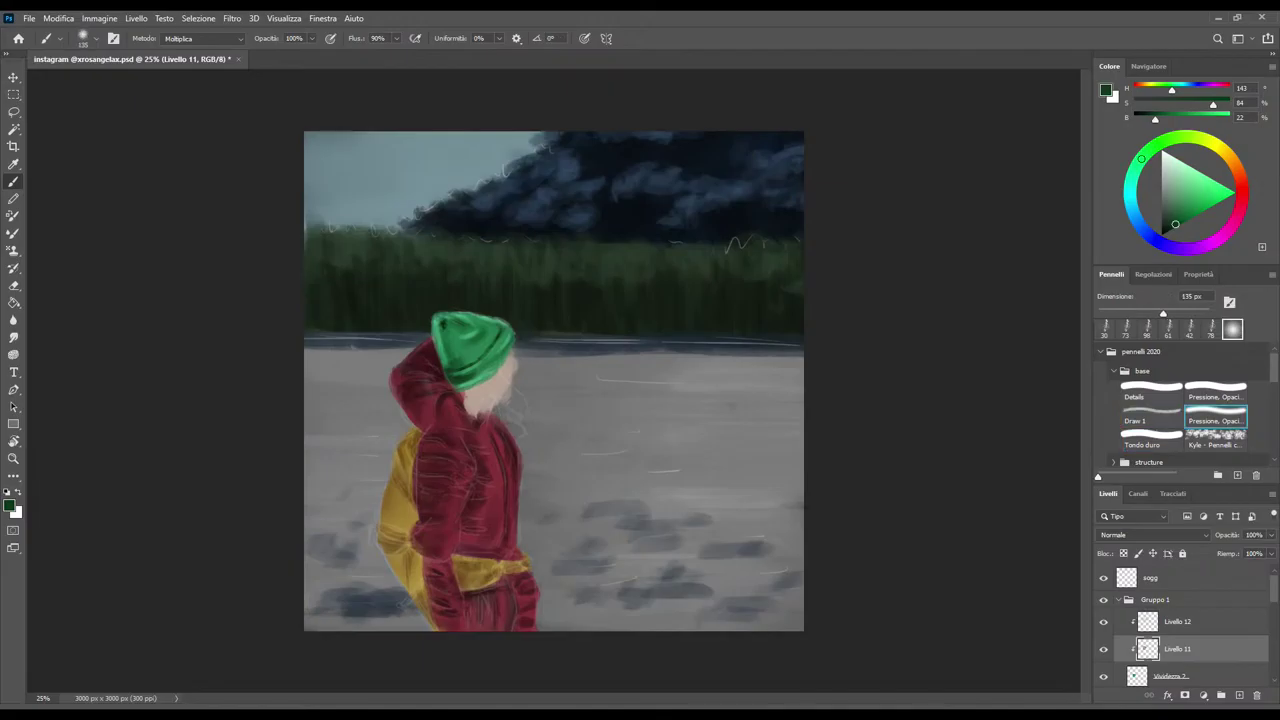
pyautogui.moveTo(1163, 313)
pyautogui.mouseDown()
pyautogui.moveTo(1149, 313)
pyautogui.moveTo(1164, 313)
pyautogui.mouseUp()
pyautogui.moveTo(1181, 313); pyautogui.dragTo(1128, 313)
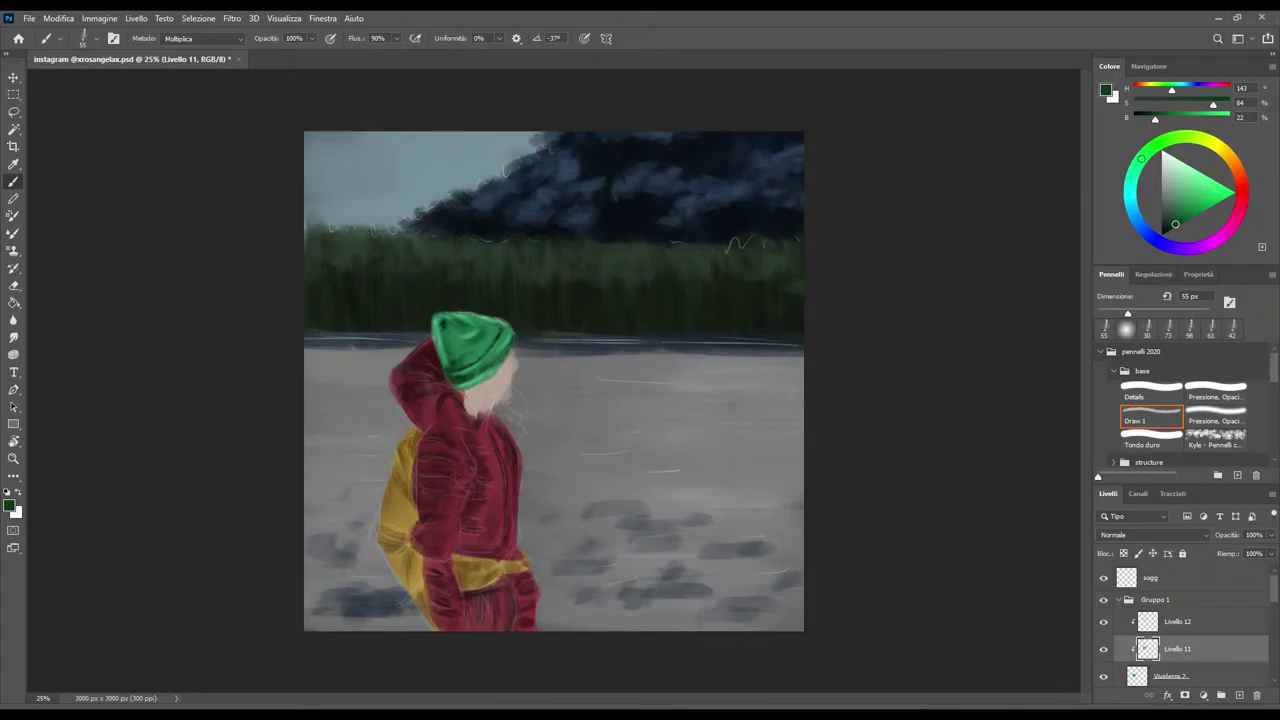
pyautogui.moveTo(1128, 313); pyautogui.dragTo(1107, 313)
pyautogui.press(']')
pyautogui.press(']')
pyautogui.press(']')
pyautogui.click(448, 342)
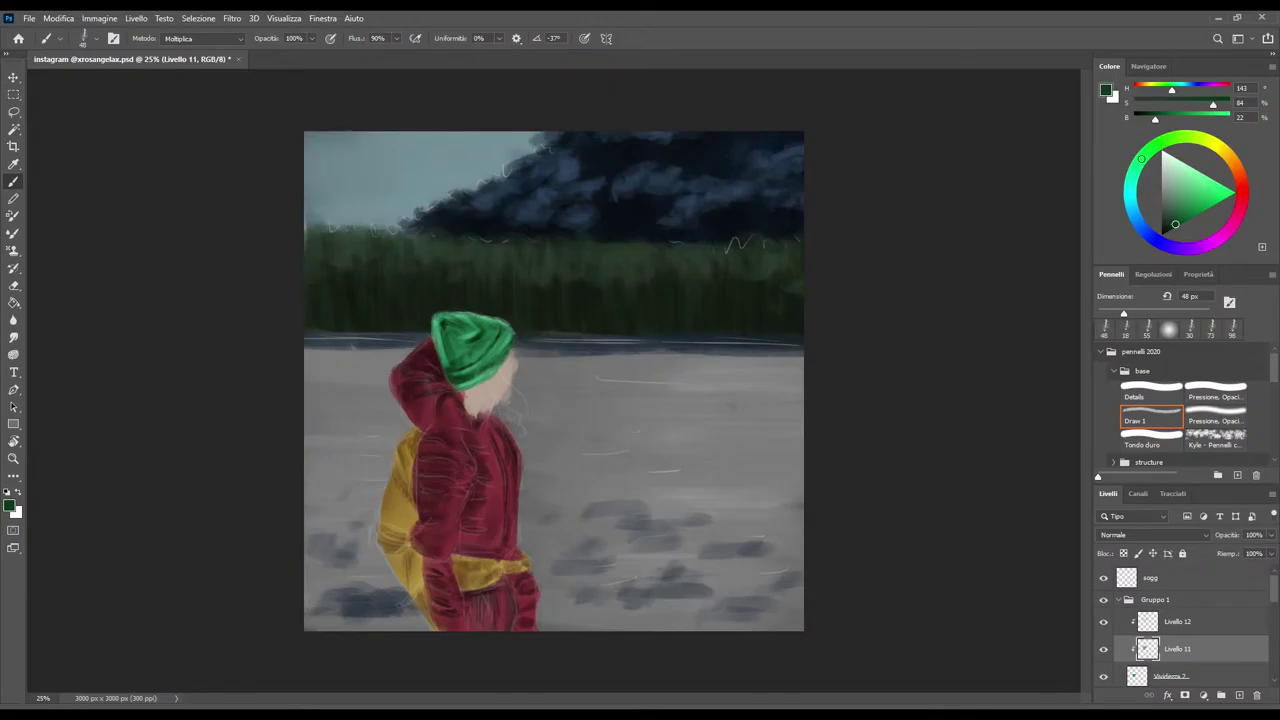
# Merge Livello 11 and Livello 12 into a single layer
pyautogui.click(1177, 621)
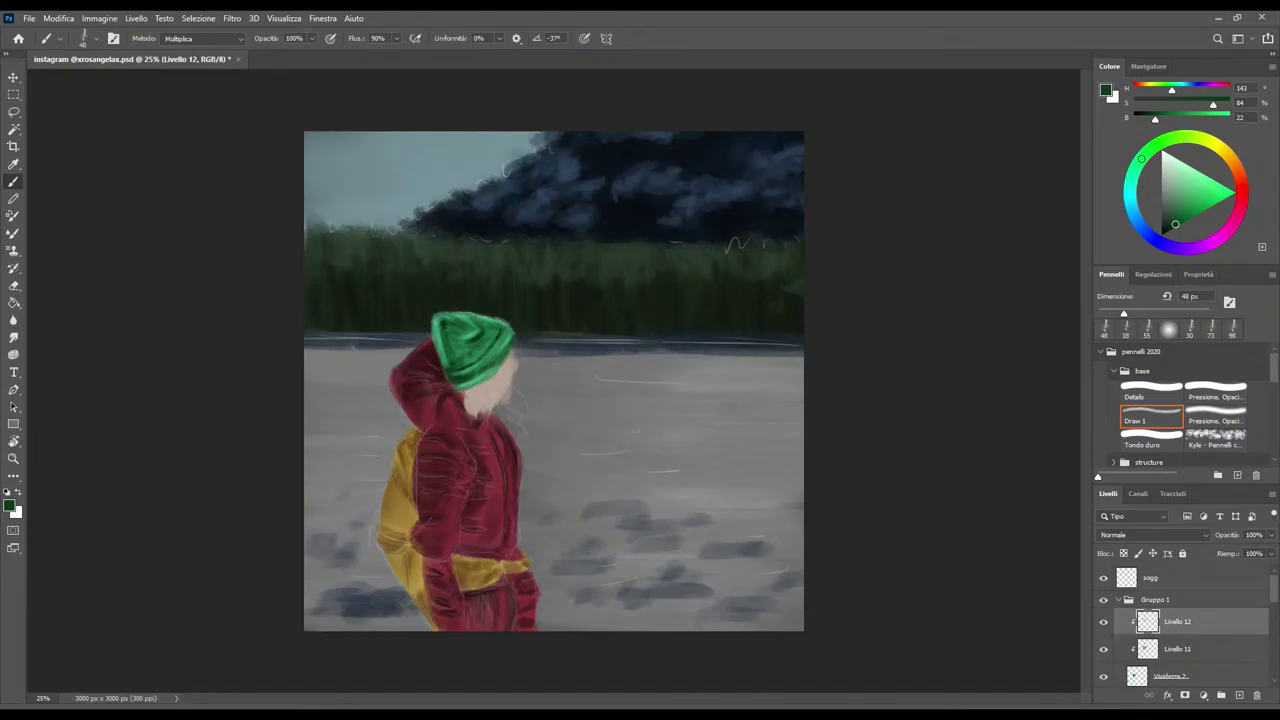
pyautogui.keyDown('shift'); pyautogui.click(1177, 649); pyautogui.keyUp('shift')
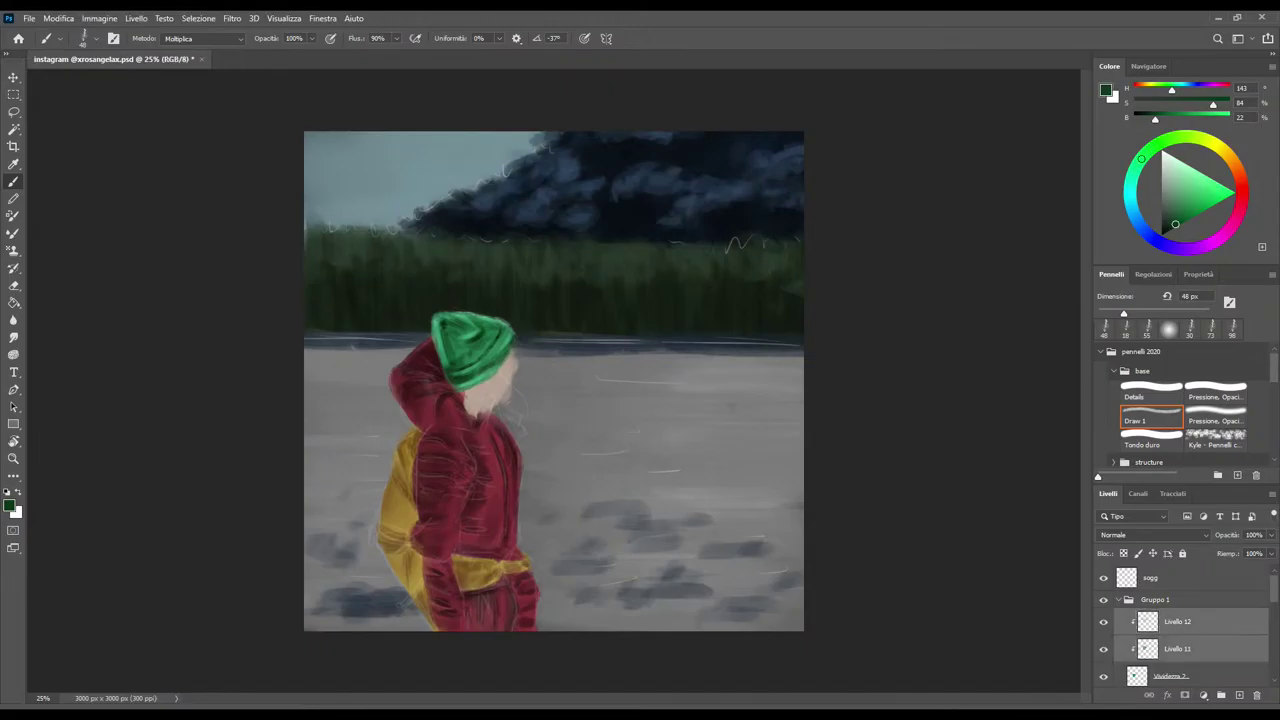
pyautogui.hotkey('ctrl', 'e')
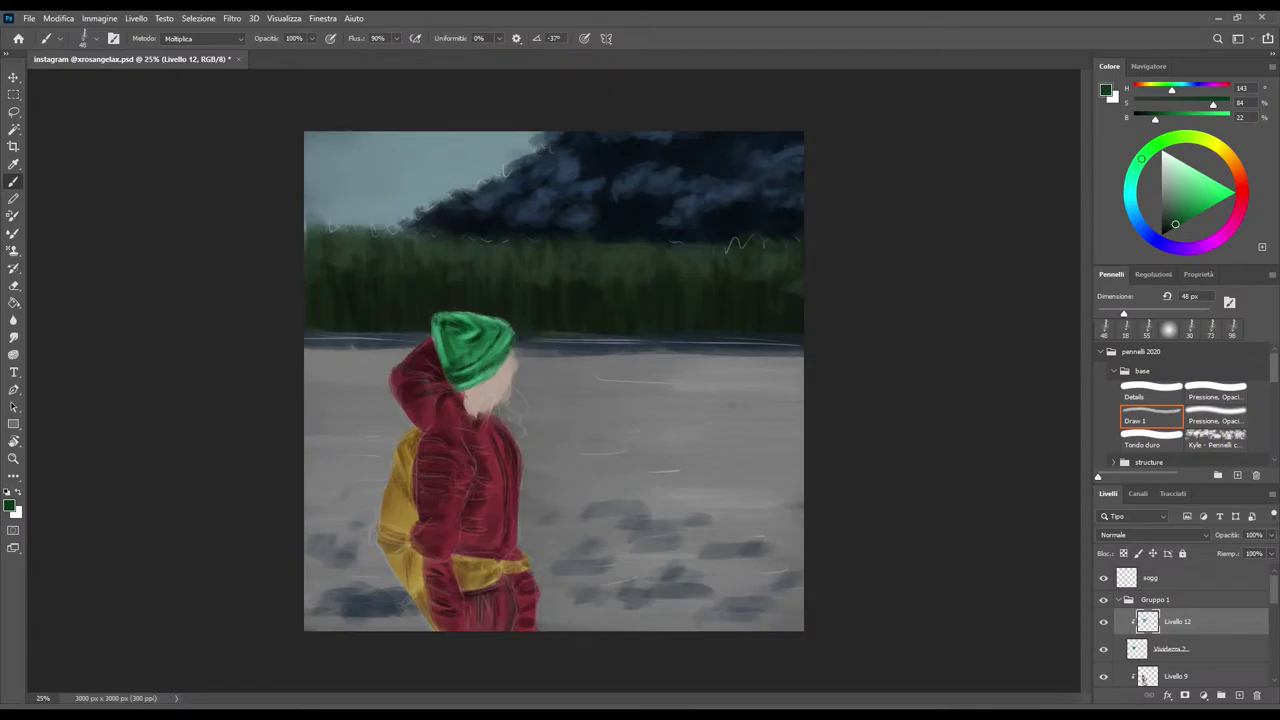
# Hide the sogg sketch, make Vividezza 1 active, then show sogg again
pyautogui.click(1104, 577)
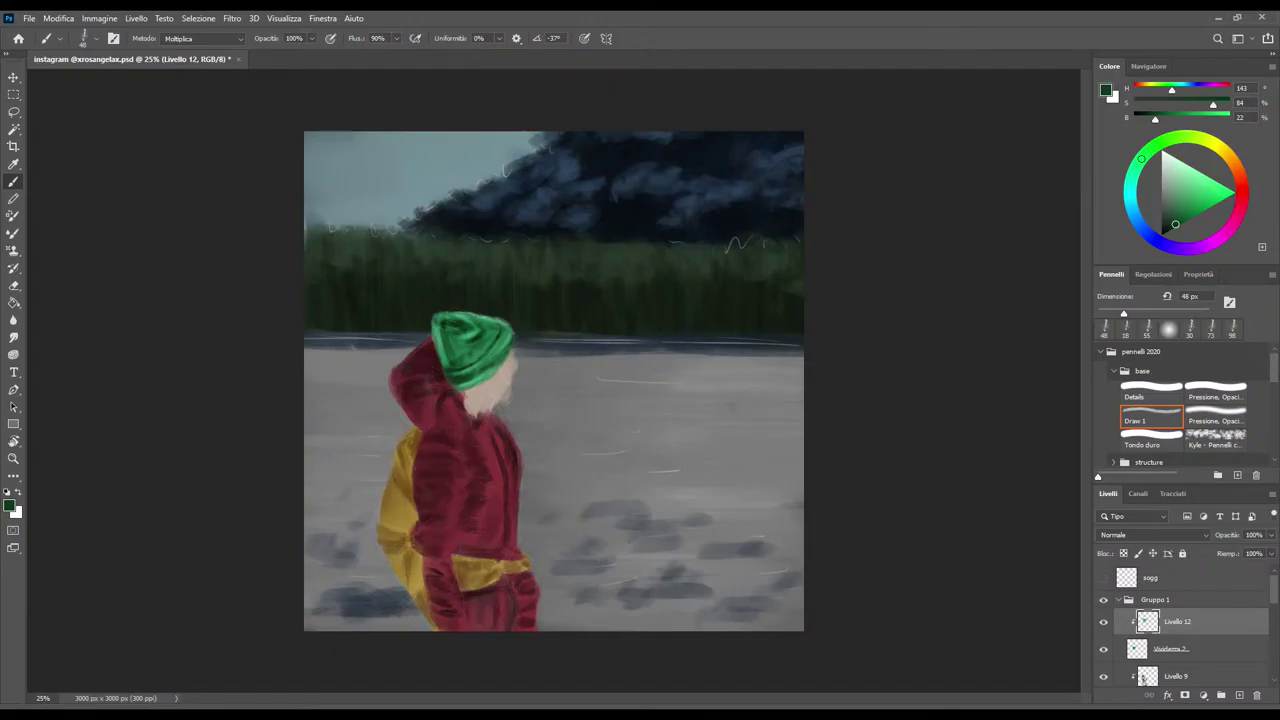
pyautogui.click(1190, 648)
pyautogui.hotkey('alt', '[')
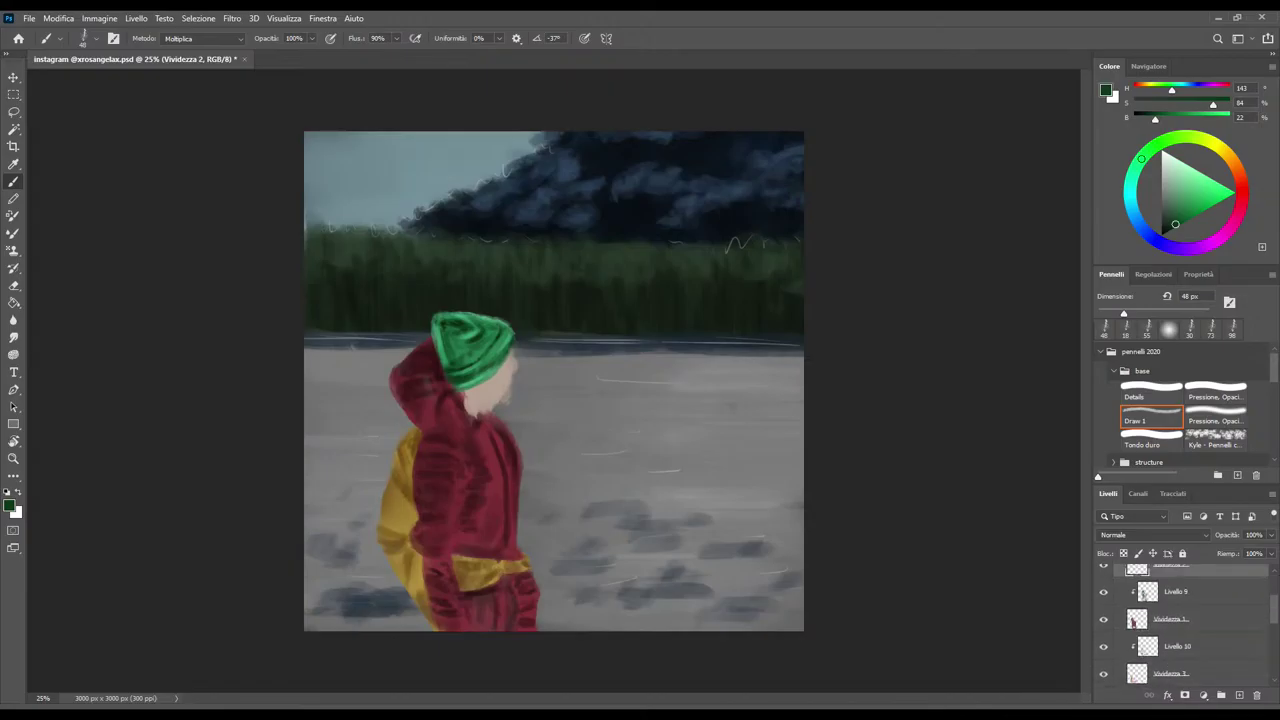
pyautogui.hotkey('alt', '[')
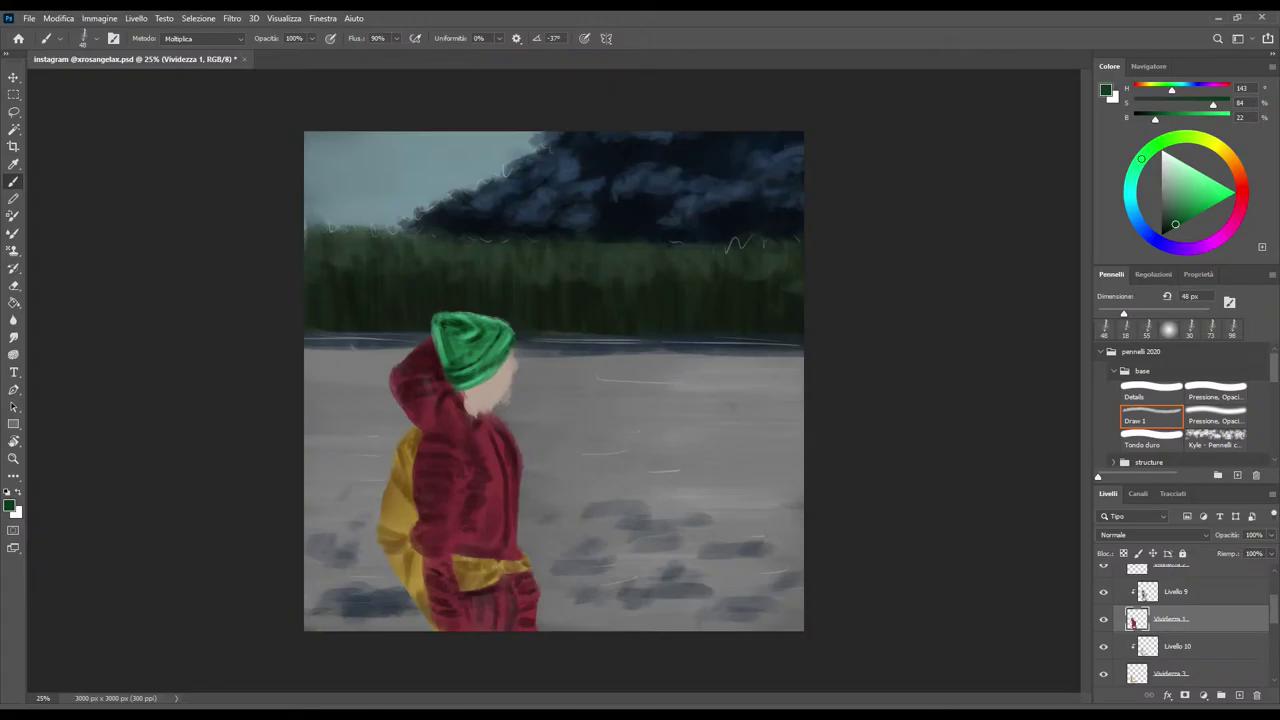
pyautogui.scroll(3, 1190, 625)
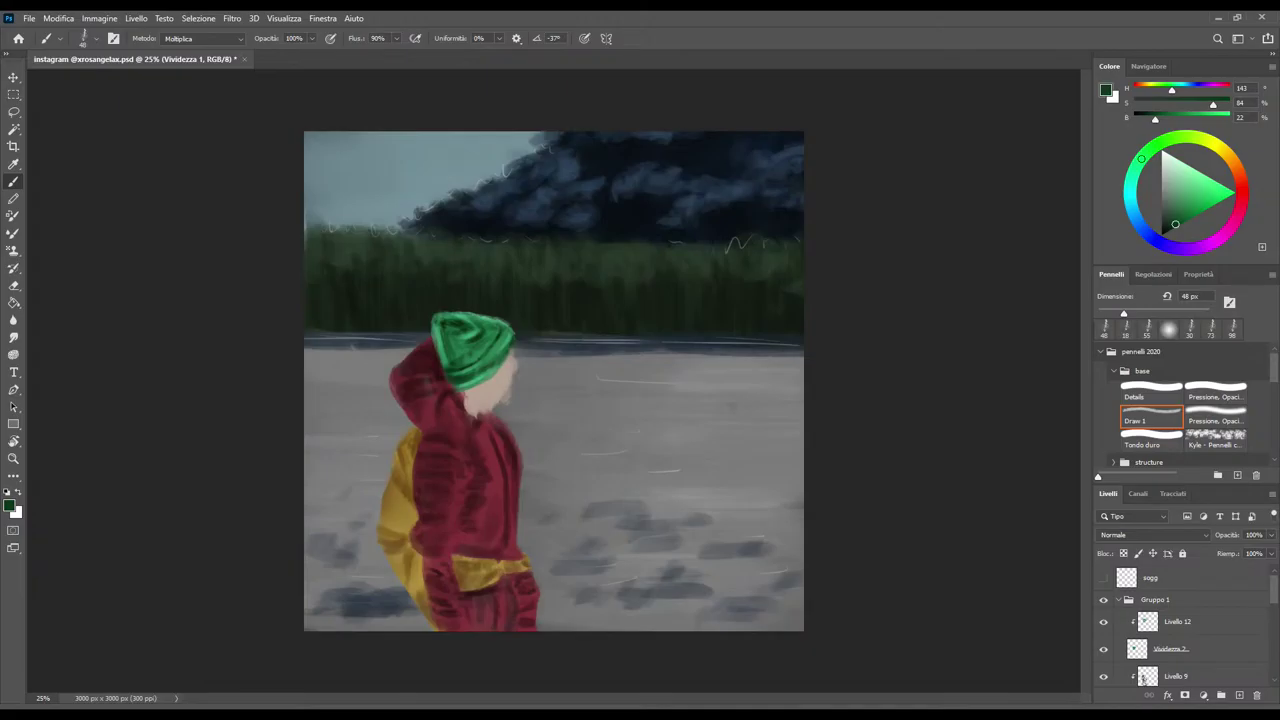
pyautogui.click(1103, 577)
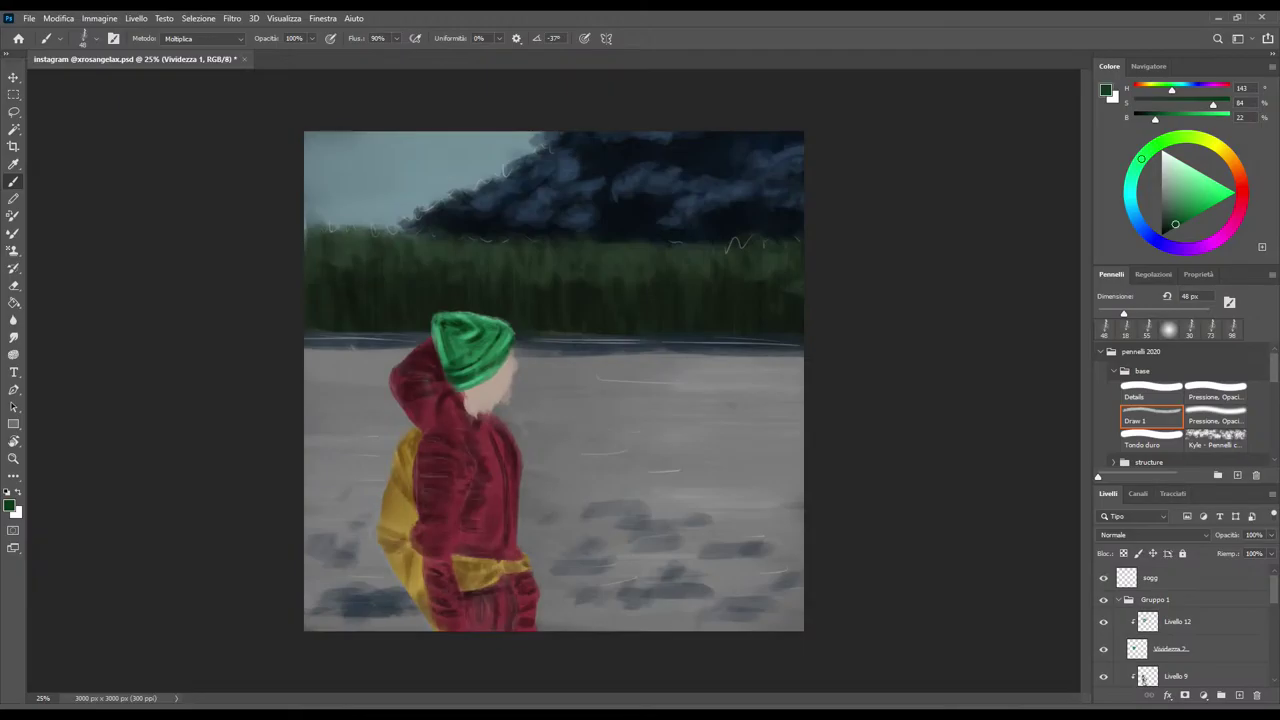
# Set sogg to 95% opacity, add Livello 13 above Livello 9, and pick dark red
pyautogui.click(1180, 577)
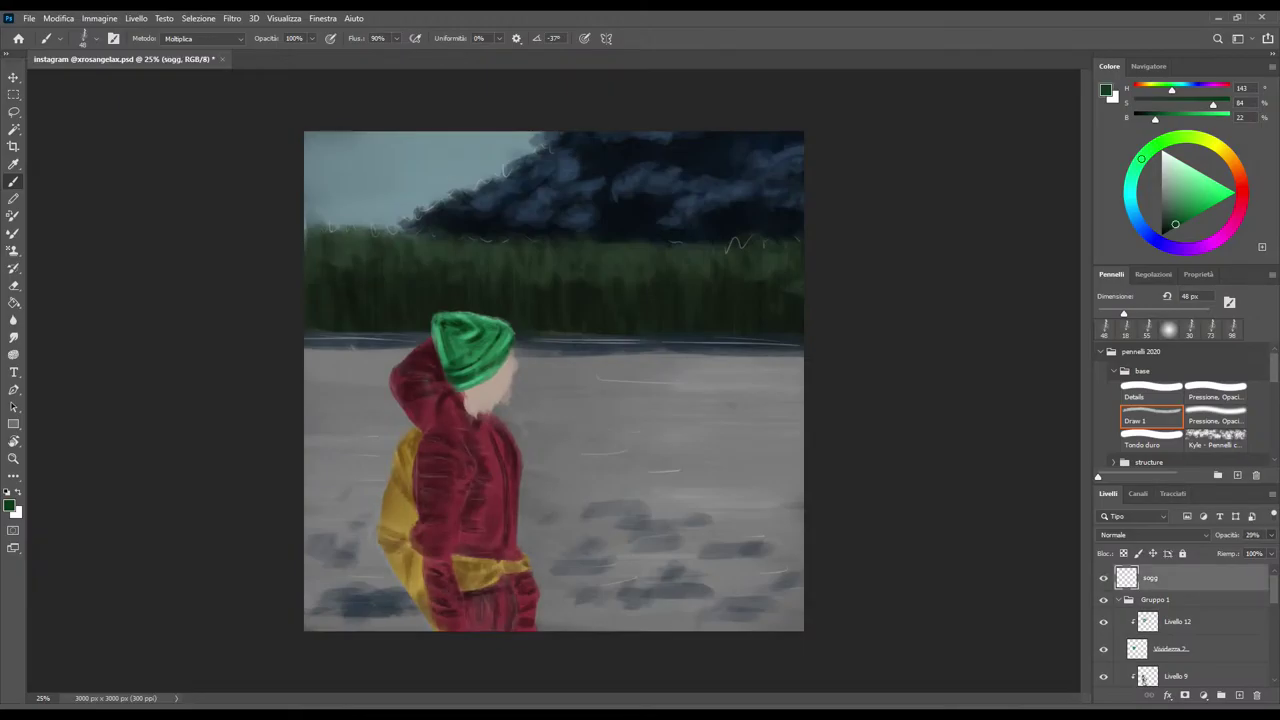
pyautogui.write('95')
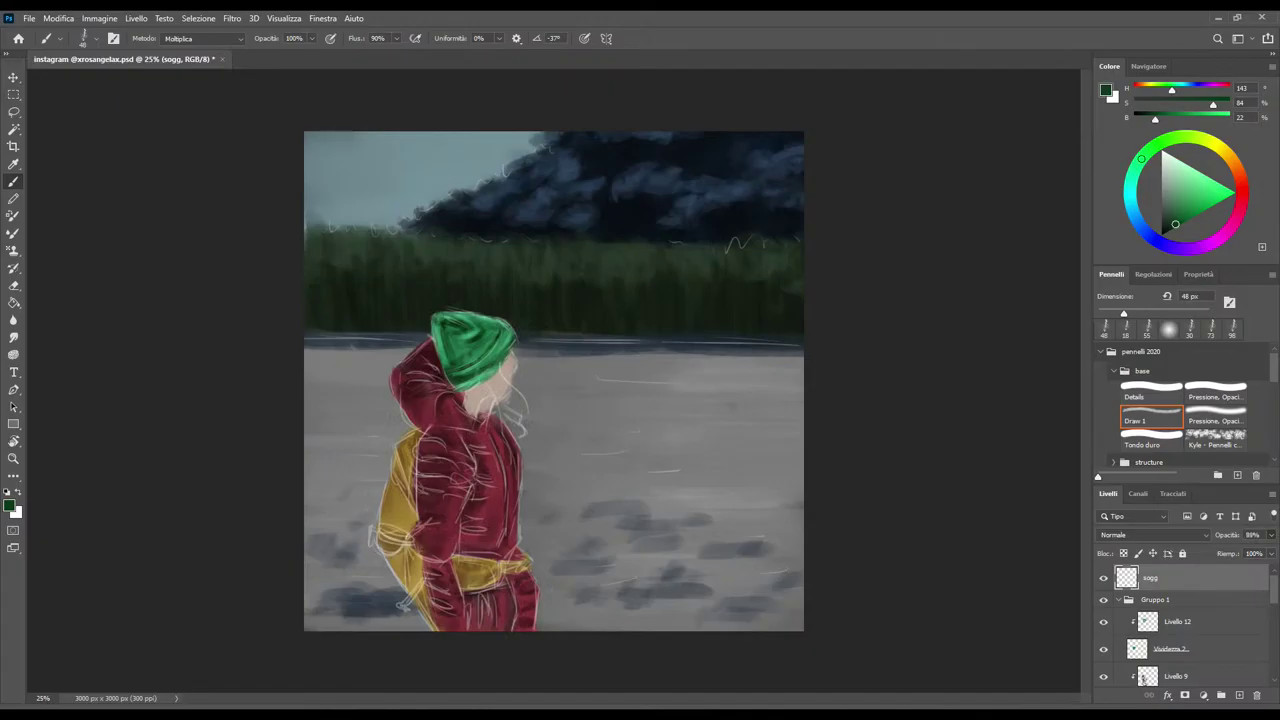
pyautogui.click(1190, 621)
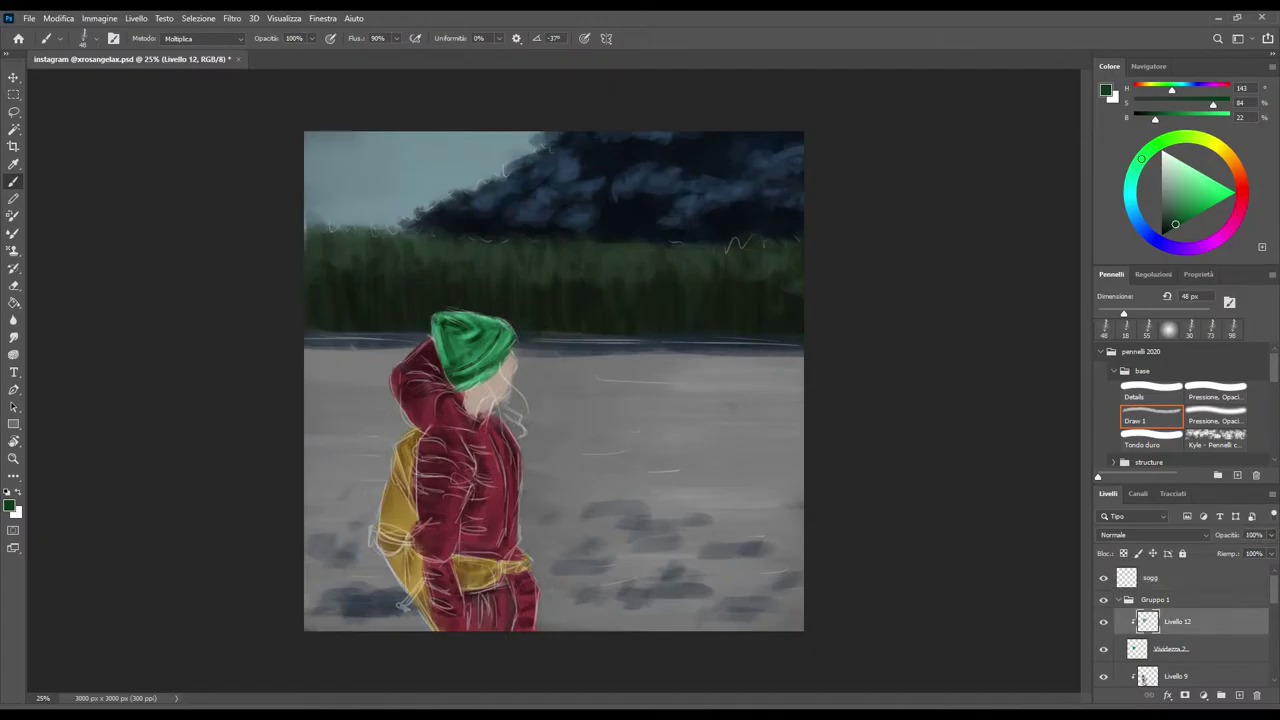
pyautogui.click(1142, 677)
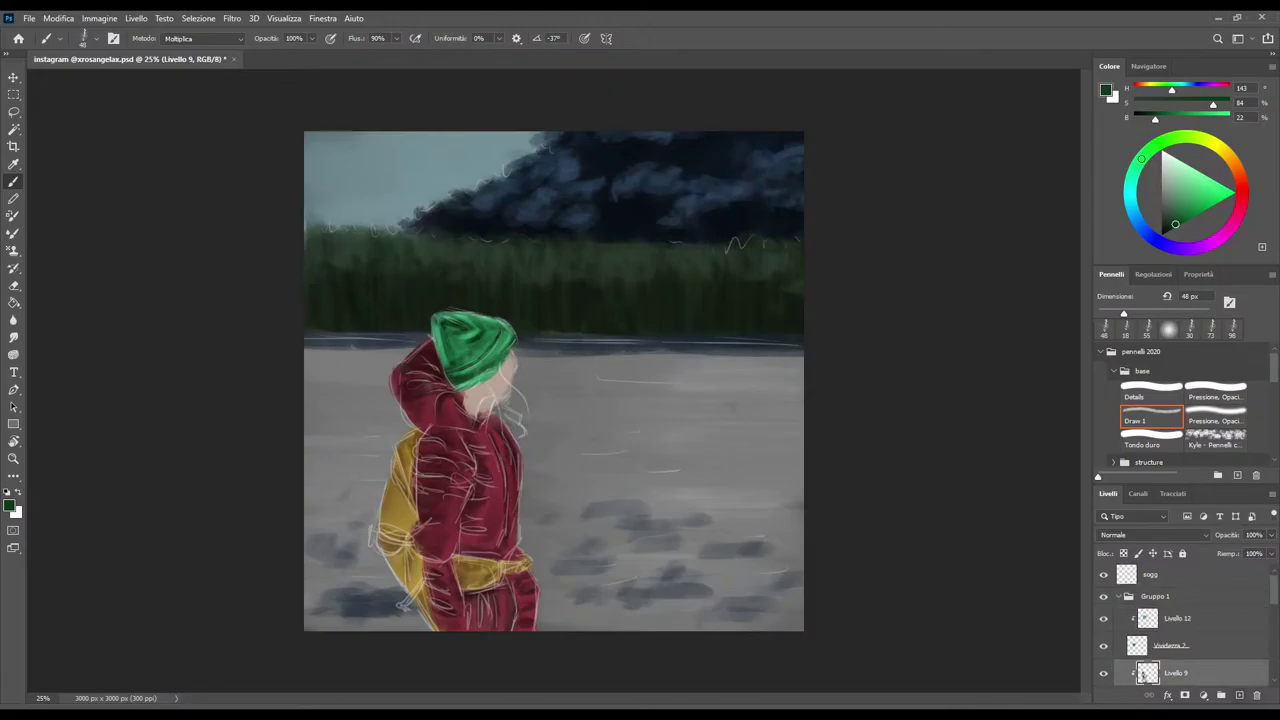
pyautogui.hotkey('ctrl', 'shift', 'alt', 'n')
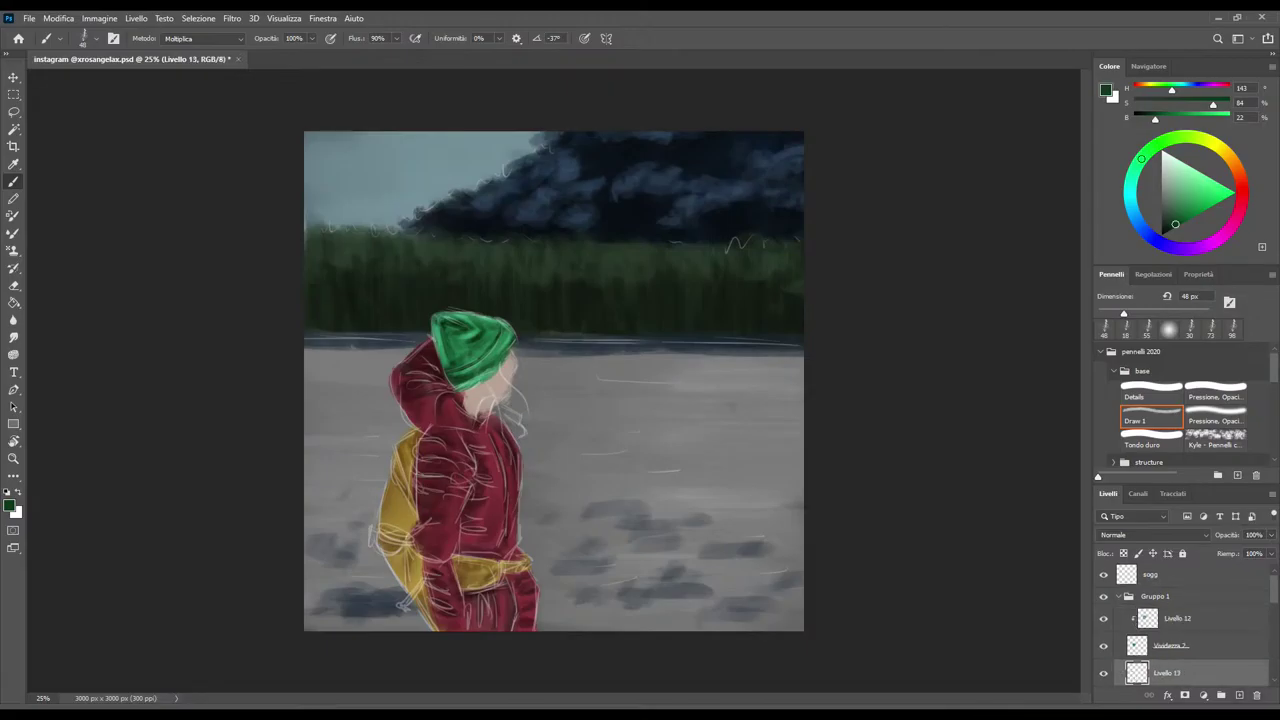
pyautogui.moveTo(1141, 158)
pyautogui.mouseDown()
pyautogui.moveTo(1241, 187)
pyautogui.moveTo(1239, 173)
pyautogui.mouseUp()
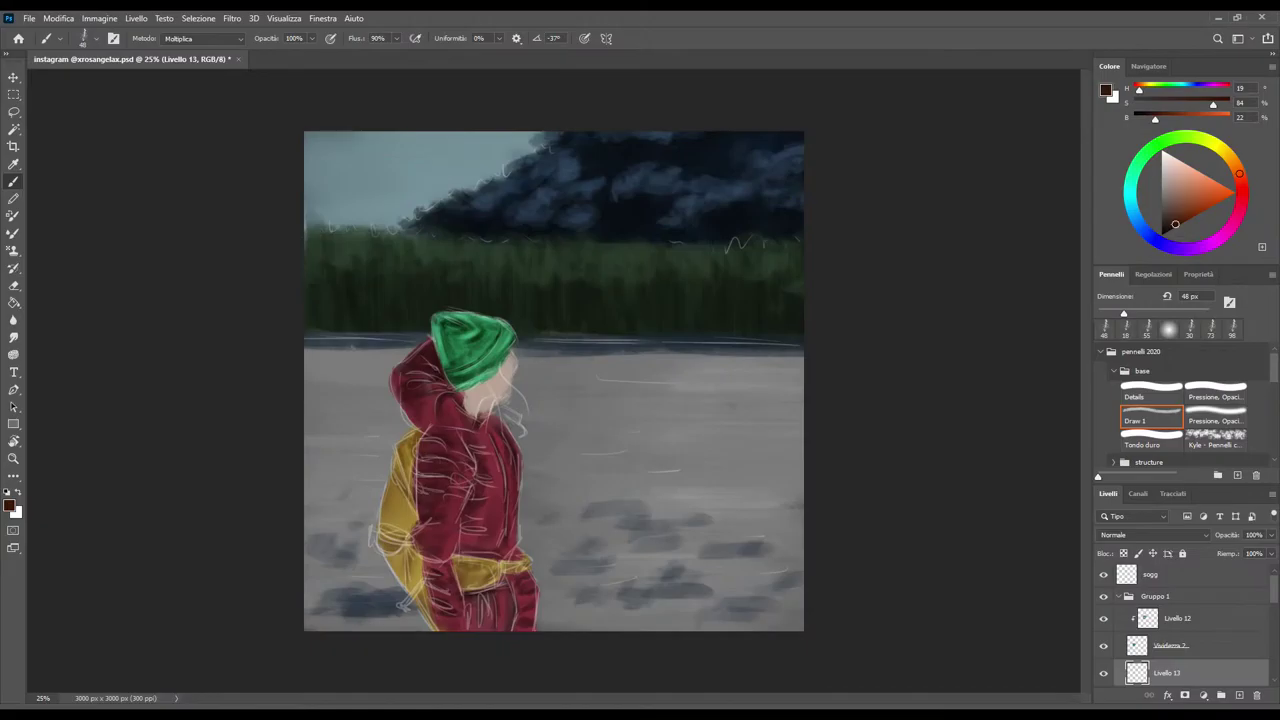
# Mix a brownish red with saturation 35 and brightness 40
pyautogui.moveTo(1175, 224)
pyautogui.mouseDown()
pyautogui.moveTo(1196, 213)
pyautogui.moveTo(1171, 208)
pyautogui.mouseUp()
pyautogui.click(1240, 102)
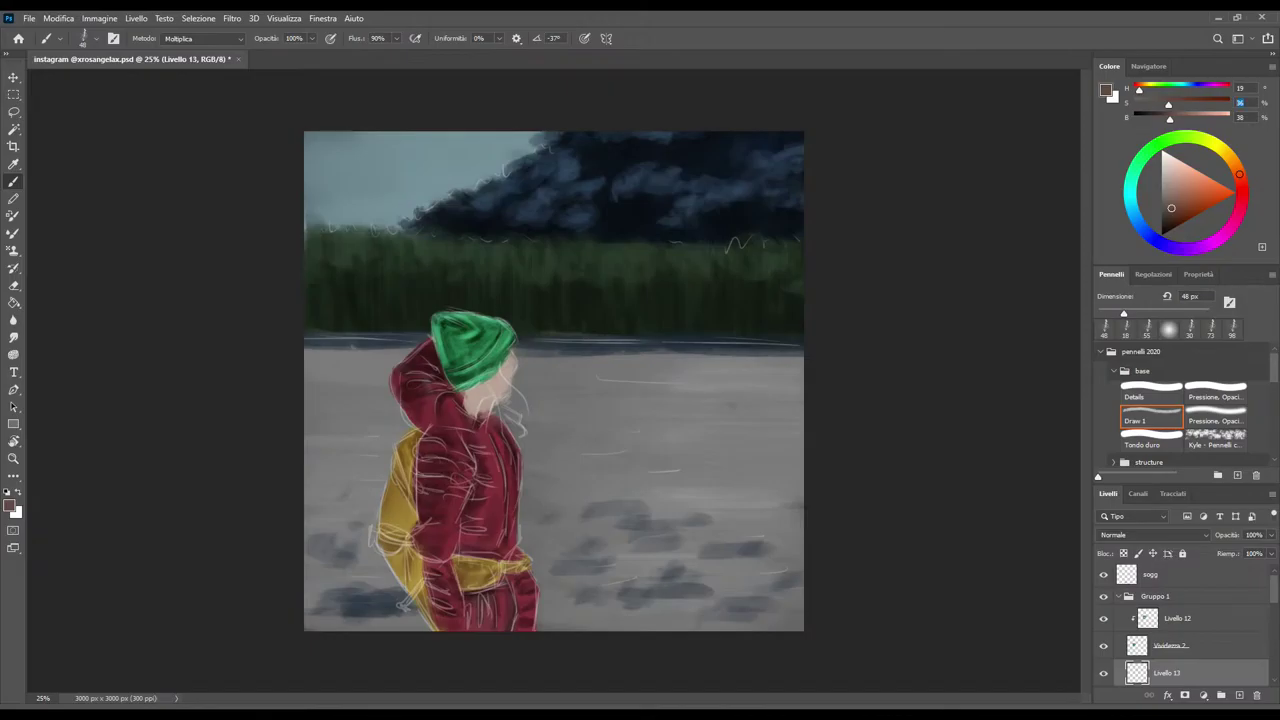
pyautogui.write('35')
pyautogui.click(1240, 117)
pyautogui.write('40')
# Try hair strokes beside the face, undo them, and check the painting without the sketch
pyautogui.moveTo(500, 366); pyautogui.dragTo(535, 411)
pyautogui.hotkey('ctrl', 'z')
pyautogui.moveTo(500, 366); pyautogui.dragTo(510, 384)
pyautogui.hotkey('ctrl', 'z')
pyautogui.click(1103, 574)
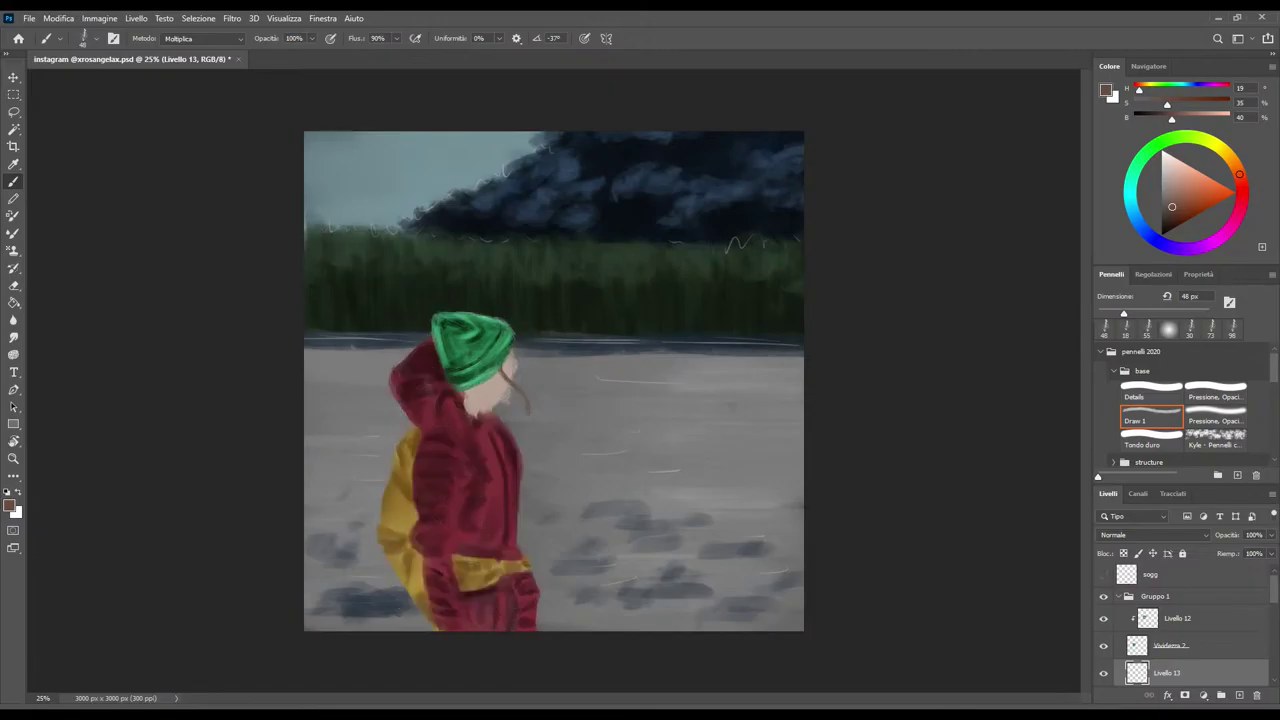
pyautogui.click(1103, 574)
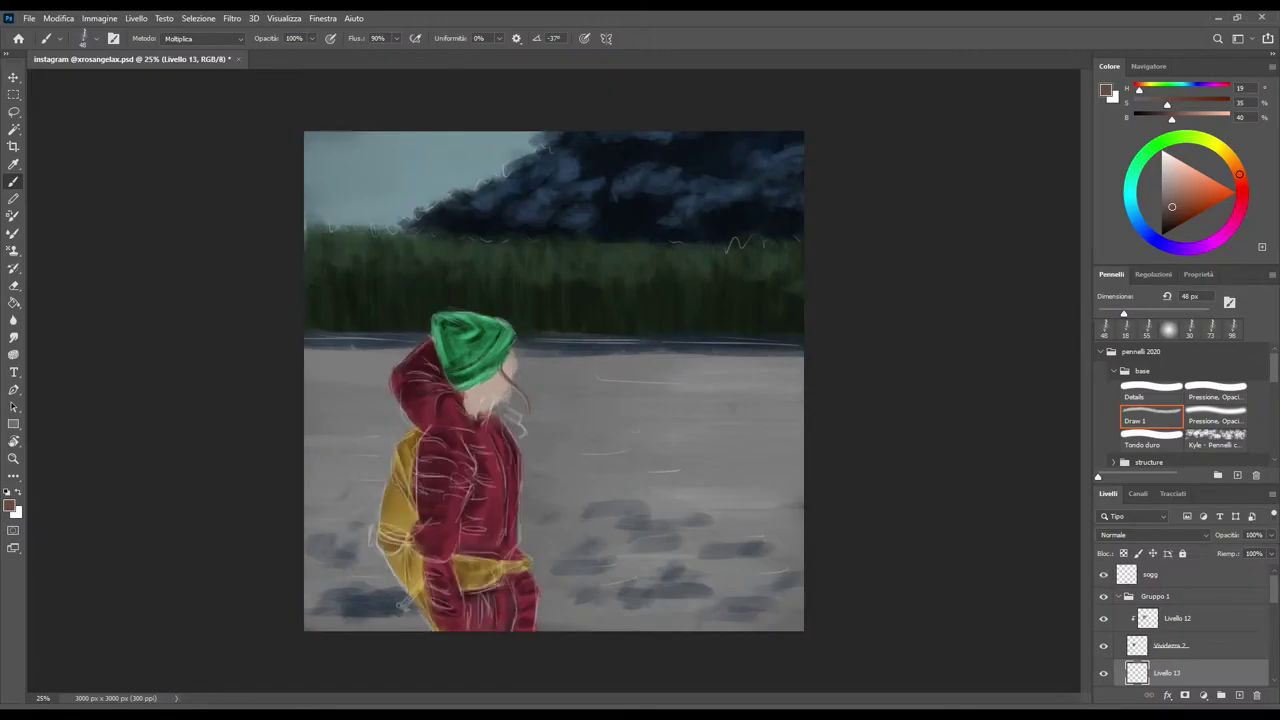
# Paint soft darker shading on the face and hair with a 69–85 px brush
pyautogui.press(']')
pyautogui.press(']')
pyautogui.press(']')
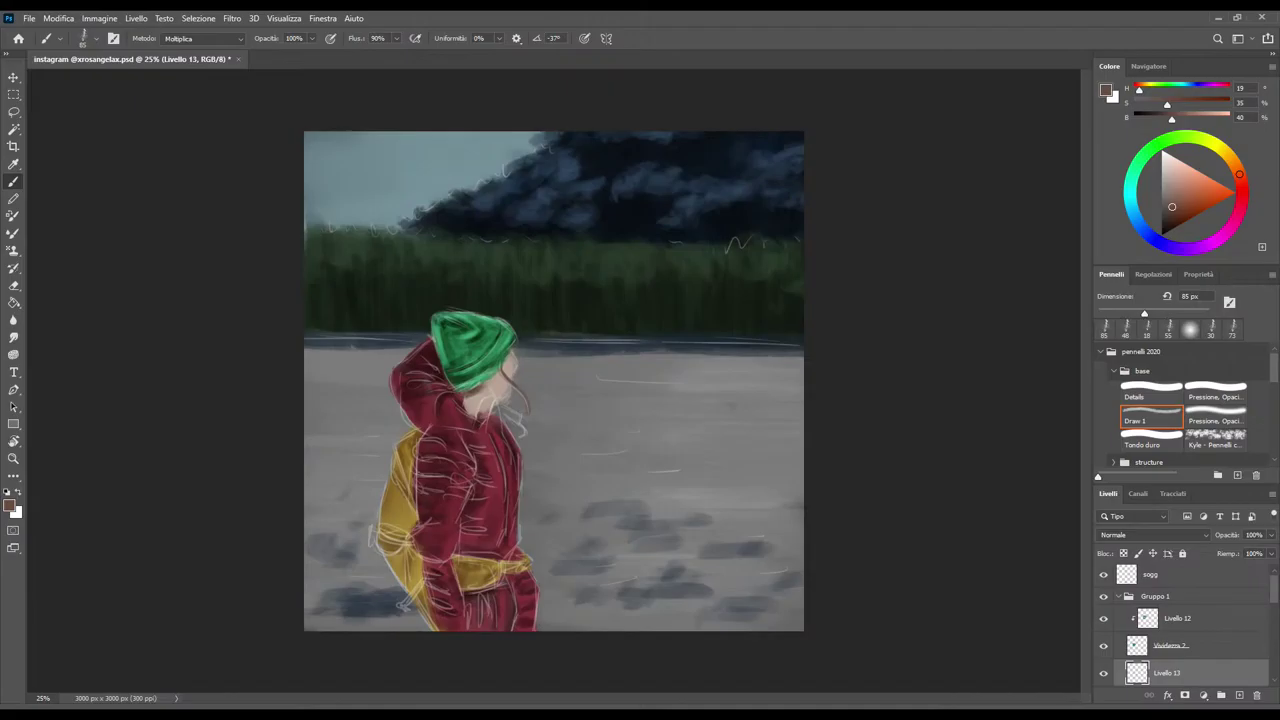
pyautogui.moveTo(484, 384); pyautogui.dragTo(496, 400)
pyautogui.press('[')
pyautogui.press('[')
pyautogui.press(']')
pyautogui.moveTo(488, 380); pyautogui.dragTo(503, 411)
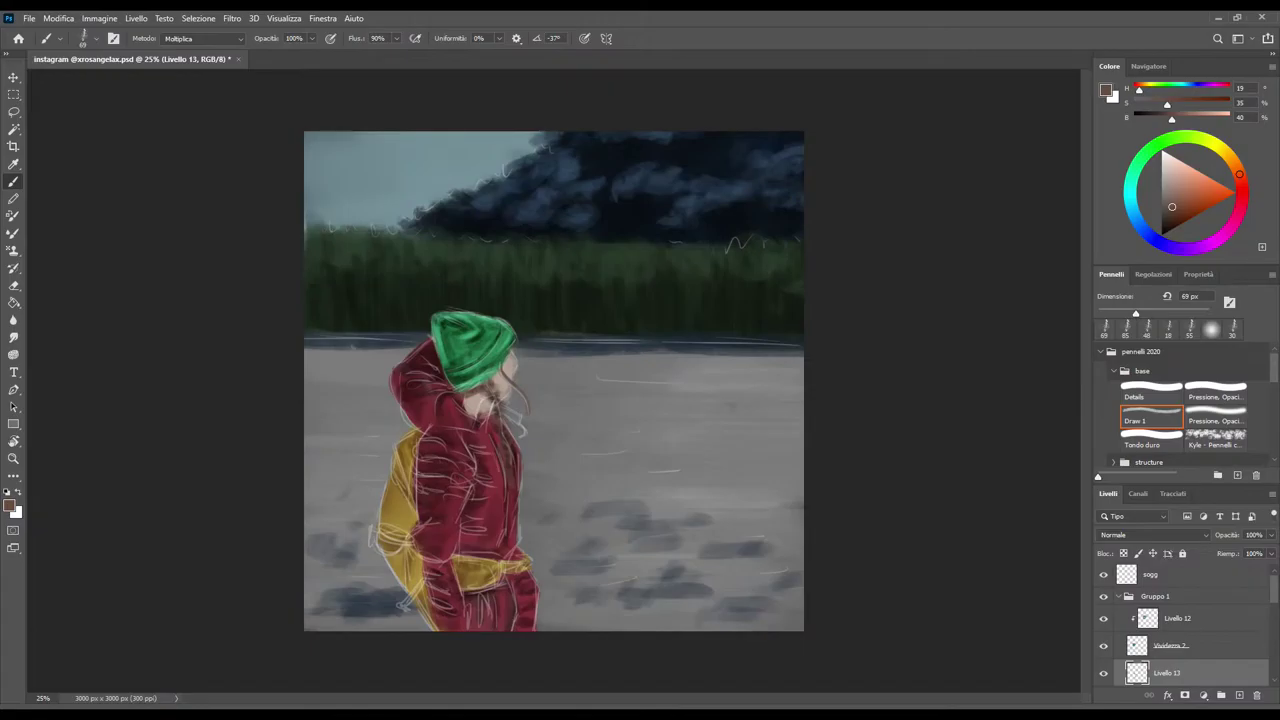
pyautogui.scroll(-1, 1185, 625)
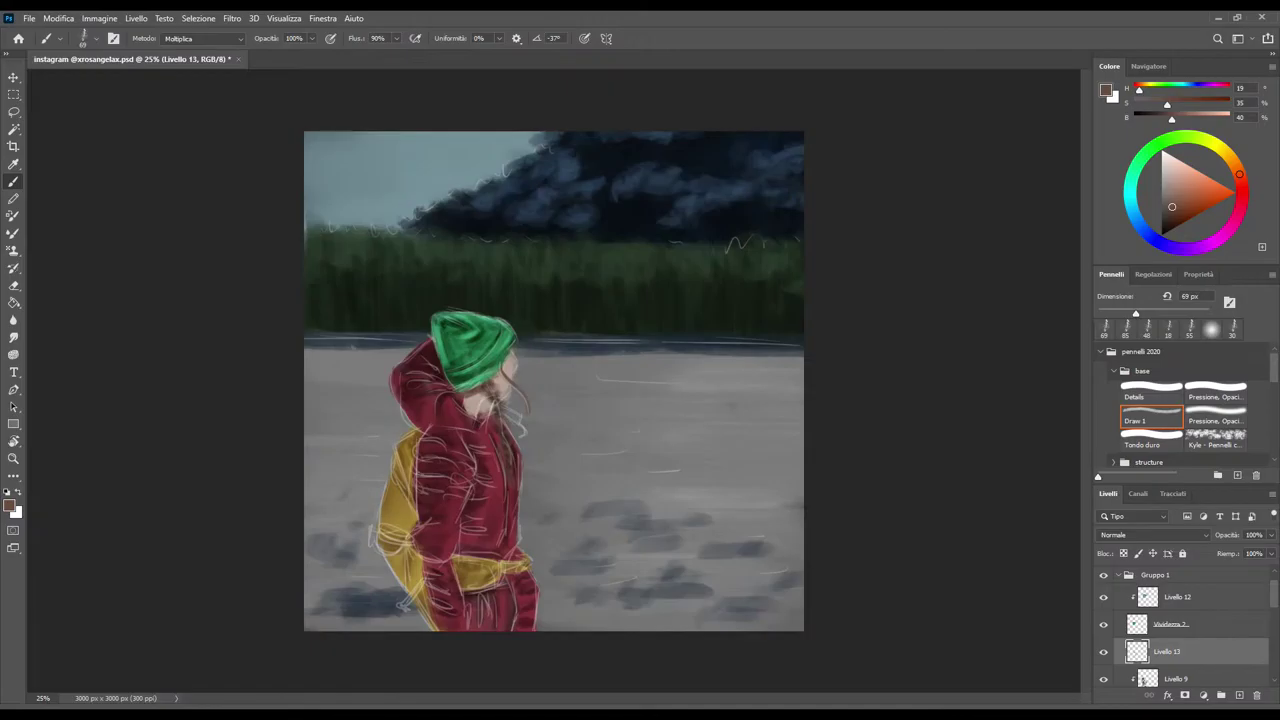
pyautogui.press('e')
pyautogui.press('[')
pyautogui.press('[')
pyautogui.press('[')
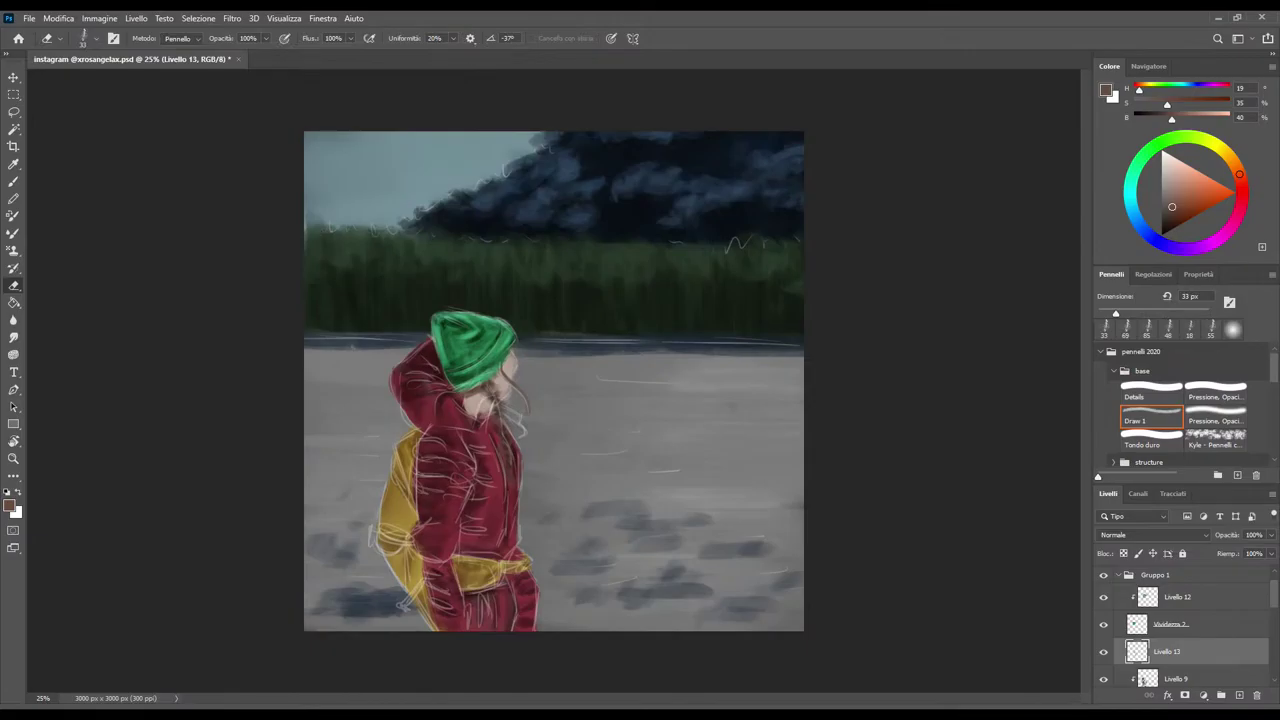
pyautogui.scroll(1, 1180, 620)
pyautogui.click(1103, 577)
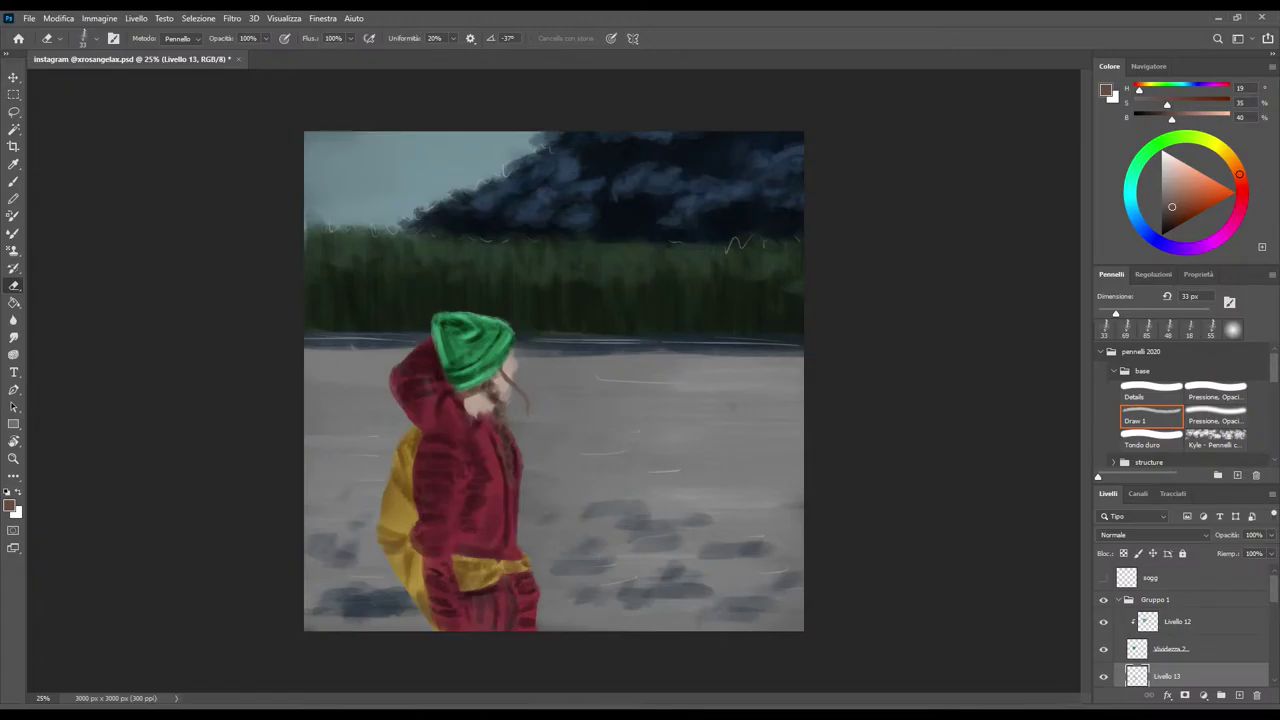
pyautogui.scroll(-2, 1185, 625)
pyautogui.scroll(-1, 1185, 625)
pyautogui.scroll(-1, 1185, 625)
pyautogui.scroll(-1, 1185, 625)
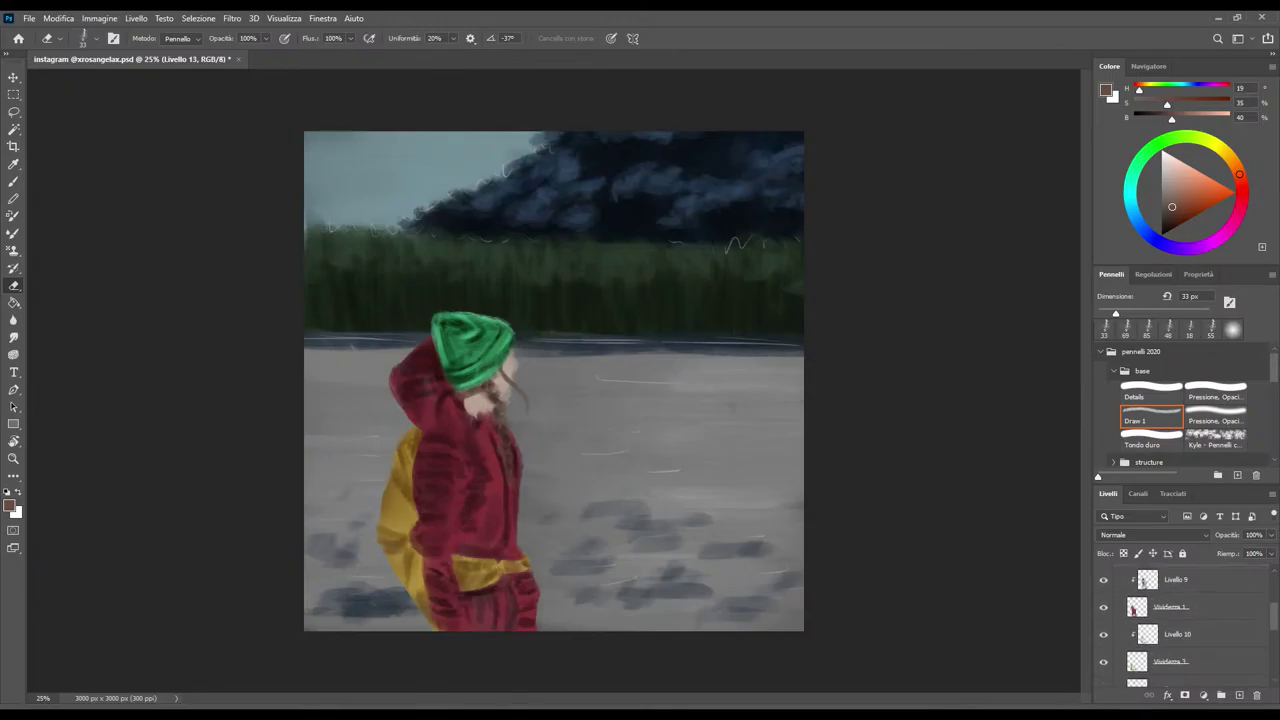
pyautogui.scroll(-1, 1185, 625)
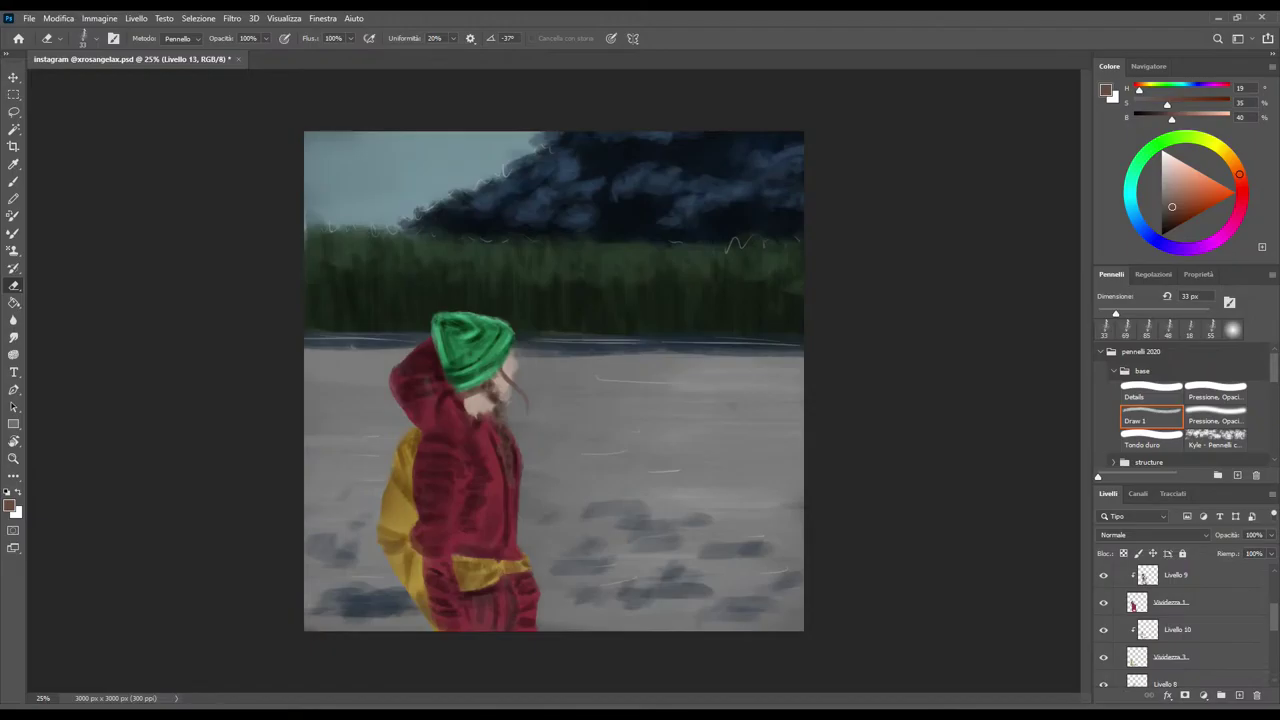
pyautogui.scroll(1, 1185, 625)
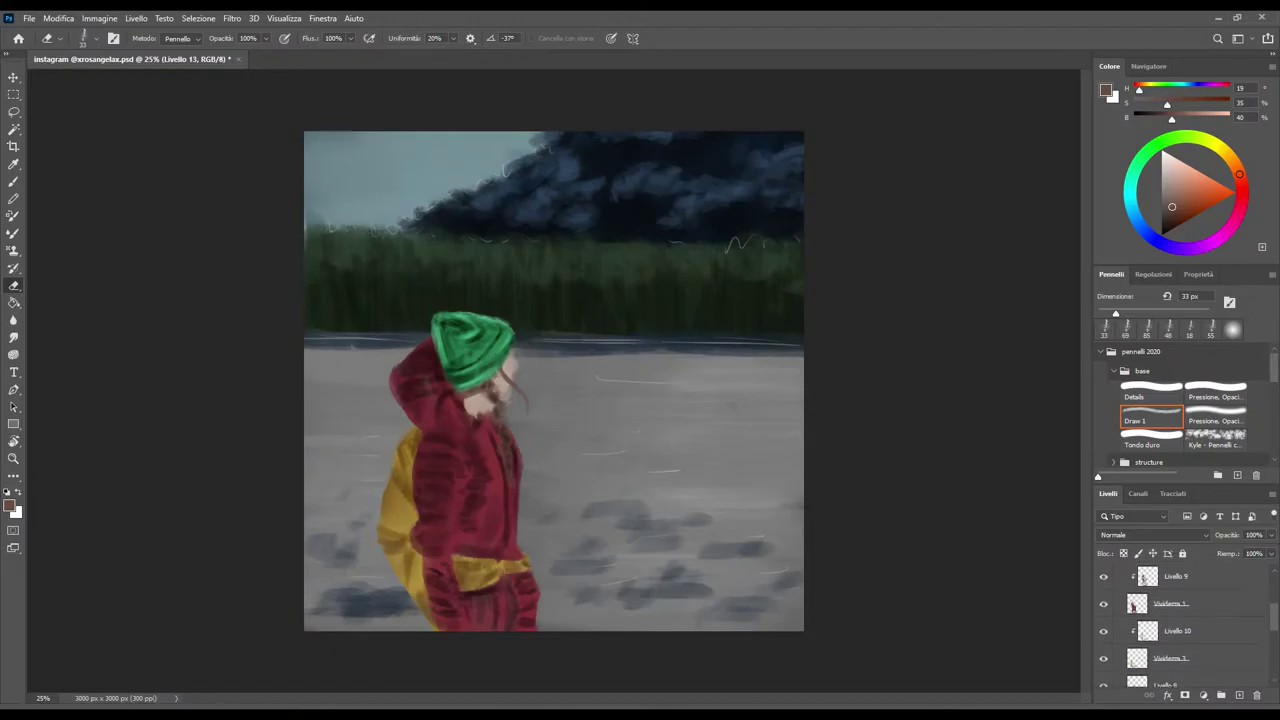
pyautogui.click(1185, 606)
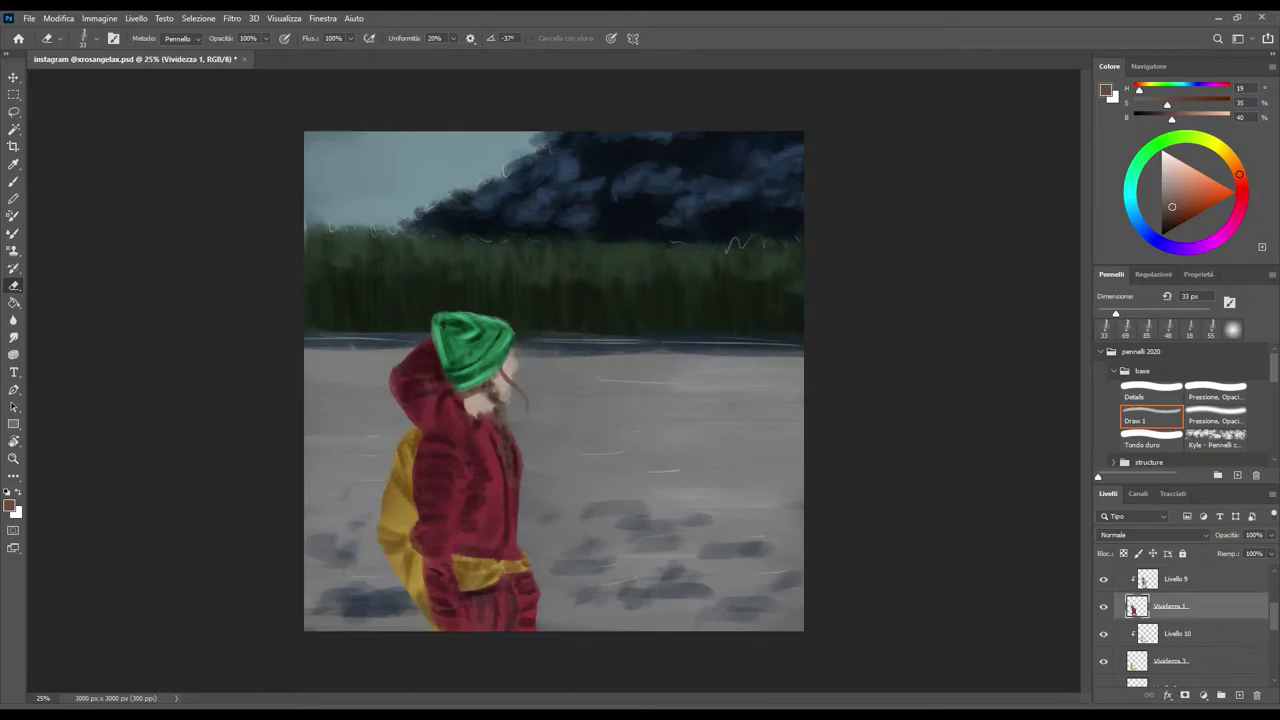
pyautogui.scroll(2, 1185, 625)
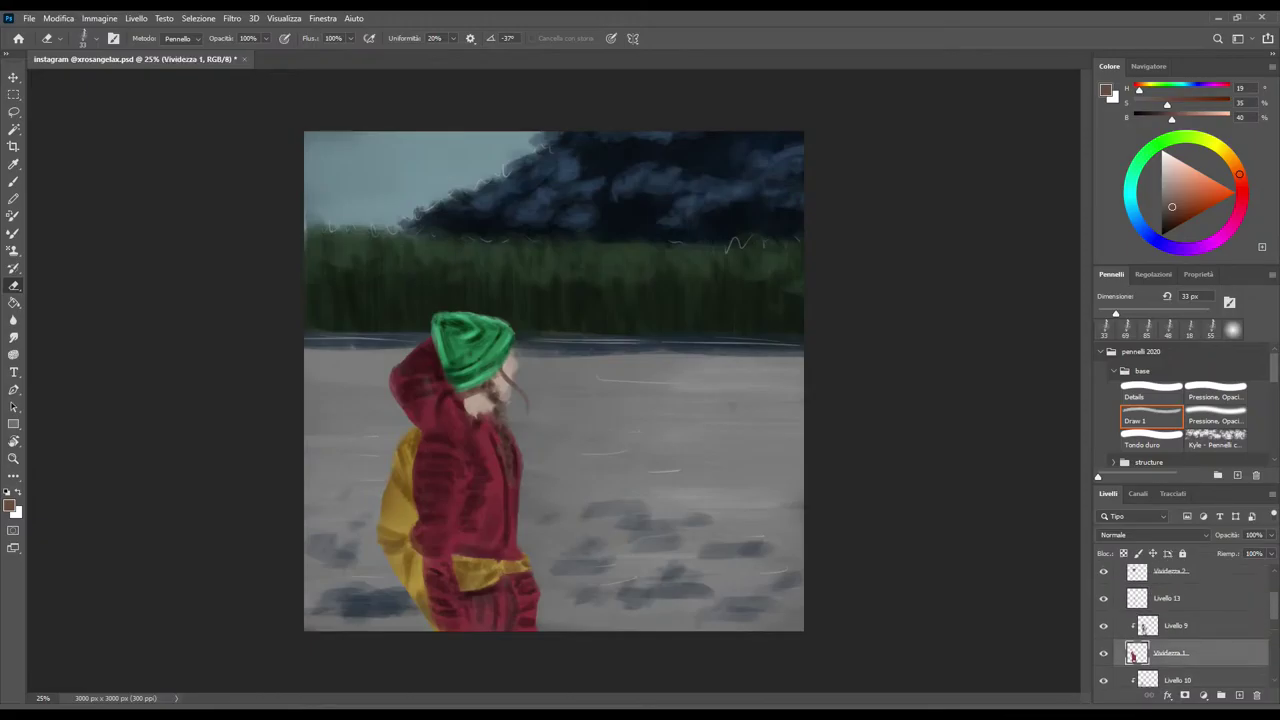
pyautogui.scroll(-2, 1185, 625)
pyautogui.scroll(-2, 1185, 625)
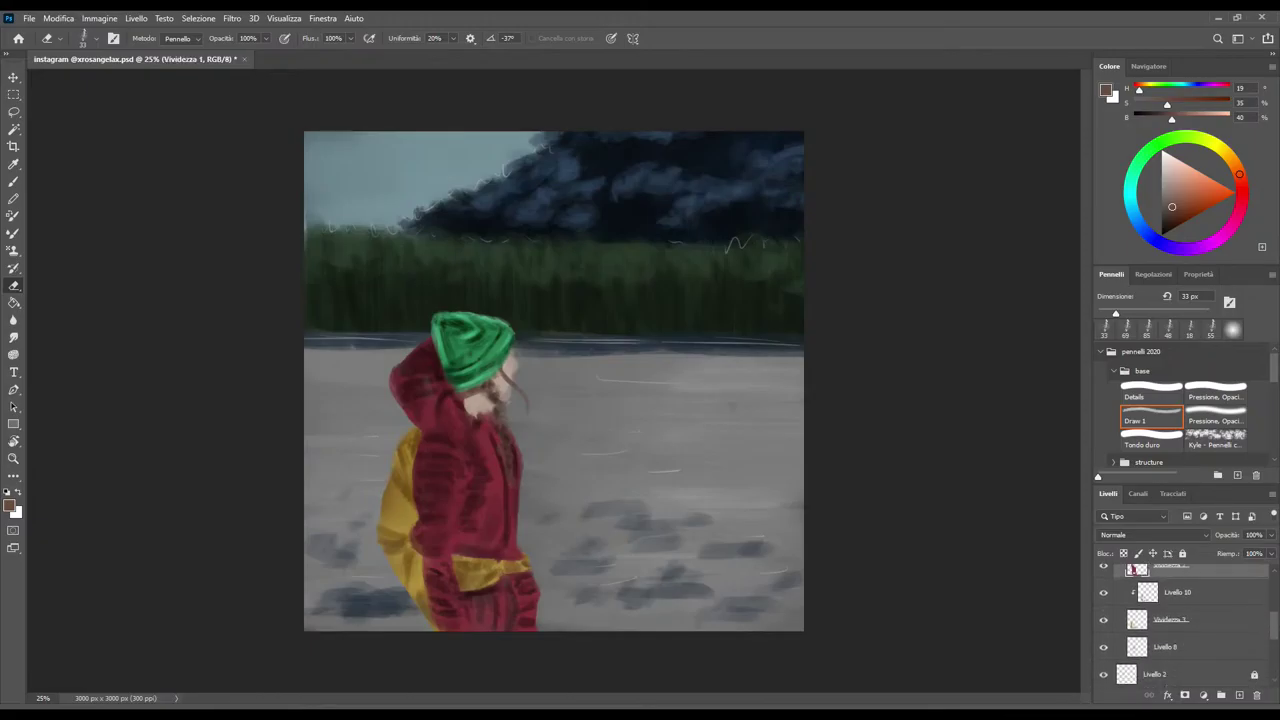
# Add a new layer, Livello 14, clipped to the face layer Livello 8
pyautogui.click(1180, 647)
pyautogui.click(1103, 647)
pyautogui.click(1103, 647)
pyautogui.click(1239, 695)
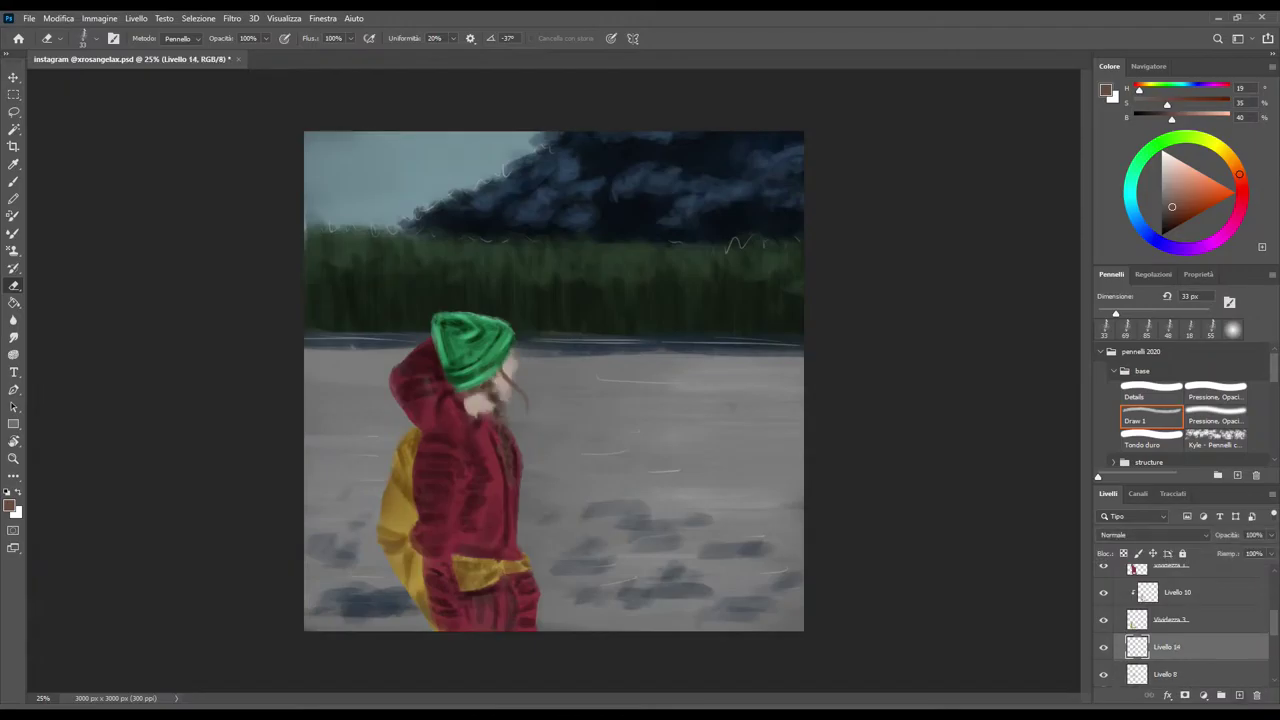
pyautogui.hotkey('ctrl', 'alt', 'g')
# Sample a darker skin tone and set the brush to Normal blending at 38 px
pyautogui.keyDown('alt'); pyautogui.click(485, 402); pyautogui.keyUp('alt')
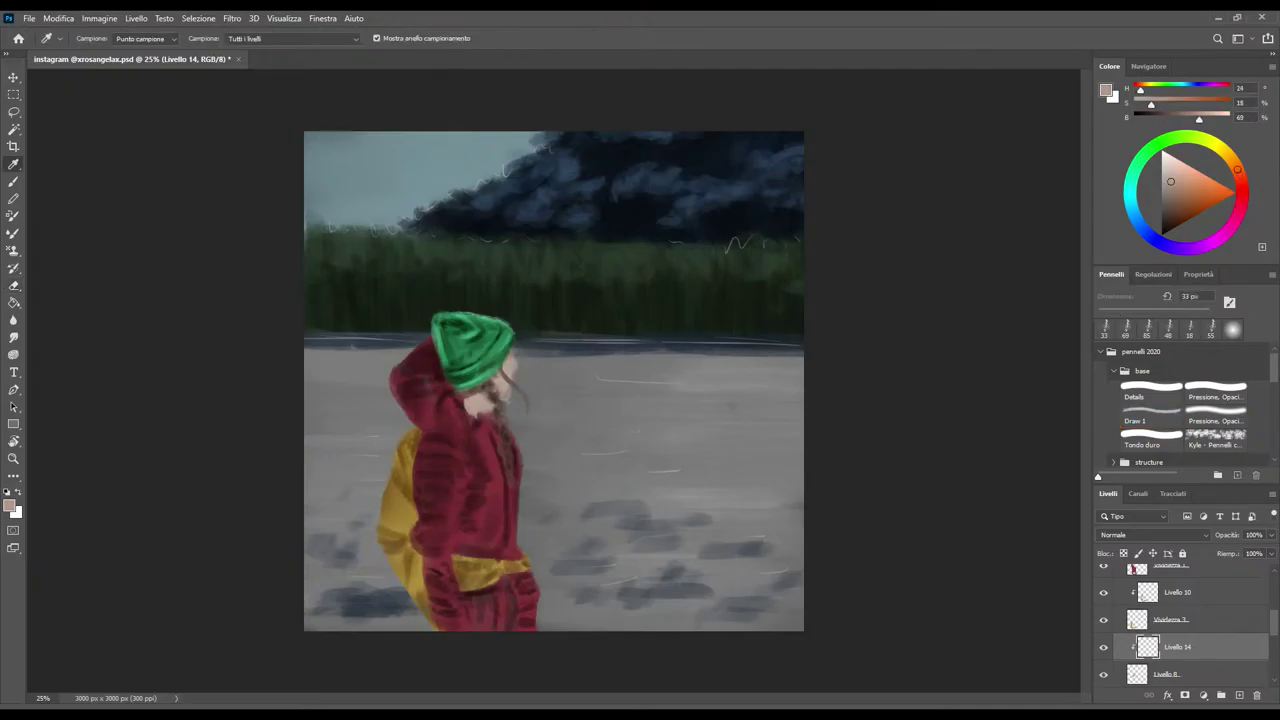
pyautogui.press('b')
pyautogui.hotkey('shift', 'alt', 'm')
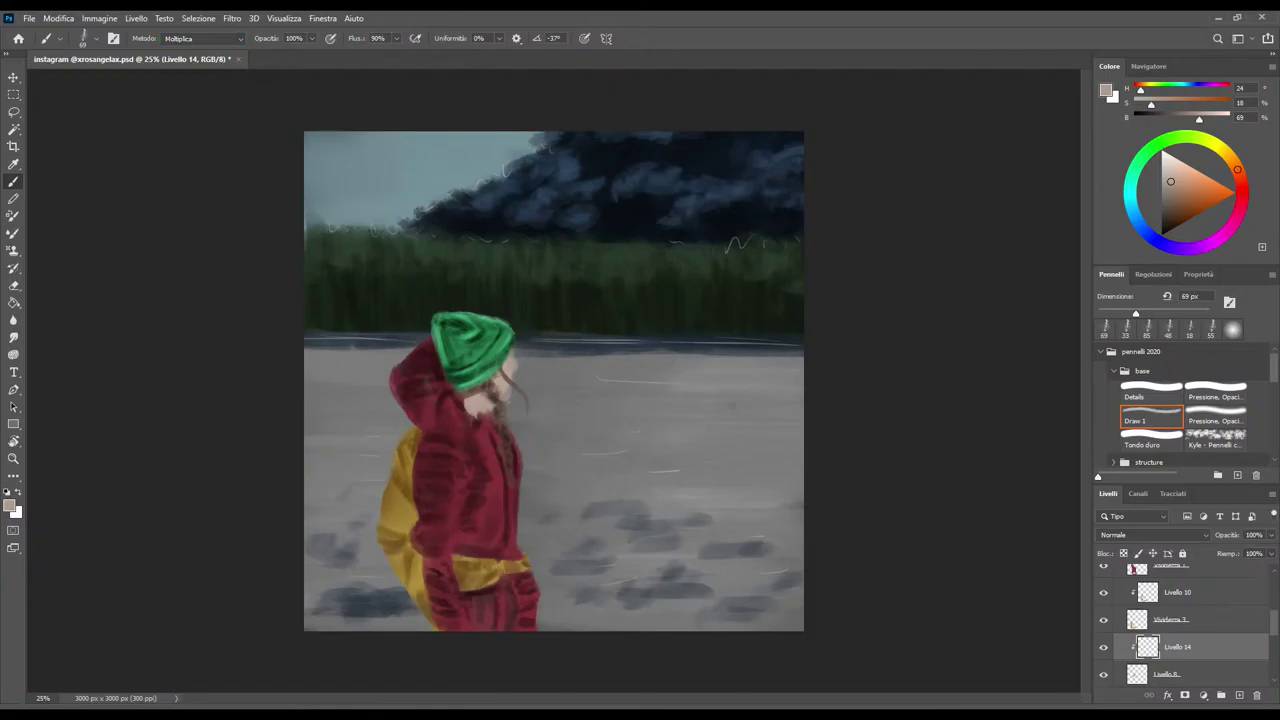
pyautogui.click(1166, 672)
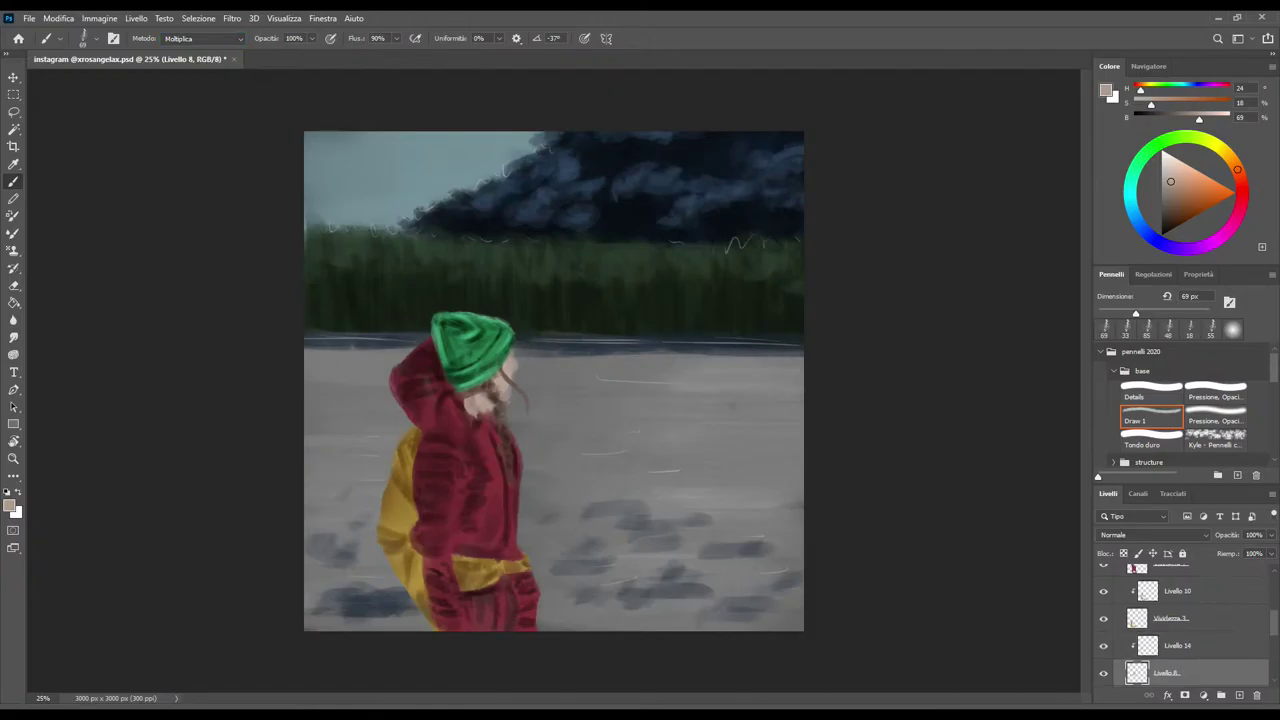
pyautogui.keyDown('alt'); pyautogui.click(475, 400); pyautogui.keyUp('alt')
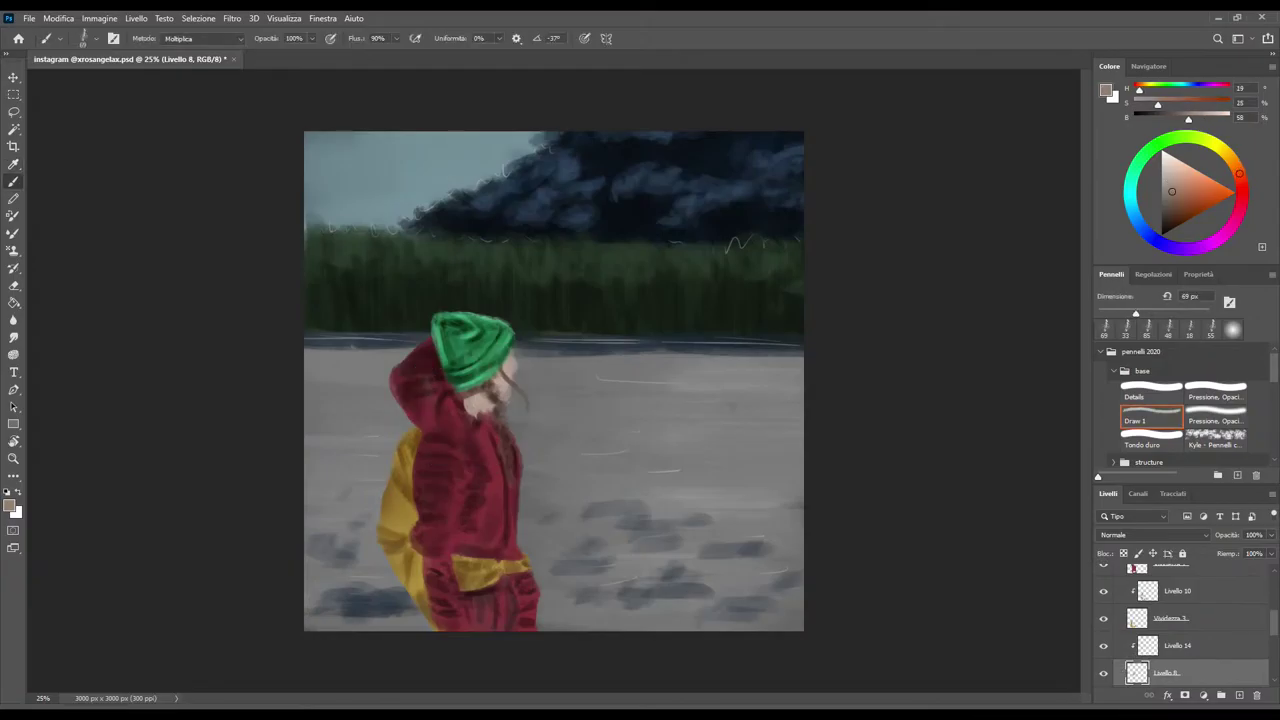
pyautogui.click(1178, 645)
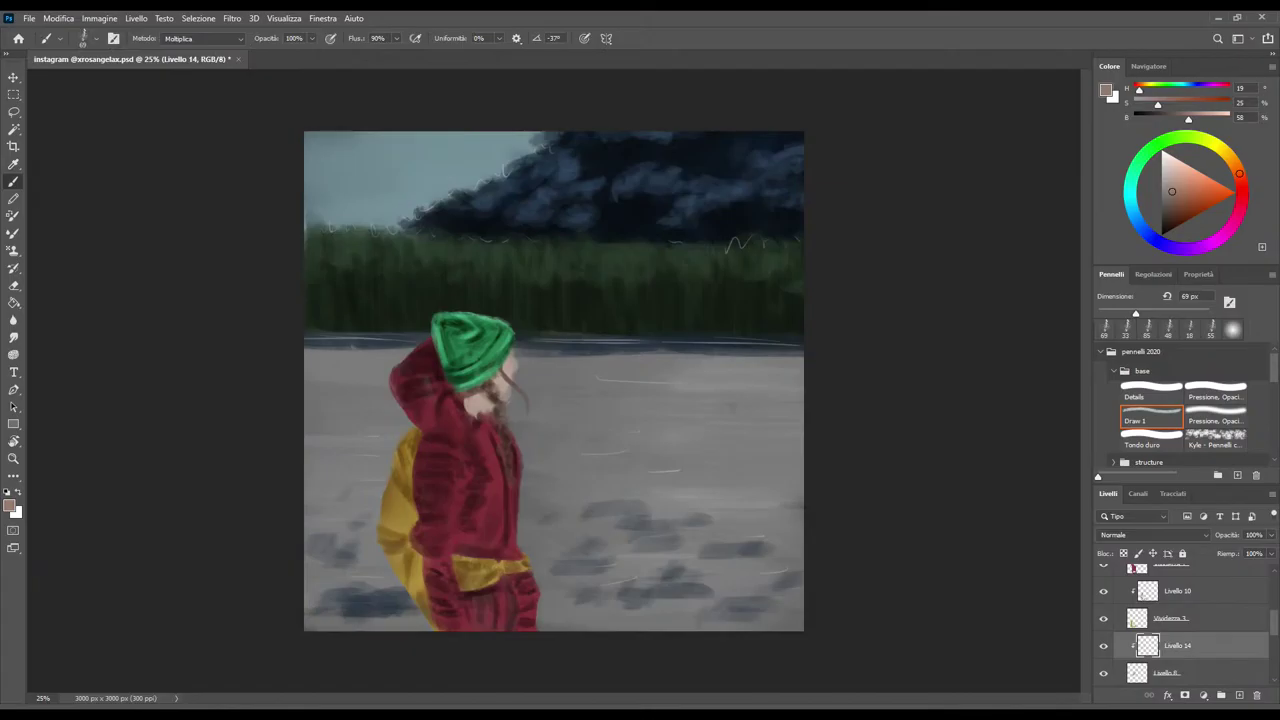
pyautogui.hotkey('shift', 'alt', 'n')
pyautogui.press('[')
pyautogui.press('[')
pyautogui.press('[')
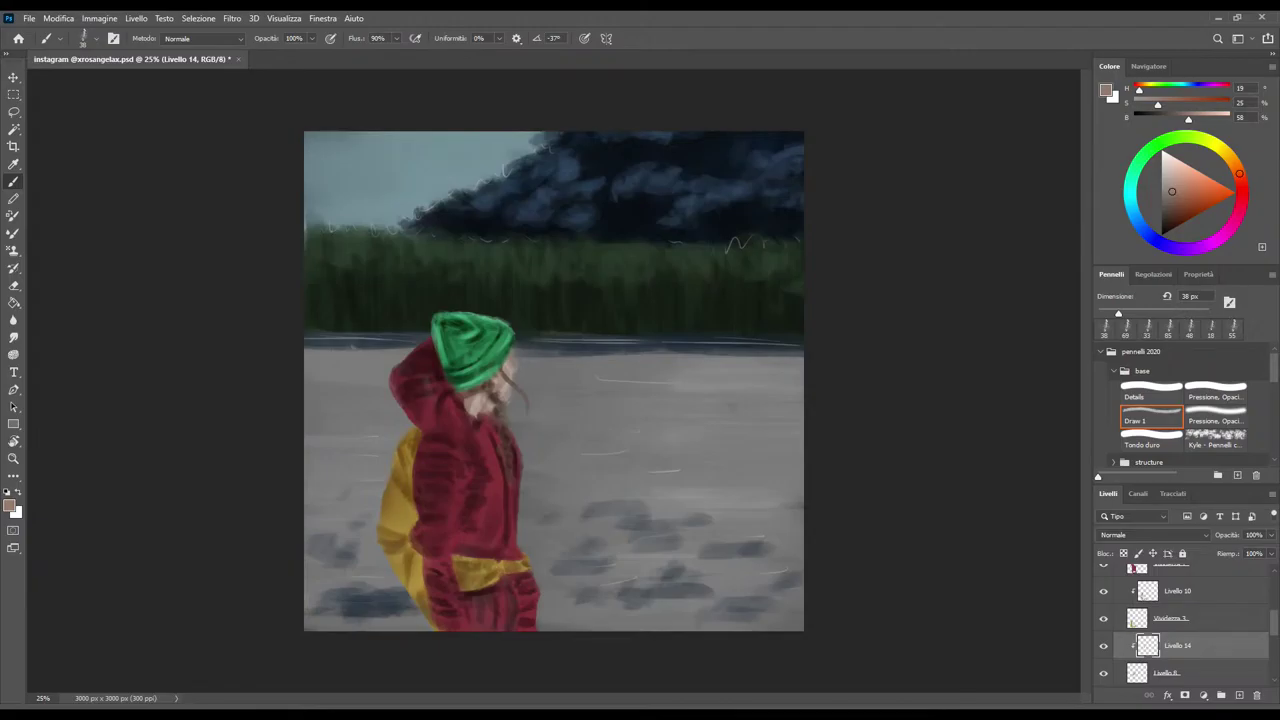
# Rename the face, backpack and coat layers to viso, zaino and giacca
pyautogui.click(1180, 672)
pyautogui.doubleClick(1166, 672)
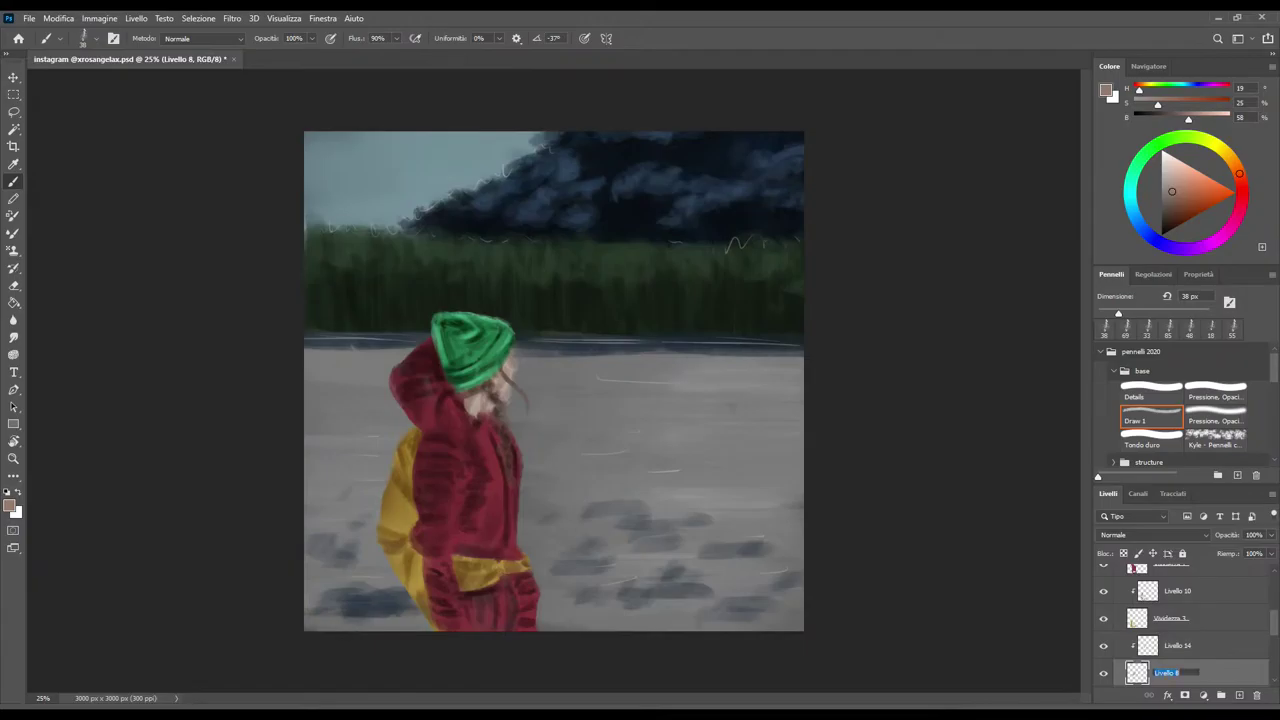
pyautogui.write('viso')
pyautogui.click(1180, 618)
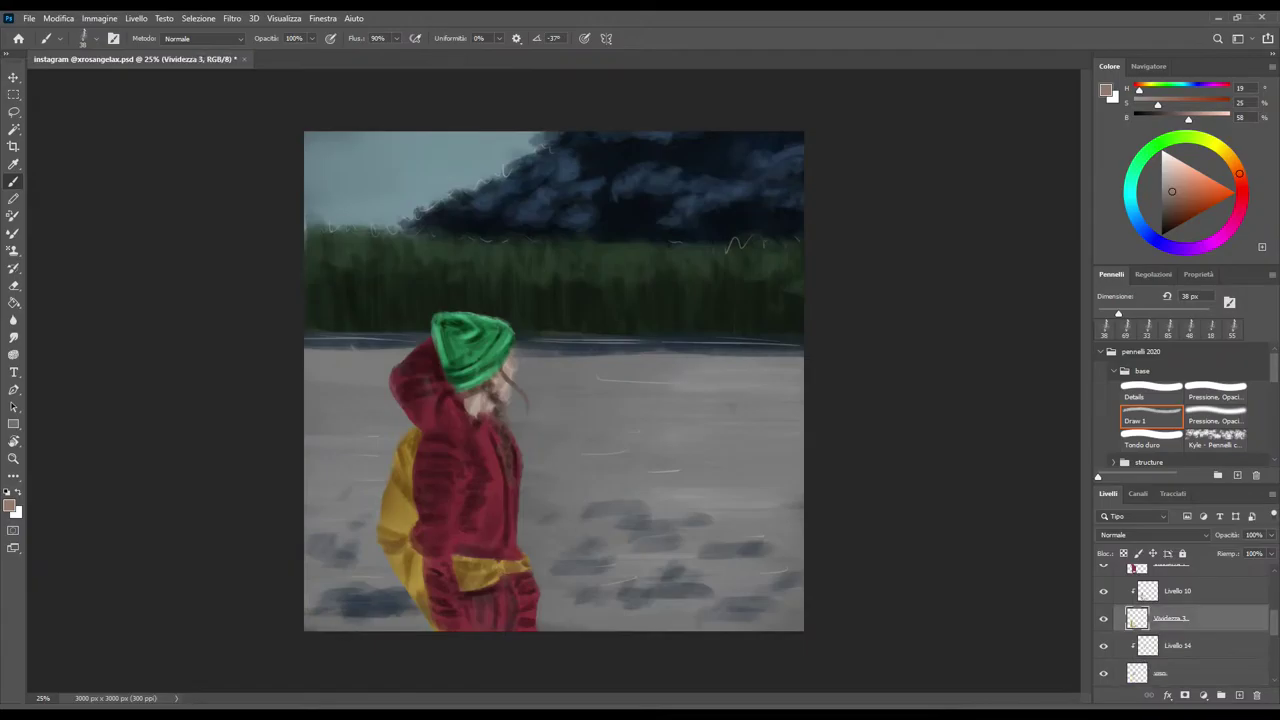
pyautogui.doubleClick(1170, 618)
pyautogui.write('zaino')
pyautogui.click(1170, 567)
pyautogui.doubleClick(1170, 604)
pyautogui.write('cie')
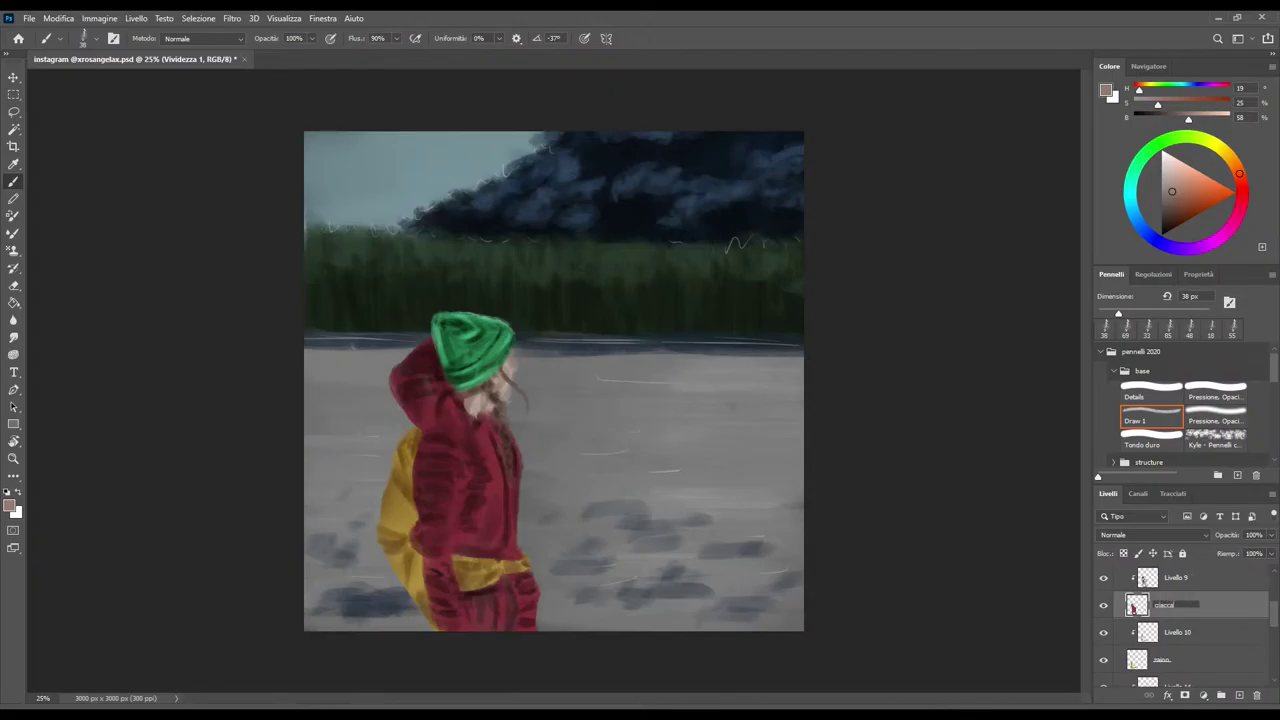
pyautogui.click(1170, 577)
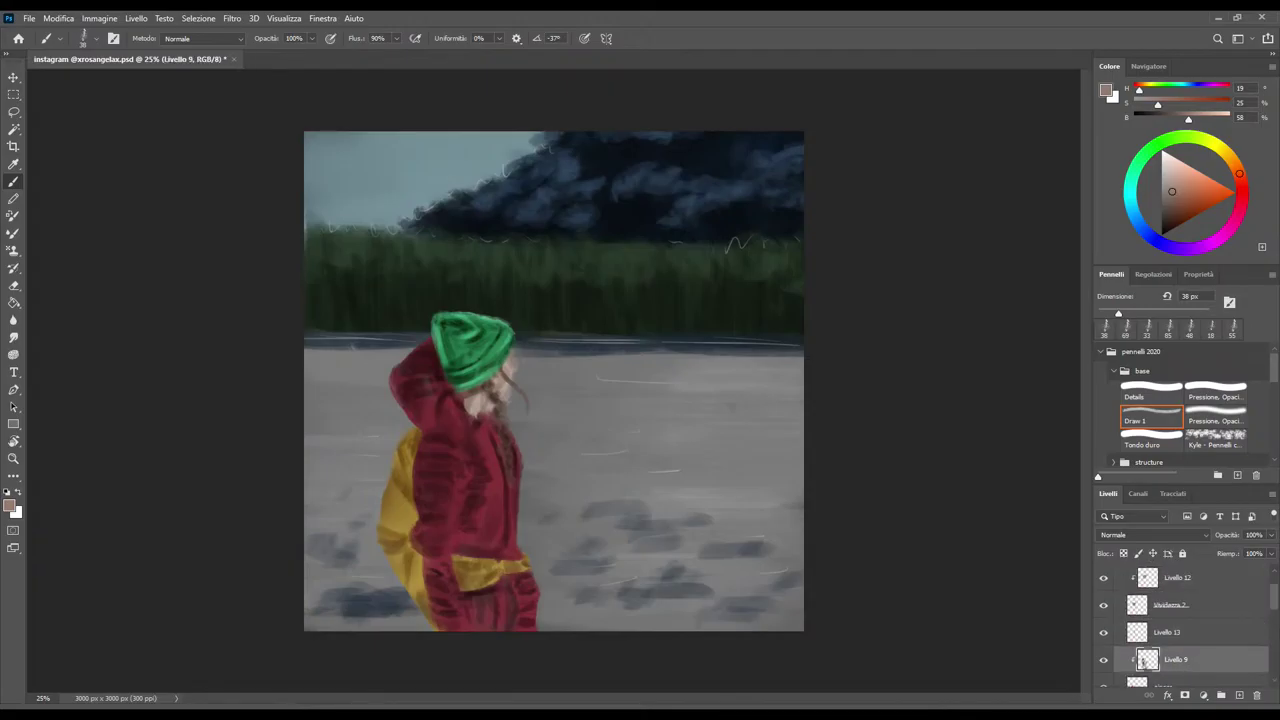
# Rename Livello 13 to capelli and Vividezza 2 to cappello, save, and collapse Gruppo 1
pyautogui.click(1103, 632)
pyautogui.click(1103, 632)
pyautogui.doubleClick(1168, 632)
pyautogui.write('capelli')
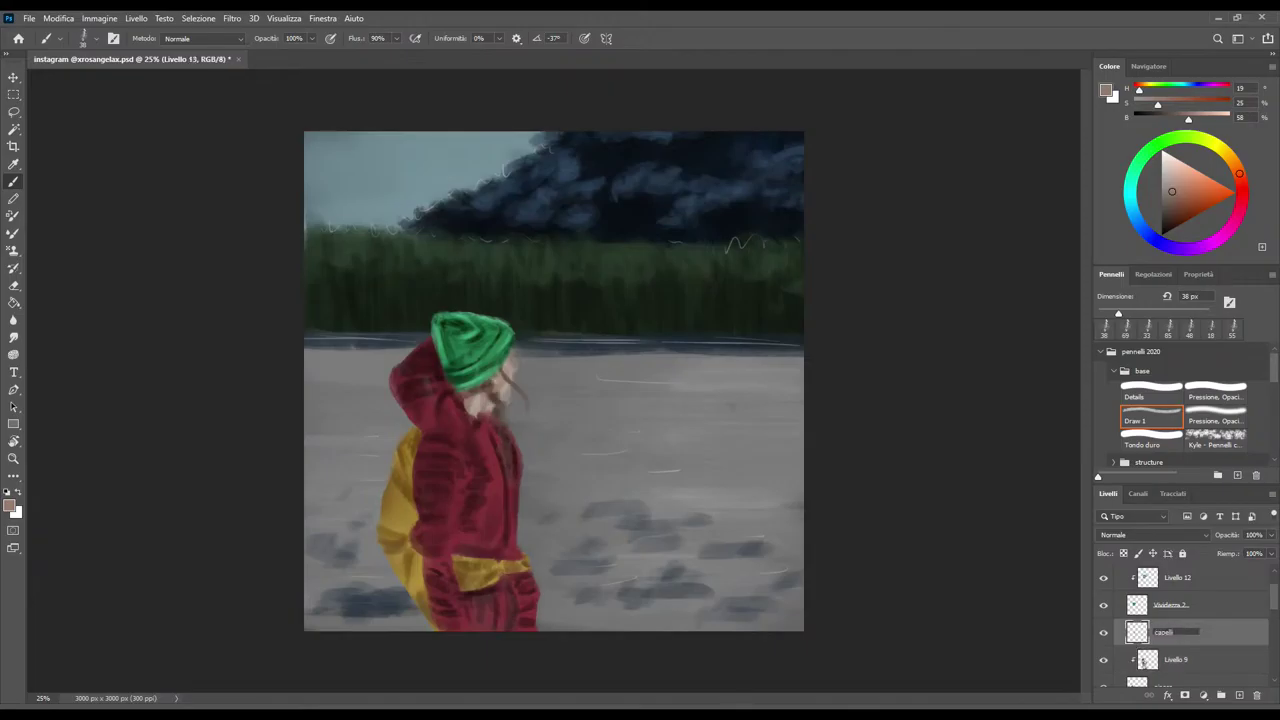
pyautogui.click(1170, 604)
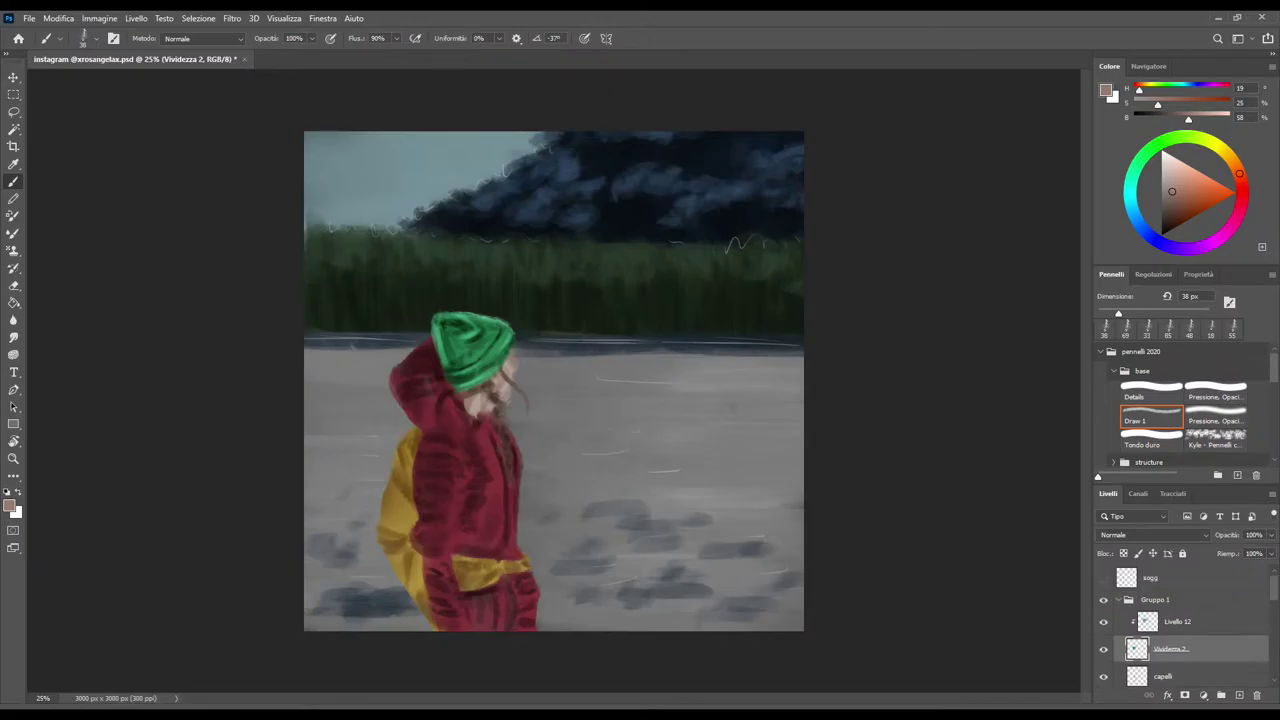
pyautogui.doubleClick(1170, 648)
pyautogui.write('cape')
pyautogui.click(1177, 621)
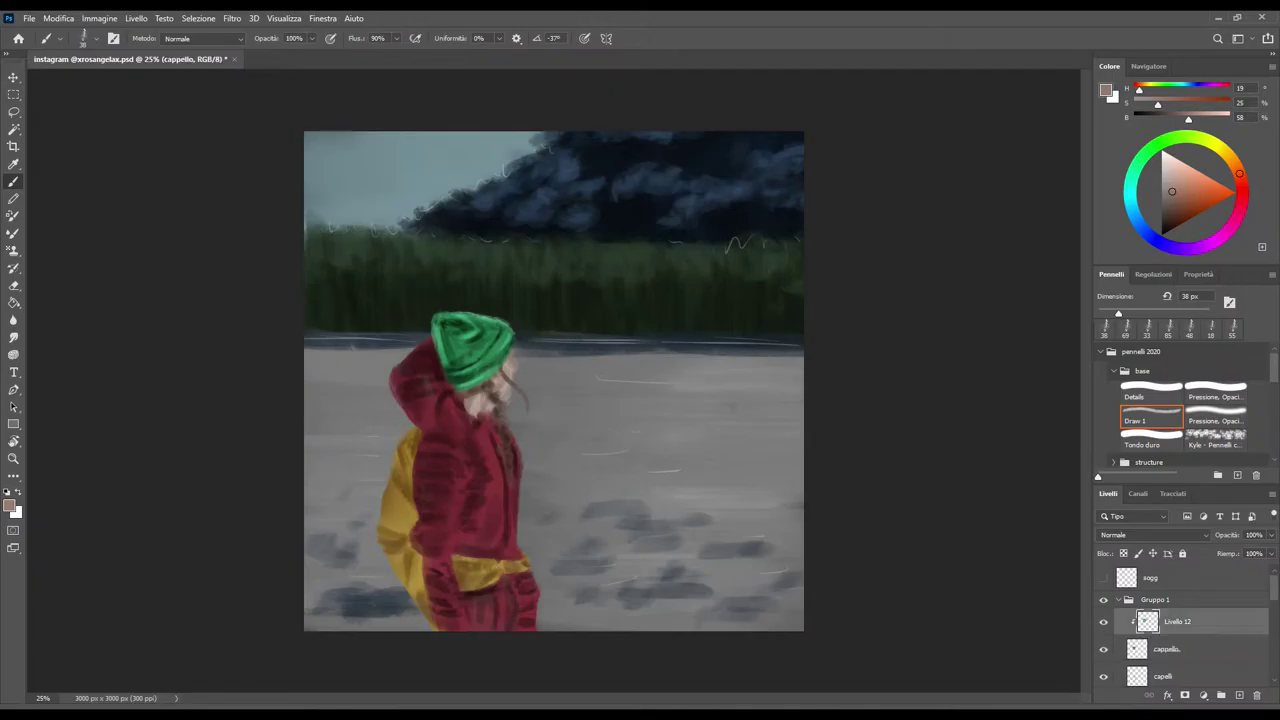
pyautogui.hotkey('ctrl', 's')
pyautogui.click(1118, 599)
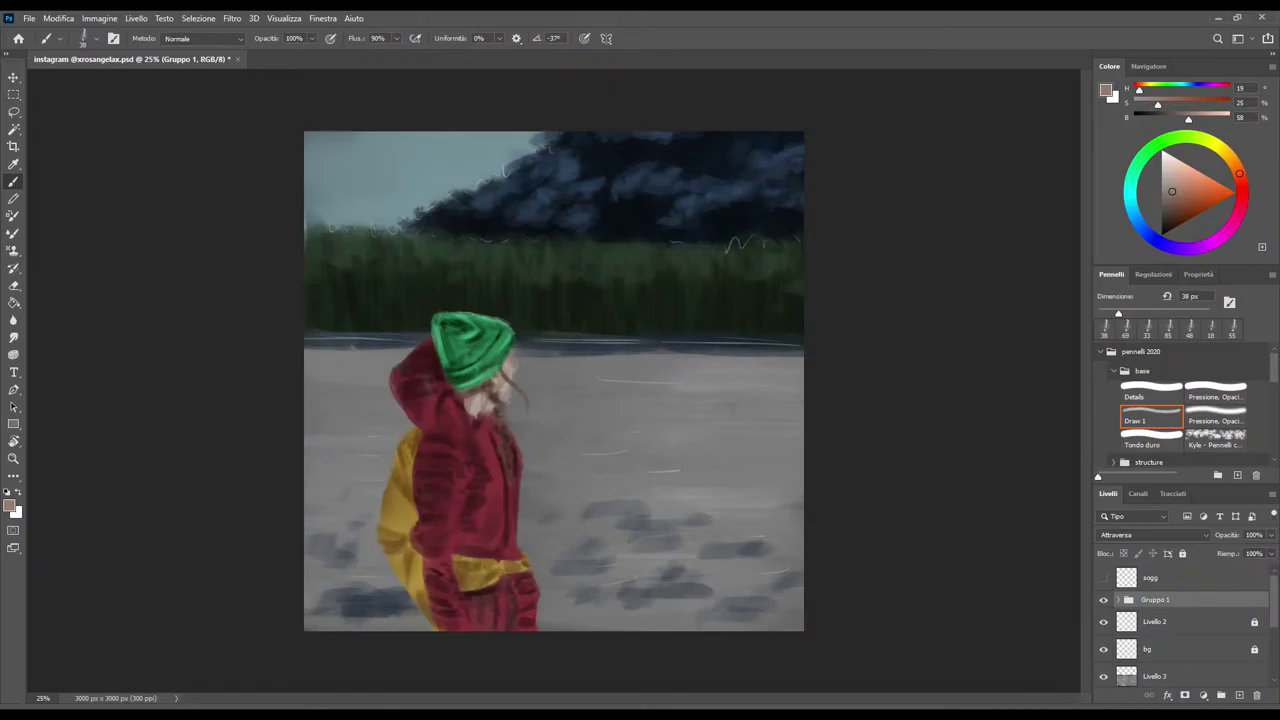
# On Livello 3, sample a dark slate blue (H 210, S 28%, B 28%) and enlarge the brush
pyautogui.scroll(-2, 1180, 630)
pyautogui.click(1160, 630)
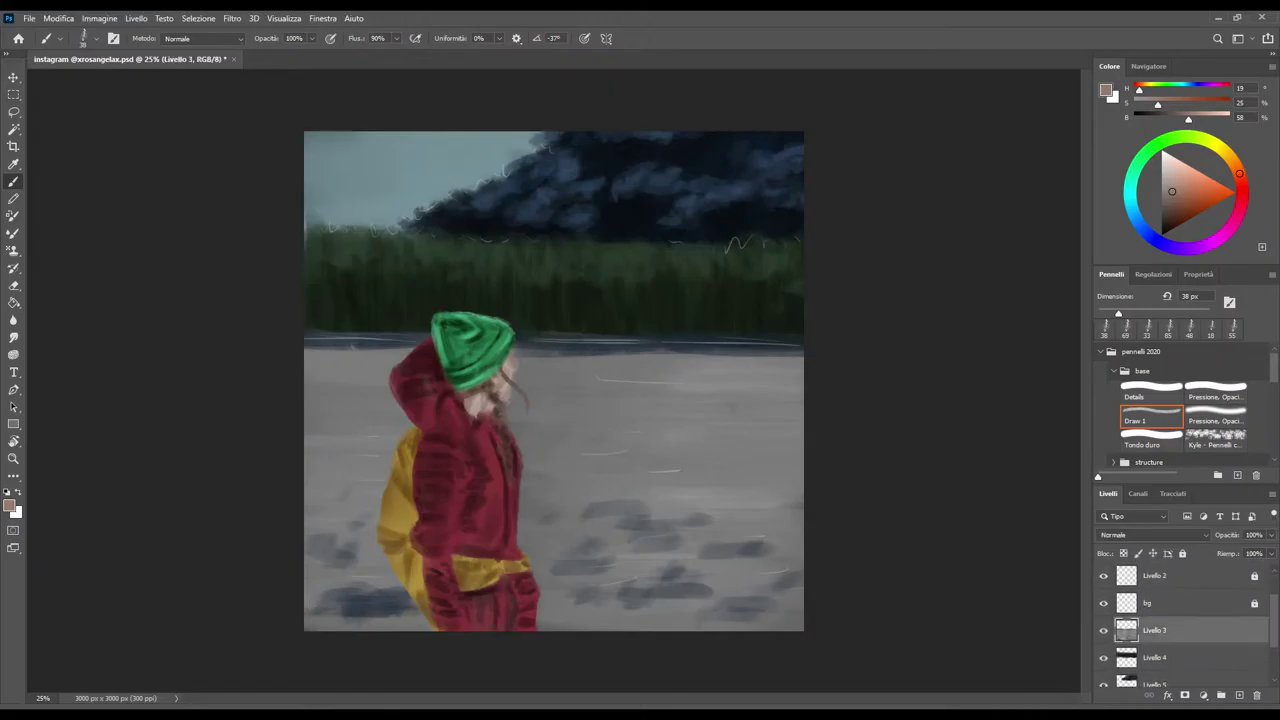
pyautogui.press('i')
pyautogui.press('b')
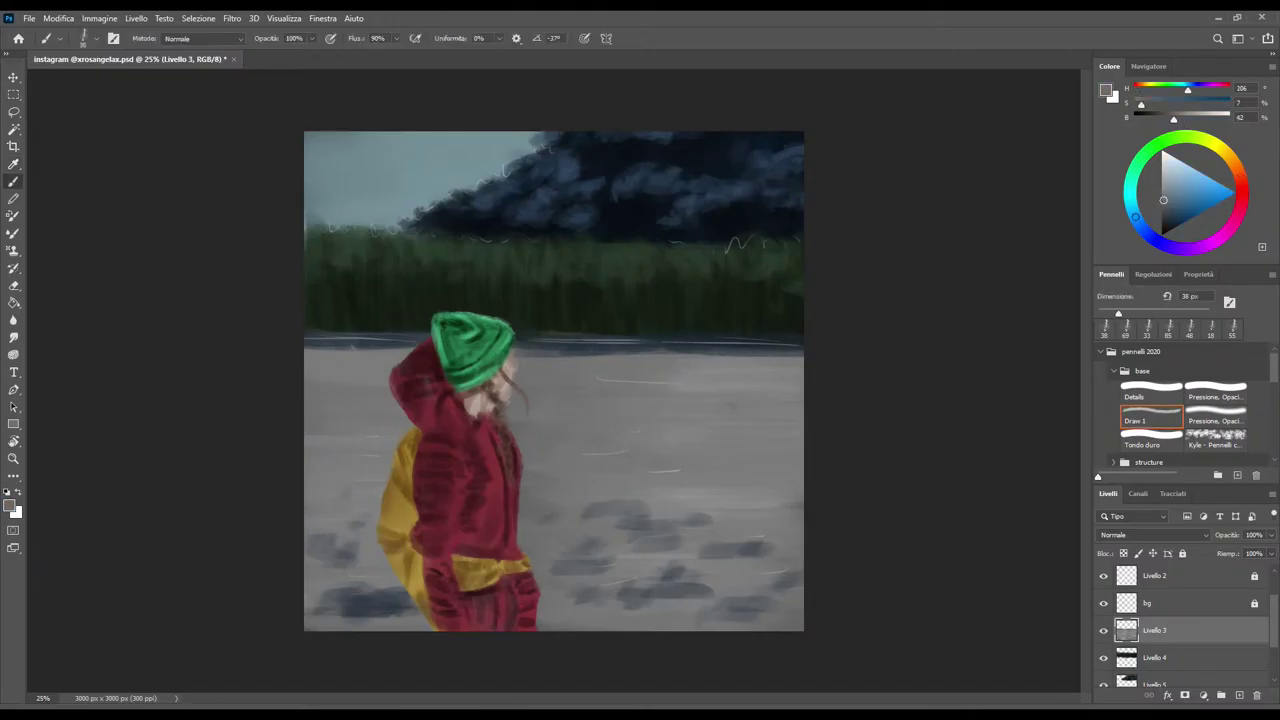
pyautogui.press(']')
pyautogui.press(']')
pyautogui.keyDown('alt'); pyautogui.click(737, 550); pyautogui.keyUp('alt')
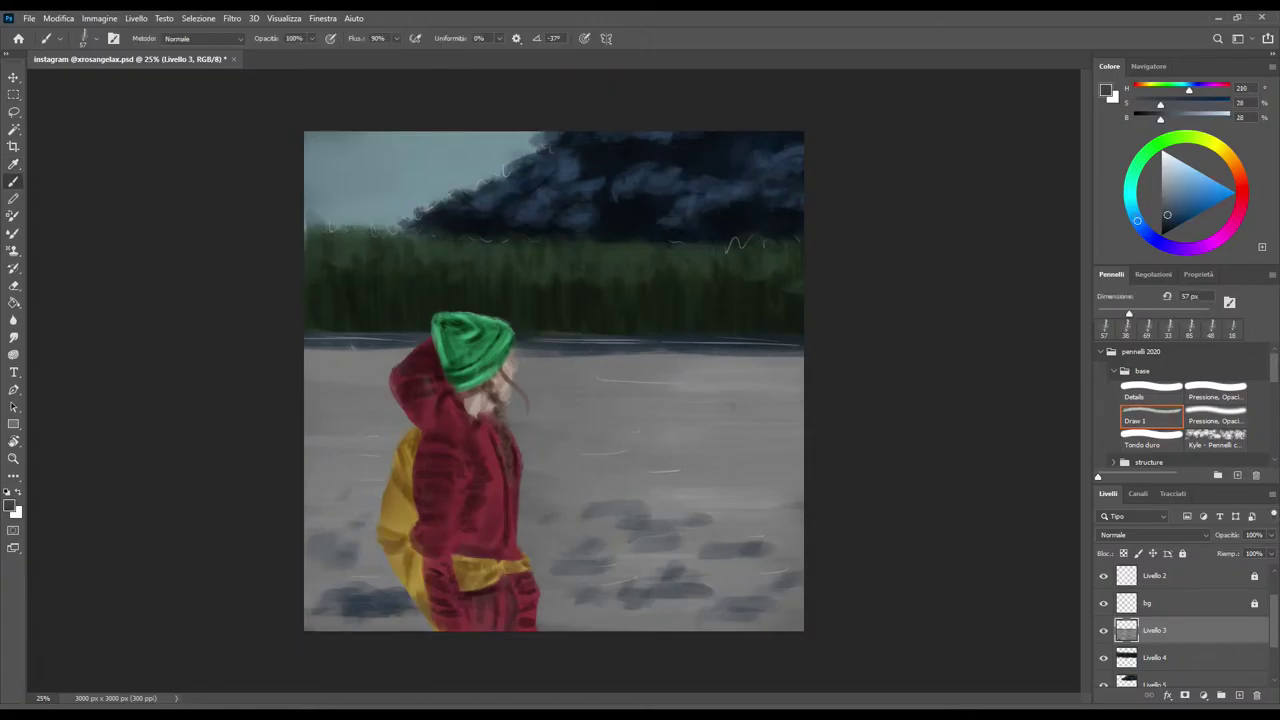
pyautogui.press(']')
pyautogui.press(']')
# Dab darker blue-grey shadow patches across the lower-left and middle of the beach
pyautogui.moveTo(324, 618); pyautogui.dragTo(348, 616)
pyautogui.press(']')
pyautogui.press(']')
pyautogui.moveTo(366, 589); pyautogui.dragTo(384, 587)
pyautogui.press('i')
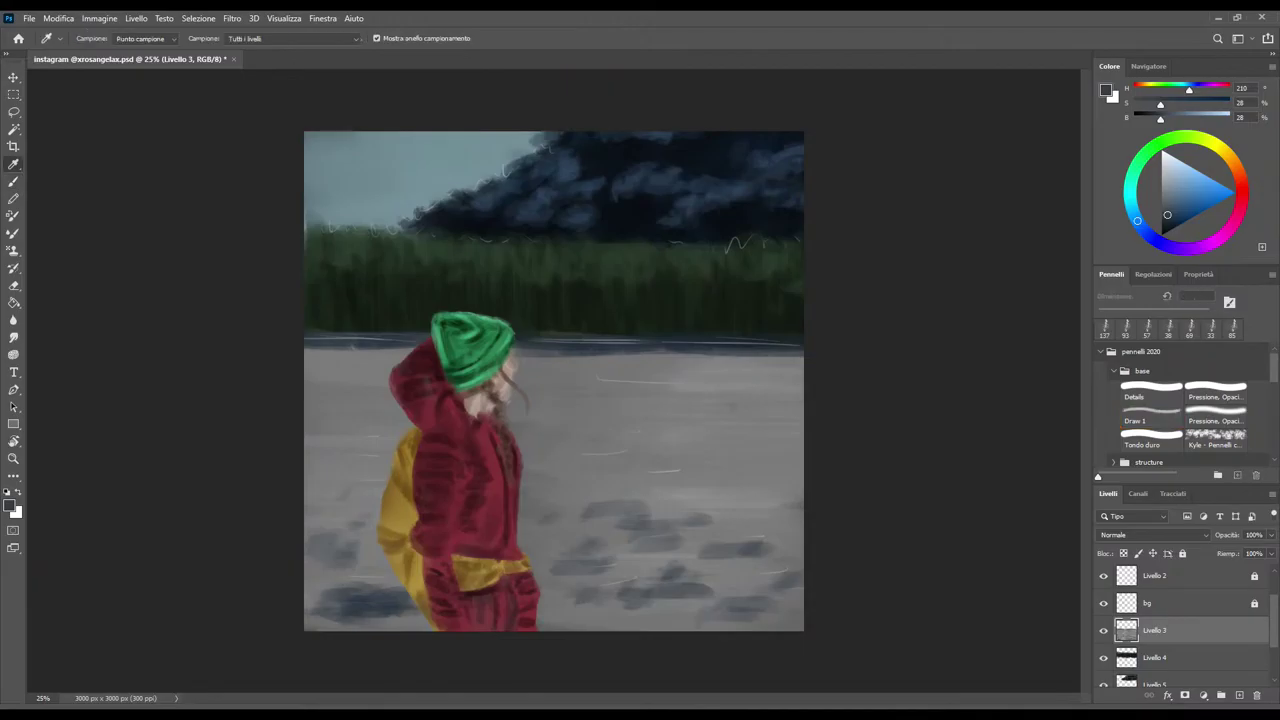
pyautogui.press('b')
pyautogui.moveTo(328, 584); pyautogui.dragTo(384, 580)
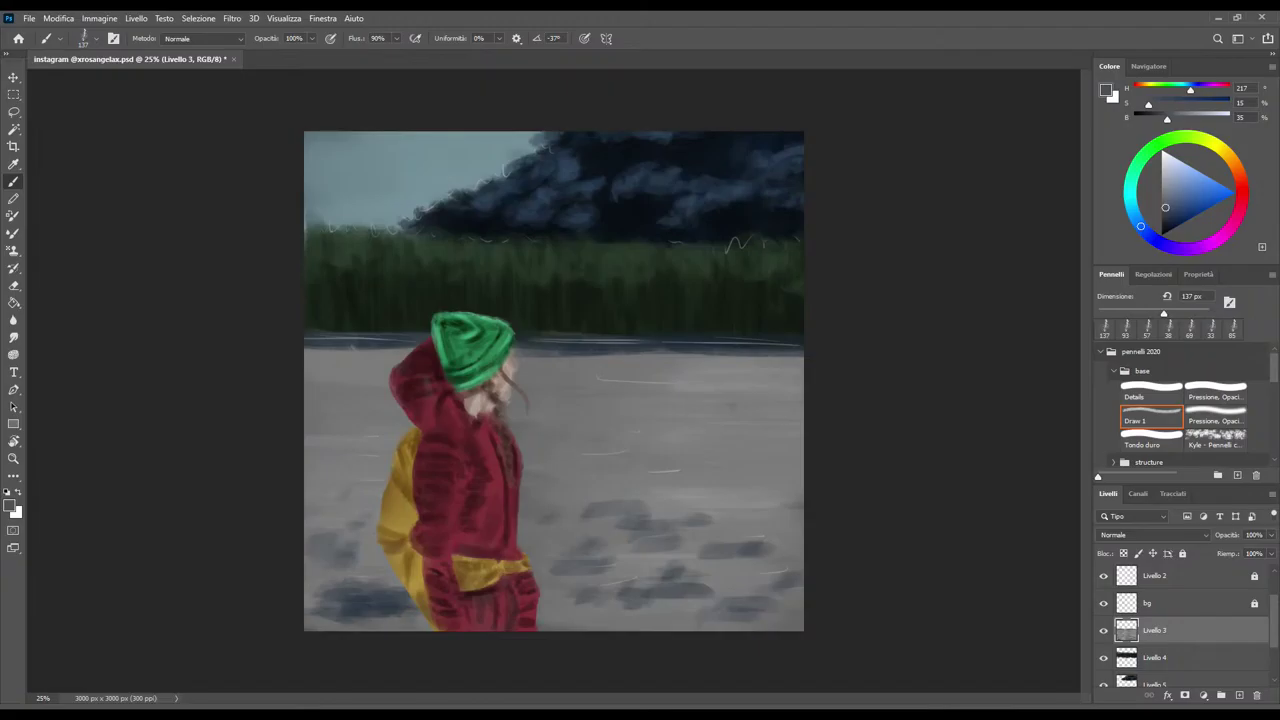
pyautogui.moveTo(392, 582); pyautogui.dragTo(402, 581)
pyautogui.moveTo(358, 541); pyautogui.dragTo(374, 541)
pyautogui.moveTo(552, 579); pyautogui.dragTo(628, 558)
pyautogui.moveTo(646, 509); pyautogui.dragTo(678, 518)
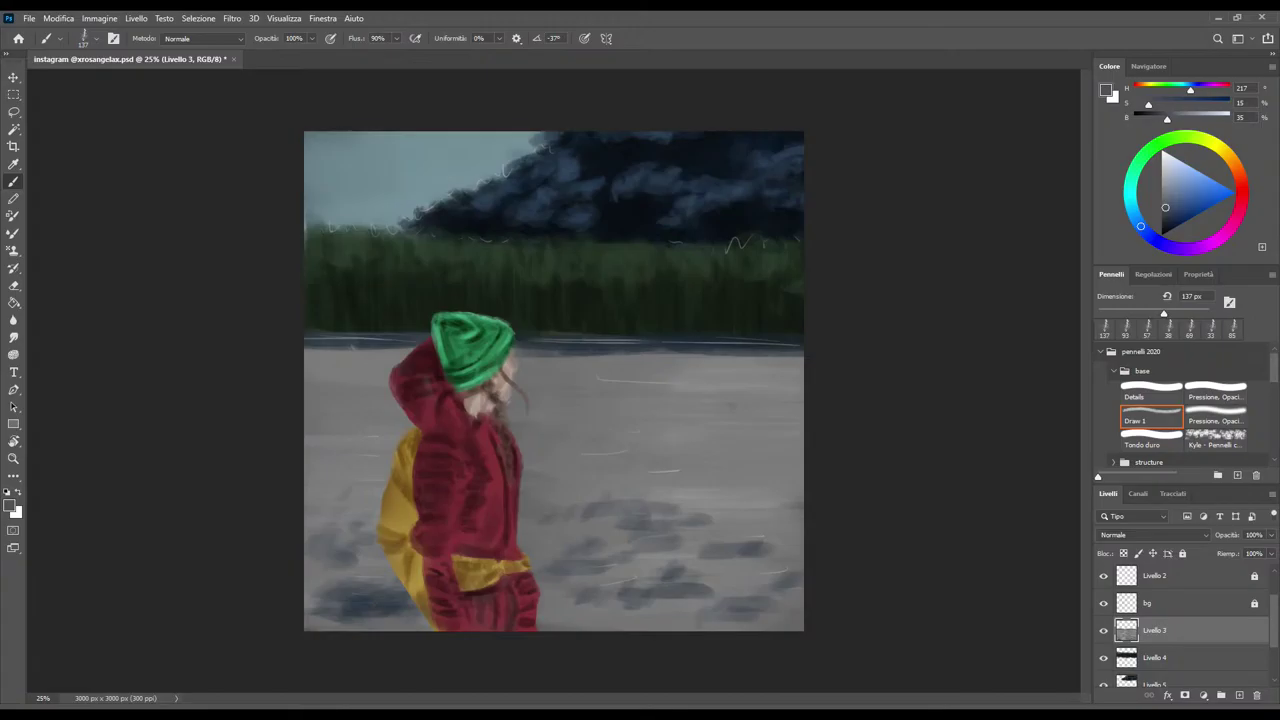
# Hide the bg sketch and add more faint darker grey strokes to the beach
pyautogui.keyDown('alt'); pyautogui.click(660, 505); pyautogui.keyUp('alt')
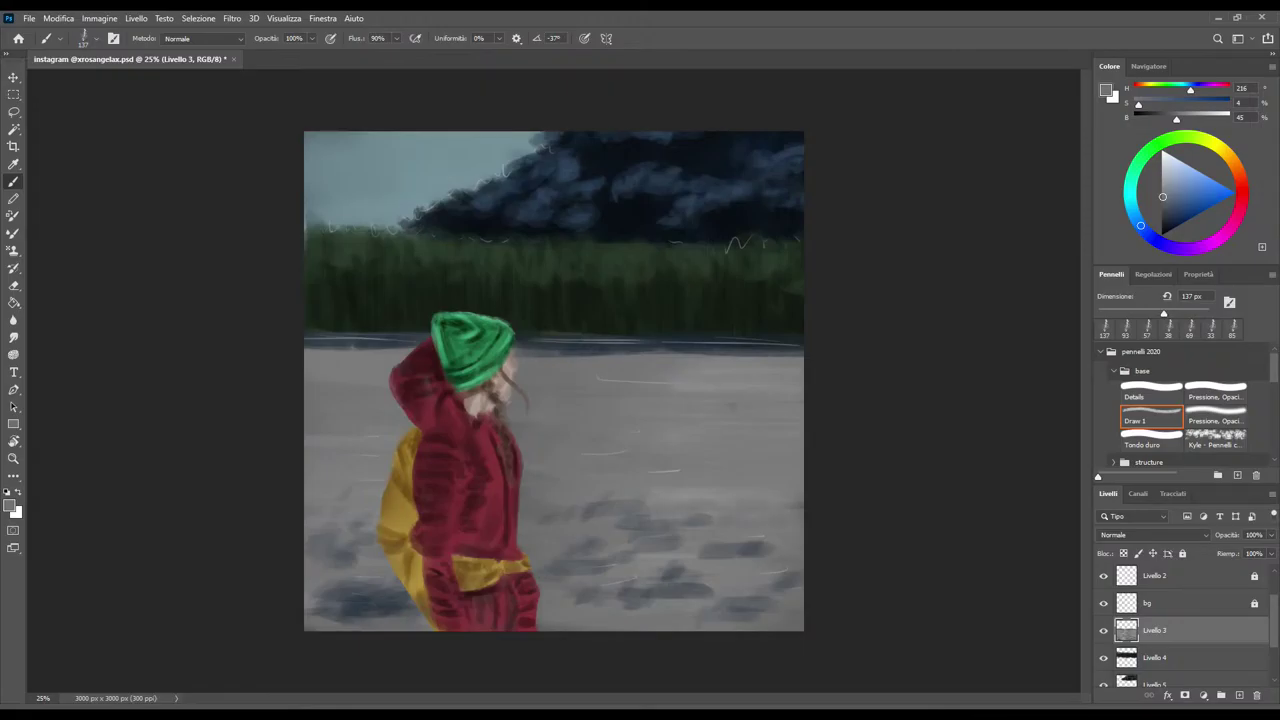
pyautogui.click(1103, 603)
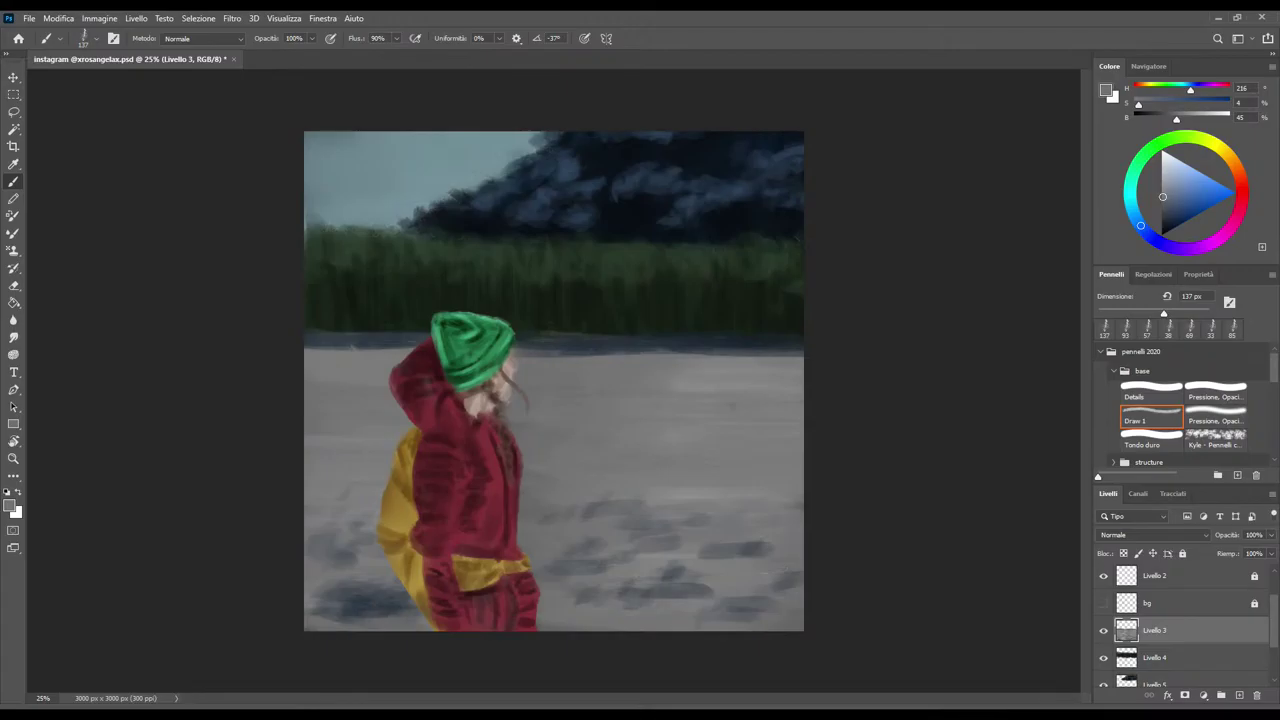
pyautogui.moveTo(342, 622); pyautogui.dragTo(406, 592)
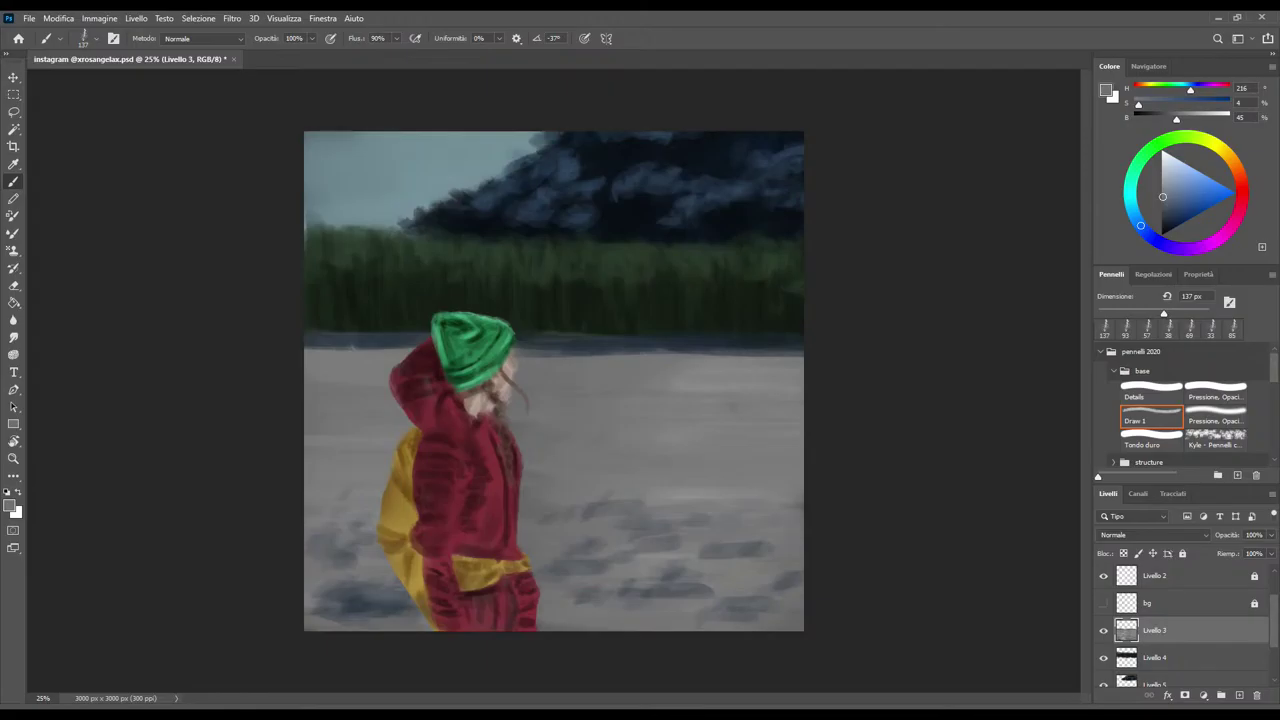
pyautogui.hotkey('ctrl', 'z')
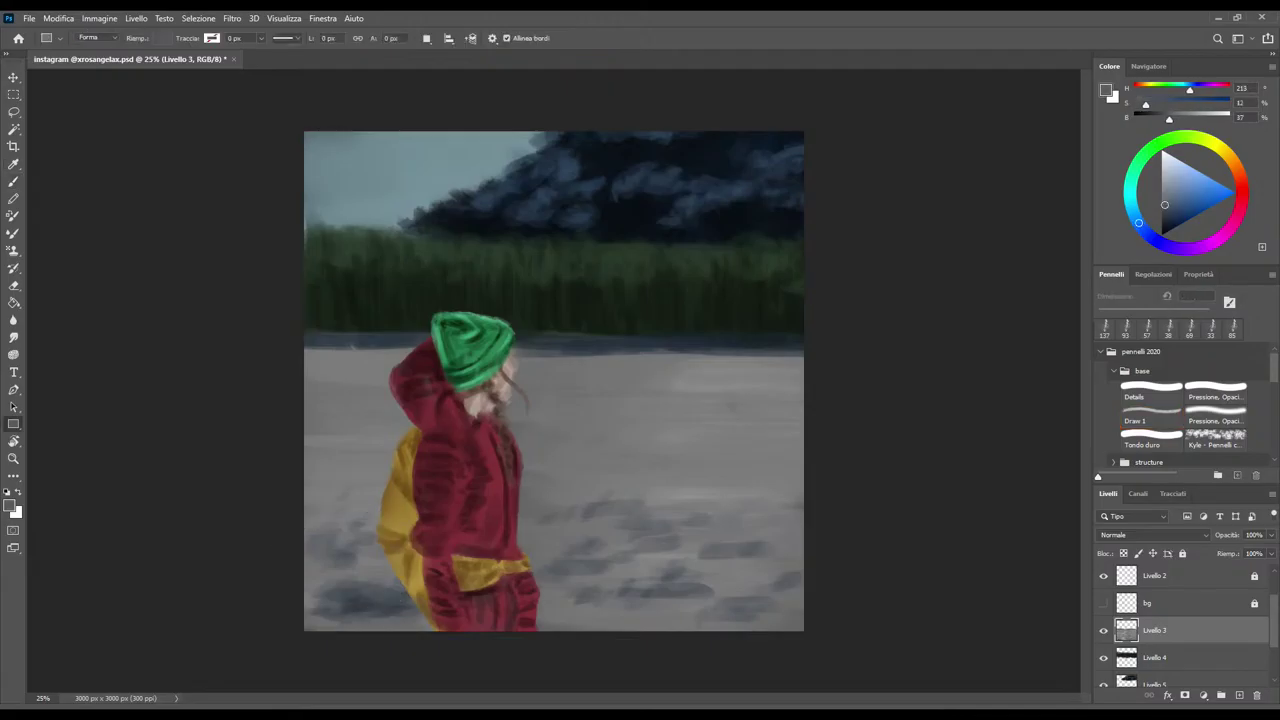
pyautogui.moveTo(312, 508)
pyautogui.mouseDown()
pyautogui.moveTo(354, 502)
pyautogui.moveTo(334, 488)
pyautogui.moveTo(370, 454)
pyautogui.moveTo(384, 482)
pyautogui.mouseUp()
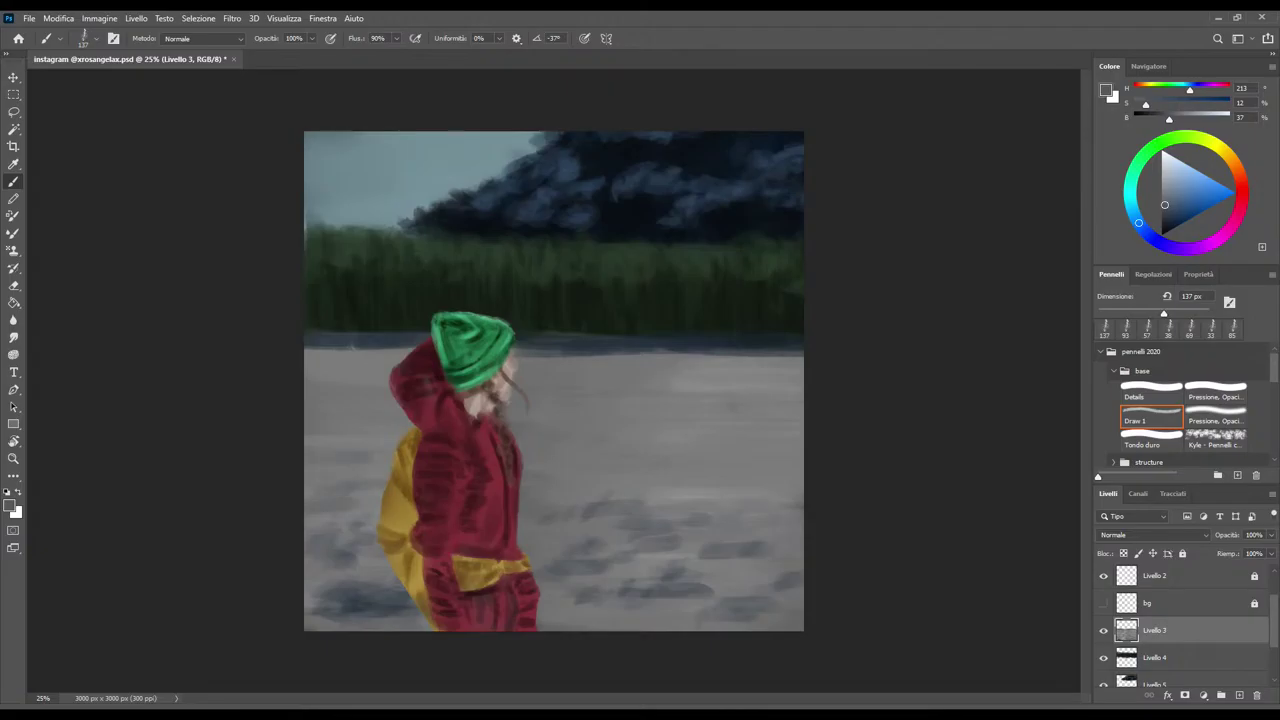
pyautogui.moveTo(558, 474); pyautogui.dragTo(610, 471)
# Blend the horizon with a faint stroke of sampled colour using a 140 px brush
pyautogui.press('[')
pyautogui.press('[')
pyautogui.press('[')
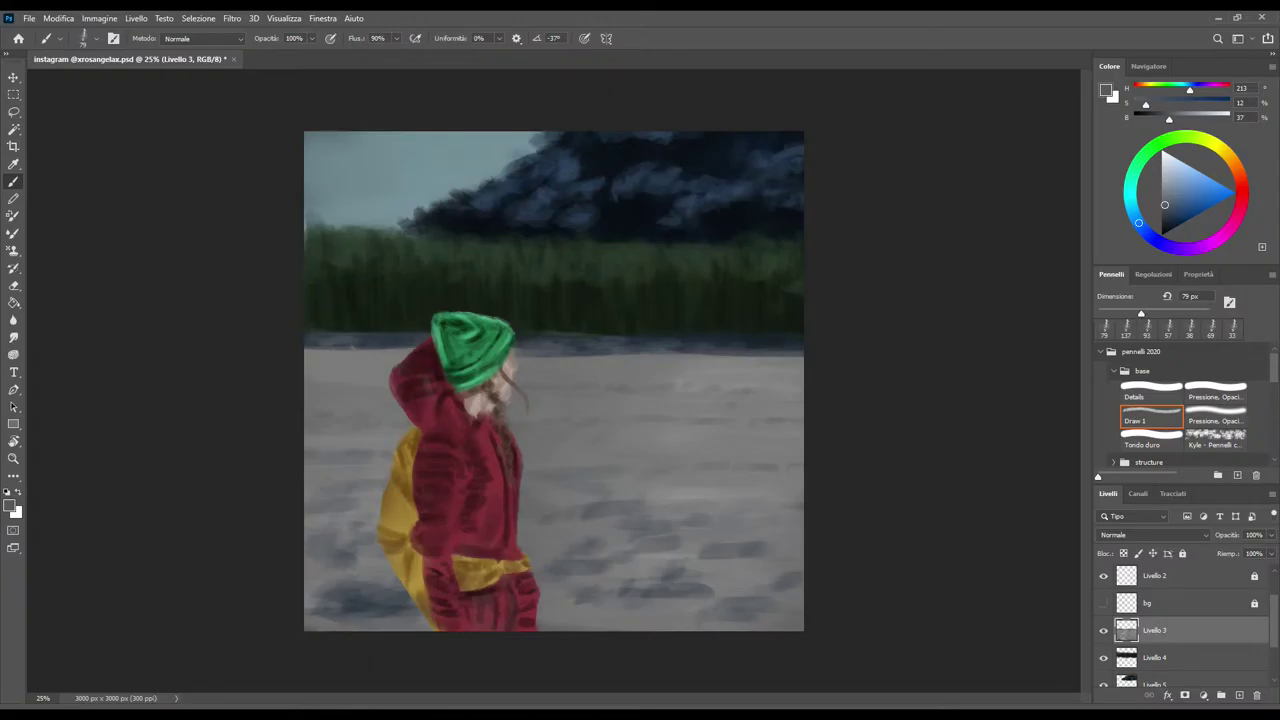
pyautogui.press(']')
pyautogui.press(']')
pyautogui.press('i')
pyautogui.press('b')
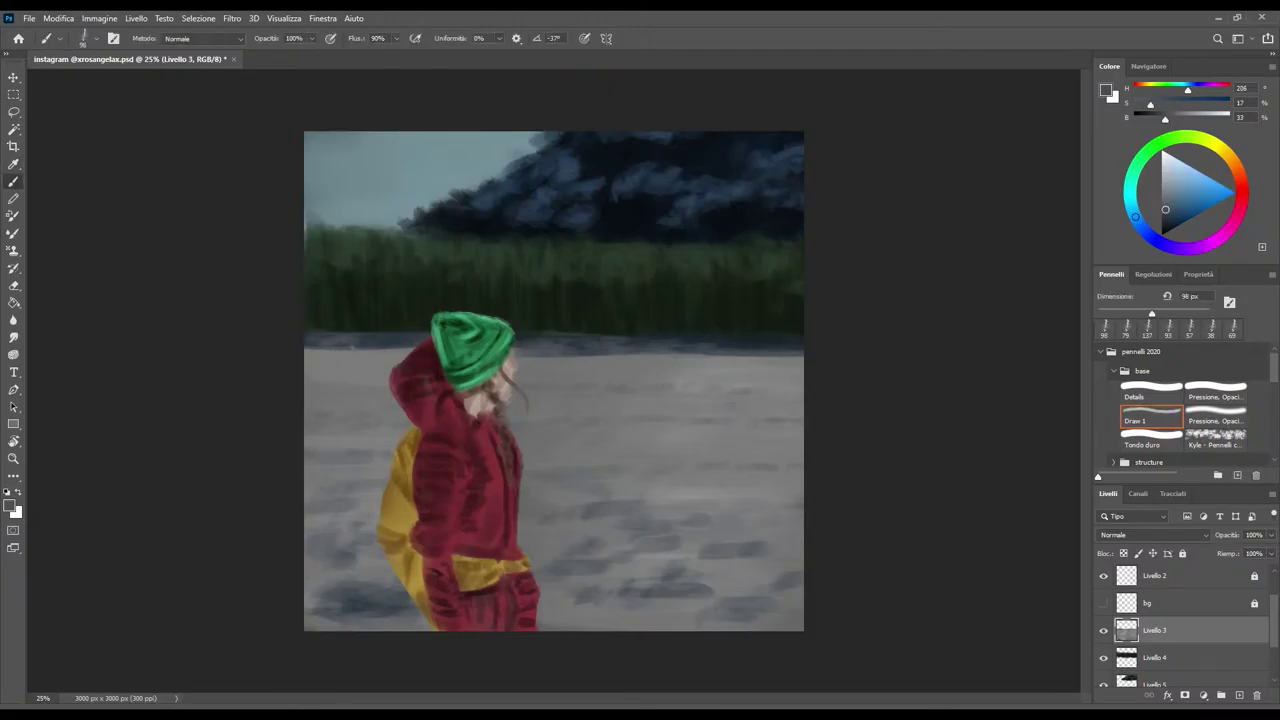
pyautogui.press(']')
pyautogui.press(']')
pyautogui.press(']')
pyautogui.moveTo(706, 343); pyautogui.dragTo(798, 343)
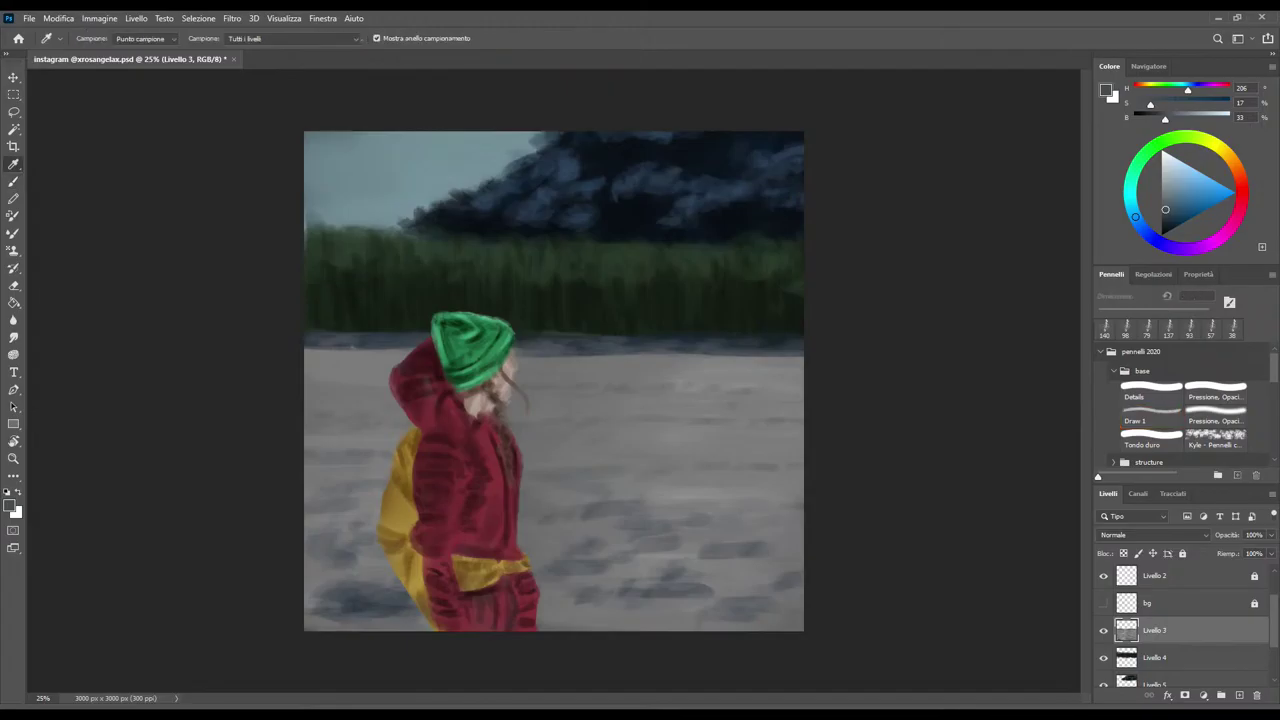
# Sample the beach grey, set a 70 px brush at roughly 45% opacity, then sample dark blue
pyautogui.keyDown('alt'); pyautogui.click(720, 360); pyautogui.keyUp('alt')
pyautogui.press('[')
pyautogui.press('[')
pyautogui.press('[')
pyautogui.press('[')
pyautogui.press('[')
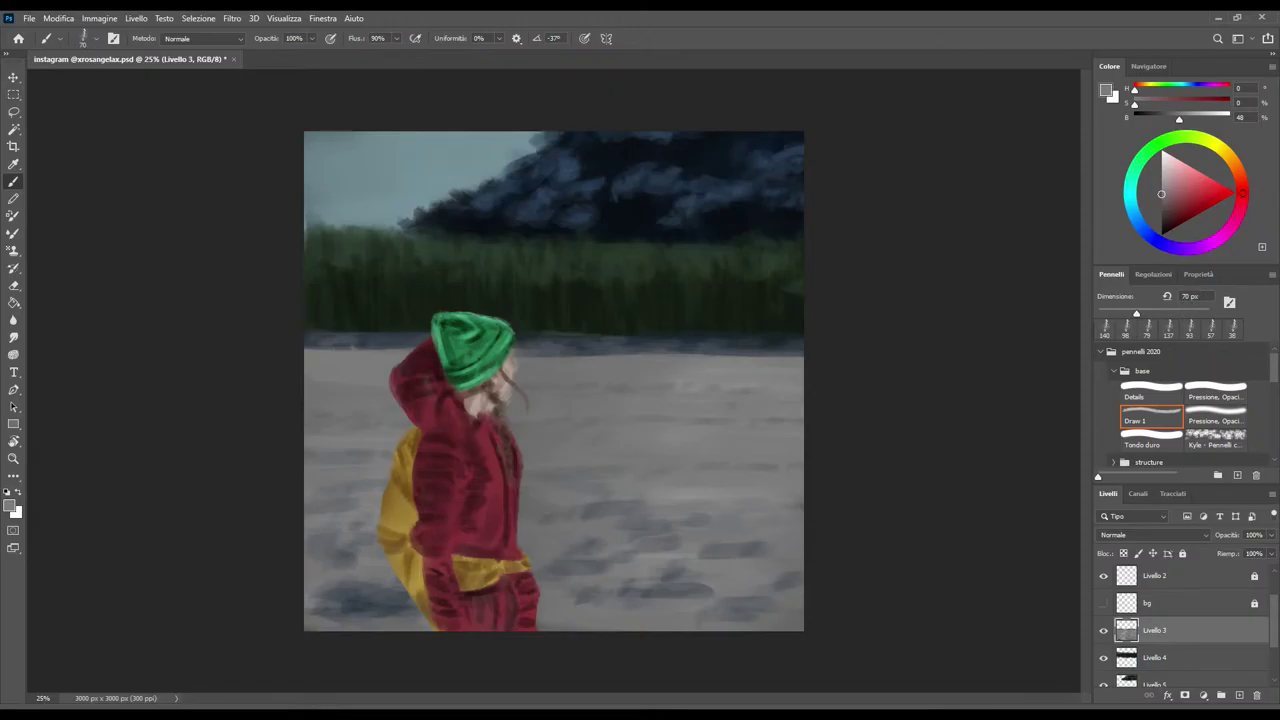
pyautogui.press('4')
pyautogui.press('5')
pyautogui.press('i')
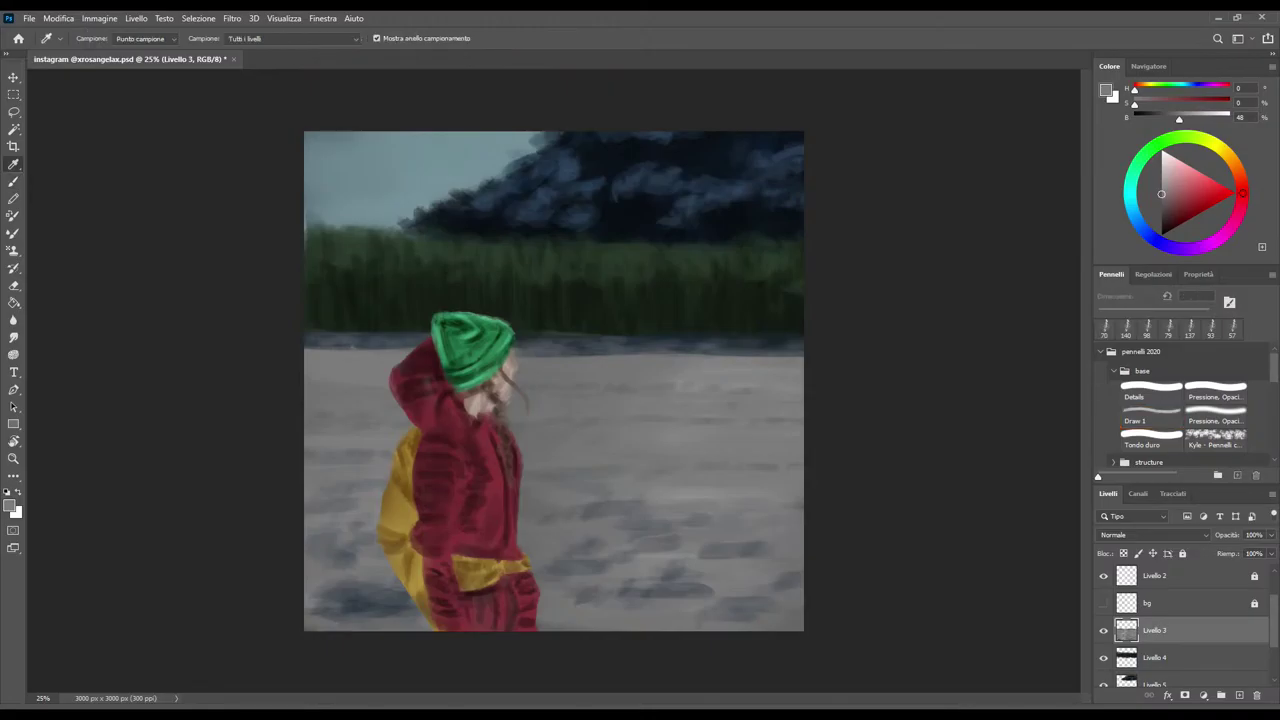
pyautogui.click(600, 195)
pyautogui.press('b')
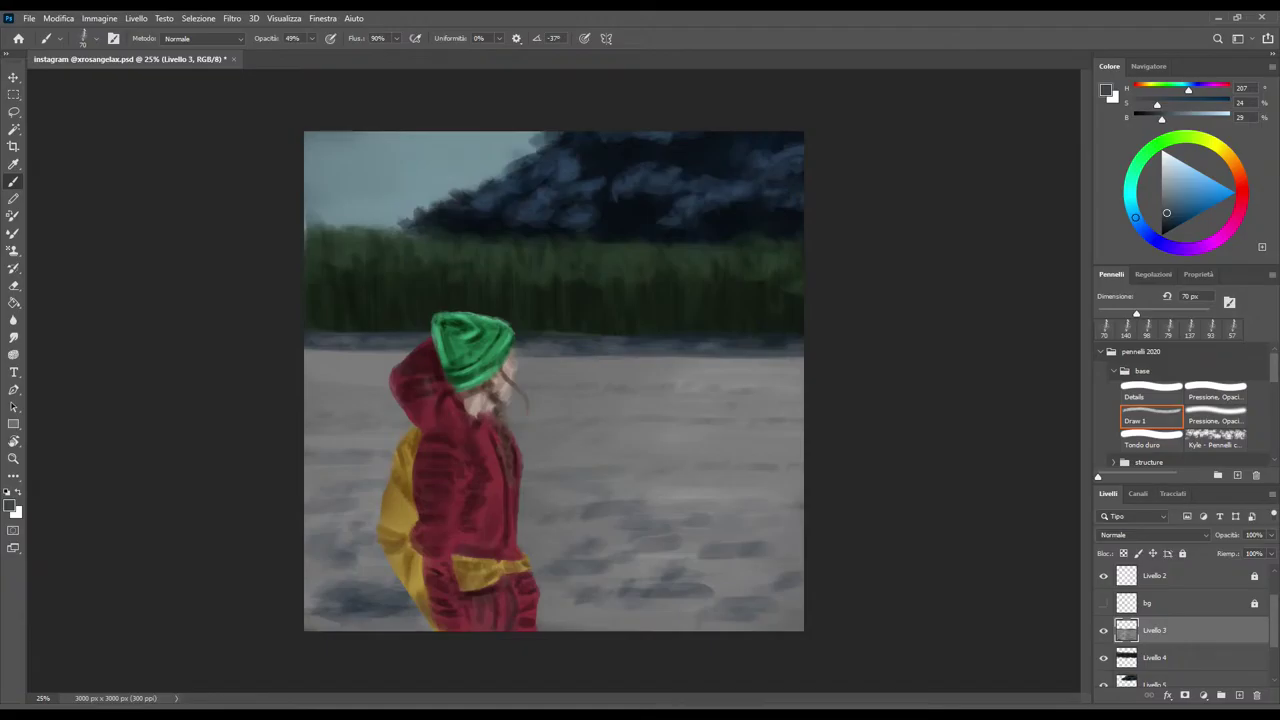
# Select and expand Gruppo 1, scrolling through its listed layers
pyautogui.scroll(2, 1180, 630)
pyautogui.click(1160, 599)
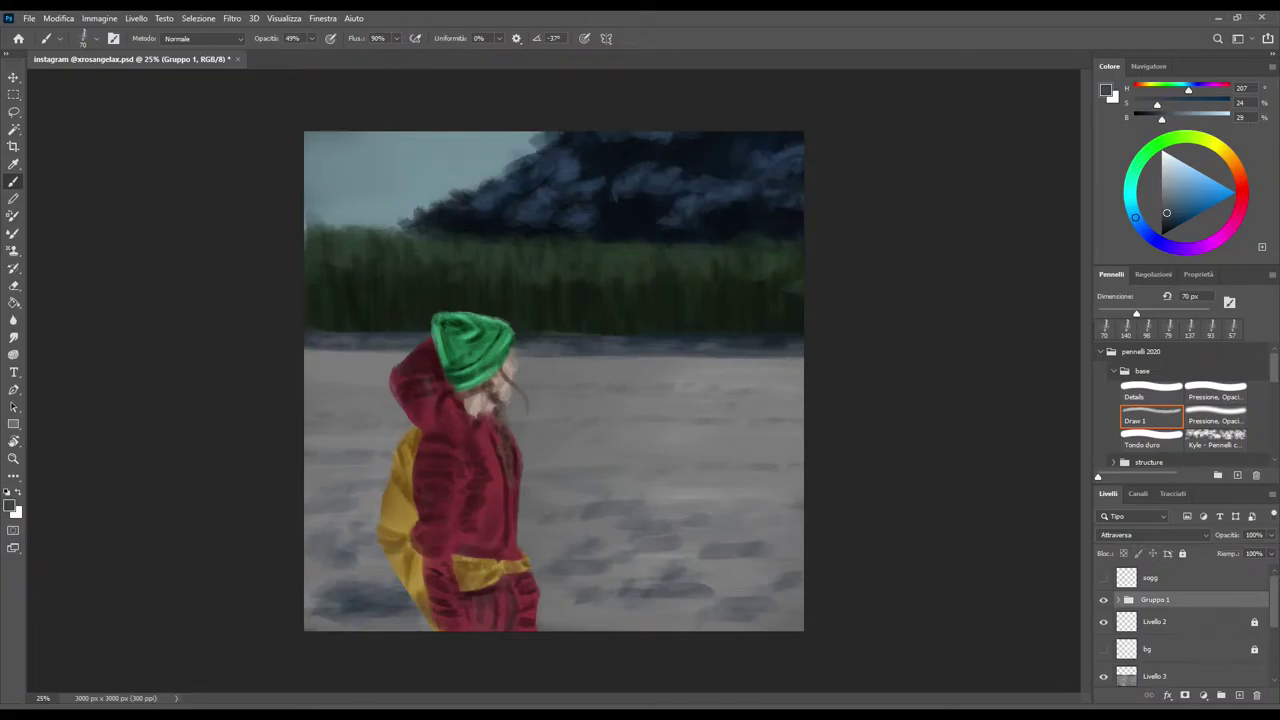
pyautogui.click(1117, 599)
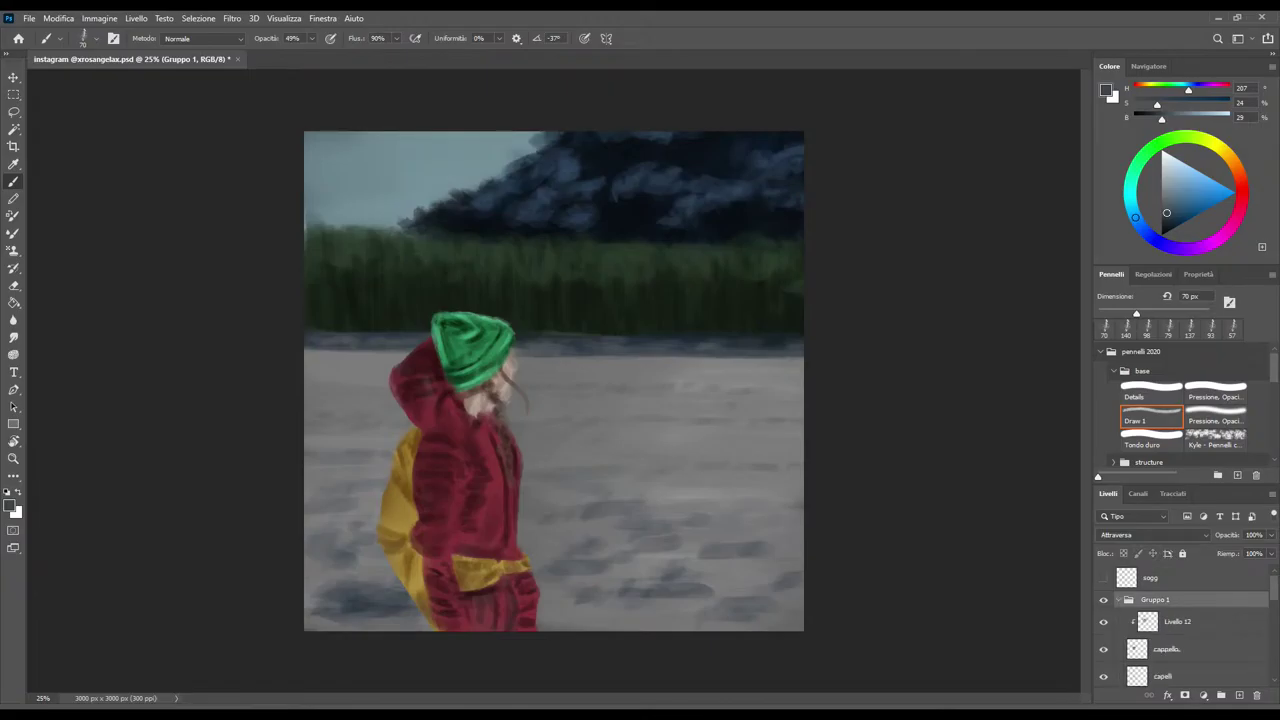
pyautogui.scroll(-3, 1180, 620)
pyautogui.scroll(-3, 1180, 620)
pyautogui.scroll(-3, 1180, 620)
pyautogui.scroll(-3, 1180, 620)
pyautogui.scroll(1, 1180, 620)
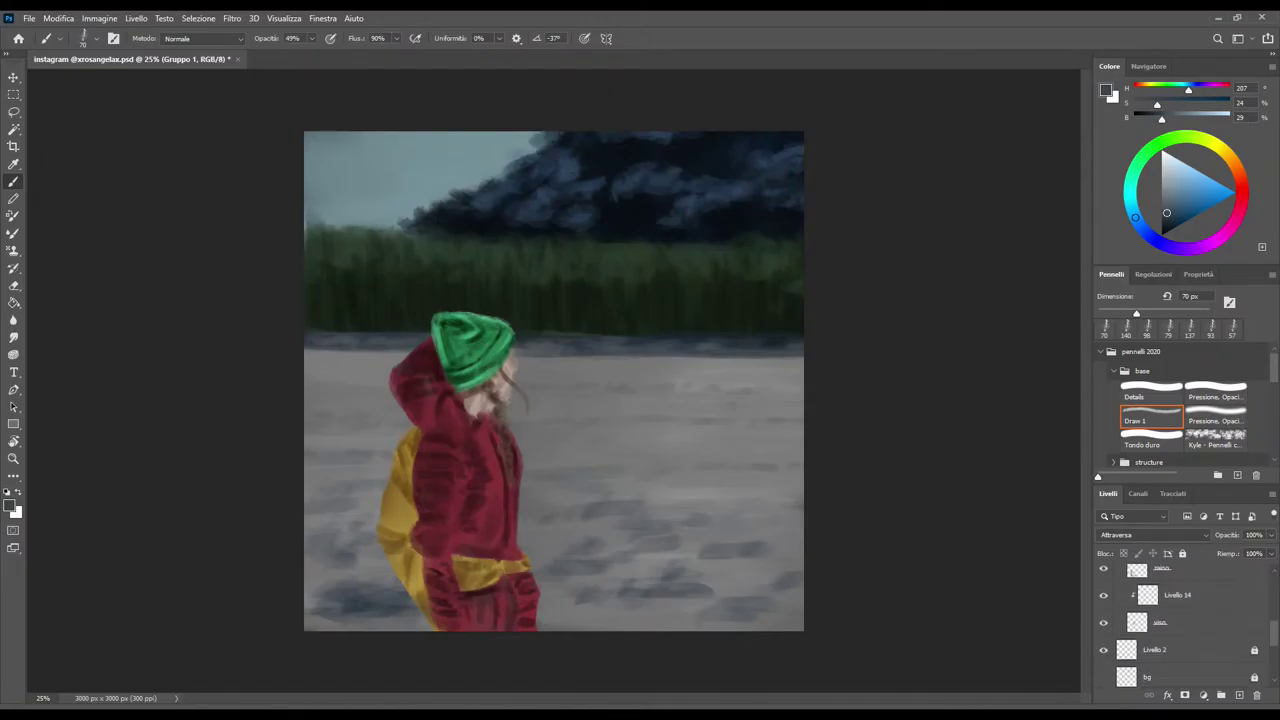
pyautogui.scroll(3, 1180, 620)
pyautogui.scroll(1, 1180, 620)
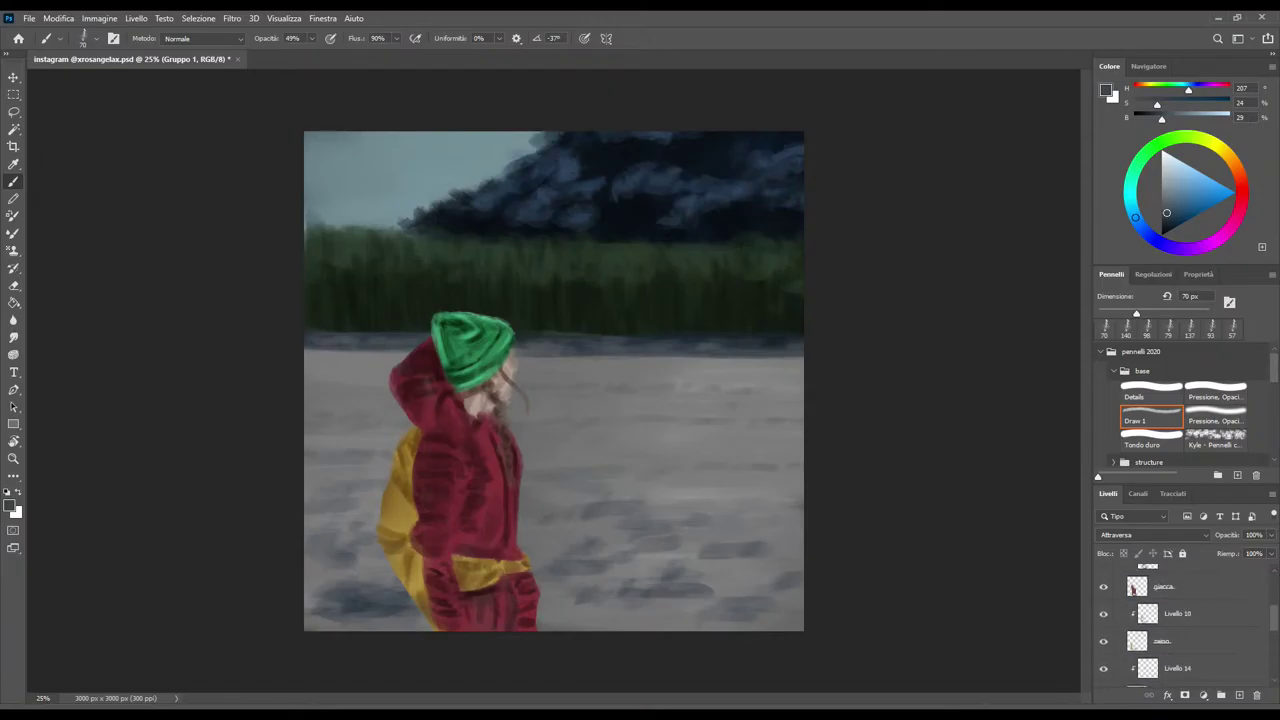
# On Livello 15, paint near-black marks below the red coat's hem
pyautogui.click(1180, 613)
pyautogui.click(1161, 227)
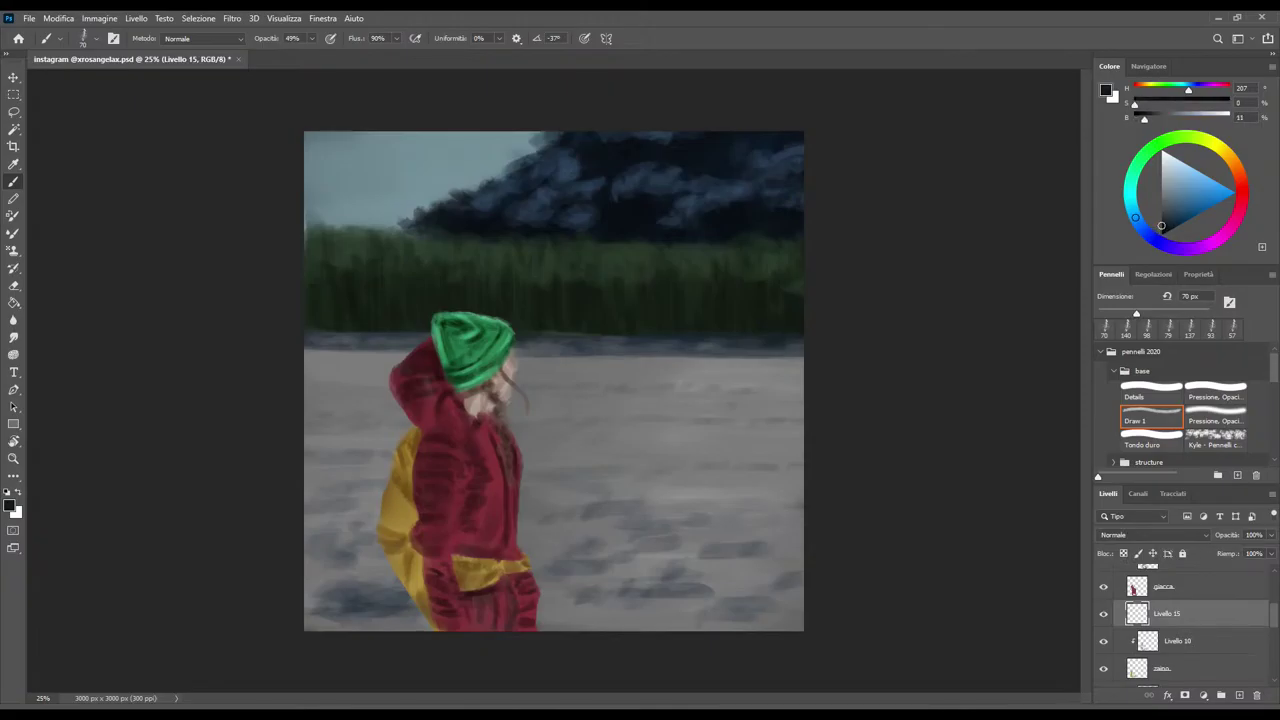
pyautogui.moveTo(538, 612); pyautogui.dragTo(554, 628)
pyautogui.moveTo(1161, 226); pyautogui.dragTo(1161, 234)
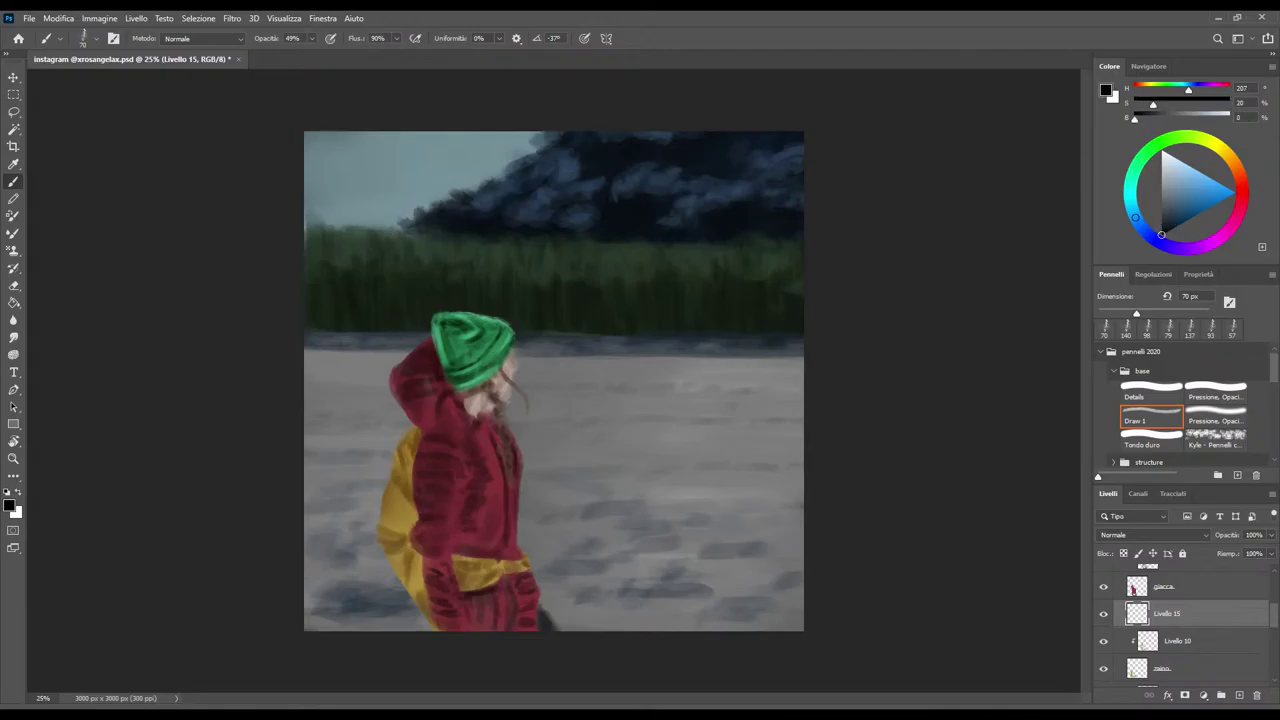
pyautogui.click(553, 626)
# Paint the boot in very dark grey at full brush opacity
pyautogui.press('0')
pyautogui.press('1')
pyautogui.press('0')
pyautogui.keyDown('alt'); pyautogui.click(548, 622); pyautogui.keyUp('alt')
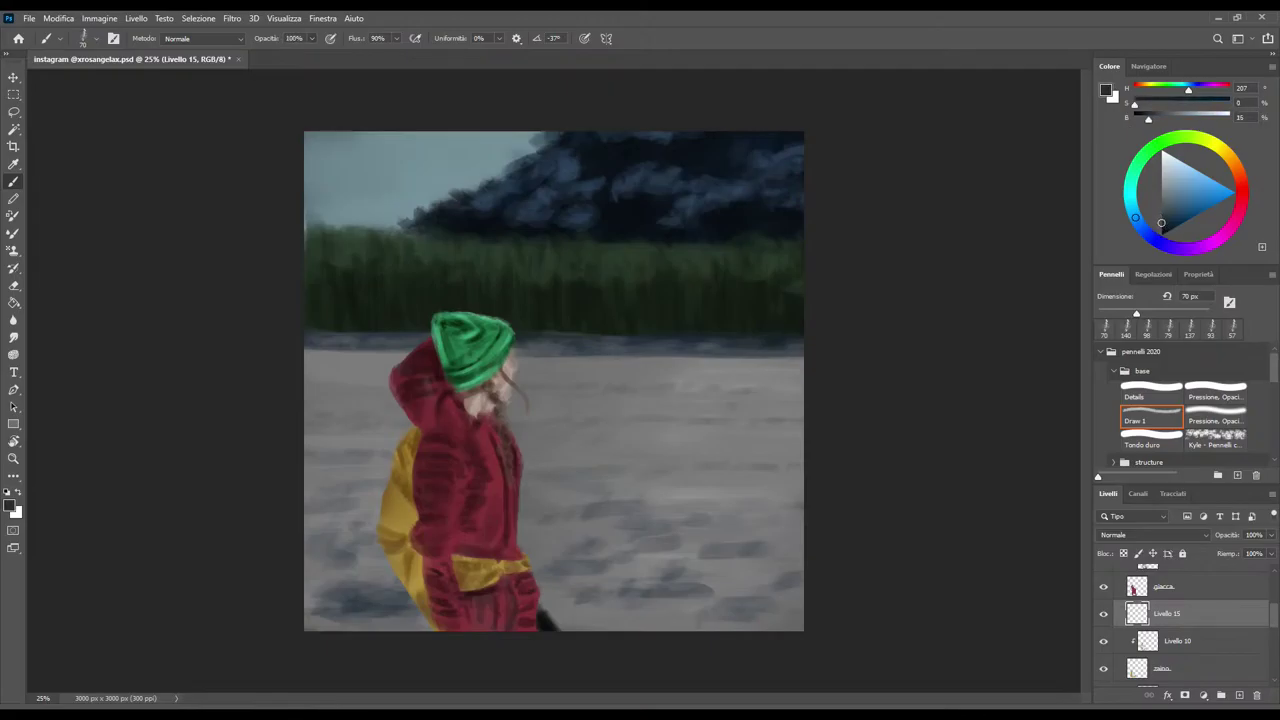
pyautogui.moveTo(540, 628); pyautogui.dragTo(546, 620)
pyautogui.click(544, 620)
pyautogui.keyDown('alt'); pyautogui.click(546, 622); pyautogui.keyUp('alt')
pyautogui.click(543, 624)
# Show and select the sogg sketch layer, then return to Livello 15
pyautogui.scroll(5, 1185, 625)
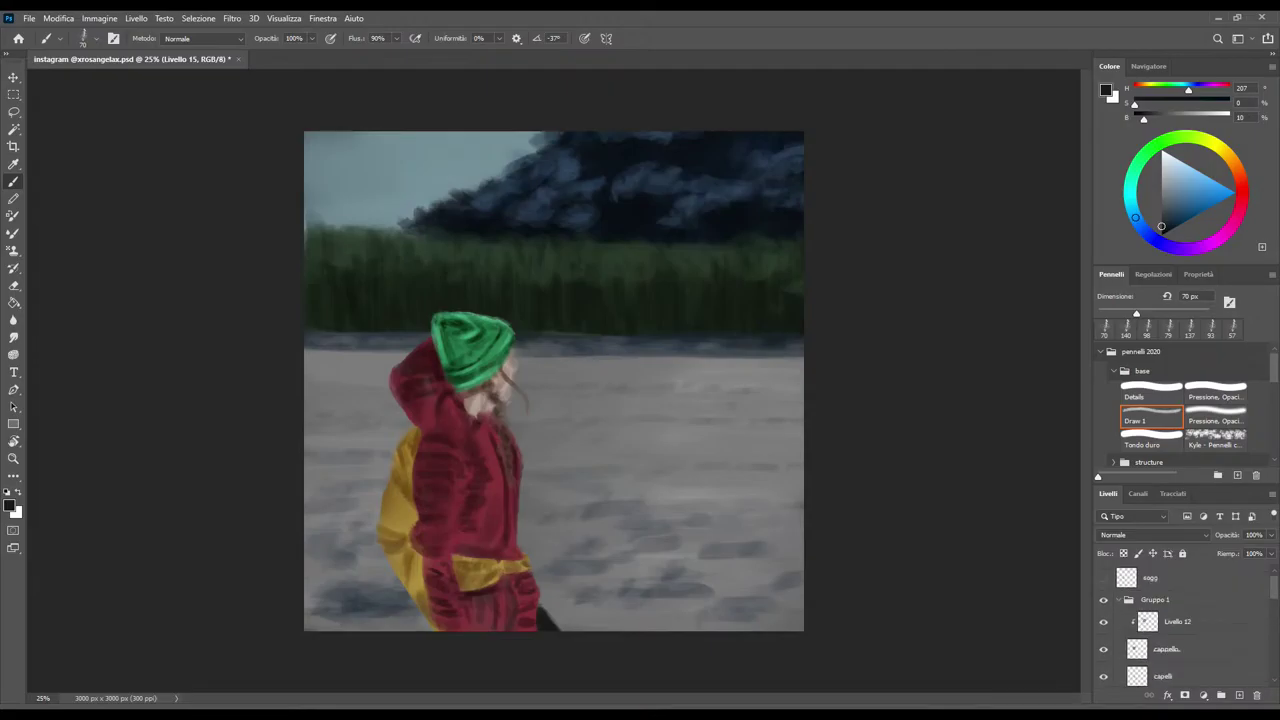
pyautogui.click(1103, 578)
pyautogui.click(1160, 578)
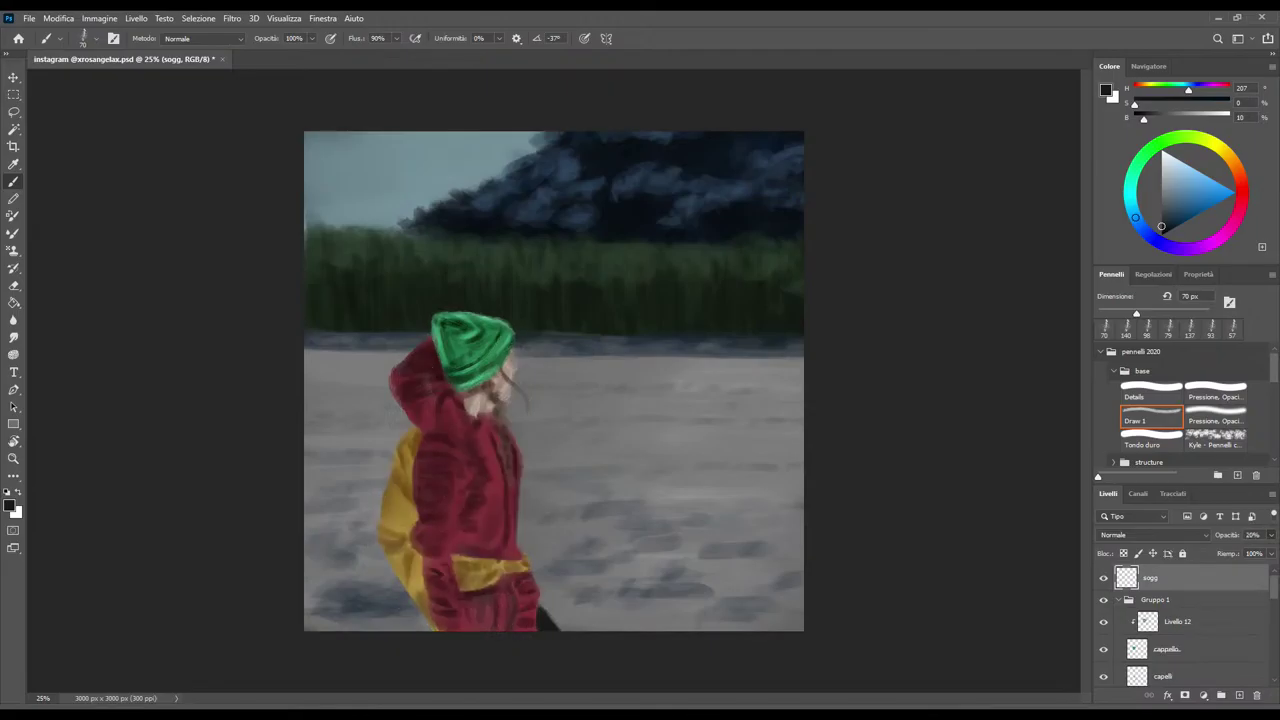
pyautogui.scroll(-5, 1185, 625)
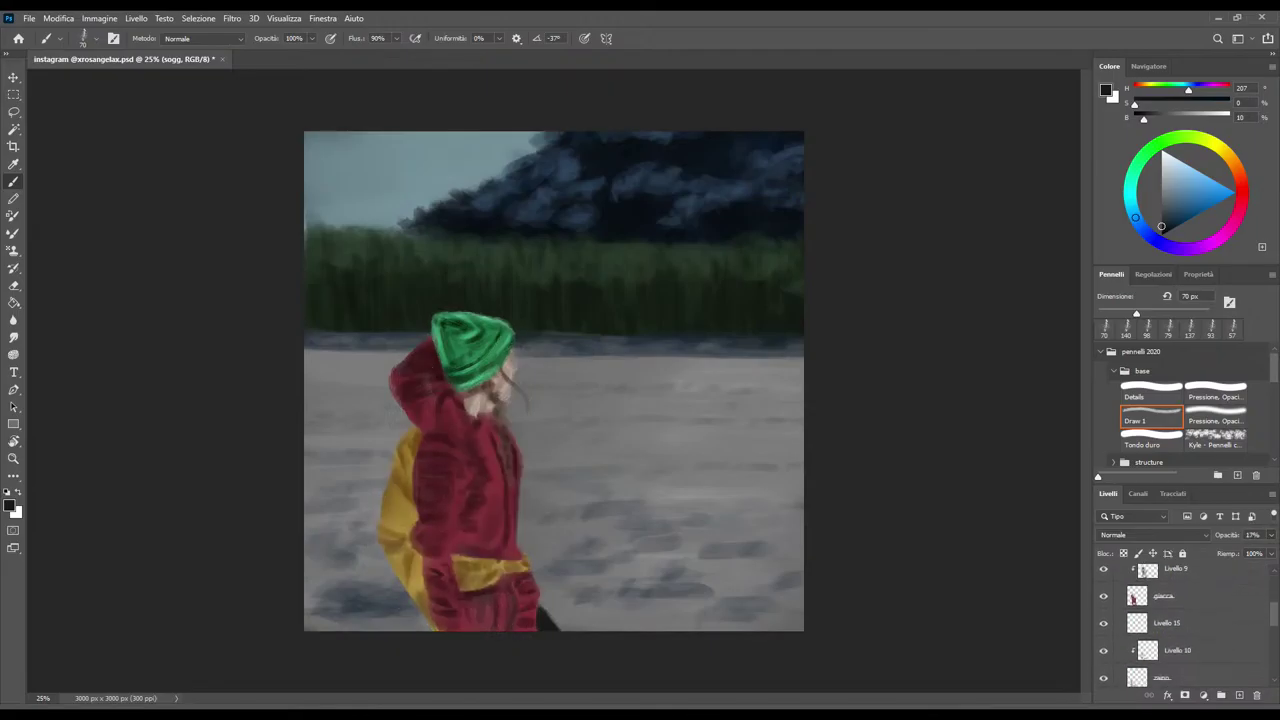
pyautogui.click(1170, 585)
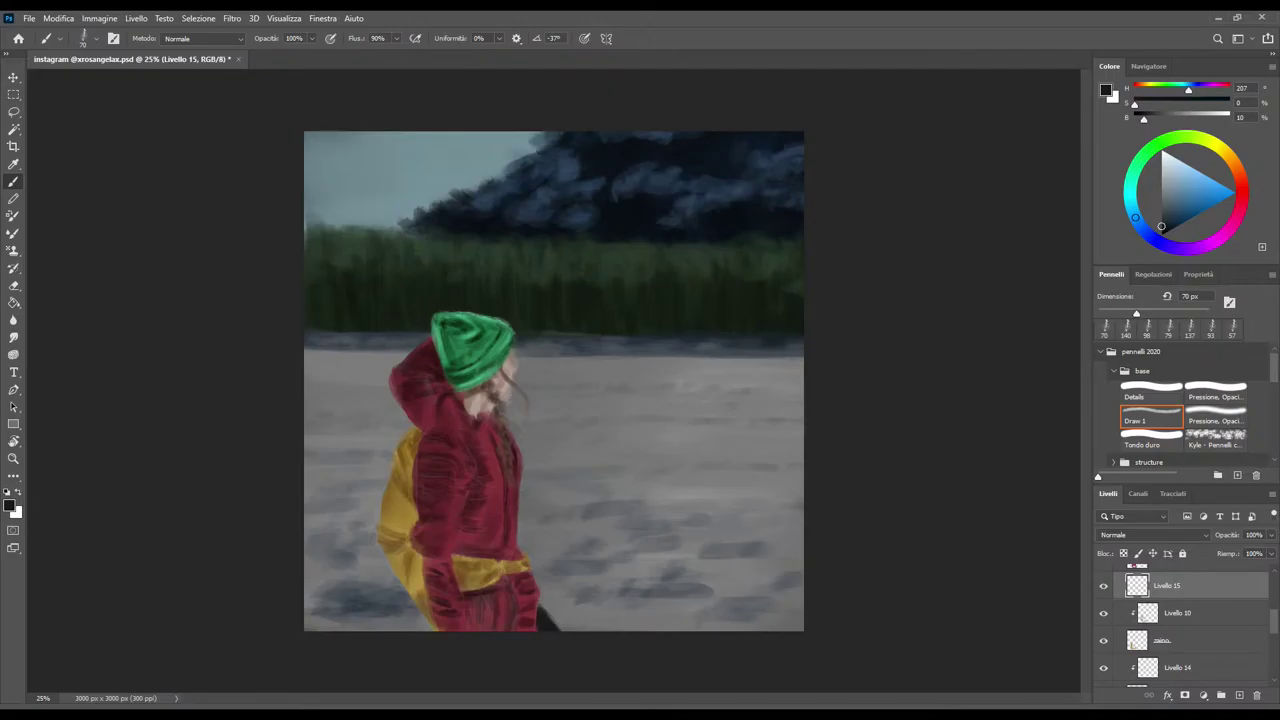
# Paint dark straps across the yellow backpack with a 33 px brush
pyautogui.press('[')
pyautogui.press('[')
pyautogui.press('[')
pyautogui.moveTo(404, 606); pyautogui.dragTo(415, 589)
pyautogui.moveTo(410, 542); pyautogui.dragTo(377, 529)
pyautogui.moveTo(376, 530); pyautogui.dragTo(384, 536)
pyautogui.moveTo(386, 533); pyautogui.dragTo(398, 537)
# Resize the brush to 30 px and save the painting
pyautogui.press(']')
pyautogui.press(']')
pyautogui.press('[')
pyautogui.press('[')
pyautogui.hotkey('ctrl', 's')
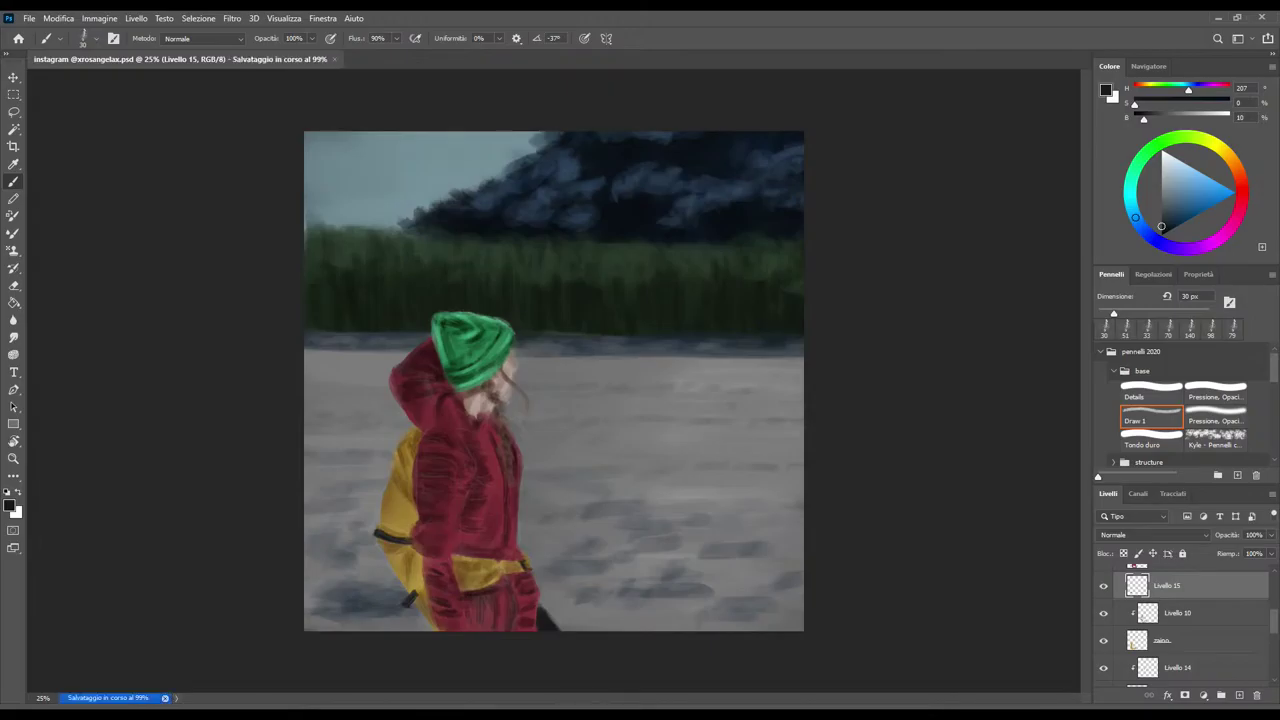
# Rename the Livello 15 layer to 'nero'
pyautogui.scroll(3, 1185, 625)
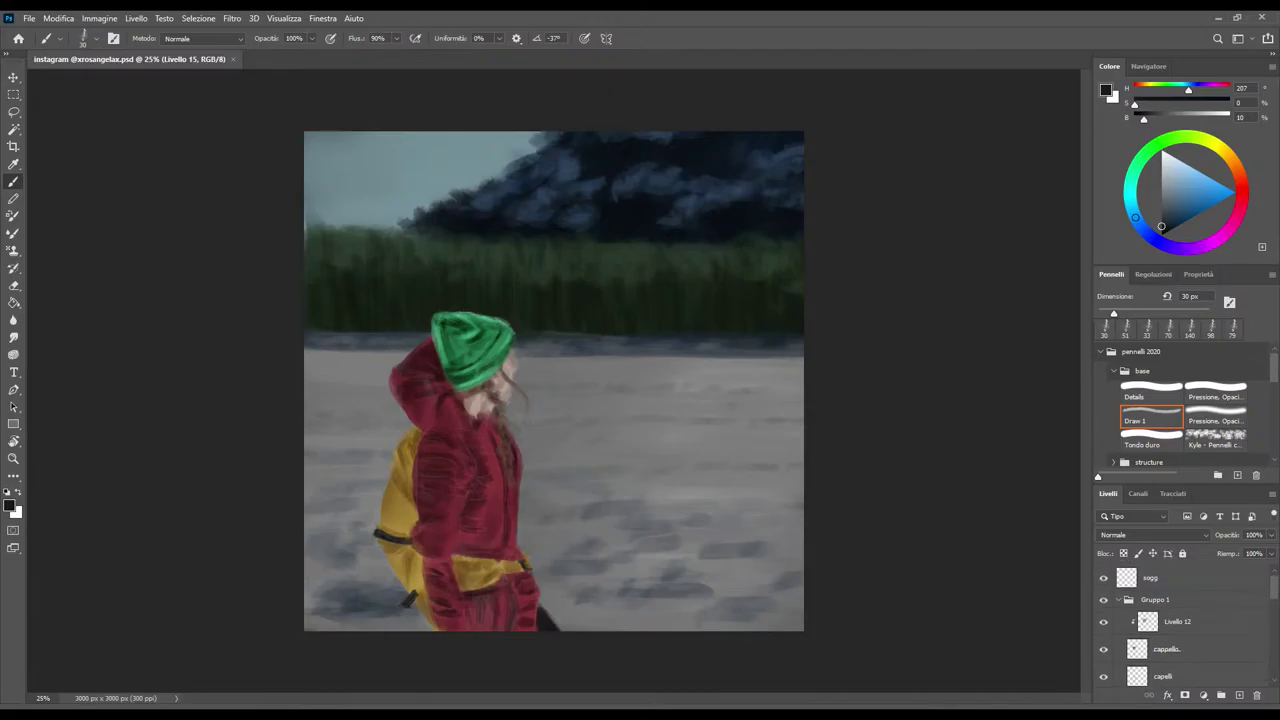
pyautogui.scroll(-3, 1185, 625)
pyautogui.doubleClick(1167, 621)
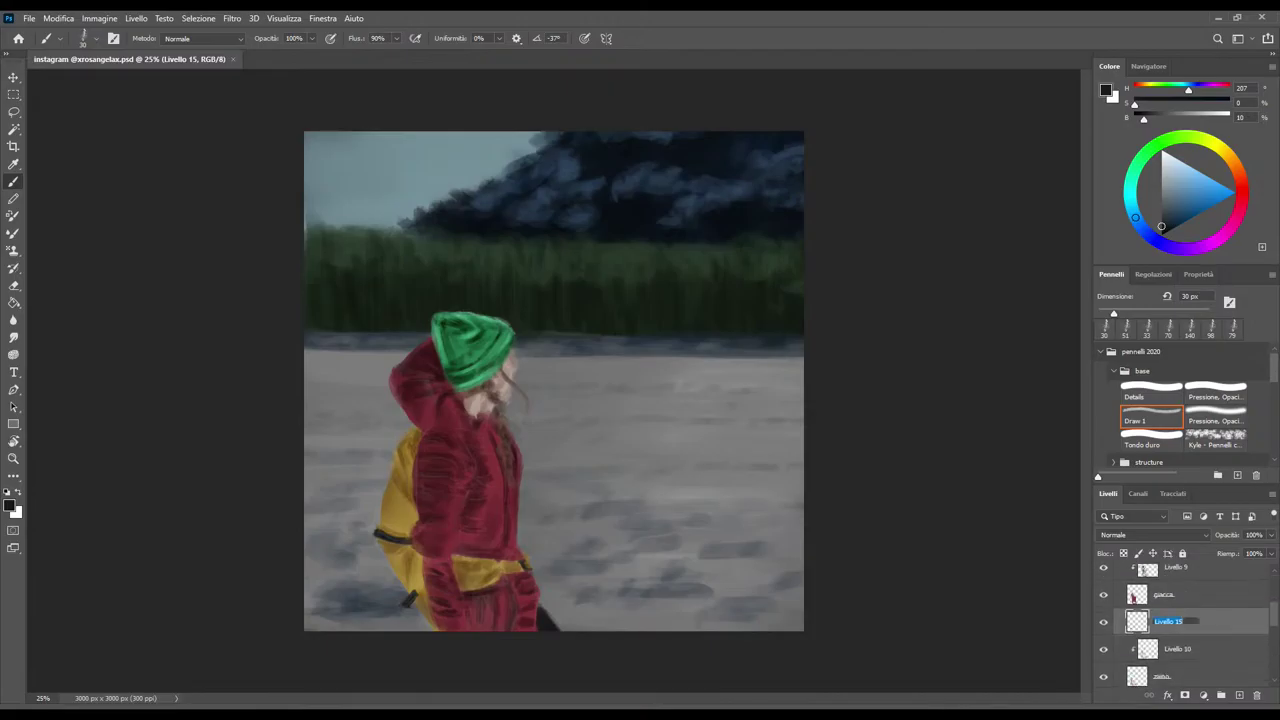
pyautogui.write('nero')
pyautogui.press('Return')
# Collapse Gruppo 1, hide the sogg sketch layer and save the file
pyautogui.scroll(5, 1185, 620)
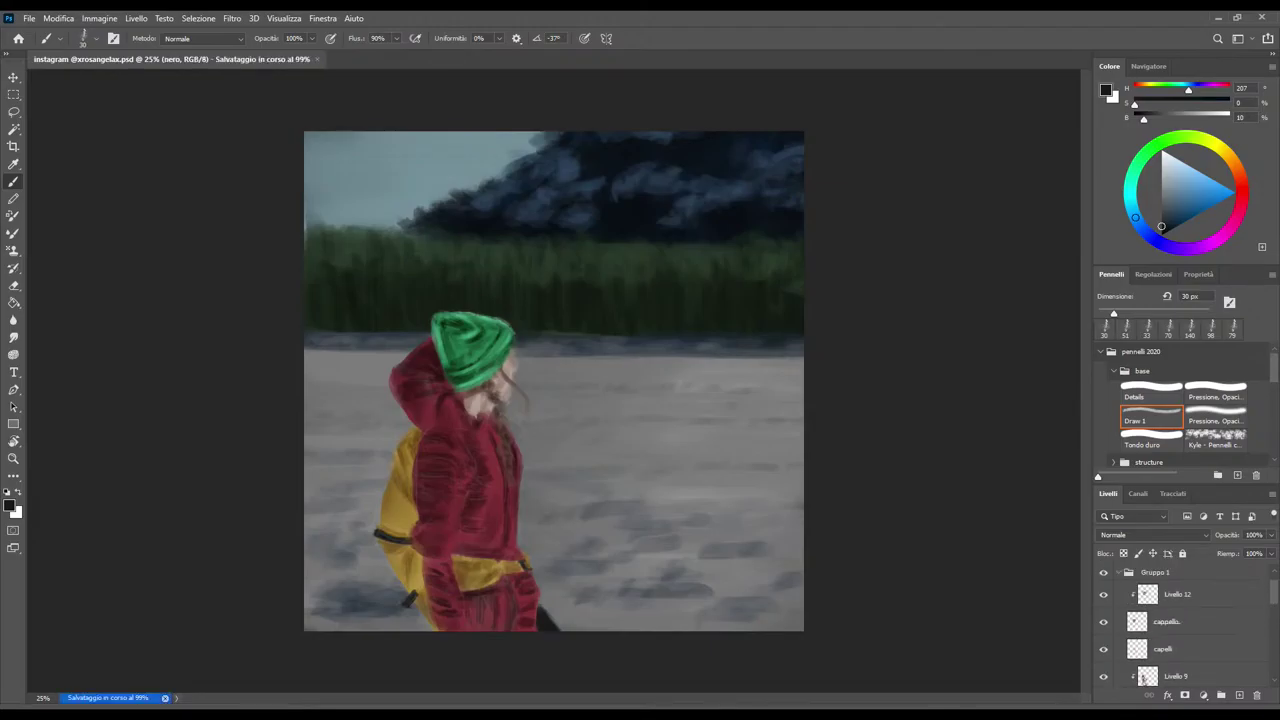
pyautogui.click(1155, 599)
pyautogui.click(1103, 578)
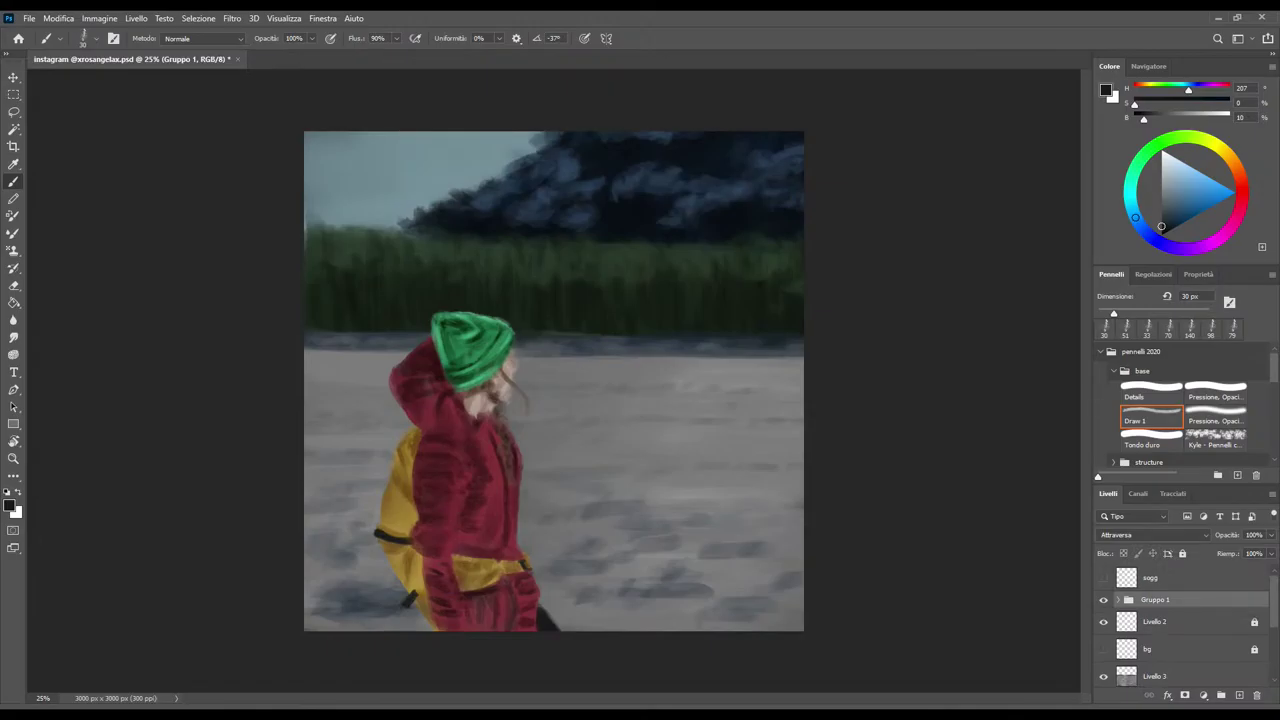
pyautogui.hotkey('ctrl', 's')
# Add a vibrance adjustment above Livello 2 and raise it to about +68
pyautogui.click(1165, 649)
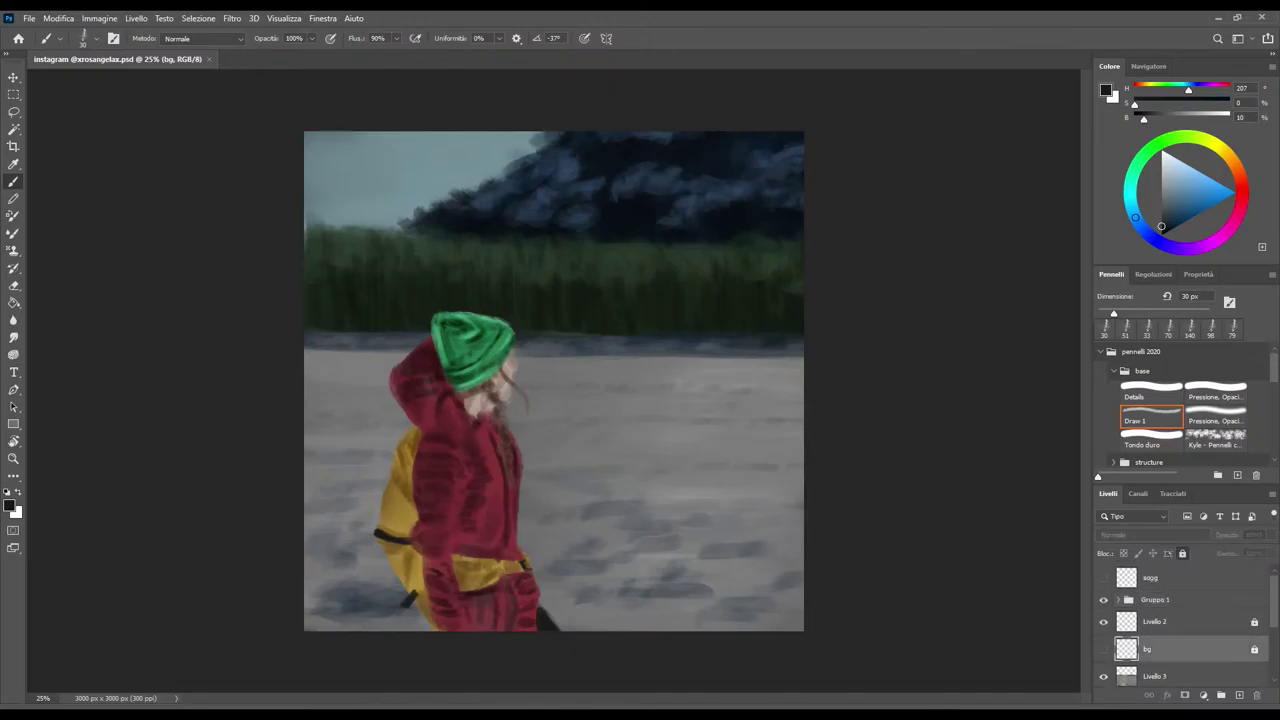
pyautogui.click(1160, 621)
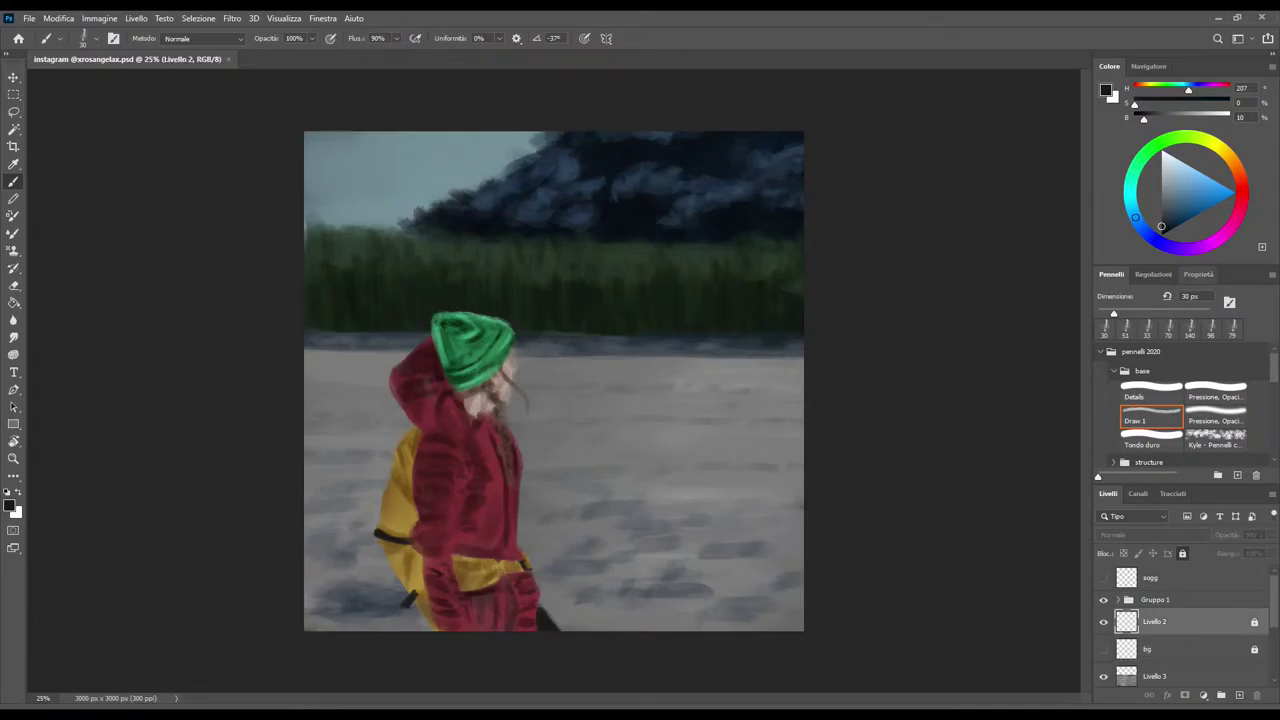
pyautogui.click(1198, 274)
pyautogui.click(1153, 274)
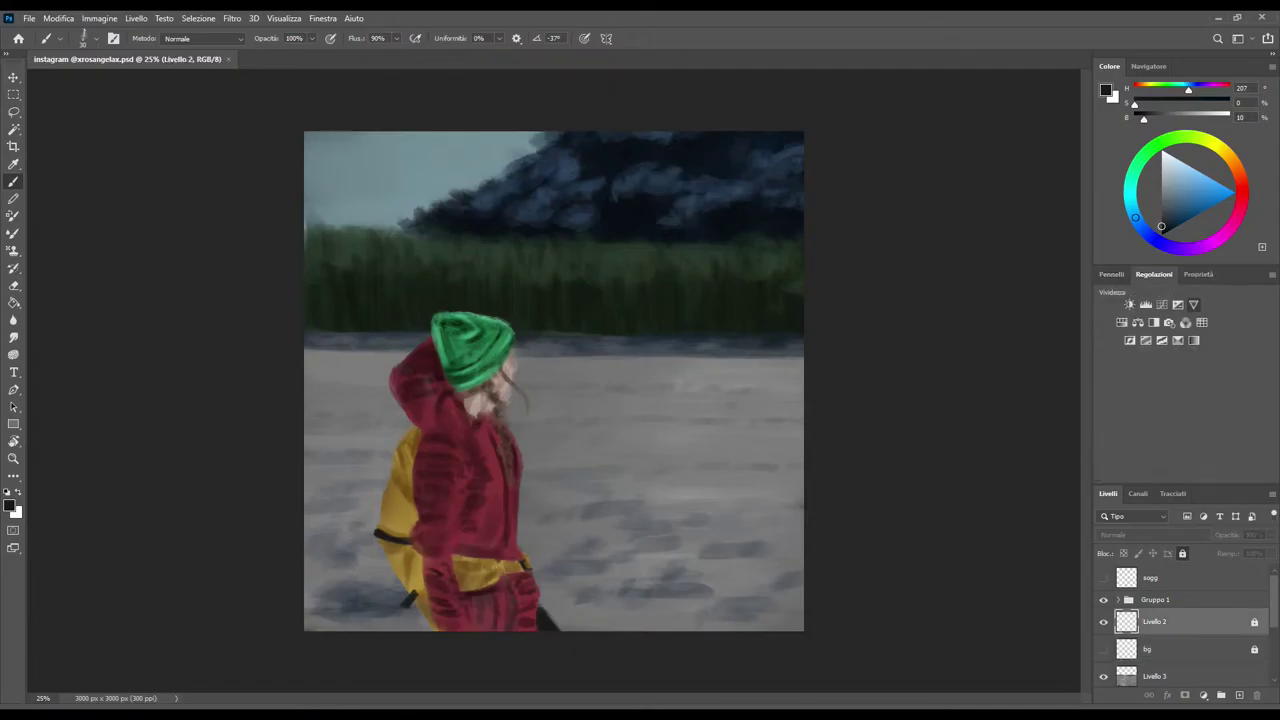
pyautogui.click(1108, 337)
pyautogui.moveTo(1181, 332); pyautogui.dragTo(1224, 332)
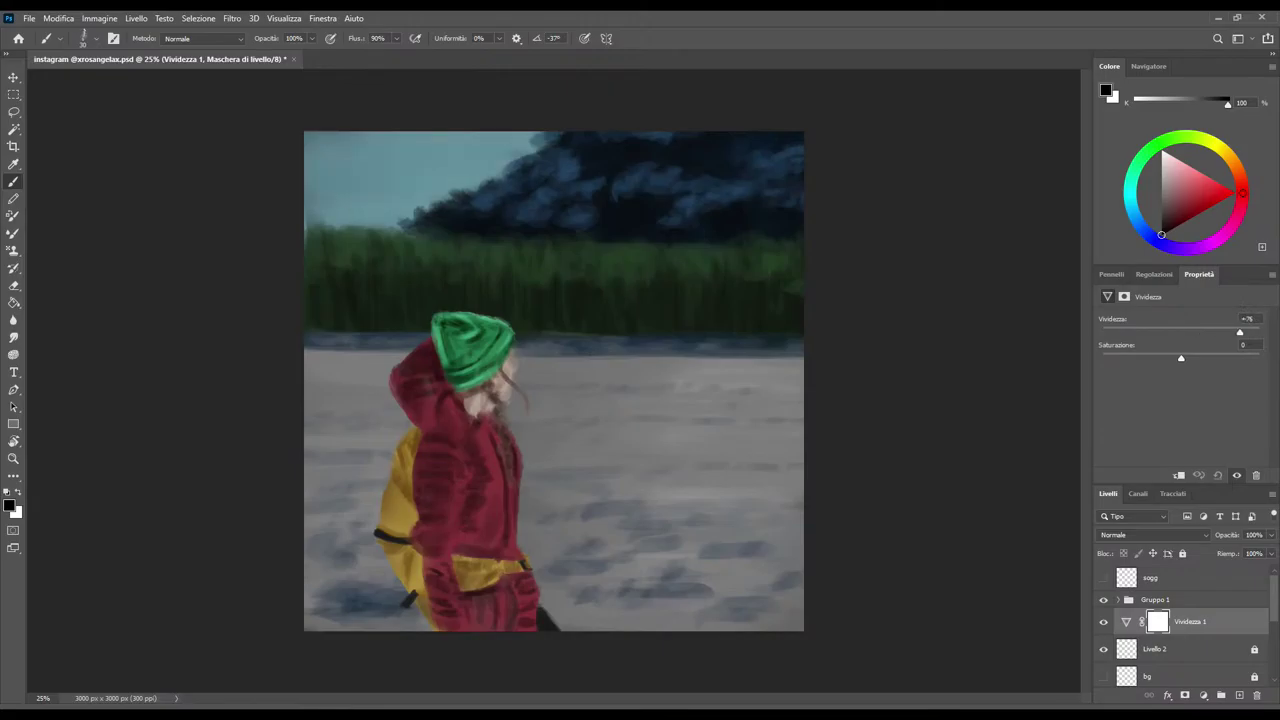
pyautogui.moveTo(1223, 332); pyautogui.dragTo(1234, 332)
# Create Vividezza 2 above Gruppo 1 at +50 vibrance, clipped to the group
pyautogui.click(1160, 599)
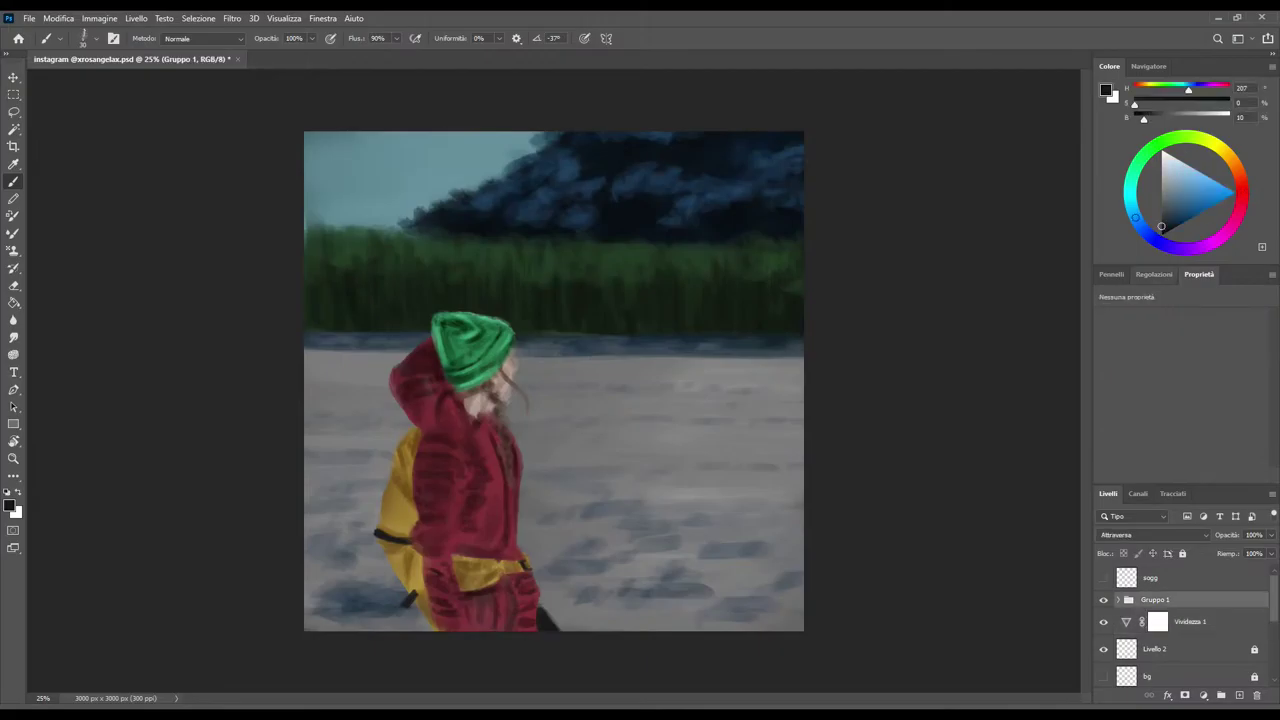
pyautogui.moveTo(1181, 332); pyautogui.dragTo(1228, 332)
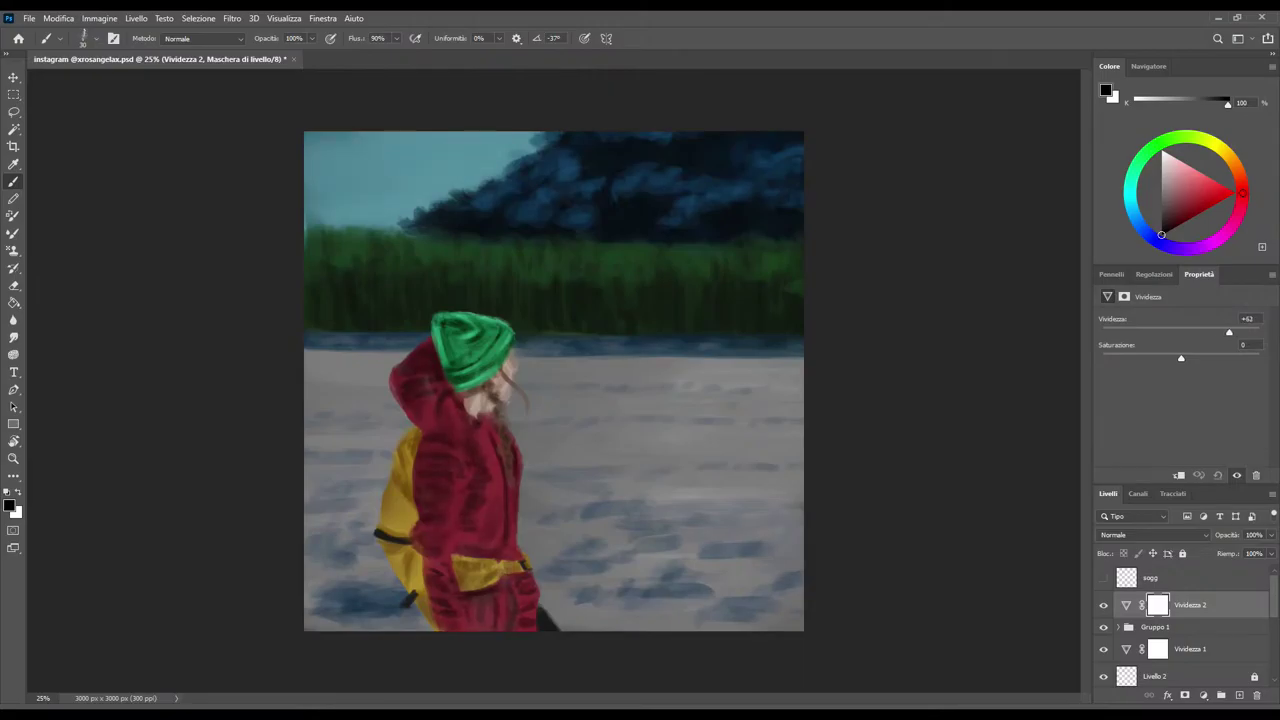
pyautogui.click(1248, 318)
pyautogui.write('50')
pyautogui.press('Return')
pyautogui.hotkey('ctrl', 'alt', 'g')
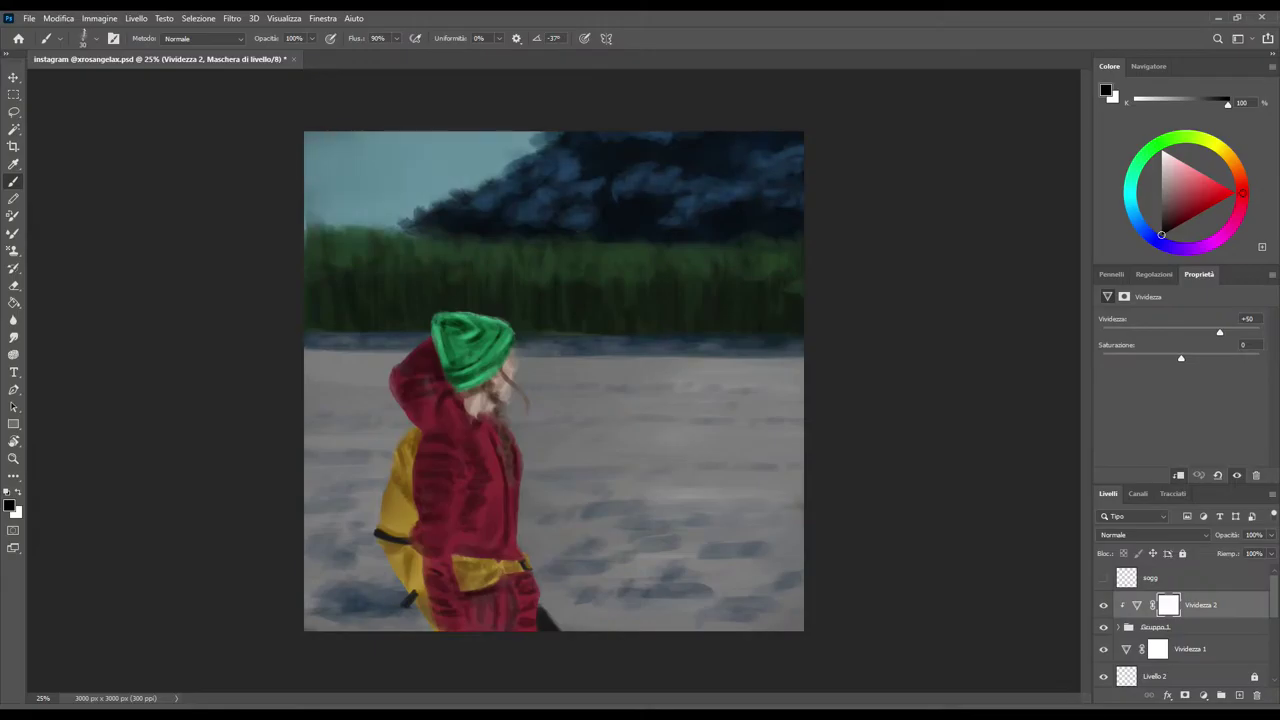
# Select the first vibrance adjustment layer, then the Livello 4 layer
pyautogui.click(1190, 649)
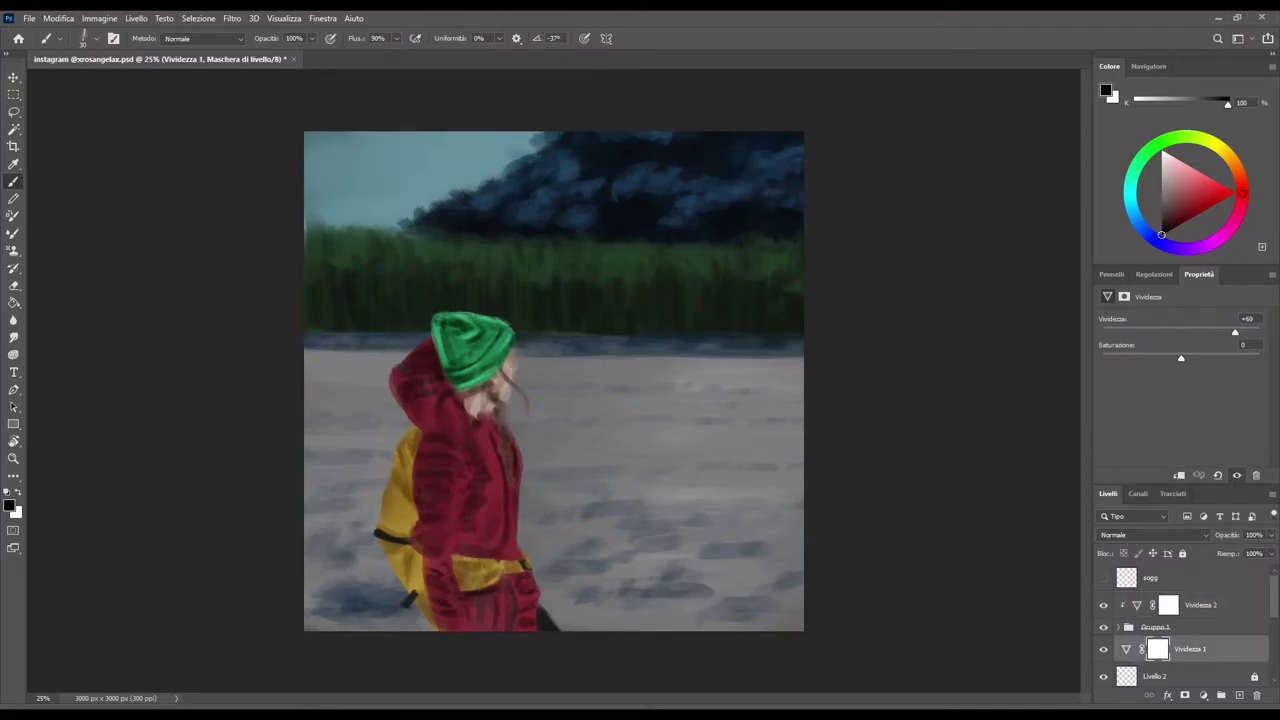
pyautogui.scroll(-3, 1180, 620)
pyautogui.click(1180, 645)
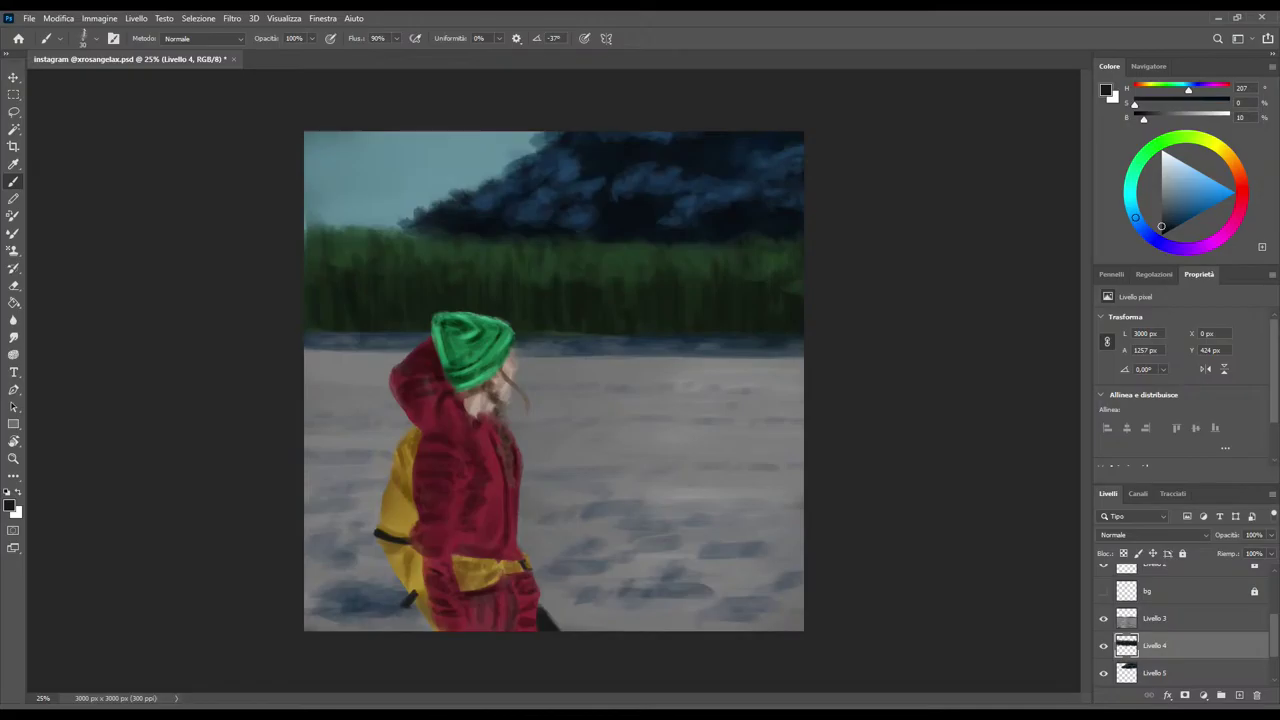
# Sample and slightly darken the grass green, then settle on the Draw 1 brush at 200 px
pyautogui.keyDown('alt'); pyautogui.click(603, 300); pyautogui.keyUp('alt')
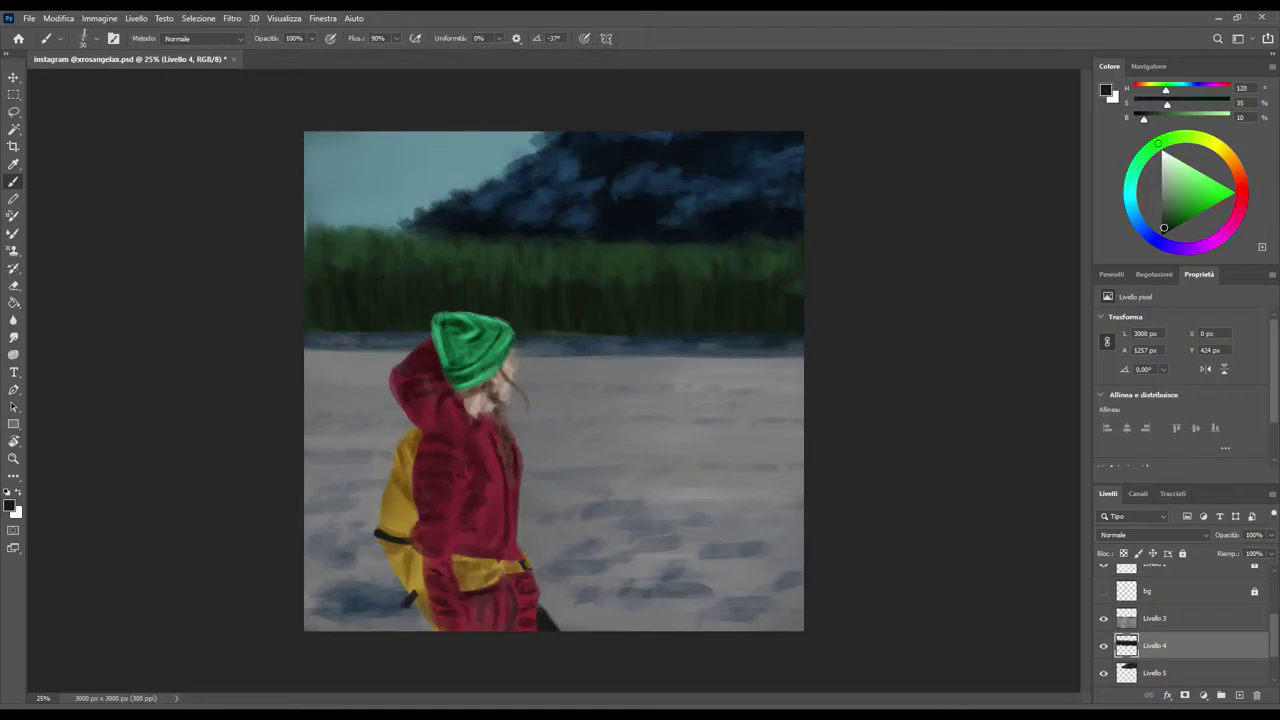
pyautogui.moveTo(1163, 227); pyautogui.dragTo(1163, 231)
pyautogui.click(1111, 274)
pyautogui.click(1151, 414)
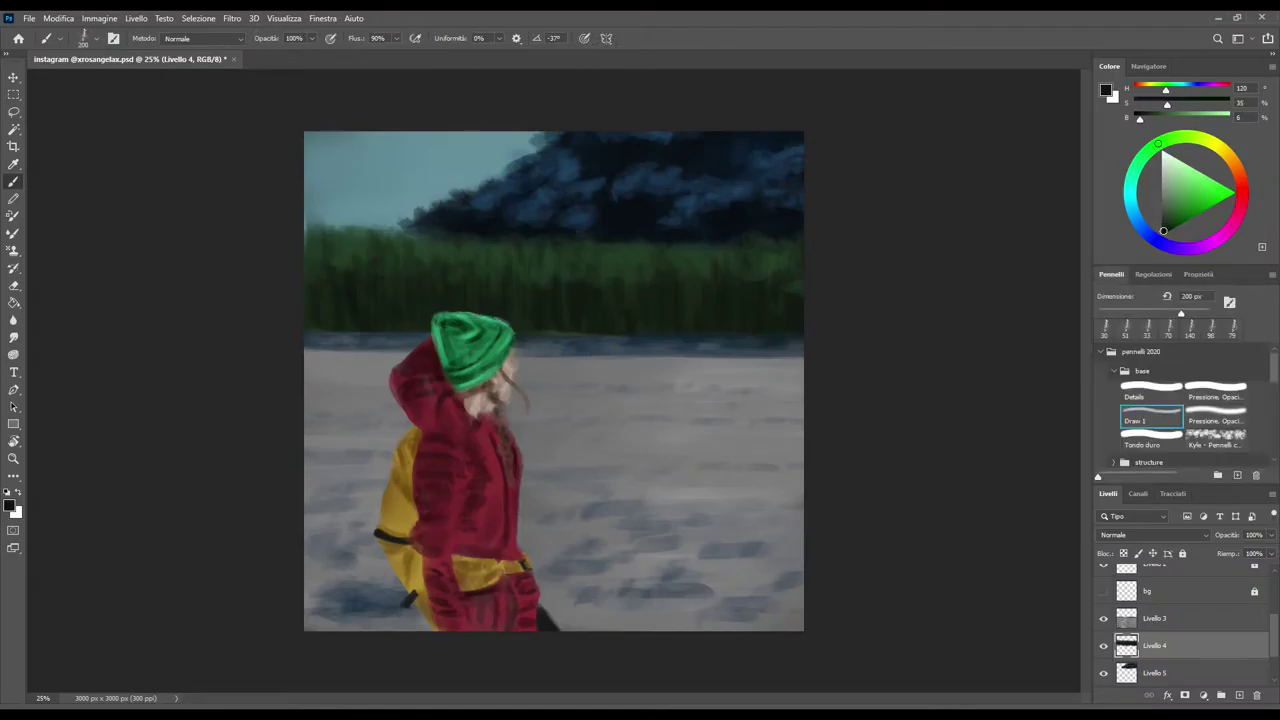
pyautogui.moveTo(1181, 313); pyautogui.dragTo(1172, 313)
pyautogui.click(1215, 414)
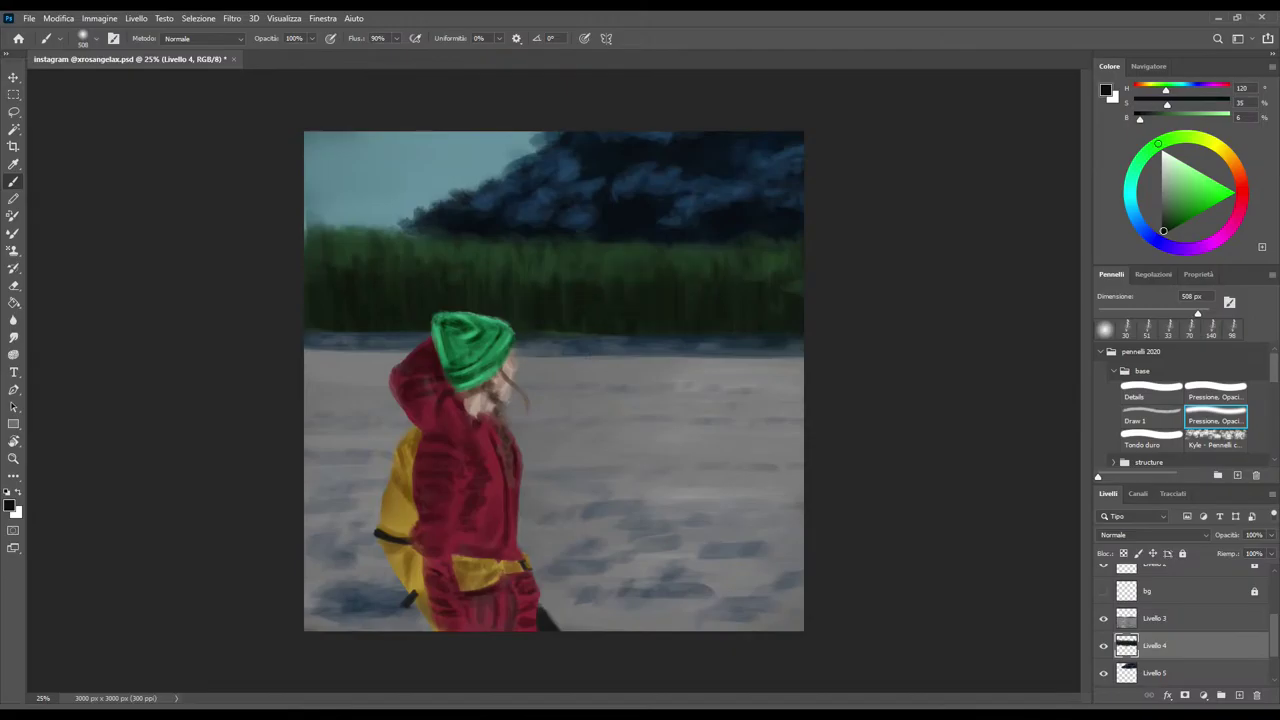
pyautogui.moveTo(1197, 313); pyautogui.dragTo(1175, 313)
pyautogui.click(1151, 416)
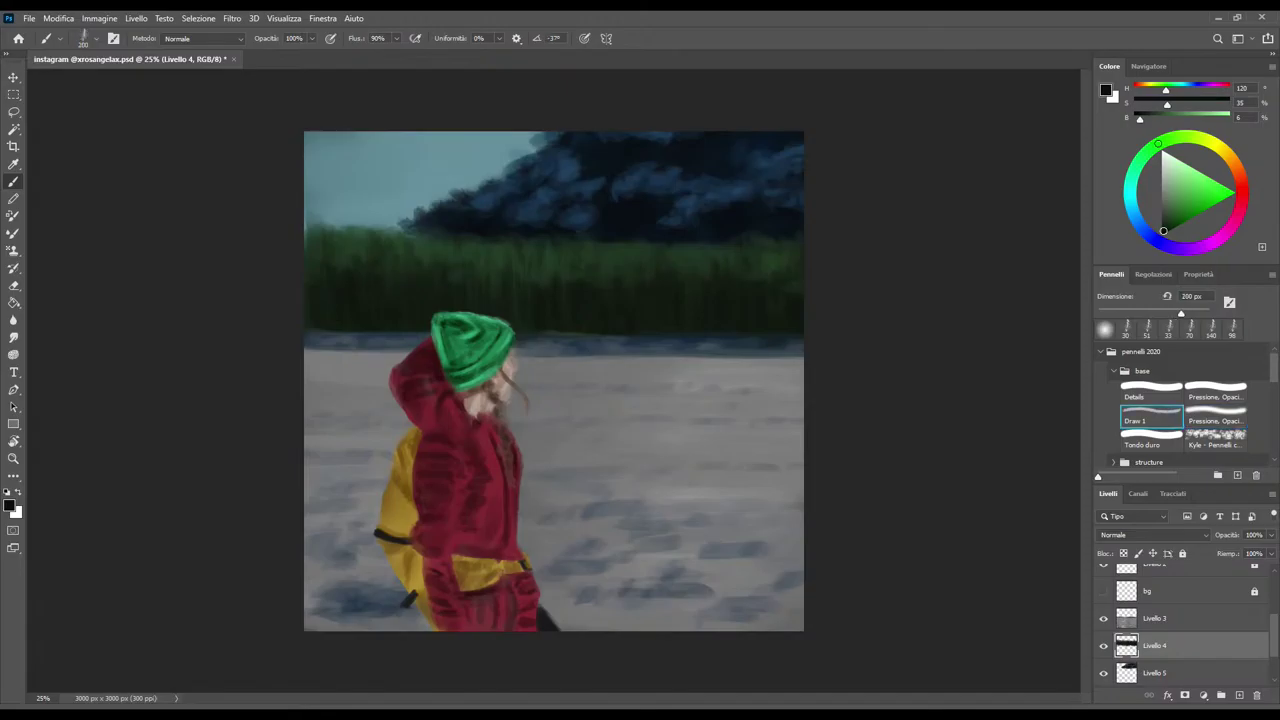
# Shrink the Draw 1 brush to about 108 px for painting vertical grass blades
pyautogui.press('[')
pyautogui.press('[')
pyautogui.press('[')
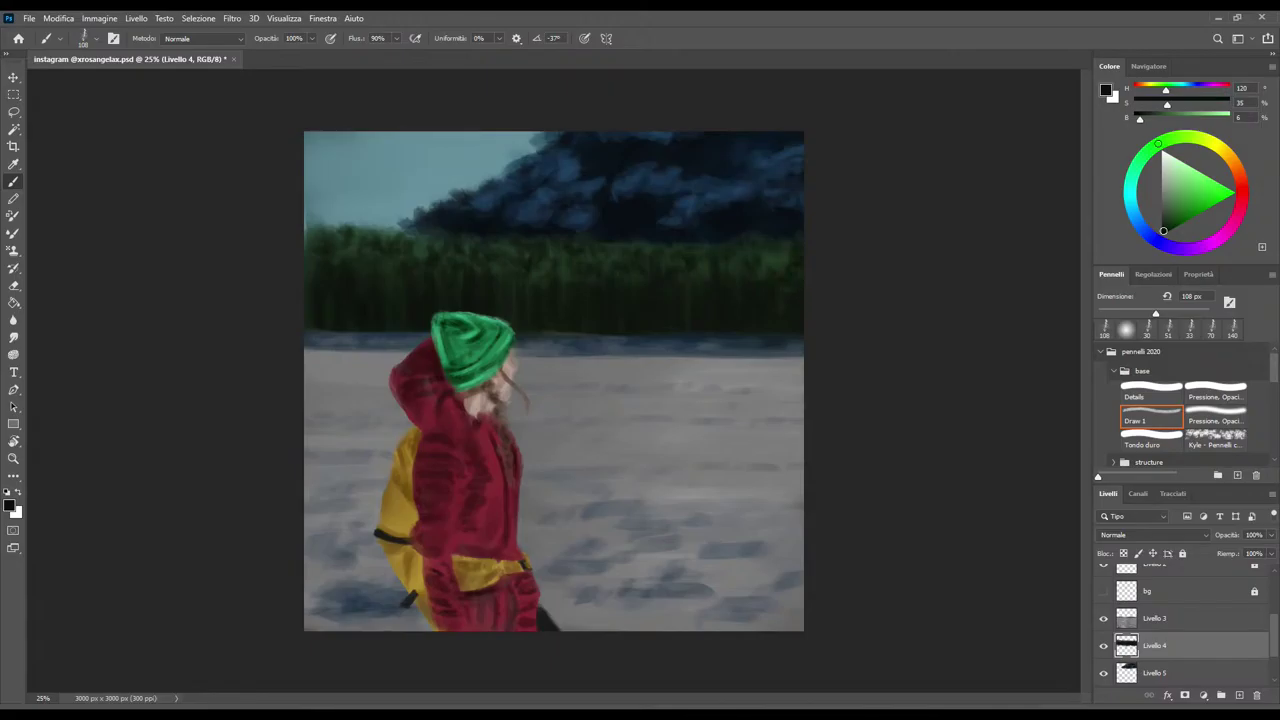
# Sample grass green, darken it nearly to black, and use the pressure-opacity brush at 82 px
pyautogui.keyDown('alt'); pyautogui.click(550, 290); pyautogui.keyUp('alt')
pyautogui.press('[')
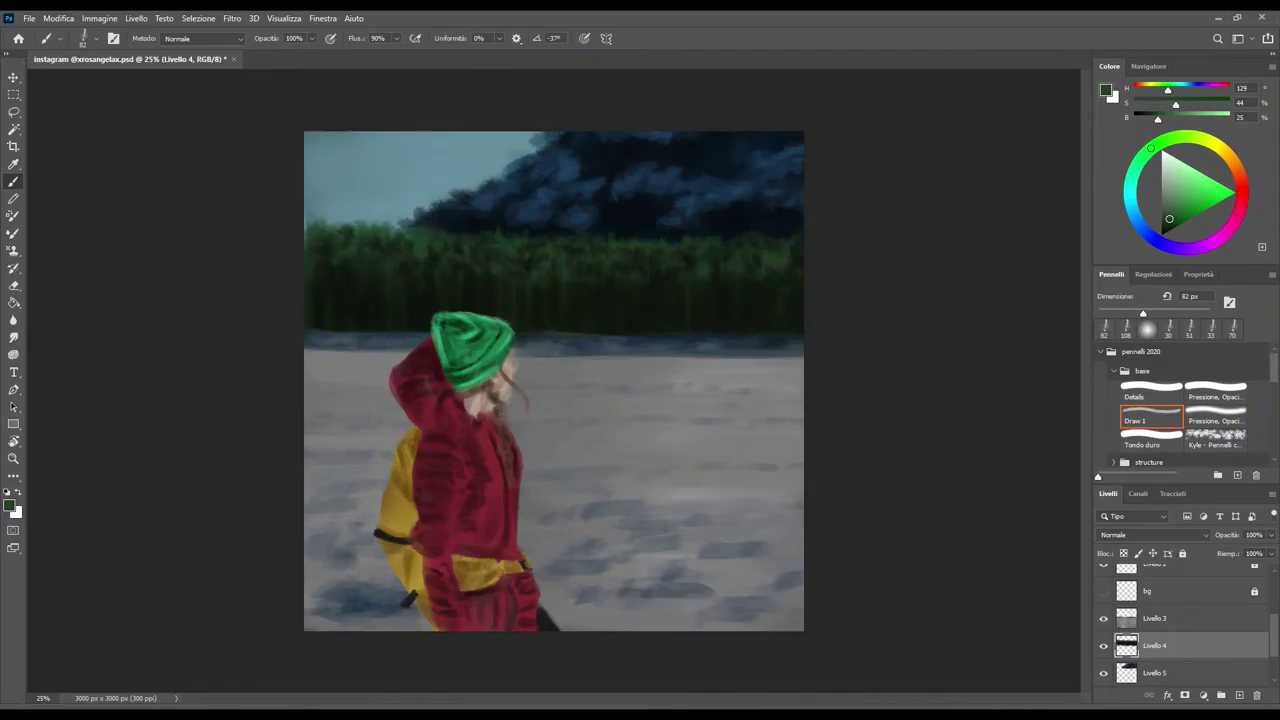
pyautogui.click(1165, 228)
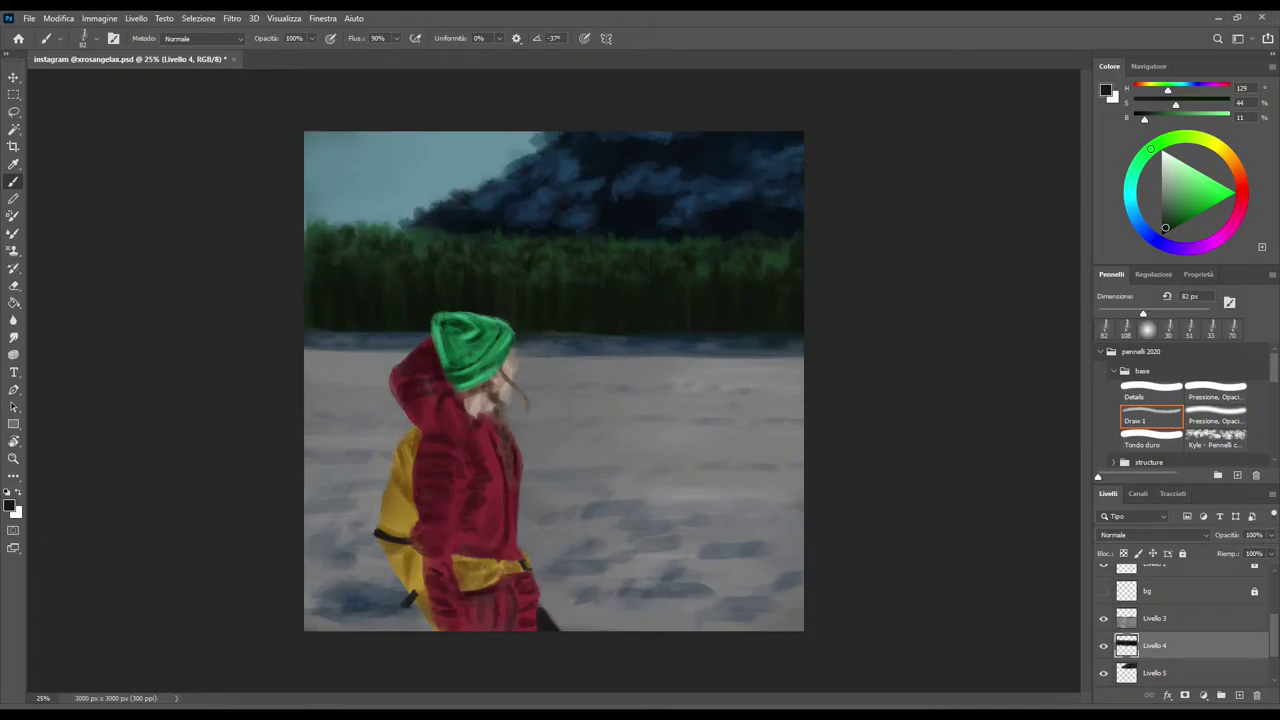
pyautogui.moveTo(1165, 227); pyautogui.dragTo(1163, 231)
pyautogui.moveTo(1163, 231); pyautogui.dragTo(1161, 233)
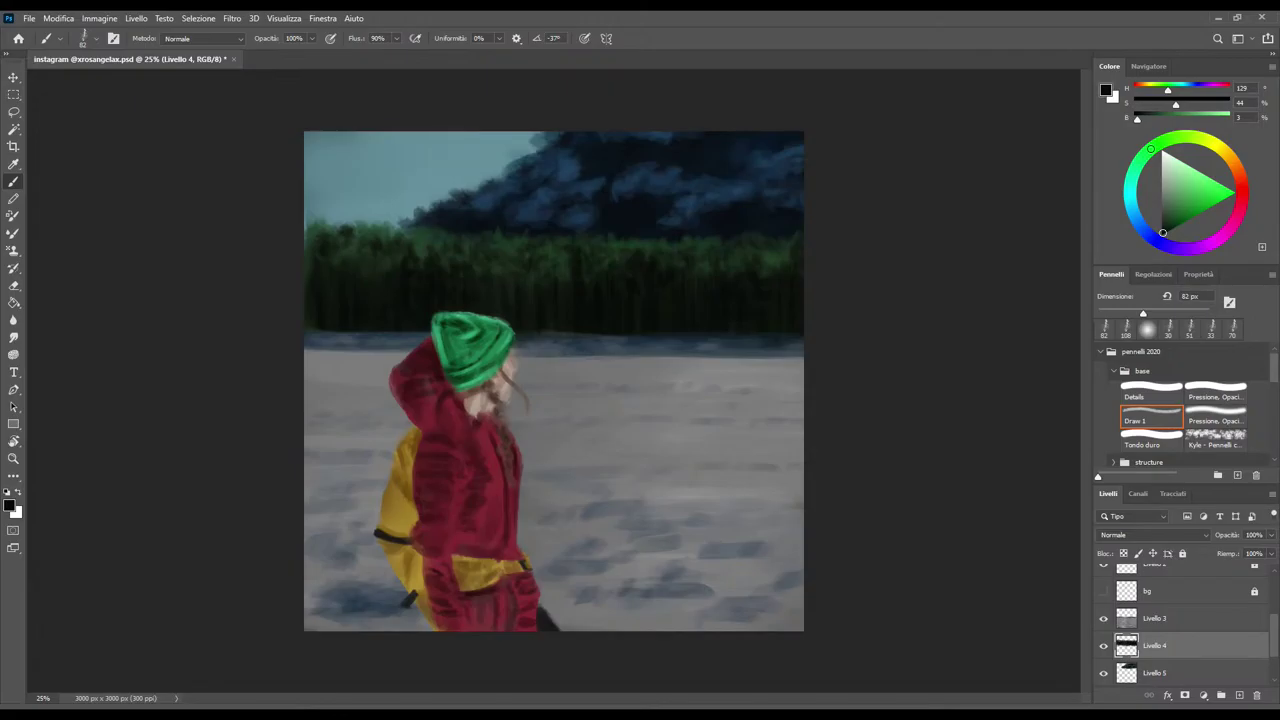
pyautogui.click(1216, 418)
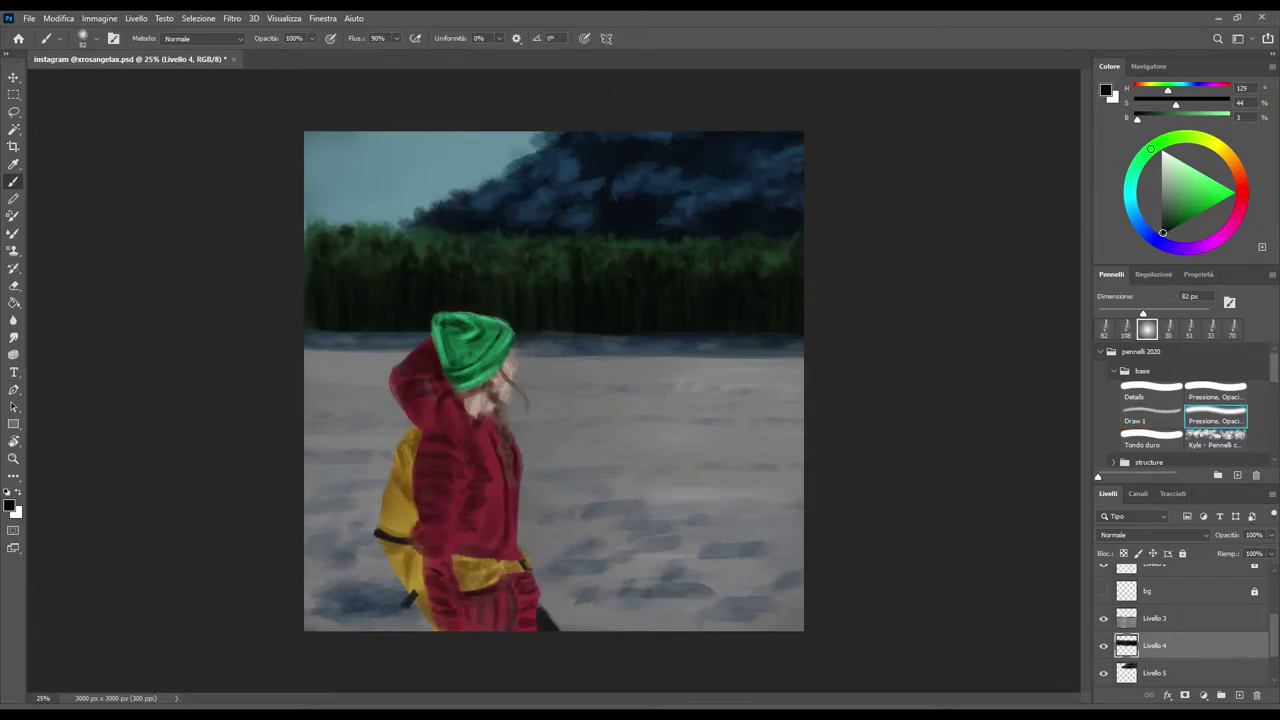
# Enlarge the brush to about 350 px and try black, then near-white, as the colour
pyautogui.moveTo(1185, 313); pyautogui.dragTo(1190, 313)
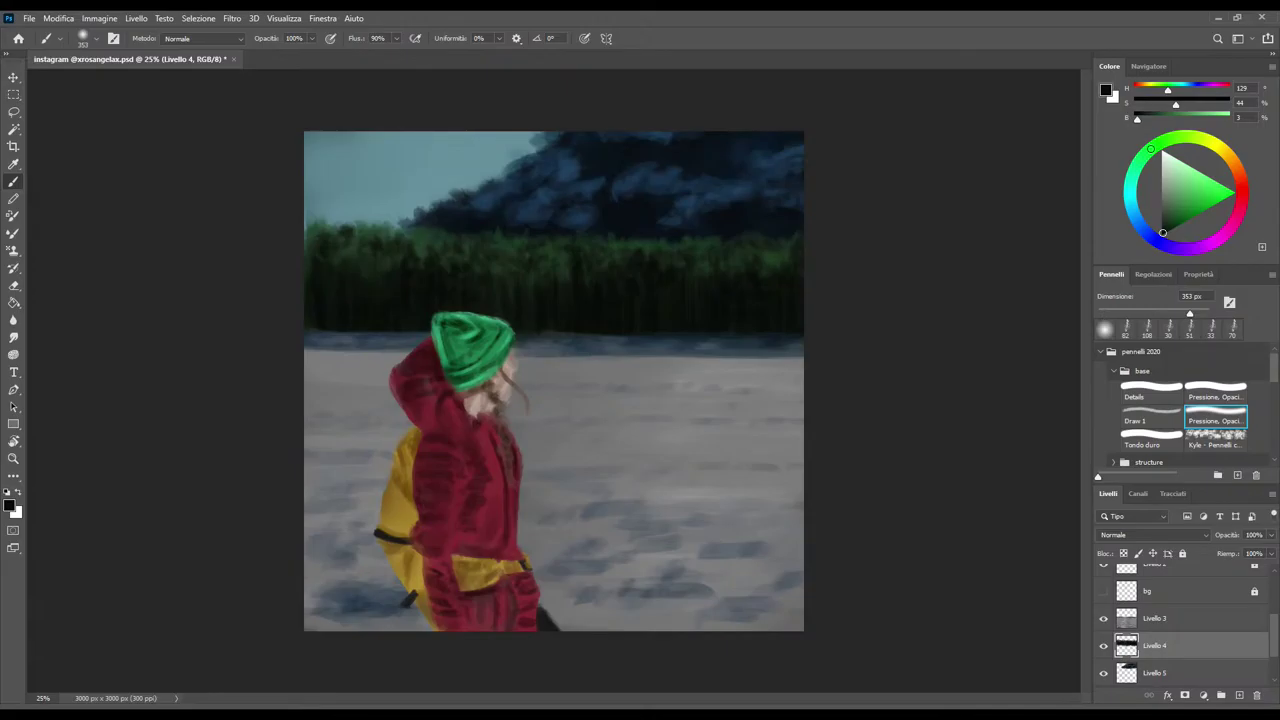
pyautogui.moveTo(1162, 233); pyautogui.dragTo(1161, 235)
pyautogui.moveTo(1161, 234); pyautogui.dragTo(1163, 160)
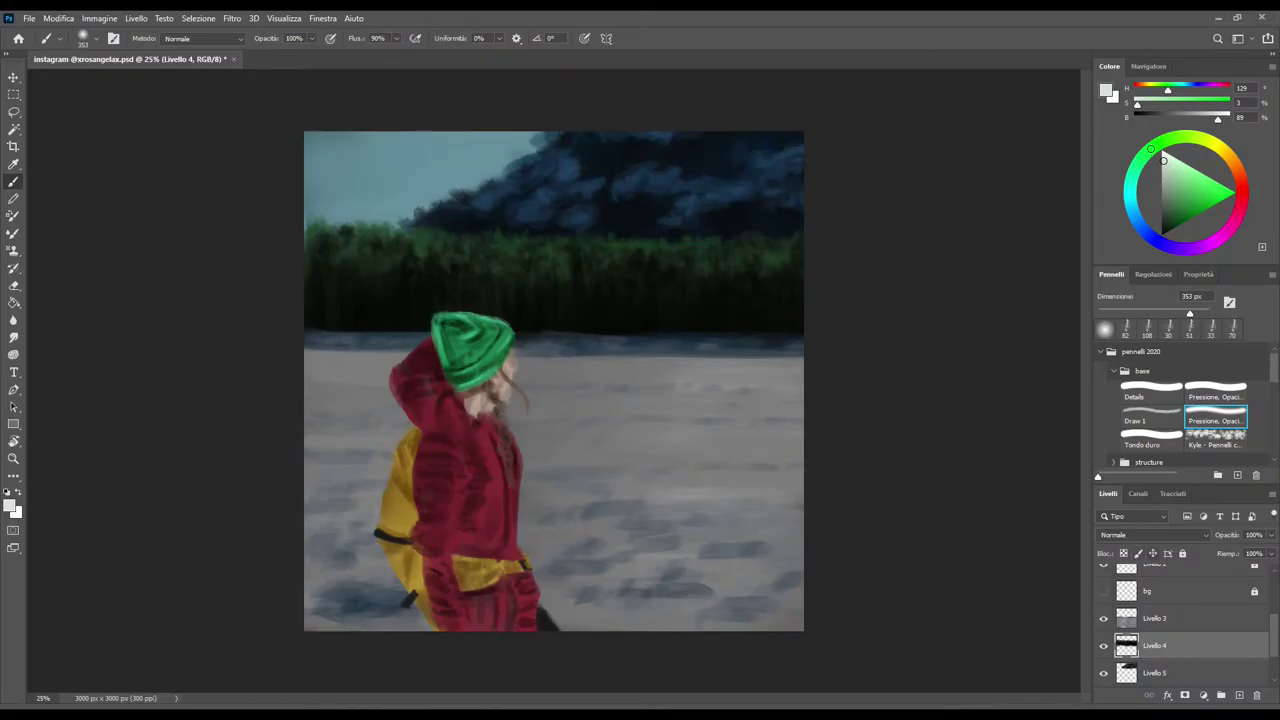
# Lock Livello 4's pixels, sample dark green, and set the Draw 1 brush to Scolora mode
pyautogui.click(1139, 553)
pyautogui.press('i')
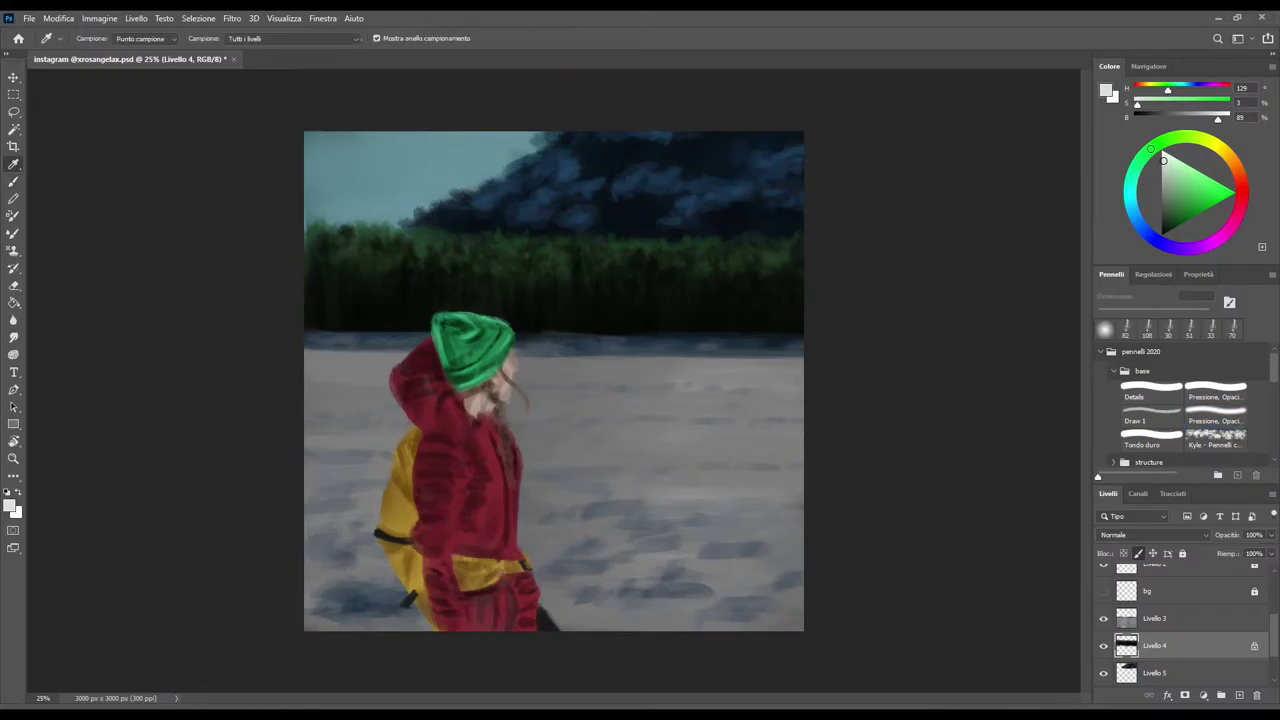
pyautogui.click(1215, 420)
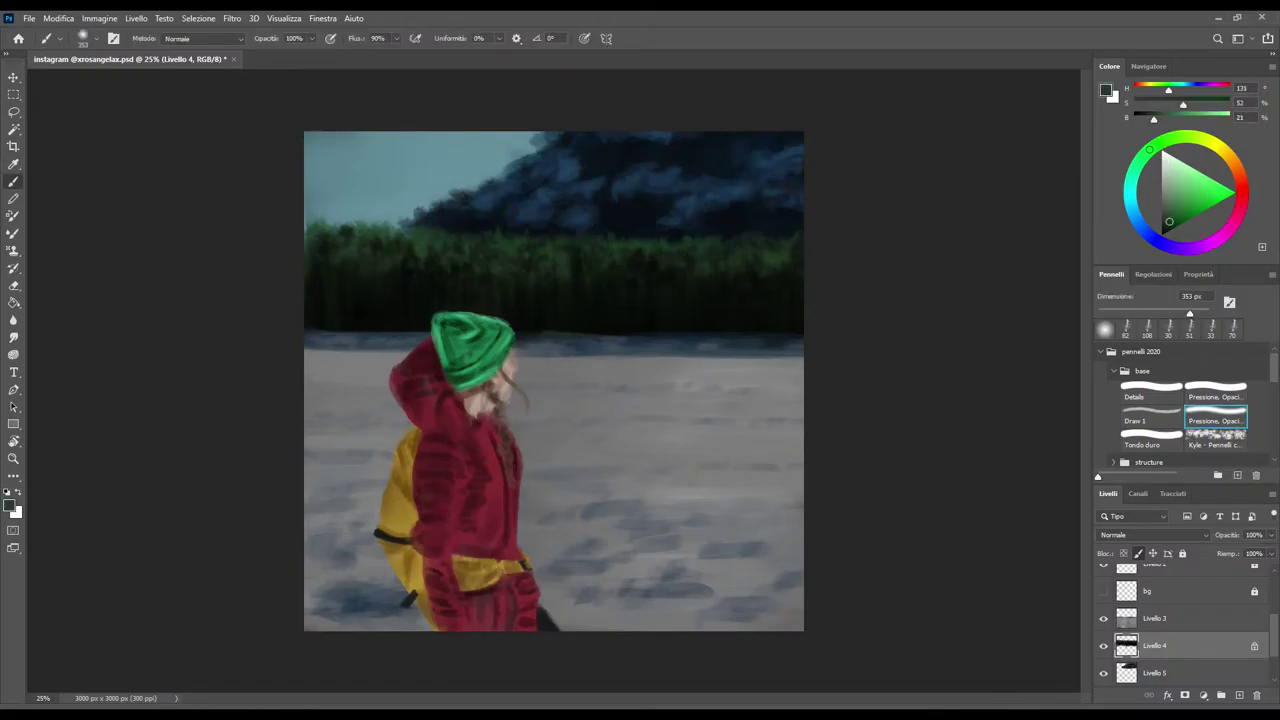
pyautogui.hotkey('shift', 'alt', 'r')
pyautogui.press(',')
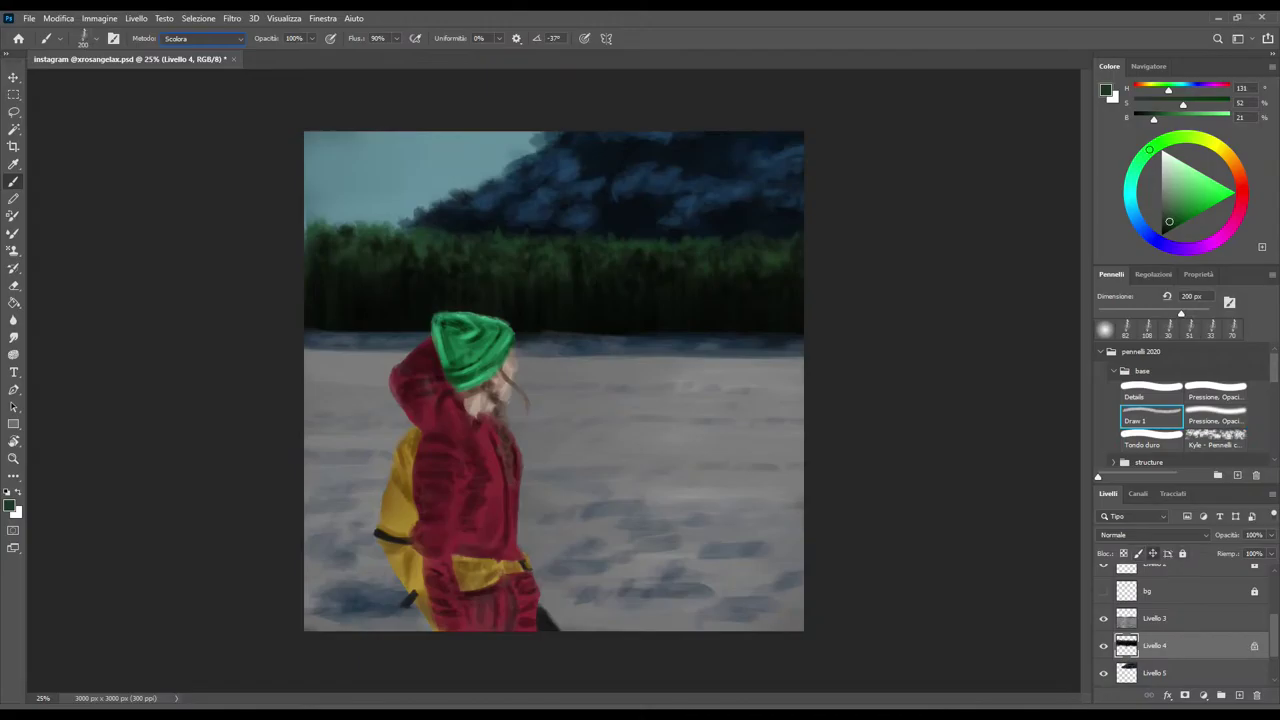
# Shrink the brush, sample a colour from the painting, and lower the brush opacity
pyautogui.press('[')
pyautogui.press('[')
pyautogui.press('[')
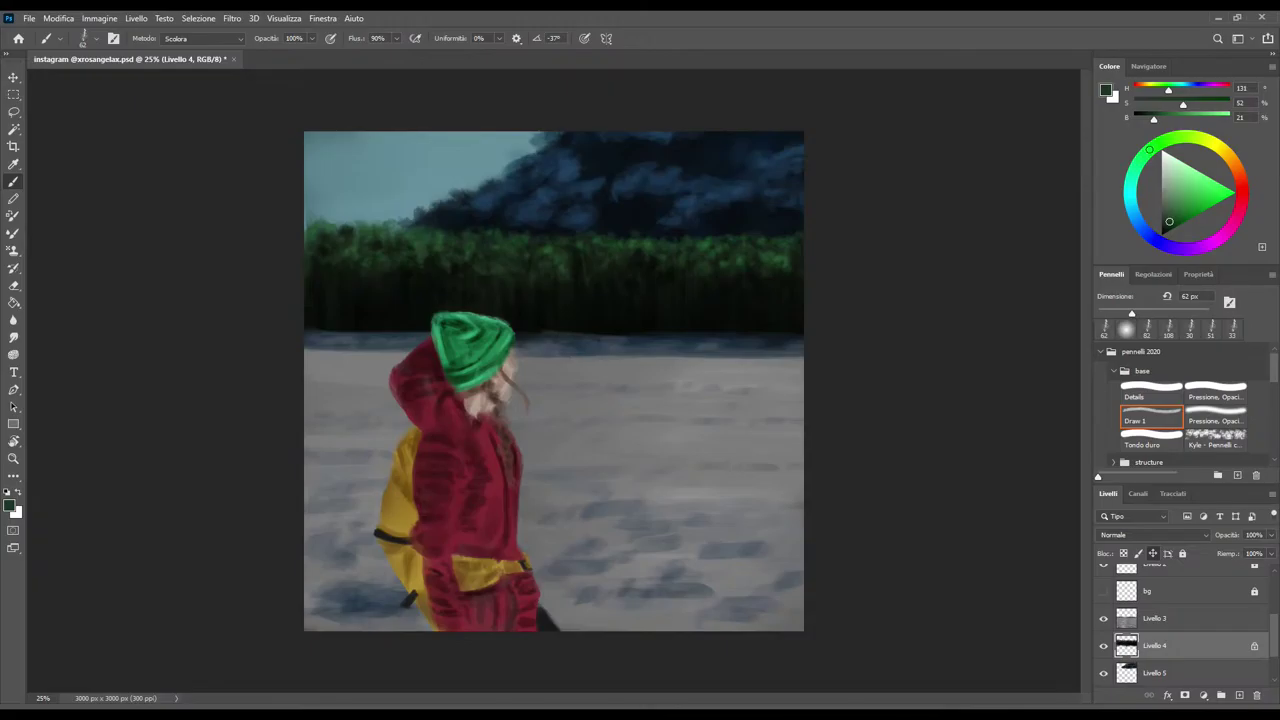
pyautogui.press('i')
pyautogui.press('b')
pyautogui.press('[')
pyautogui.press('[')
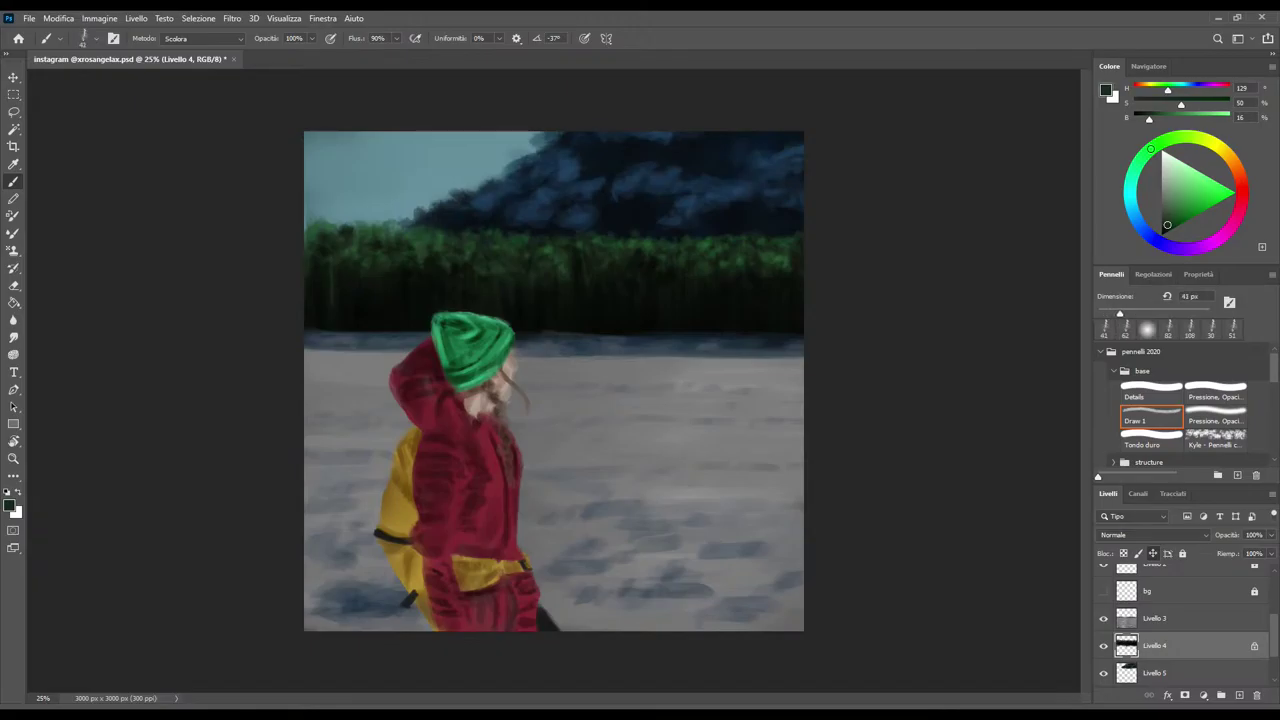
pyautogui.press('4')
pyautogui.press('2')
# Use a soft round brush at about 140 px, sample the dark cloud blue, and select Livello 5
pyautogui.click(1216, 414)
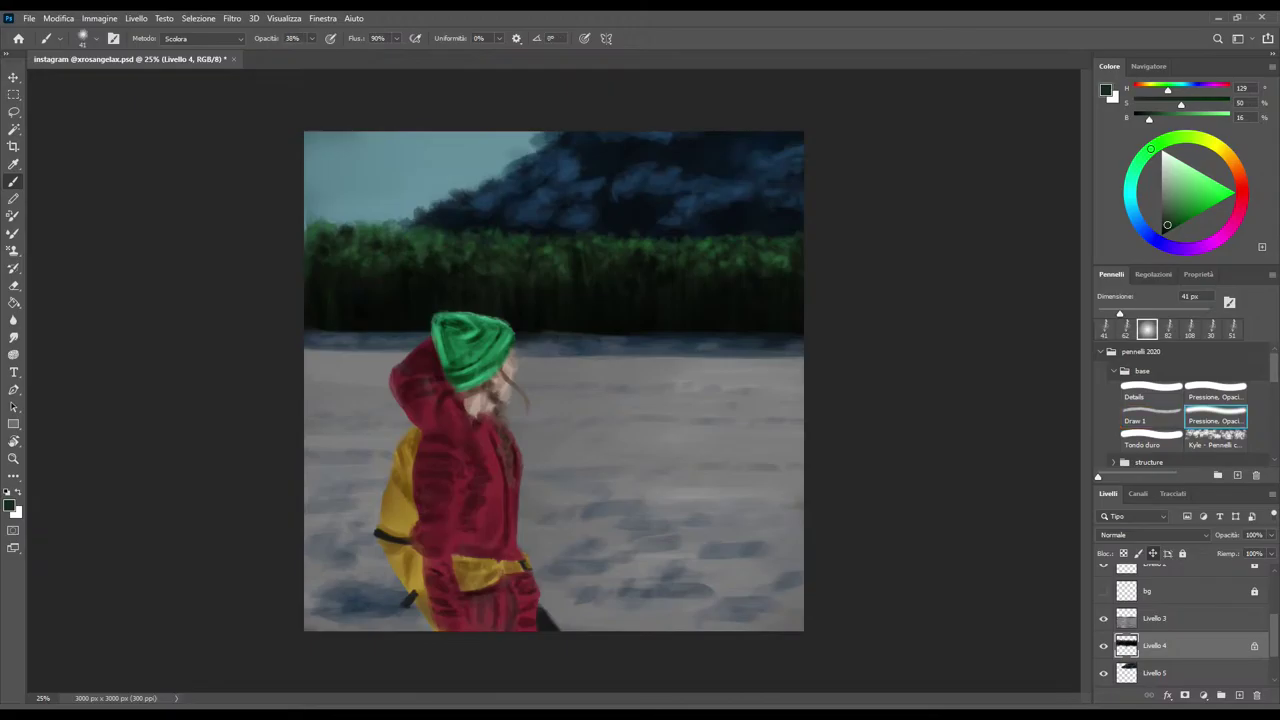
pyautogui.moveTo(1120, 313); pyautogui.dragTo(1164, 313)
pyautogui.click(1147, 328)
pyautogui.press('i')
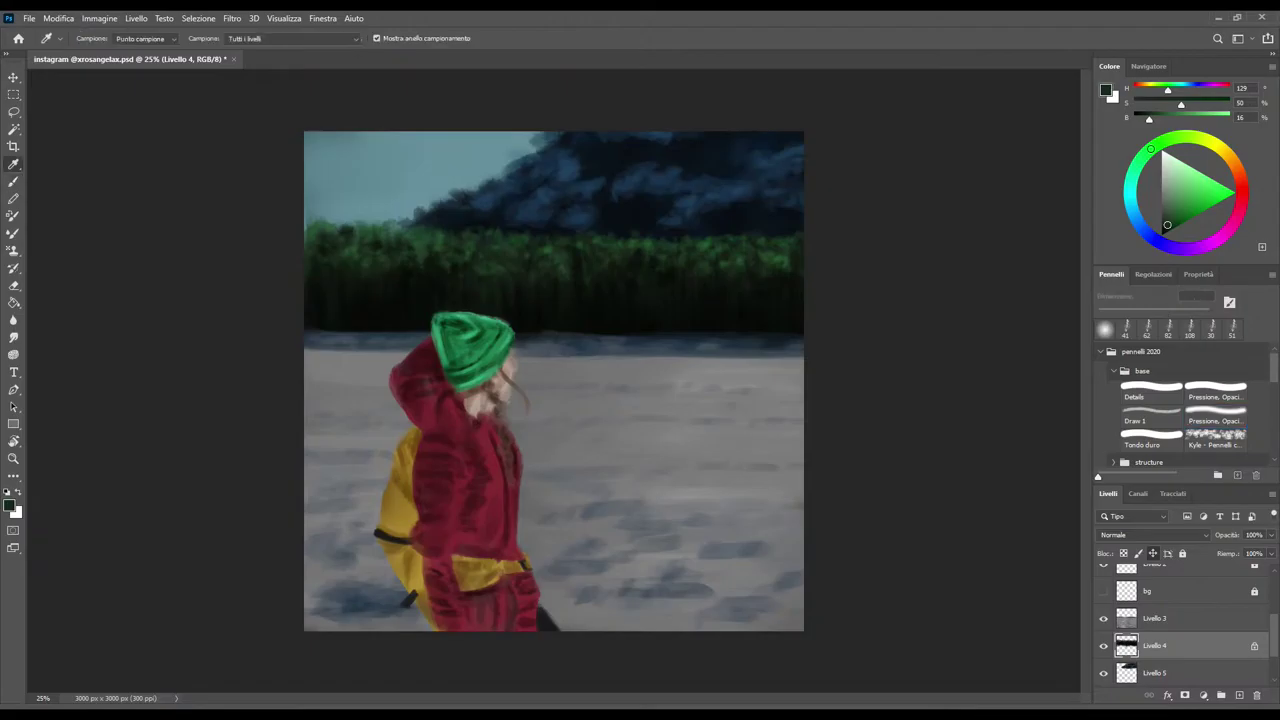
pyautogui.click(620, 175)
pyautogui.press('b')
pyautogui.click(1155, 672)
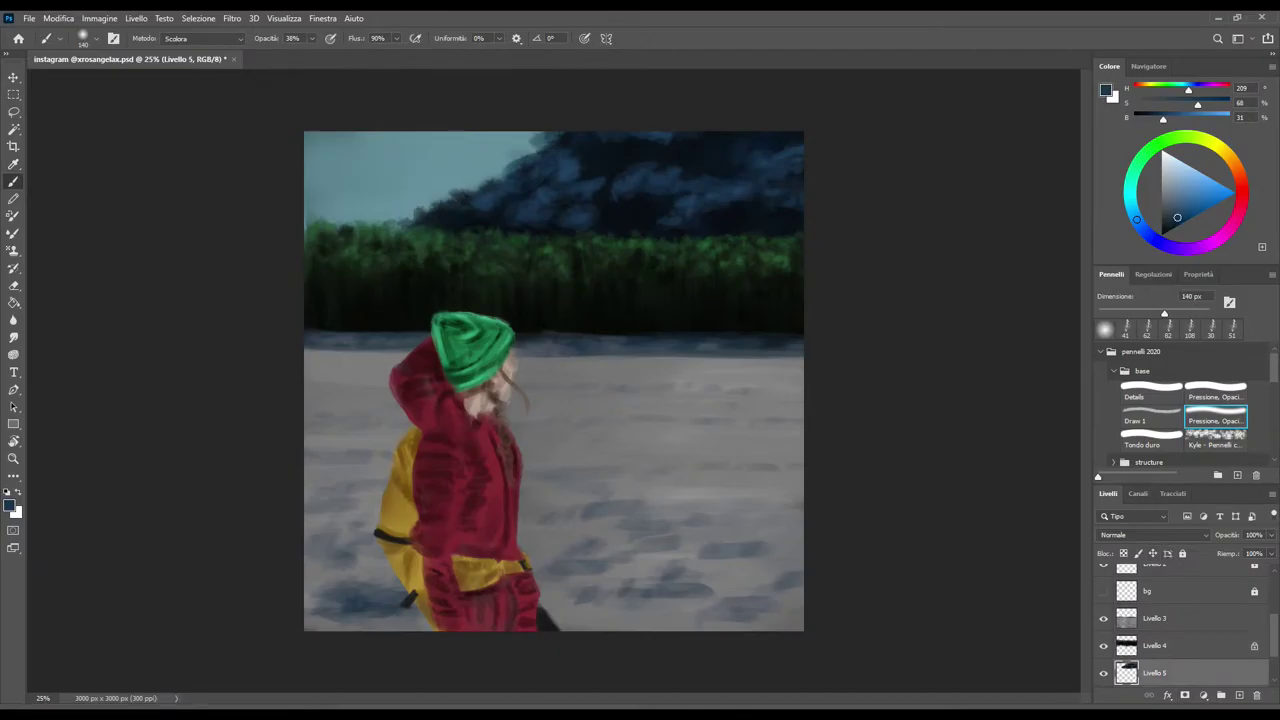
# Lock Livello 5's position, sample a darker blue, pick the Draw 1 preset, and swap to white
pyautogui.click(1153, 553)
pyautogui.keyDown('alt'); pyautogui.click(664, 183); pyautogui.keyUp('alt')
pyautogui.press(',')
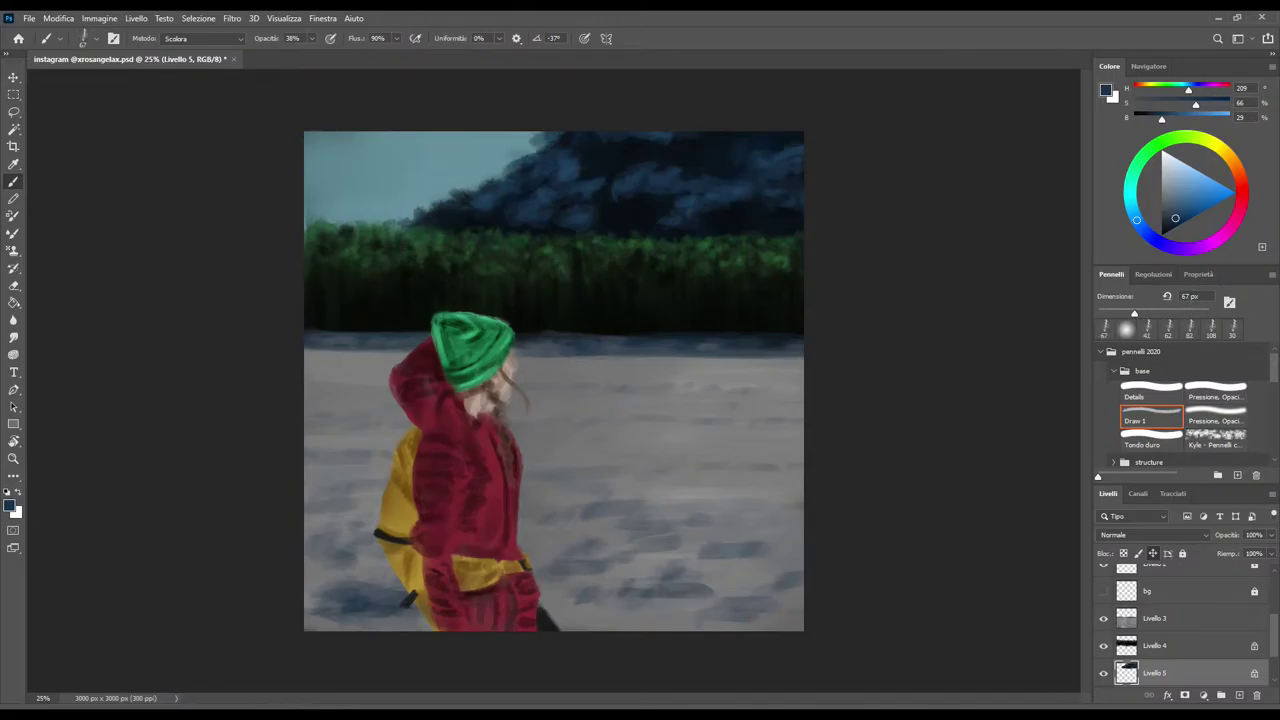
pyautogui.press('x')
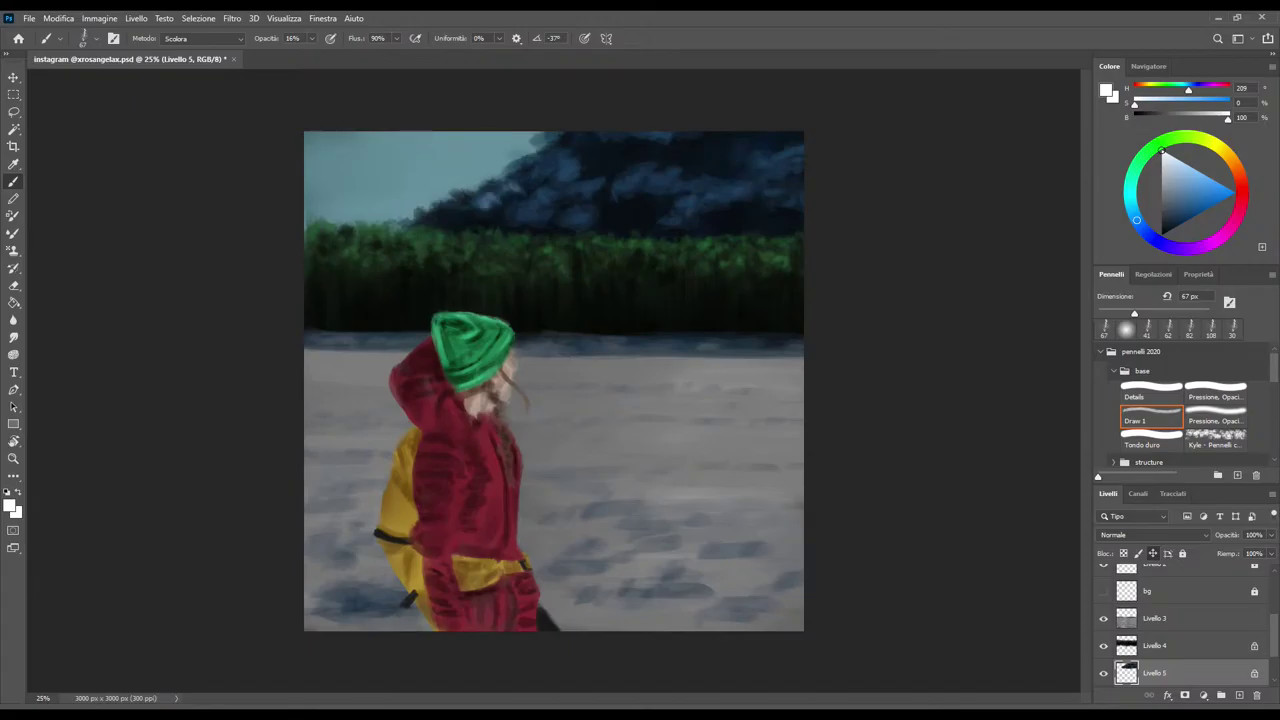
# Dab white highlights into the dark clouds left of centre
pyautogui.click(524, 216)
pyautogui.click(524, 216)
pyautogui.click(536, 221)
pyautogui.click(536, 220)
pyautogui.click(536, 220)
pyautogui.click(483, 206)
pyautogui.click(492, 196)
pyautogui.click(497, 199)
# Paint light strokes across the cloud mass toward the upper right
pyautogui.moveTo(516, 195)
pyautogui.mouseDown()
pyautogui.moveTo(561, 155)
pyautogui.moveTo(559, 133)
pyautogui.mouseUp()
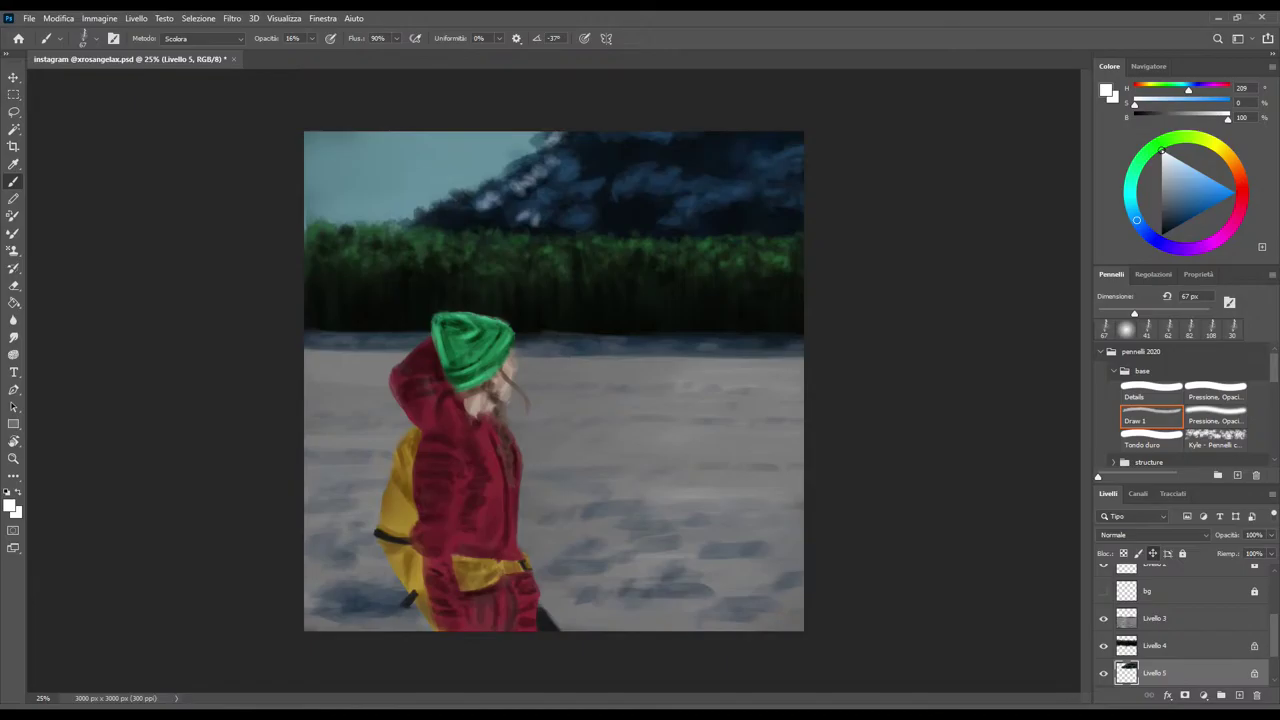
pyautogui.moveTo(570, 221); pyautogui.dragTo(585, 217)
pyautogui.moveTo(565, 222); pyautogui.dragTo(589, 211)
pyautogui.moveTo(618, 190)
pyautogui.mouseDown()
pyautogui.moveTo(640, 171)
pyautogui.moveTo(628, 187)
pyautogui.mouseUp()
pyautogui.moveTo(626, 173); pyautogui.dragTo(642, 167)
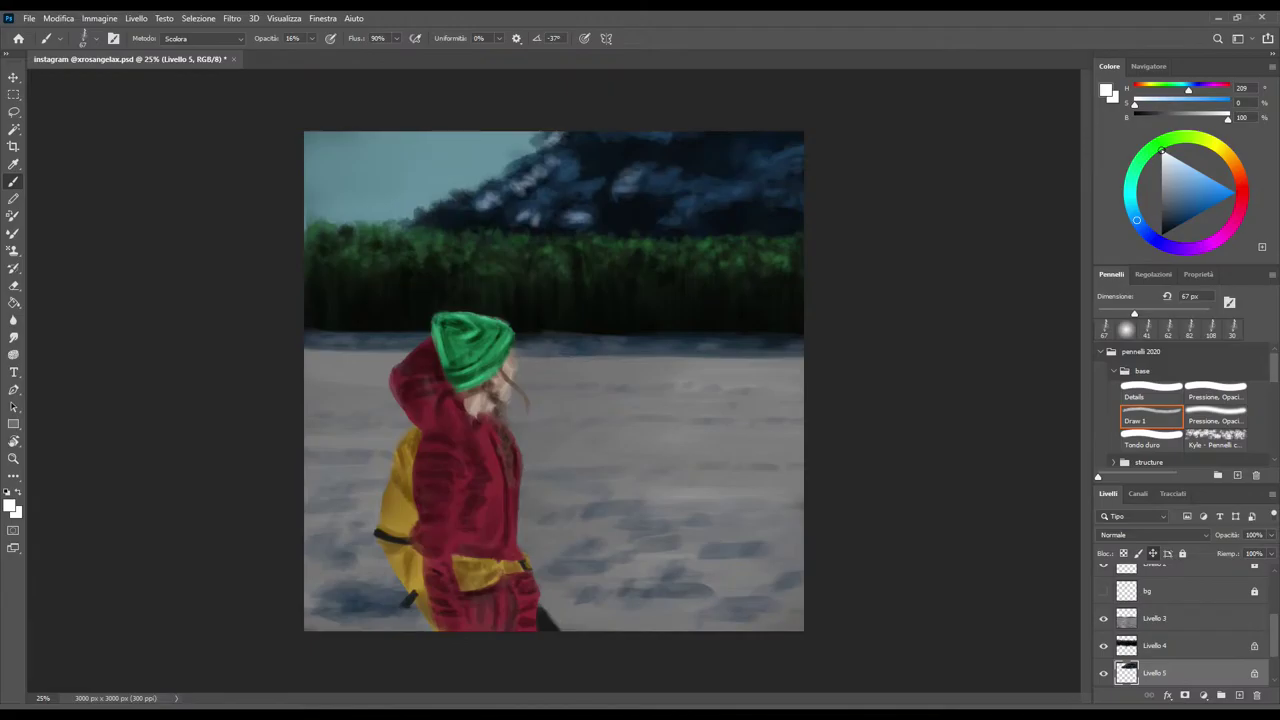
pyautogui.moveTo(652, 176)
pyautogui.mouseDown()
pyautogui.moveTo(668, 167)
pyautogui.moveTo(670, 183)
pyautogui.moveTo(666, 169)
pyautogui.moveTo(650, 182)
pyautogui.moveTo(656, 169)
pyautogui.mouseUp()
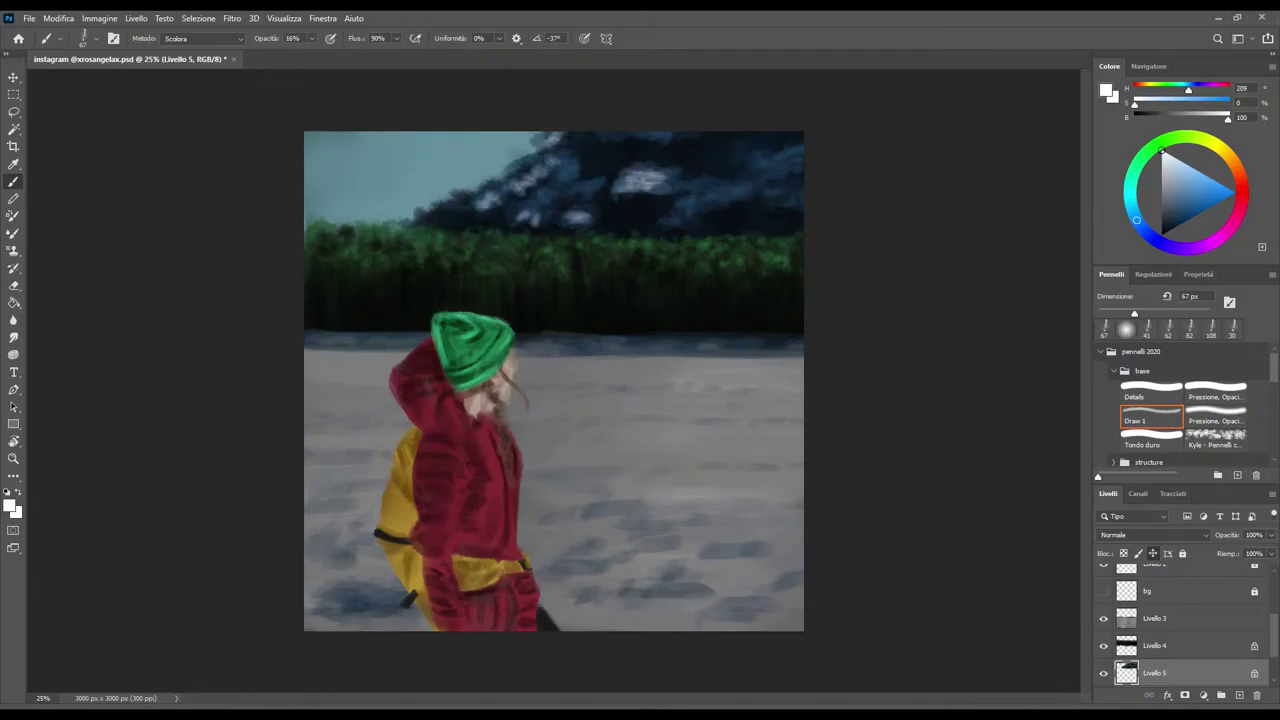
pyautogui.moveTo(660, 194)
pyautogui.mouseDown()
pyautogui.moveTo(686, 188)
pyautogui.moveTo(670, 189)
pyautogui.mouseUp()
pyautogui.moveTo(660, 190); pyautogui.dragTo(682, 171)
pyautogui.moveTo(556, 182)
pyautogui.mouseDown()
pyautogui.moveTo(582, 157)
pyautogui.moveTo(558, 157)
pyautogui.mouseUp()
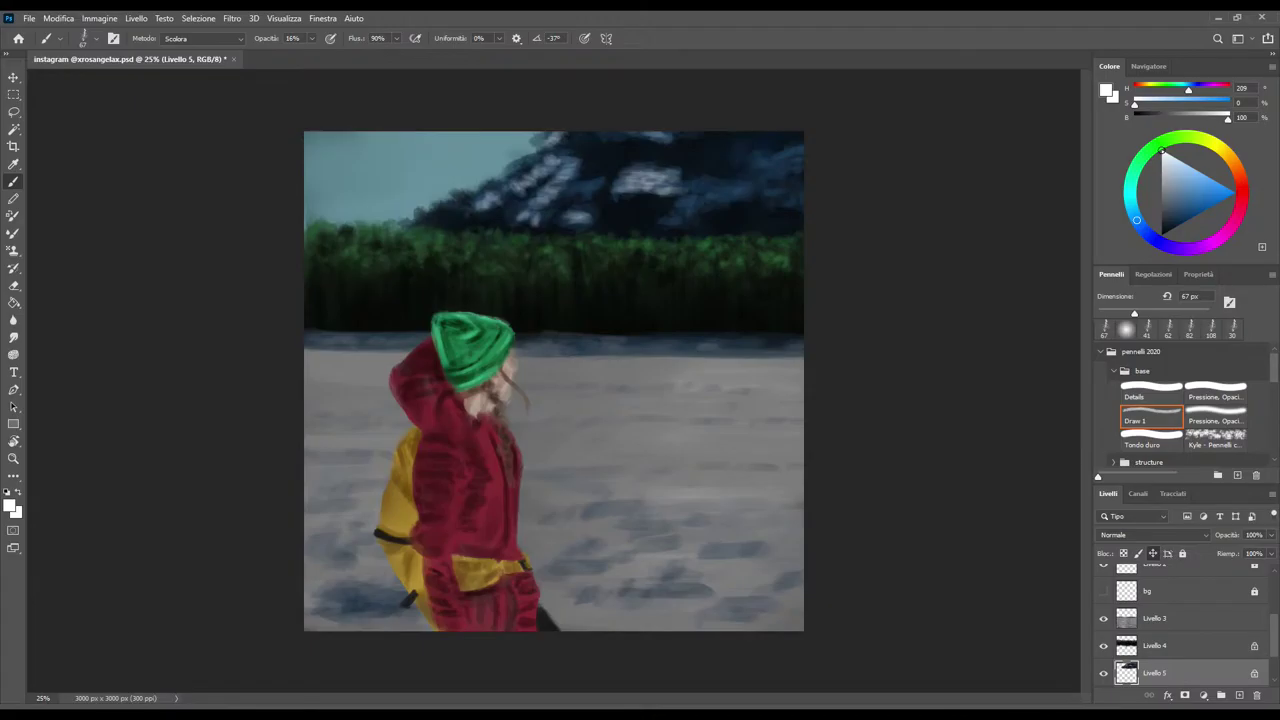
pyautogui.moveTo(576, 187); pyautogui.dragTo(606, 173)
pyautogui.moveTo(702, 196)
pyautogui.mouseDown()
pyautogui.moveTo(668, 226)
pyautogui.moveTo(718, 188)
pyautogui.moveTo(716, 202)
pyautogui.moveTo(716, 178)
pyautogui.moveTo(796, 162)
pyautogui.moveTo(770, 172)
pyautogui.moveTo(792, 176)
pyautogui.moveTo(762, 178)
pyautogui.mouseUp()
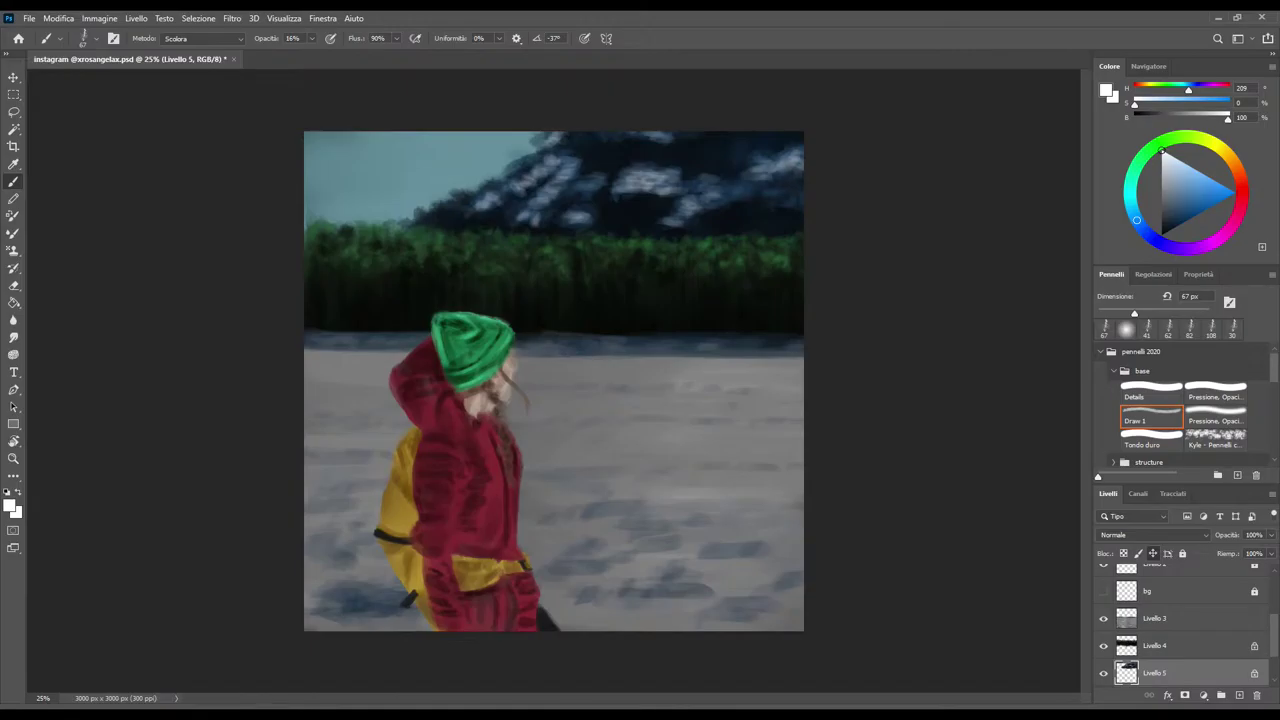
pyautogui.moveTo(752, 188)
pyautogui.mouseDown()
pyautogui.moveTo(716, 202)
pyautogui.moveTo(704, 190)
pyautogui.moveTo(788, 204)
pyautogui.mouseUp()
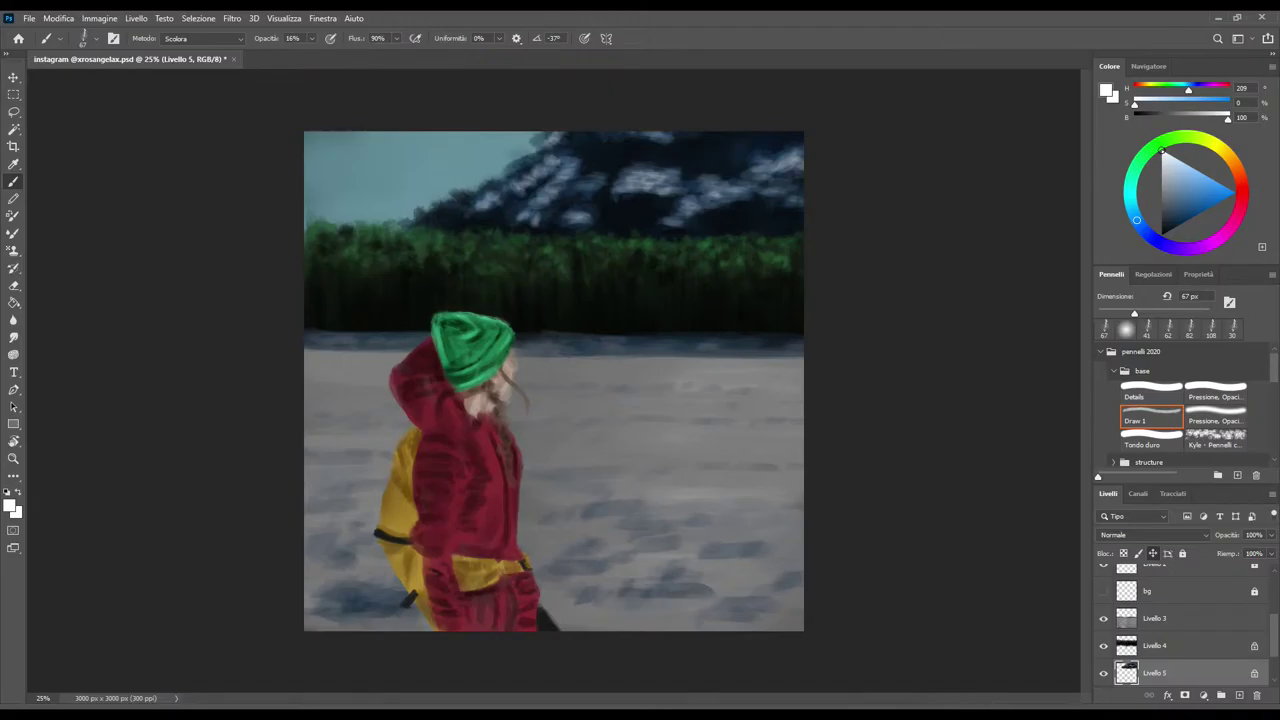
# Enlarge the brush to 100 px and dab broader highlights along the cloud tops and edges
pyautogui.press(']')
pyautogui.press(']')
pyautogui.press(']')
pyautogui.moveTo(432, 131); pyautogui.dragTo(402, 131)
pyautogui.moveTo(744, 164); pyautogui.dragTo(724, 166)
pyautogui.moveTo(802, 134); pyautogui.dragTo(682, 178)
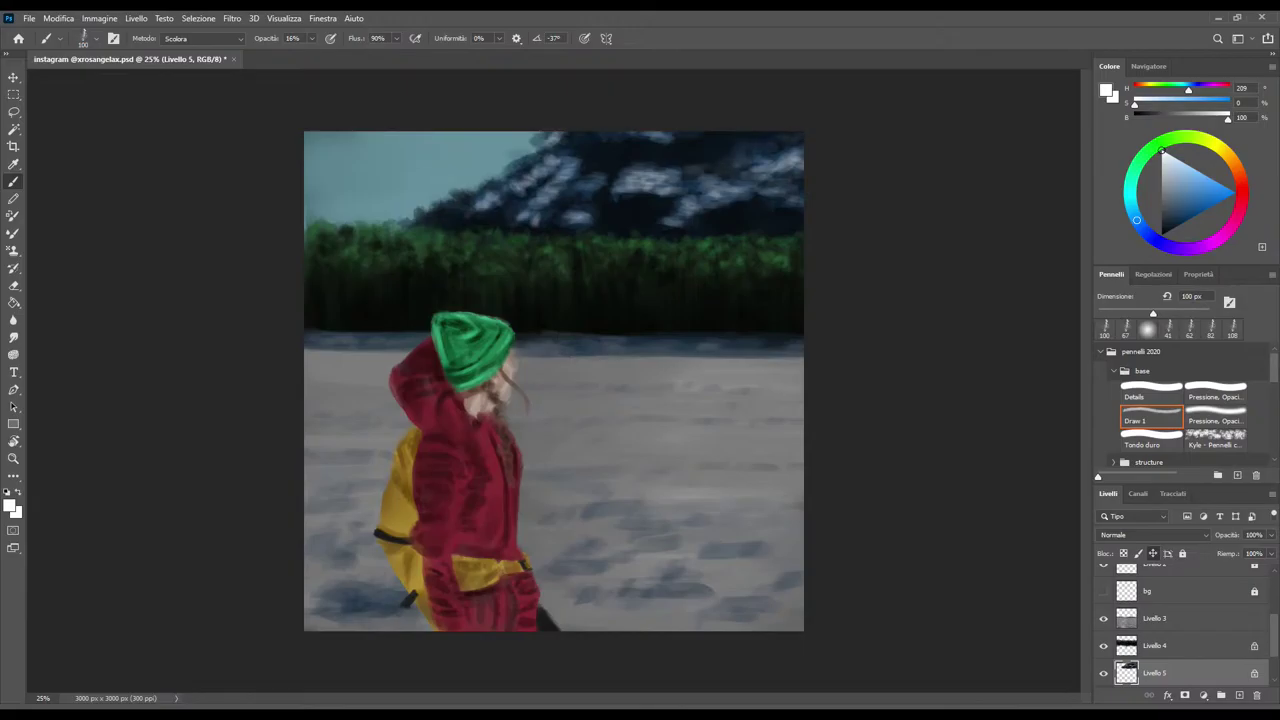
pyautogui.moveTo(606, 206); pyautogui.dragTo(594, 222)
pyautogui.moveTo(604, 198); pyautogui.dragTo(588, 206)
pyautogui.moveTo(506, 212); pyautogui.dragTo(478, 222)
pyautogui.moveTo(594, 144); pyautogui.dragTo(632, 134)
pyautogui.moveTo(800, 208); pyautogui.dragTo(750, 196)
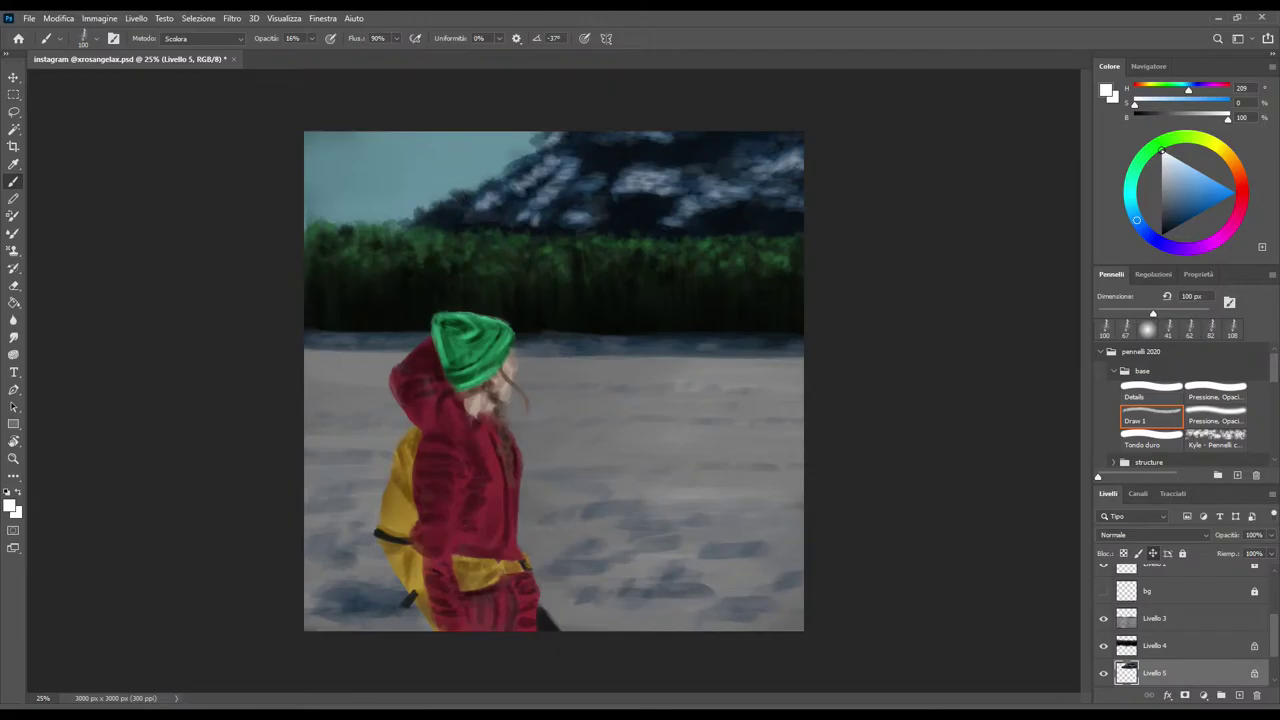
# At 100% opacity, sample a grey-blue and dab it lightly onto the clouds with a 74 px brush
pyautogui.press('0')
pyautogui.press('i')
pyautogui.click(650, 510)
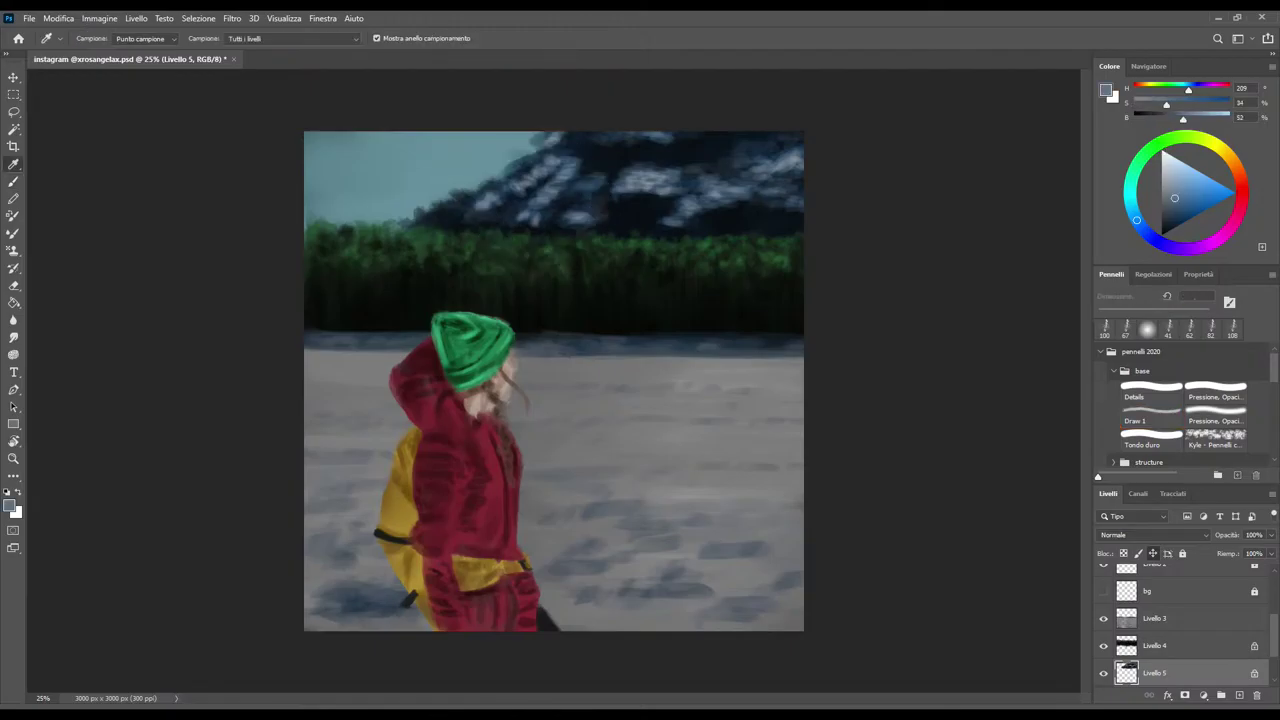
pyautogui.press('b')
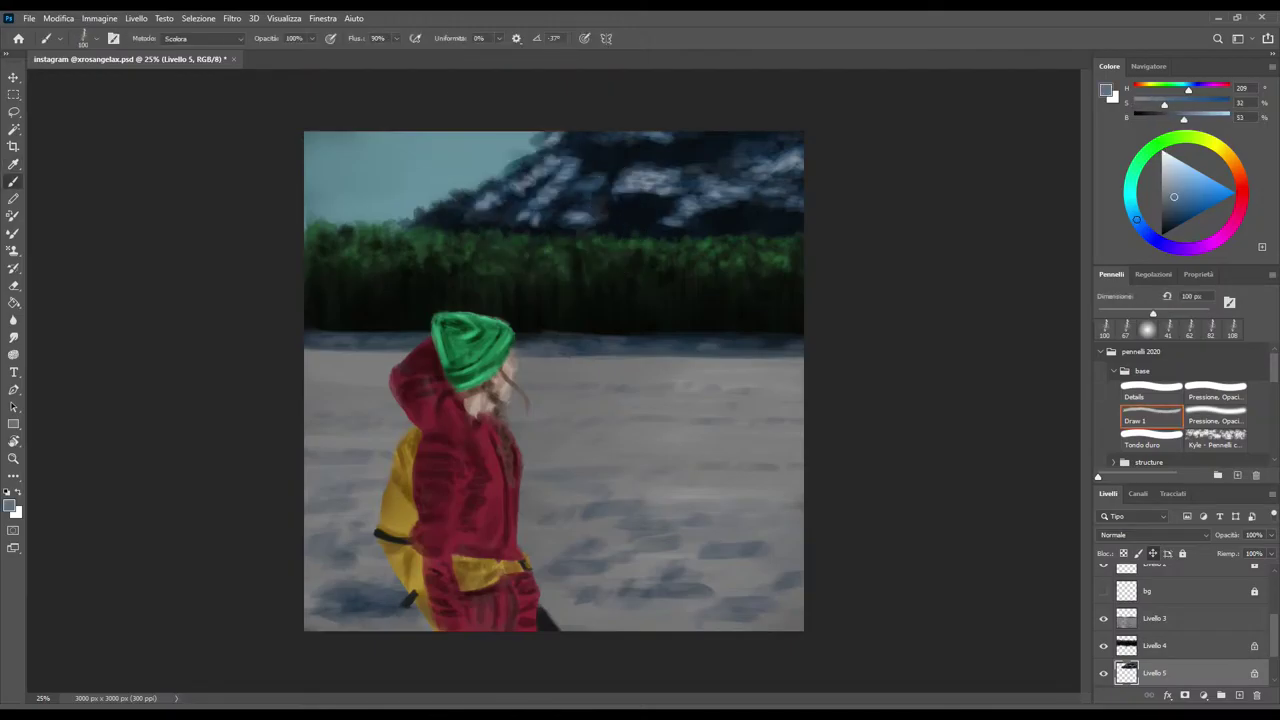
pyautogui.press('[')
pyautogui.press('[')
pyautogui.press('[')
pyautogui.moveTo(572, 216); pyautogui.dragTo(586, 216)
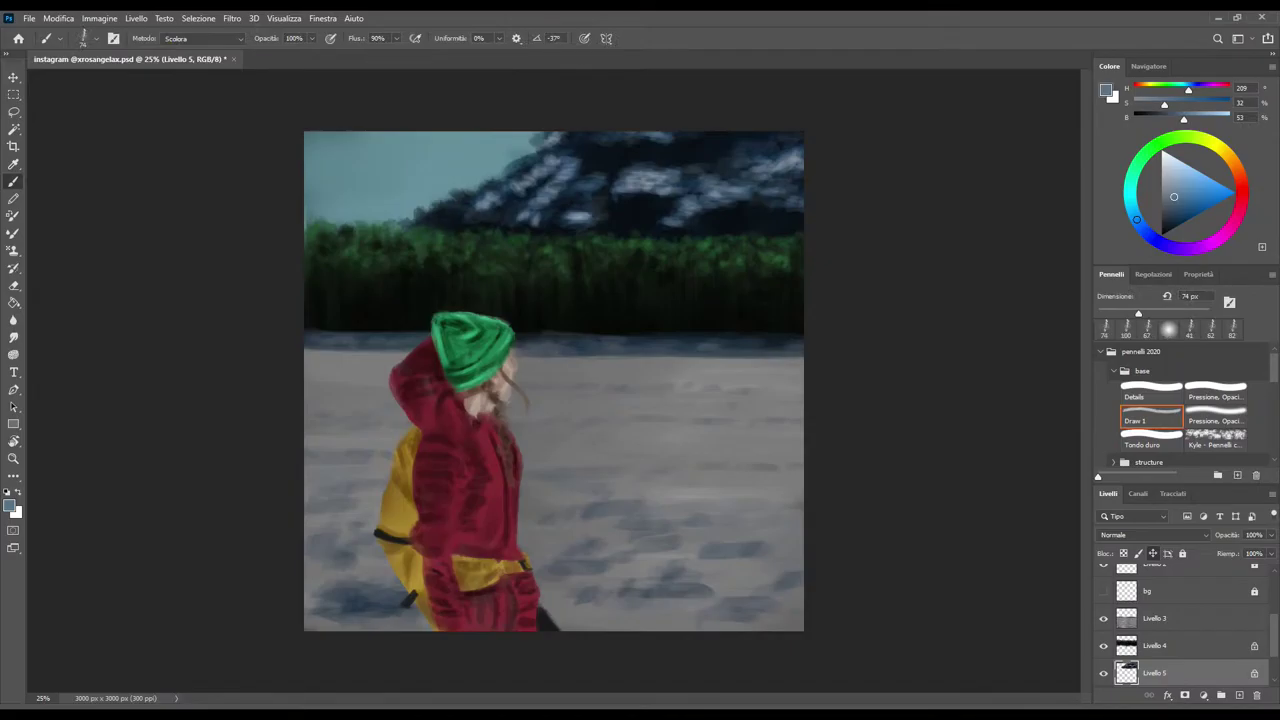
pyautogui.hotkey('ctrl', 'z')
pyautogui.moveTo(546, 160); pyautogui.dragTo(560, 158)
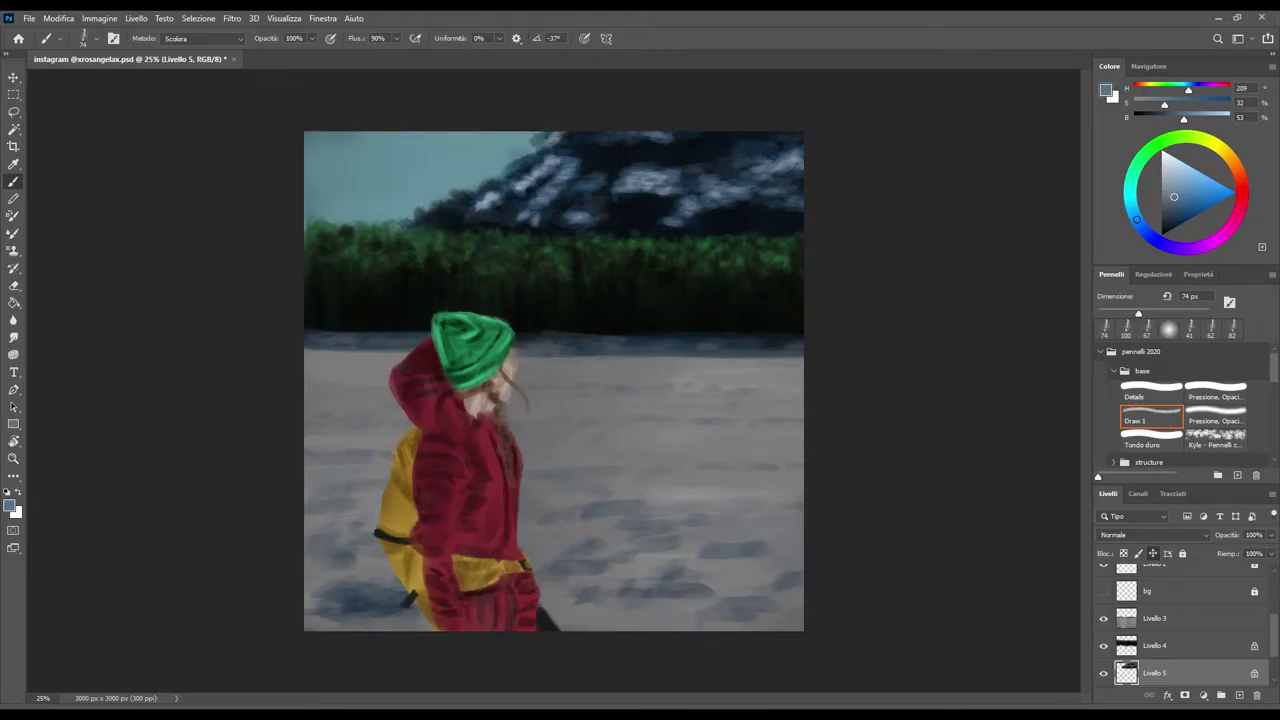
# Sample a darker blue from the clouds and switch to a larger 163 px brush preset
pyautogui.keyDown('alt'); pyautogui.click(560, 158); pyautogui.keyUp('alt')
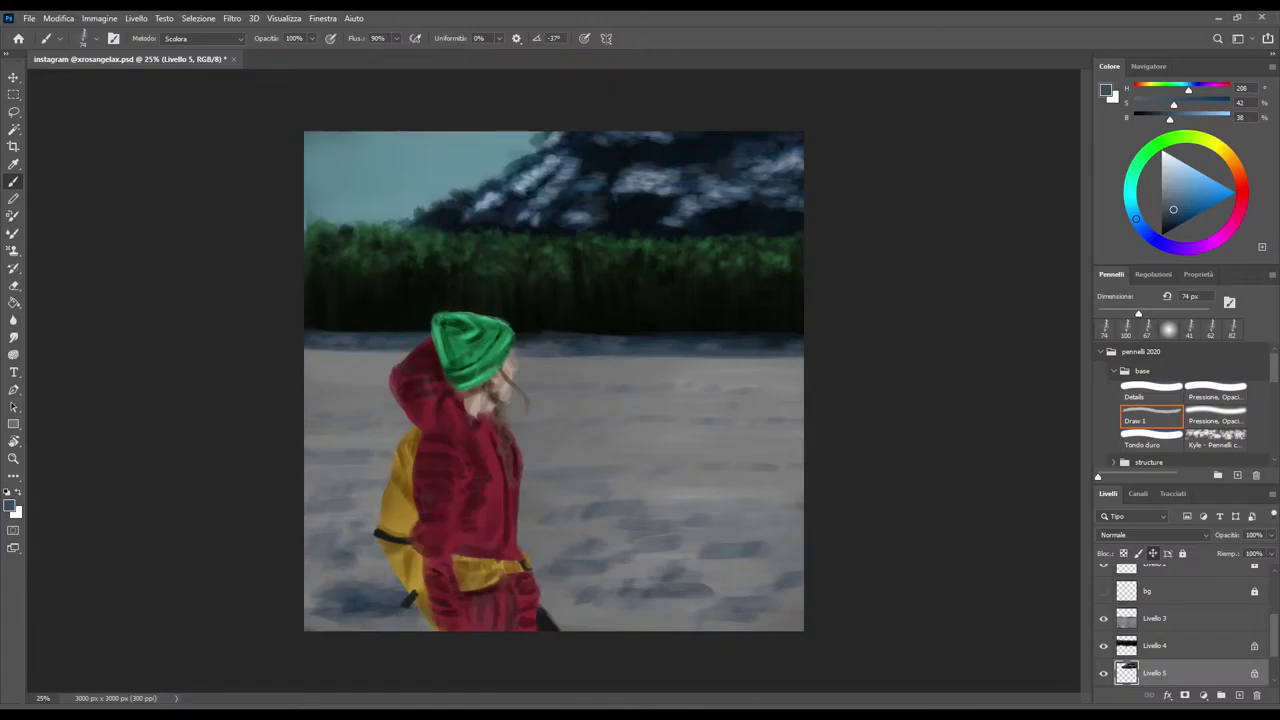
pyautogui.press('i')
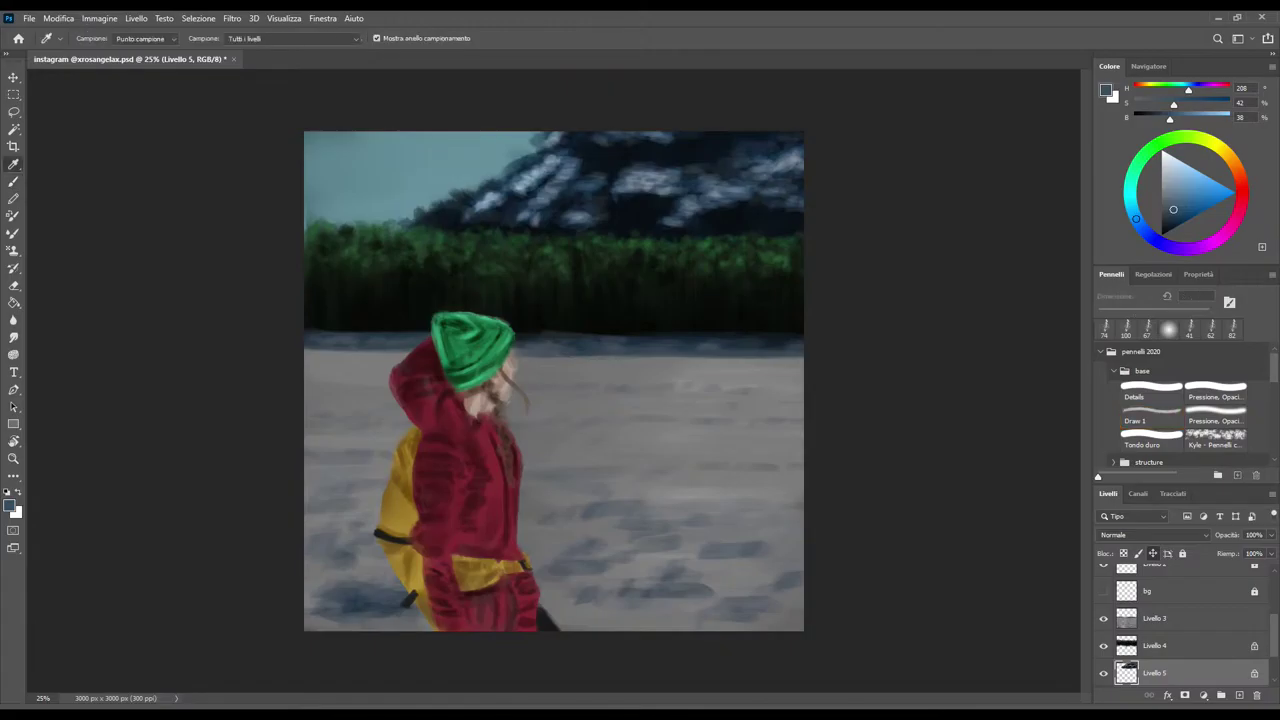
pyautogui.press('b')
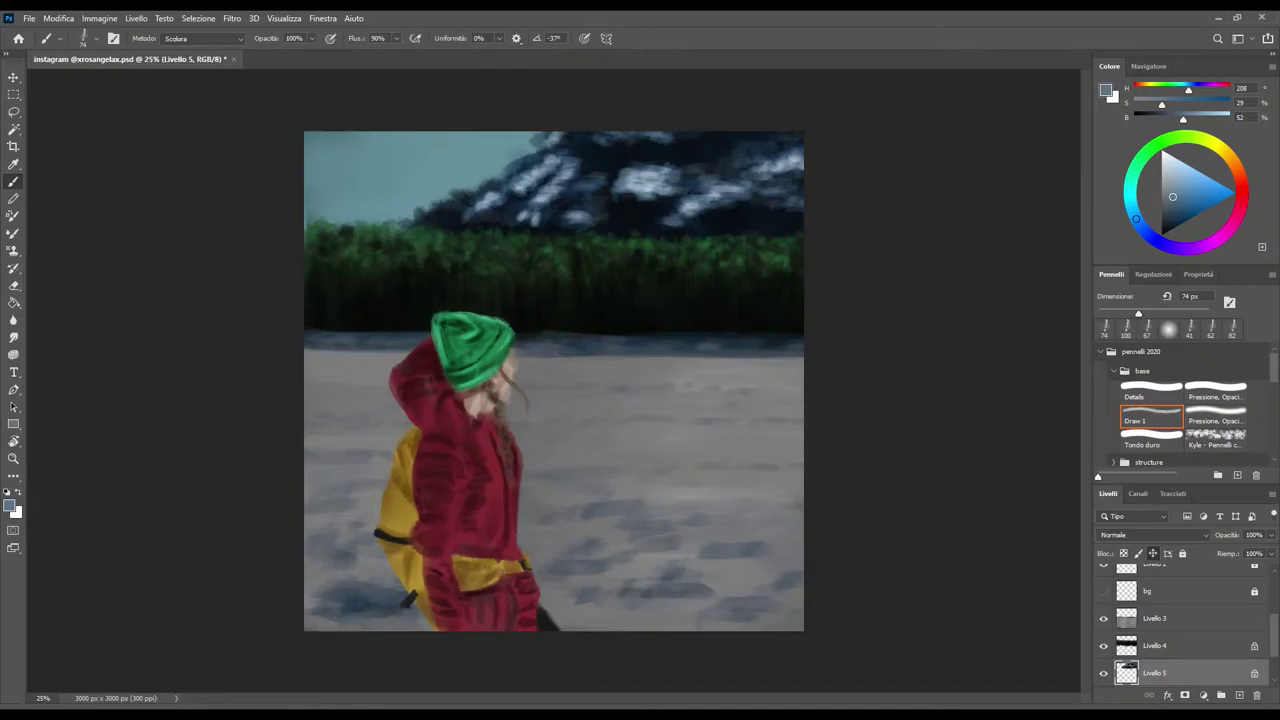
pyautogui.keyDown('alt'); pyautogui.click(740, 195); pyautogui.keyUp('alt')
pyautogui.press(']')
pyautogui.press(']')
pyautogui.press(']')
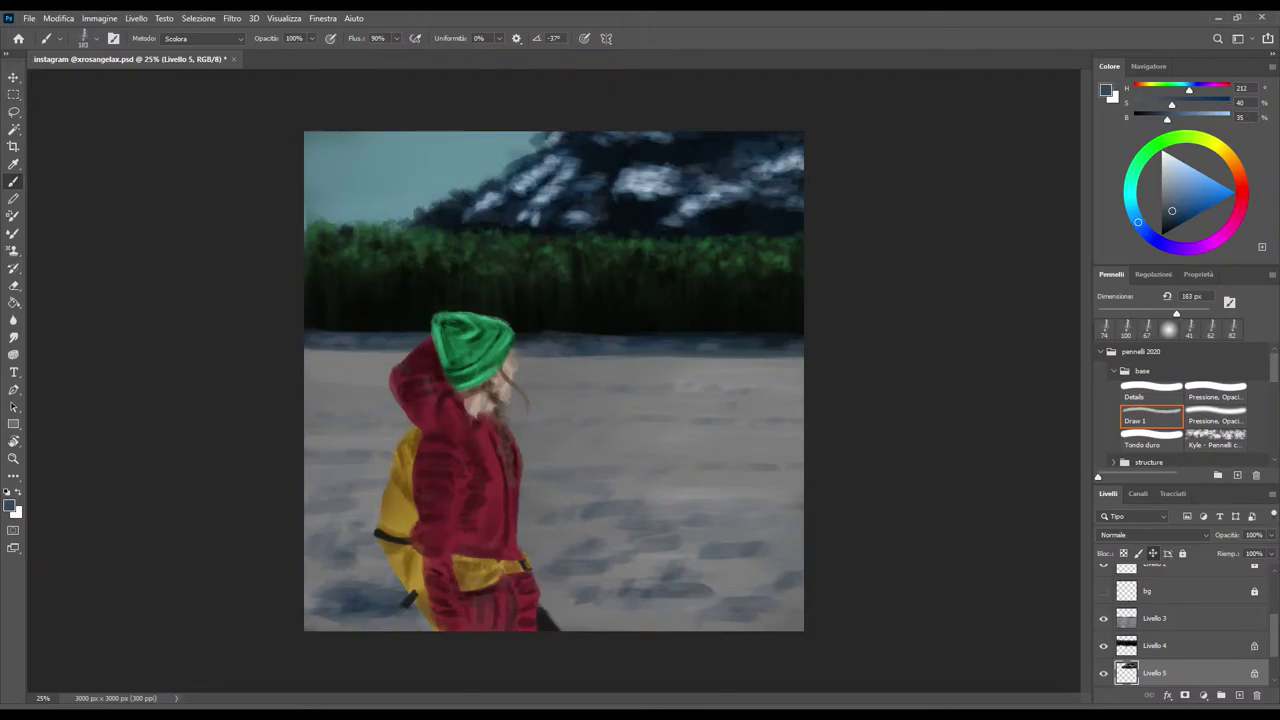
pyautogui.click(1216, 414)
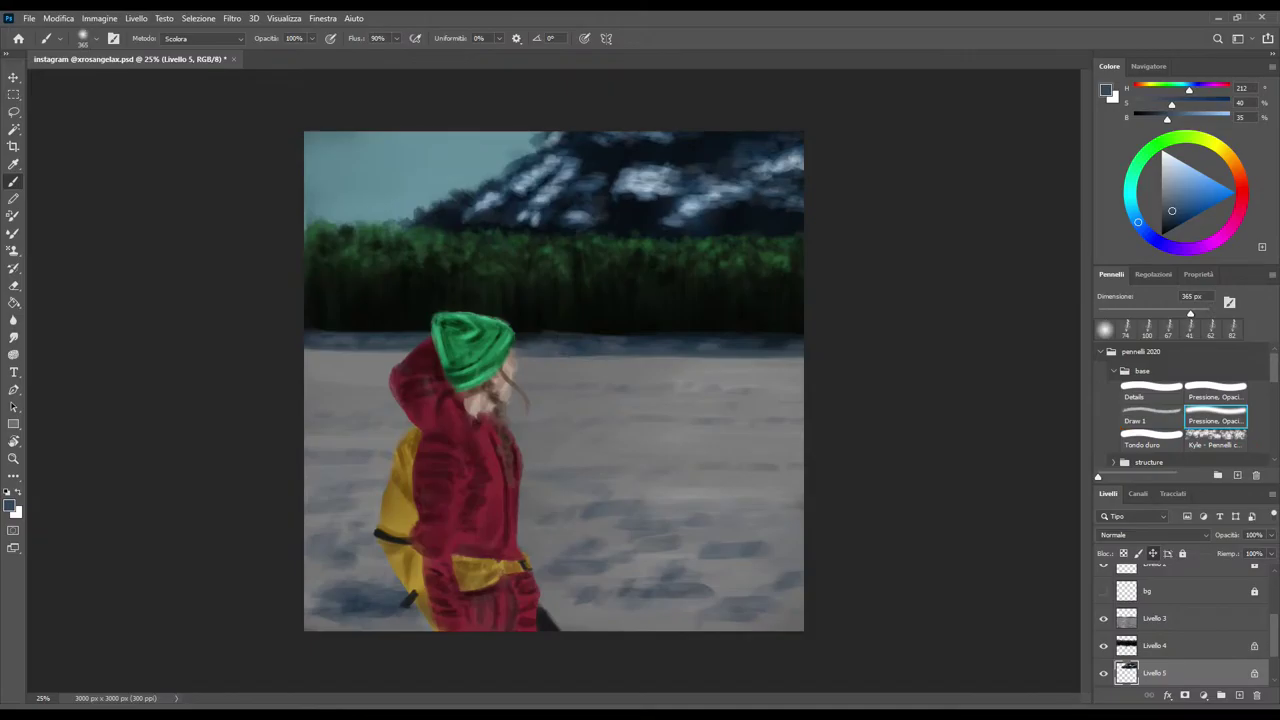
pyautogui.press('i')
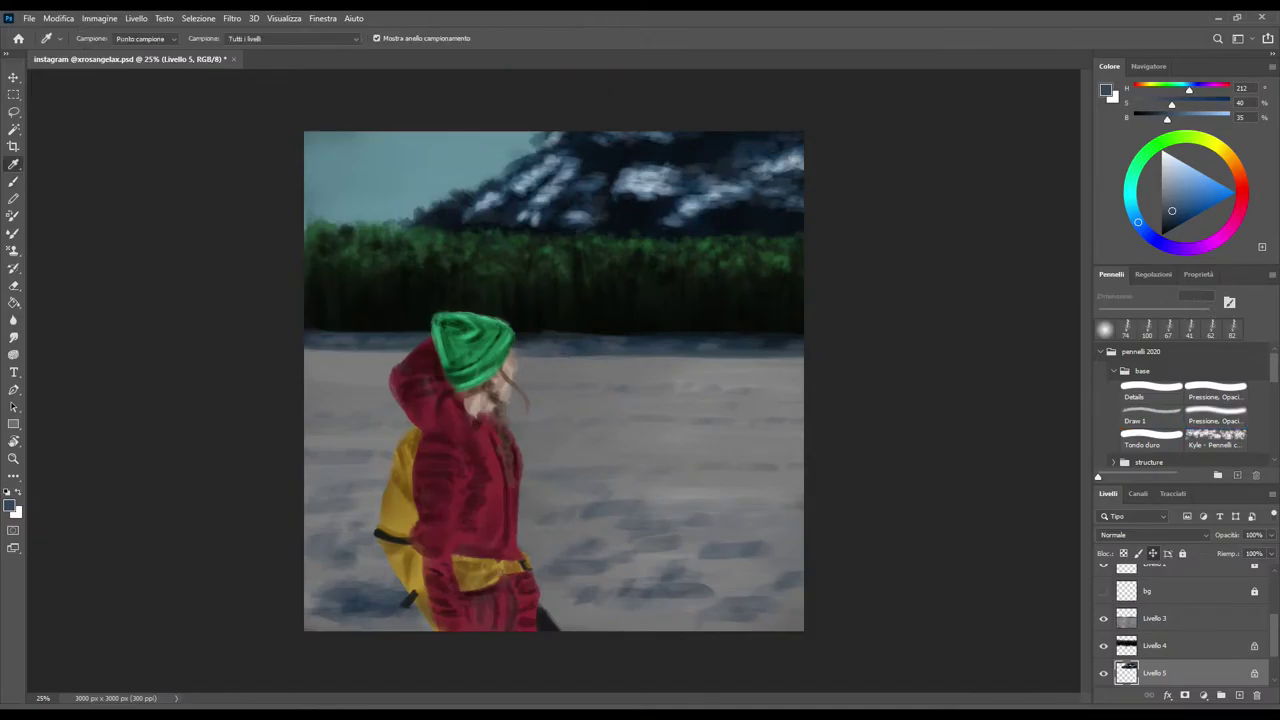
pyautogui.press('b')
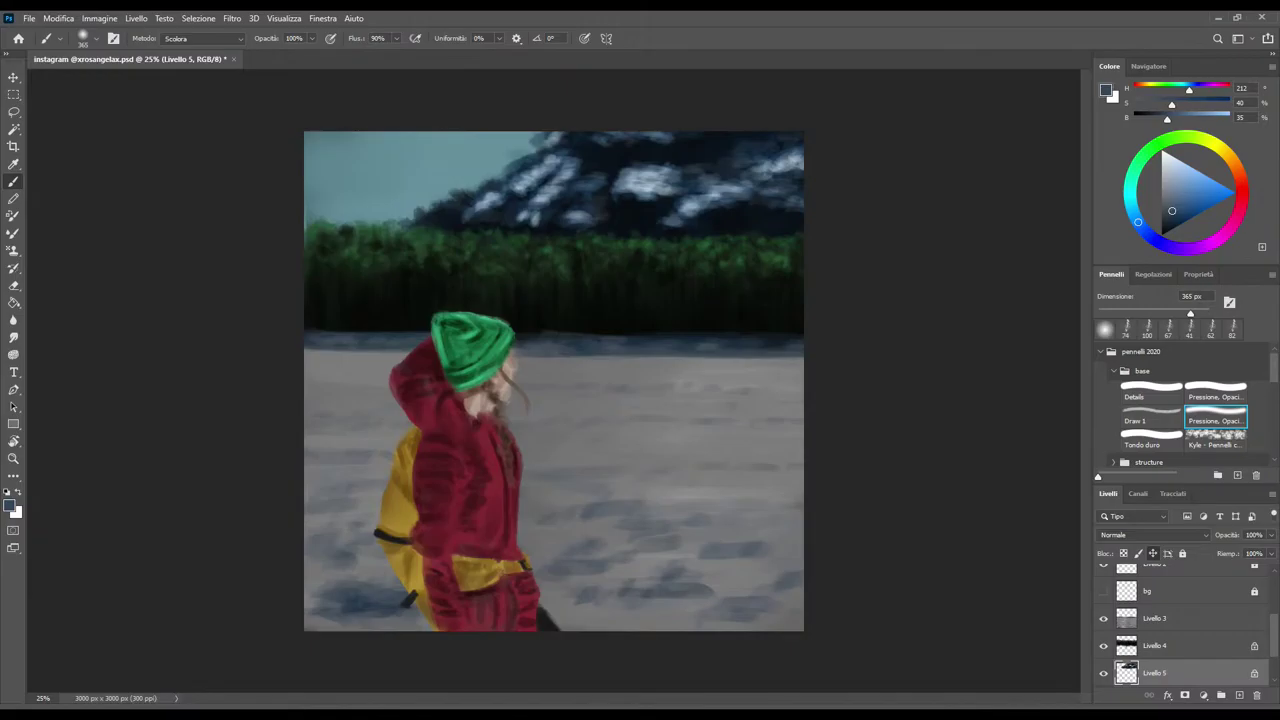
# Lasso the upper-right dark clouds above the treeline
pyautogui.press('l')
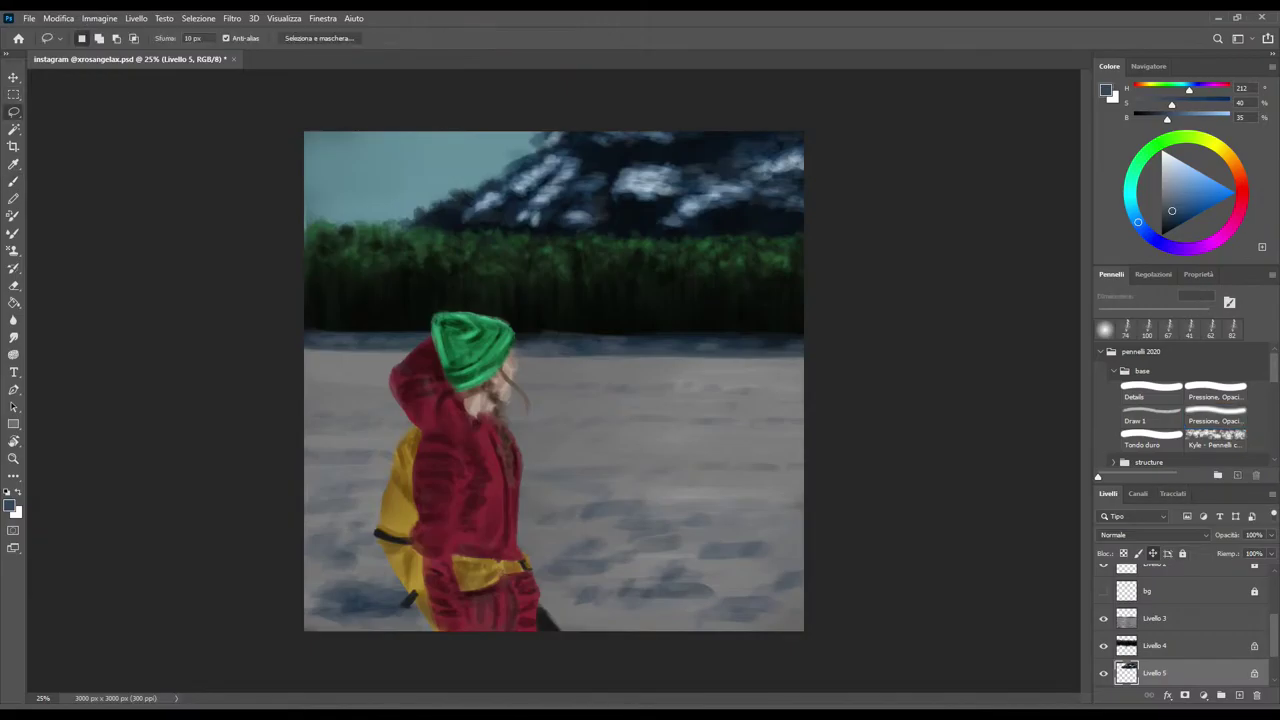
pyautogui.moveTo(806, 218)
pyautogui.mouseDown()
pyautogui.moveTo(656, 170)
pyautogui.moveTo(734, 132)
pyautogui.mouseUp()
pyautogui.press('Escape')
pyautogui.moveTo(800, 237); pyautogui.dragTo(803, 236)
pyautogui.click(1153, 274)
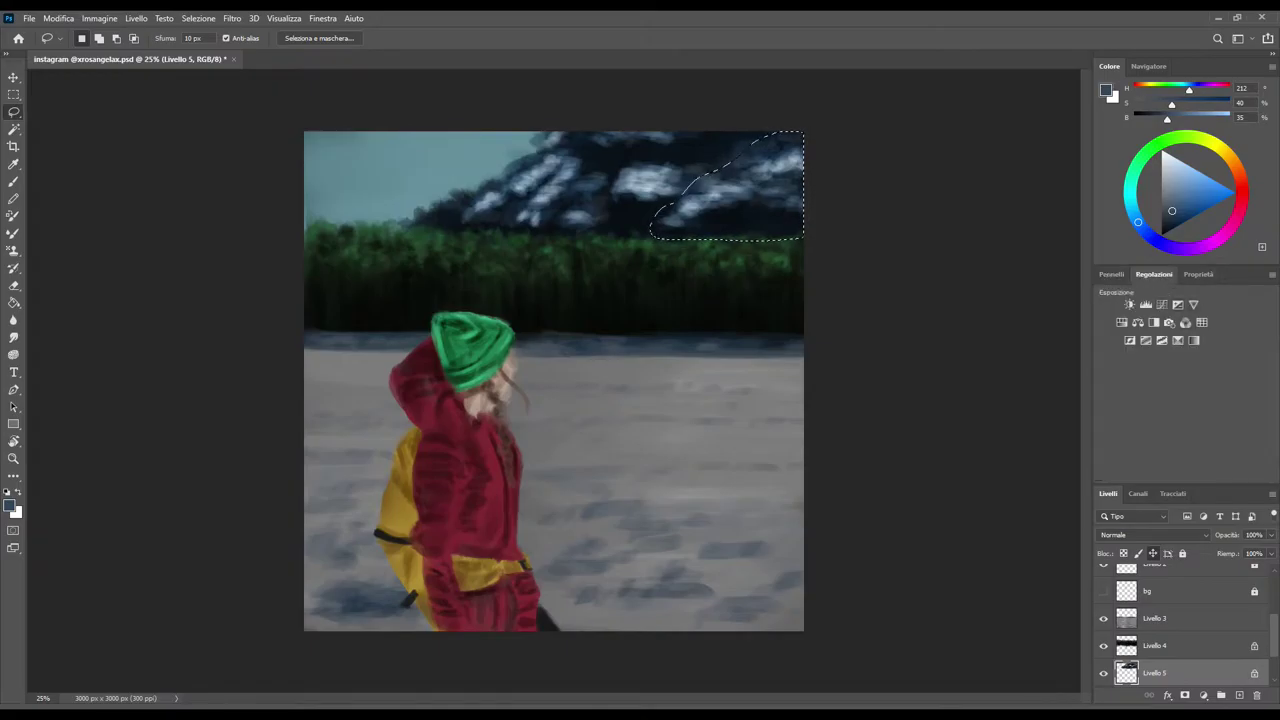
pyautogui.click(1193, 304)
pyautogui.click(1193, 304)
pyautogui.moveTo(1181, 331); pyautogui.dragTo(1170, 331)
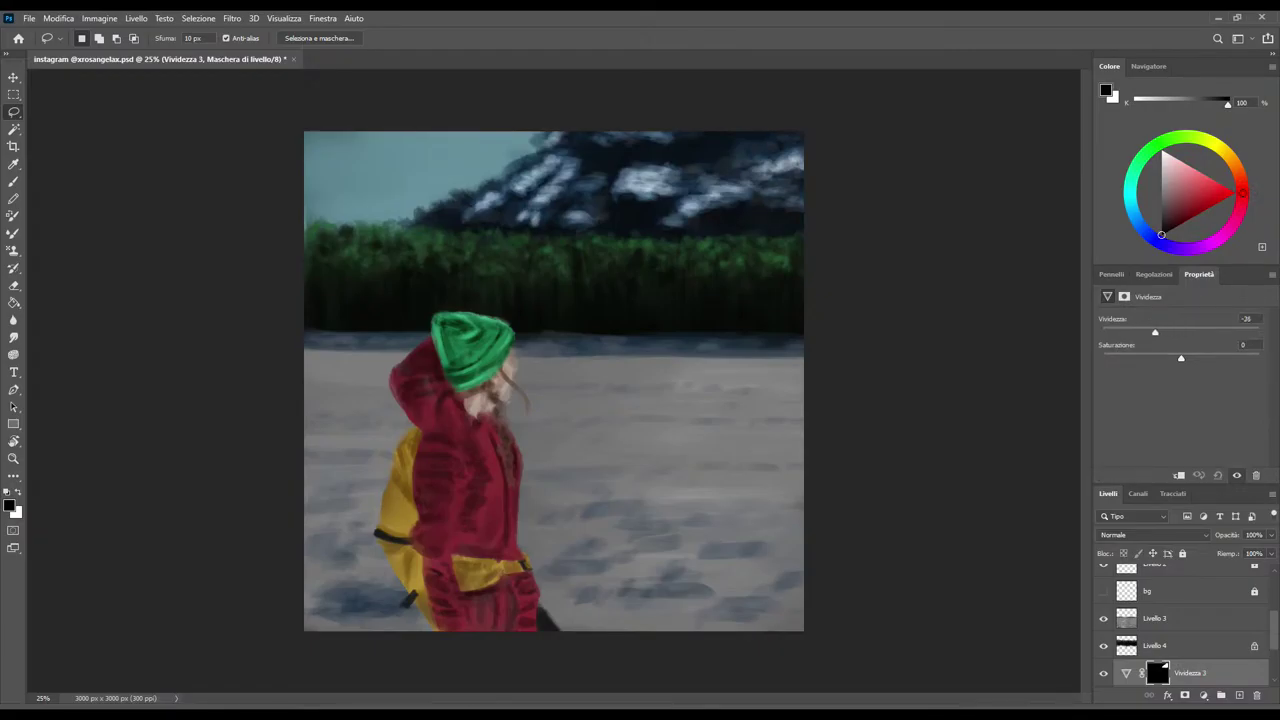
pyautogui.click(1246, 318)
pyautogui.write('0')
pyautogui.press('Return')
pyautogui.click(1239, 695)
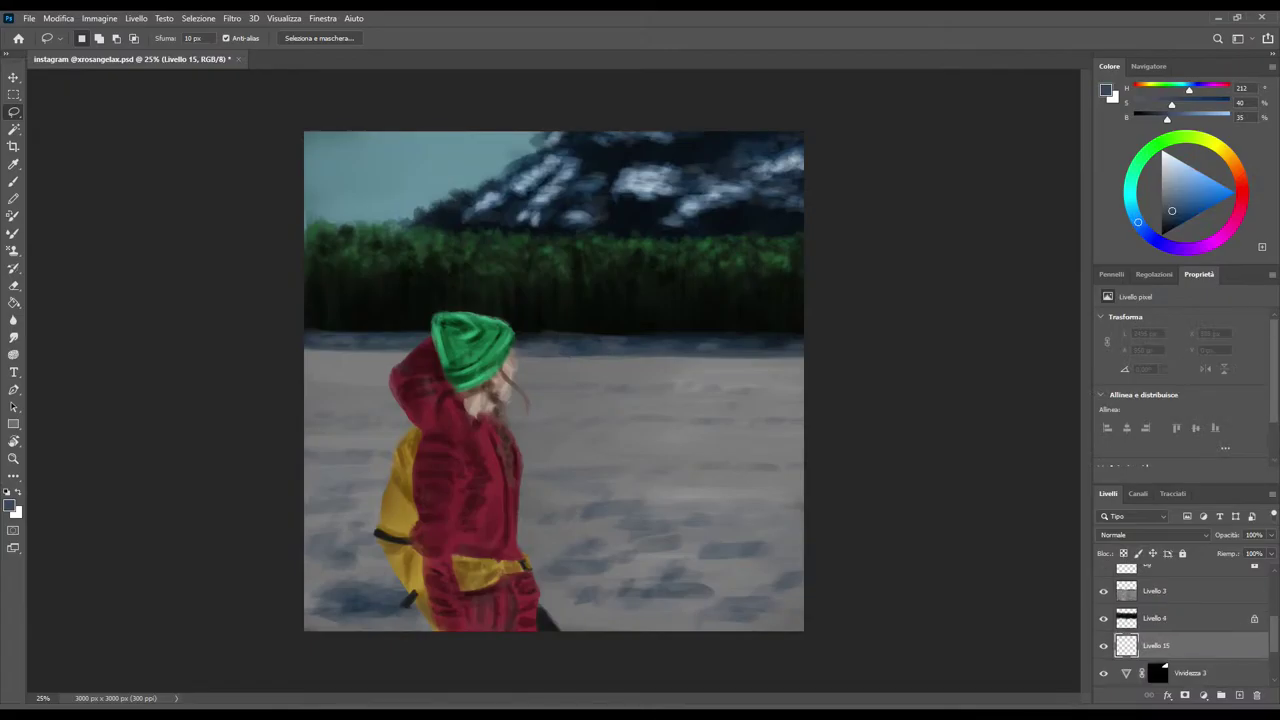
pyautogui.press('Delete')
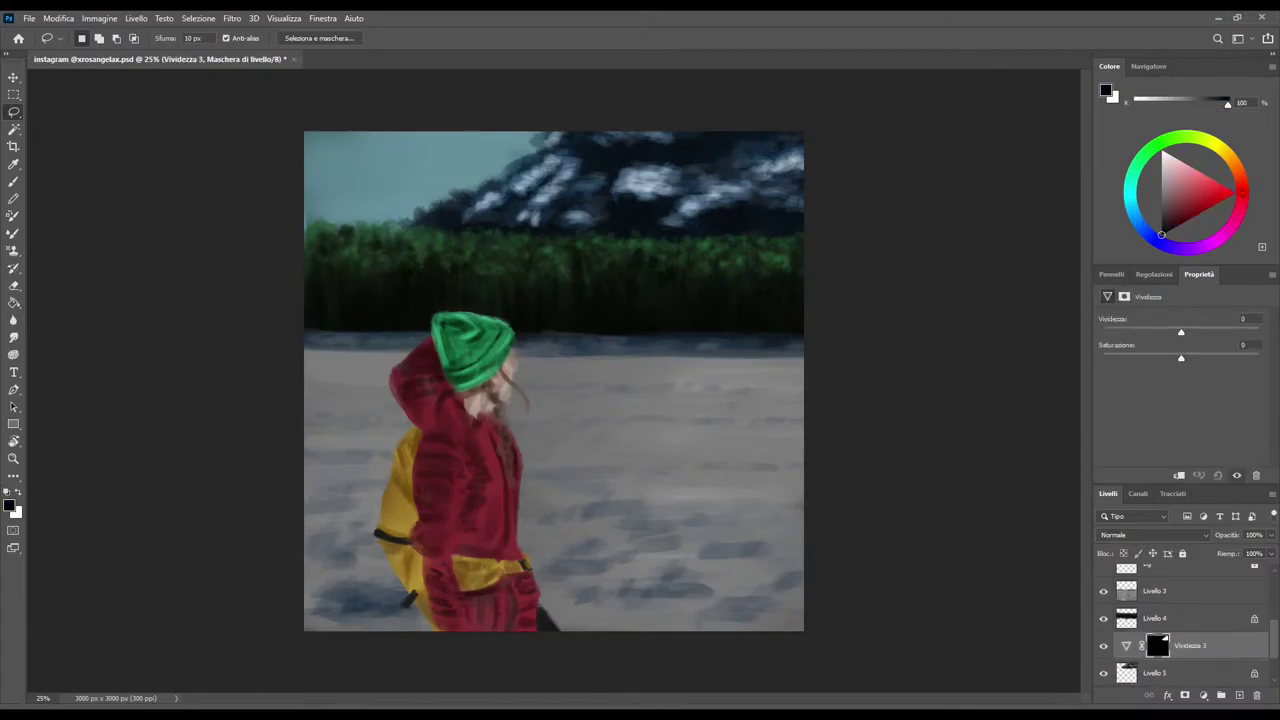
pyautogui.hotkey('ctrl', 'z')
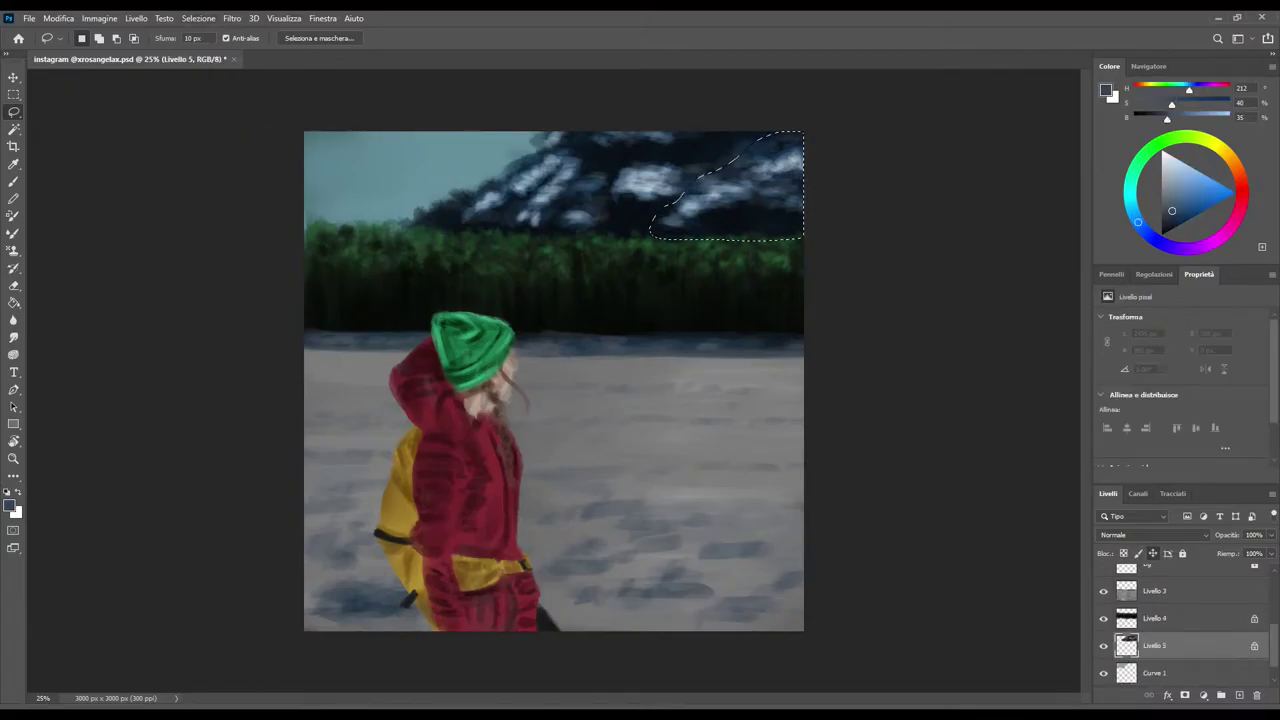
# Darken the selected clouds with a Brightness/Contrast adjustment, then merge it down into Livello 5
pyautogui.click(1153, 274)
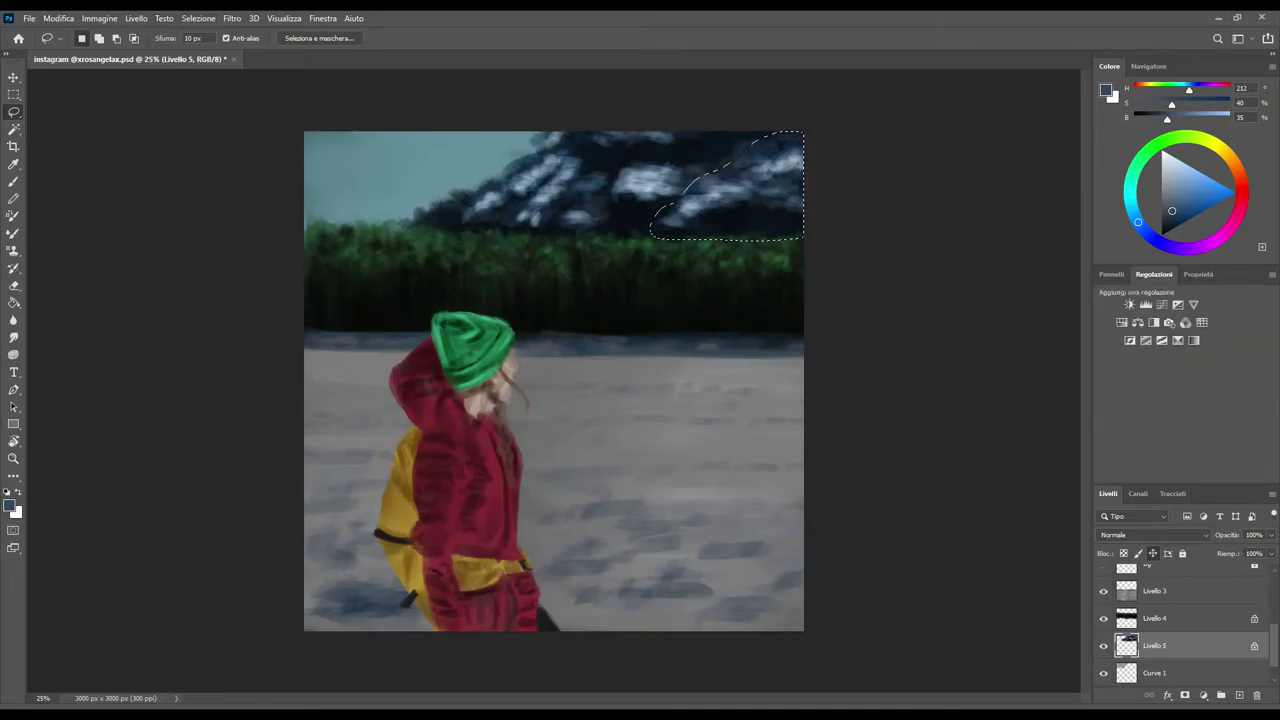
pyautogui.hotkey('ctrl', 'd')
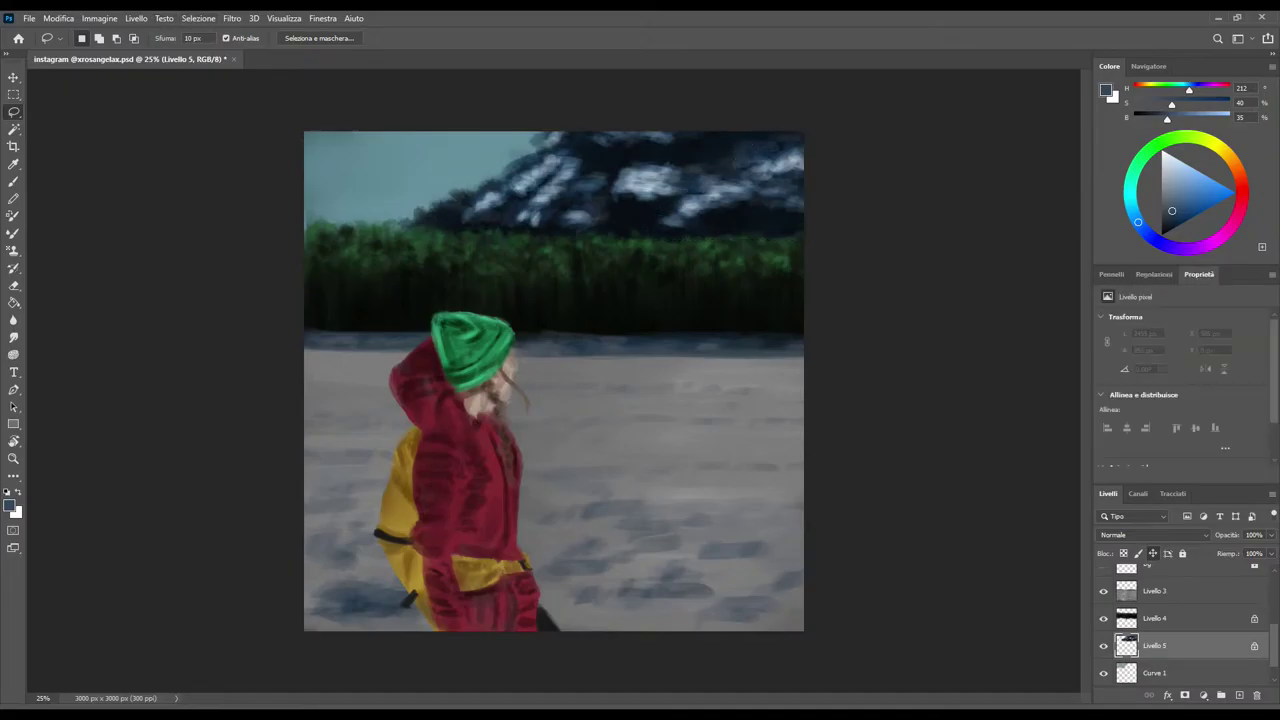
pyautogui.moveTo(1181, 355); pyautogui.dragTo(1164, 355)
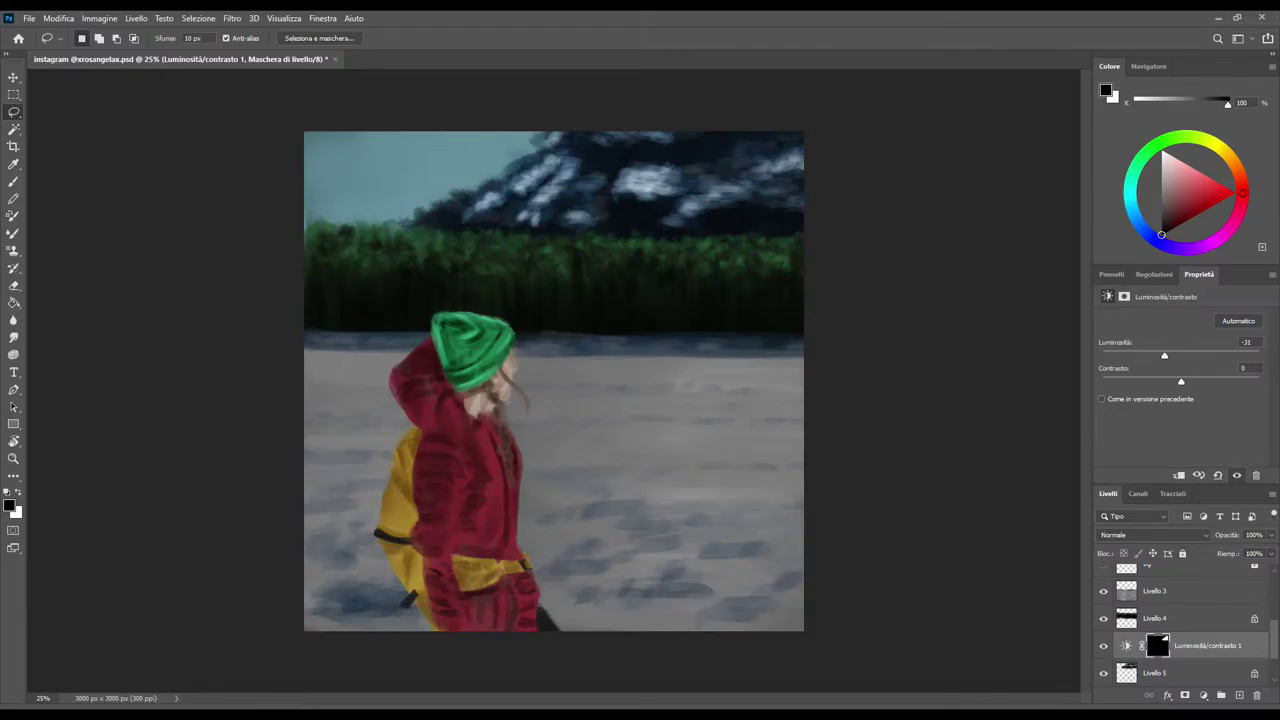
pyautogui.click(1155, 672)
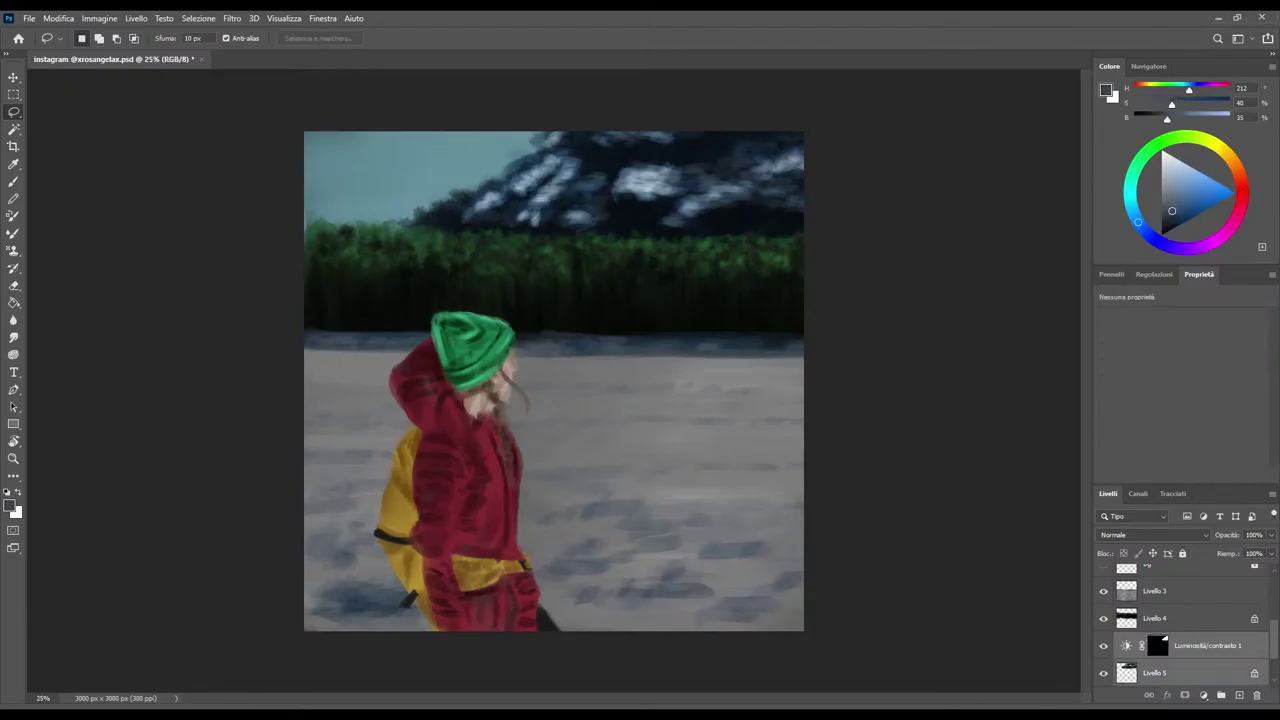
pyautogui.hotkey('ctrl', 'e')
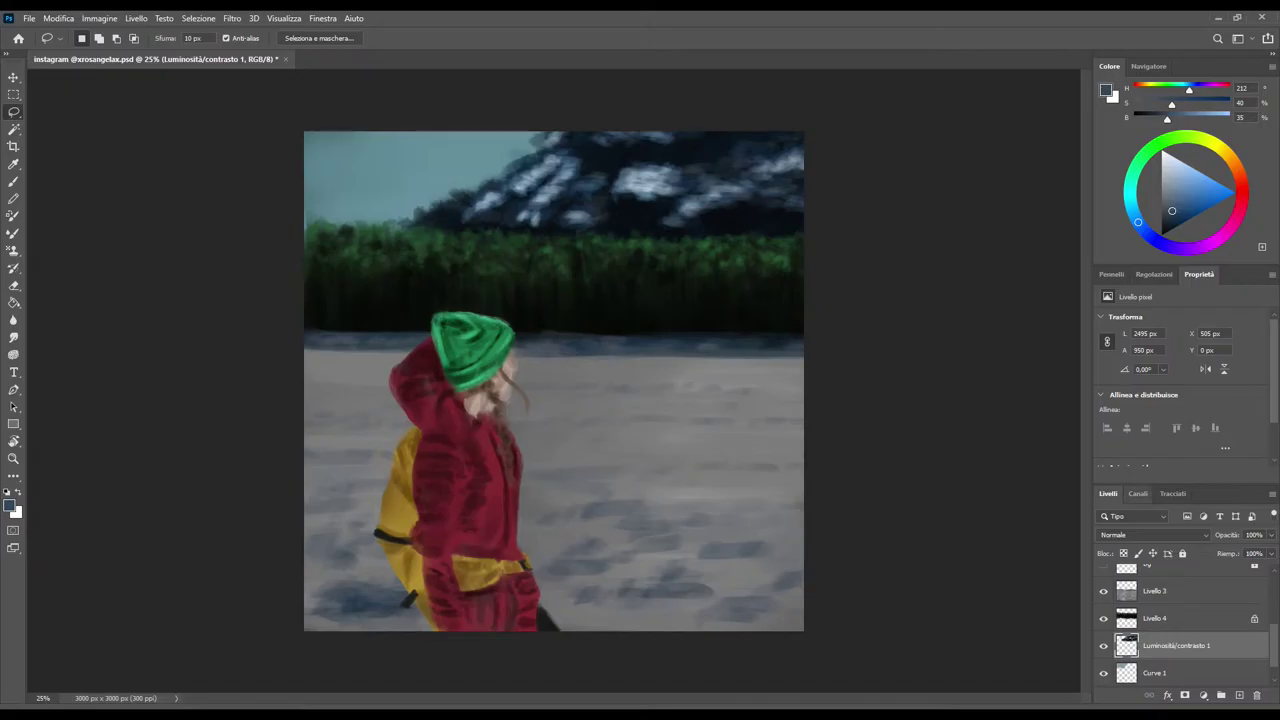
# Sample a near-black colour from the painting and enlarge the brush to about 472 px
pyautogui.press('i')
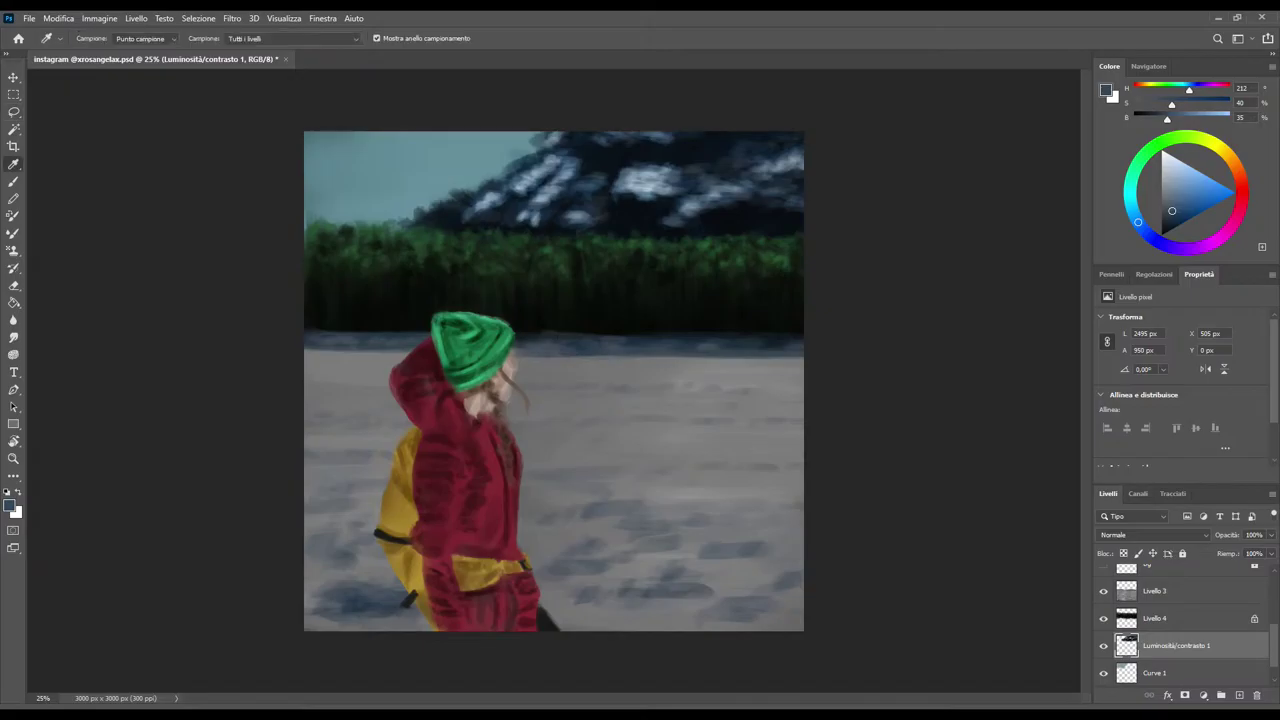
pyautogui.click(548, 620)
pyautogui.press('b')
pyautogui.click(1111, 274)
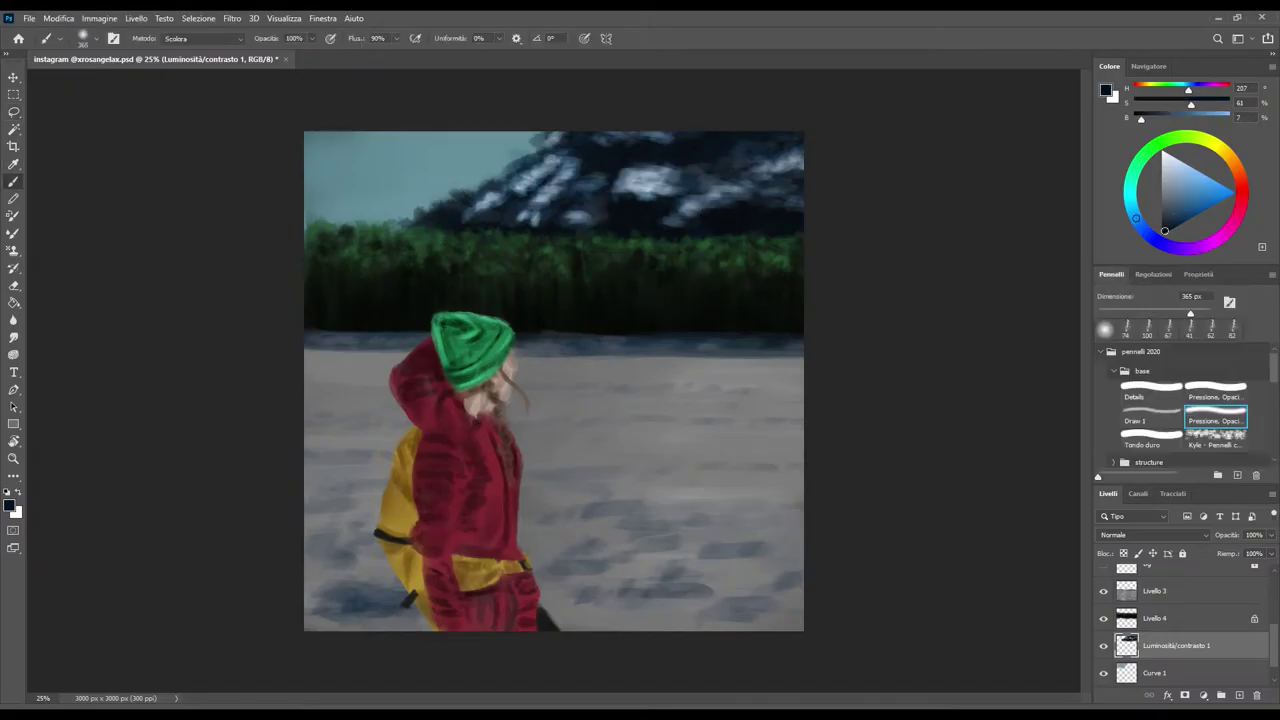
pyautogui.moveTo(1190, 313); pyautogui.dragTo(1196, 313)
# Raise the brush to 508 px, toggle the layer's full lock, and set the colour to pure black
pyautogui.press('i')
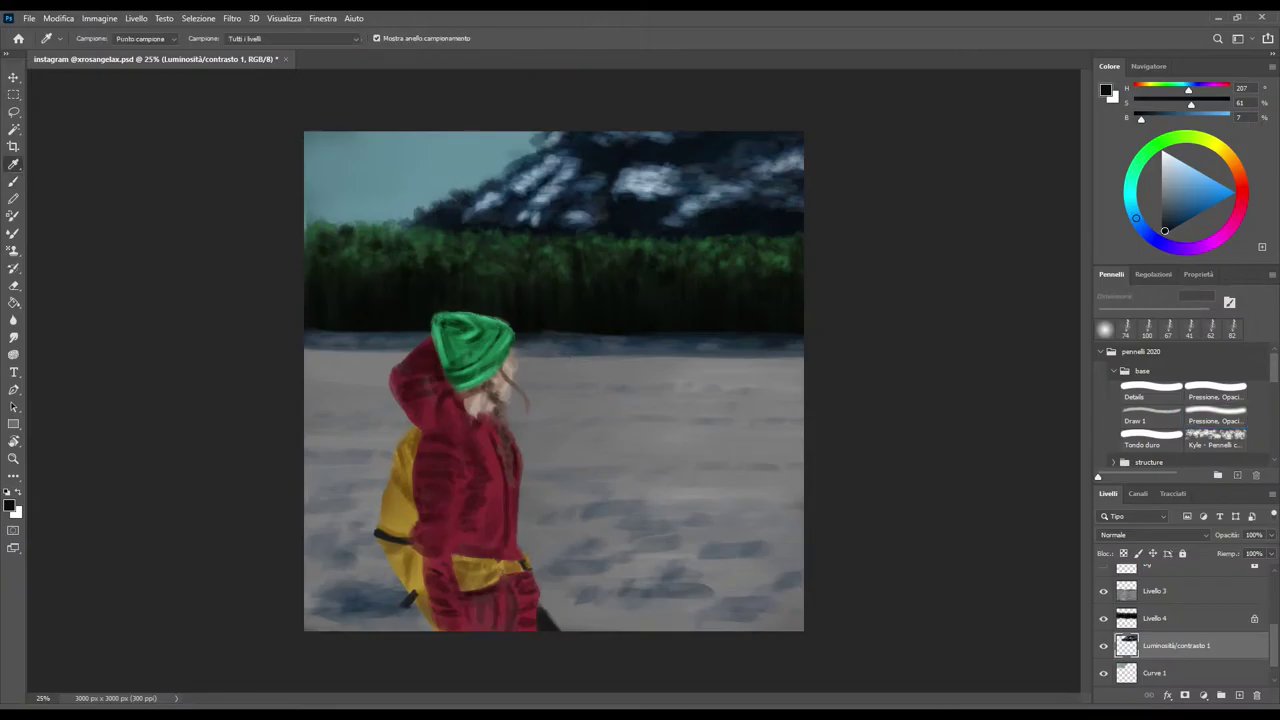
pyautogui.press('b')
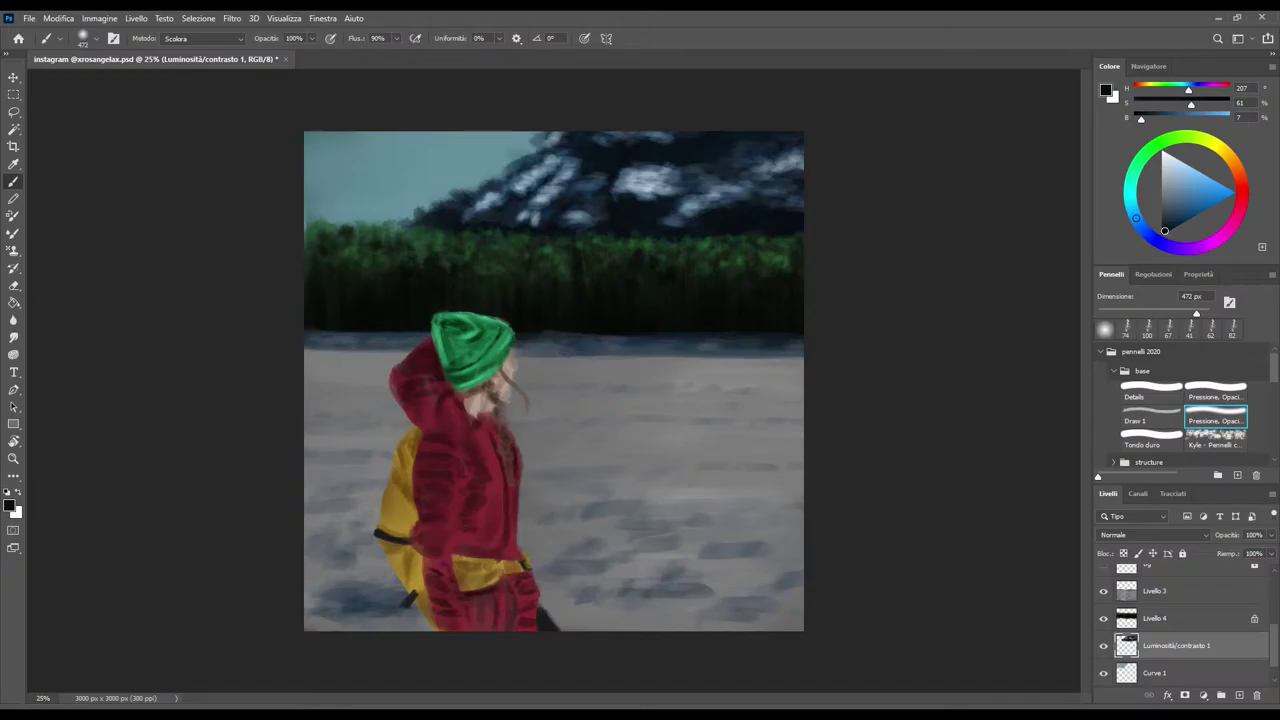
pyautogui.press('i')
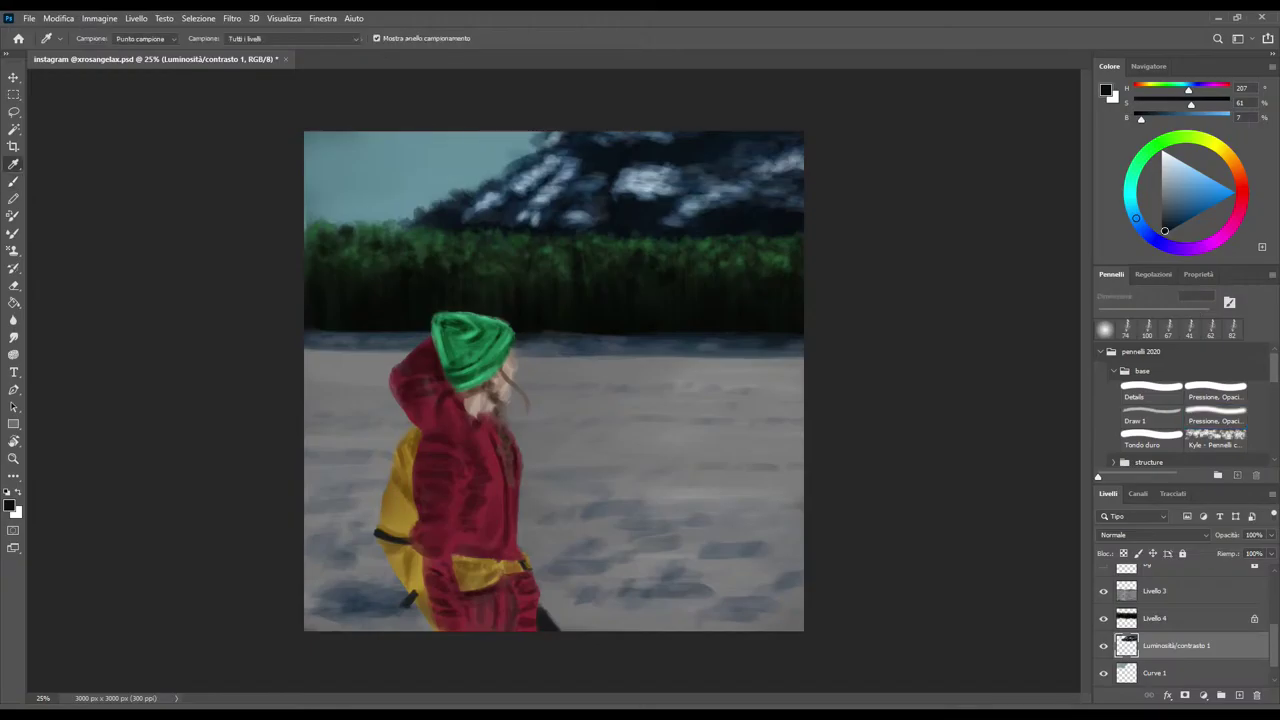
pyautogui.press('b')
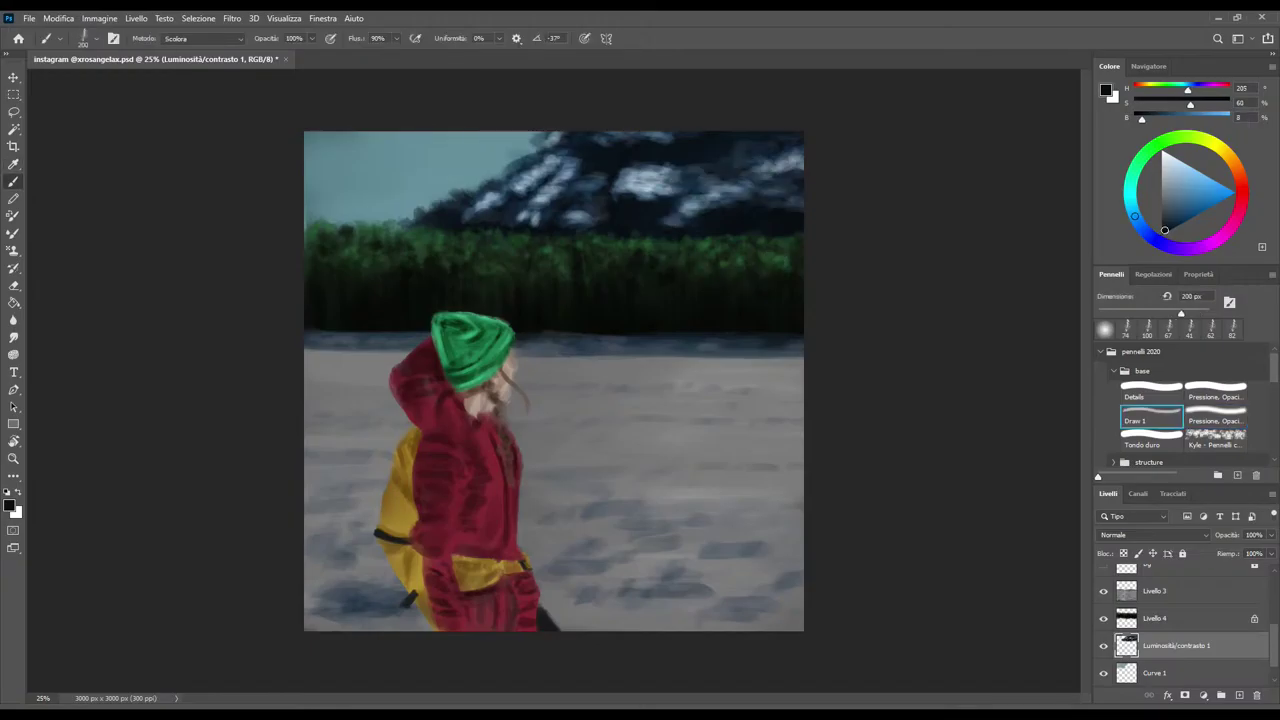
pyautogui.press(']')
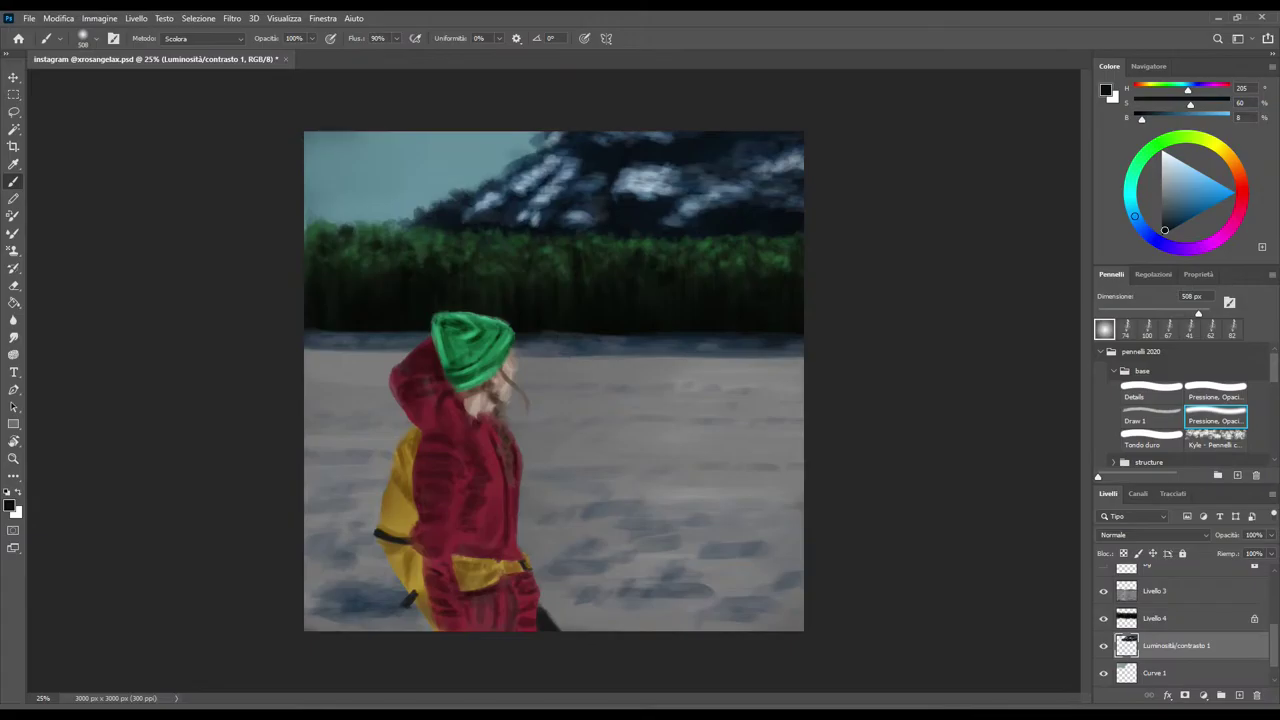
pyautogui.hotkey('ctrl', '/')
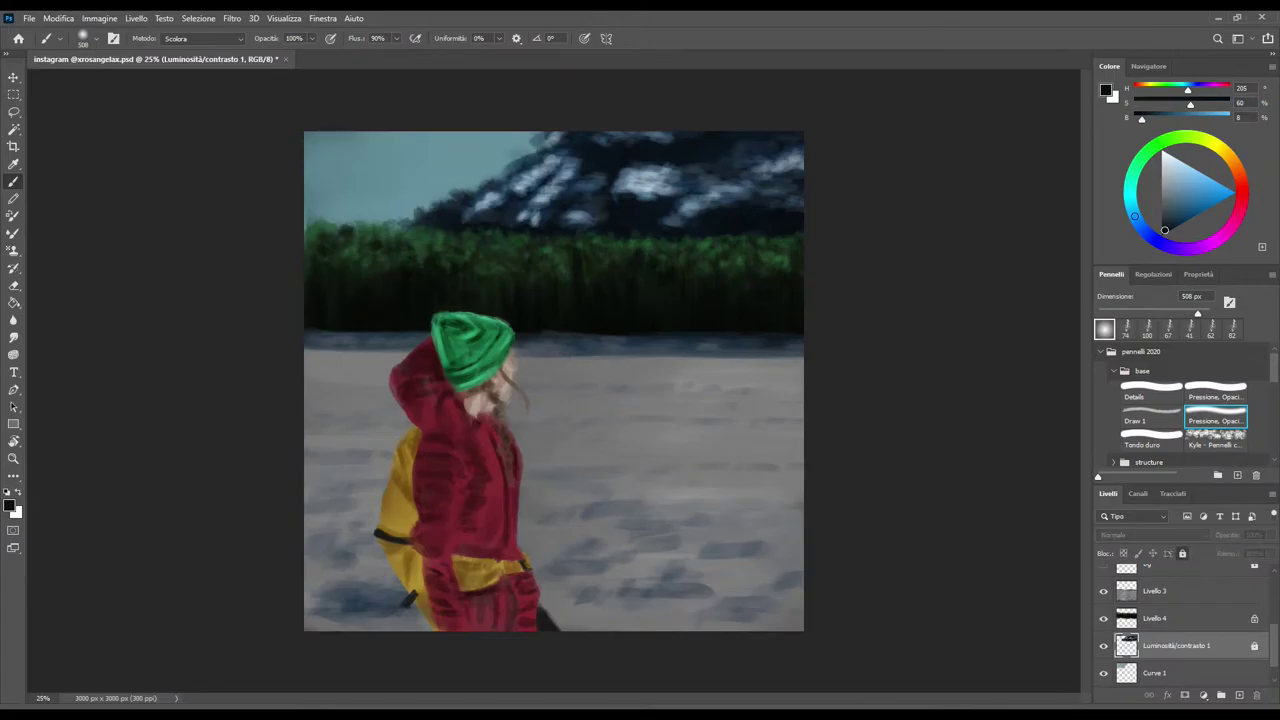
pyautogui.hotkey('ctrl', '/')
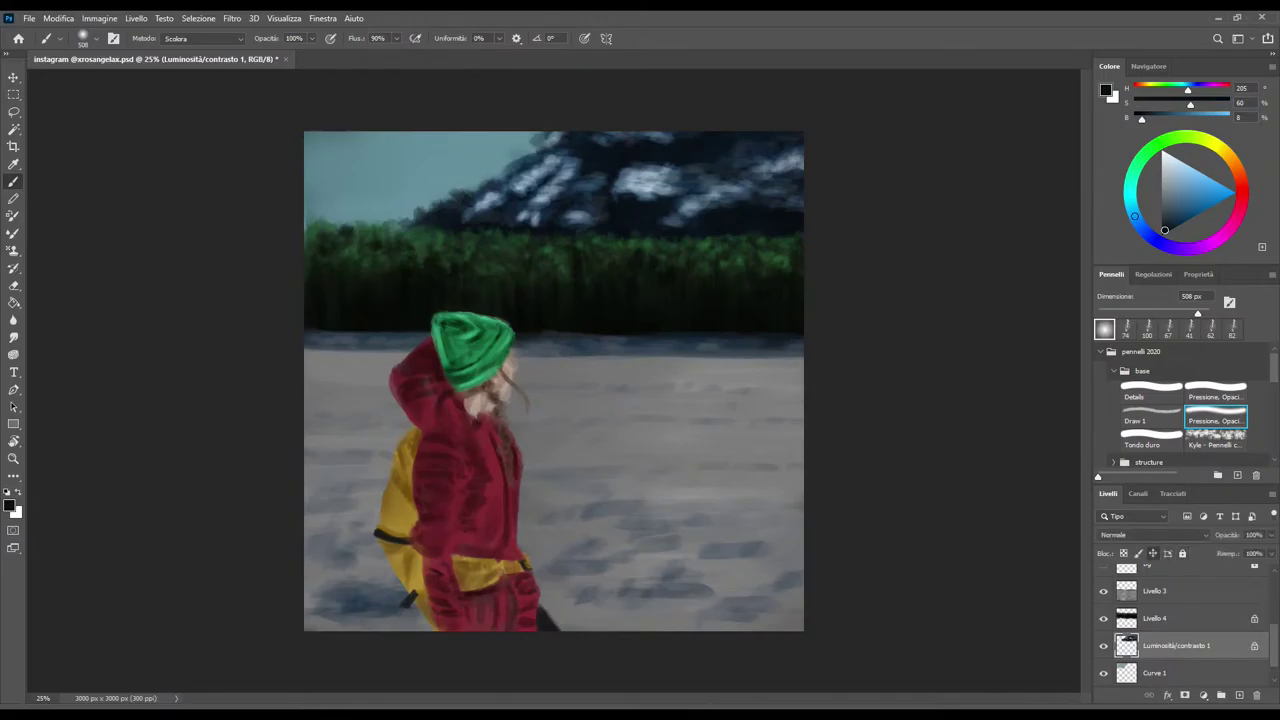
pyautogui.moveTo(1164, 230); pyautogui.dragTo(1161, 234)
# Paint black over the top clouds in Normal mode, resizing the brush between 137 and 2305 px
pyautogui.hotkey('shift', 'alt', 'n')
pyautogui.press(']')
pyautogui.press(']')
pyautogui.press(']')
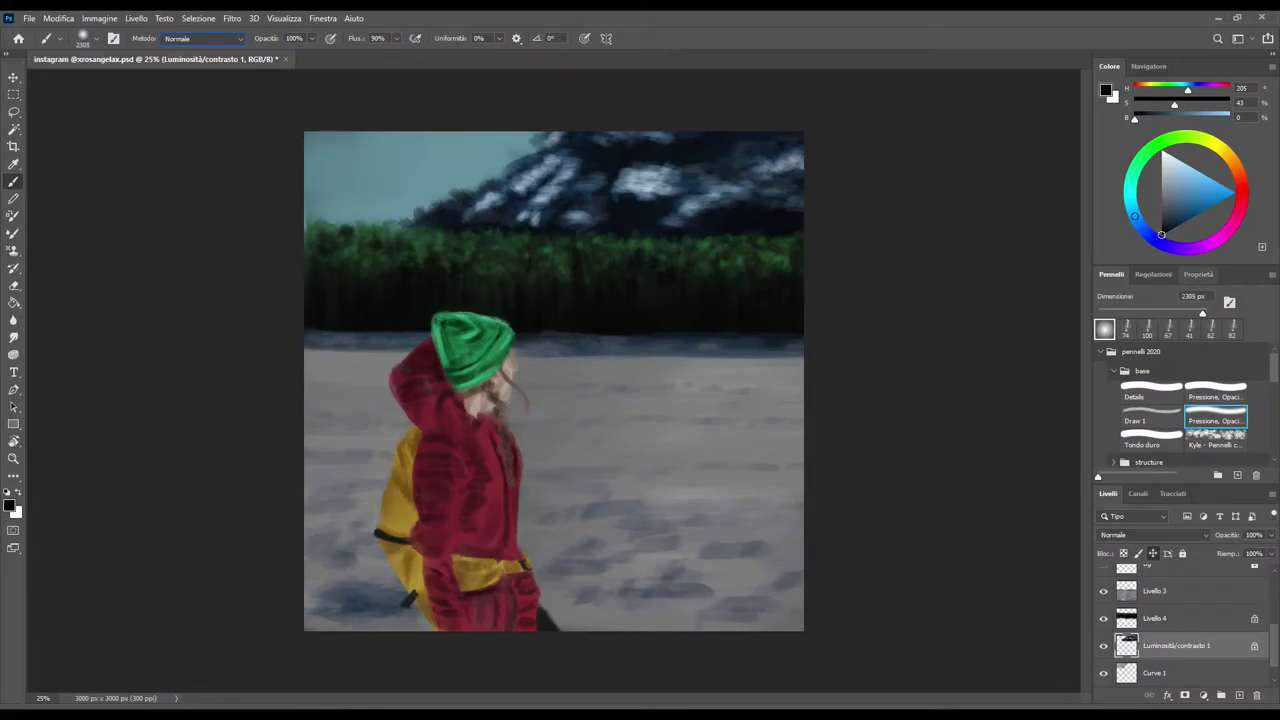
pyautogui.press('[')
pyautogui.press('[')
pyautogui.press('[')
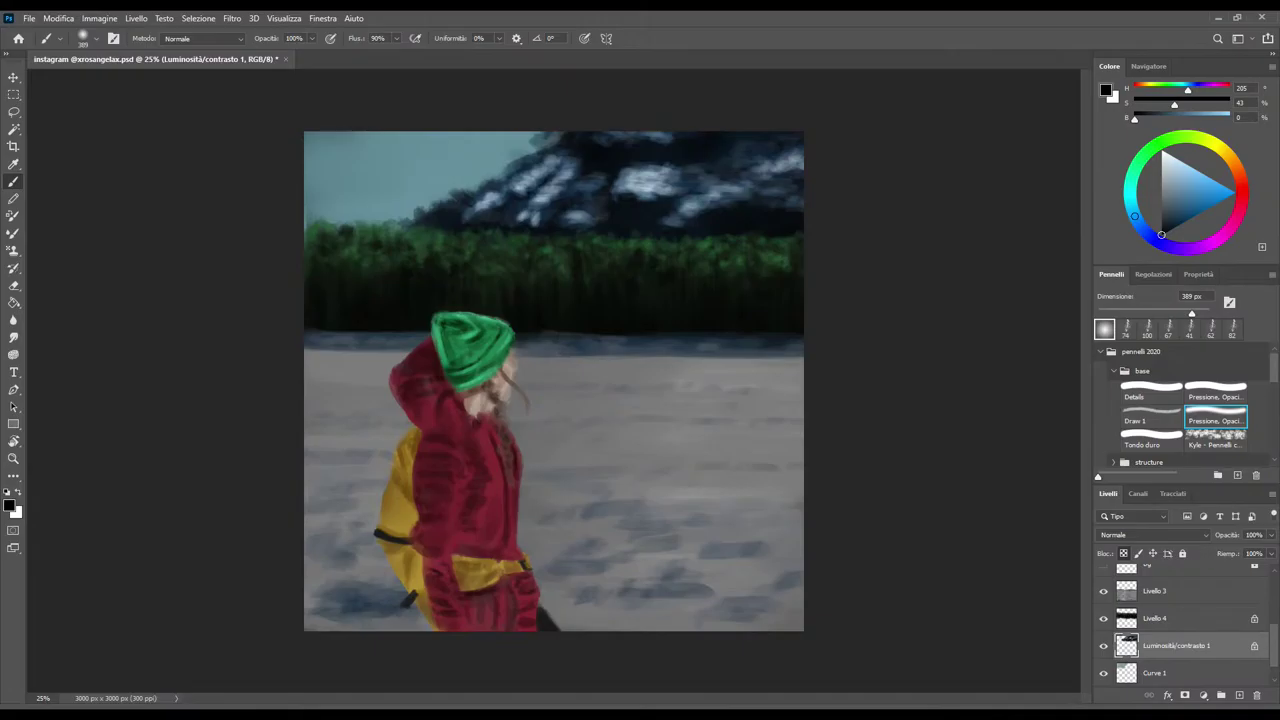
pyautogui.press('[')
pyautogui.press('[')
pyautogui.press('[')
pyautogui.press(']')
pyautogui.press(']')
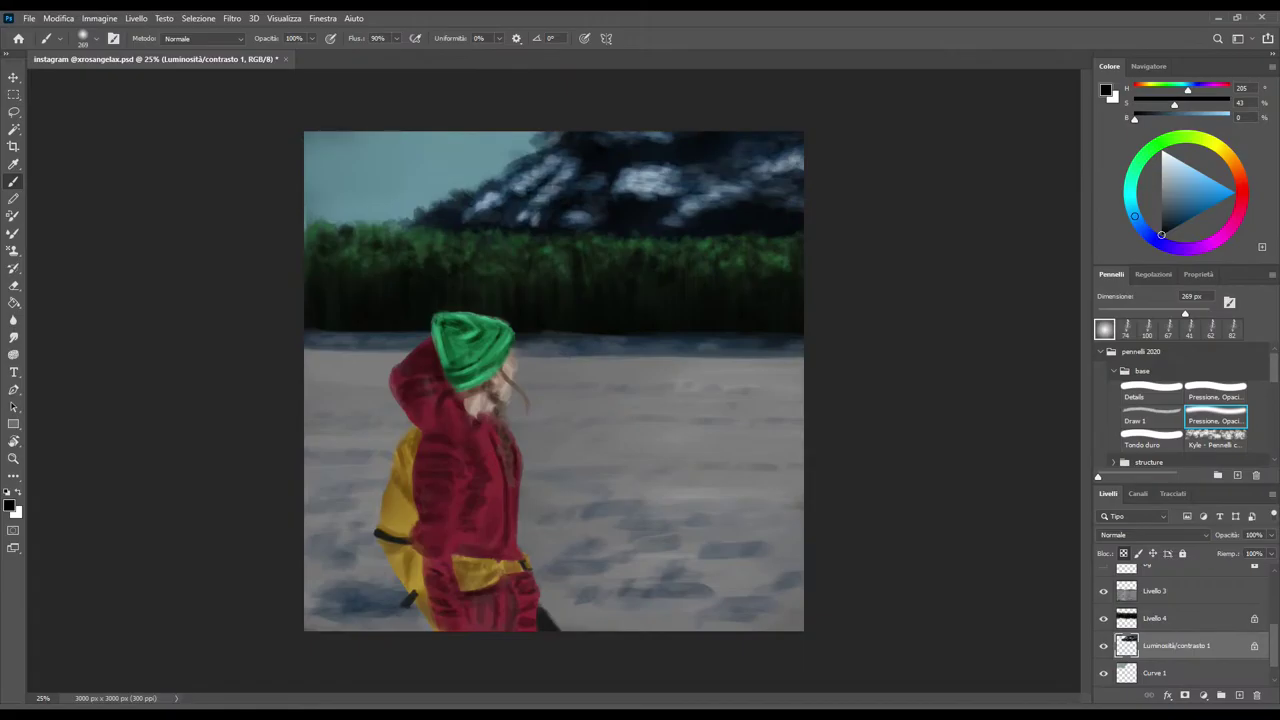
pyautogui.press(']')
pyautogui.press(']')
pyautogui.press(']')
pyautogui.press('[')
pyautogui.press('[')
pyautogui.press('[')
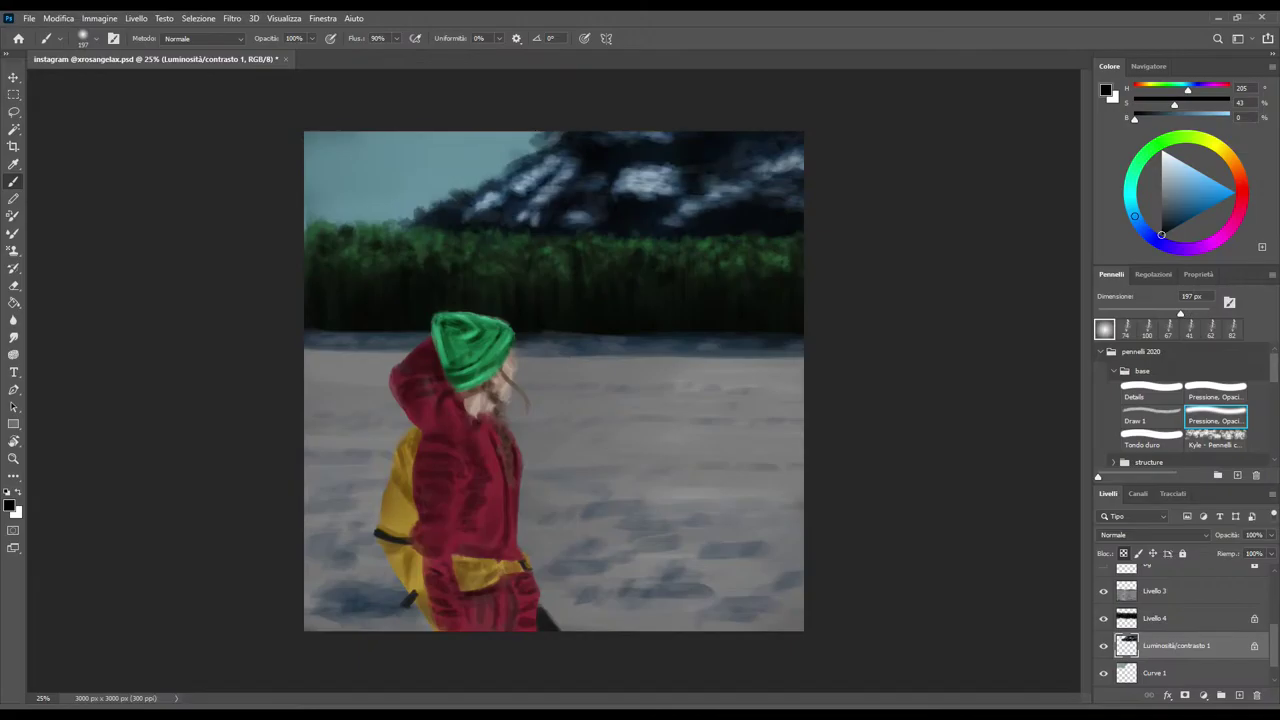
pyautogui.press('[')
pyautogui.press('[')
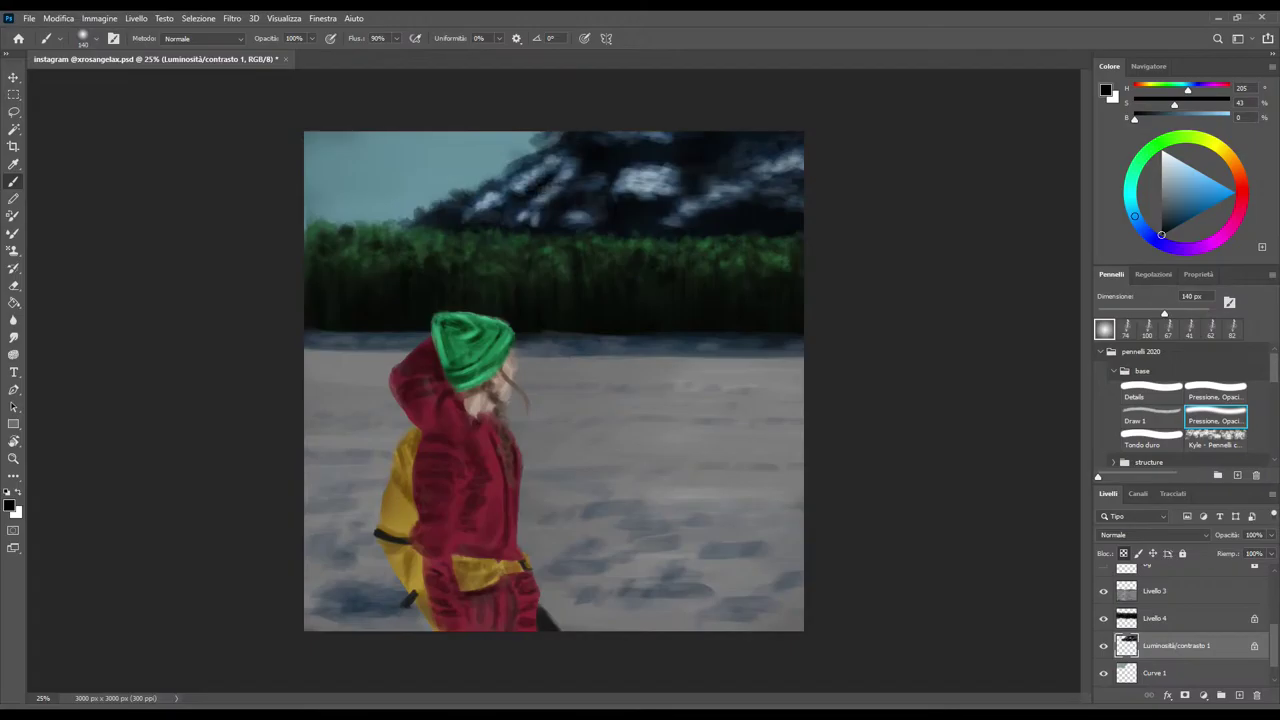
pyautogui.press(']')
pyautogui.press(']')
pyautogui.press(']')
pyautogui.press(']')
pyautogui.press(']')
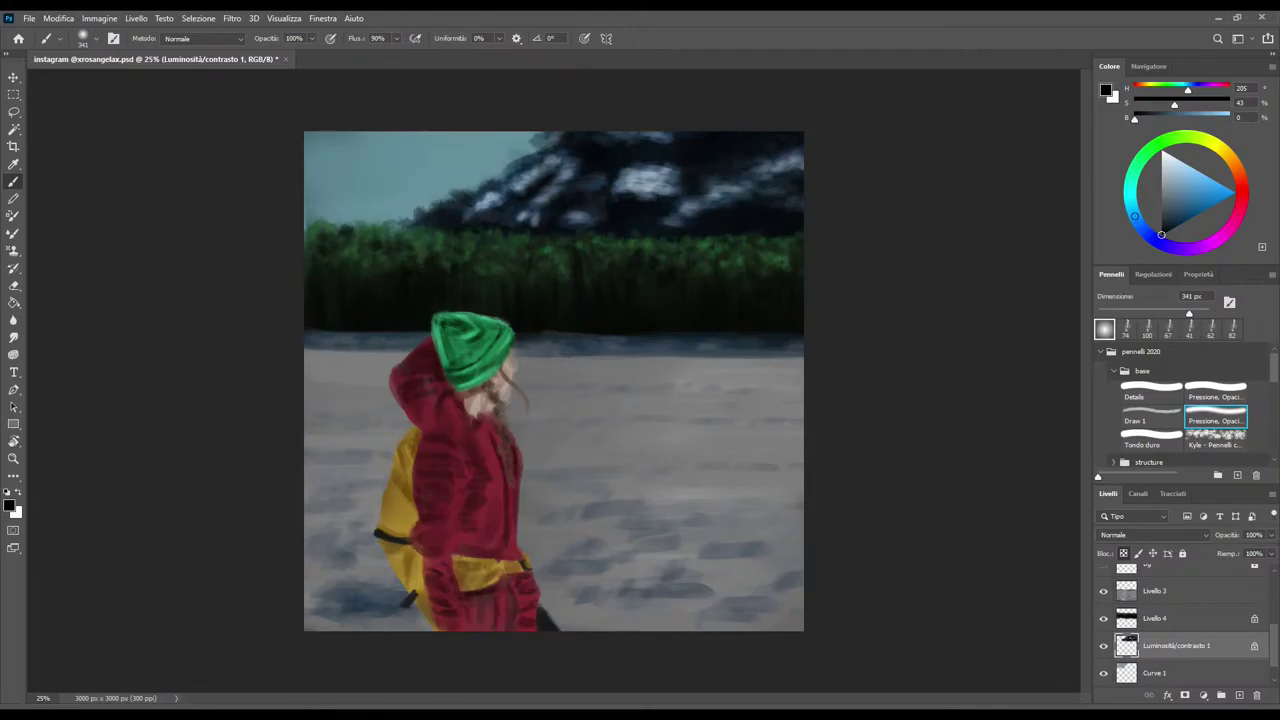
pyautogui.press('e')
pyautogui.click(1124, 553)
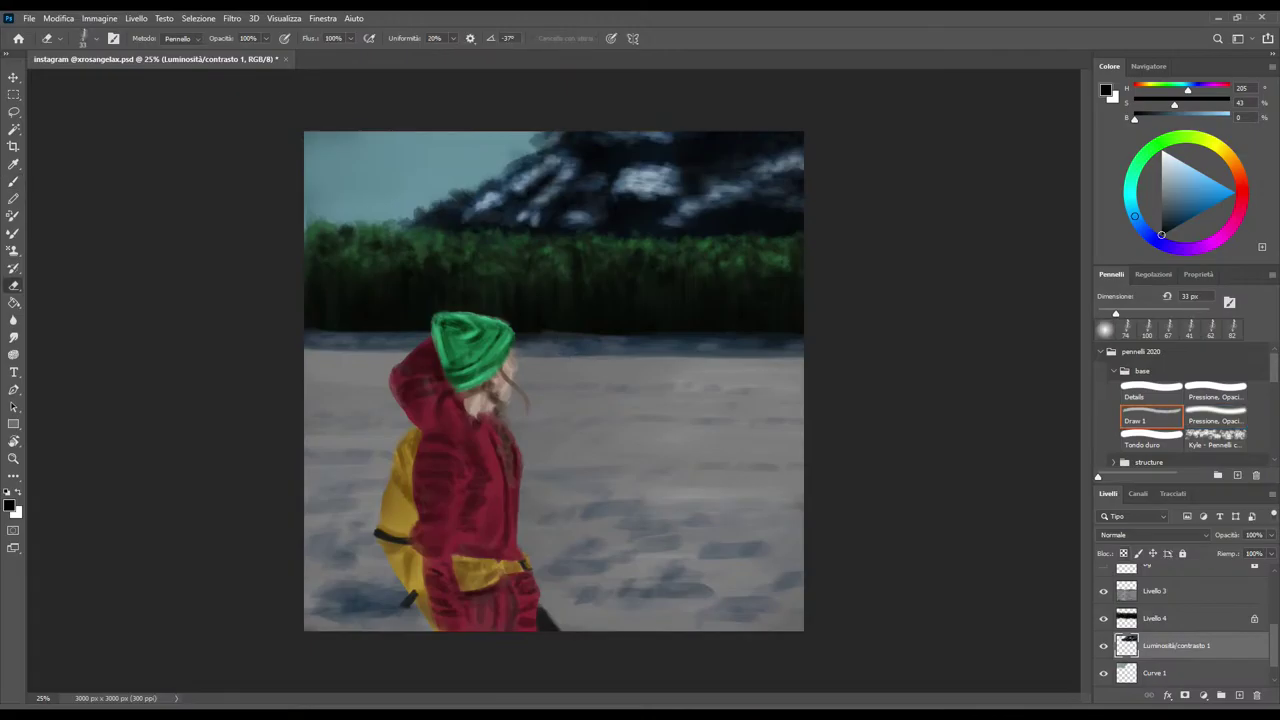
# Erase the clouds' left edge with a 67 px eraser, then select Livello 4 and save
pyautogui.press(']')
pyautogui.press(']')
pyautogui.press(']')
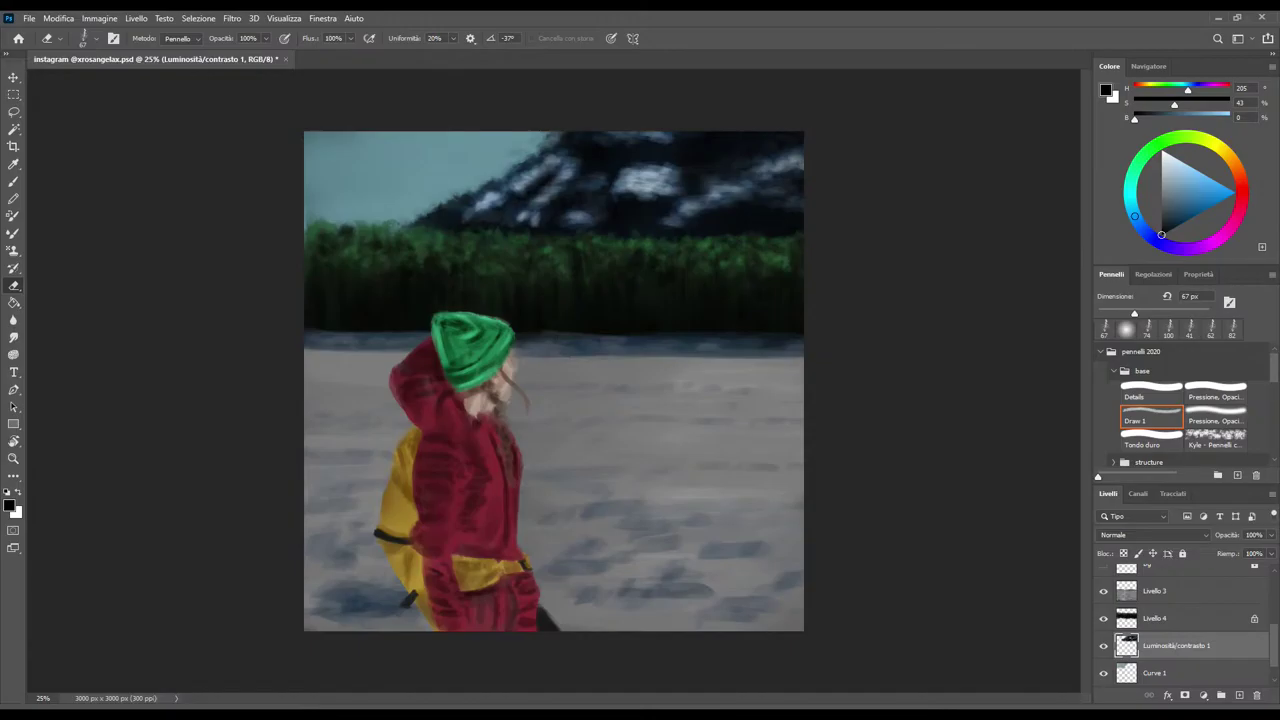
pyautogui.press('.')
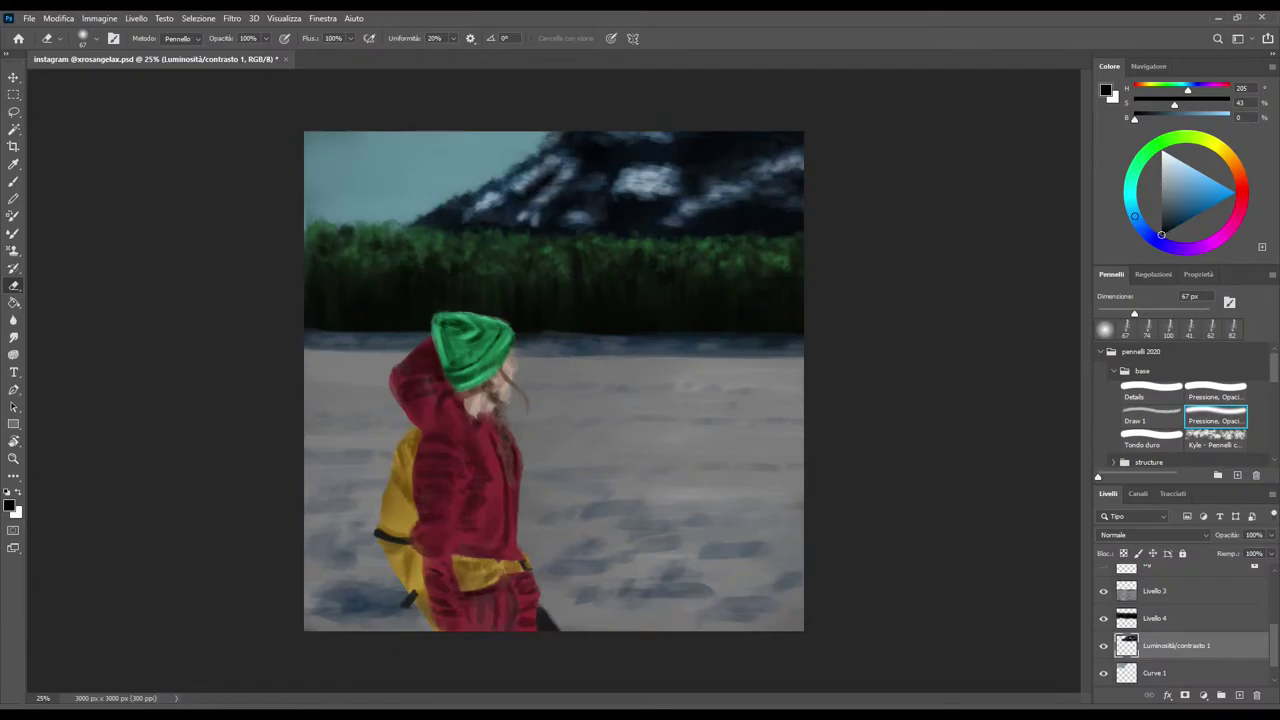
pyautogui.click(1180, 618)
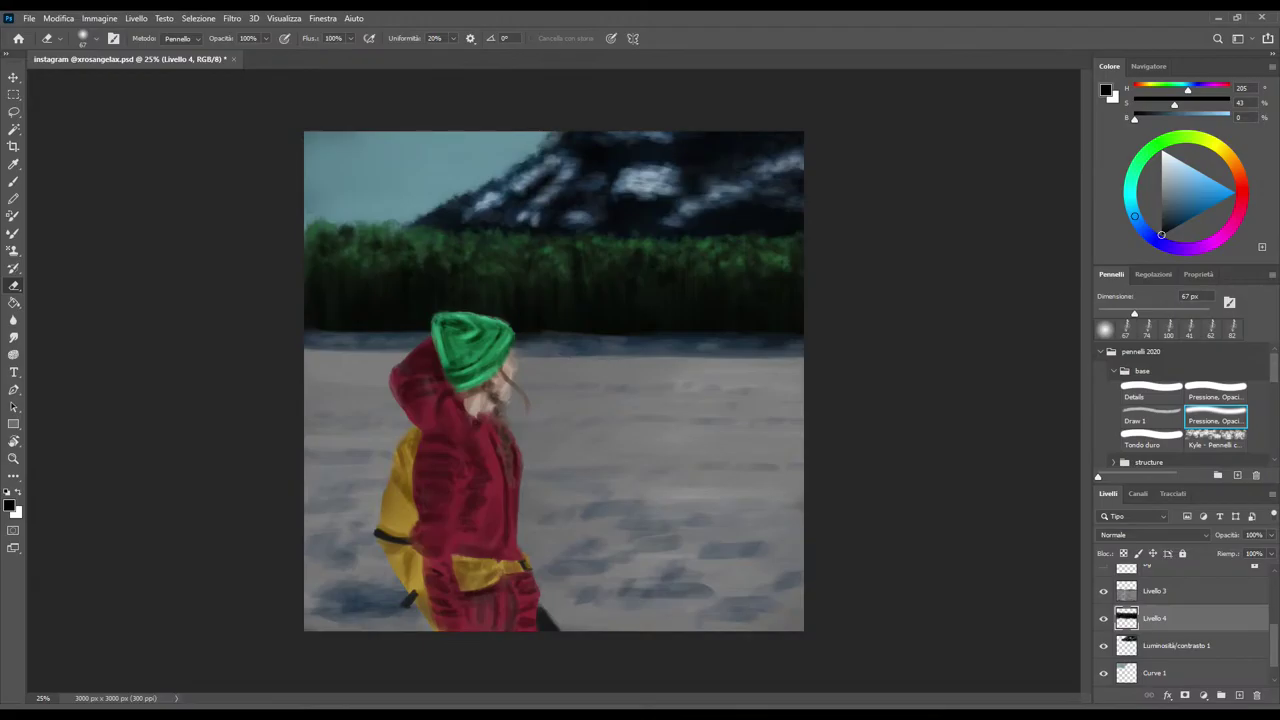
pyautogui.press(']')
pyautogui.hotkey('ctrl', '-')
pyautogui.hotkey('ctrl', 's')
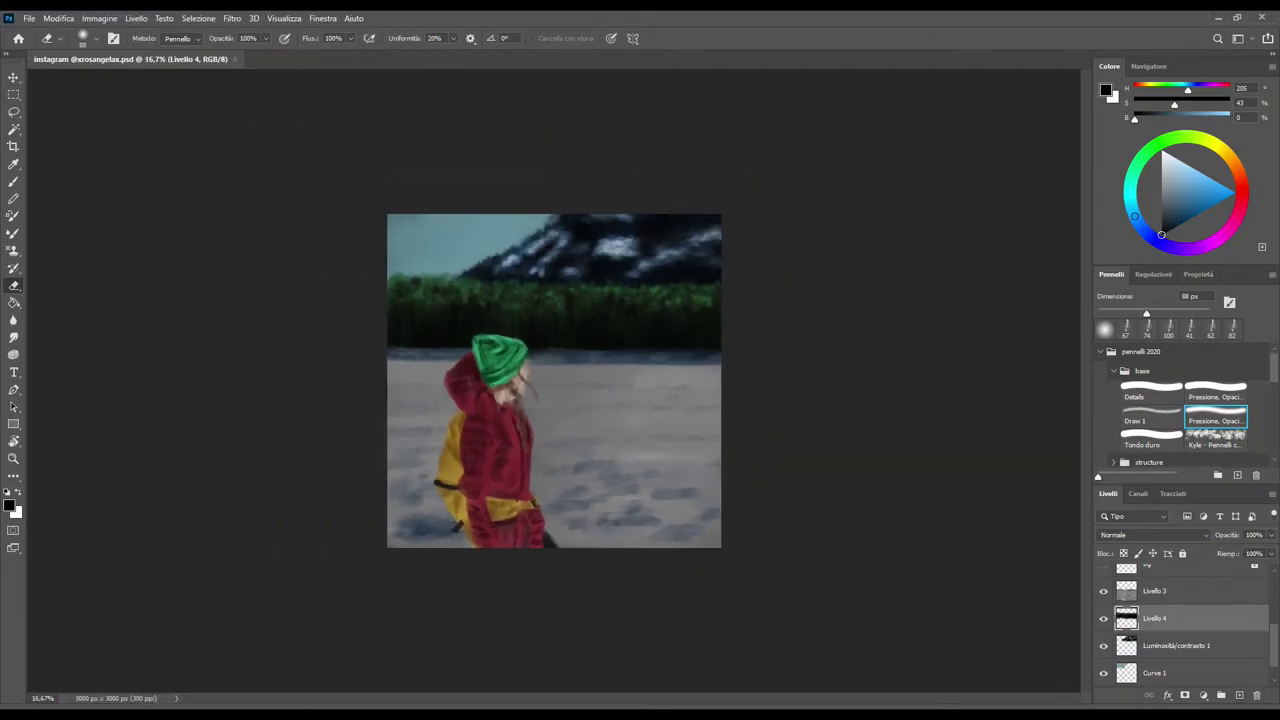
# Turn on transparency lock for Livello 4 and the Luminosità/contrasto 1 layer below, then save
pyautogui.press('/')
pyautogui.hotkey('alt', '[')
pyautogui.press('/')
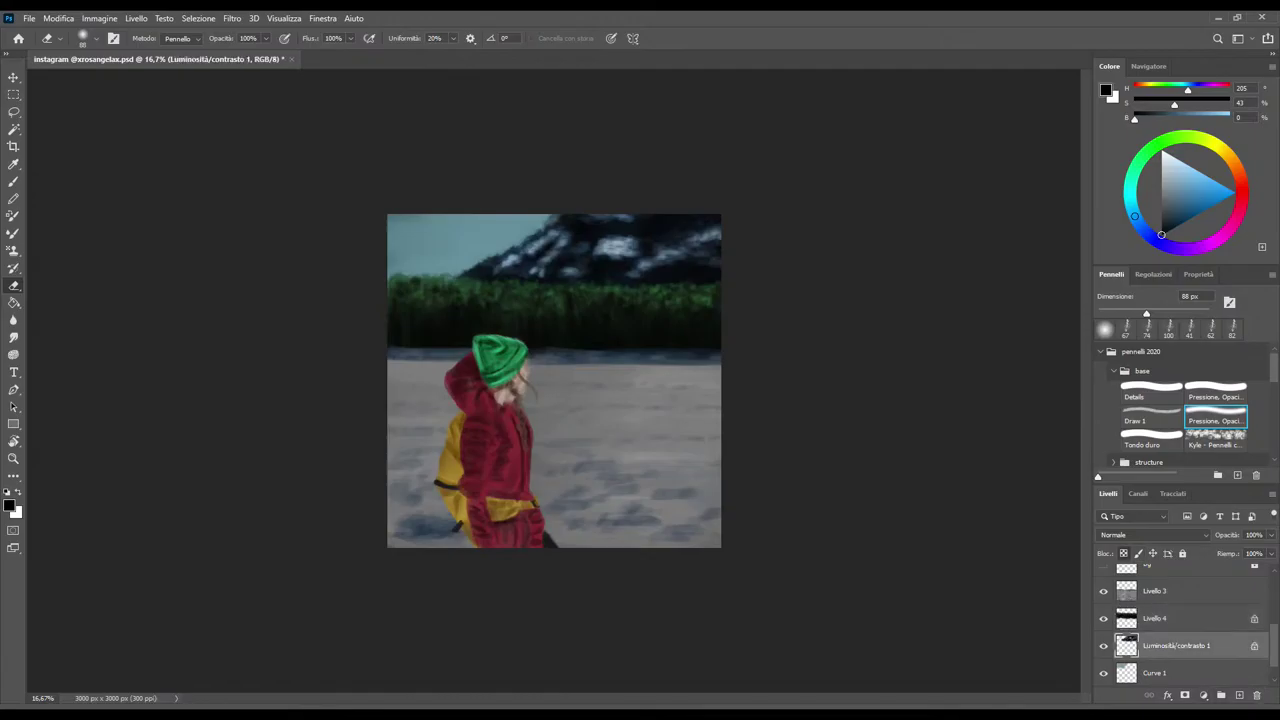
pyautogui.hotkey('ctrl', 's')
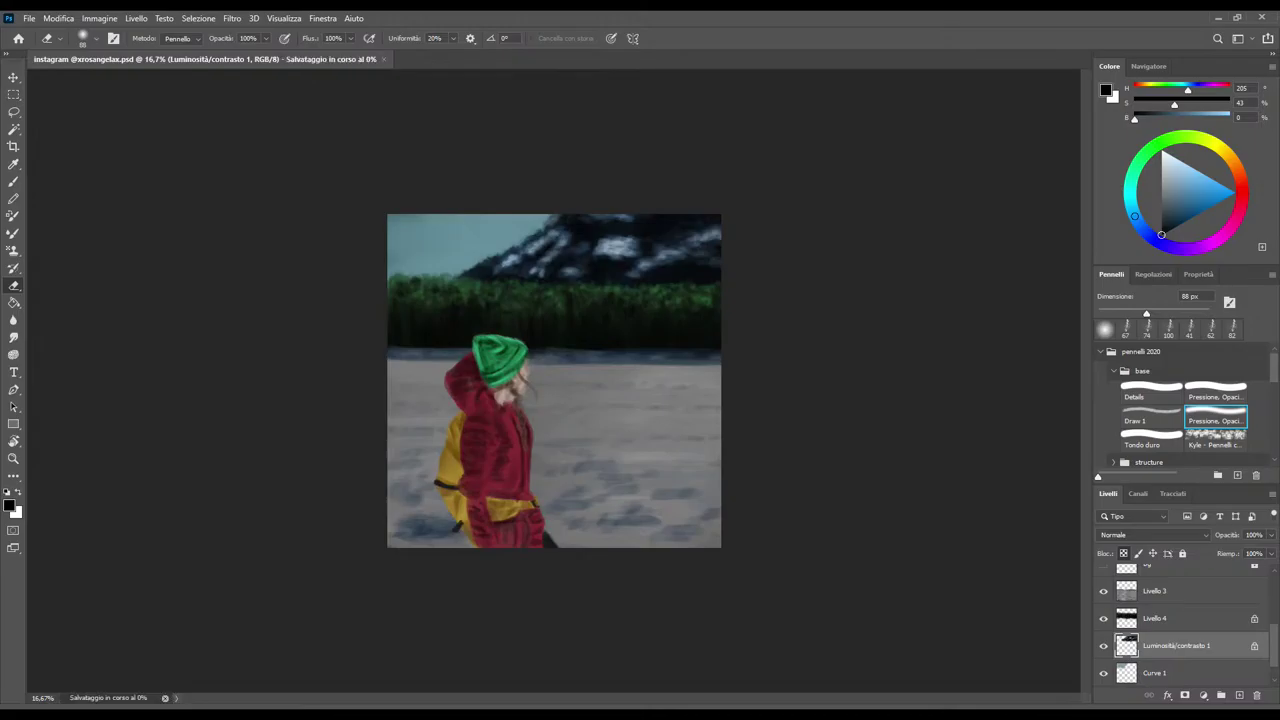